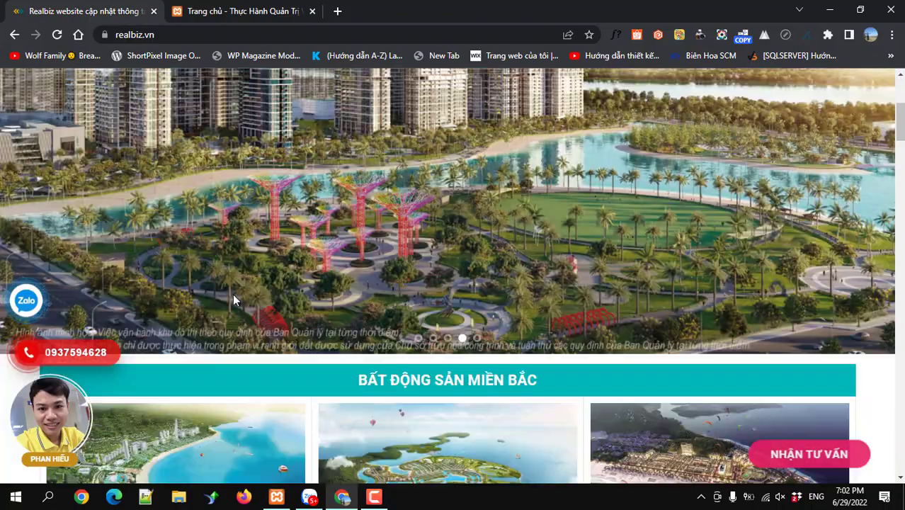
Step: Scroll back to the top of realbiz.vn, then bring up the local Sakura site at localhost/22dm742
scroll(236, 301, "up", 20)
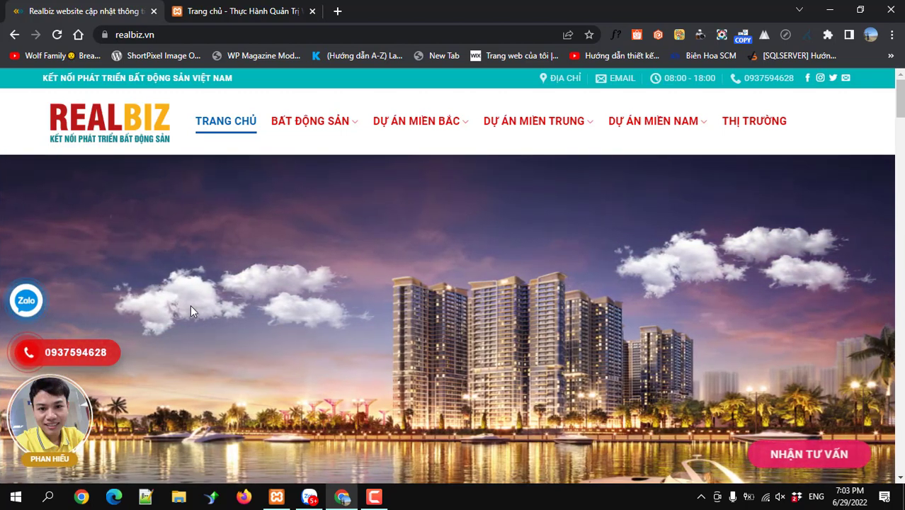
left_click(218, 13)
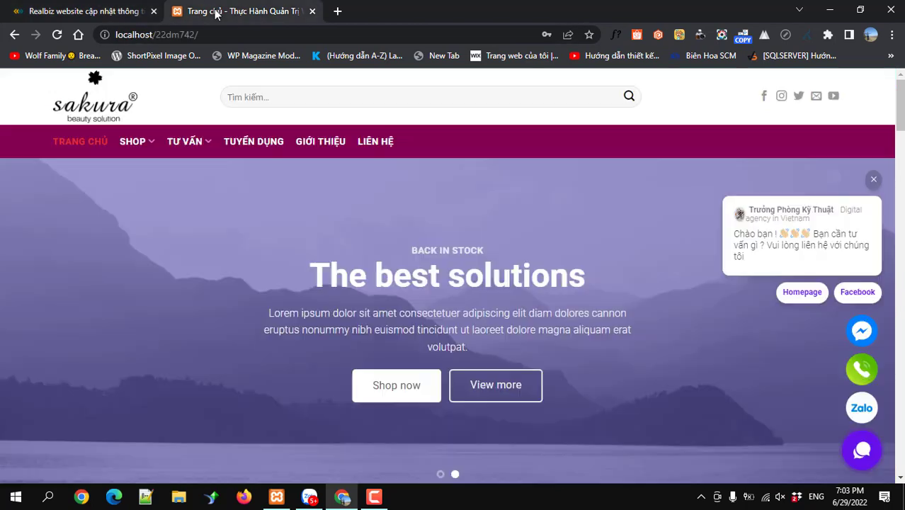
Step: Load localhost/22dm742/wp-admin, then go back to the realbiz.vn homepage while it loads
left_click(234, 34)
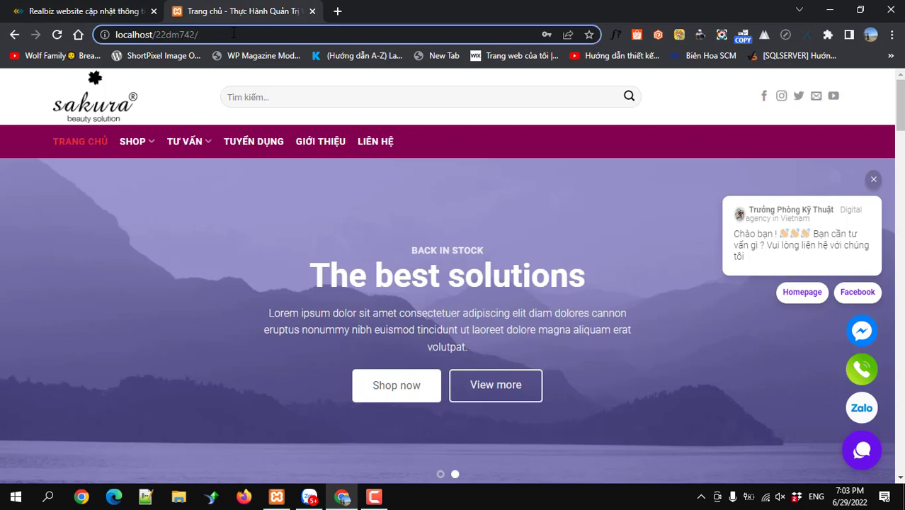
type("wp")
key("Return")
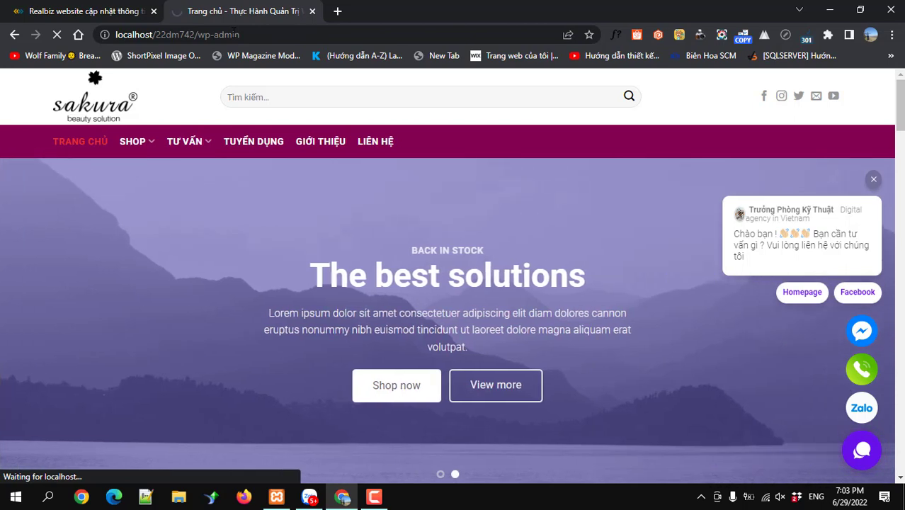
left_click(78, 11)
Step: Save the RealBiz logo as realbiz.png in a new Desktop folder named BDS
right_click(93, 108)
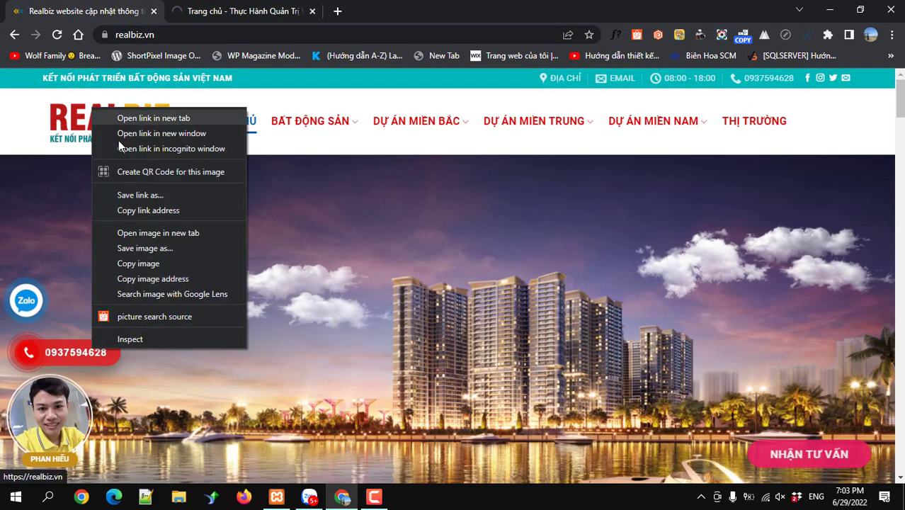
key("Escape")
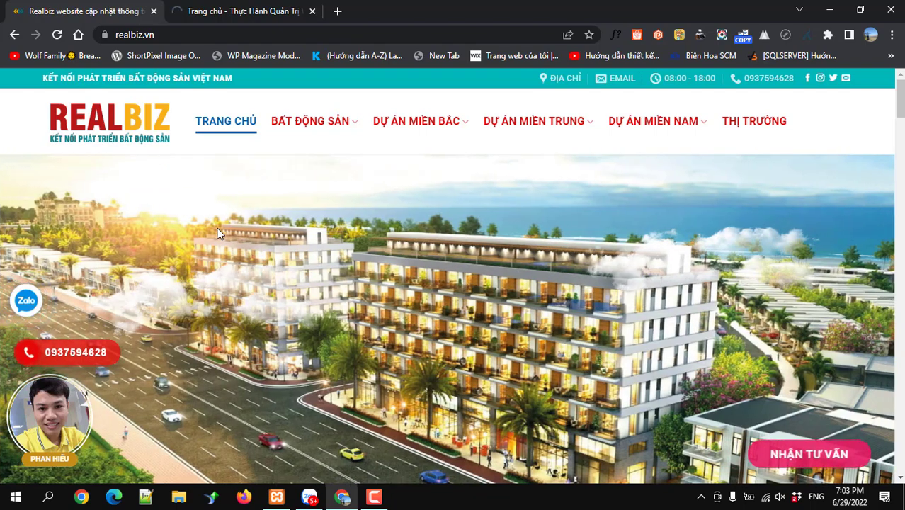
key("ctrl+shift+s")
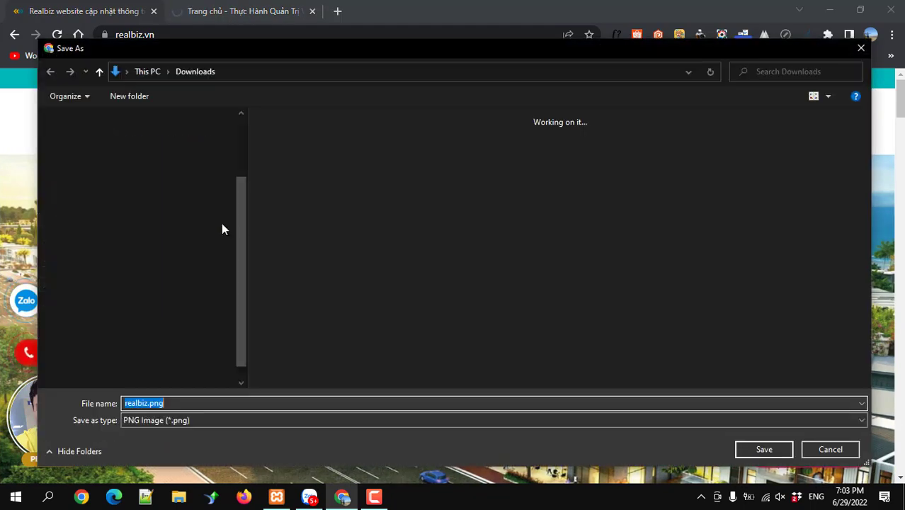
left_click(88, 228)
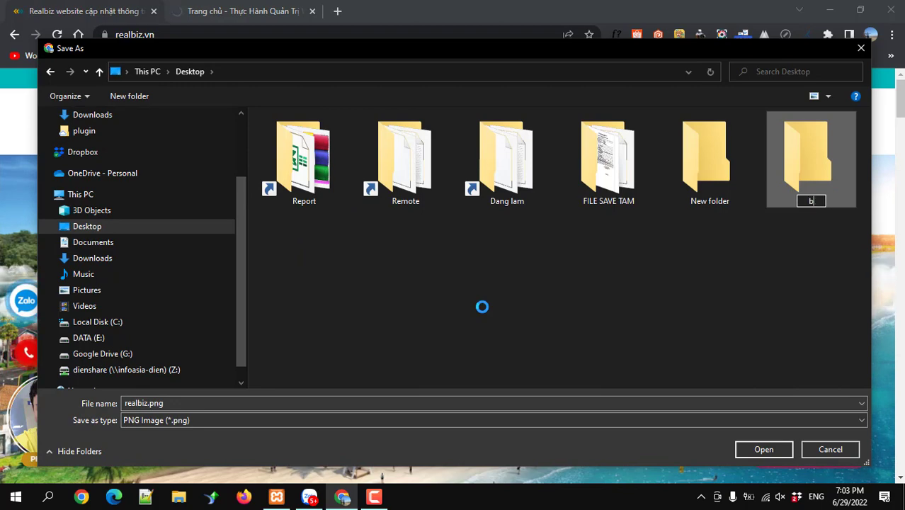
type("BDS")
key("Return")
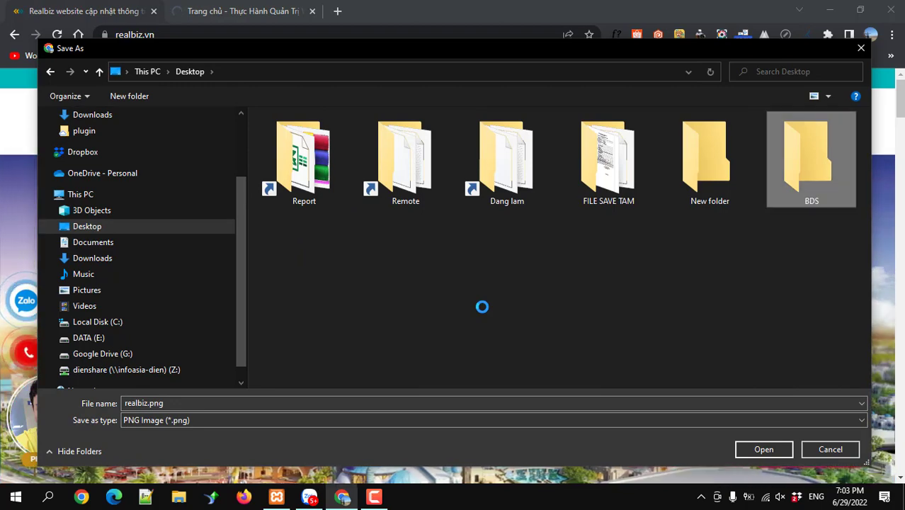
left_click(765, 451)
left_click(763, 451)
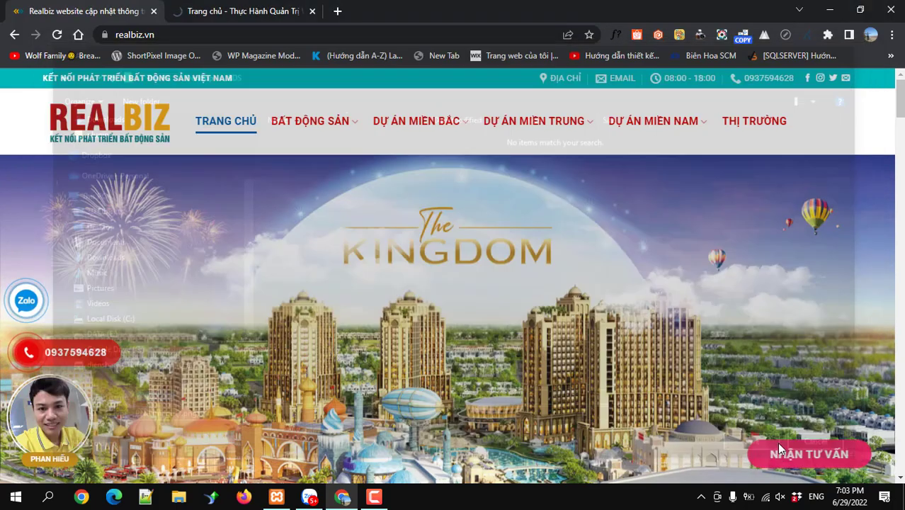
Step: Inspect the image options for the realbiz.vn hero and Sonasea project images, then return to the WordPress login
scroll(425, 255, "down", 1)
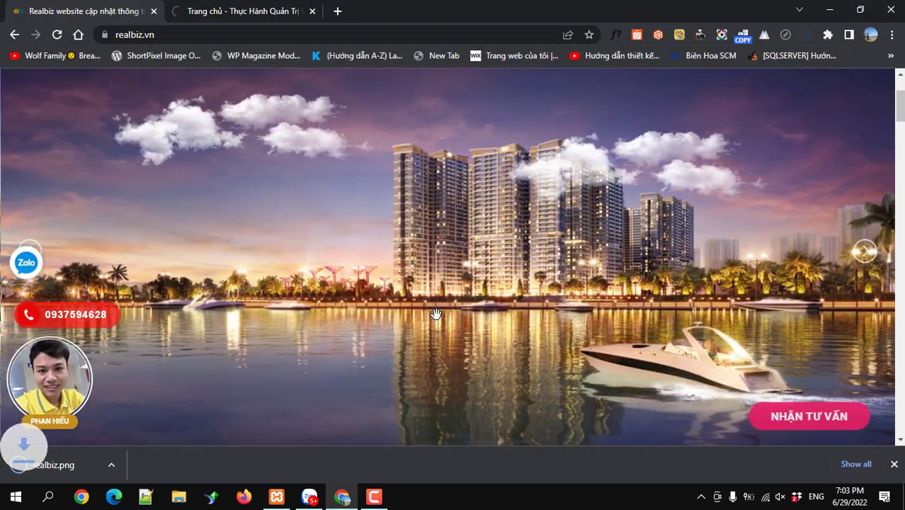
right_click(365, 239)
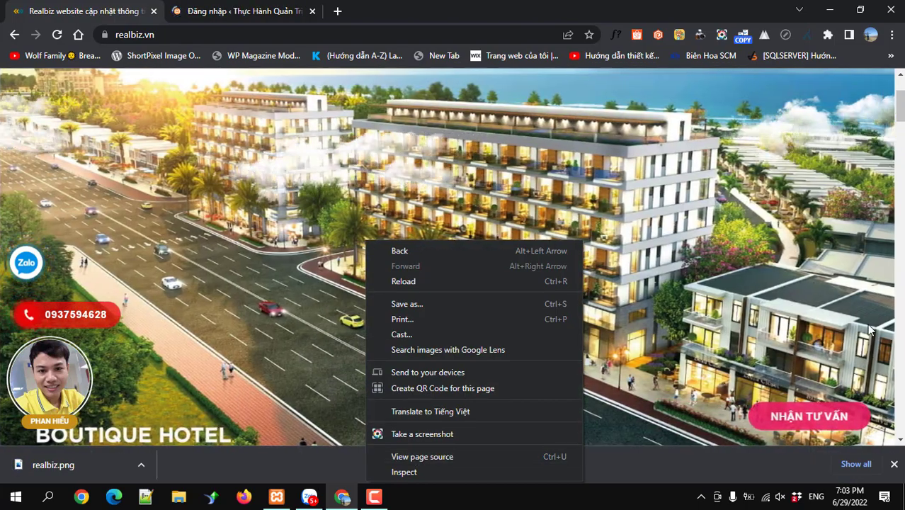
left_click(870, 330)
right_click(559, 257)
key("Escape")
scroll(344, 313, "down", 5)
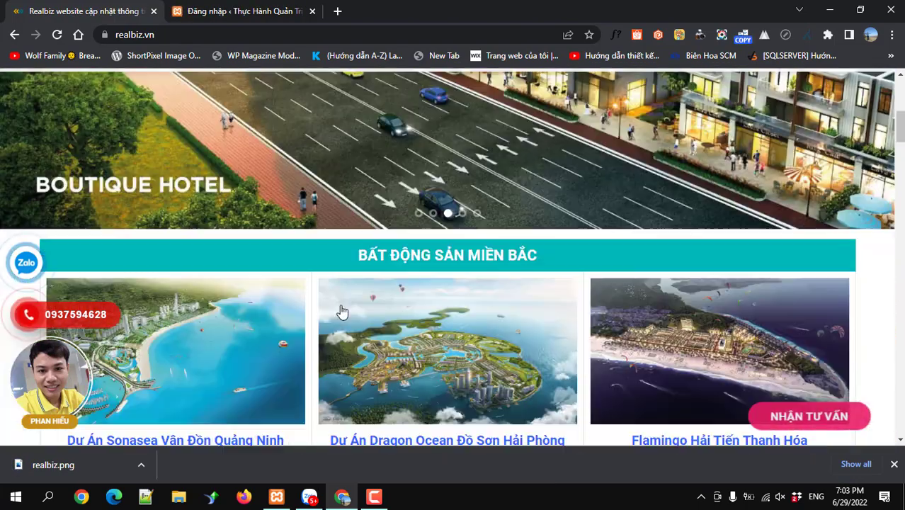
right_click(175, 228)
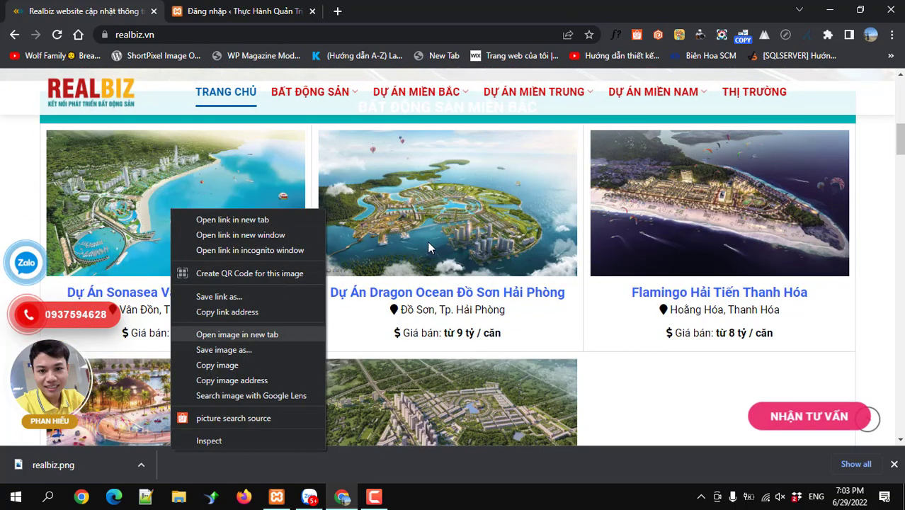
left_click(701, 398)
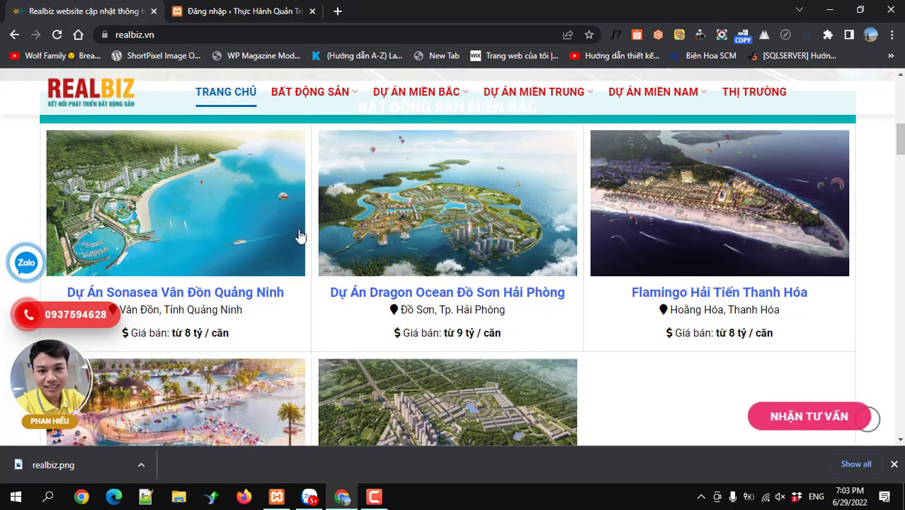
scroll(290, 205, "up", 3)
left_click(221, 12)
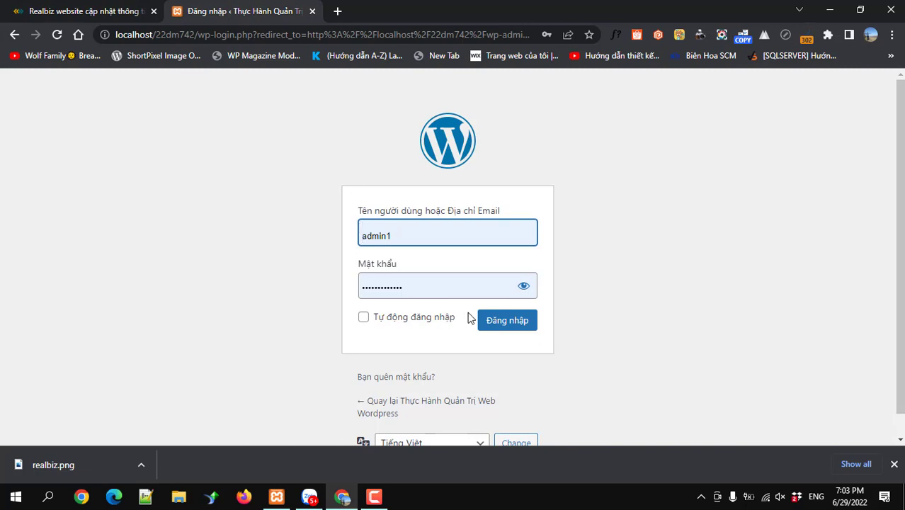
Step: Try logging in with the autofilled credentials and select the rejected username
left_click(499, 325)
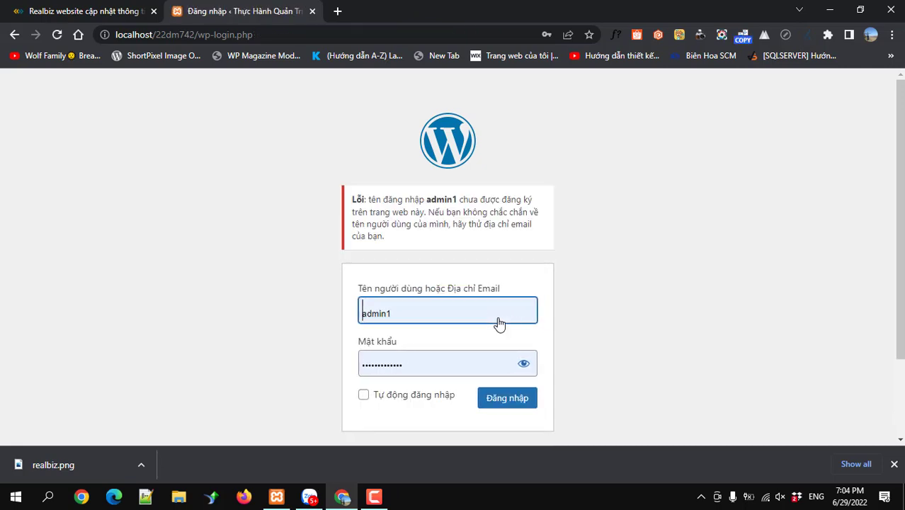
left_click(405, 318)
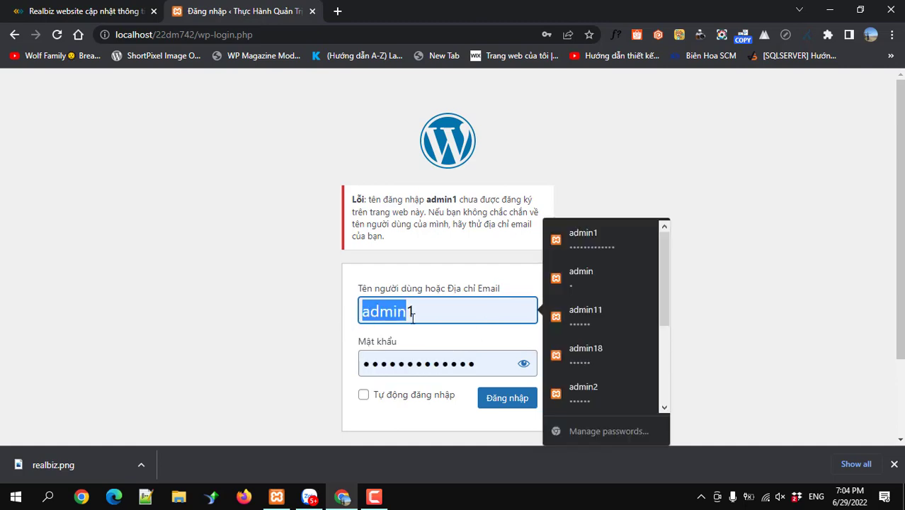
left_click_drag(421, 318, 320, 329)
left_click(744, 303)
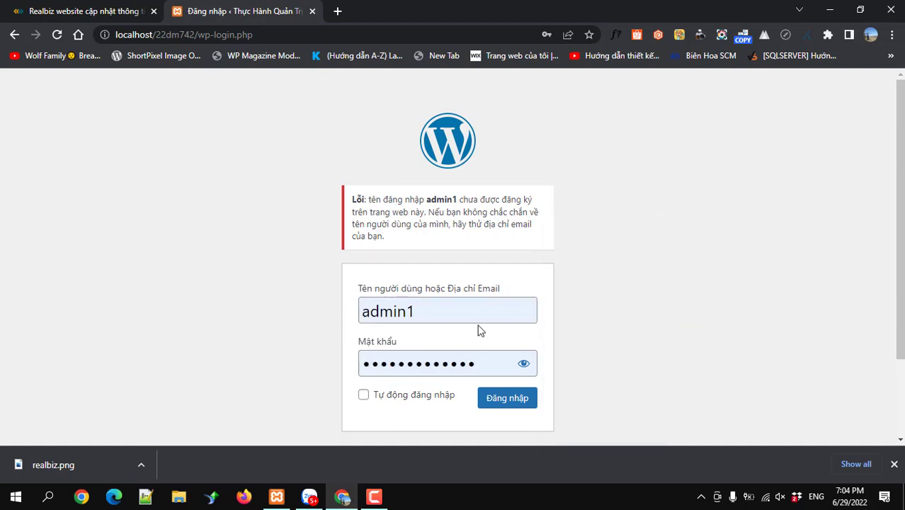
Step: Replace the username with another registered account's username and enter its password
key("ctrl+a")
type("TH")
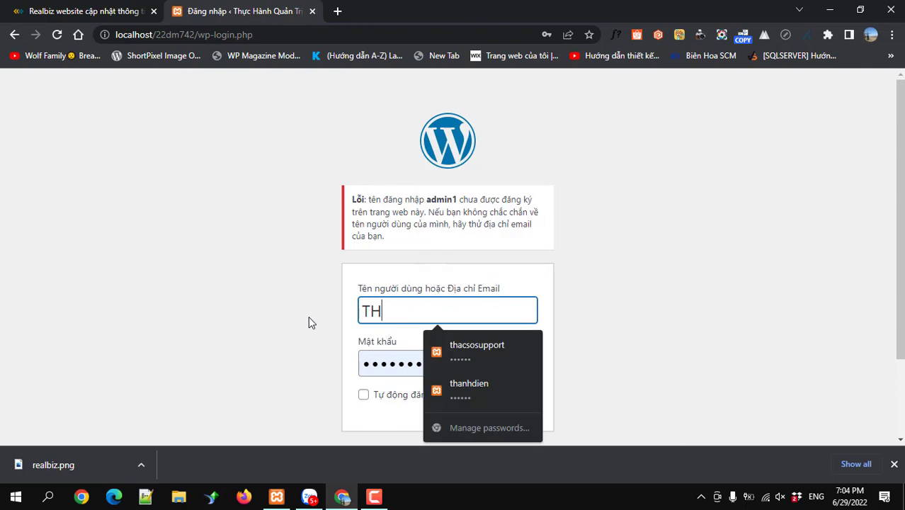
key("BackSpace")
key("BackSpace")
type("thanhdien")
key("Tab")
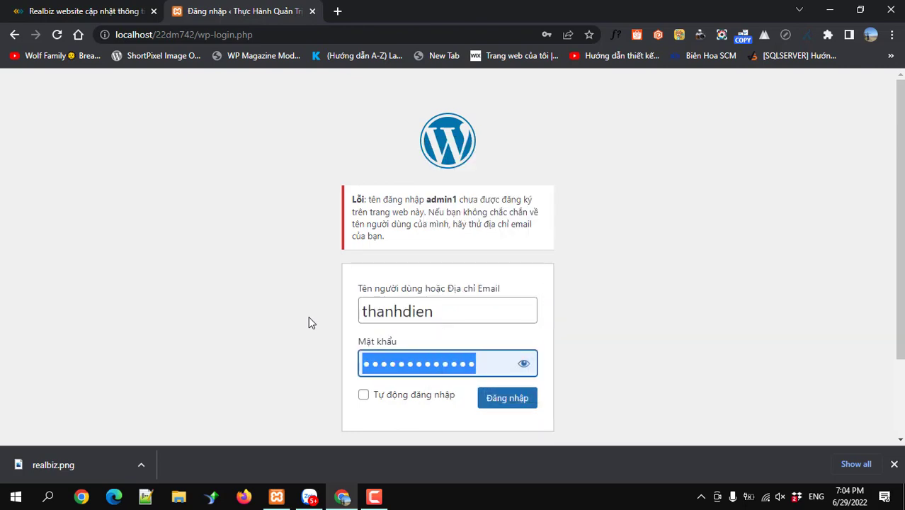
type("1")
key("BackSpace")
key("BackSpace")
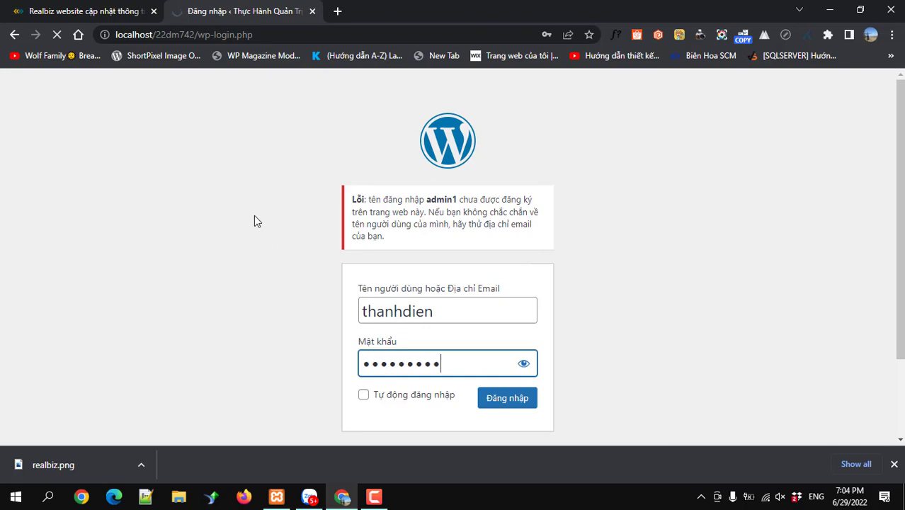
Step: Review the realbiz.vn top-bar address and header menus, then return to the local WordPress dashboard
left_click(119, 15)
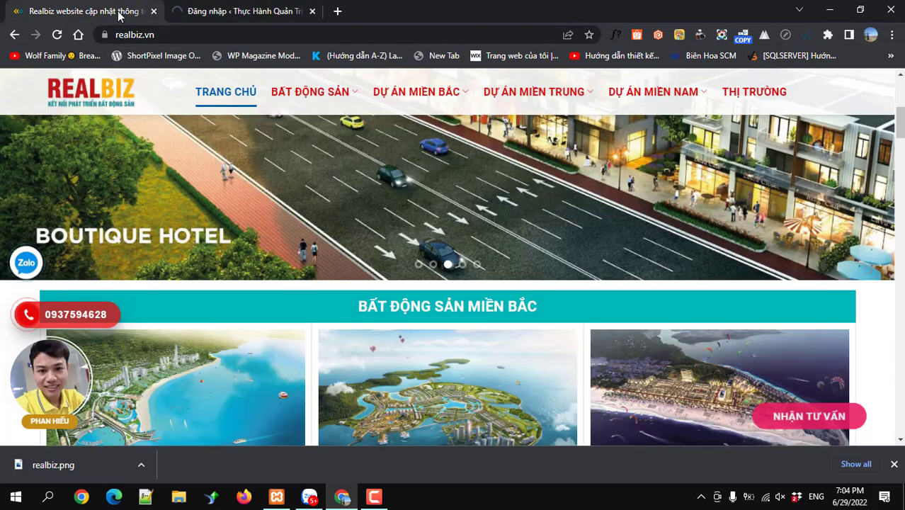
scroll(473, 291, "up", 1)
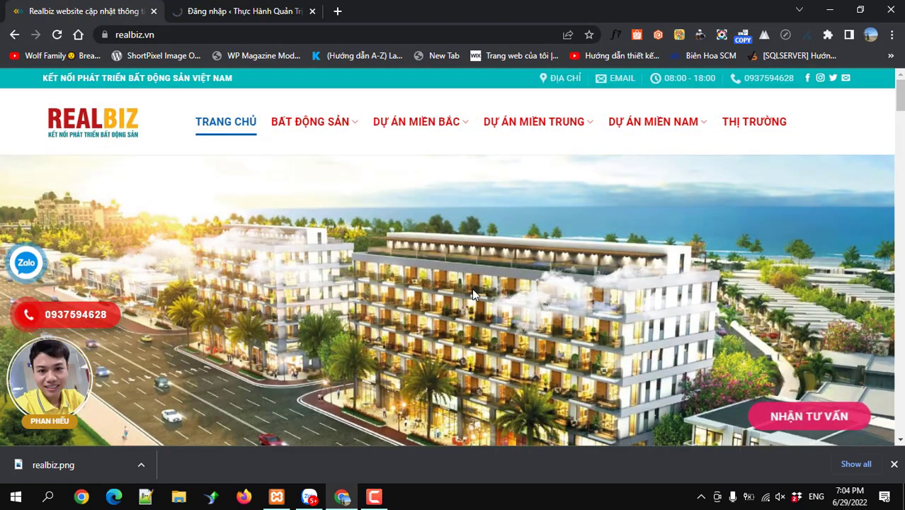
left_click(233, 15)
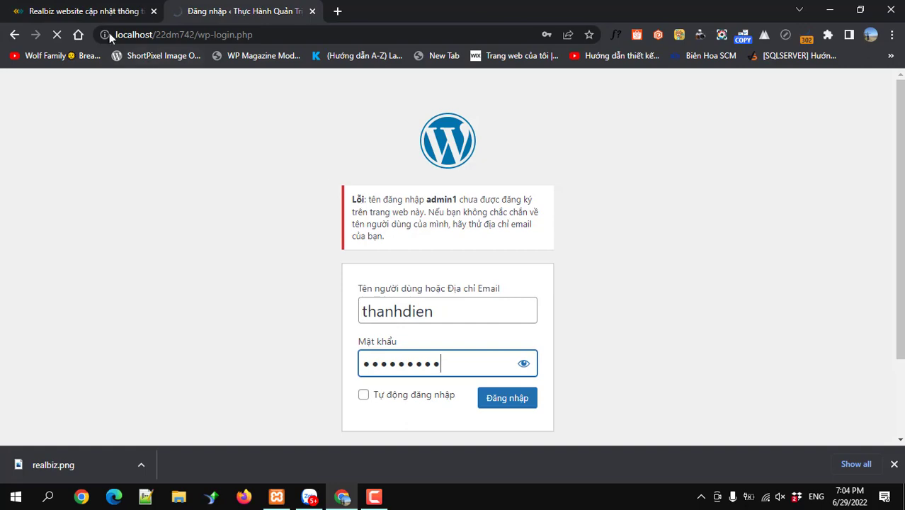
left_click(93, 14)
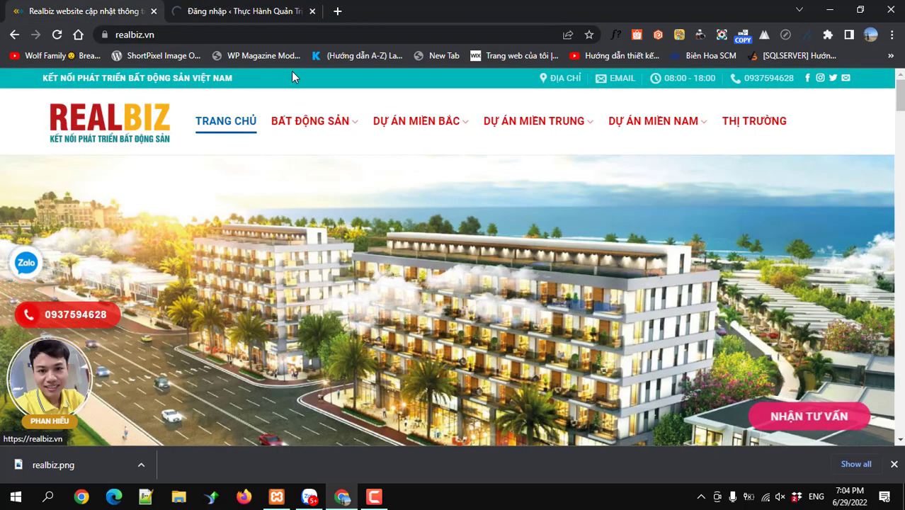
left_click(584, 95)
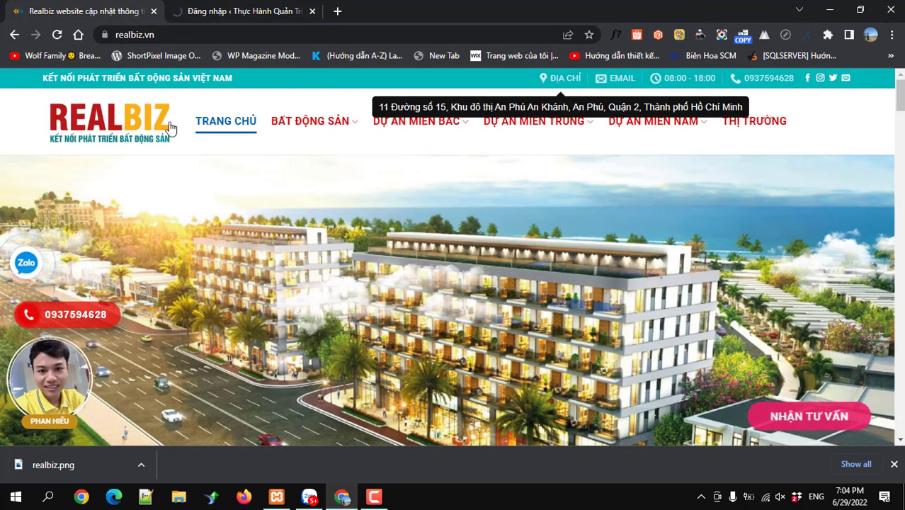
mouse_move(315, 122)
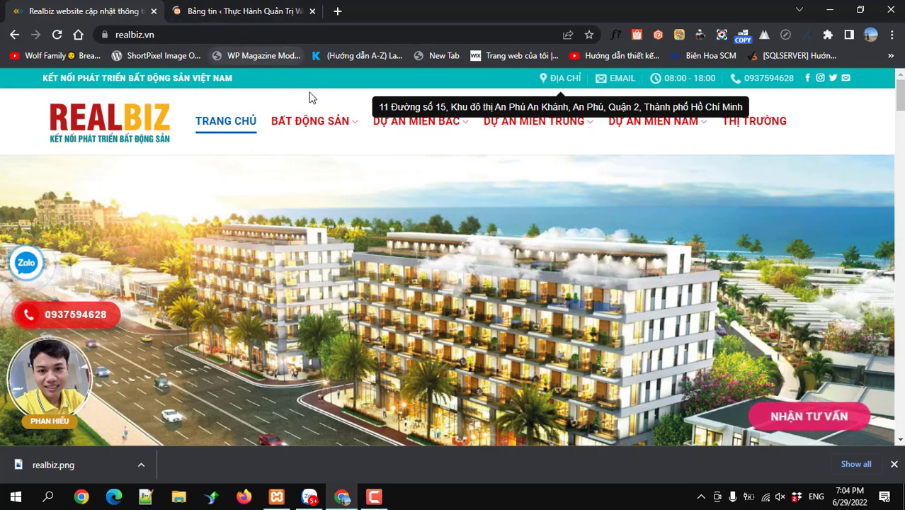
mouse_move(422, 136)
scroll(391, 228, "down", 5)
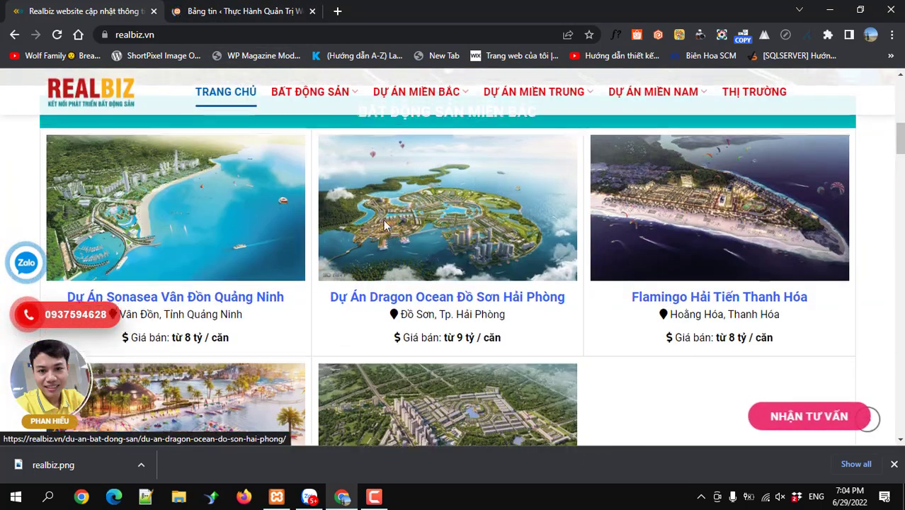
scroll(384, 220, "up", 5)
left_click(209, 11)
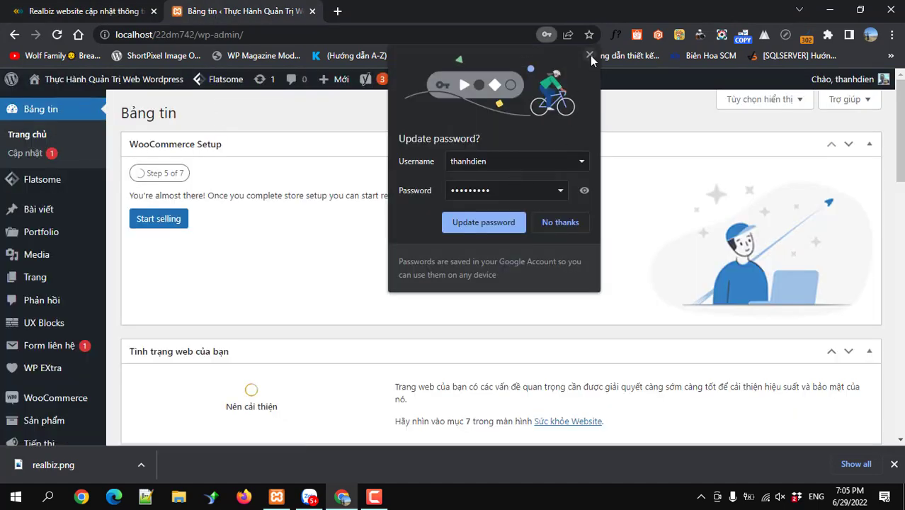
Step: Dismiss Chrome's password-update prompt and open Trang > Tất cả các trang
left_click(590, 55)
mouse_move(44, 281)
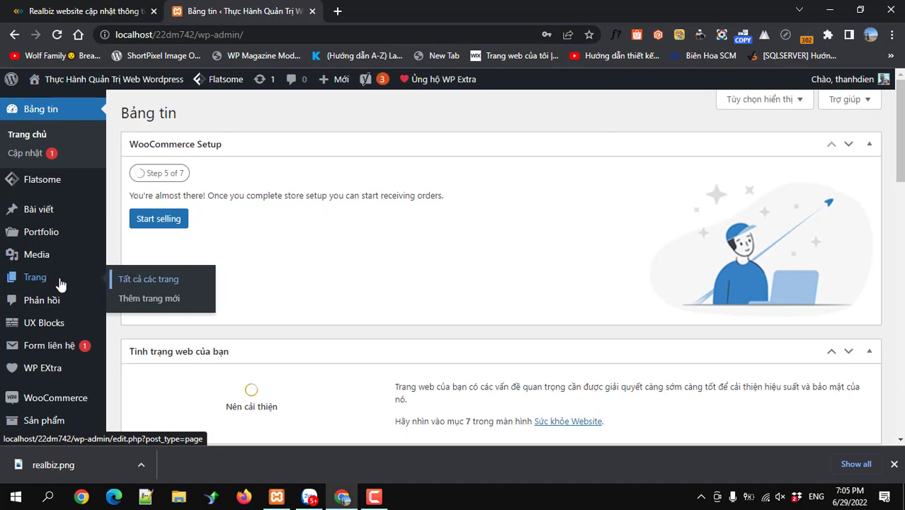
left_click(35, 278)
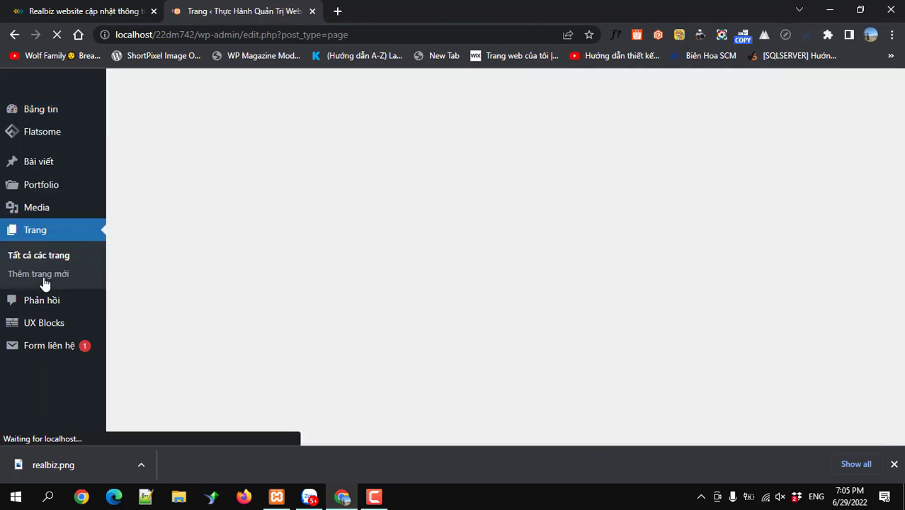
scroll(252, 357, "down", 4)
scroll(209, 276, "up", 1)
scroll(209, 277, "up", 3)
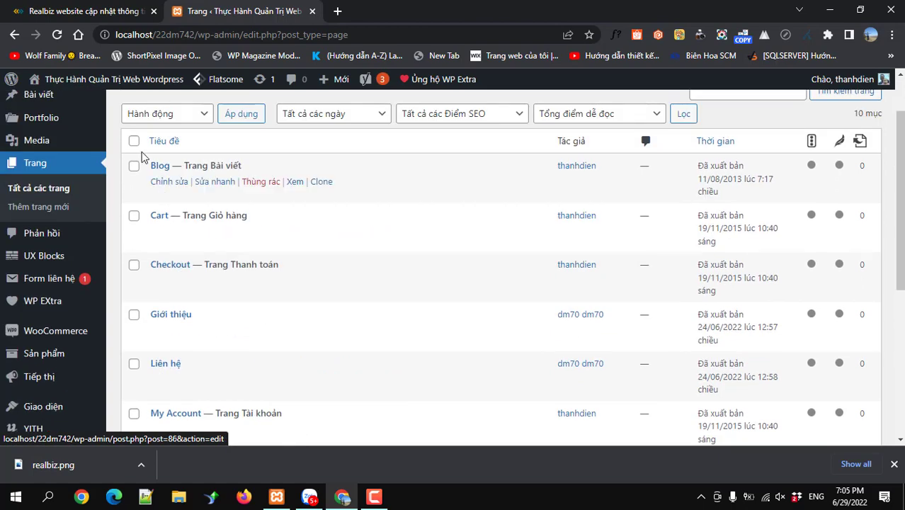
Step: Select all pages except Checkout, Cart, My Account, Privacy Policy and Shop
left_click(134, 142)
scroll(165, 275, "down", 1)
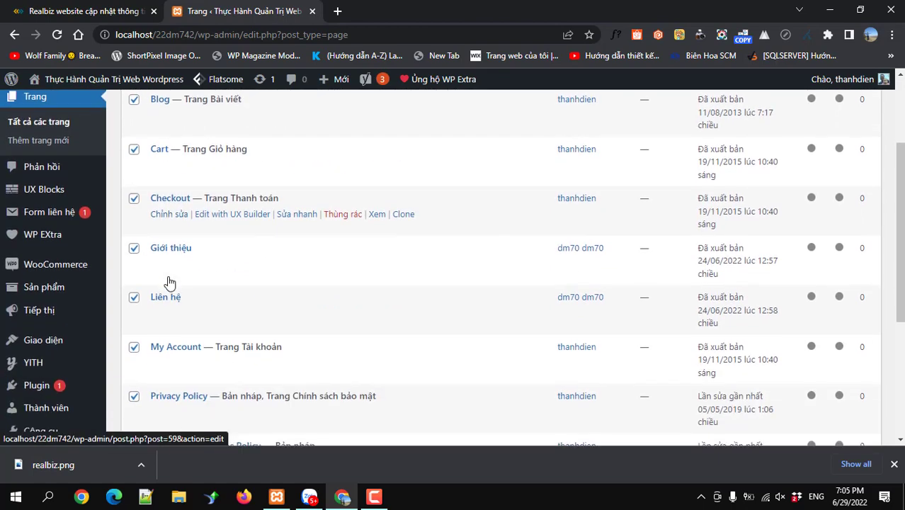
left_click(134, 198)
left_click(134, 149)
scroll(136, 160, "up", 1)
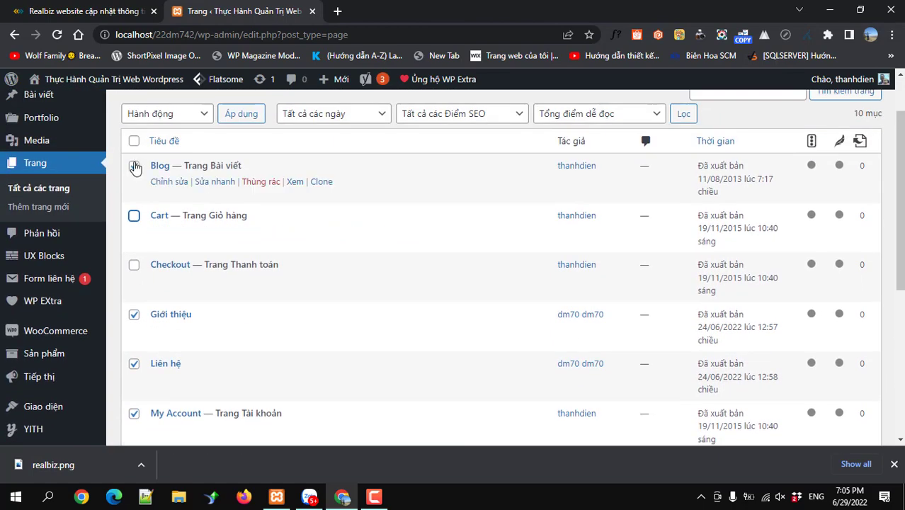
scroll(141, 269, "down", 3)
left_click(134, 281)
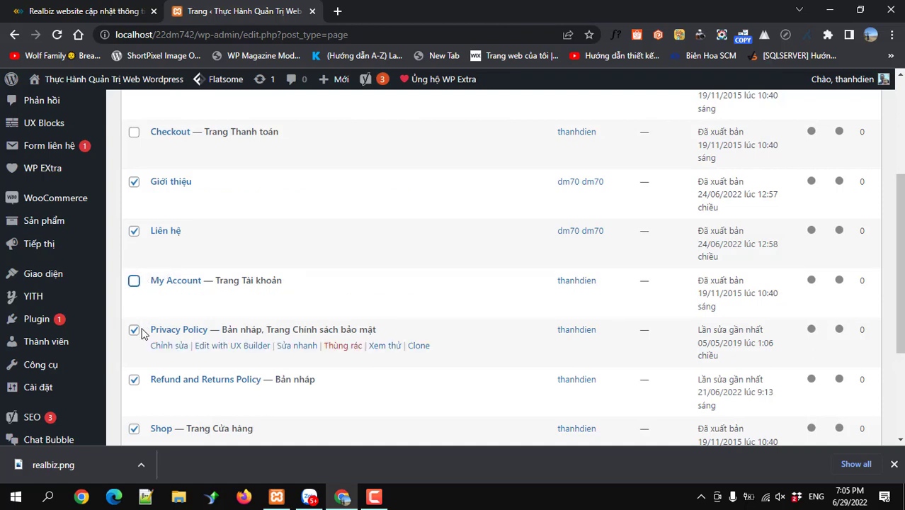
left_click(134, 331)
scroll(137, 331, "down", 2)
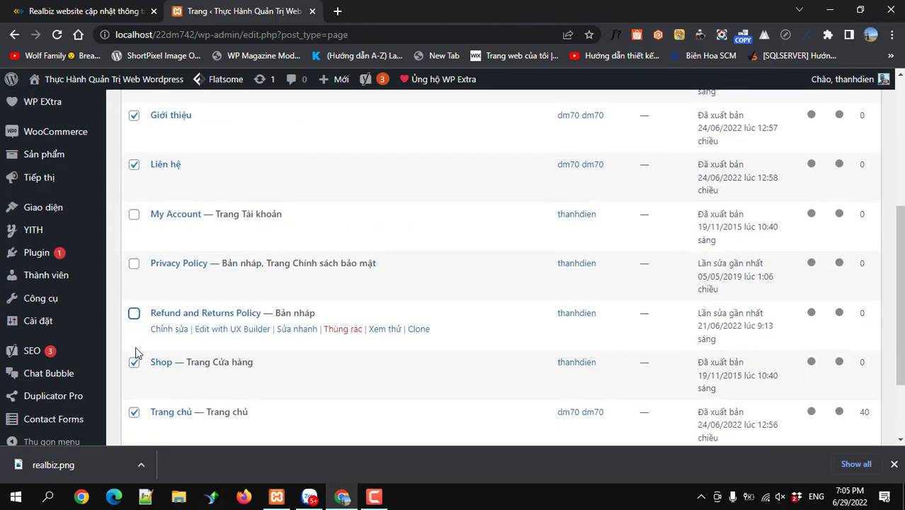
left_click(134, 360)
scroll(135, 358, "down", 3)
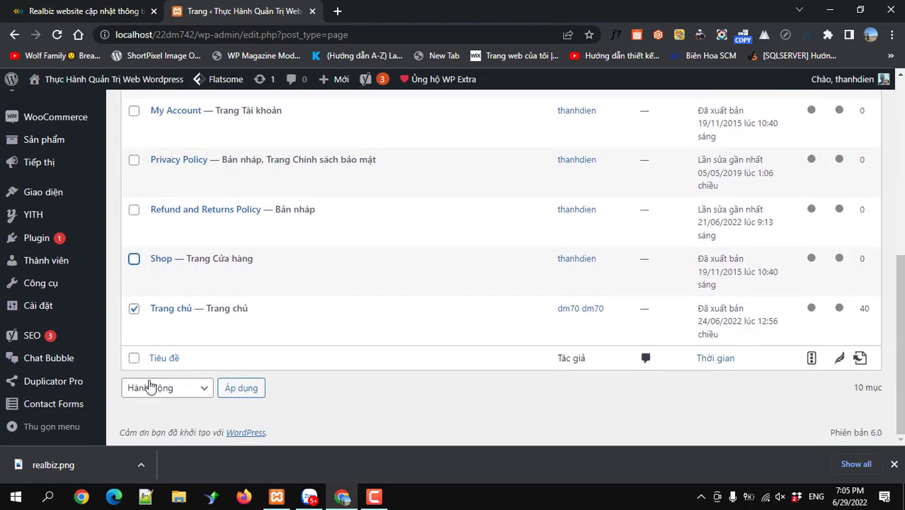
Step: Apply the Bỏ vào thùng rác bulk action to the selected pages
left_click(149, 386)
left_click(161, 431)
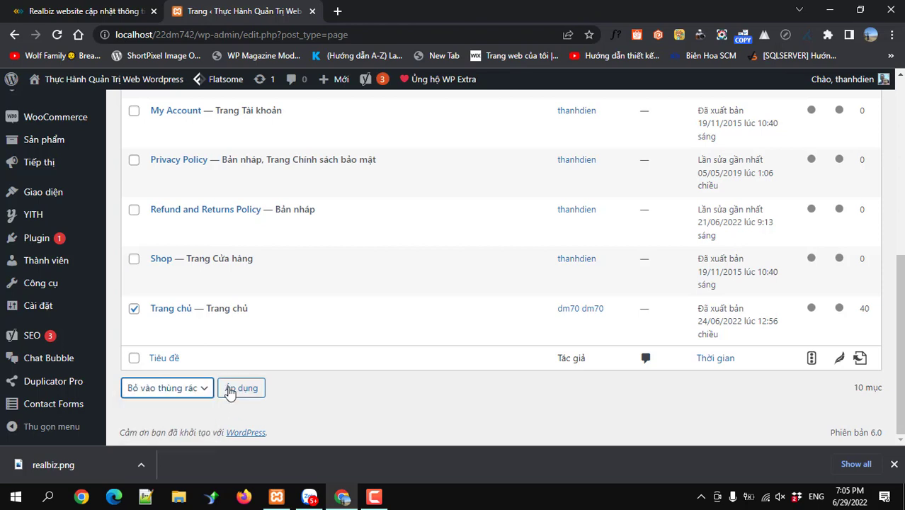
left_click(234, 391)
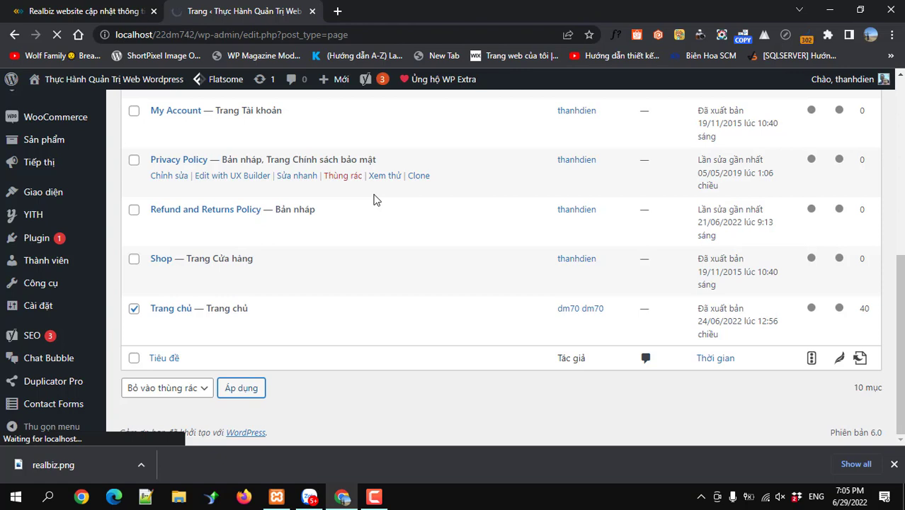
Step: Examine the BẤT ĐỘNG SẢN and DỰ ÁN MIỀN BẮC dropdowns on the realbiz.vn header
left_click(91, 12)
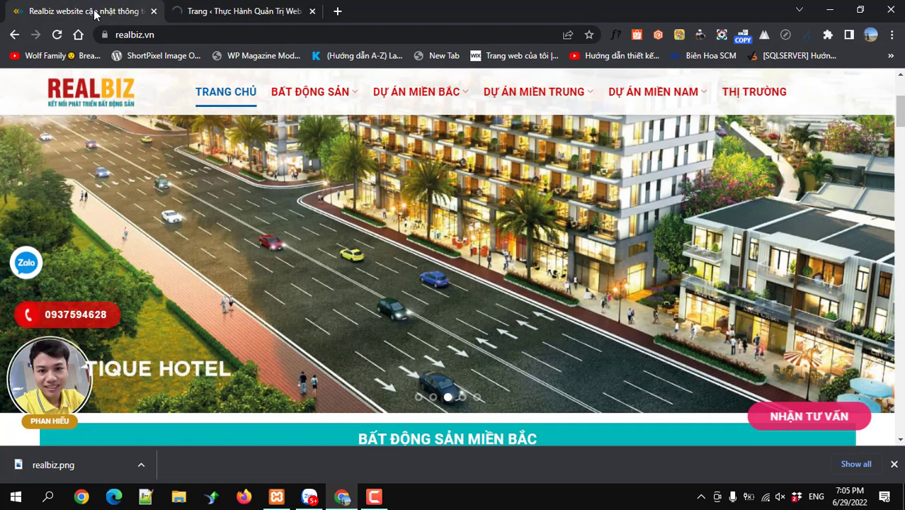
mouse_move(275, 101)
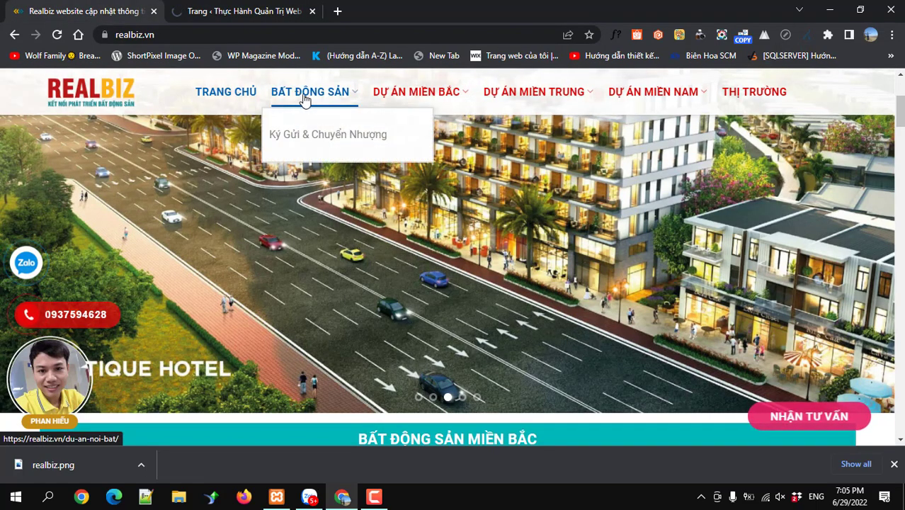
mouse_move(417, 96)
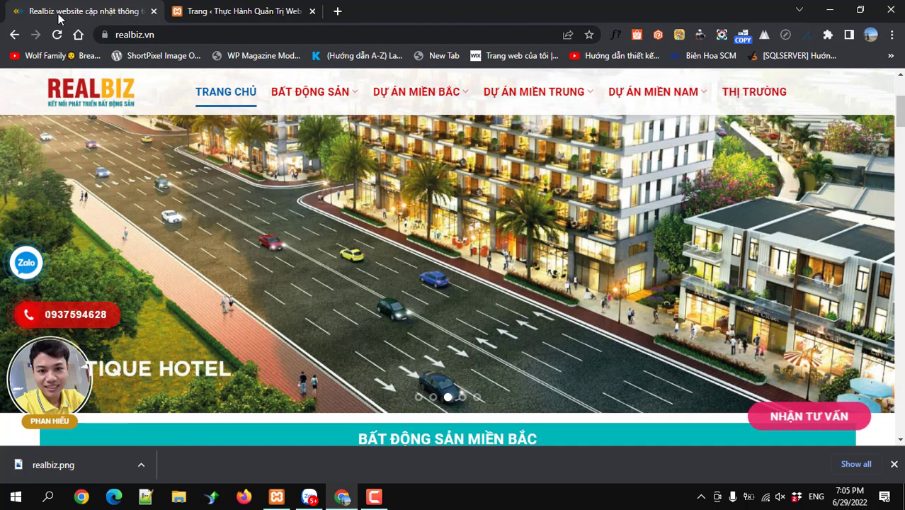
Step: Start a new WordPress page titled Trang chủ
left_click(193, 11)
scroll(286, 264, "down", 5)
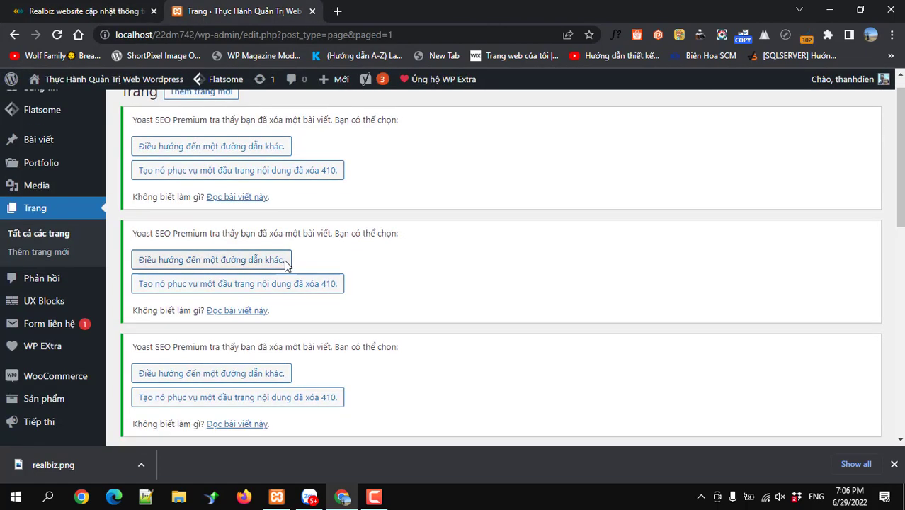
scroll(248, 232, "up", 4)
scroll(248, 232, "up", 2)
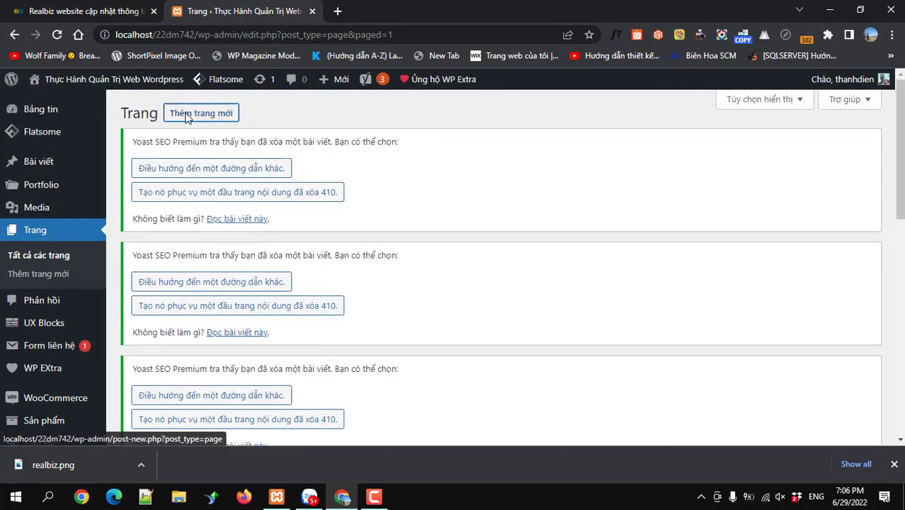
left_click(188, 115)
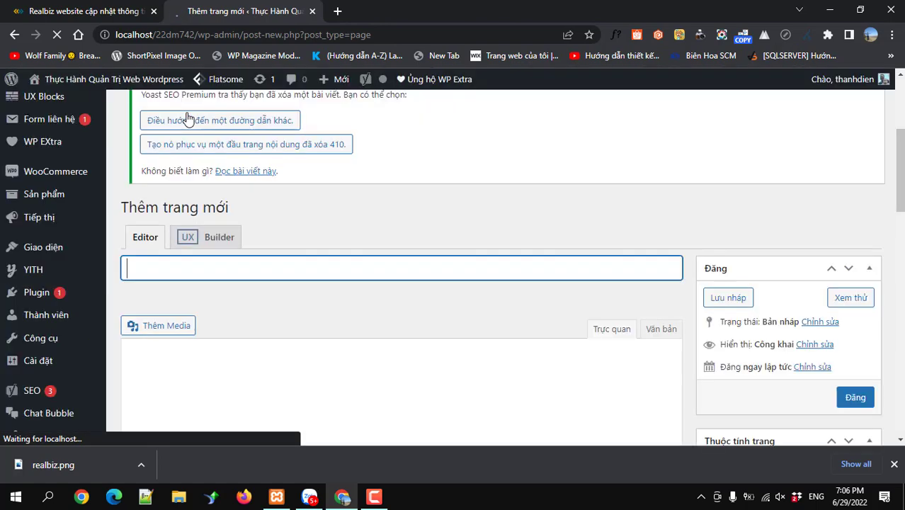
type("TR")
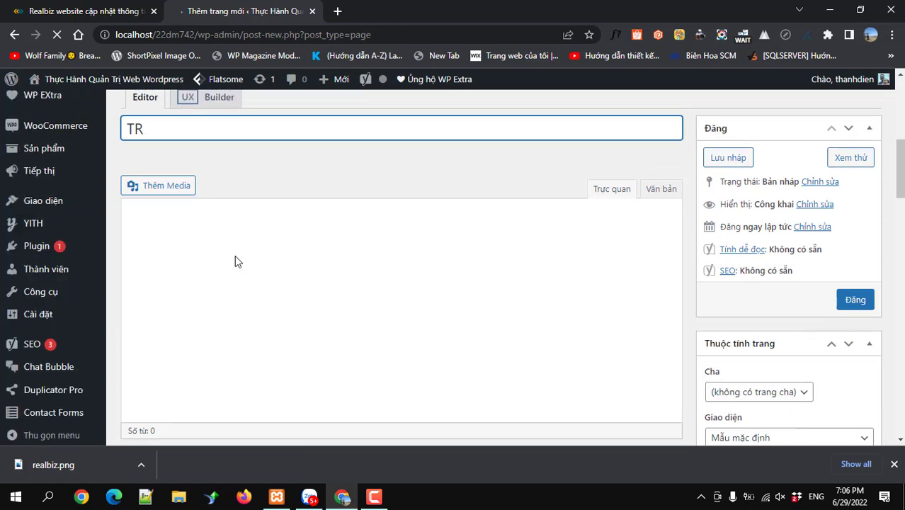
key("BackSpace")
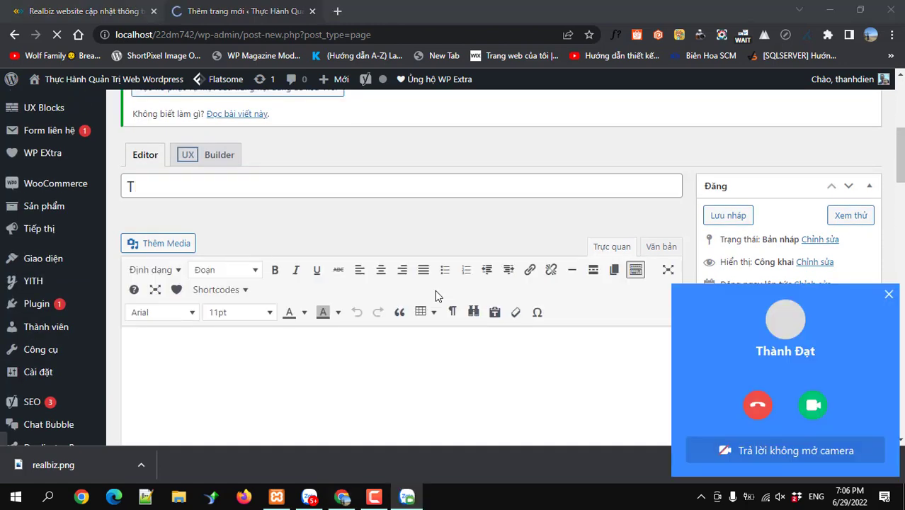
left_click(889, 295)
type("r")
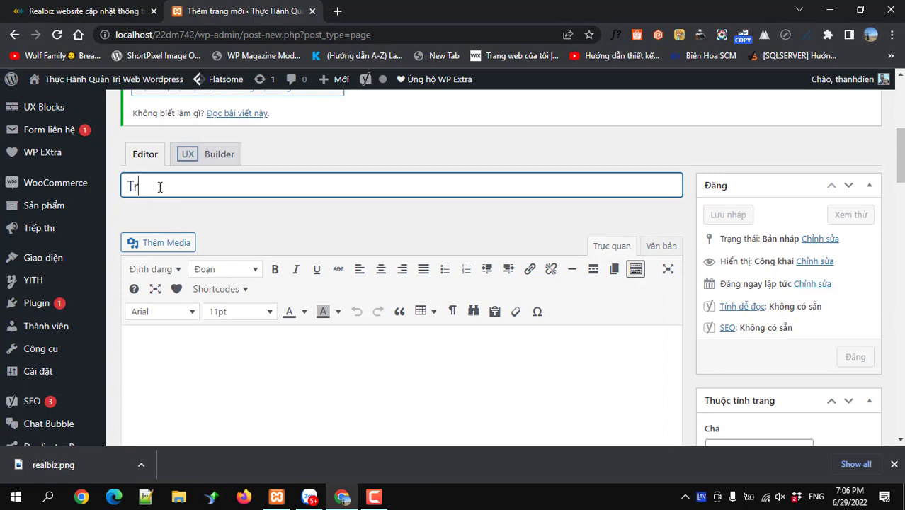
type("ang ch")
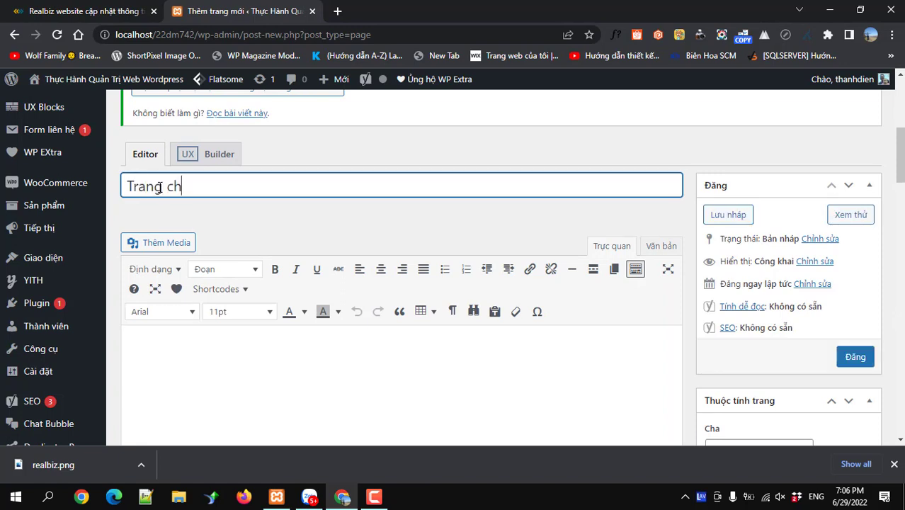
type("ủ")
Step: Set the Trang chủ template to Page - Full Width and publish it, then return to realbiz.vn
scroll(779, 276, "down", 2)
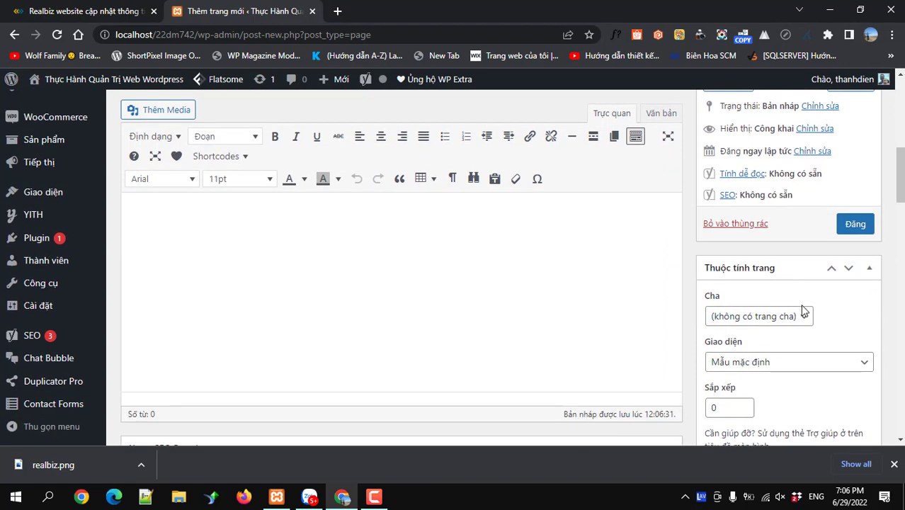
left_click(774, 362)
left_click(687, 146)
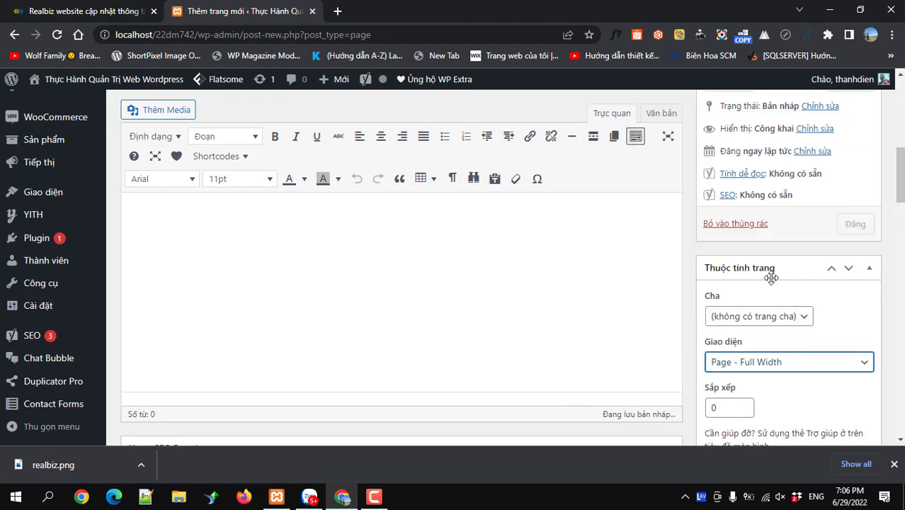
scroll(808, 305, "down", 4)
scroll(804, 319, "down", 5)
scroll(802, 307, "up", 12)
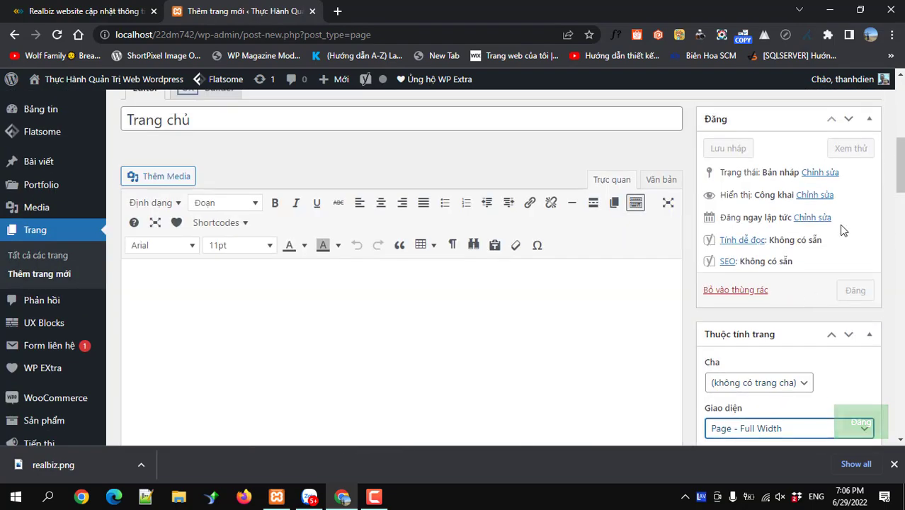
scroll(851, 314, "down", 10)
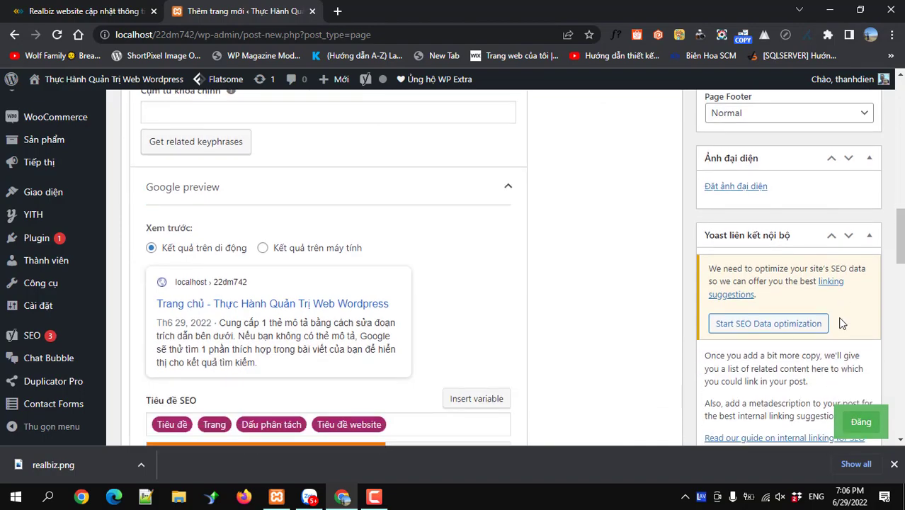
left_click(861, 423)
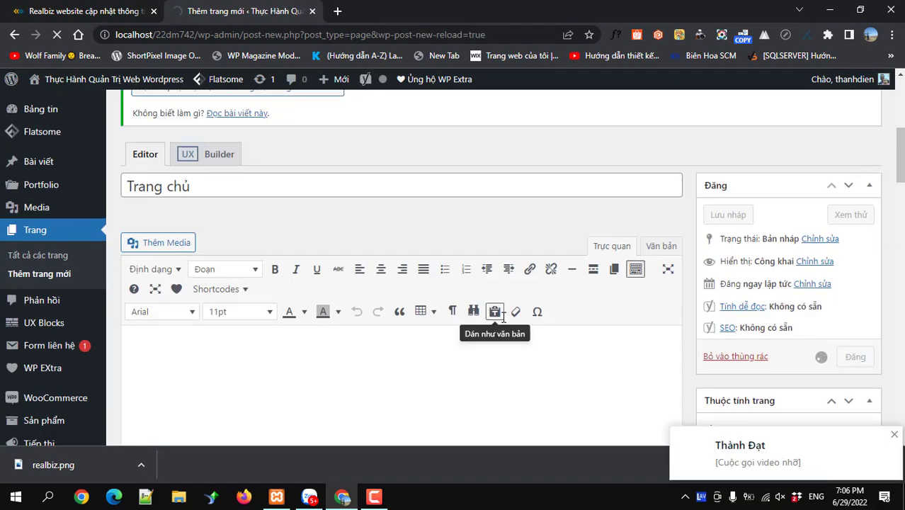
left_click(894, 435)
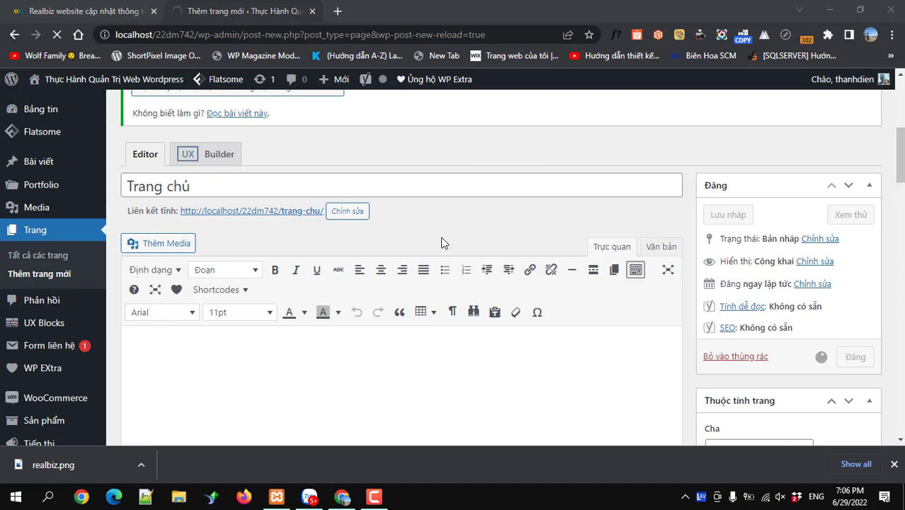
left_click(69, 9)
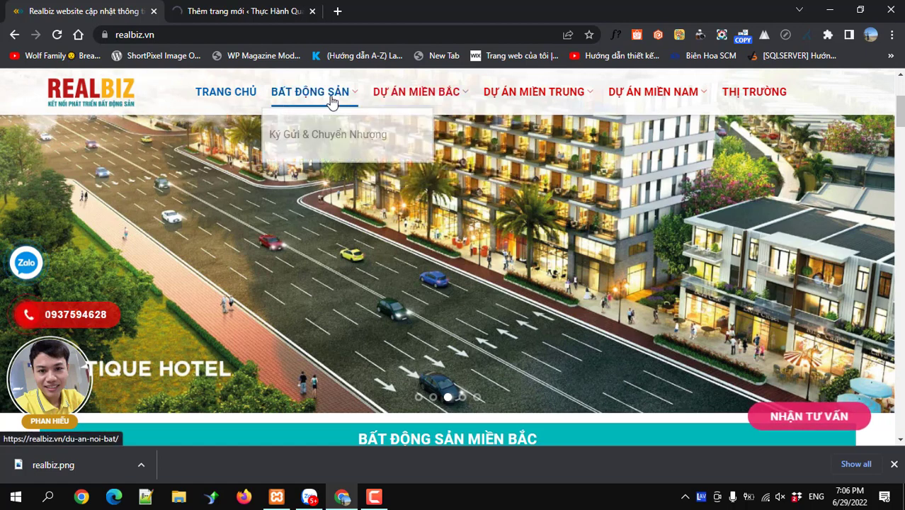
Step: Check the DỰ ÁN MIỀN NAM menu on realbiz.vn, then begin another new page in WordPress
mouse_move(614, 96)
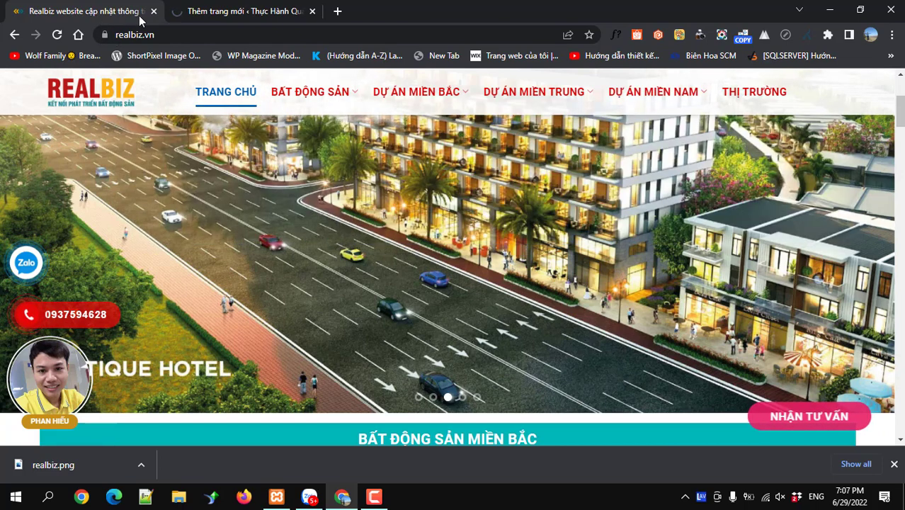
left_click(245, 11)
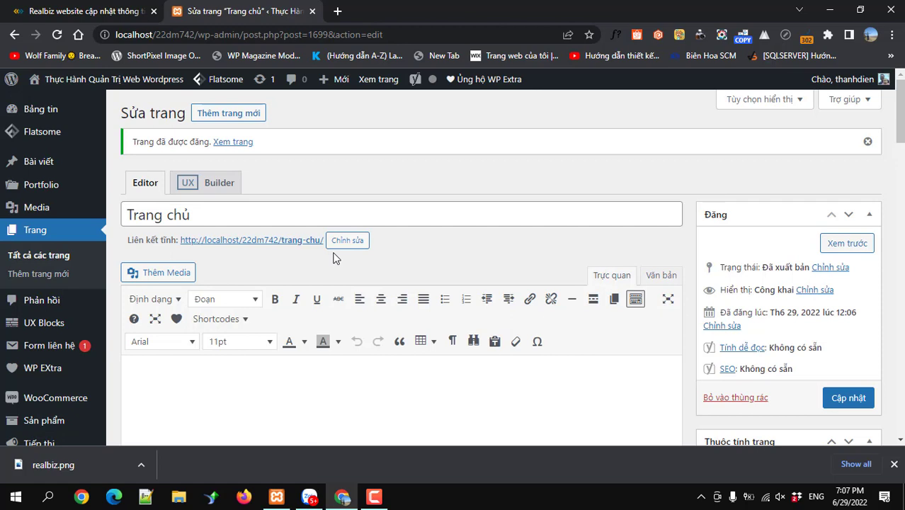
left_click(227, 114)
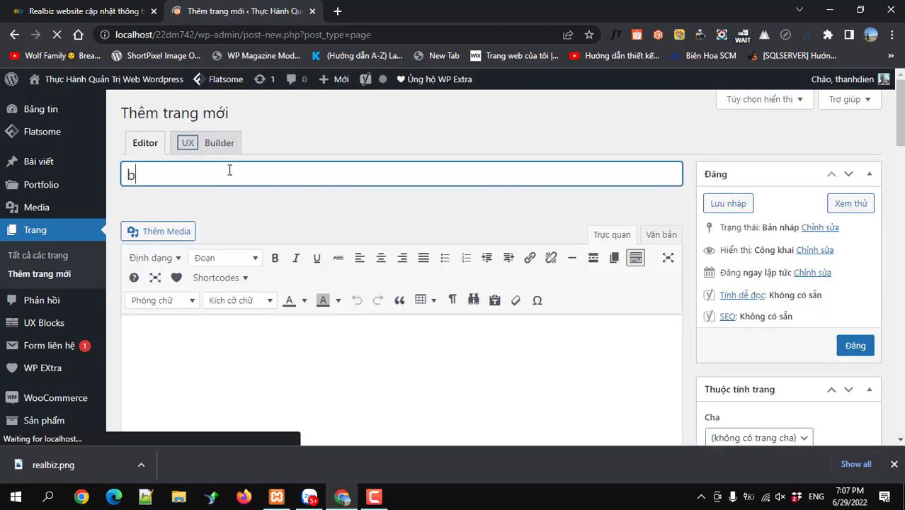
Step: Title the new page 'Bất động sản miền nam', choose Page - Full Width and publish it
type("B")
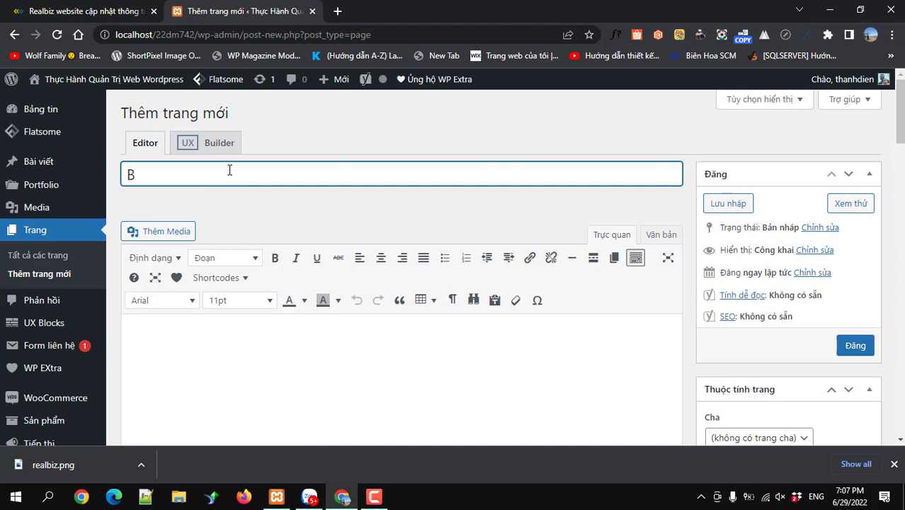
type("at")
type(" đong")
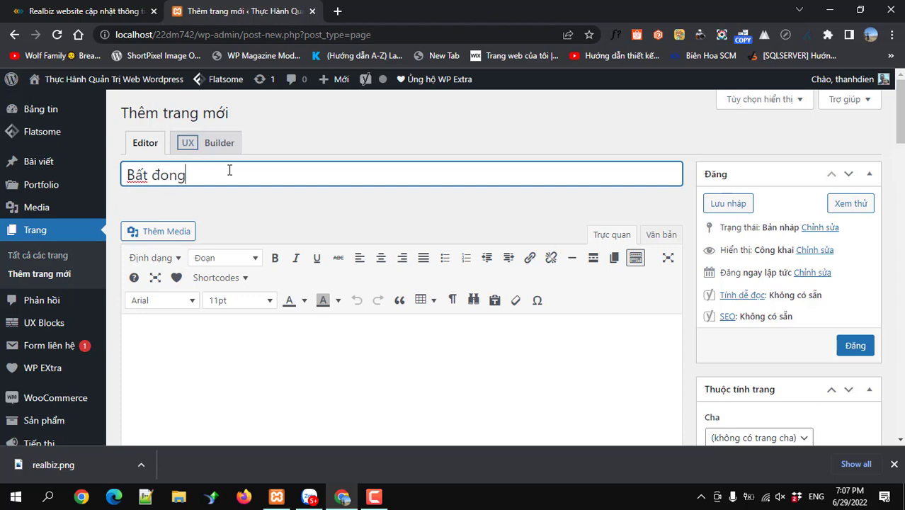
type("j sản me")
type("ền nam")
scroll(782, 353, "down", 2)
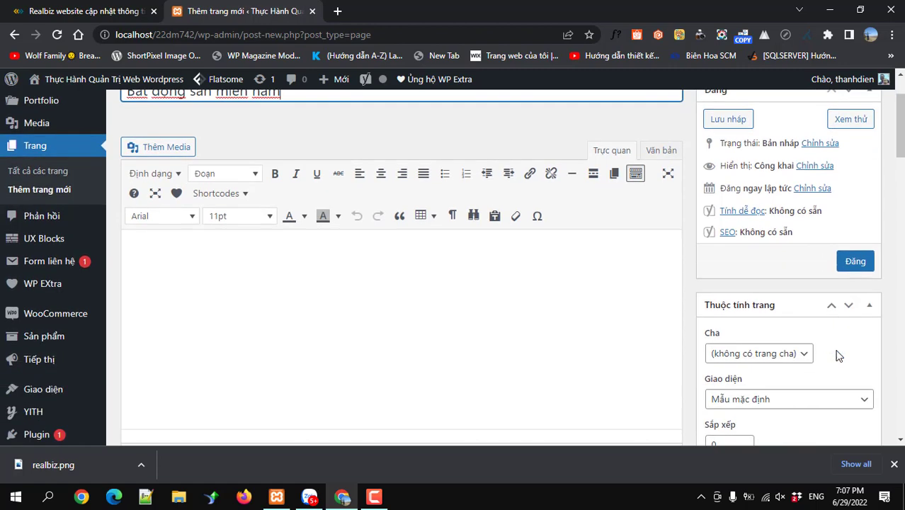
left_click(761, 352)
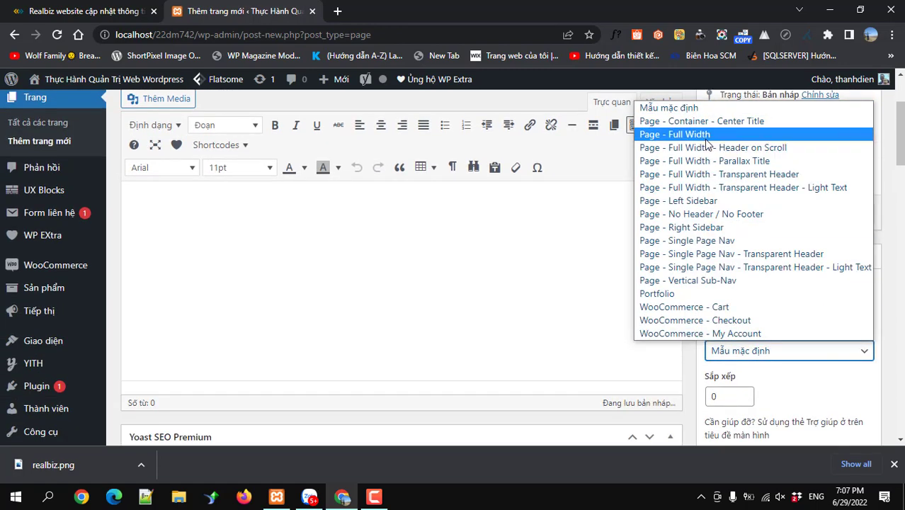
left_click(736, 133)
scroll(821, 291, "down", 4)
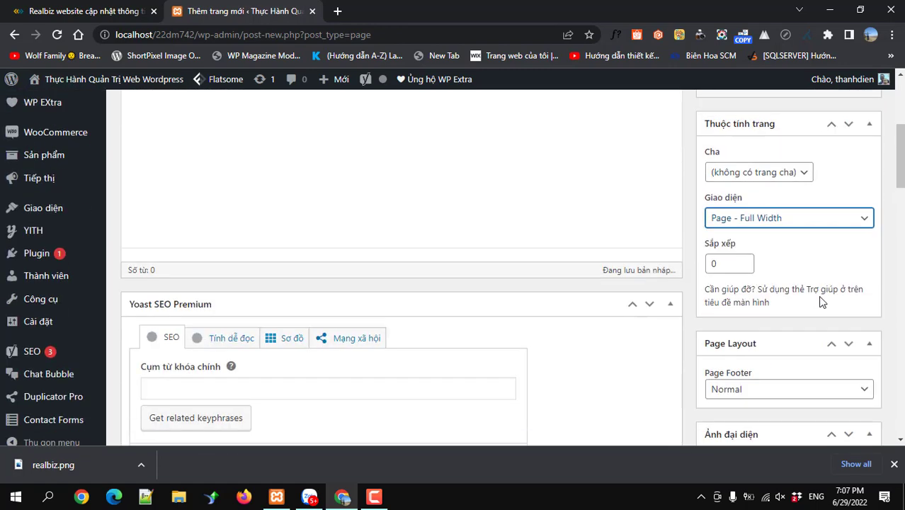
scroll(813, 307, "up", 6)
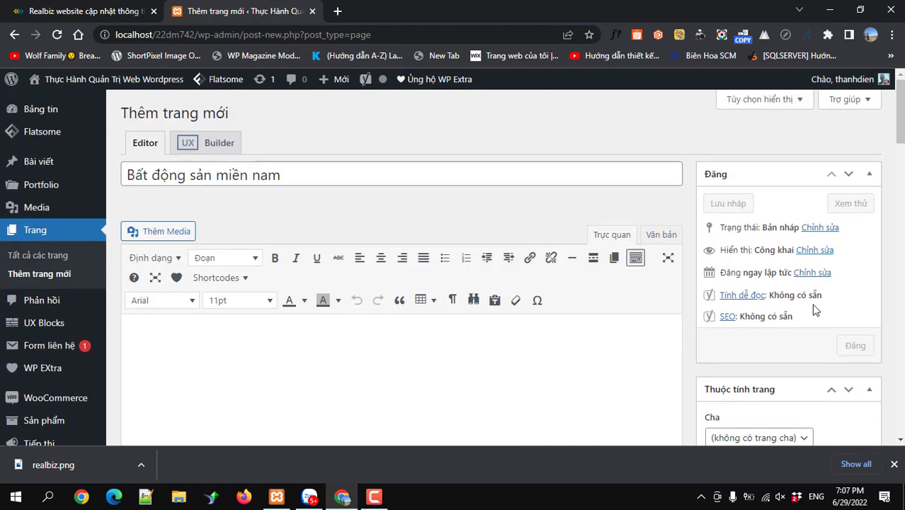
left_click(854, 346)
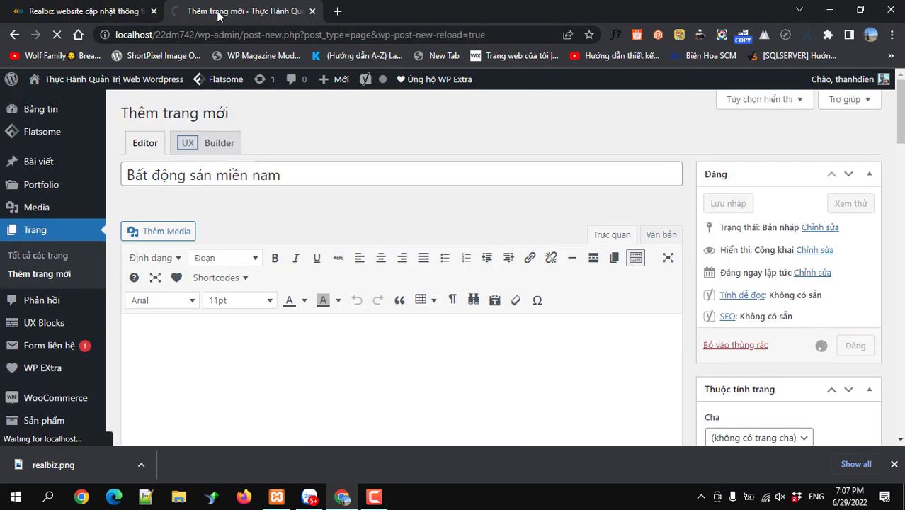
left_click(115, 13)
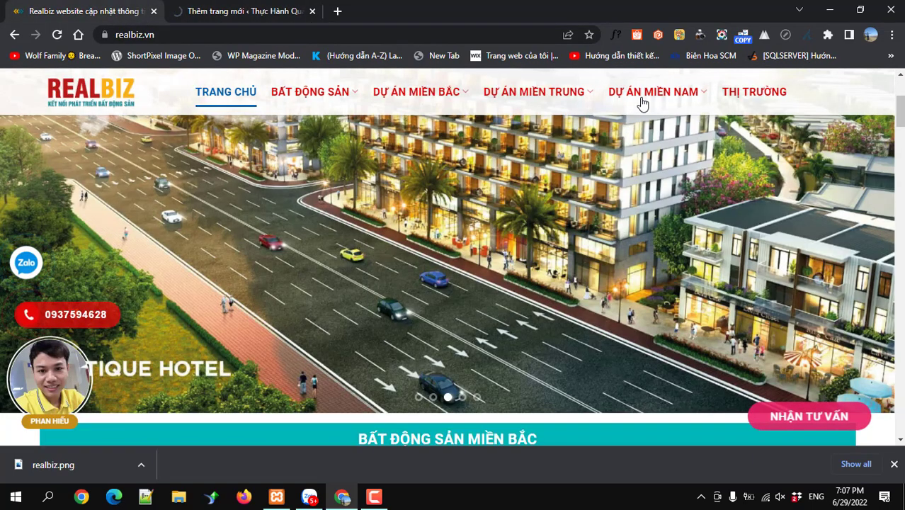
mouse_move(641, 102)
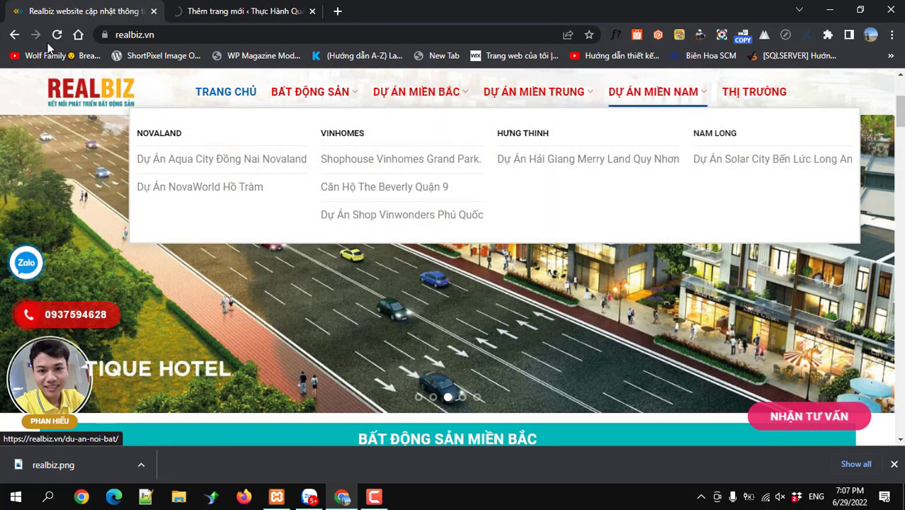
left_click(198, 18)
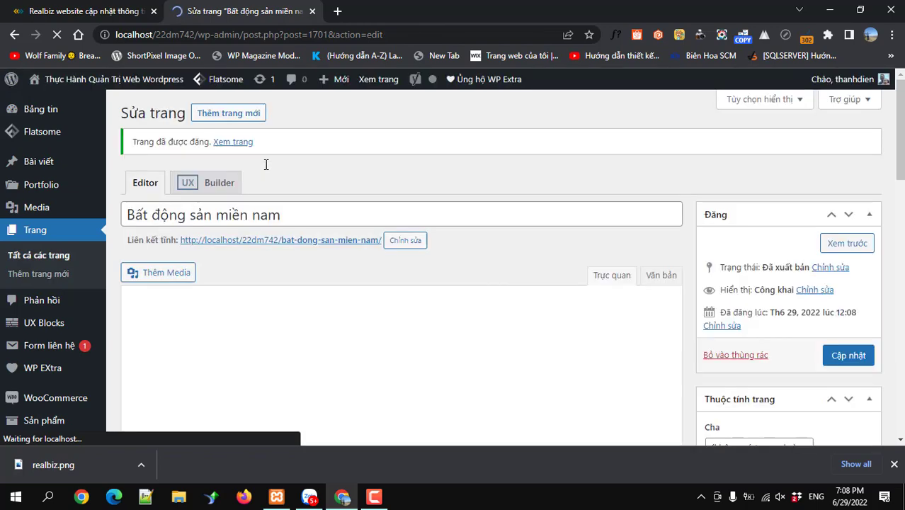
Step: Open a blank Add New Page editor with the title field focused, glancing at the Realbiz tab in between
left_click(235, 115)
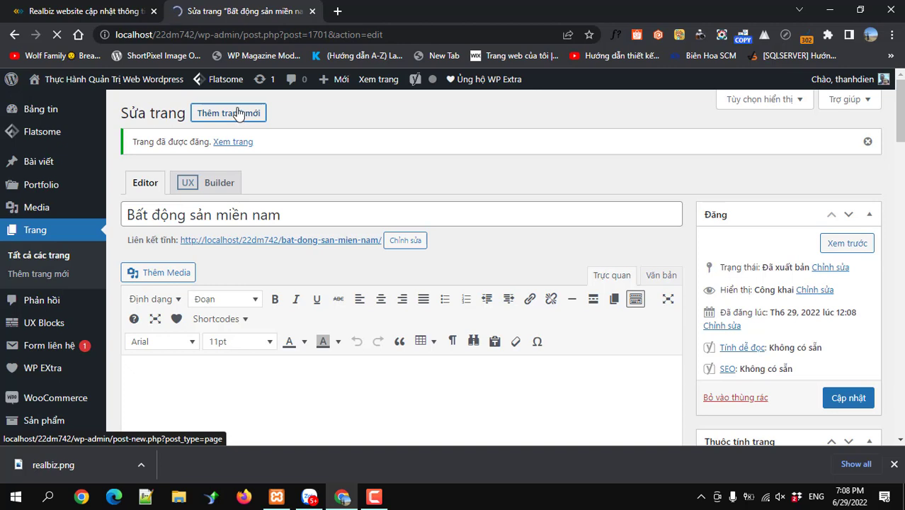
left_click(238, 115)
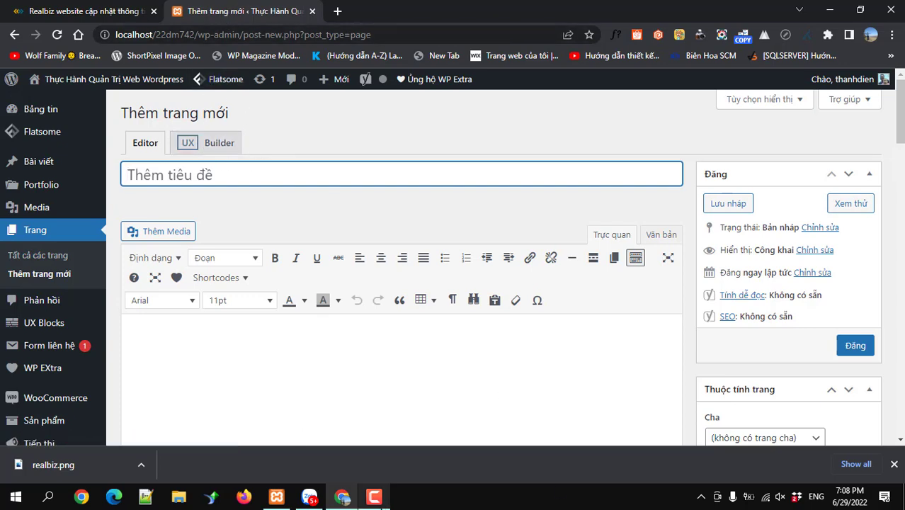
left_click(375, 499)
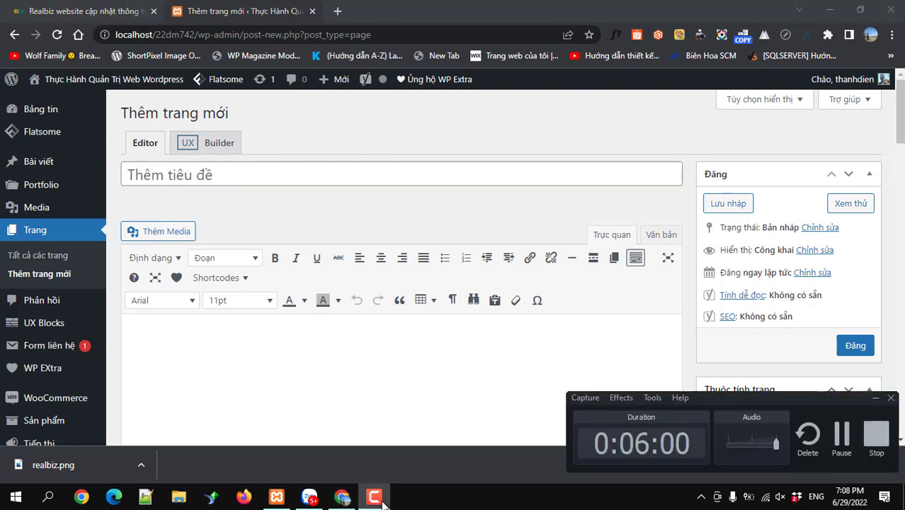
left_click(376, 497)
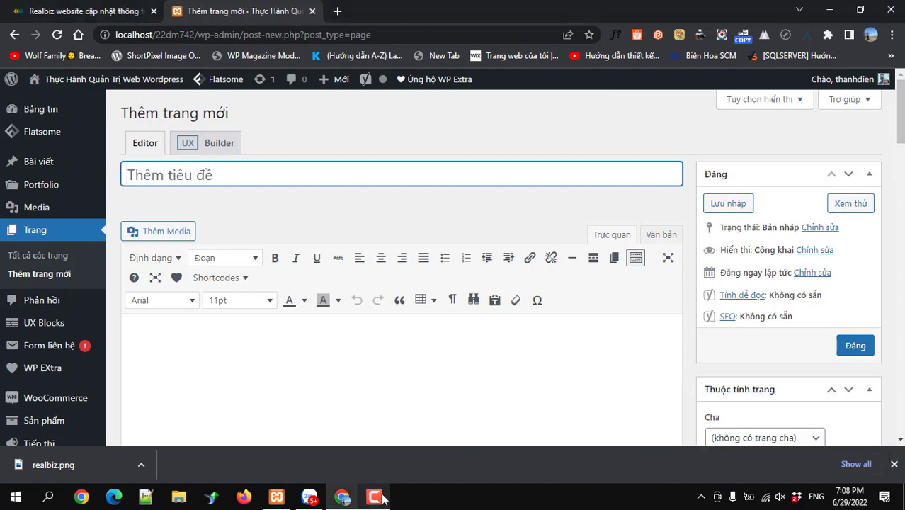
left_click(80, 13)
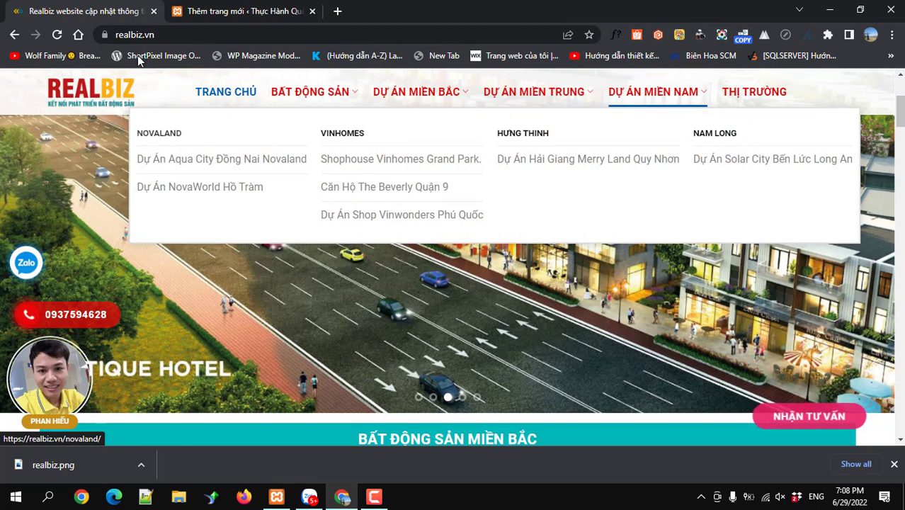
left_click(216, 12)
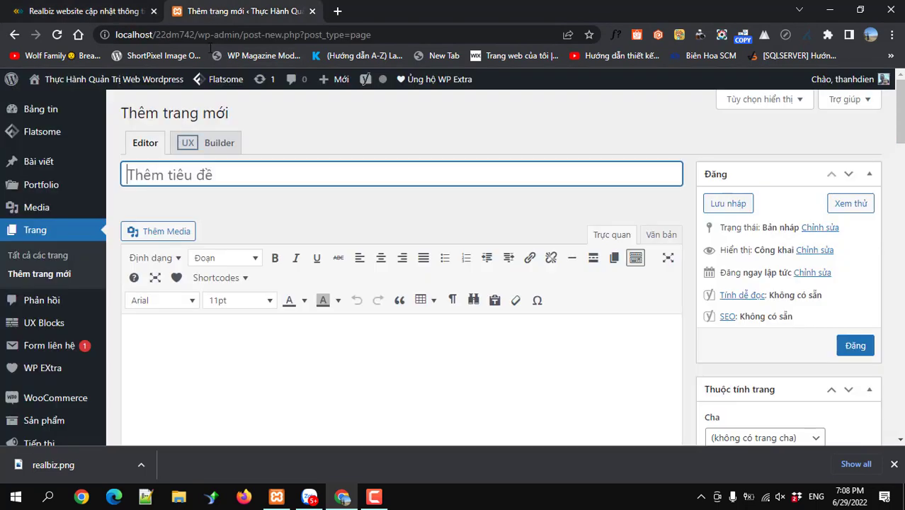
Step: Title the new page 'Novaland' and choose the Page - Full Width template
type("N")
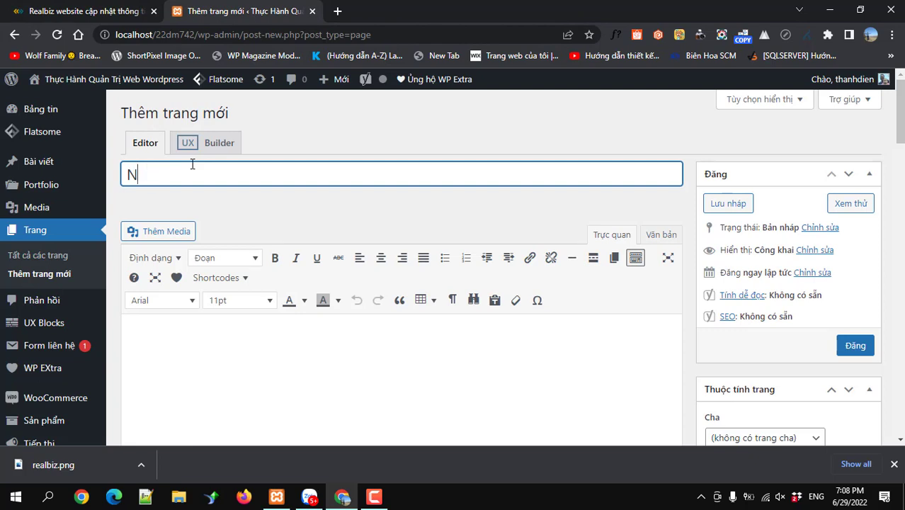
type("Ovaland")
scroll(672, 333, "down", 2)
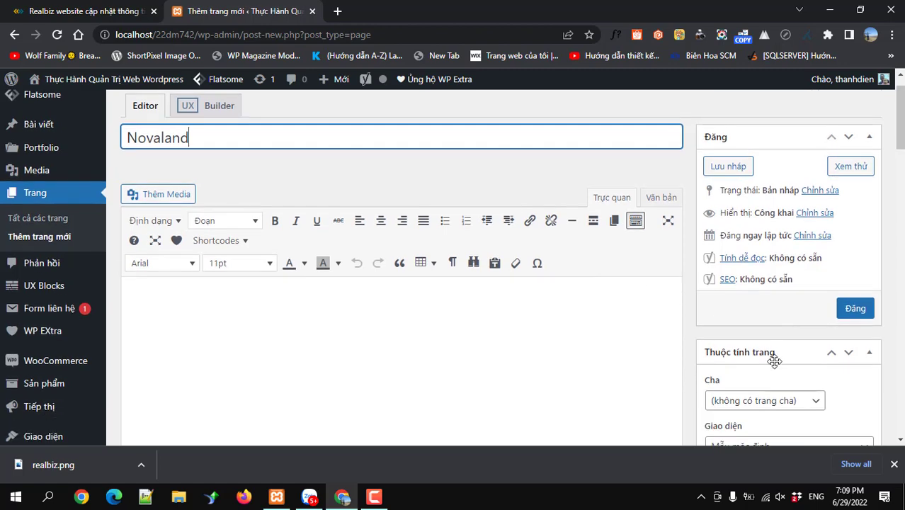
left_click(754, 351)
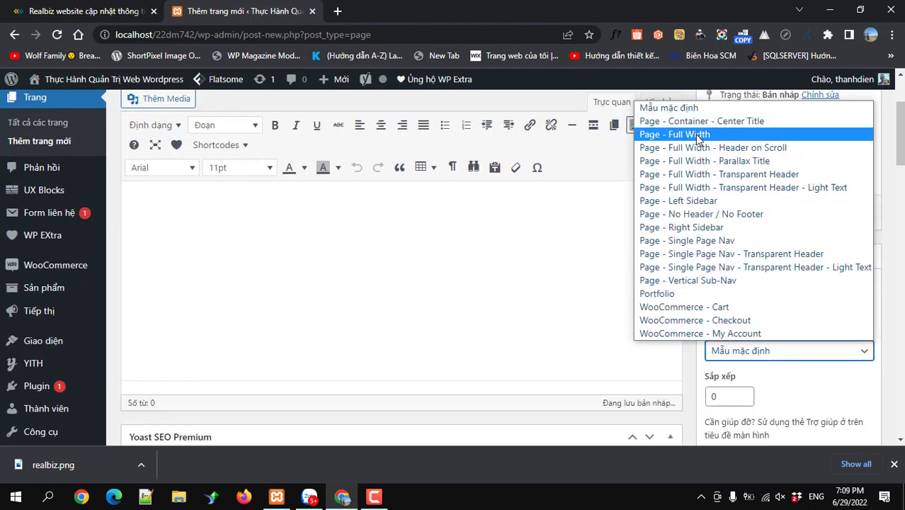
left_click(697, 134)
Step: Set the parent to Bất động sản miền nam, publish, and switch to the Realbiz site
scroll(810, 339, "down", 3)
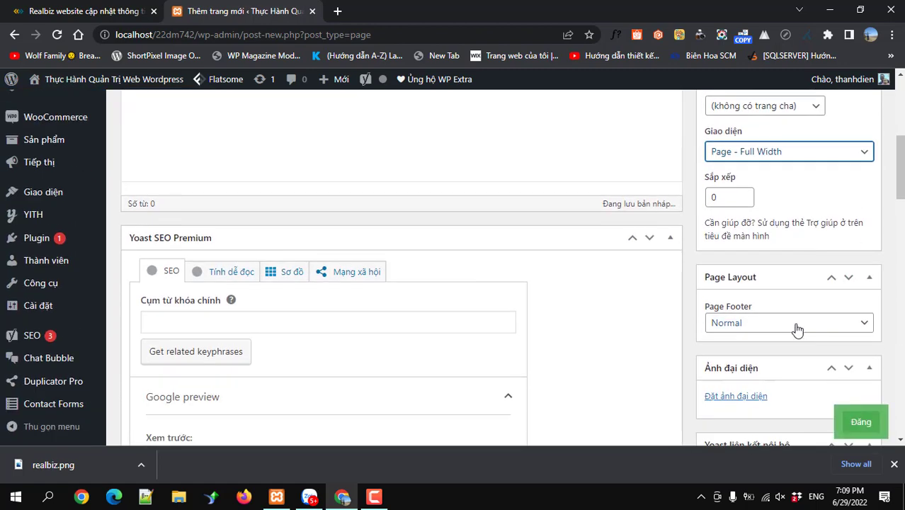
scroll(797, 332, "down", 5)
scroll(795, 331, "up", 10)
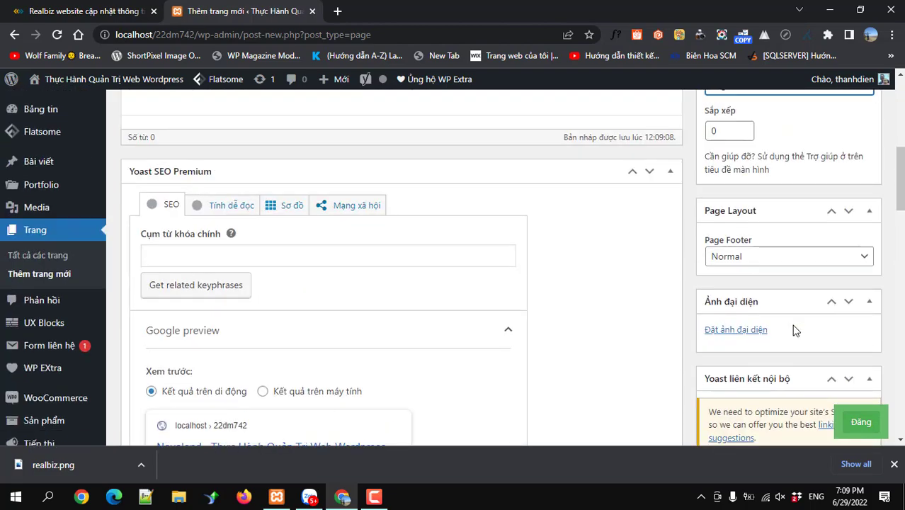
scroll(795, 331, "down", 4)
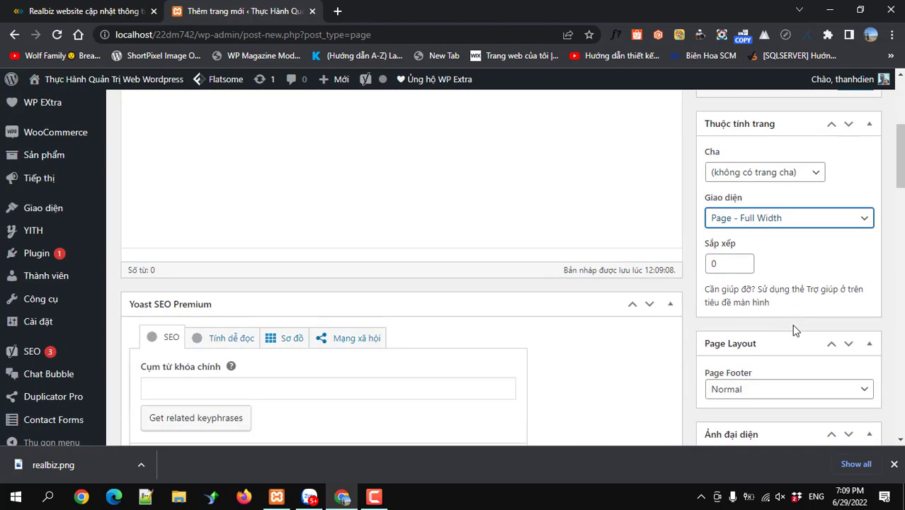
left_click(748, 177)
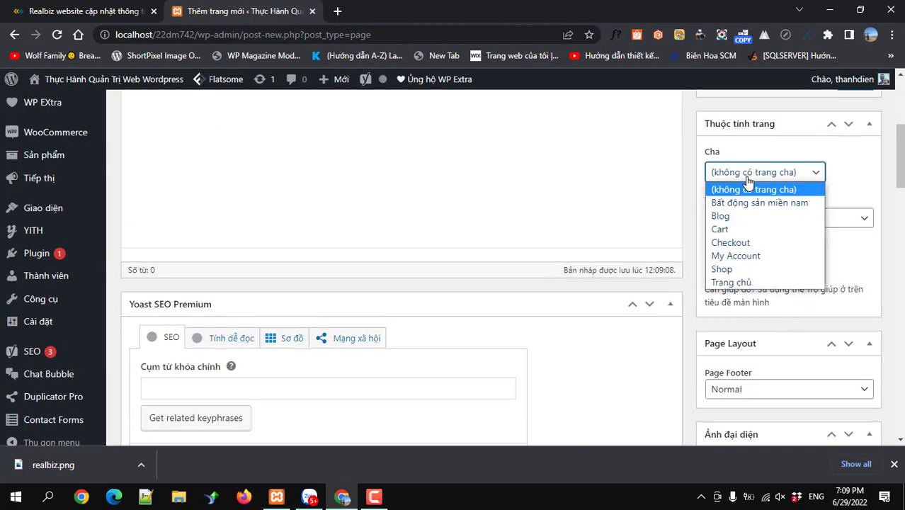
left_click(745, 204)
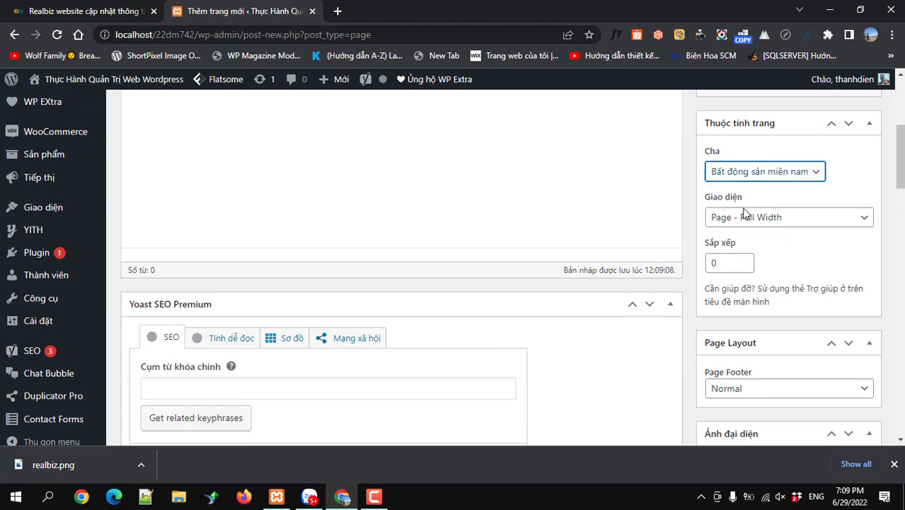
scroll(743, 213, "up", 4)
left_click(857, 344)
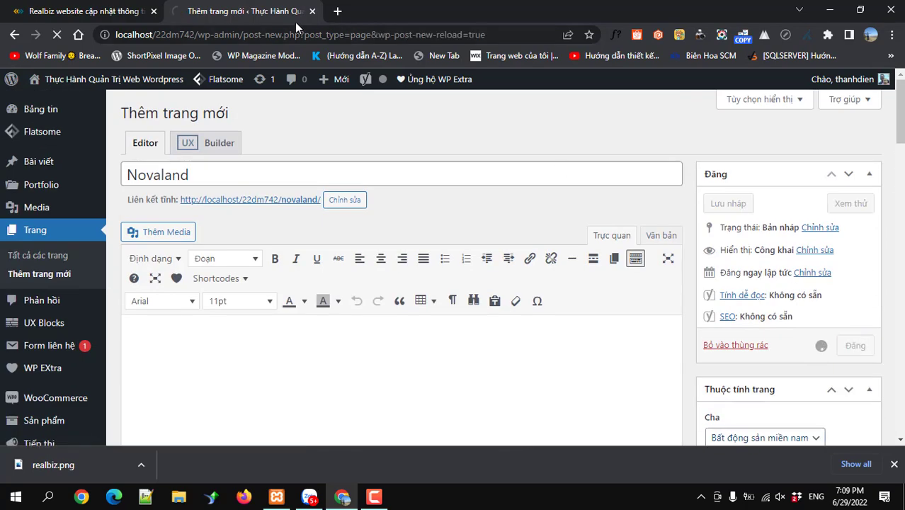
left_click(113, 12)
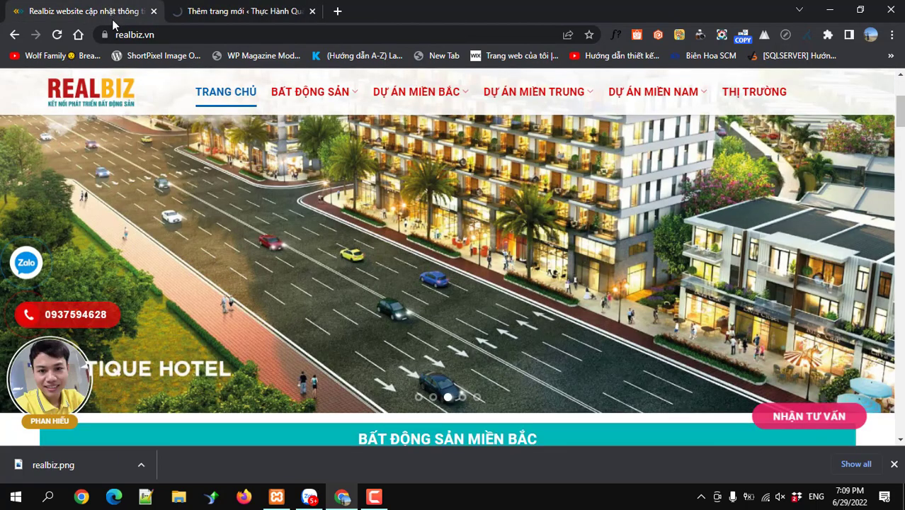
Step: Check the Dự án miền Nam menu on realbiz.vn, then return to the WordPress editor
mouse_move(616, 92)
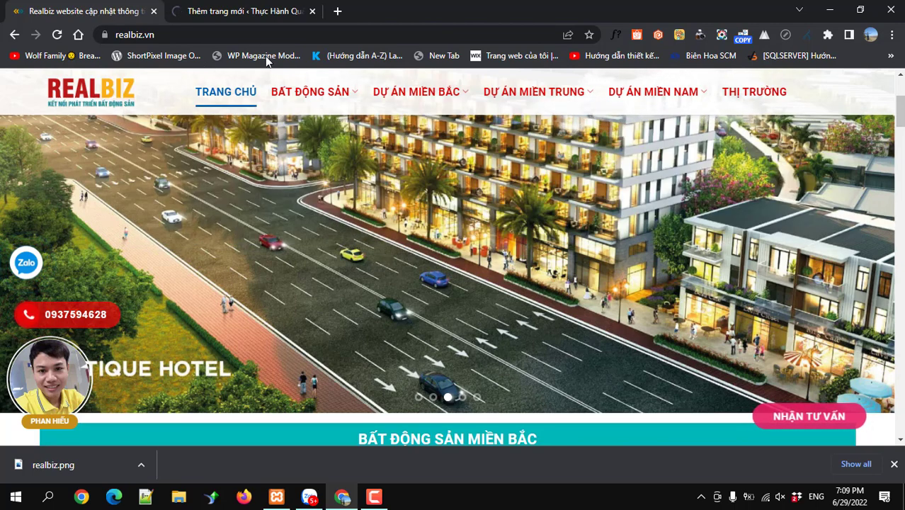
left_click(237, 12)
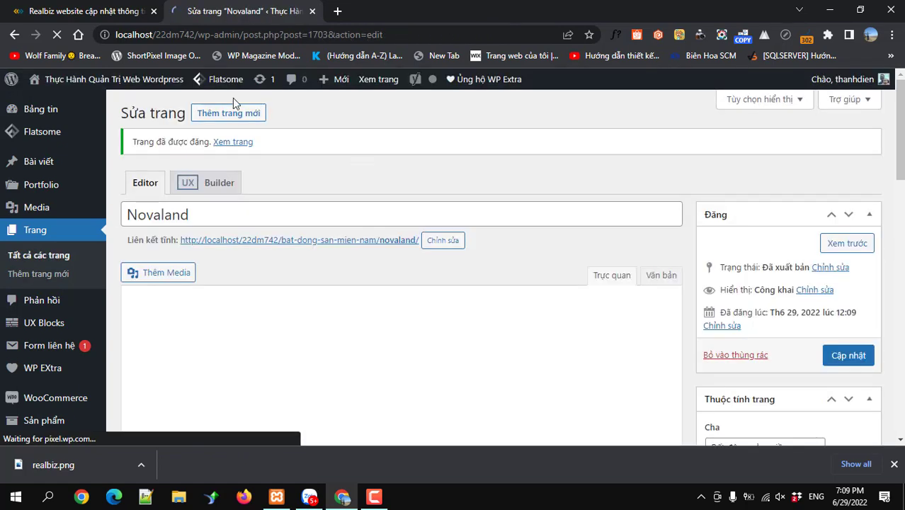
Step: Start a new page titled 'Hưng Thịnh', correcting the mistyped letters
left_click(235, 115)
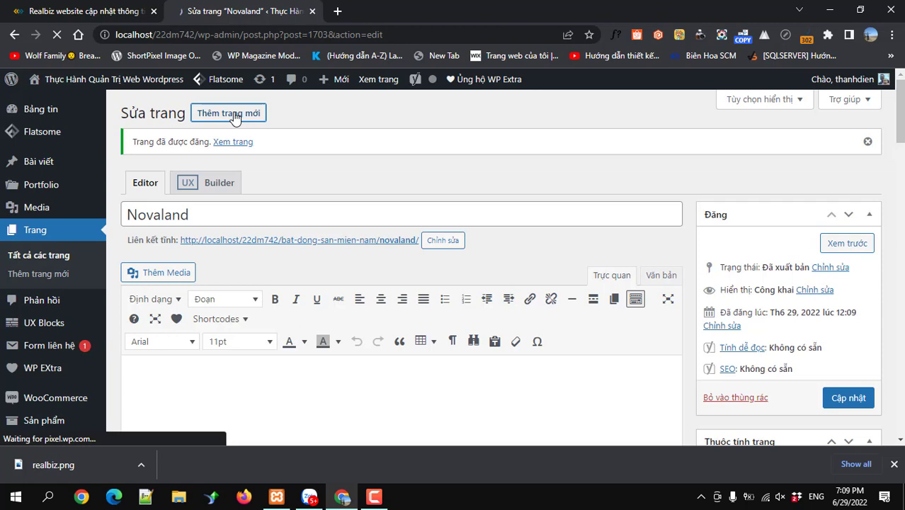
left_click(228, 114)
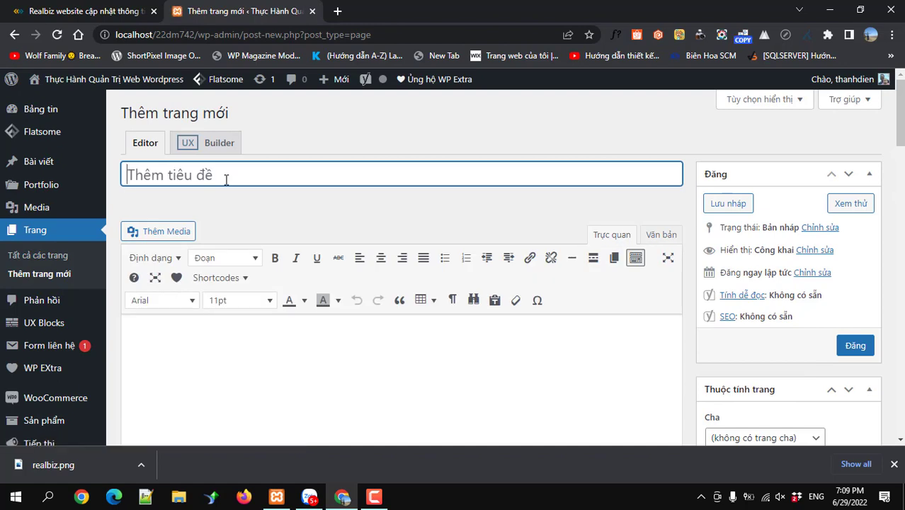
type("Hung")
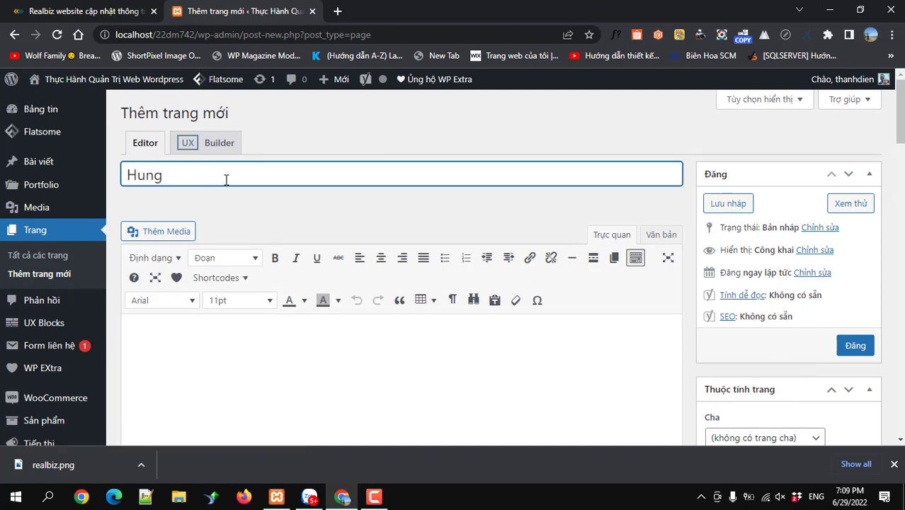
type("w THin")
key("BackSpace")
key("BackSpace")
key("BackSpace")
type("H")
key("BackSpace")
type("hinh")
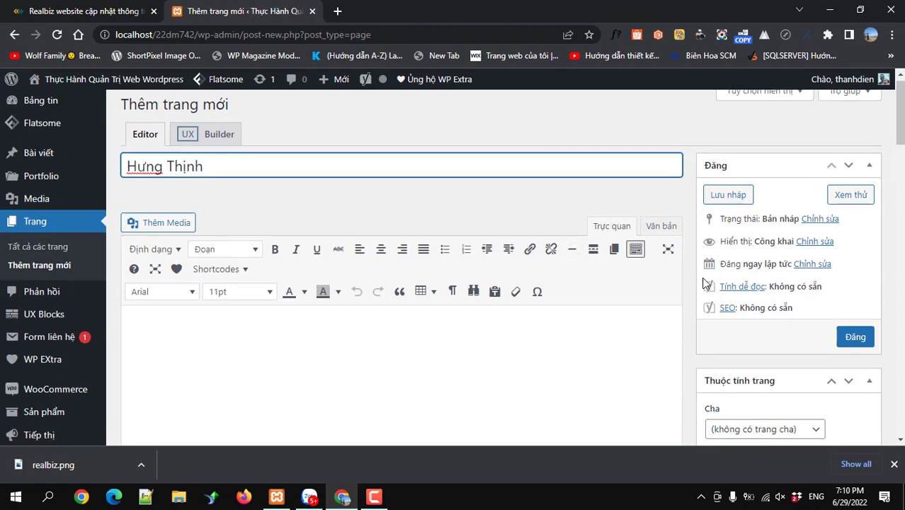
Step: Set parent Bất động sản miền nam and template Page - Full Width, publish, then view Realbiz
scroll(737, 297, "down", 2)
left_click(735, 304)
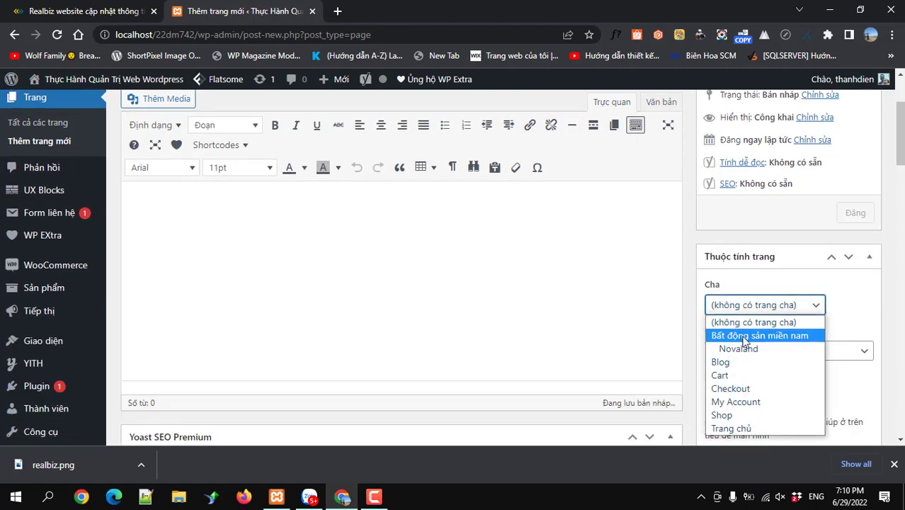
left_click(744, 337)
left_click(775, 351)
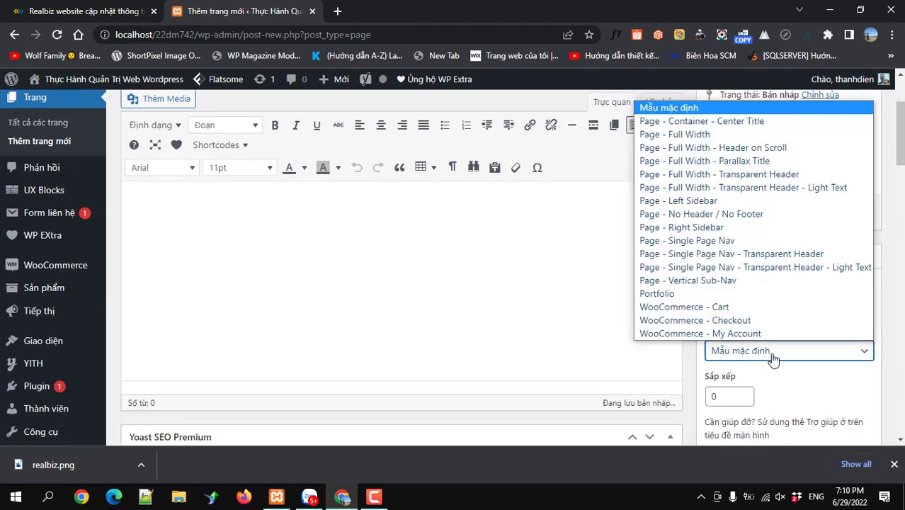
left_click(674, 135)
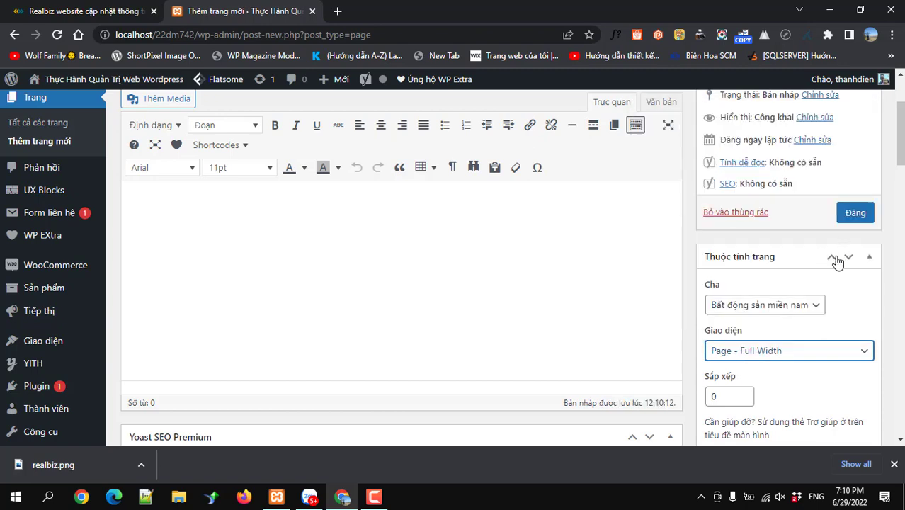
left_click(848, 216)
scroll(595, 224, "up", 2)
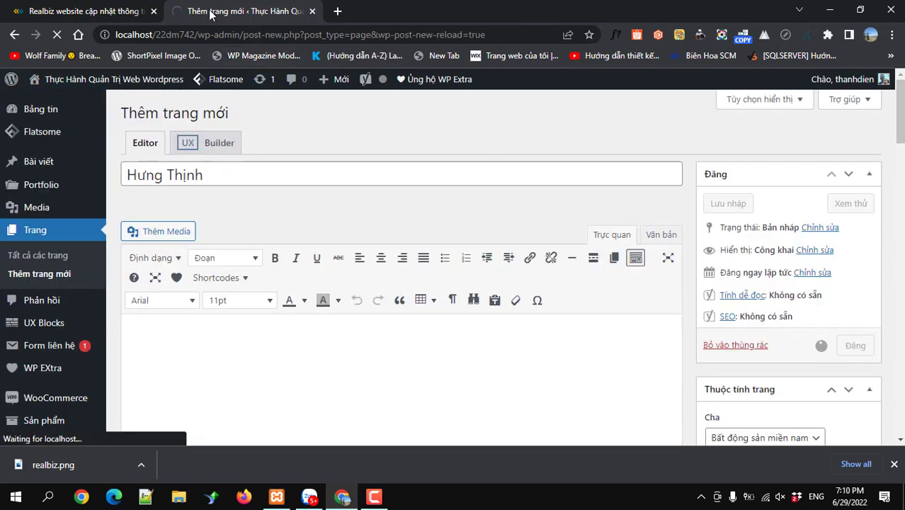
left_click(88, 11)
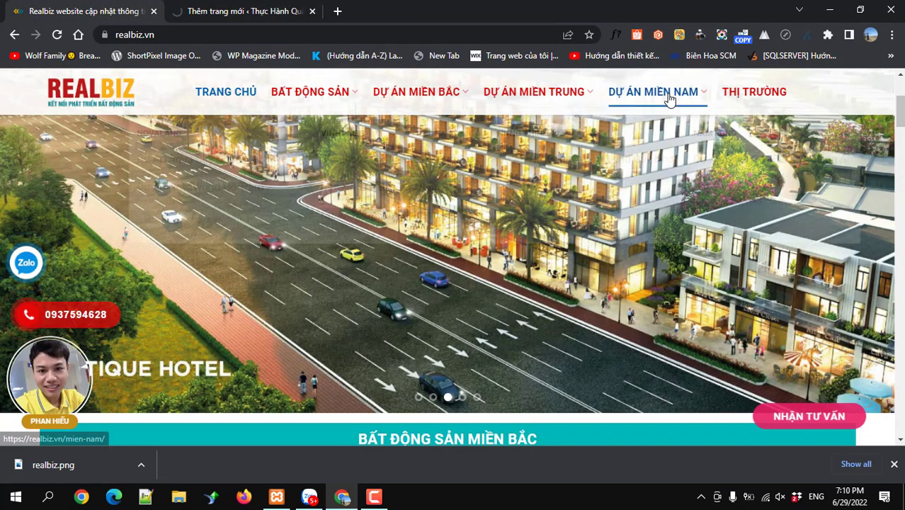
Step: Check the DỰ ÁN MIỀN NAM menu on Realbiz, then open a blank Add New Page editor
mouse_move(670, 99)
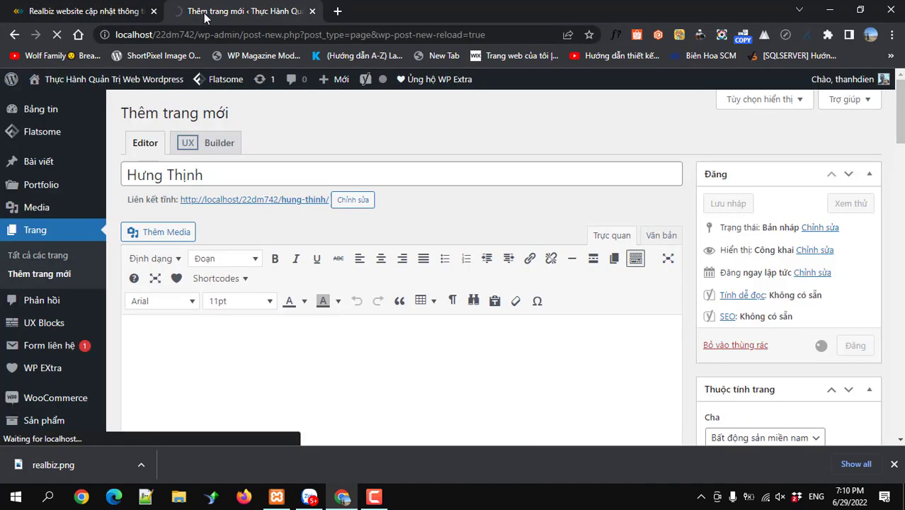
left_click(206, 12)
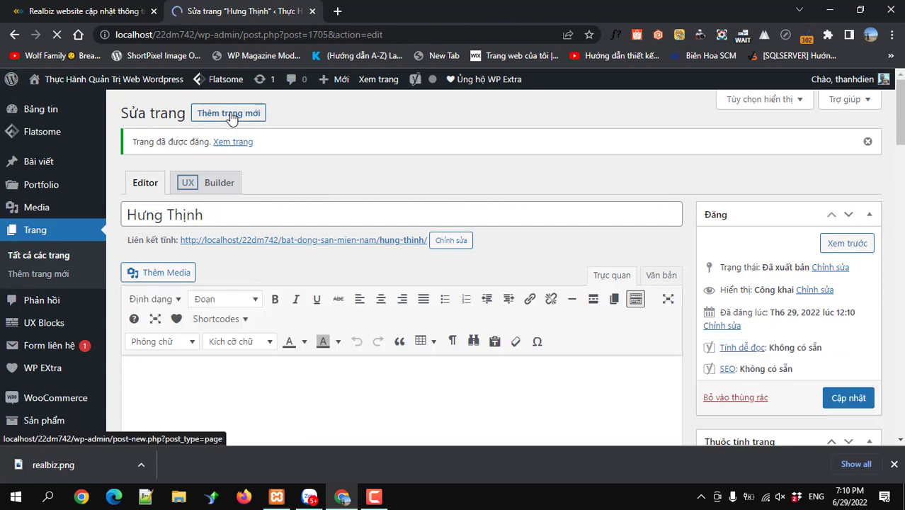
left_click(230, 115)
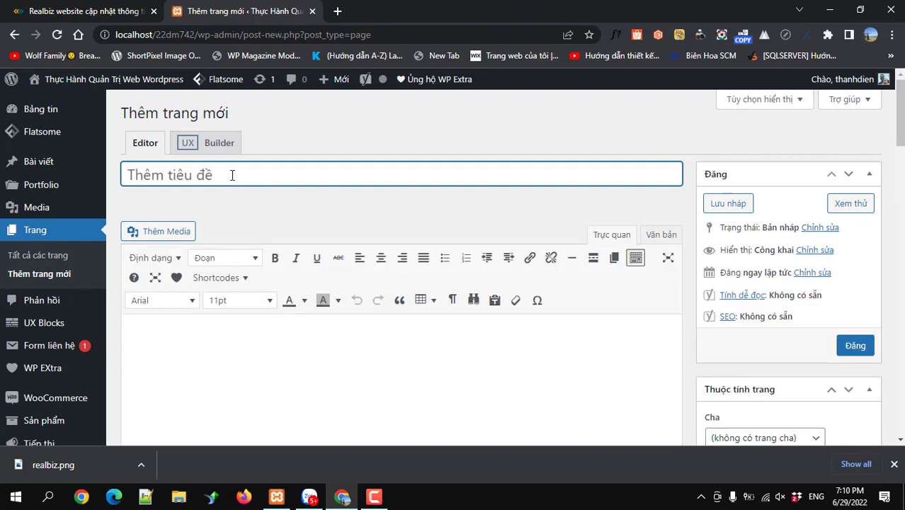
Step: Title the page 'Nam Long' and set its parent to Bất động sản miền nam
type("Nam lo")
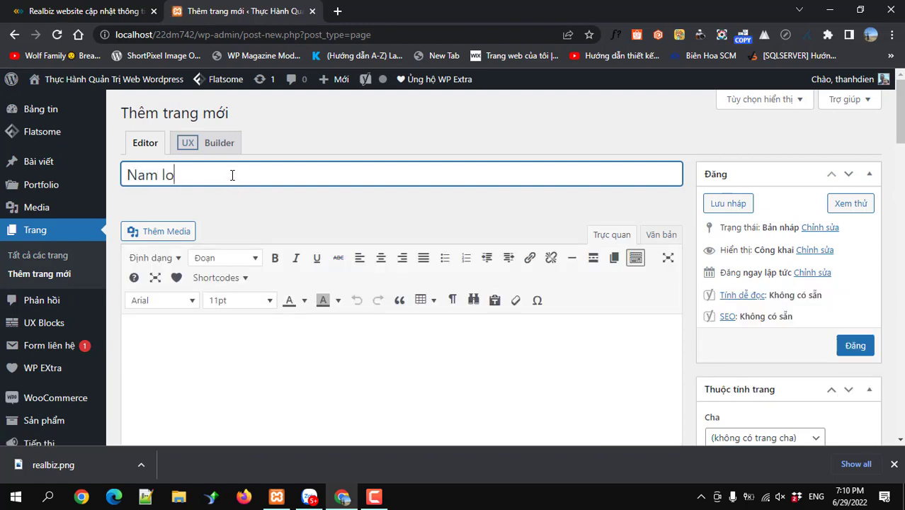
type("ng")
key("BackSpace")
key("BackSpace")
key("BackSpace")
key("BackSpace")
type("Long")
scroll(691, 304, "down", 2)
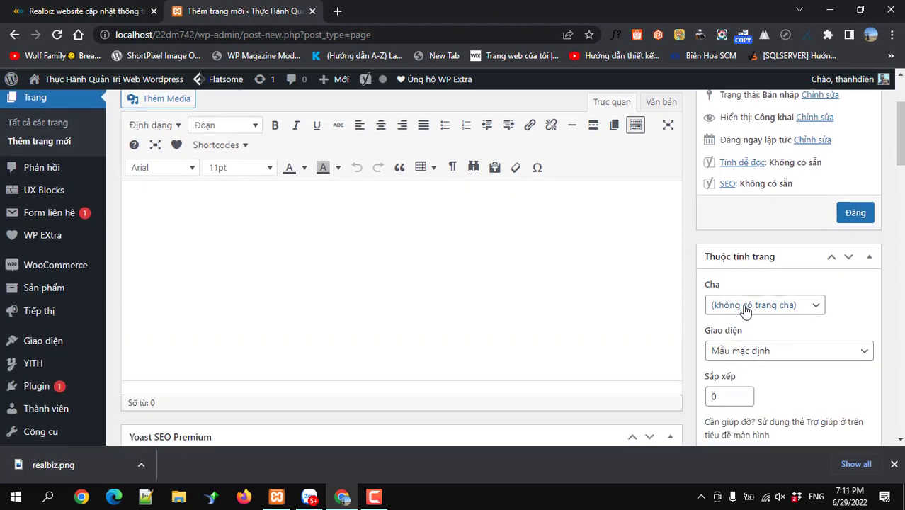
left_click(750, 311)
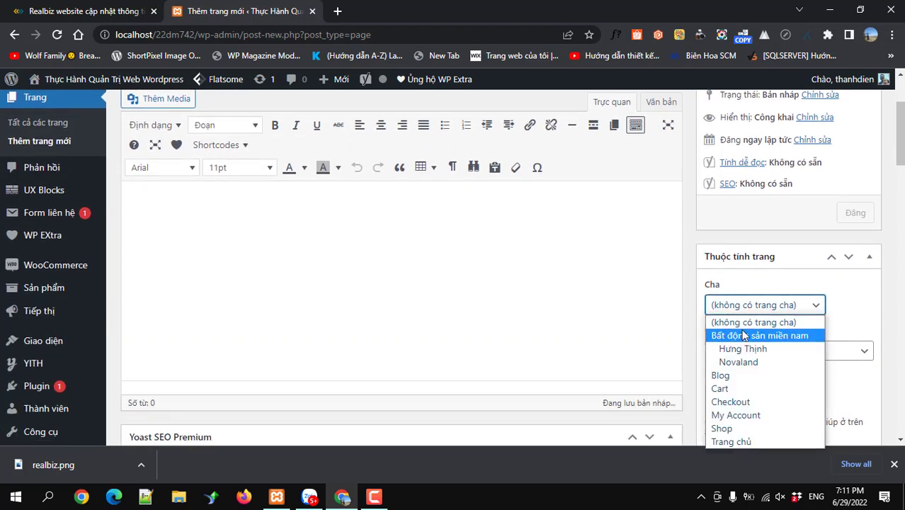
left_click(746, 334)
Step: Publish Nam Long, check the Realbiz menu, and return to its edit screen
scroll(836, 333, "down", 4)
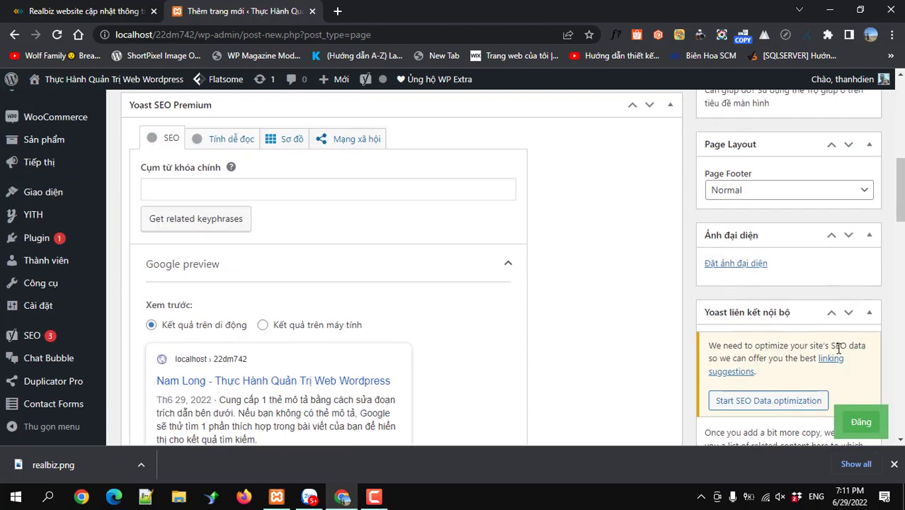
scroll(839, 332, "up", 5)
scroll(839, 318, "down", 1)
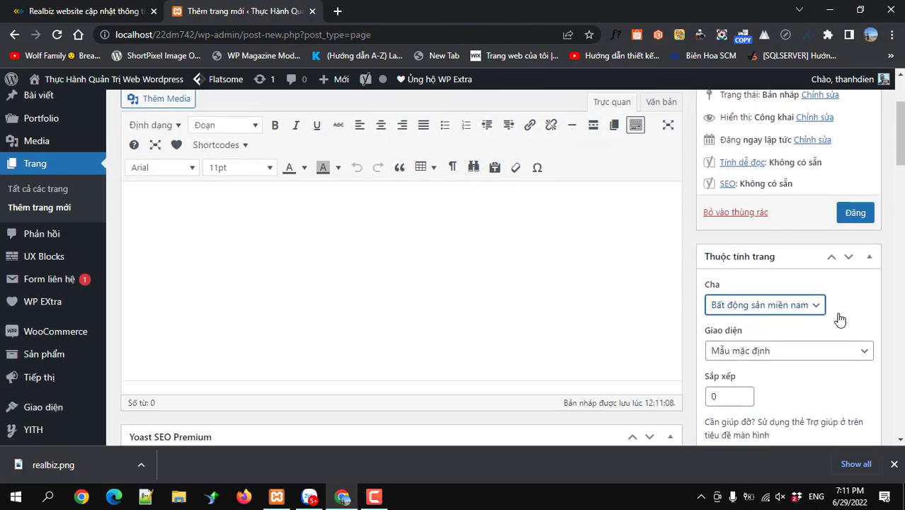
left_click(851, 213)
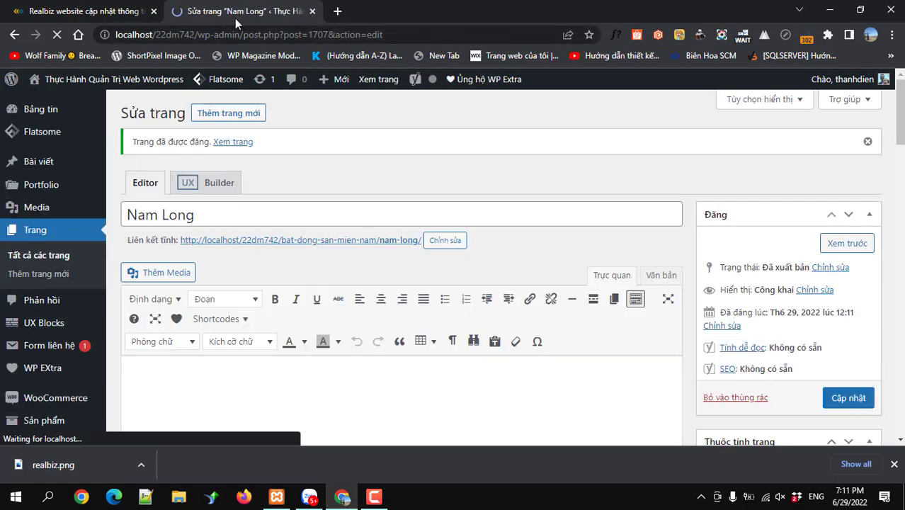
left_click(78, 12)
mouse_move(656, 93)
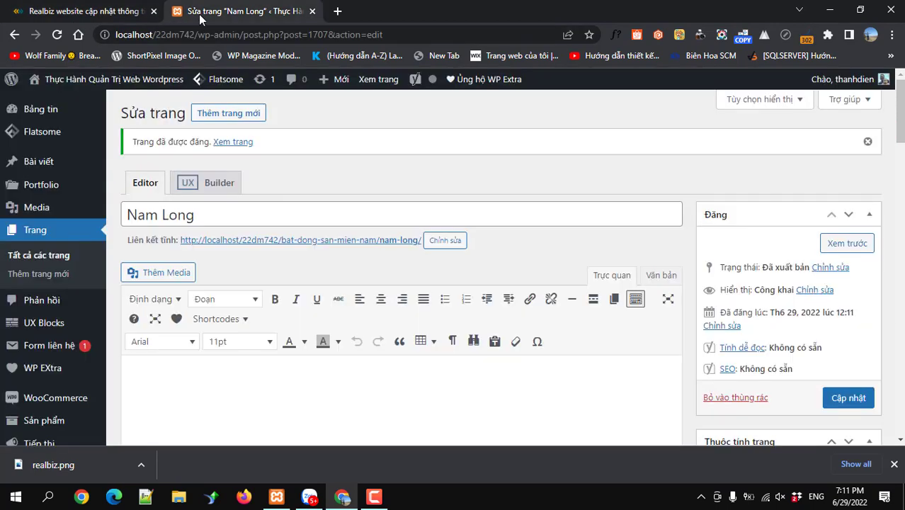
left_click(199, 16)
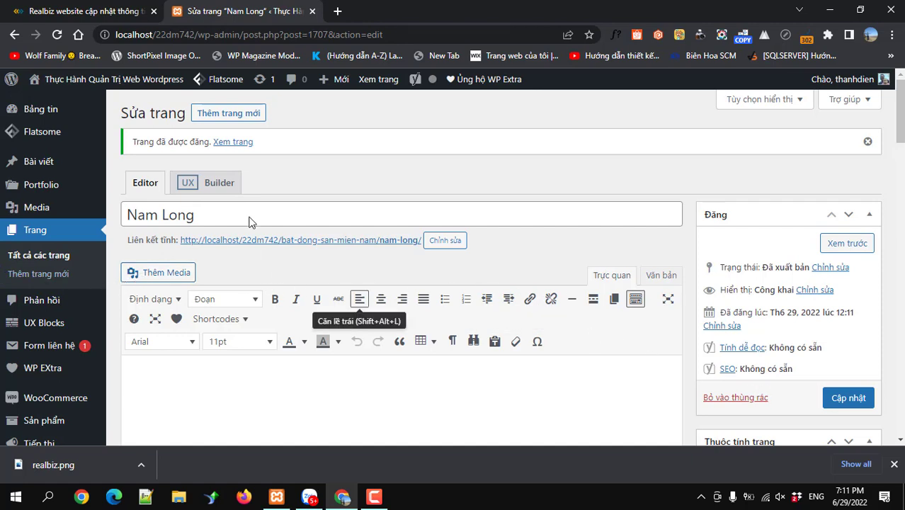
Step: Start a new page titled 'Vinhomes' with parent Bất động sản miền nam
left_click(209, 116)
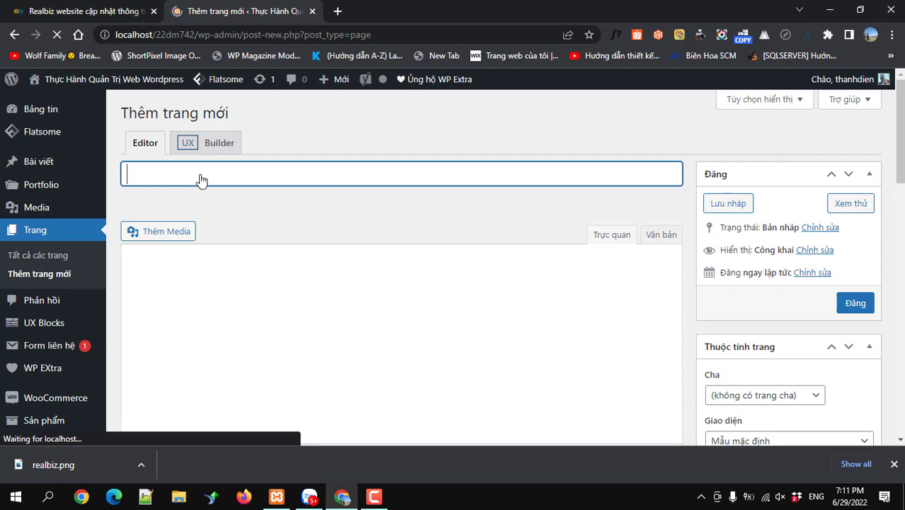
type("V")
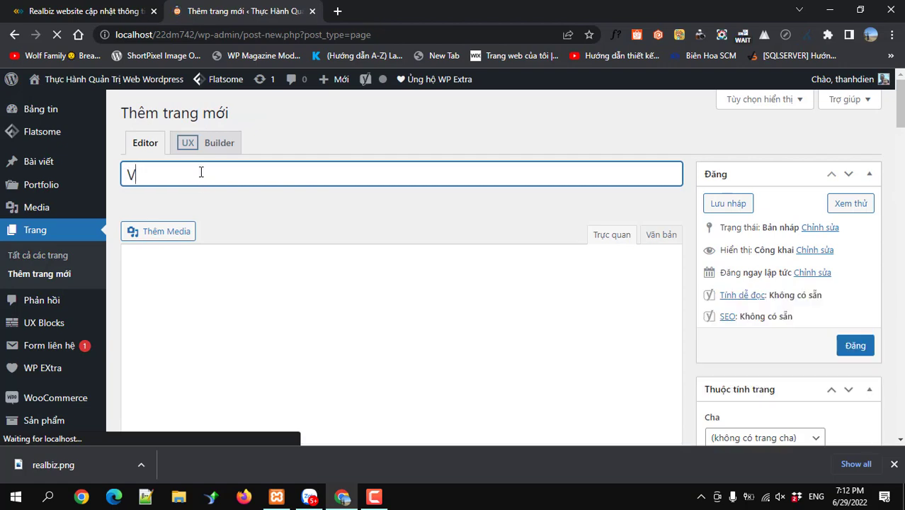
type("inh")
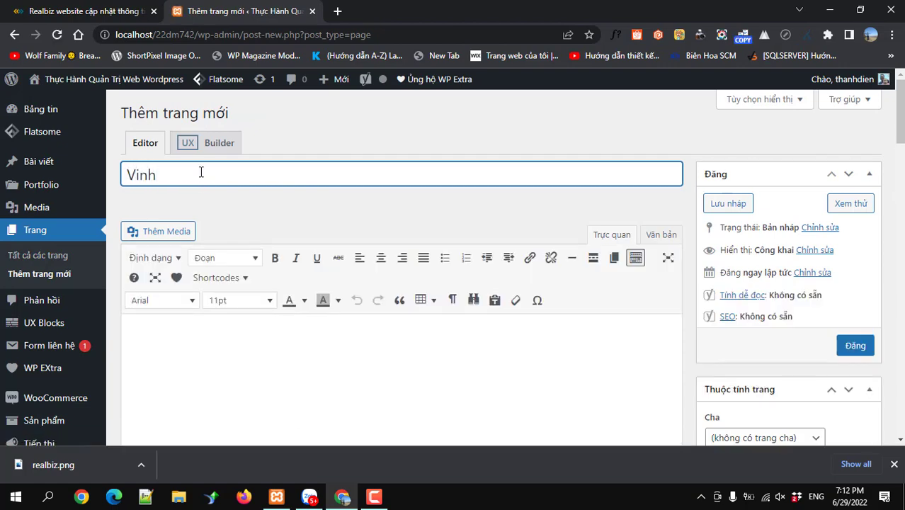
type("homes")
scroll(792, 274, "down", 2)
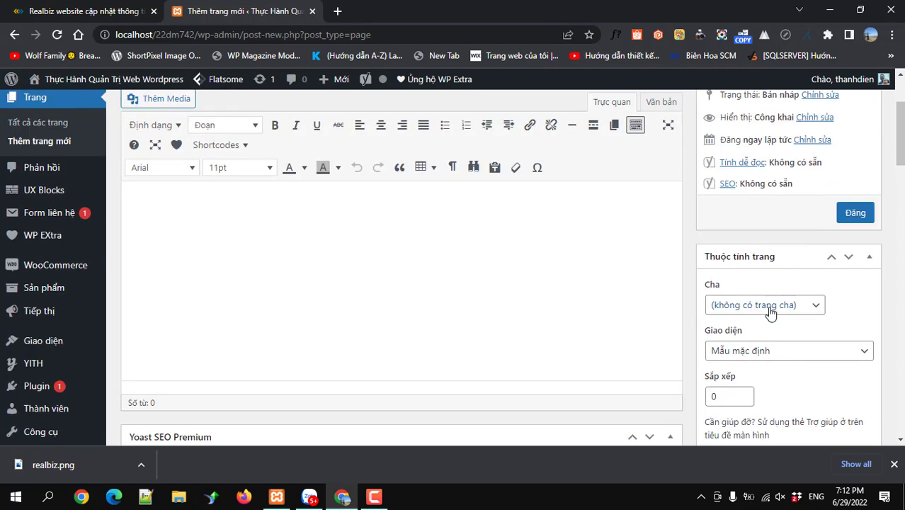
left_click(770, 306)
left_click(764, 336)
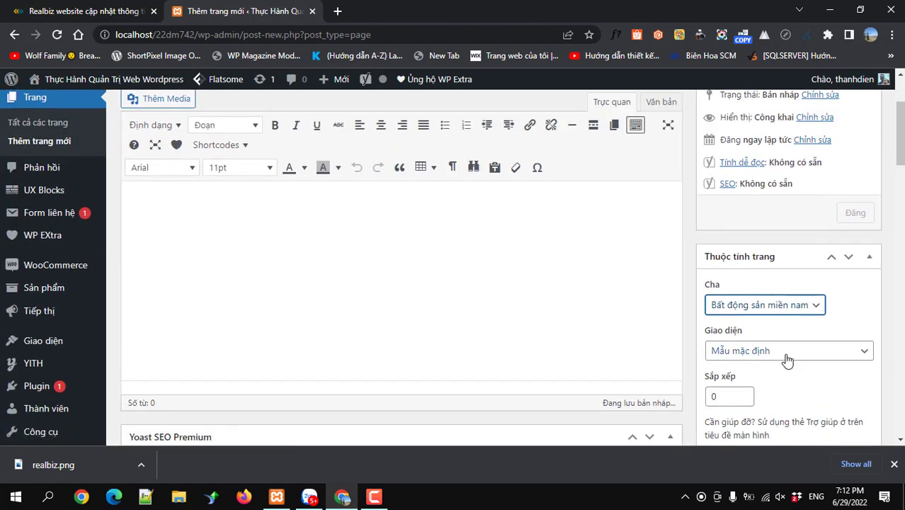
Step: Apply the Page - Full Width template, publish, and check the Realbiz menu
left_click(787, 351)
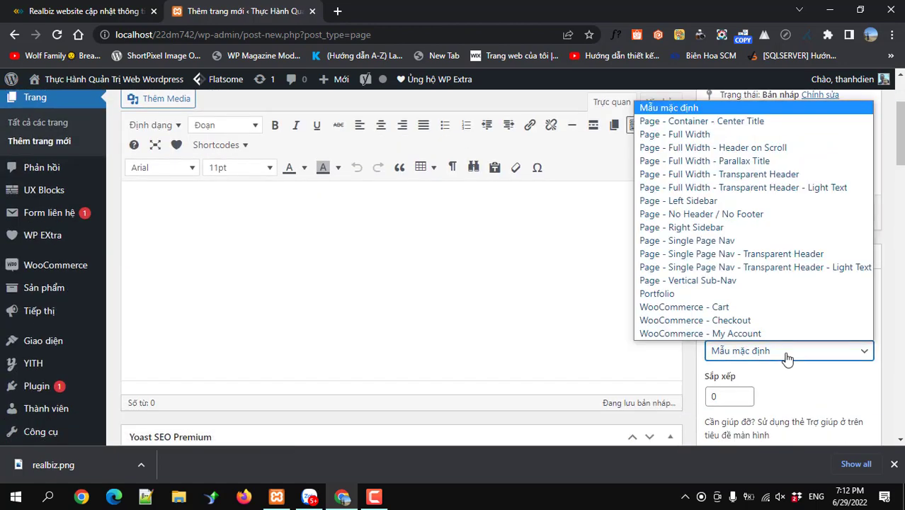
left_click(701, 135)
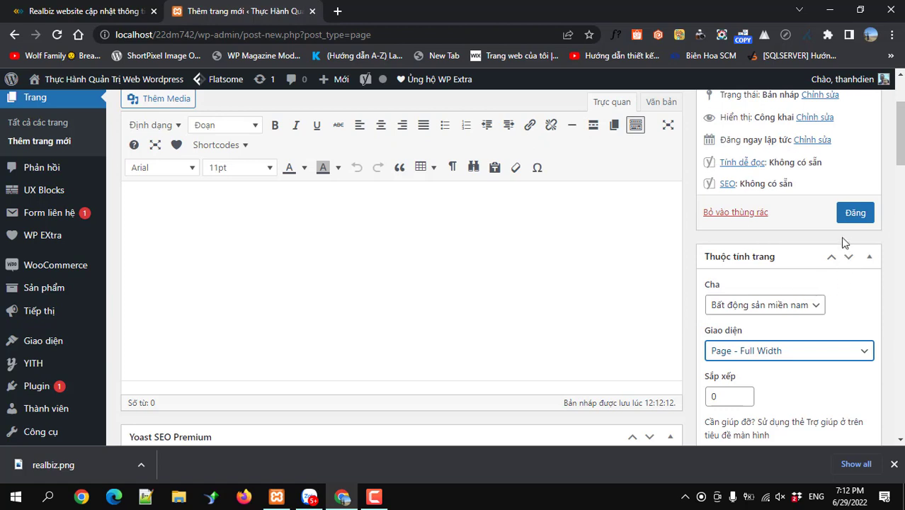
left_click(847, 214)
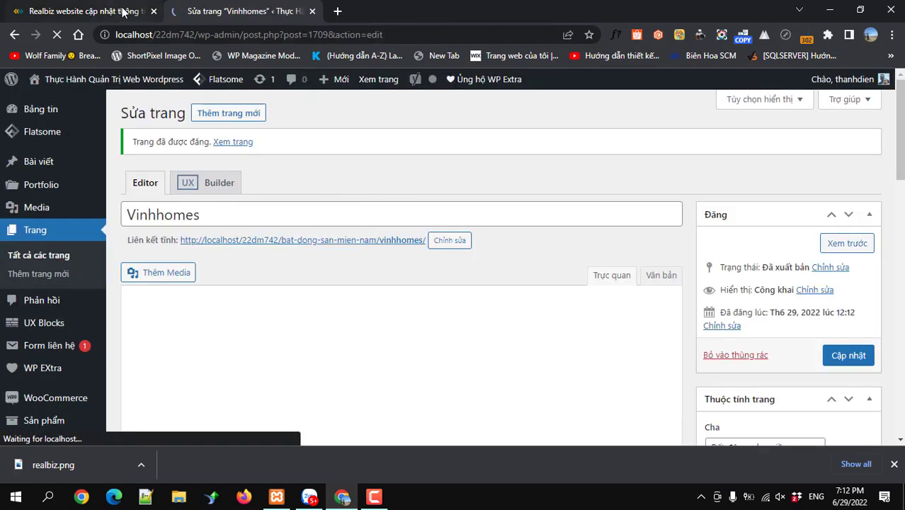
left_click(124, 12)
mouse_move(636, 98)
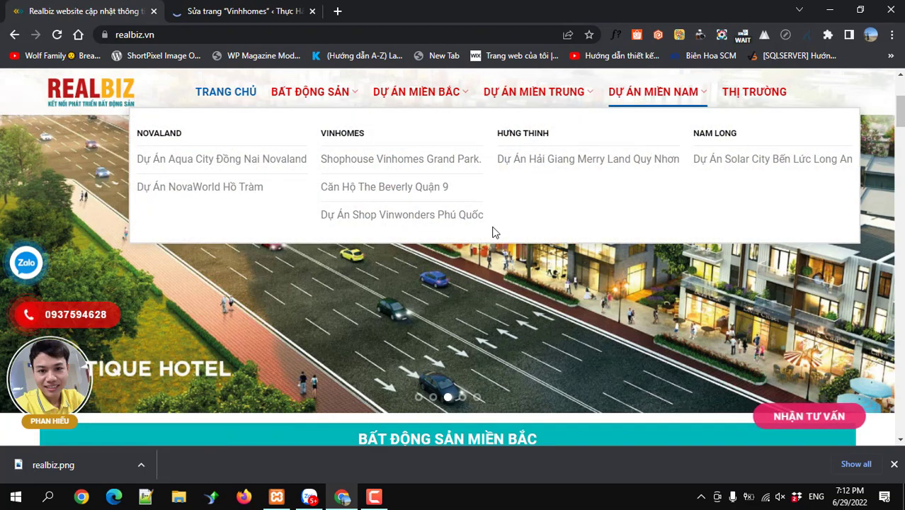
Step: Open the Thị Trường market news listing on realbiz.vn and scroll through it
left_click(759, 96)
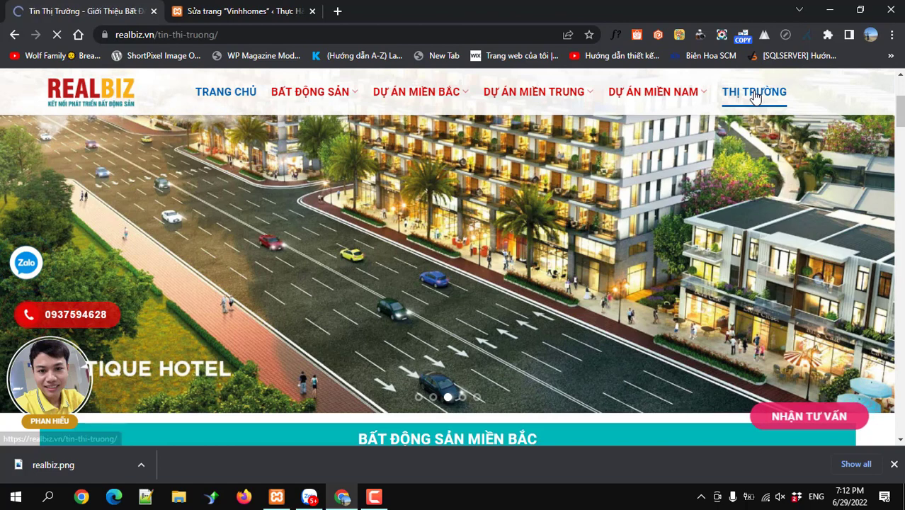
scroll(606, 238, "down", 6)
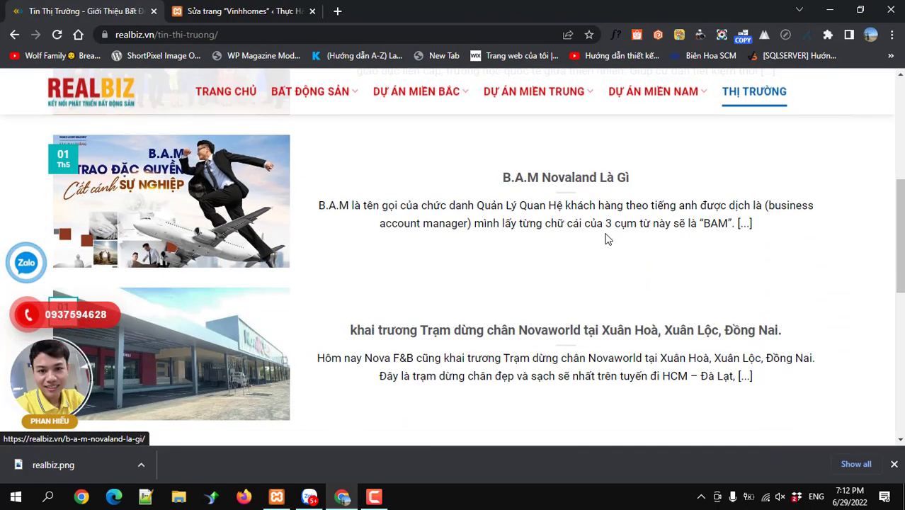
scroll(354, 142, "up", 5)
Step: Open the Posts › Chuyên mục (Categories) page in WordPress, then return to the Realbiz news list
left_click(191, 19)
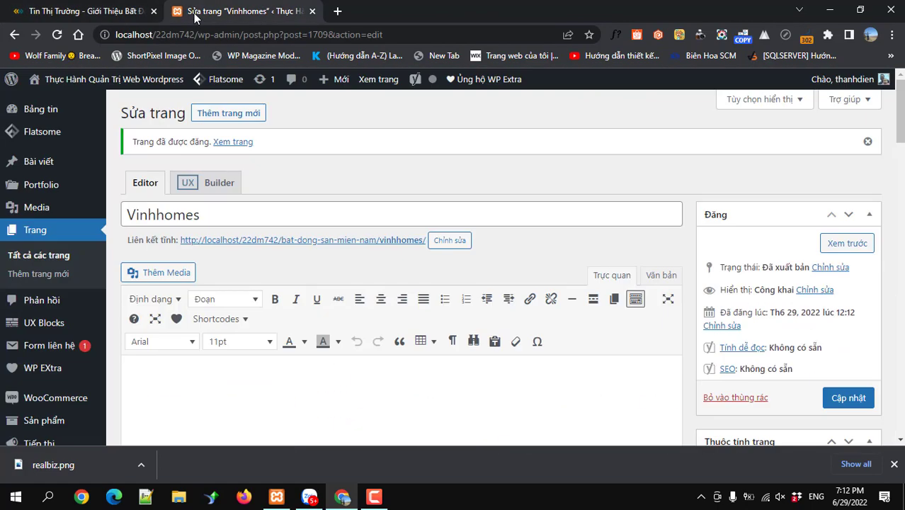
mouse_move(43, 164)
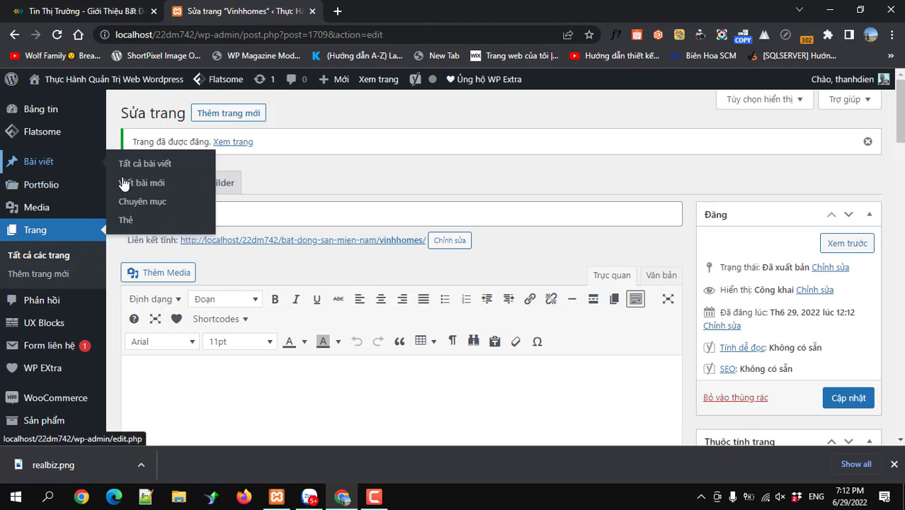
left_click(138, 203)
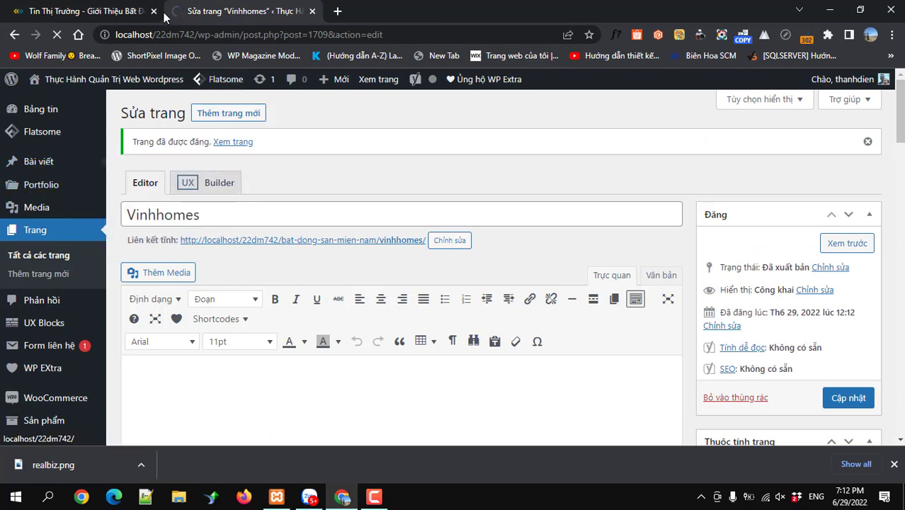
left_click(104, 12)
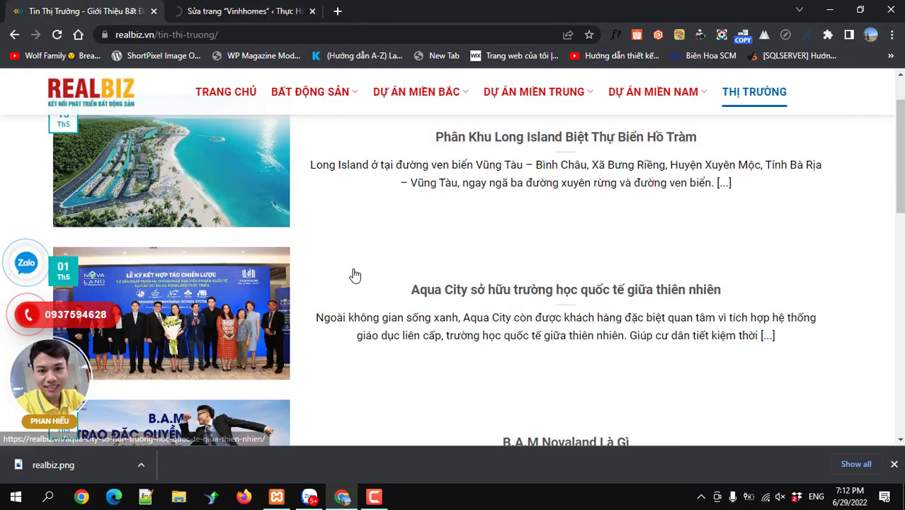
scroll(355, 274, "down", 5)
scroll(355, 275, "up", 5)
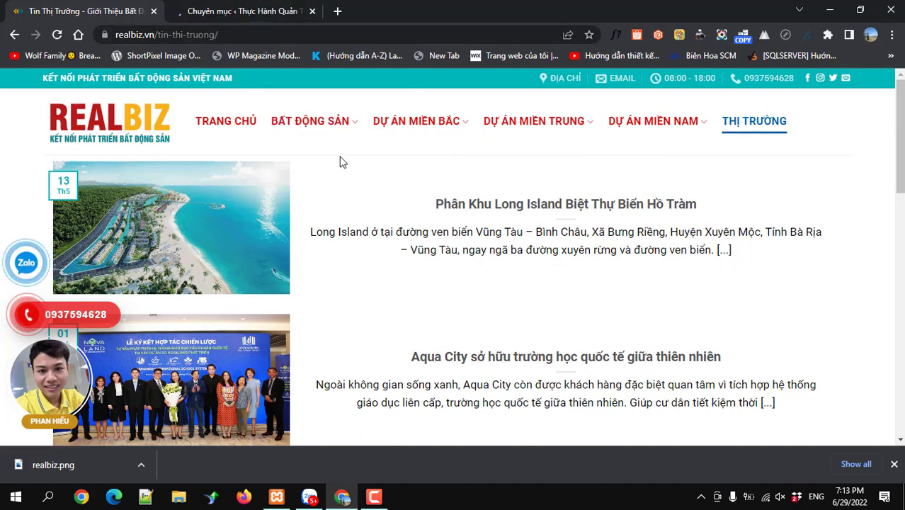
Step: Bulk-delete all 7 post categories with Xóa and Áp dụng, then switch to the Realbiz tab
left_click(235, 12)
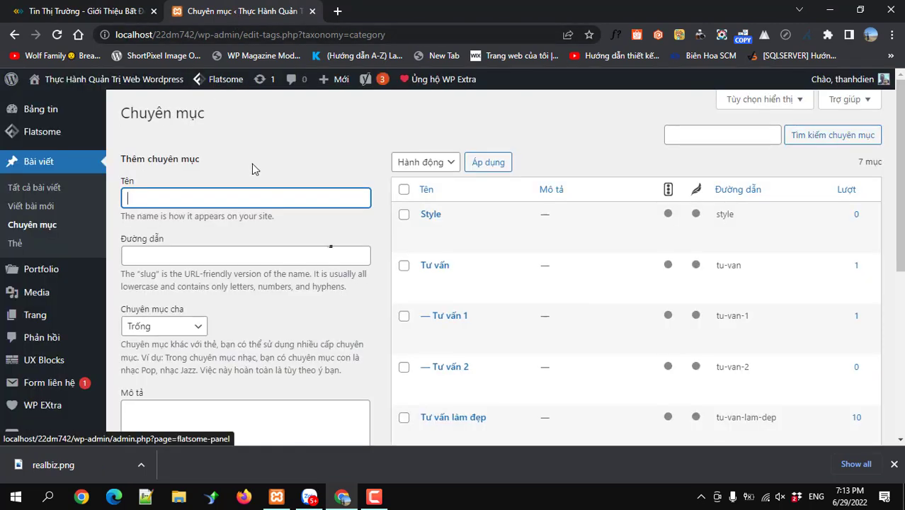
left_click(404, 190)
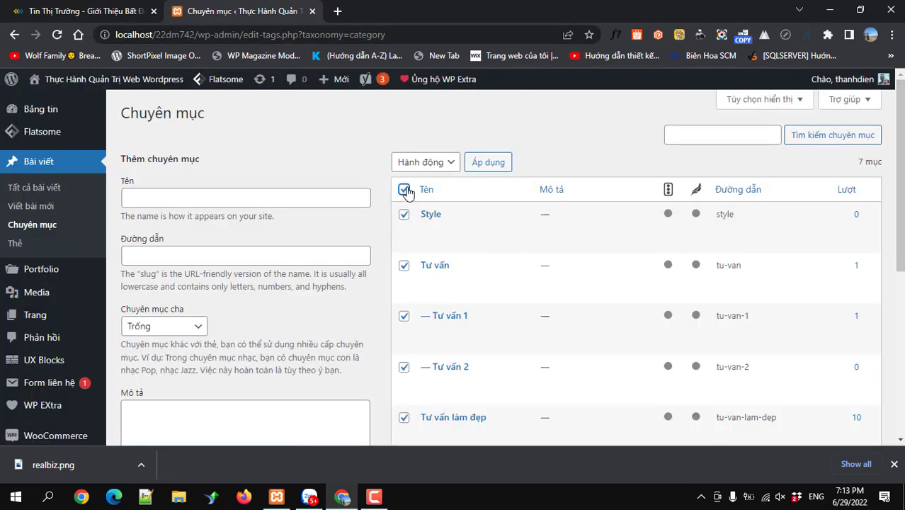
left_click(420, 163)
left_click(410, 192)
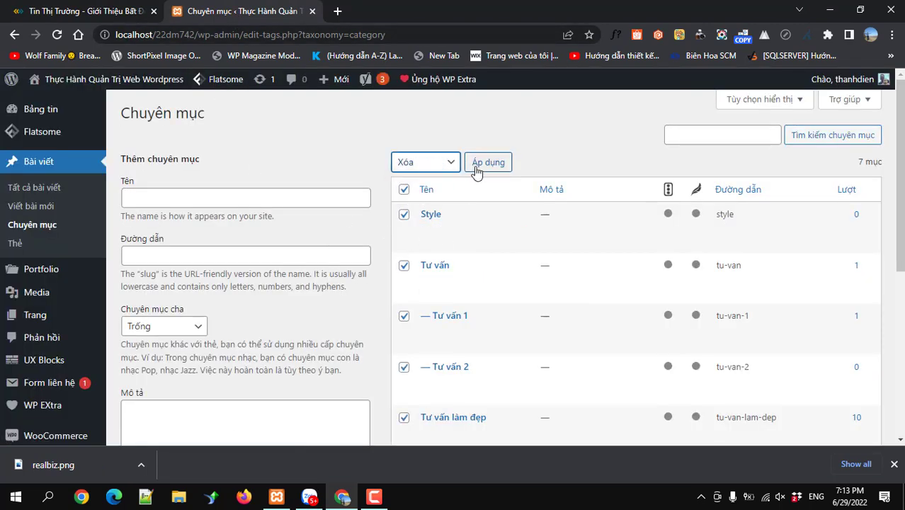
left_click(479, 167)
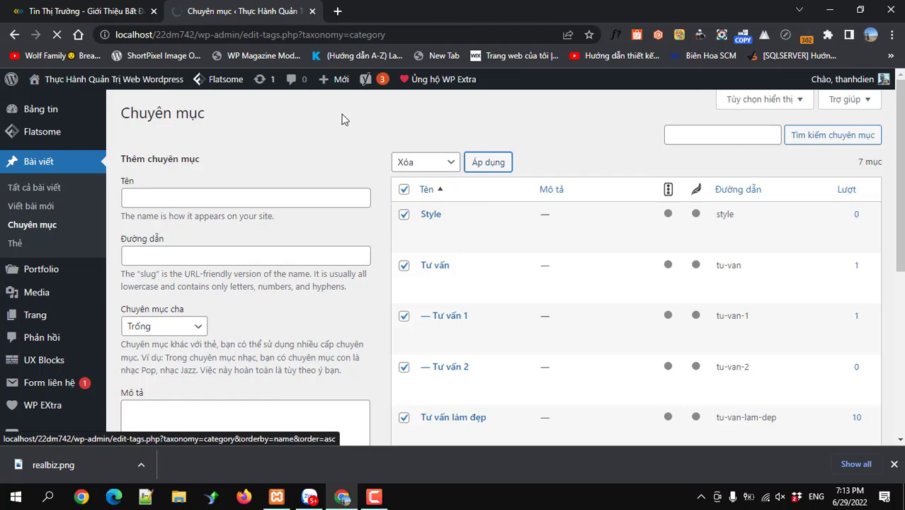
key("ctrl+shift+Tab")
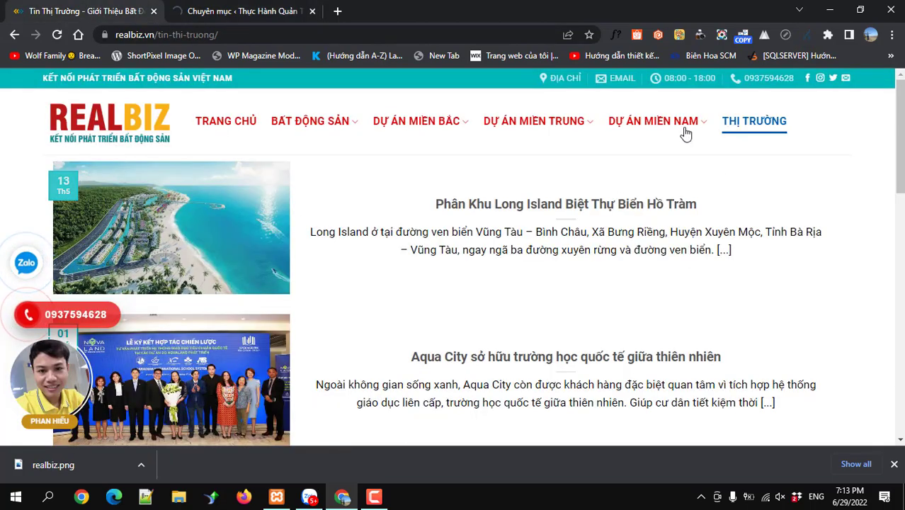
Step: Scroll through the Realbiz Thị Trường list, then return to the WordPress Chuyên mục page
scroll(311, 241, "down", 7)
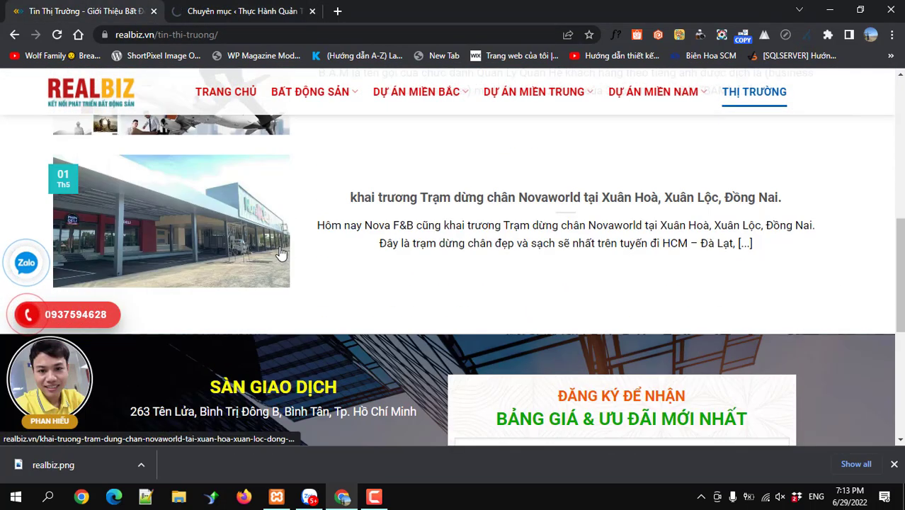
scroll(280, 252, "up", 7)
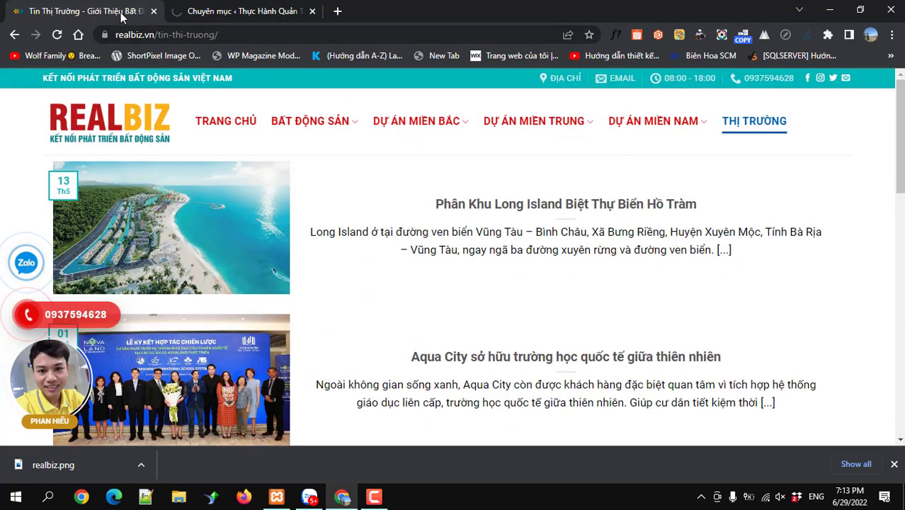
left_click(234, 11)
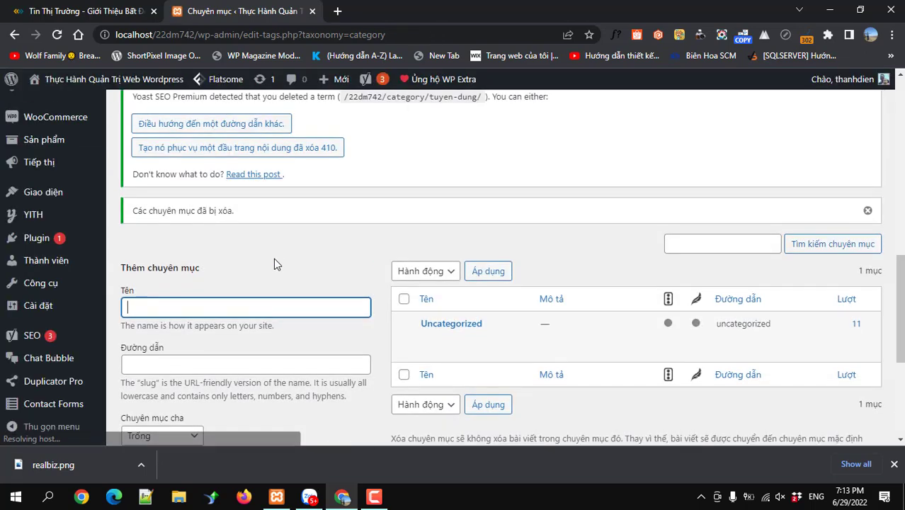
Step: Add the post category THÌ TRƯỜNG (slug thi-truong) beside Uncategorized
type("TH")
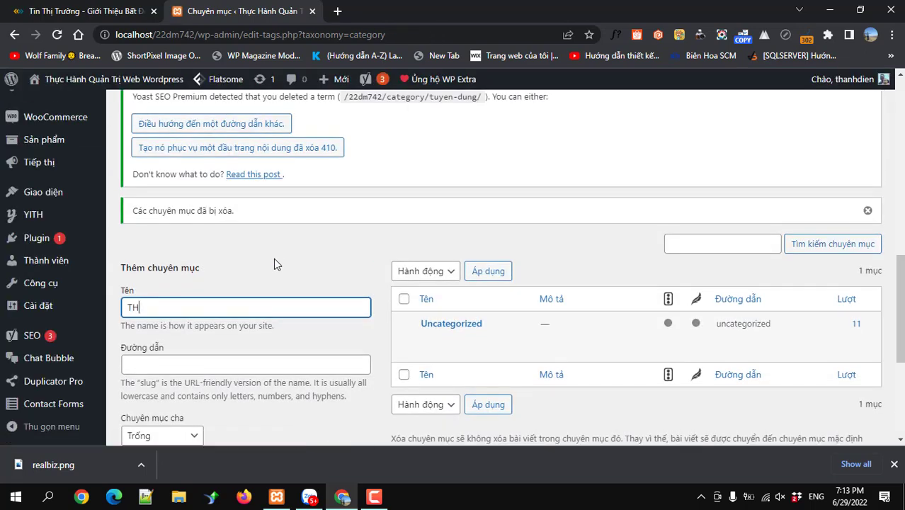
key("BackSpace")
type("HNG")
key("BackSpace")
key("BackSpace")
type("Ì TRƯƠNG")
scroll(311, 251, "down", 3)
left_click(175, 376)
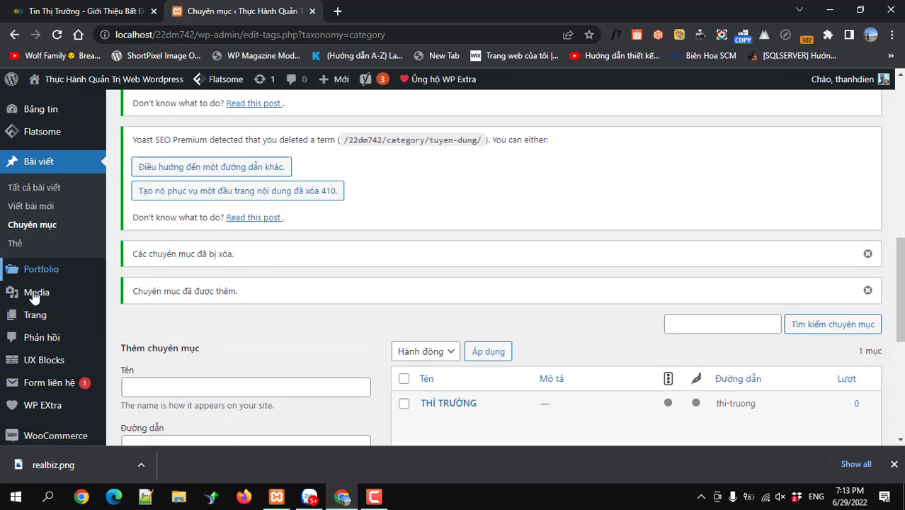
scroll(37, 310, "down", 3)
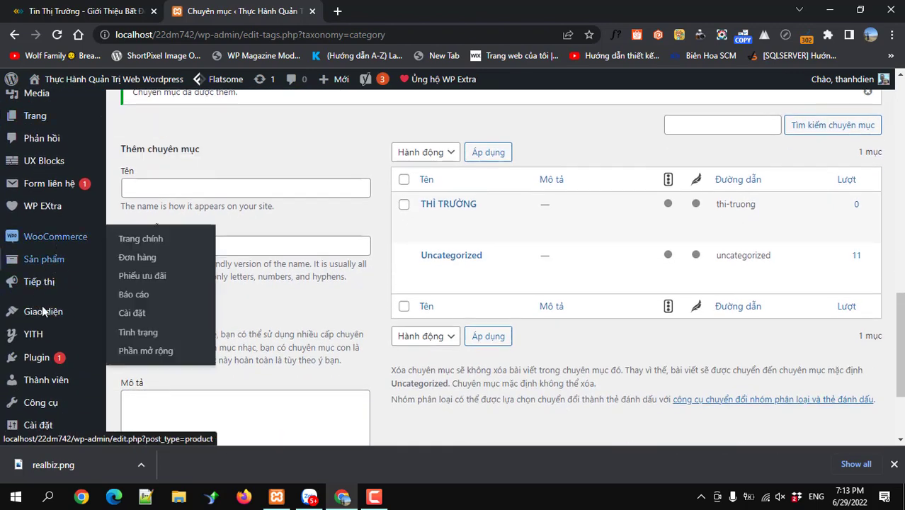
Step: In the Menus editor, delete the Trang chủ item from Main-menu-sakura
left_click(130, 370)
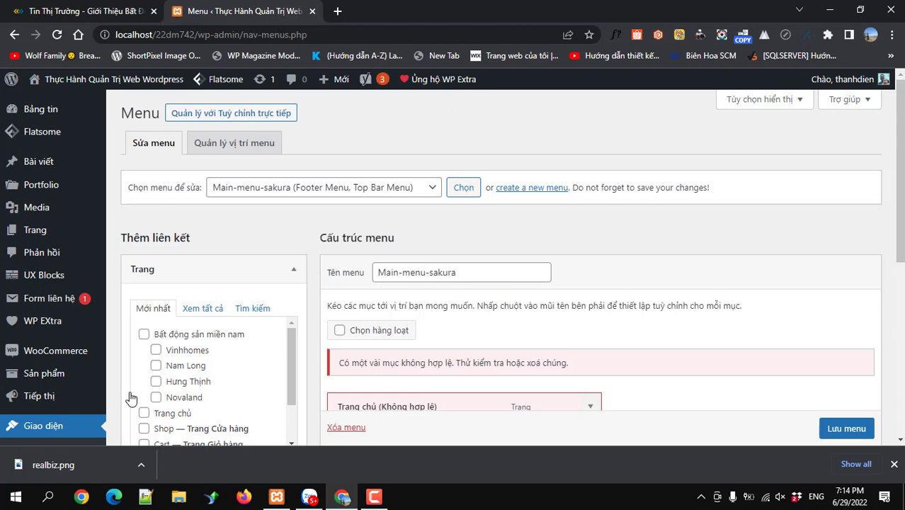
scroll(510, 312, "down", 4)
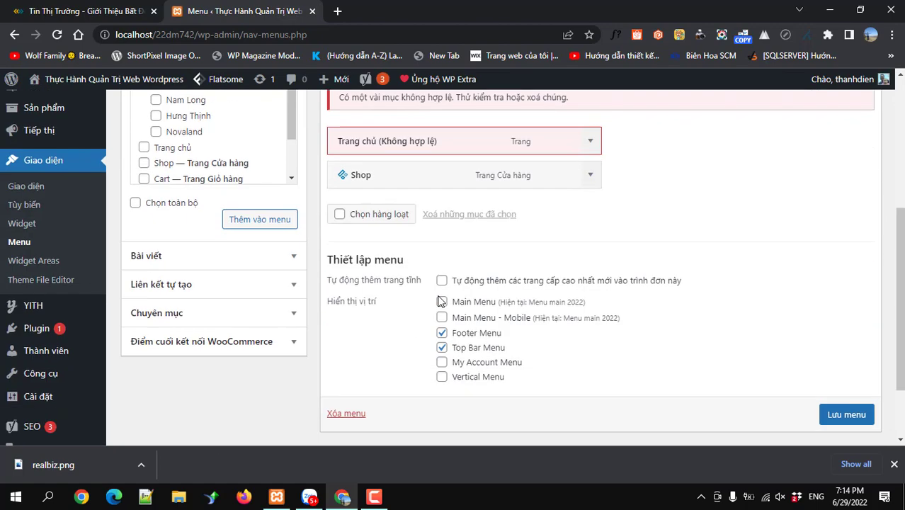
scroll(517, 301, "up", 2)
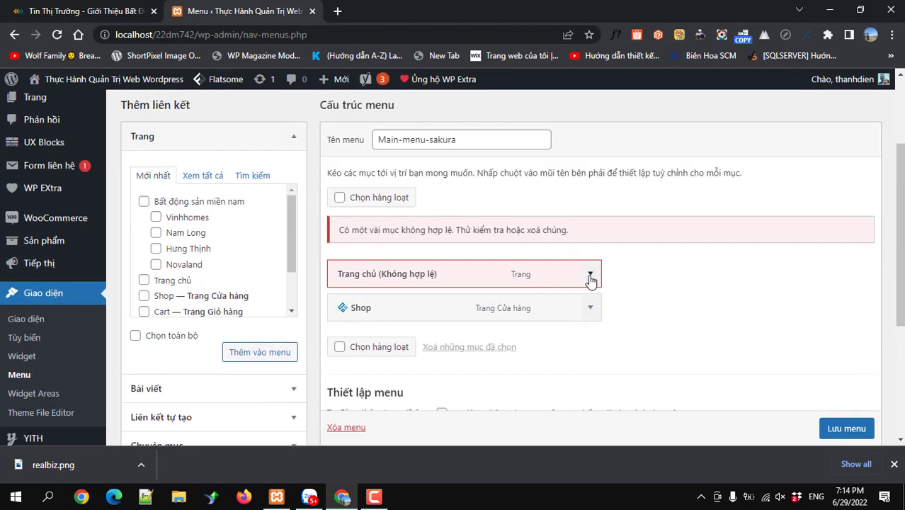
left_click(591, 276)
scroll(558, 296, "down", 4)
scroll(558, 296, "down", 3)
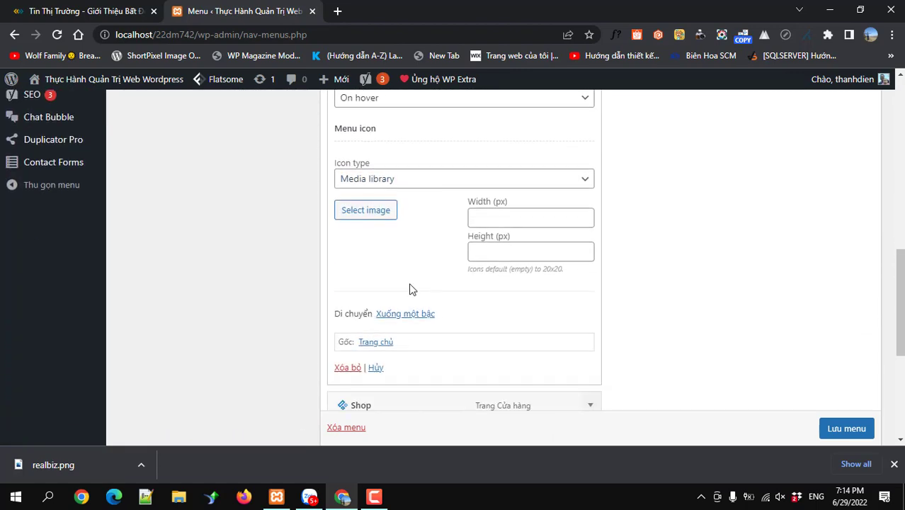
left_click(348, 367)
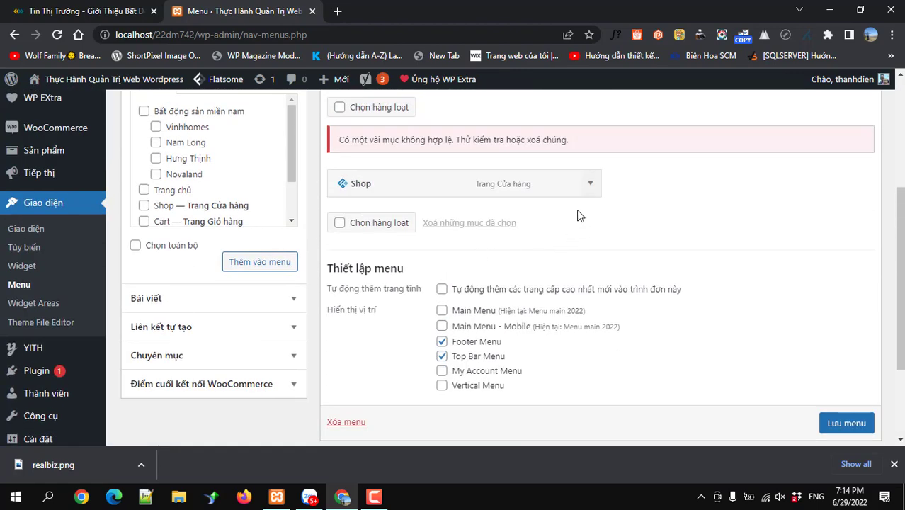
Step: Delete the Shop item, leaving the menu structure empty
left_click(589, 185)
scroll(361, 301, "down", 6)
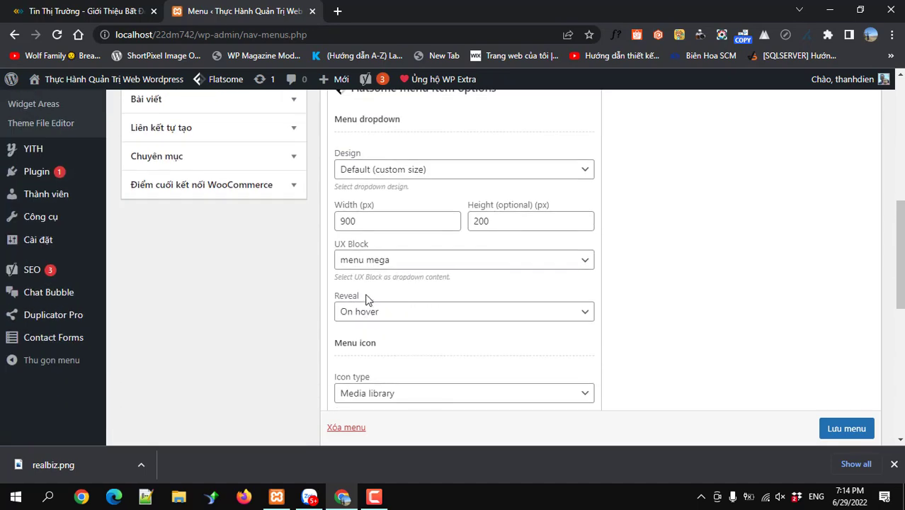
scroll(357, 305, "down", 4)
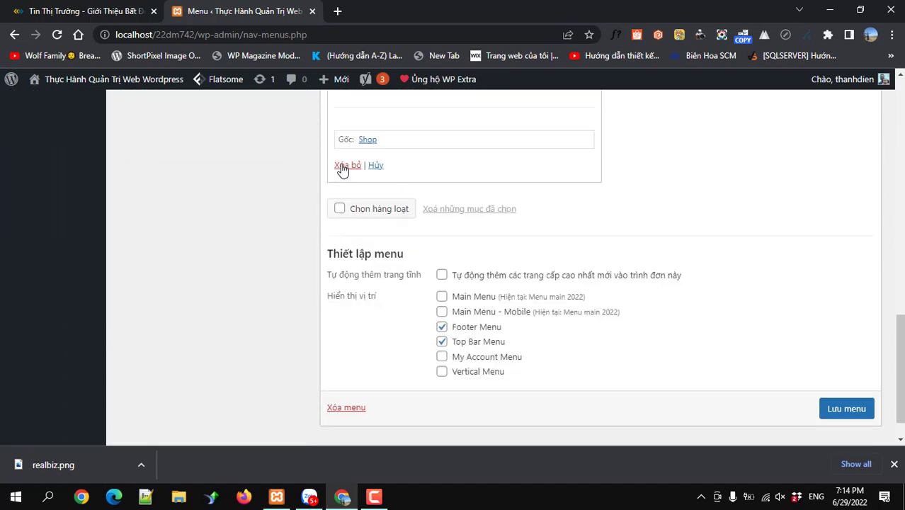
left_click(346, 165)
scroll(338, 172, "up", 2)
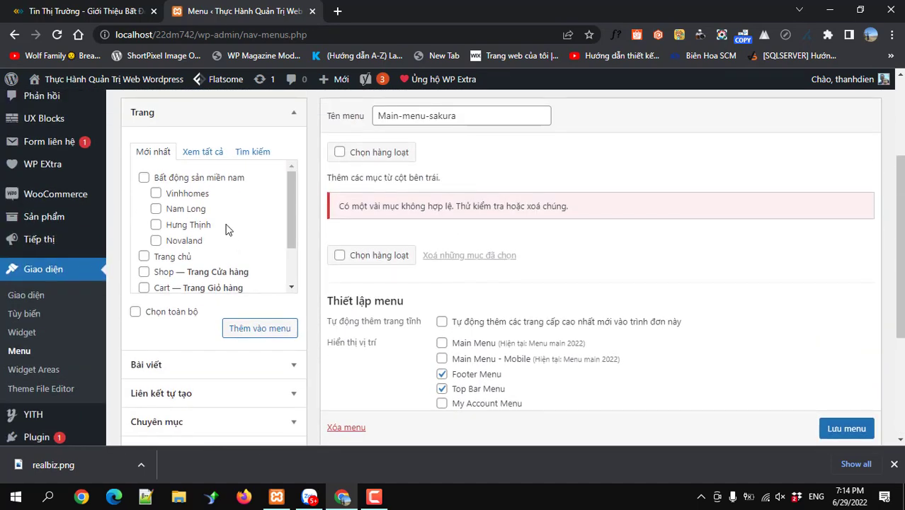
scroll(420, 201, "up", 2)
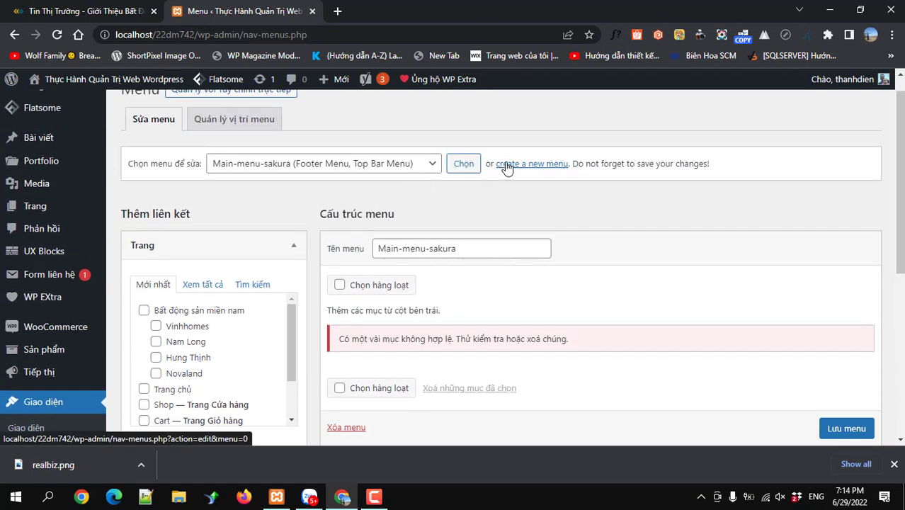
Step: Tick the Trang chủ, Bất động sản miền nam, Hưng Thịnh, Nam Long, Novaland and Vinhhomes pages
left_click_drag(464, 245, 351, 253)
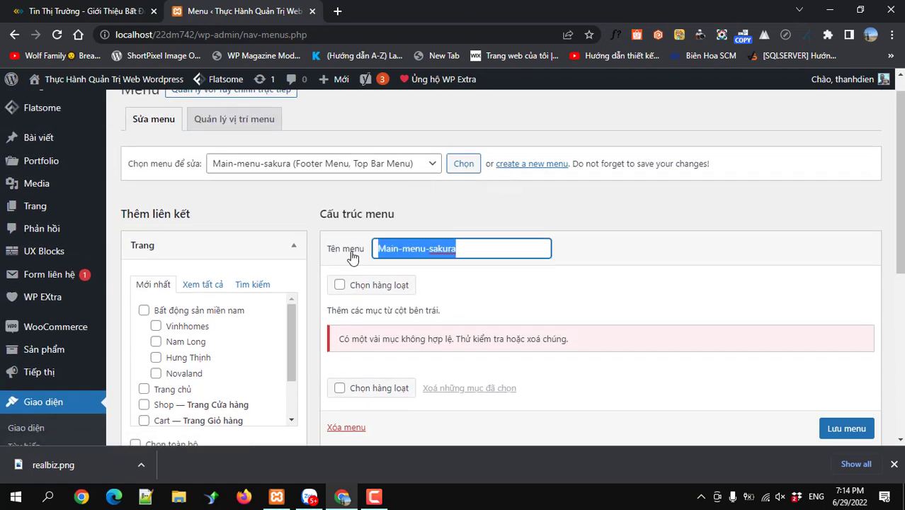
scroll(216, 273, "down", 1)
left_click(204, 221)
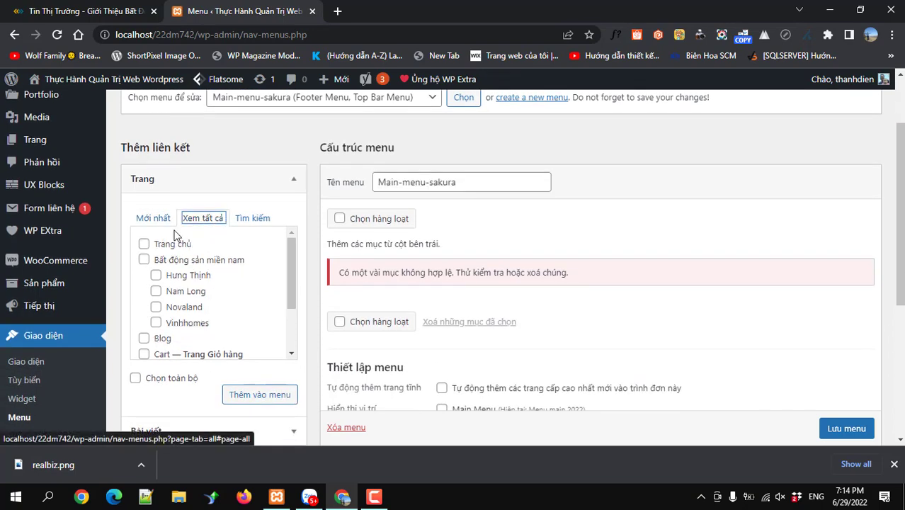
left_click(144, 244)
left_click(144, 260)
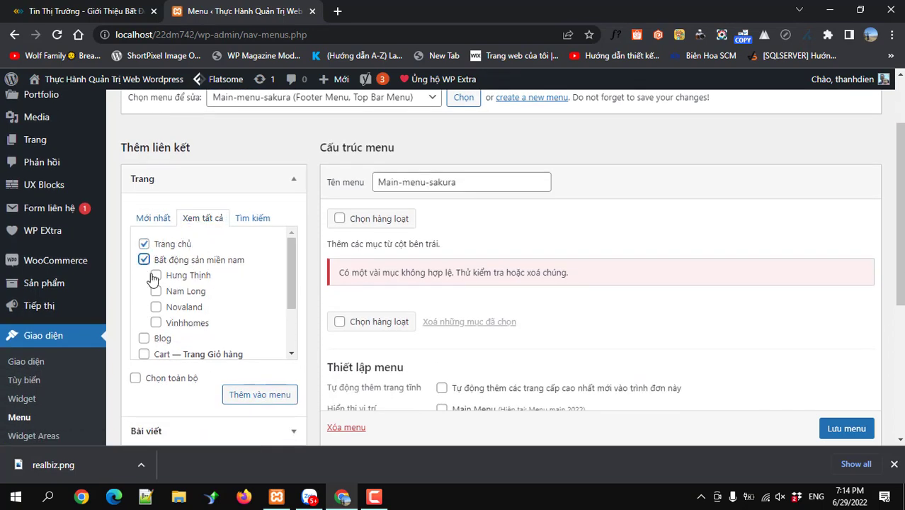
left_click(156, 275)
left_click(156, 291)
left_click(156, 306)
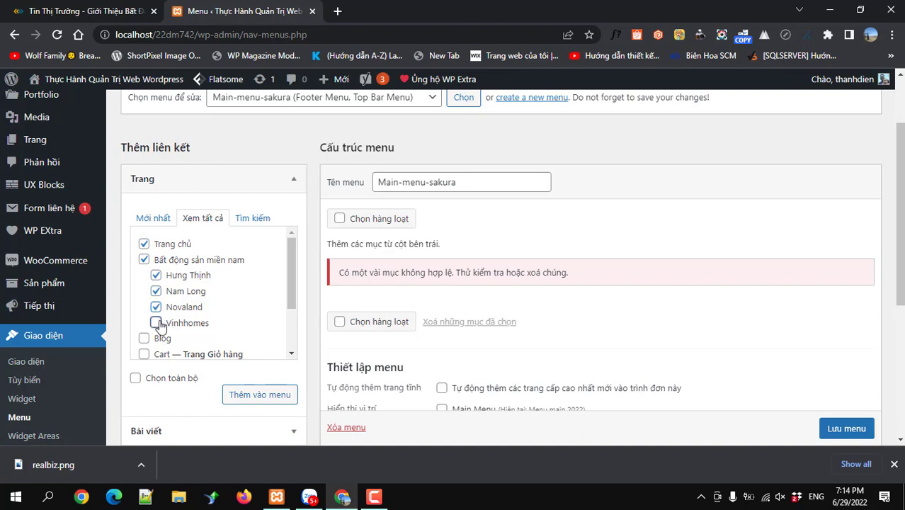
left_click(156, 323)
Step: Add the six ticked pages to Main-menu-sakura
scroll(162, 331, "down", 1)
scroll(179, 305, "down", 1)
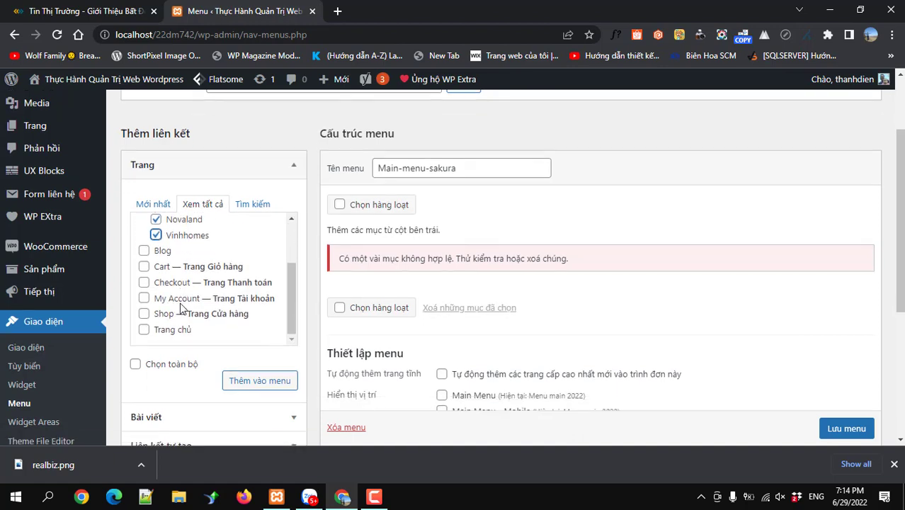
scroll(182, 304, "down", 2)
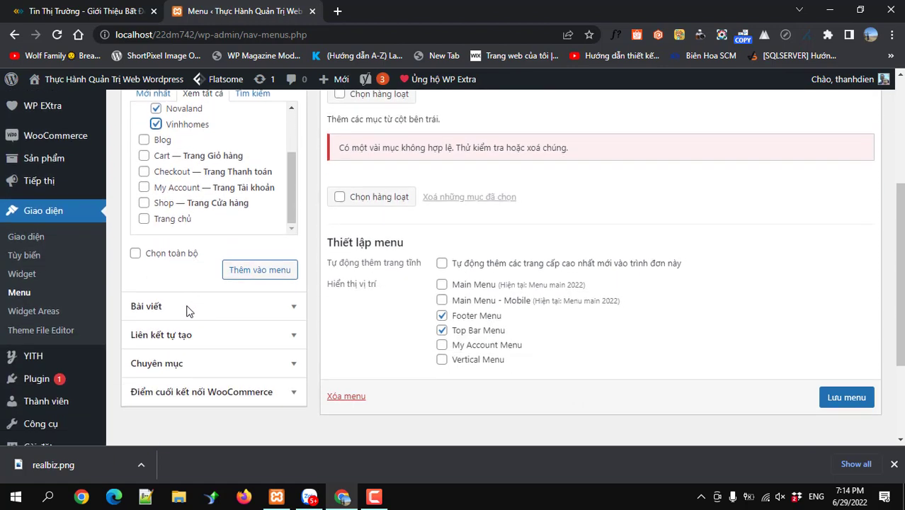
left_click(182, 360)
scroll(187, 333, "up", 3)
scroll(259, 333, "up", 1)
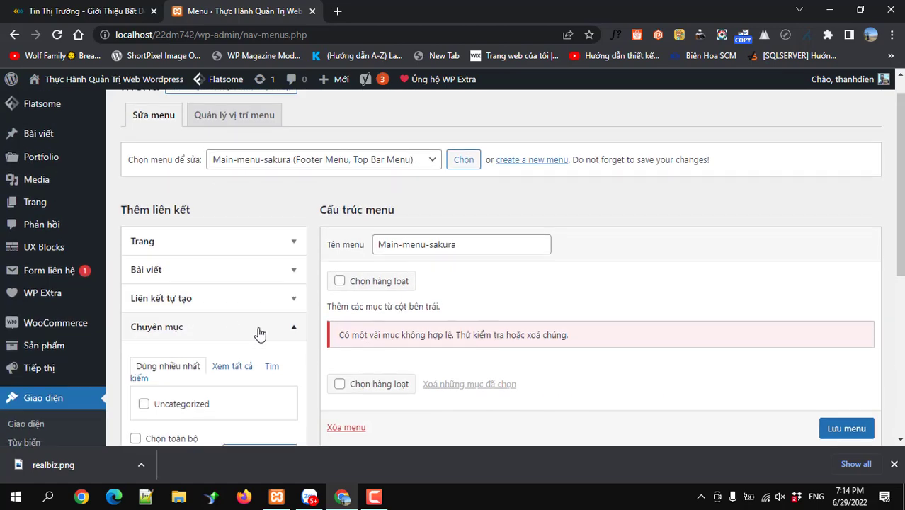
left_click(237, 254)
scroll(238, 269, "down", 1)
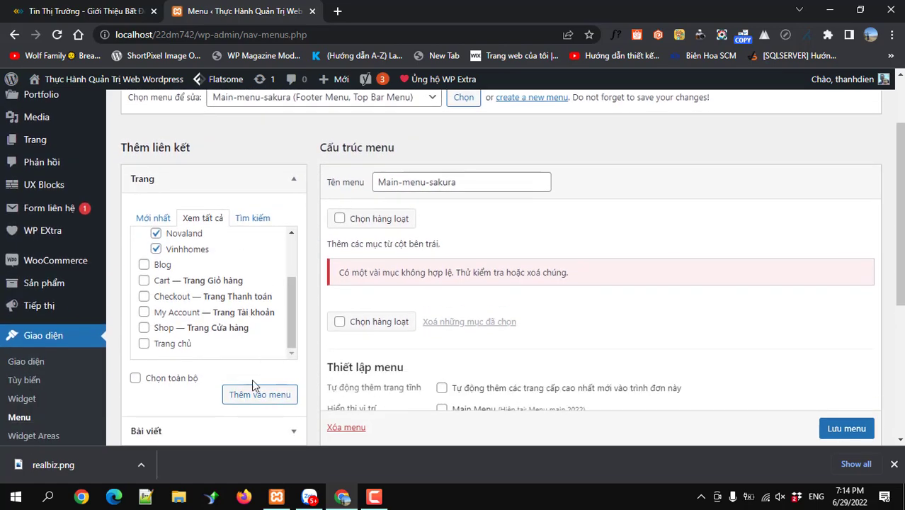
left_click(255, 394)
Step: Nest Hưng Thịnh, Nam Long and Vinhhomes as sub-items under Bất động sản miền nam
scroll(202, 333, "down", 3)
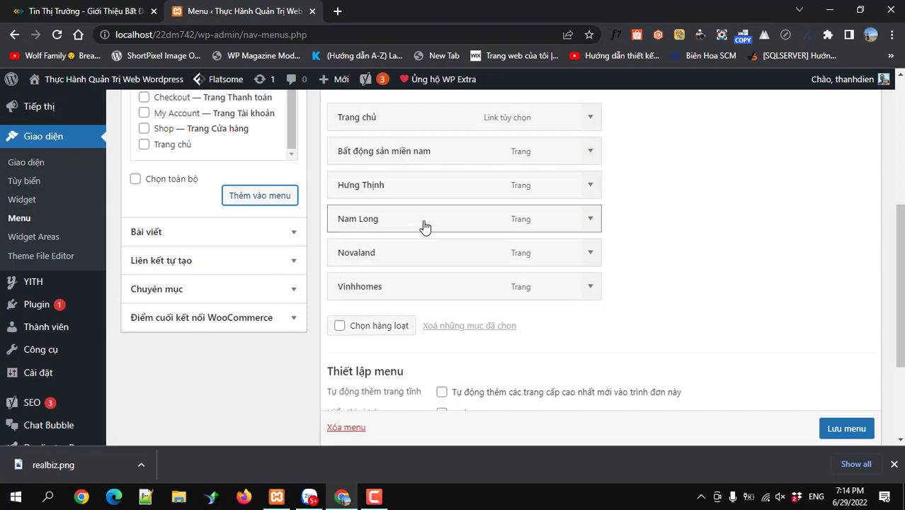
left_click_drag(440, 190, 461, 190)
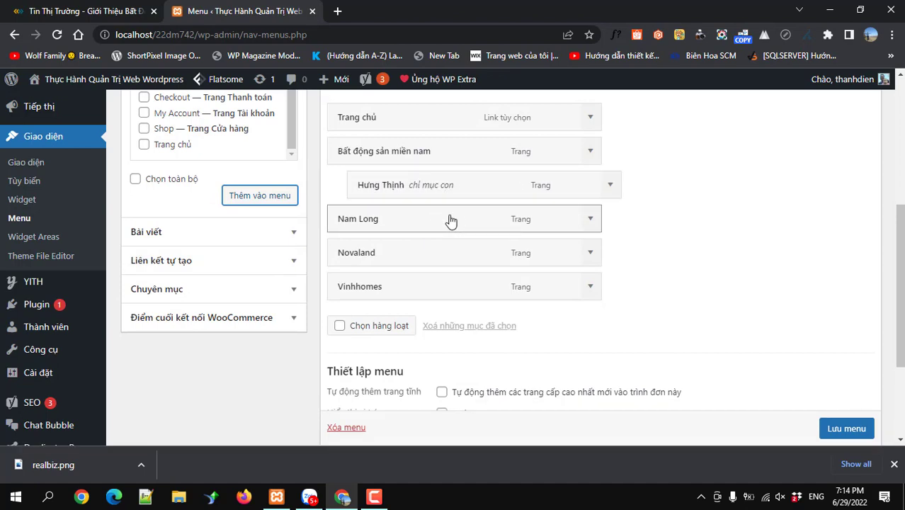
left_click_drag(450, 220, 469, 228)
left_click_drag(448, 257, 446, 189)
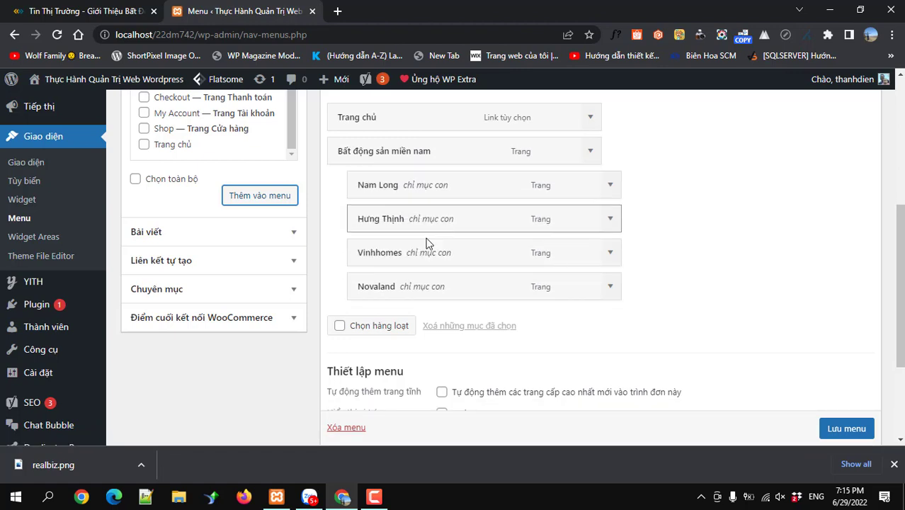
Step: Add the THỊ TRƯỜNG category from the full category list to the menu
left_click(174, 289)
left_click(233, 105)
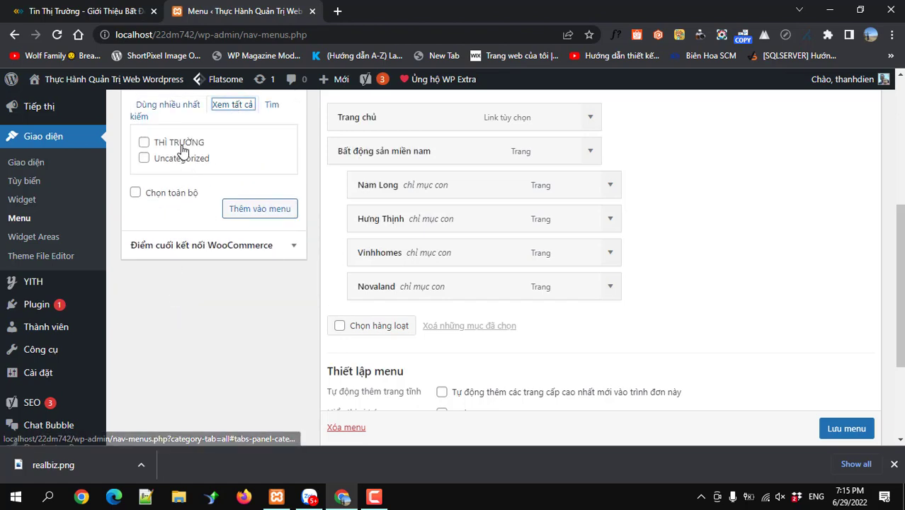
left_click(144, 142)
left_click(242, 210)
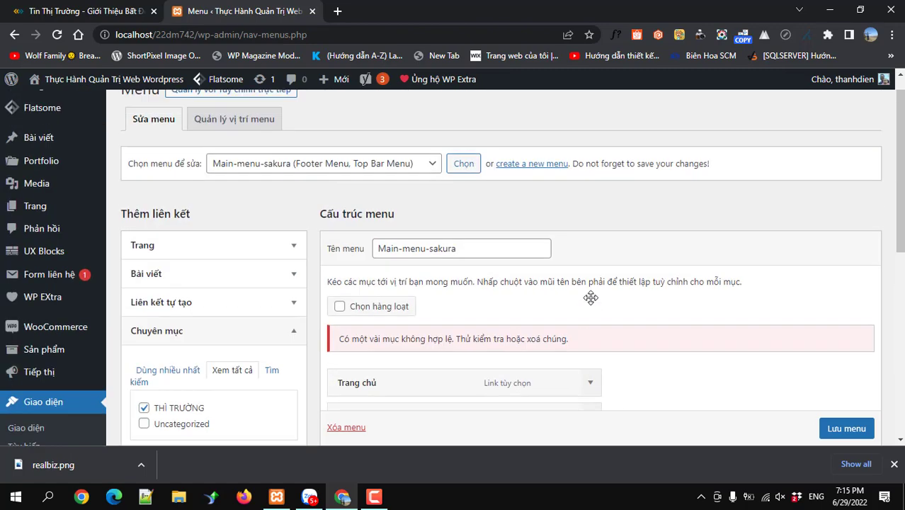
Step: Assign the menu to Main Menu and Main Menu - Mobile instead of Top Bar and Footer, and save
scroll(564, 332, "down", 3)
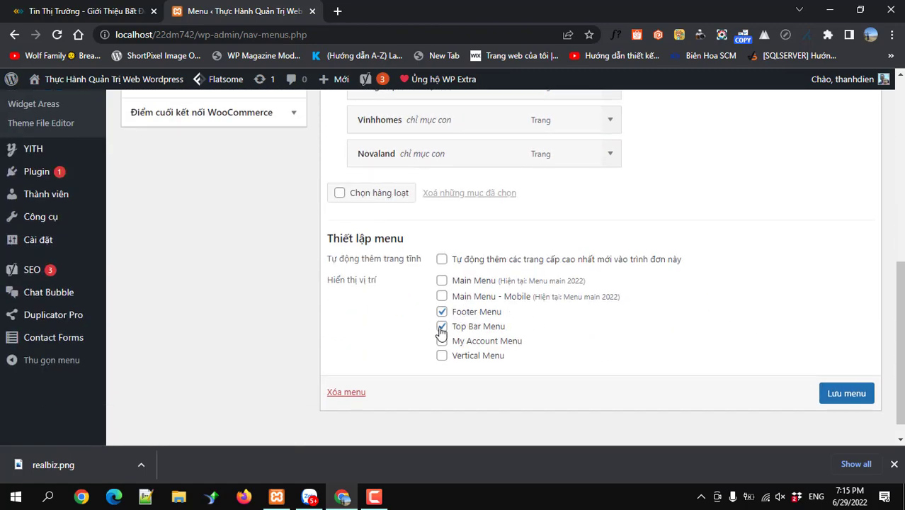
left_click(442, 360)
left_click(441, 345)
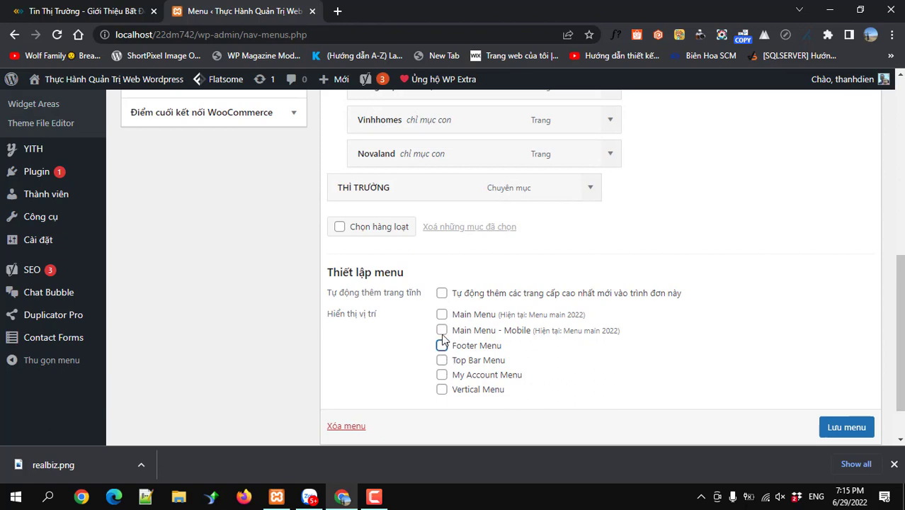
left_click(441, 330)
left_click(442, 314)
left_click(830, 425)
Step: Review the Trang chủ item's settings and save the menu again
scroll(834, 428, "down", 1)
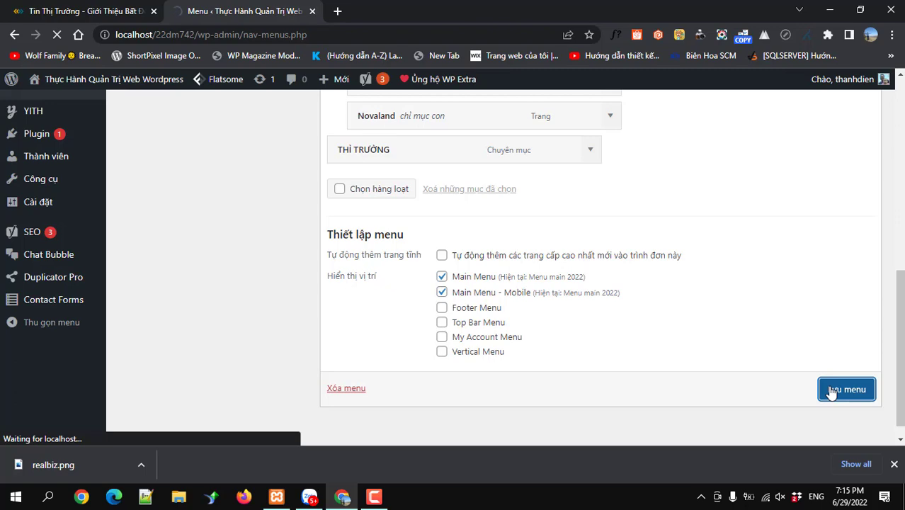
scroll(463, 287, "up", 3)
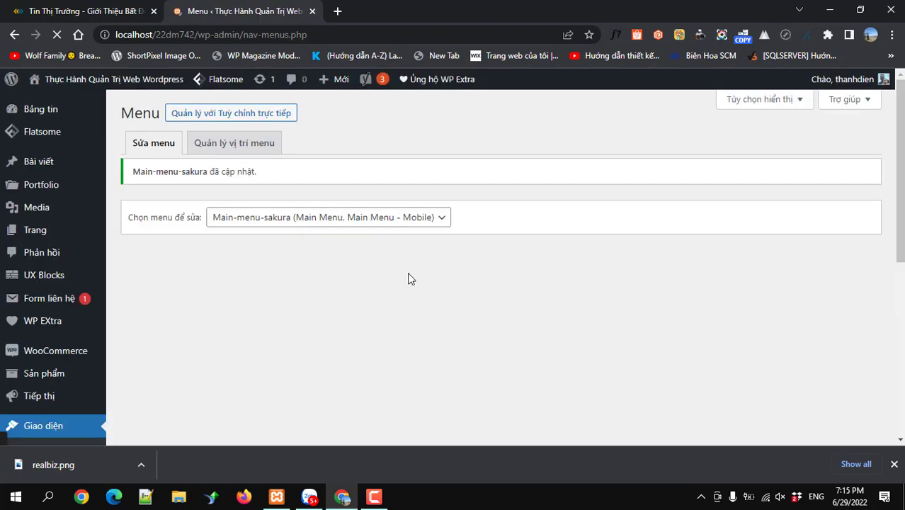
scroll(476, 291, "down", 4)
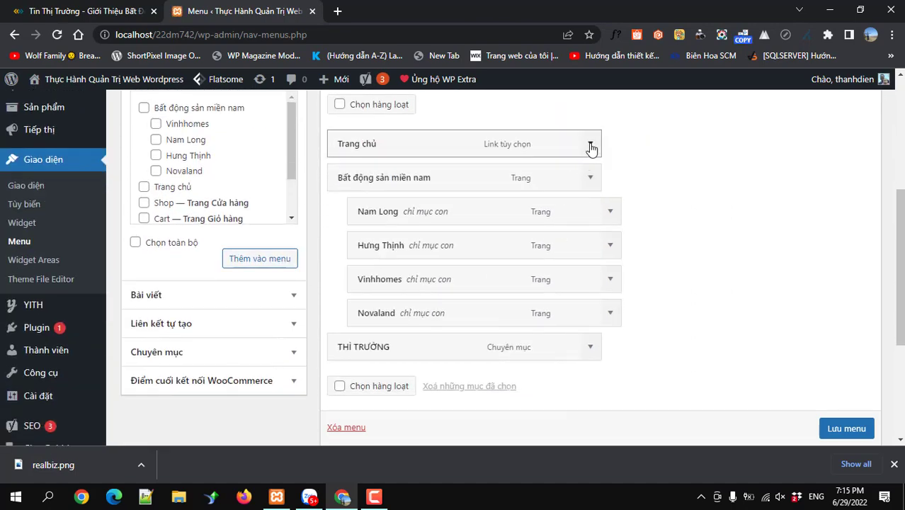
left_click(591, 147)
scroll(394, 313, "down", 6)
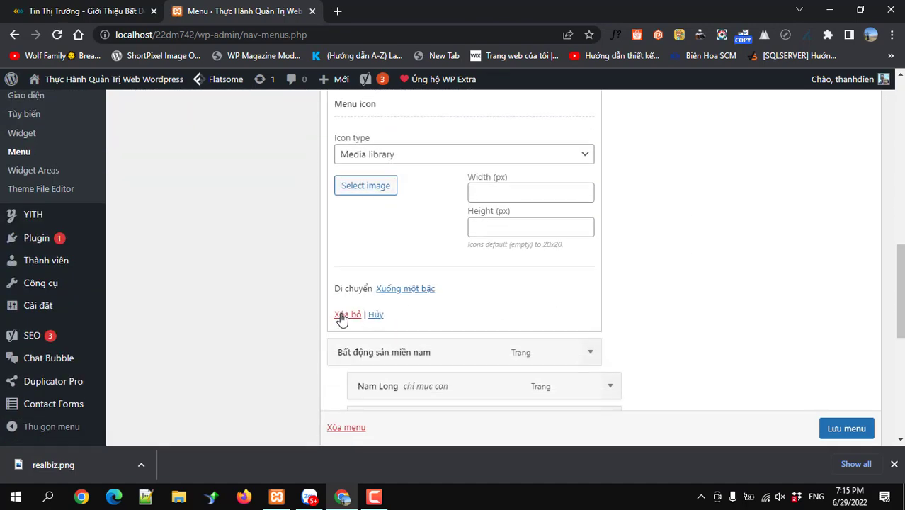
scroll(561, 318, "up", 6)
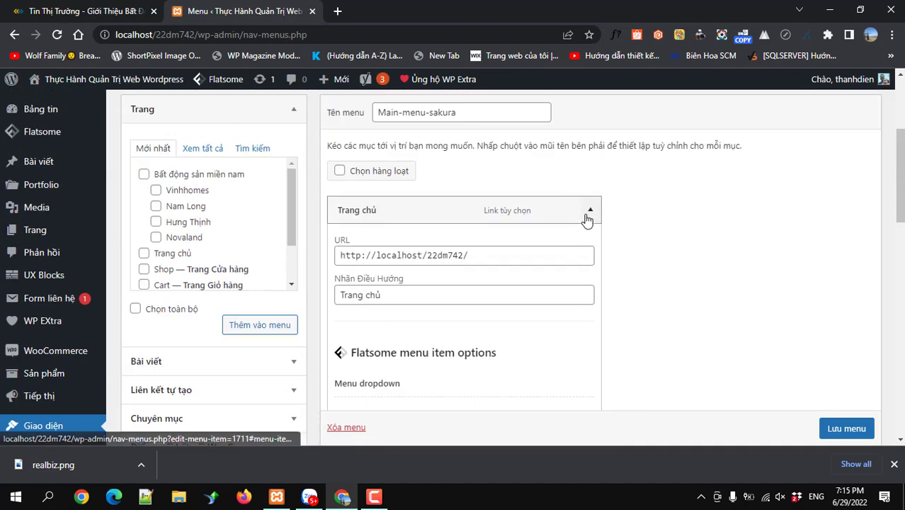
left_click(587, 220)
scroll(495, 289, "down", 3)
scroll(494, 287, "up", 1)
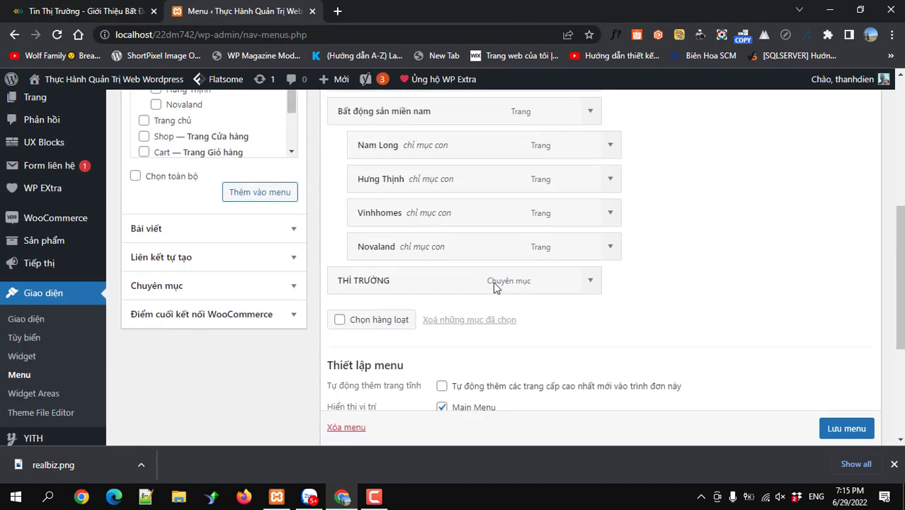
key("Return")
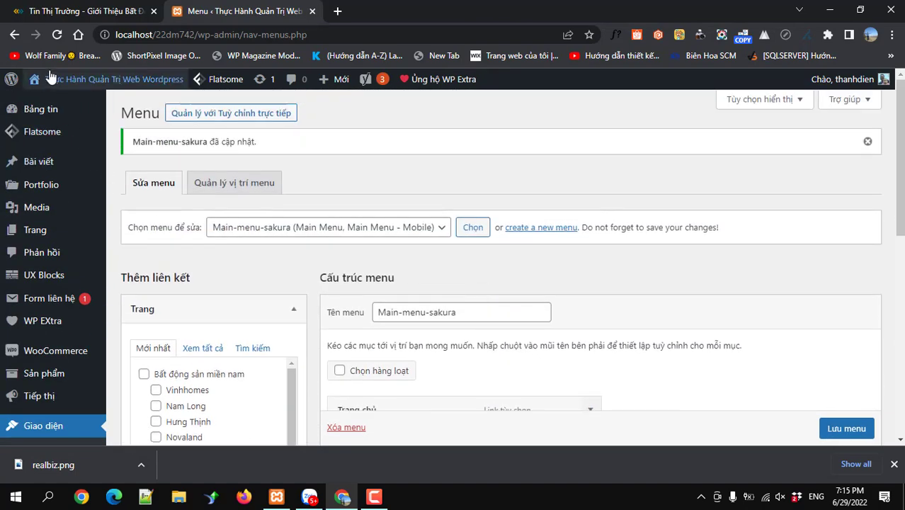
Step: Open the live site's front page in a new browser tab
mouse_move(53, 82)
right_click(44, 99)
left_click(69, 107)
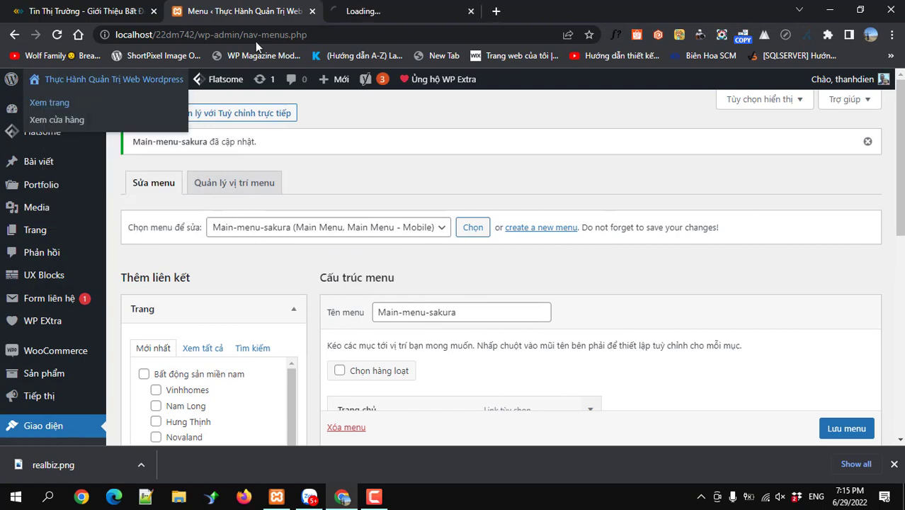
left_click(364, 11)
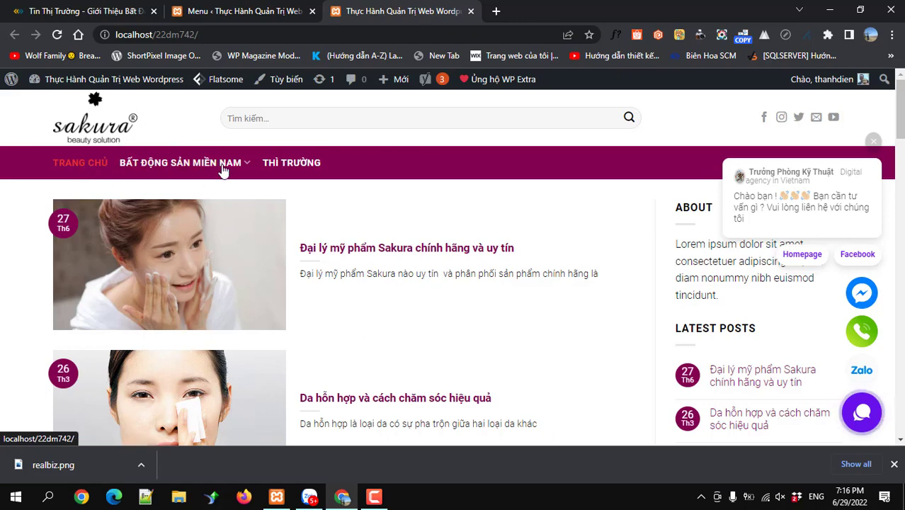
Step: Go to Flatsome Theme Options > Header
mouse_move(210, 144)
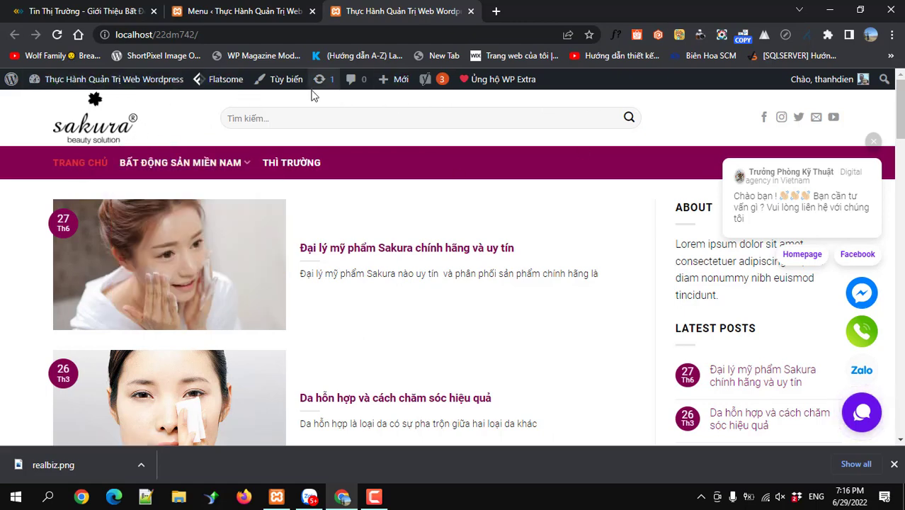
mouse_move(278, 85)
mouse_move(226, 80)
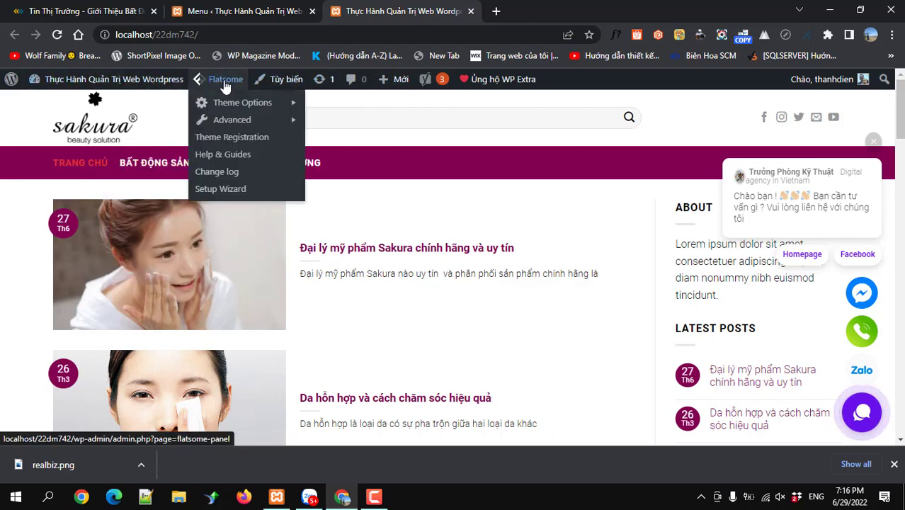
mouse_move(232, 104)
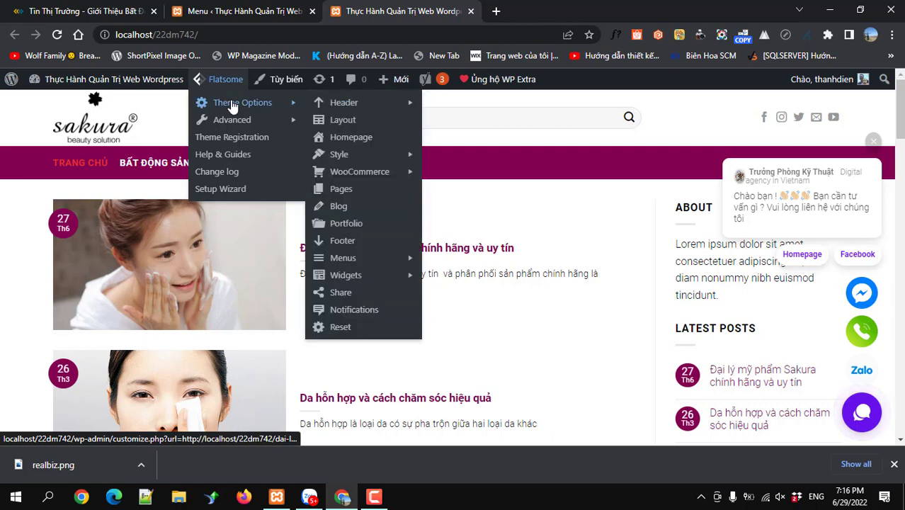
left_click(352, 105)
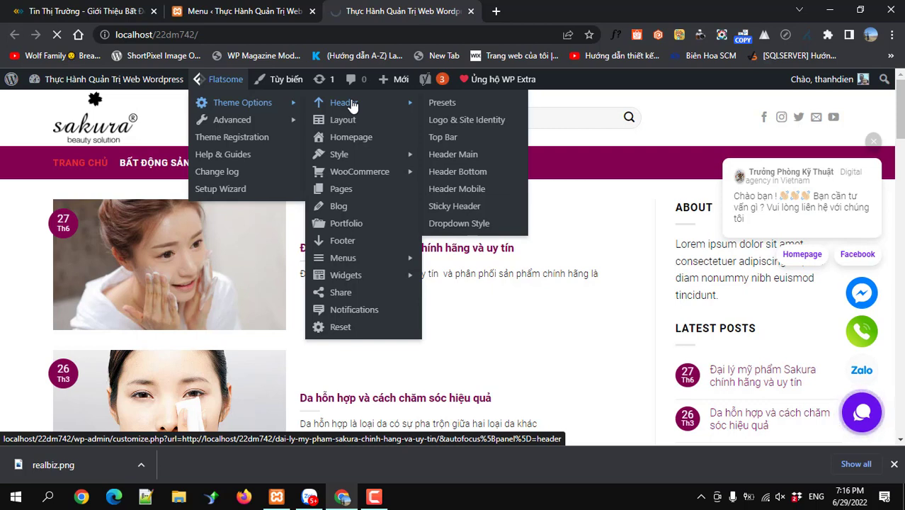
Step: In the Header Builder, remove Search Form from Header Main and place Main Menu beside LOGO
left_click(352, 104)
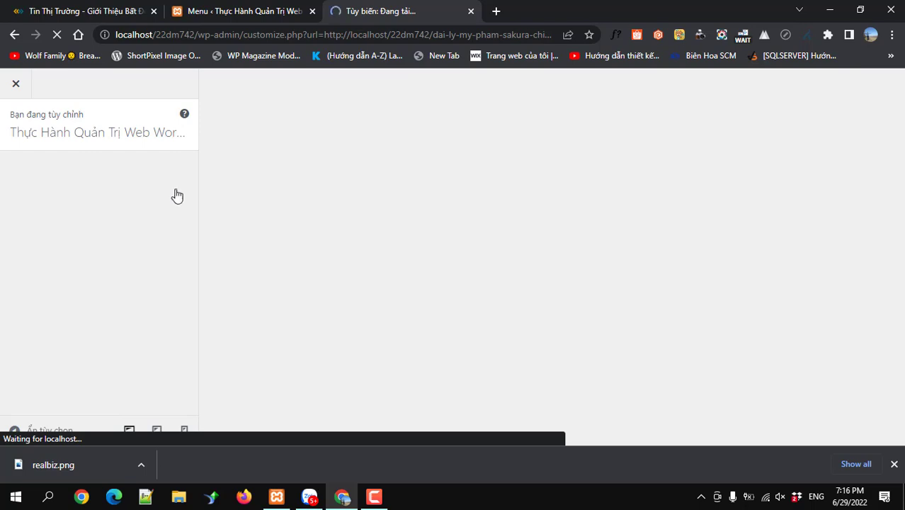
left_click(83, 230)
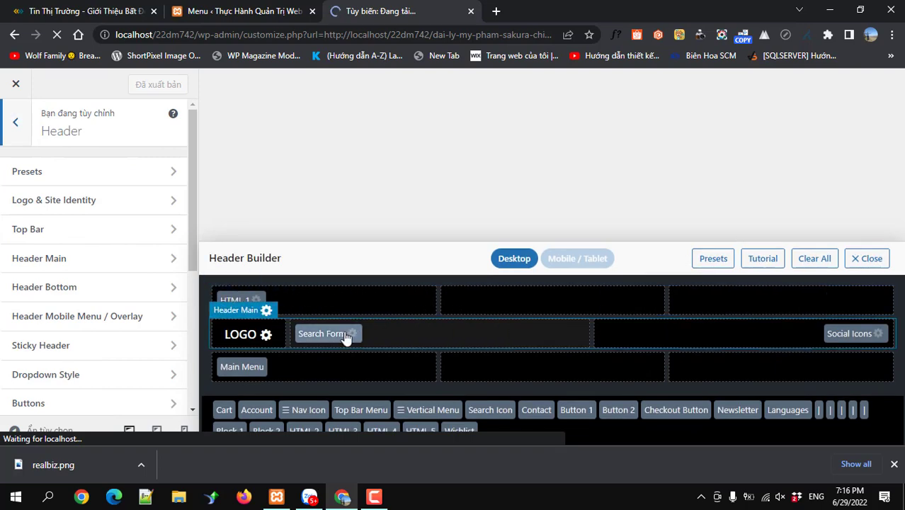
left_click_drag(346, 338, 541, 425)
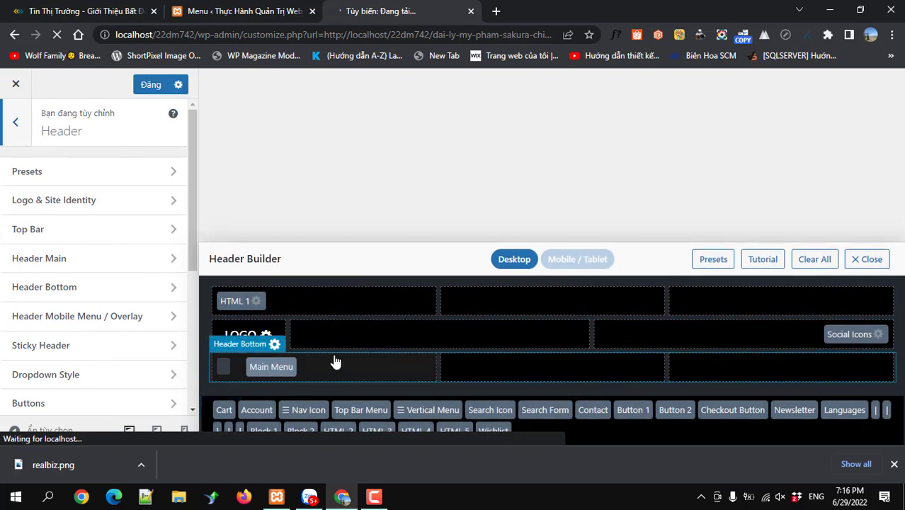
left_click_drag(273, 366, 333, 340)
left_click(105, 13)
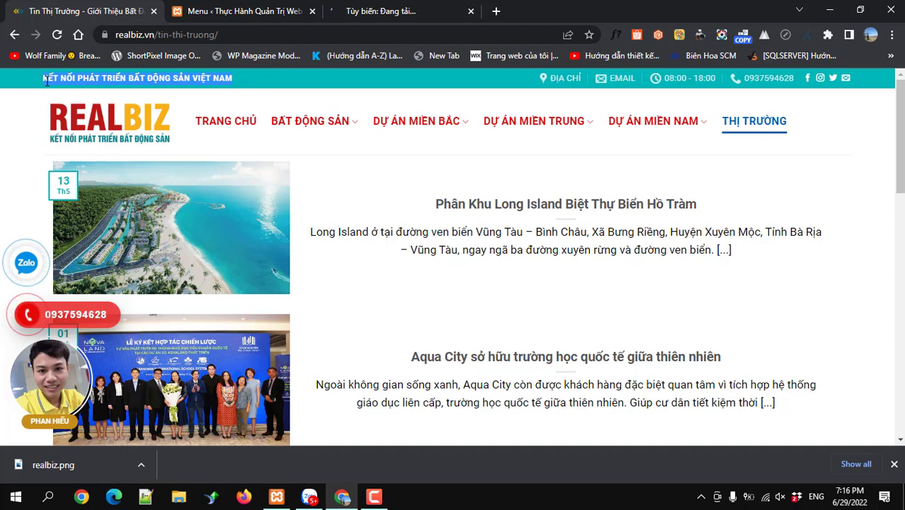
Step: Enable the top bar and open its HTML 1 element settings
key("ctrl+Tab")
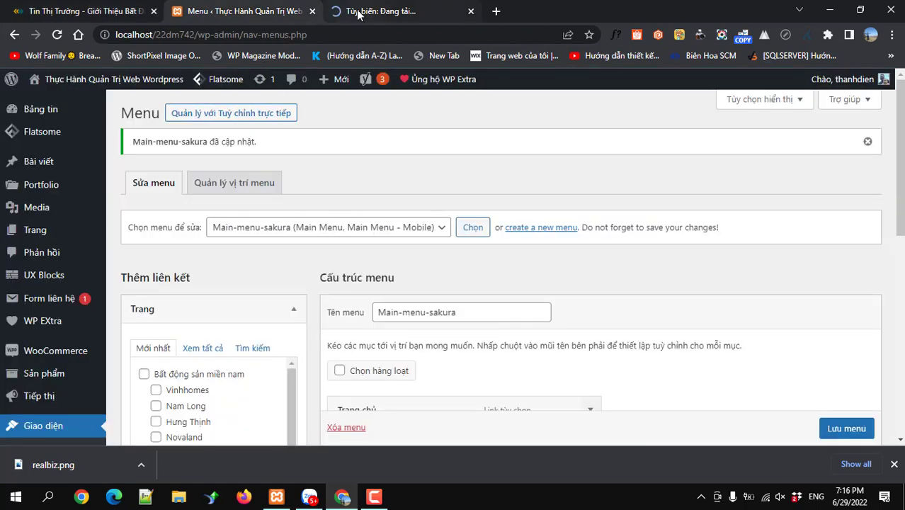
left_click(359, 14)
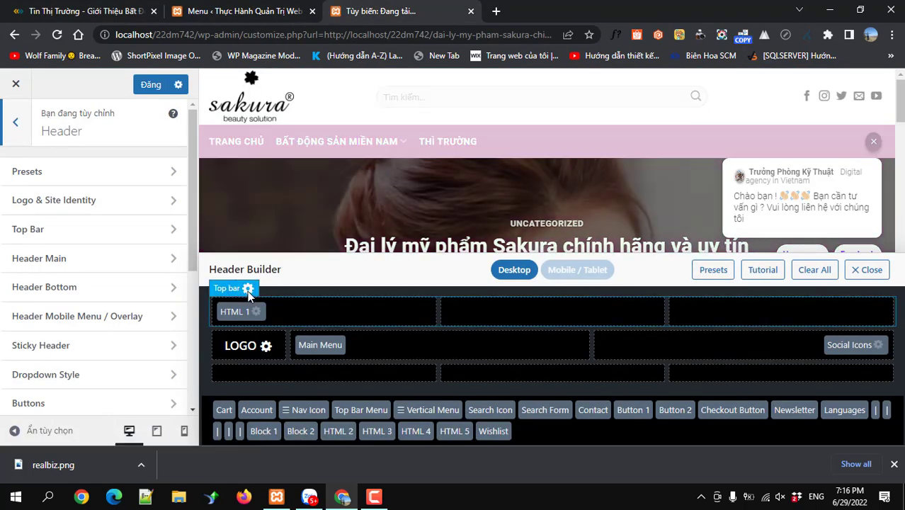
left_click(248, 290)
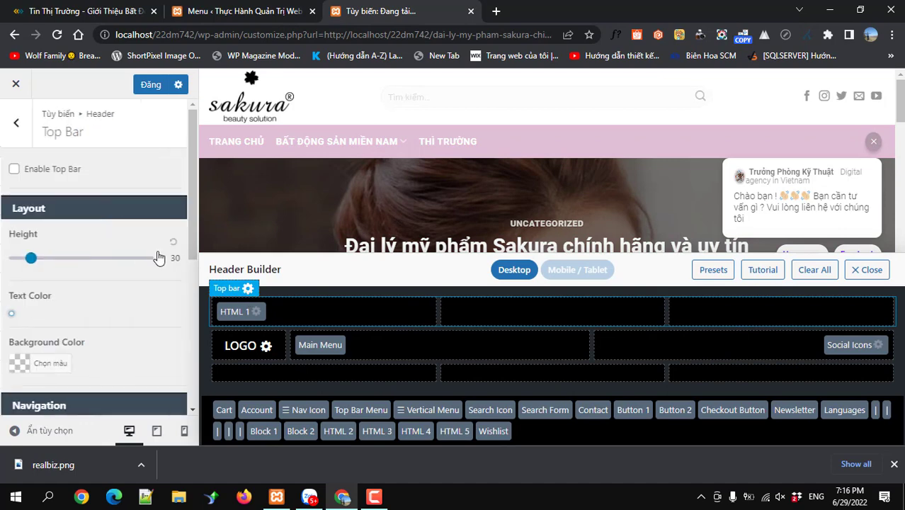
left_click(12, 170)
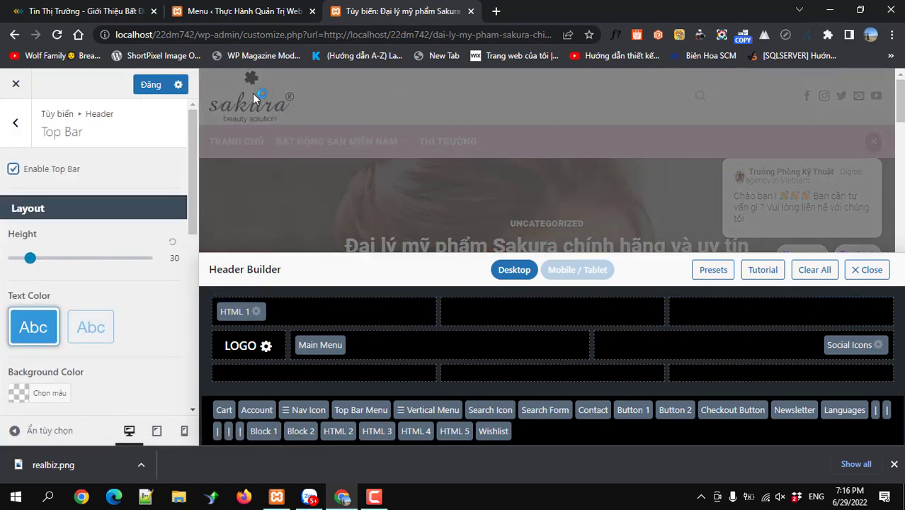
left_click(255, 313)
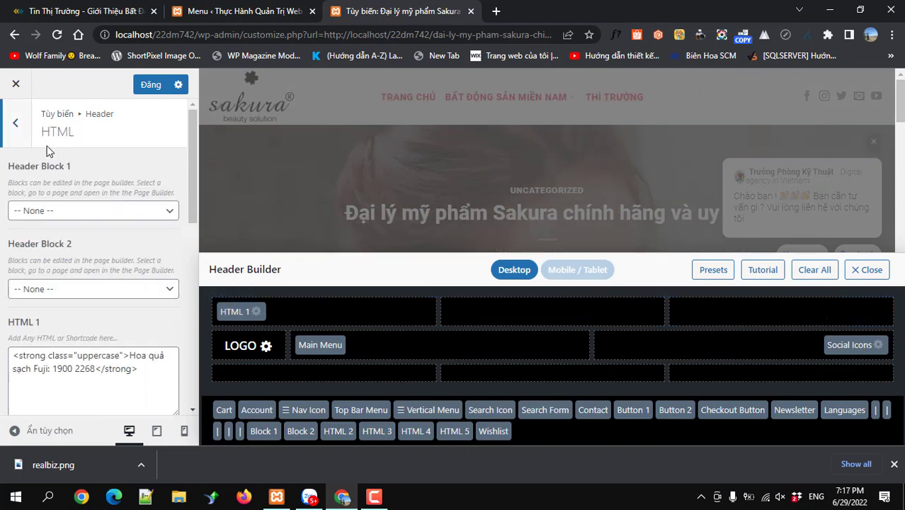
Step: Replace the HTML 1 top bar text with KẾT NỐI PHÁT TRIỂN BẤT ĐỘNG SẢN VIỆT NAM
left_click(20, 127)
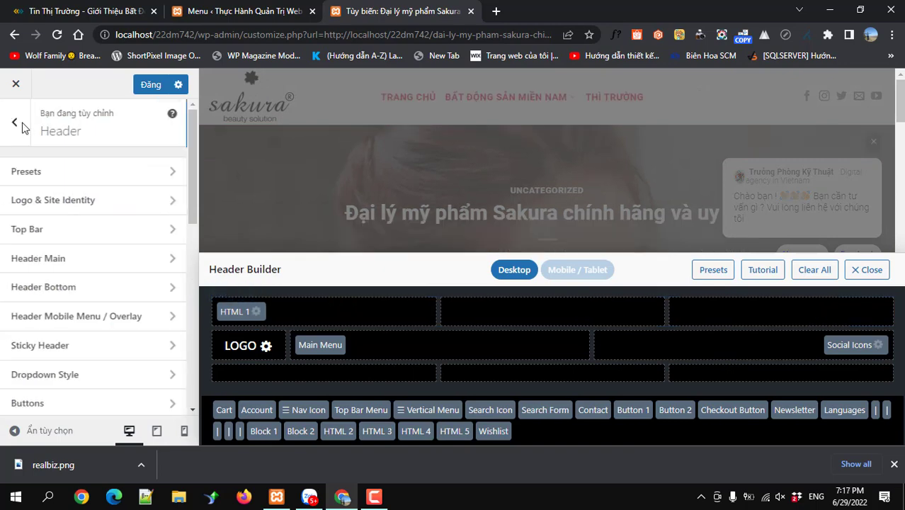
left_click(256, 312)
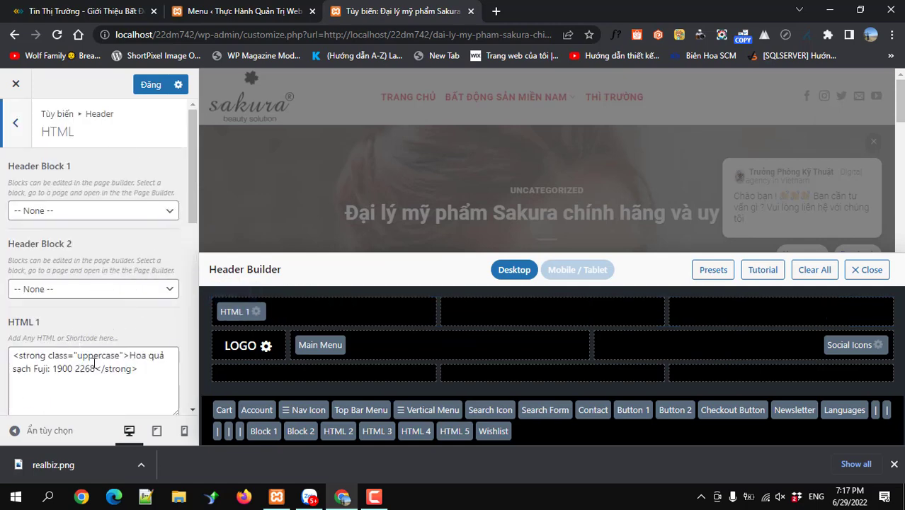
left_click(128, 359)
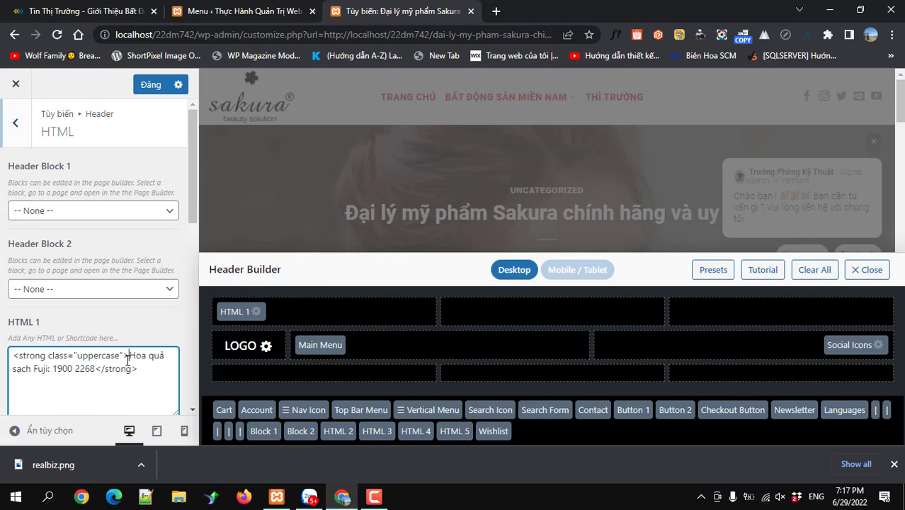
left_click(94, 370, "shift")
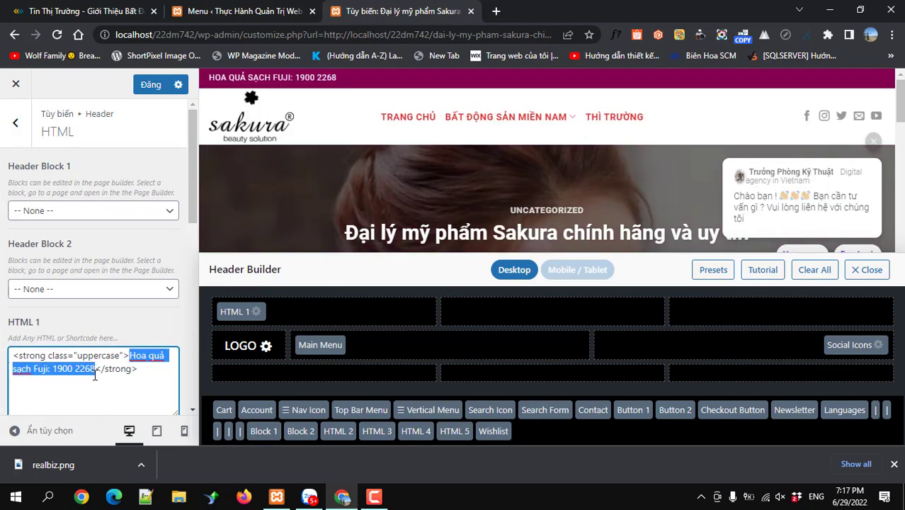
type("KẾT NỐI PHÁT TRIỂN BẤT ĐỘNG SẢN VIỆT NAM")
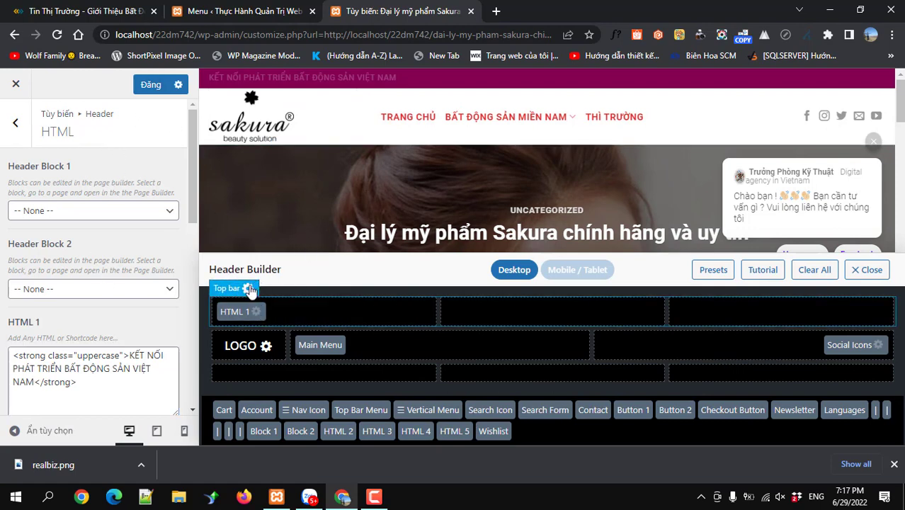
left_click(249, 290)
scroll(43, 332, "down", 1)
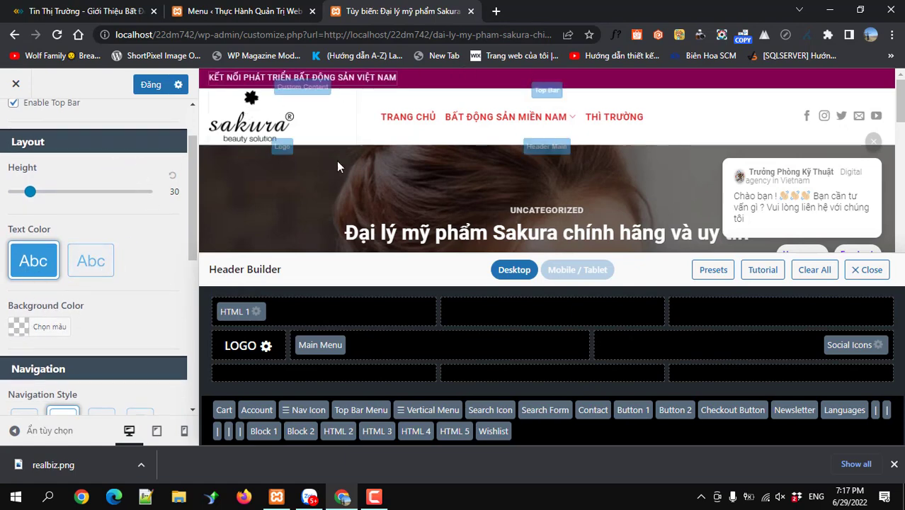
Step: Launch Color Cop and sample the RealBiz top bar teal #00B6B8
left_click(42, 502)
type("COLO")
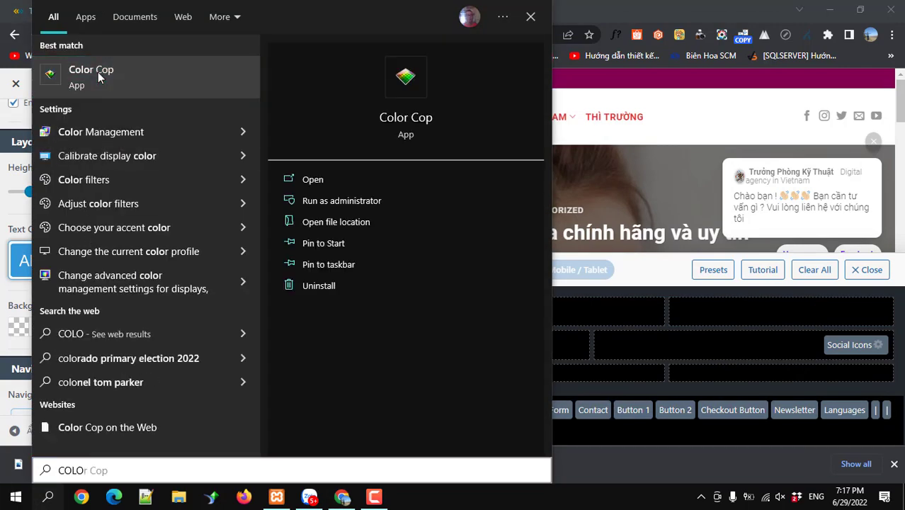
left_click(98, 77)
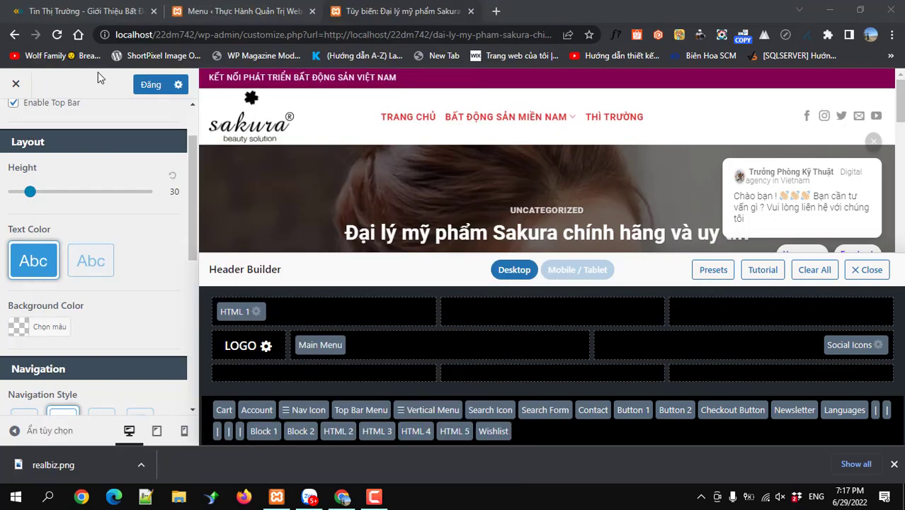
left_click(117, 14)
left_click_drag(298, 235, 382, 83)
key("ctrl+c")
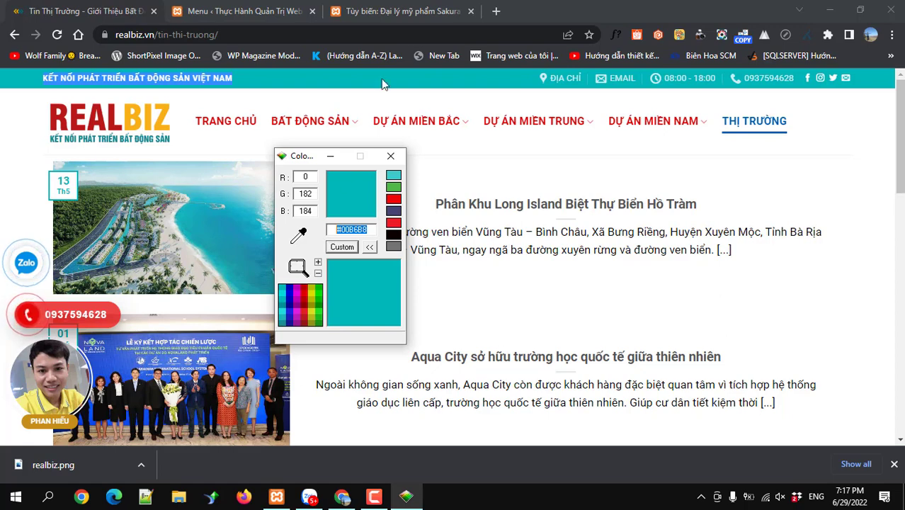
Step: Set the Sakura top bar background colour to #00B6B8
left_click(362, 12)
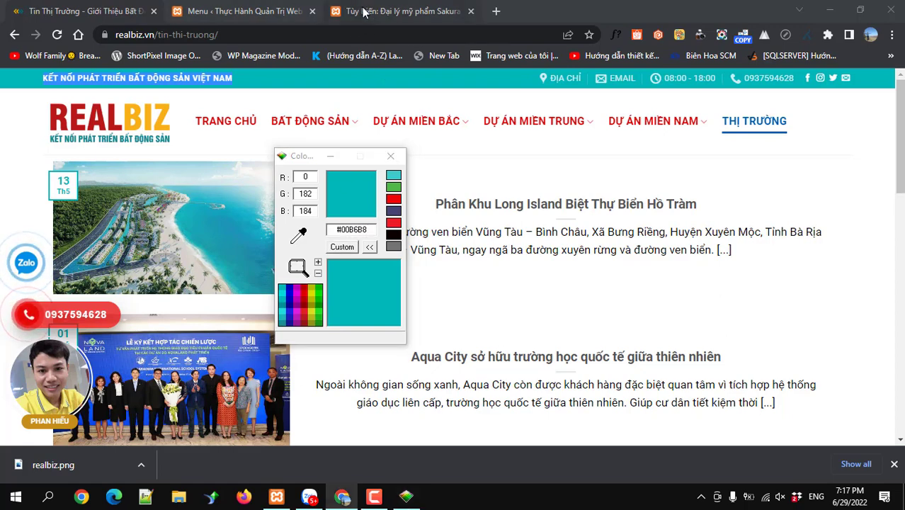
left_click(363, 12)
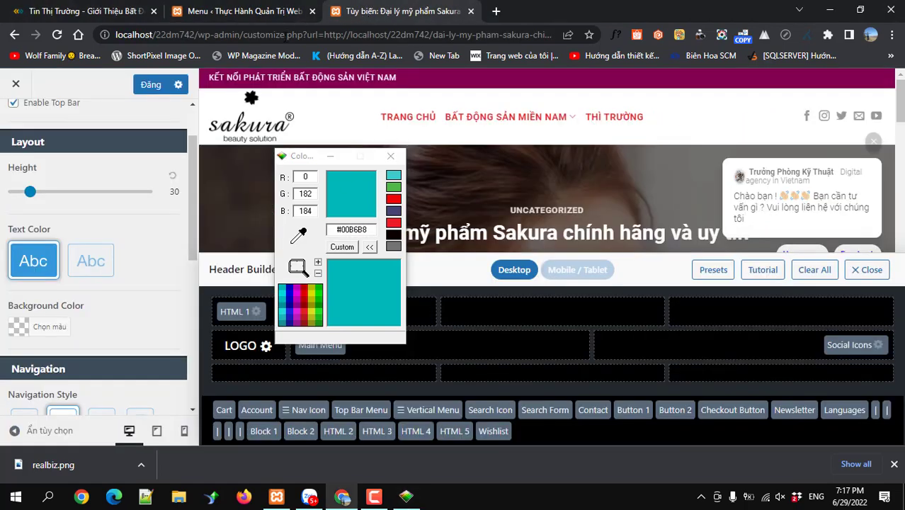
left_click(32, 329)
left_click(94, 327)
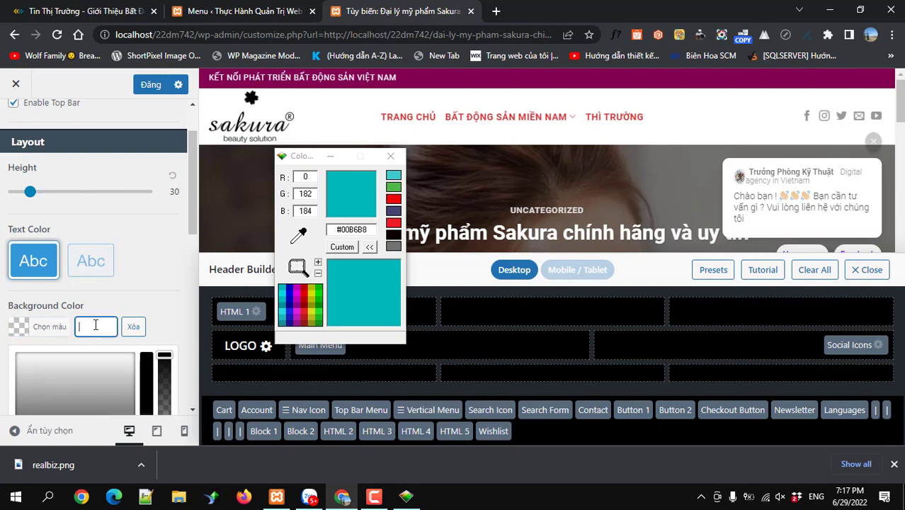
key("ctrl+v")
left_click(147, 274)
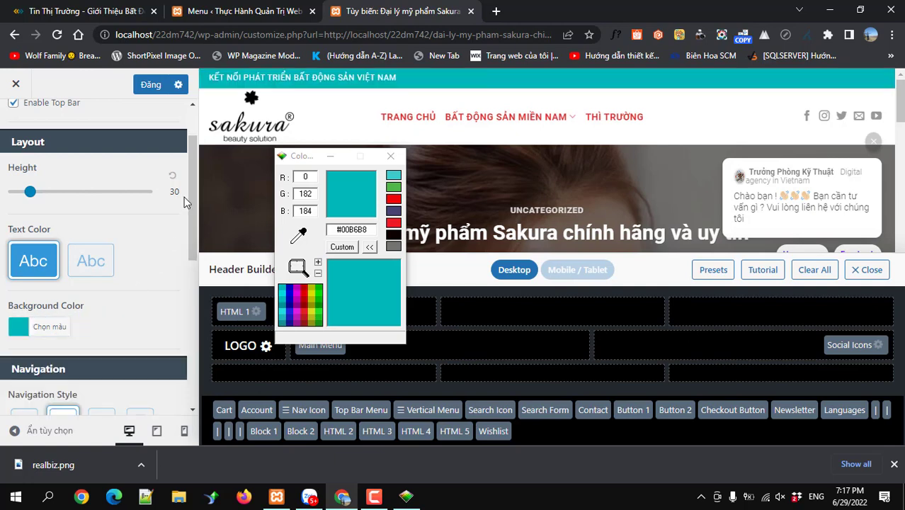
left_click(330, 156)
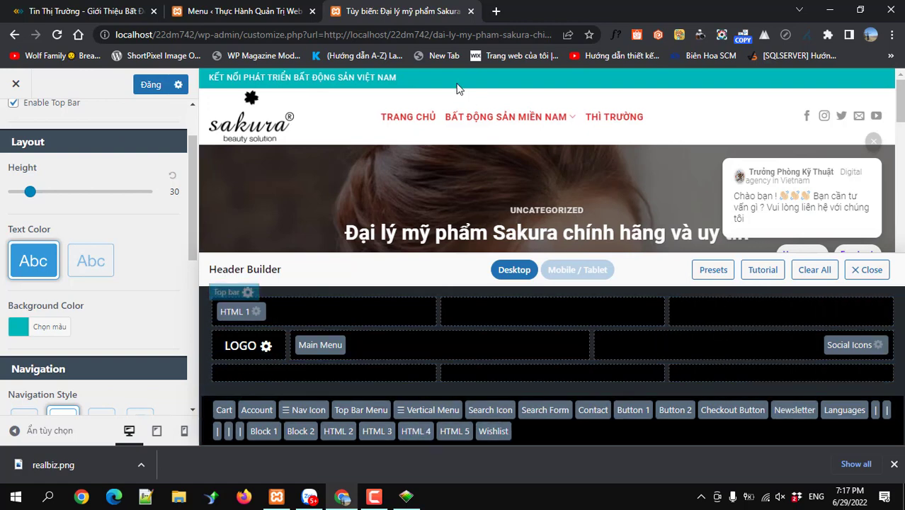
Step: Move the Contact element from Not in use into the top bar's right column
left_click(90, 15)
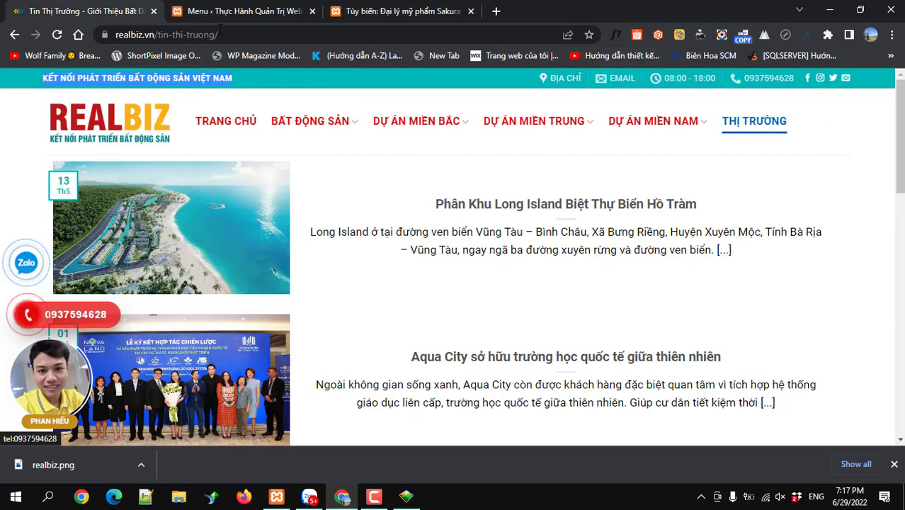
left_click(369, 13)
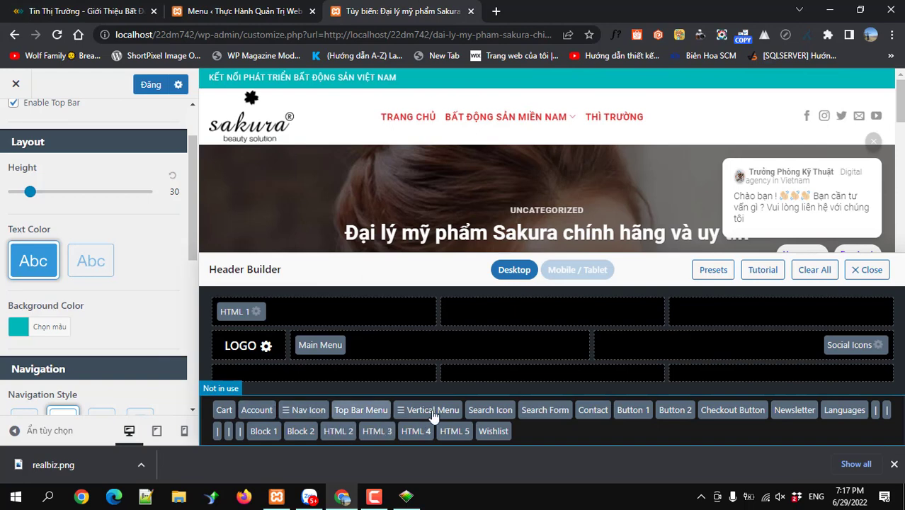
left_click_drag(592, 411, 738, 316)
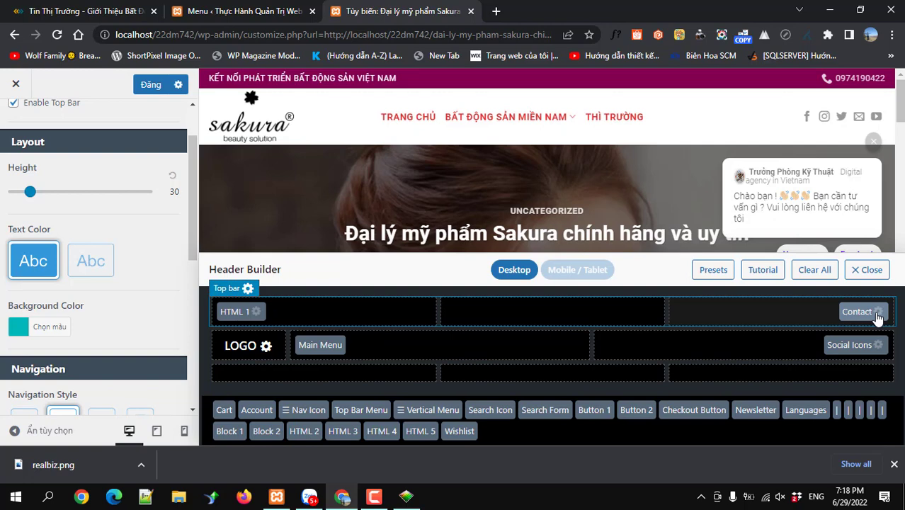
Step: Enter the contact e-mail address in the Contact element's settings
left_click(878, 317)
scroll(88, 316, "down", 3)
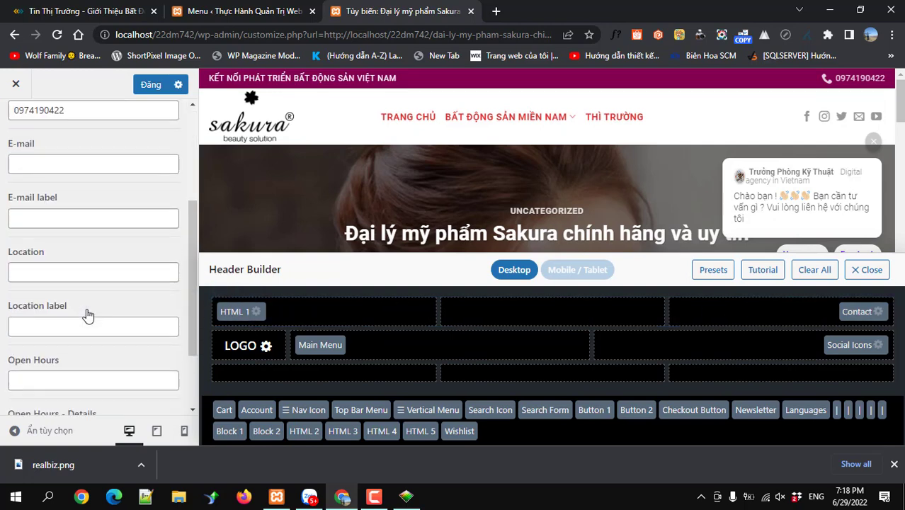
scroll(88, 311, "up", 2)
left_click(42, 218)
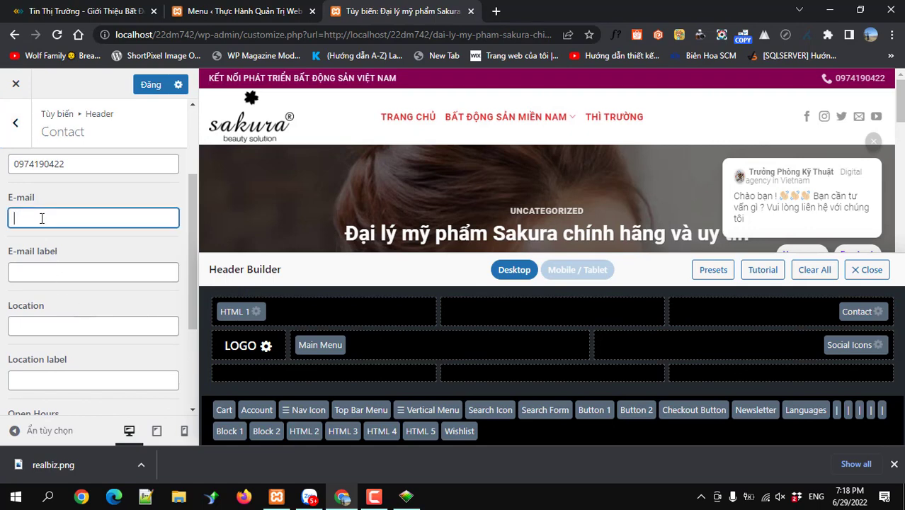
type("THA")
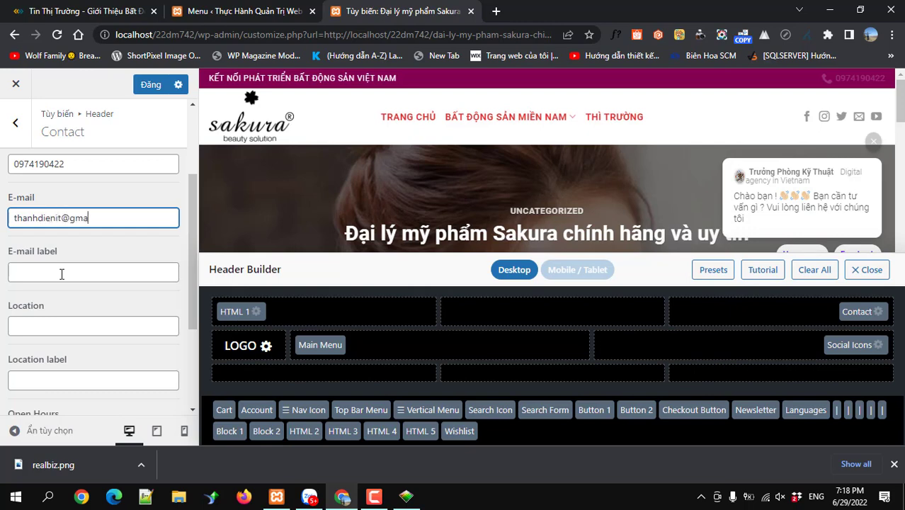
left_click(61, 274)
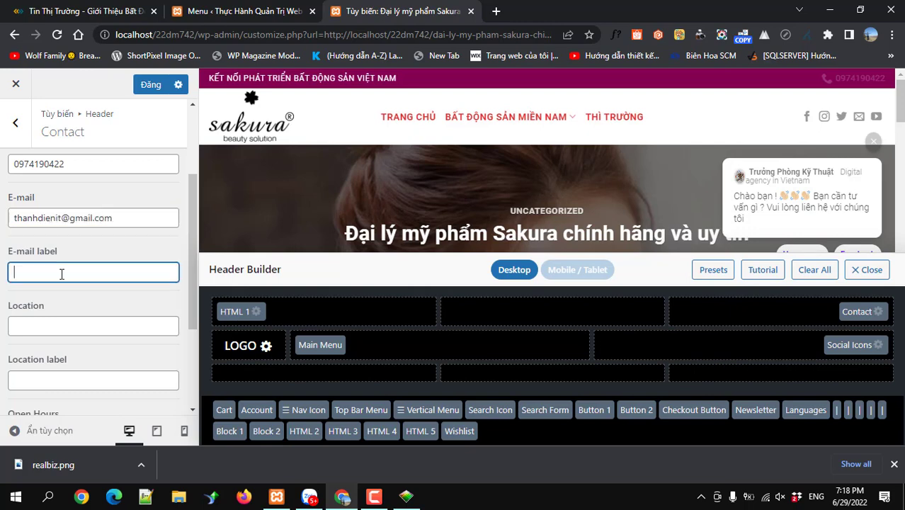
Step: Show the top bar contact details as Icons Only and publish the header changes
scroll(68, 275, "up", 2)
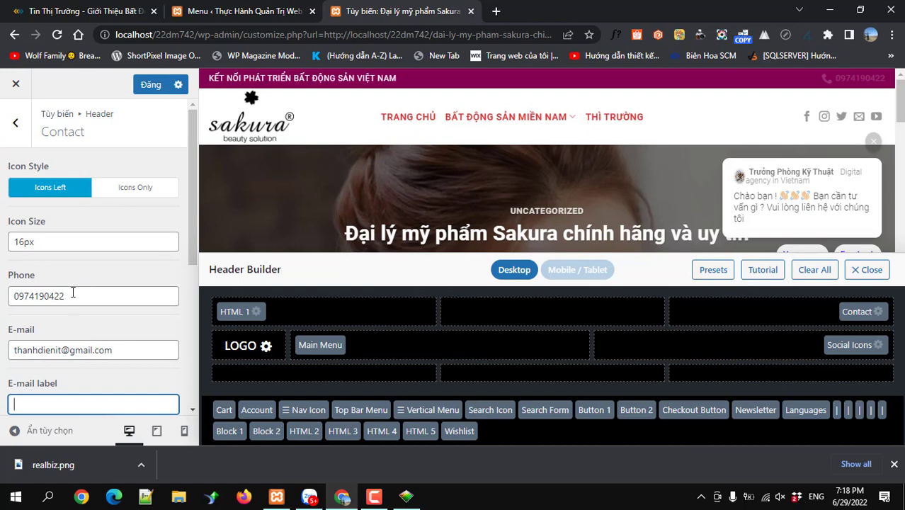
scroll(74, 296, "down", 2)
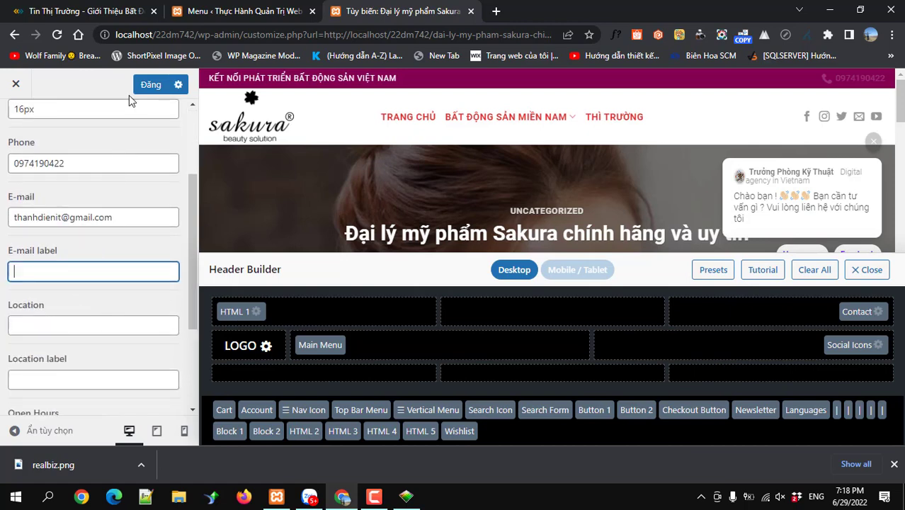
scroll(102, 232, "up", 2)
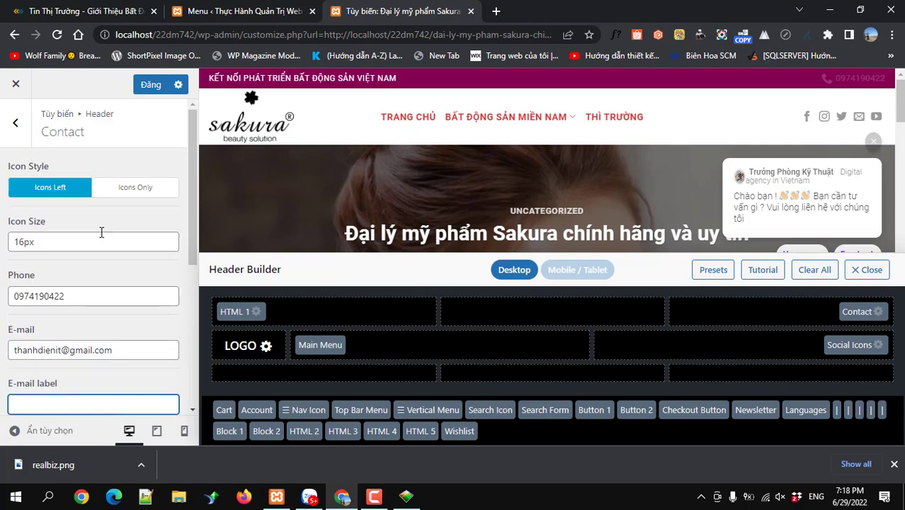
left_click(124, 190)
left_click(141, 86)
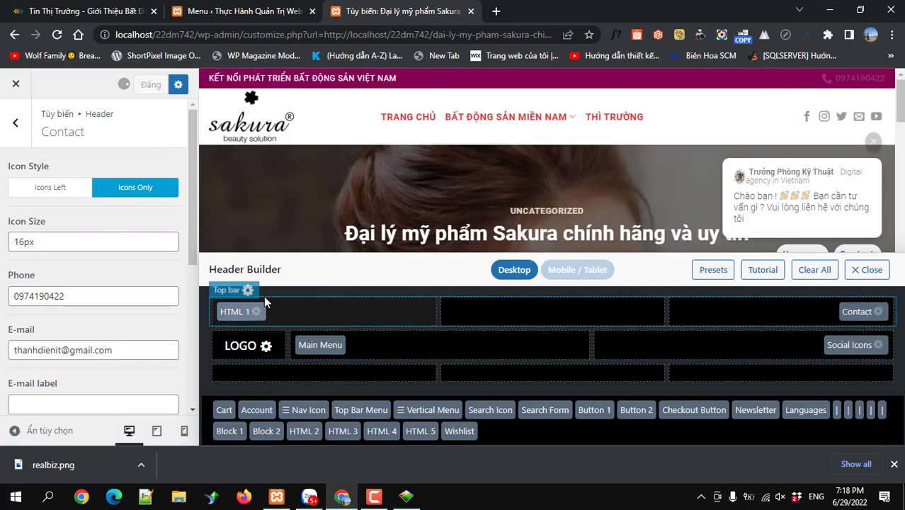
left_click(247, 289)
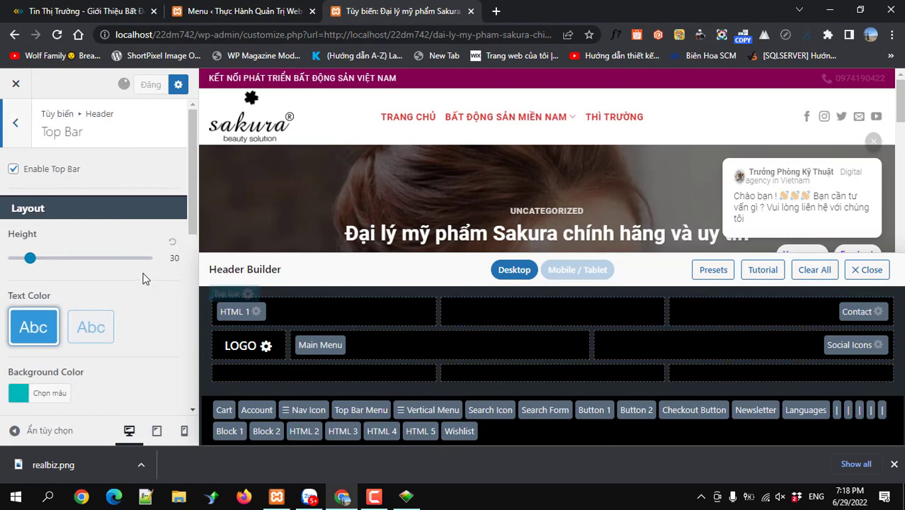
Step: Move Social Icons into the top bar's right cell, placed before Contact
scroll(142, 278, "down", 6)
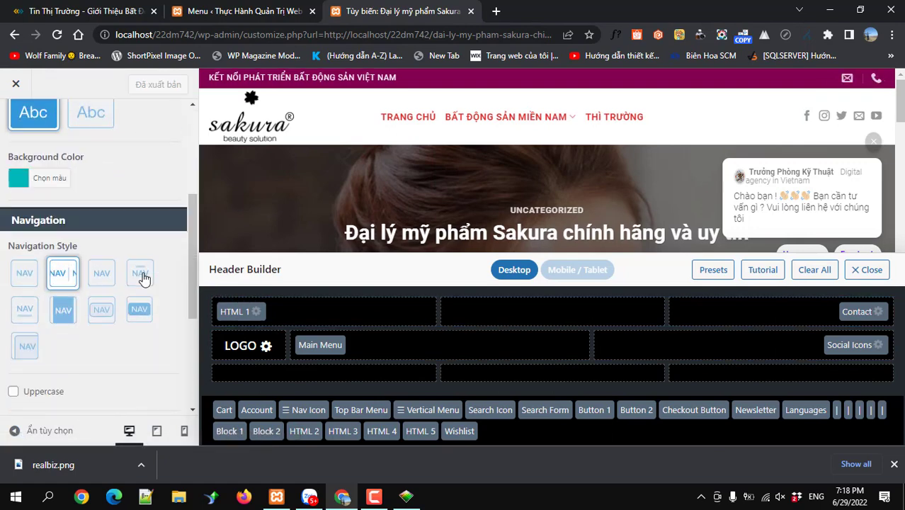
scroll(145, 273, "up", 4)
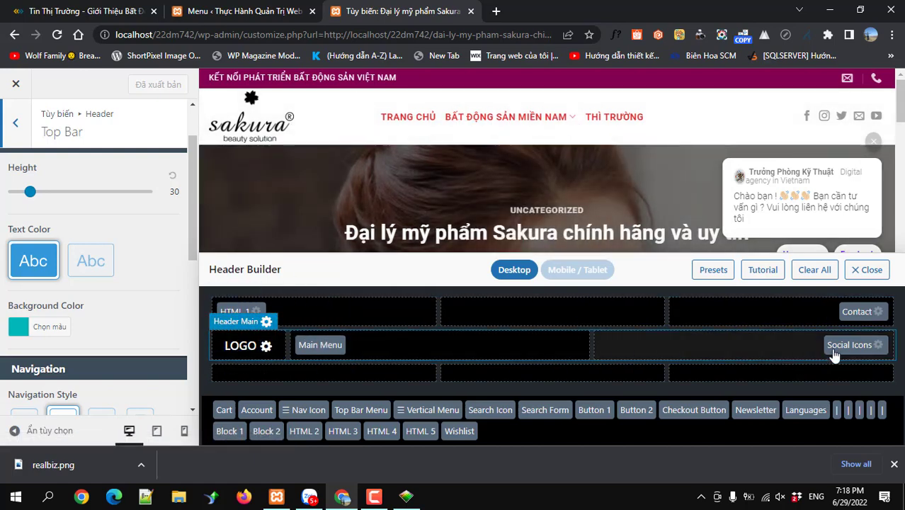
left_click_drag(843, 339, 786, 326)
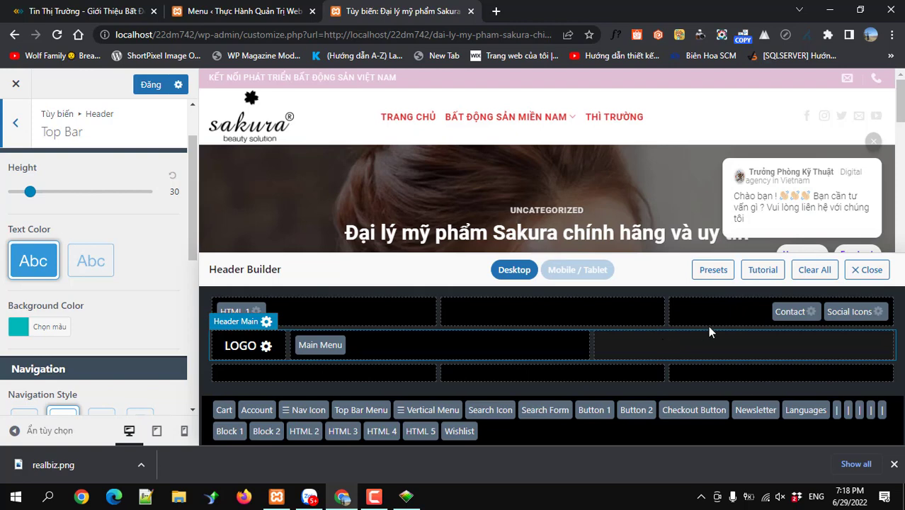
left_click_drag(850, 312, 797, 315)
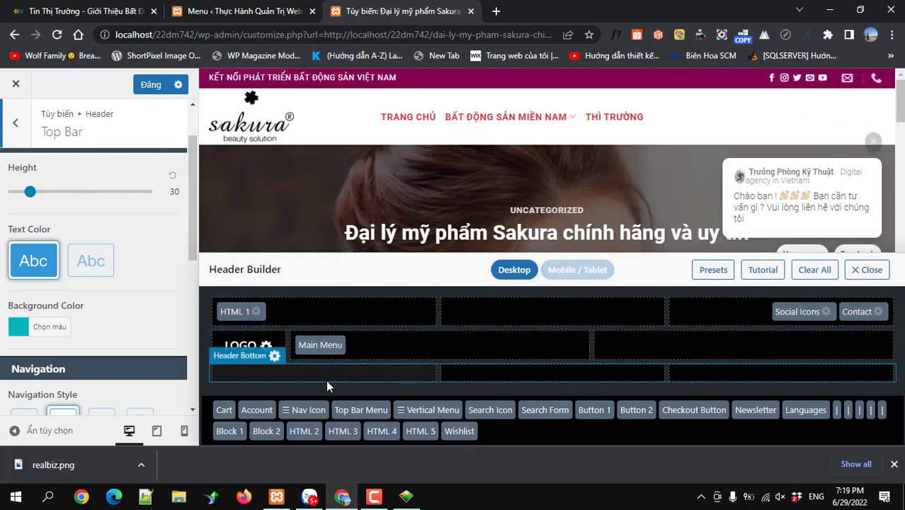
Step: Remove the current Sakura logo image from the logo settings
left_click(266, 347)
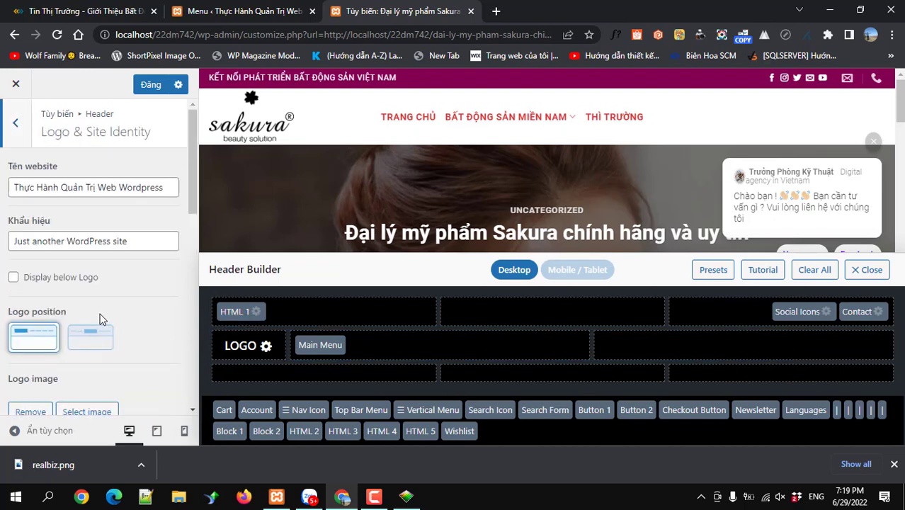
scroll(99, 318, "down", 5)
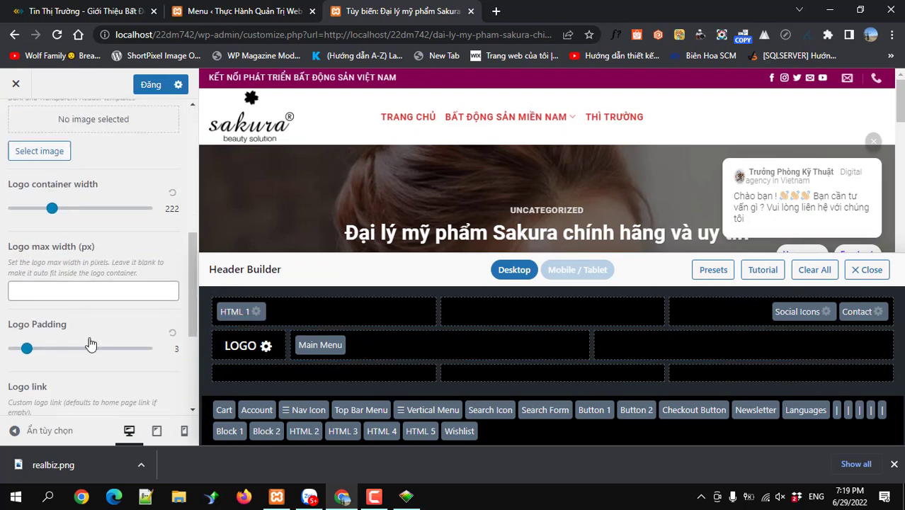
scroll(90, 344, "down", 3)
scroll(90, 344, "up", 10)
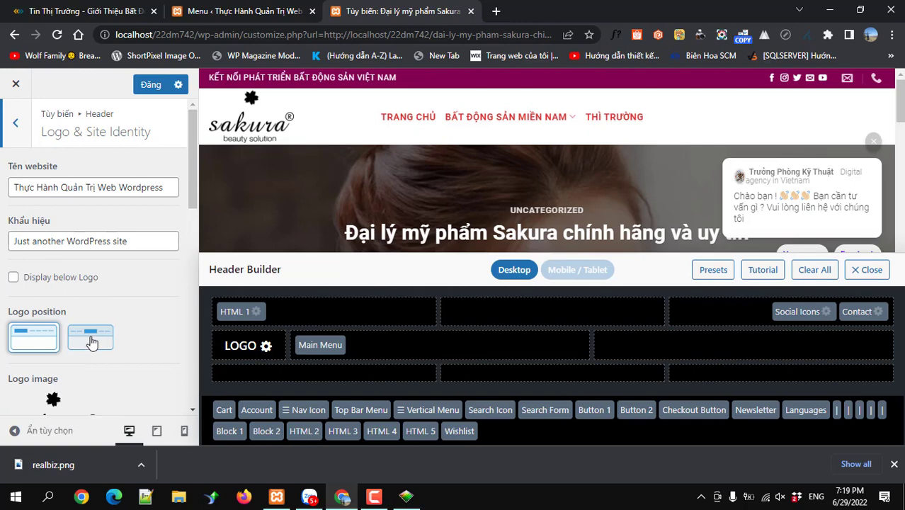
scroll(91, 343, "down", 2)
left_click(40, 335)
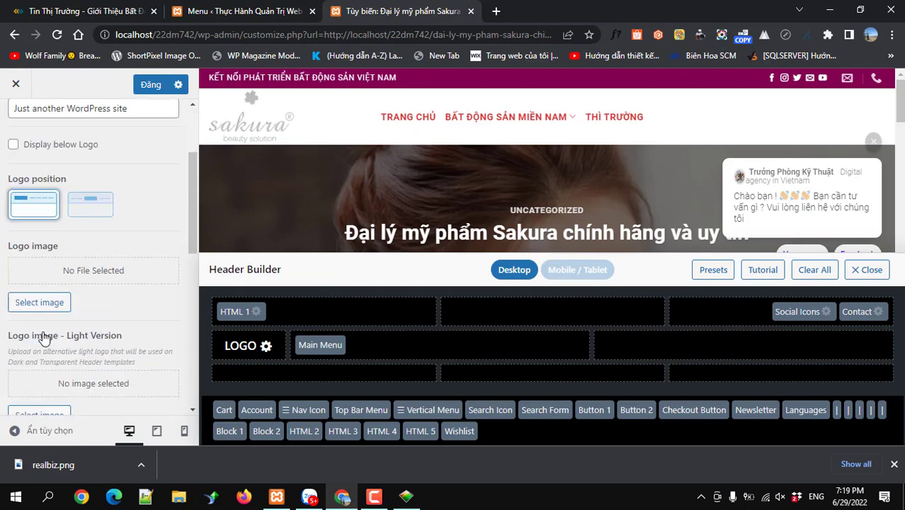
Step: Upload realbiz.png from the Desktop BDS folder and set it as the header logo
left_click(53, 302)
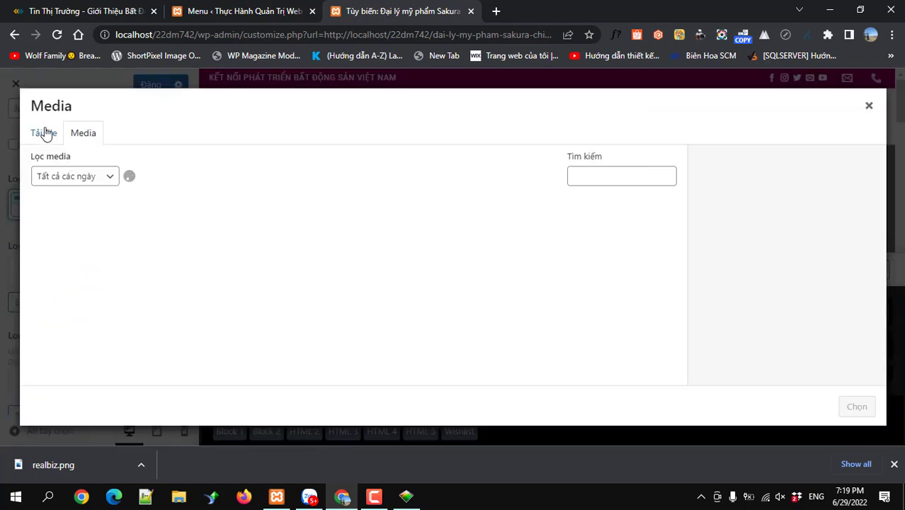
left_click(46, 134)
left_click(476, 293)
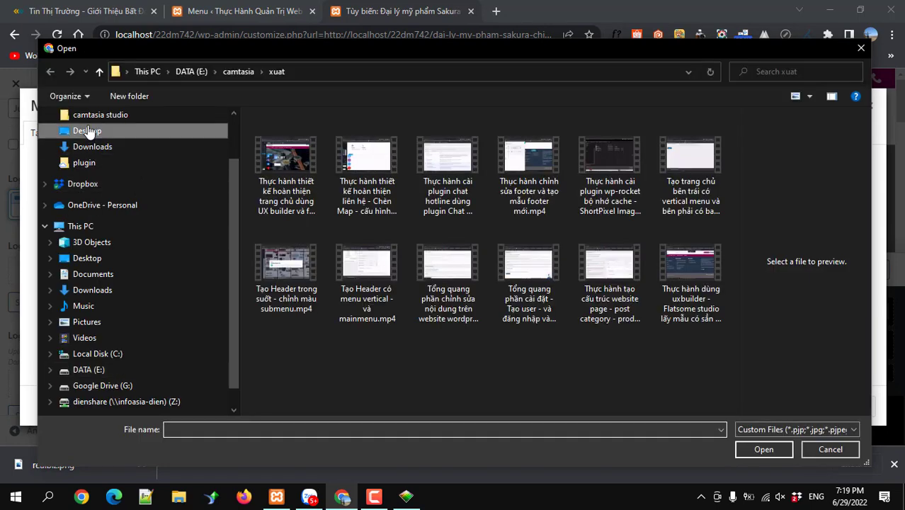
left_click(87, 130)
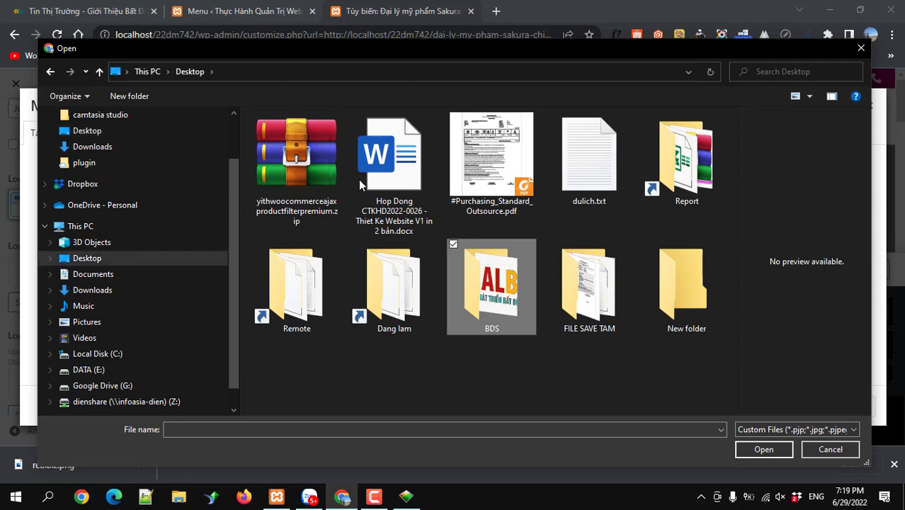
double_click(501, 301)
left_click(287, 167)
left_click(764, 448)
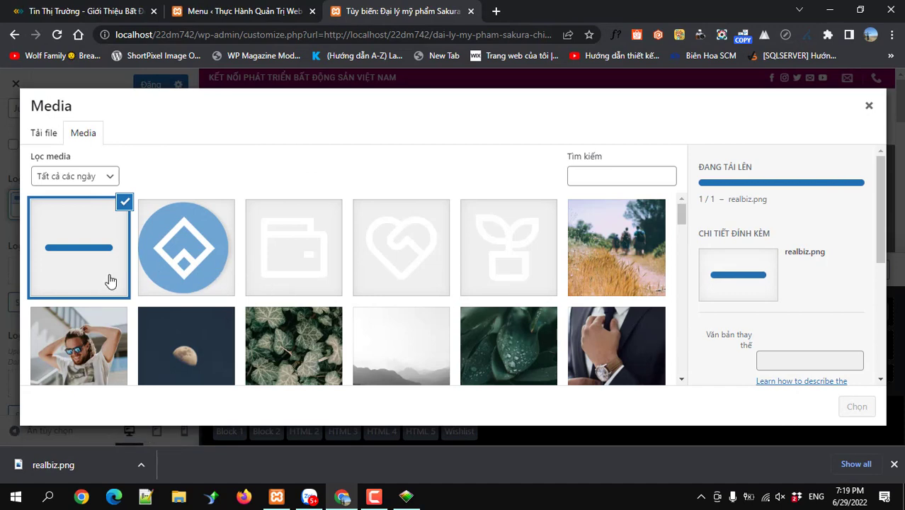
left_click(168, 284)
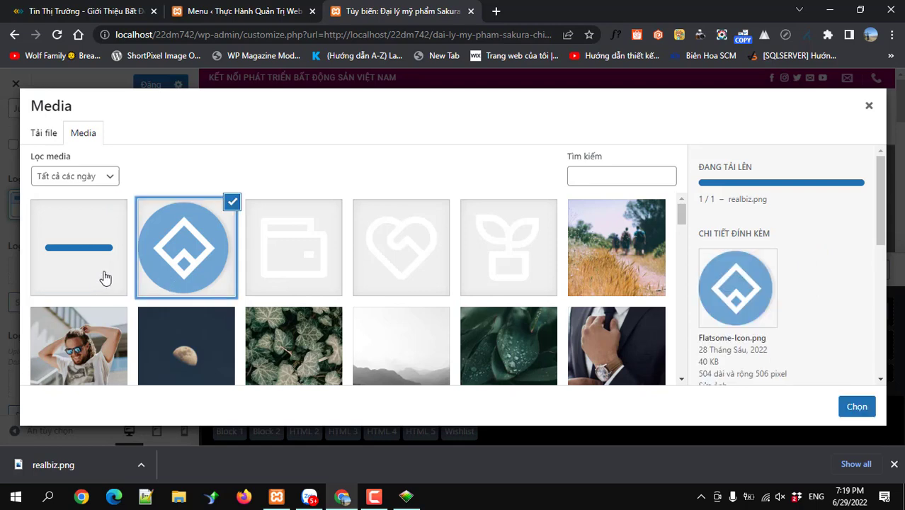
left_click(106, 278)
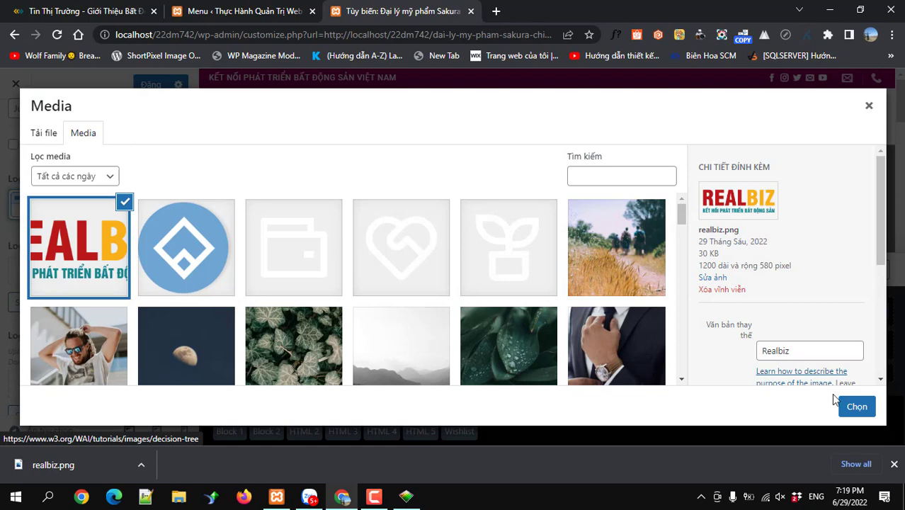
left_click(858, 406)
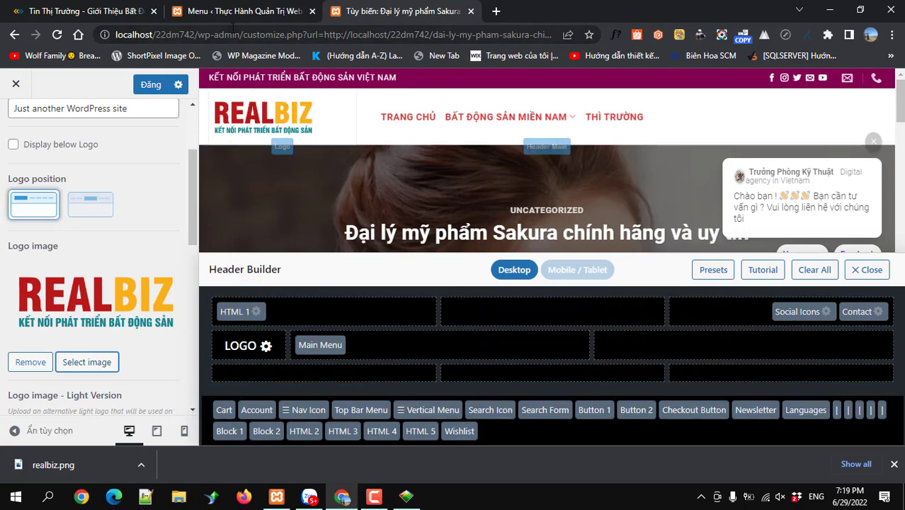
Step: Compare with the realbiz.vn header and narrow the logo container width to 172
left_click(89, 11)
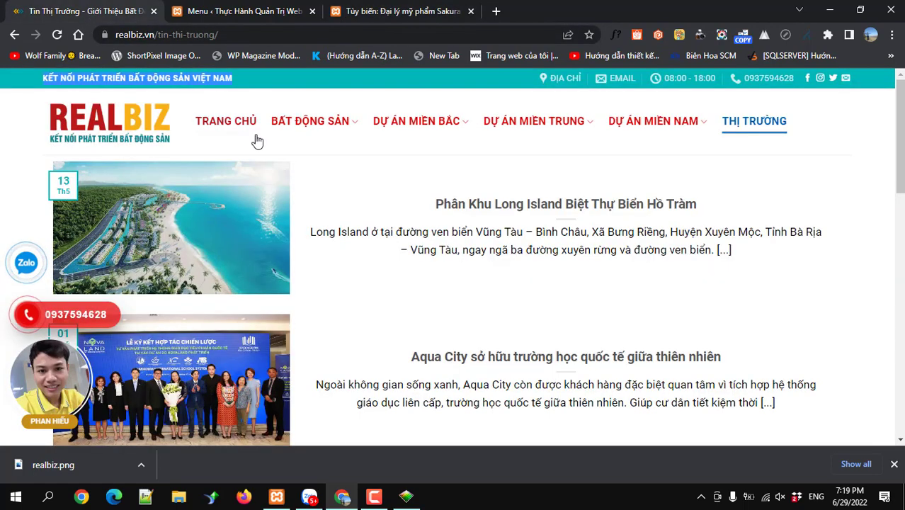
left_click(202, 10)
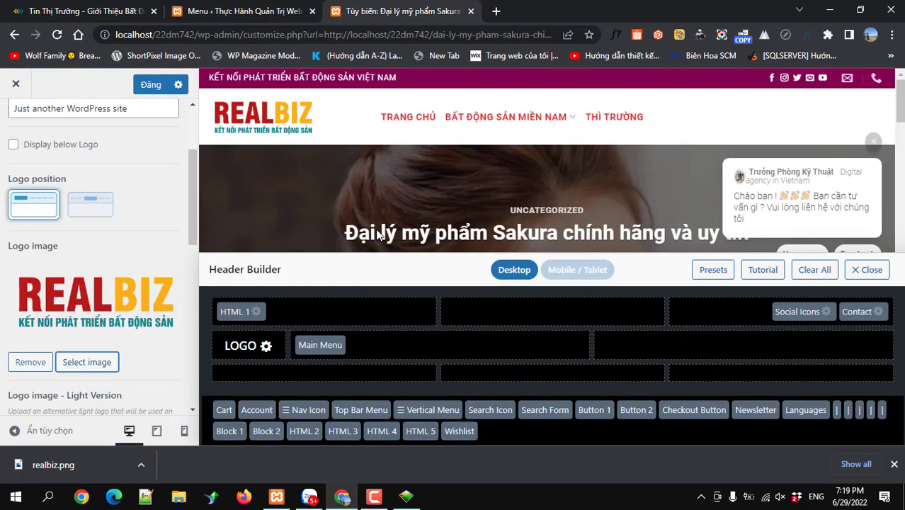
left_click(383, 11)
scroll(145, 281, "down", 3)
left_click_drag(73, 330, 42, 333)
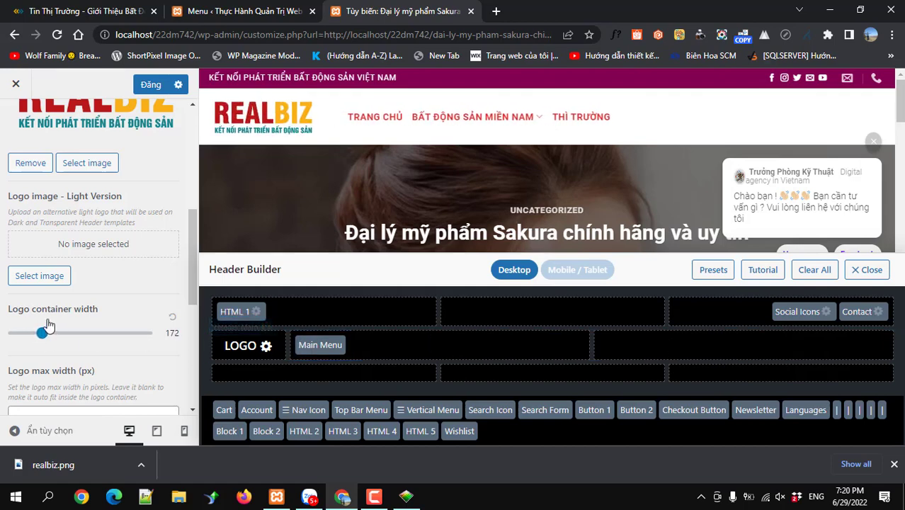
scroll(47, 325, "down", 3)
scroll(92, 297, "up", 3)
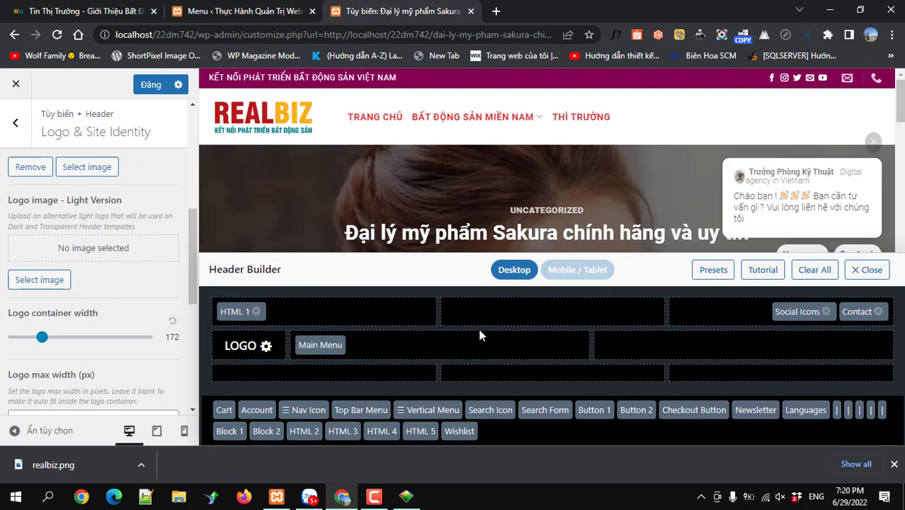
Step: Try Header Main Nav Size L and XL, comparing against the realbiz.vn header
left_click(266, 322)
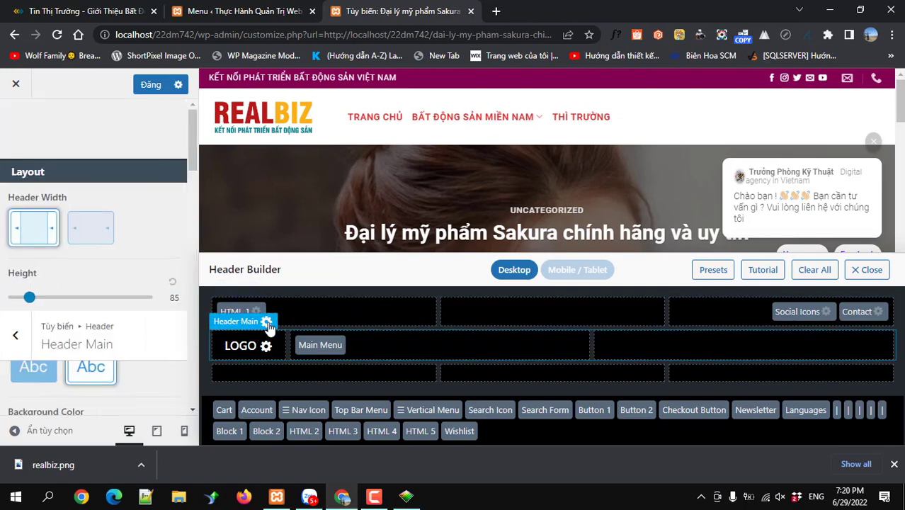
scroll(75, 323, "down", 5)
scroll(75, 323, "down", 4)
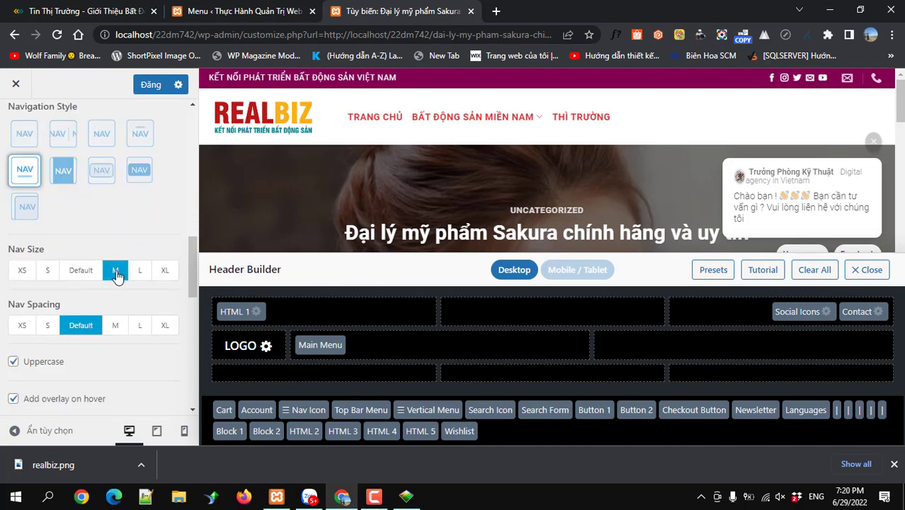
left_click(141, 276)
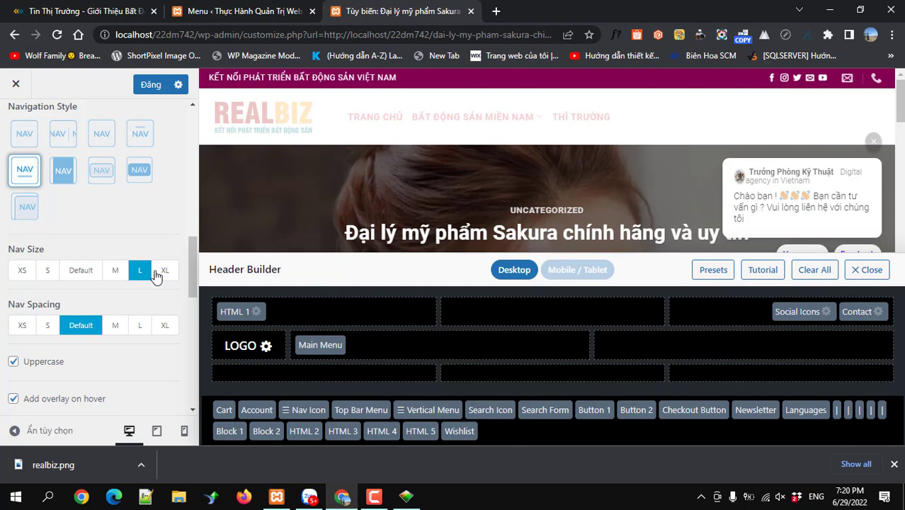
left_click(165, 270)
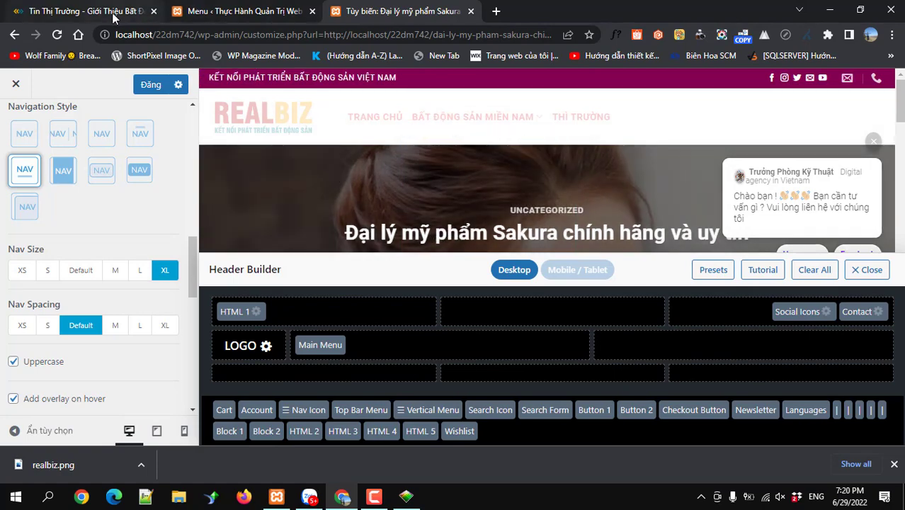
left_click(85, 11)
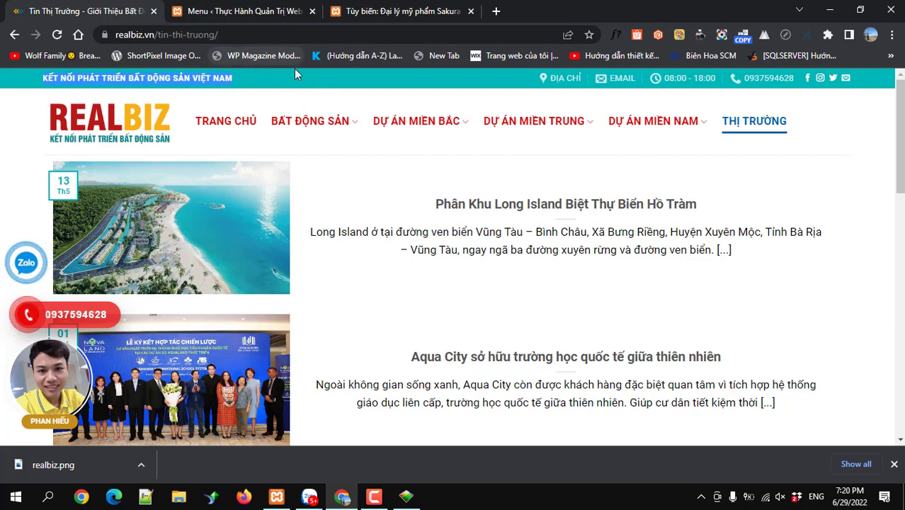
left_click(368, 11)
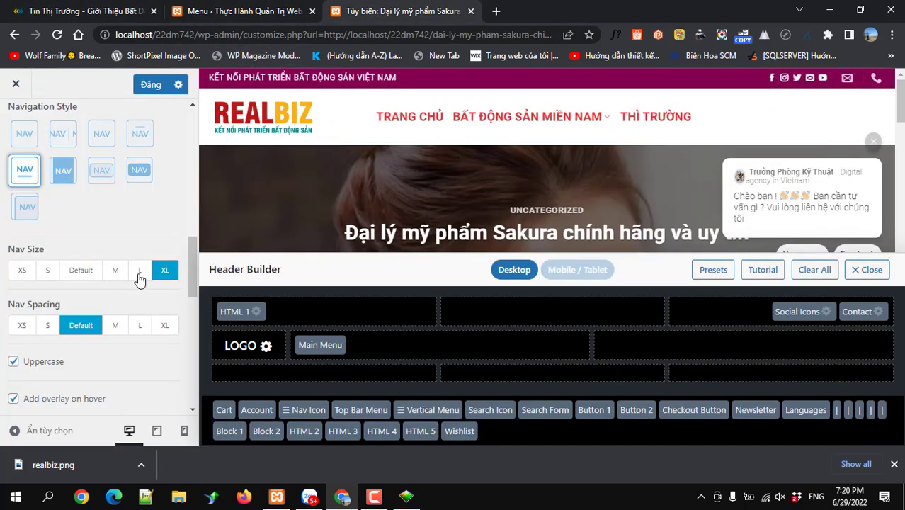
Step: Set the navigation size back to M and publish the header changes
left_click(116, 269)
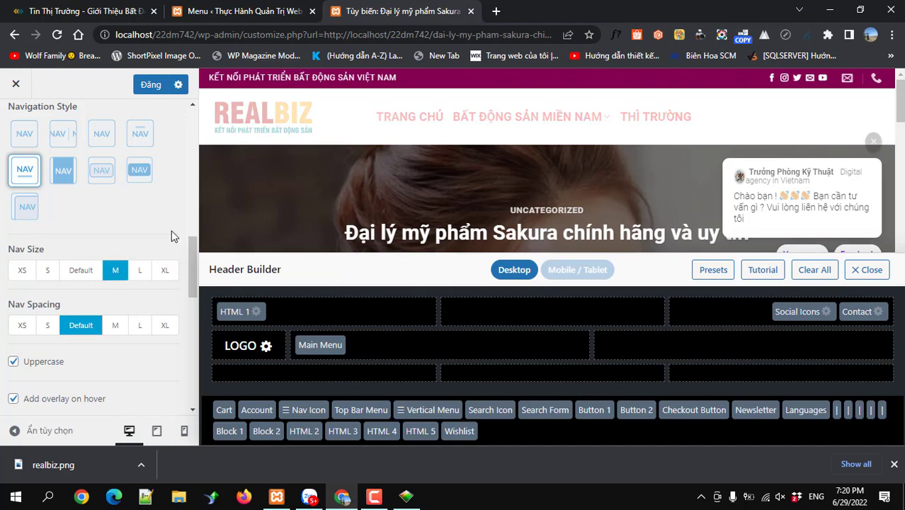
left_click(85, 15)
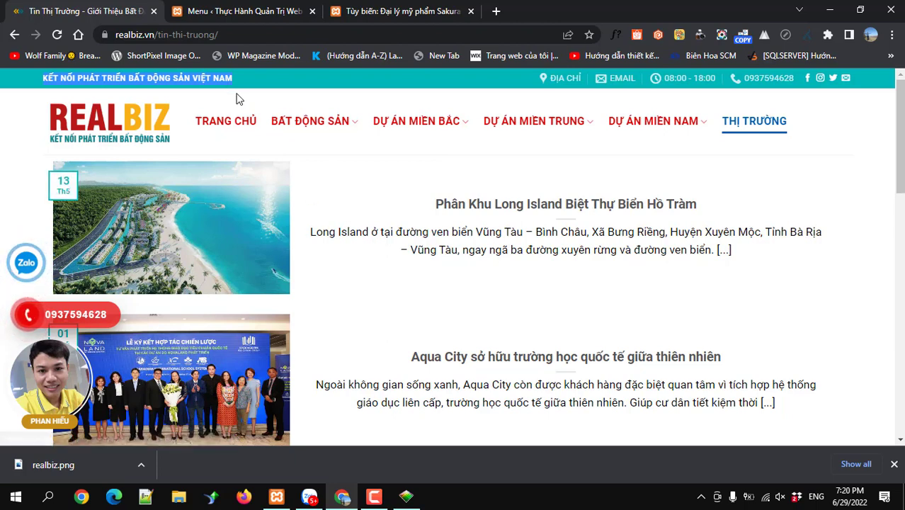
left_click(228, 11)
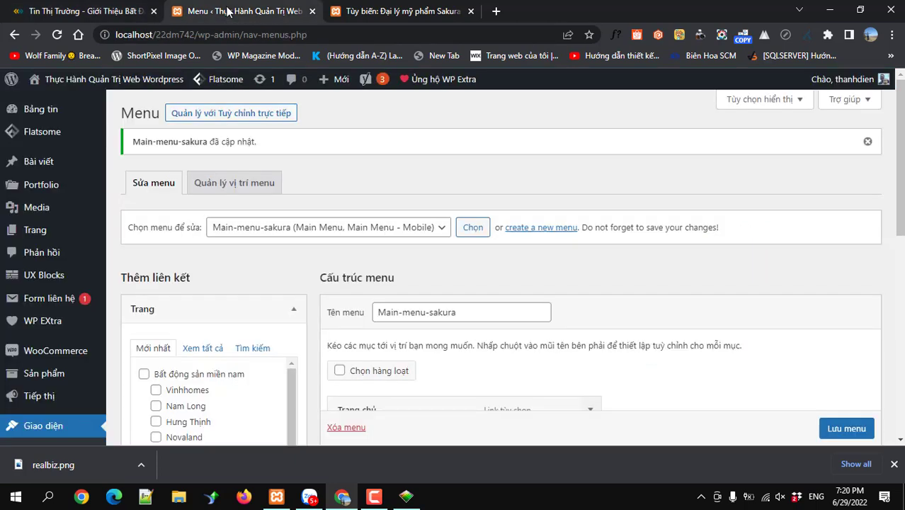
left_click(332, 7)
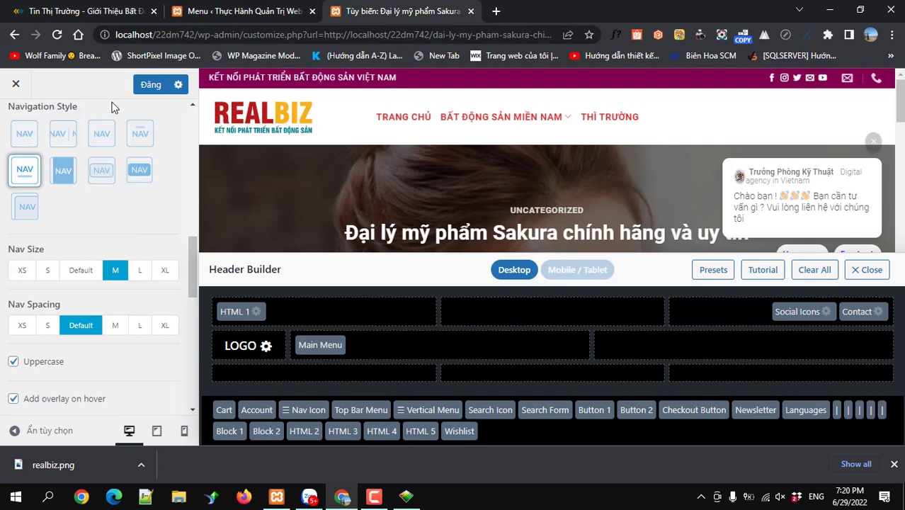
left_click(148, 86)
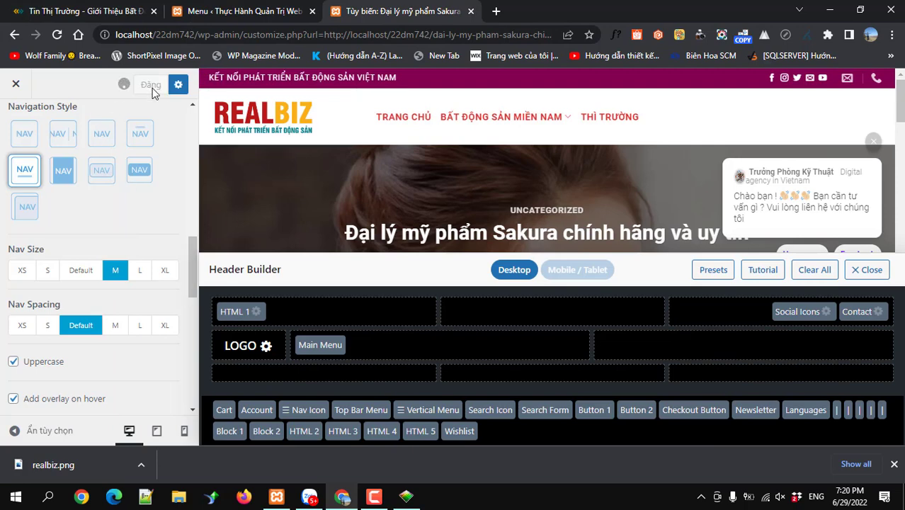
Step: Check the live front end, then scroll to Main-menu-sakura's structure on the Menus page
left_click_drag(196, 35, 500, 17)
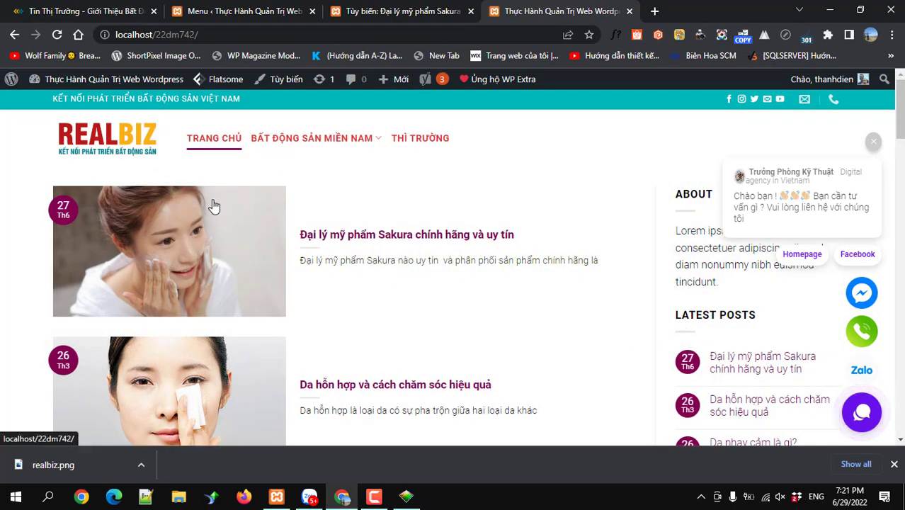
scroll(387, 207, "down", 1)
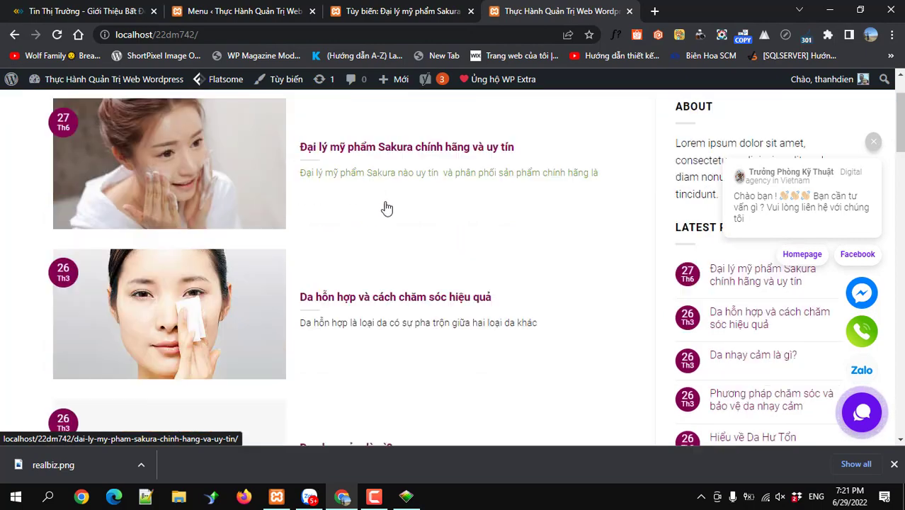
scroll(387, 208, "down", 6)
scroll(385, 208, "up", 7)
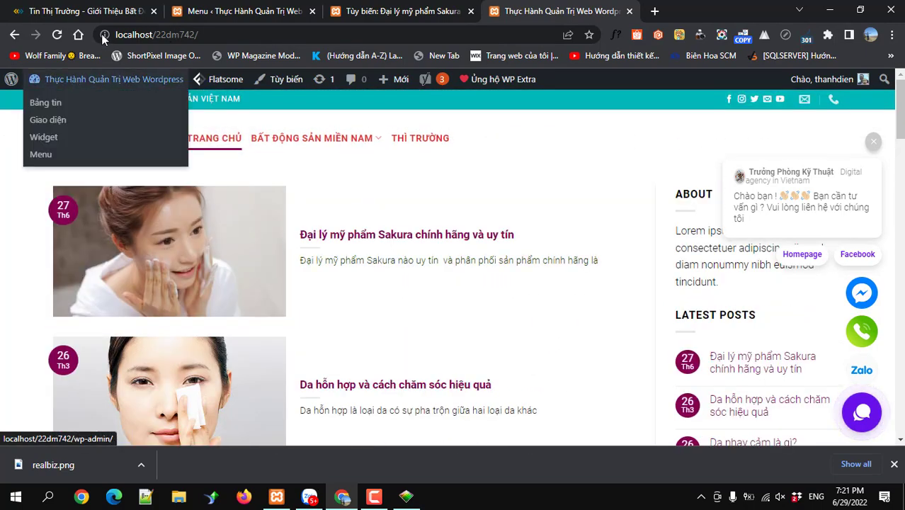
left_click(48, 10)
left_click(181, 12)
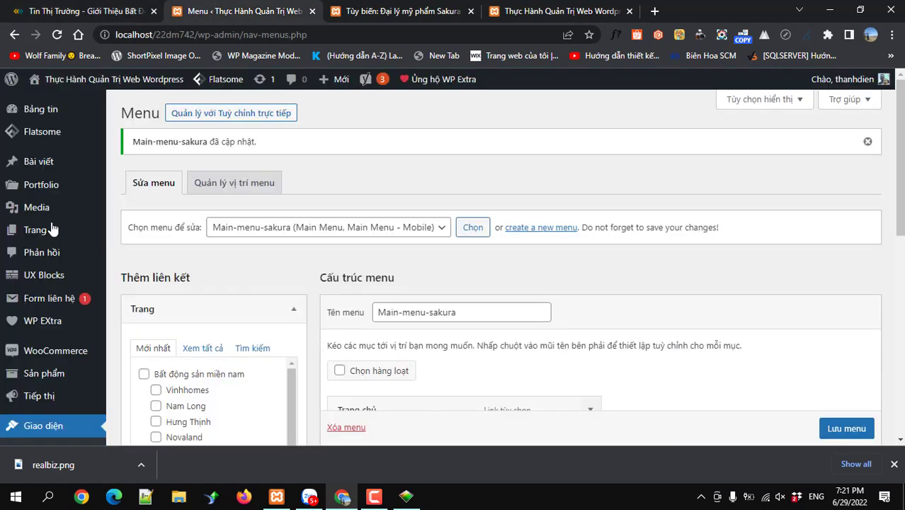
scroll(44, 281, "down", 5)
Step: In Settings > Reading, set the static page 'Trang chủ' as homepage, save, and view the site
mouse_move(50, 337)
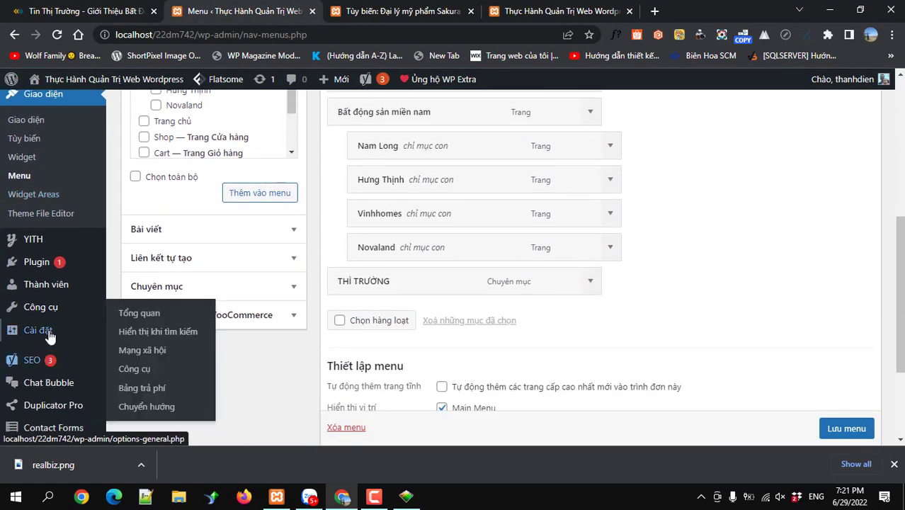
left_click(125, 278)
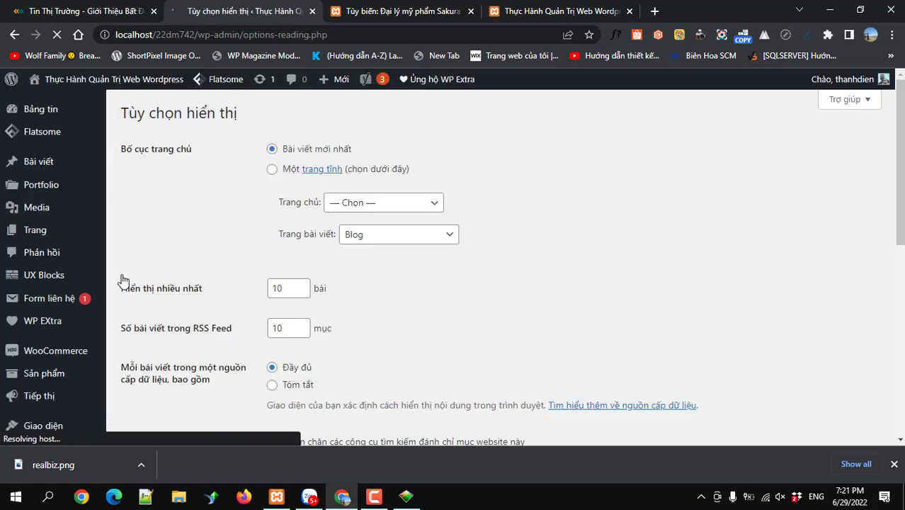
left_click(273, 170)
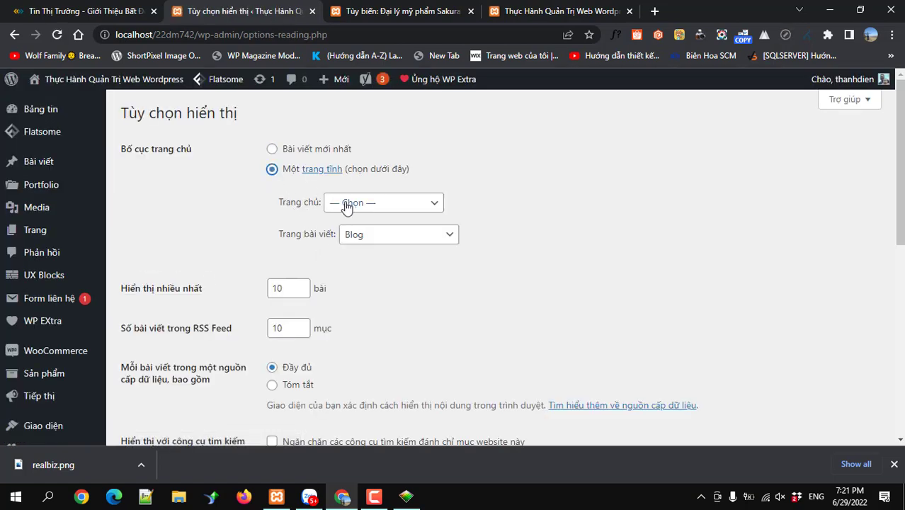
left_click(347, 203)
left_click(347, 367)
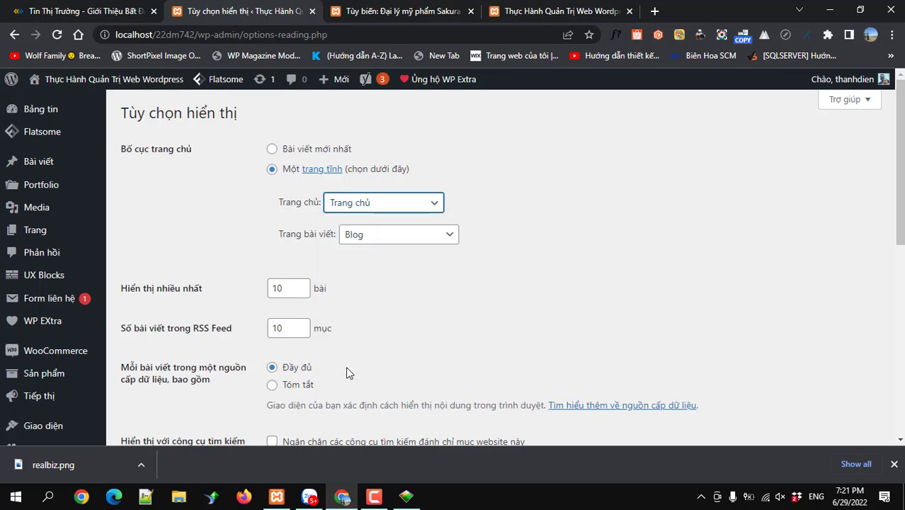
scroll(348, 368, "down", 4)
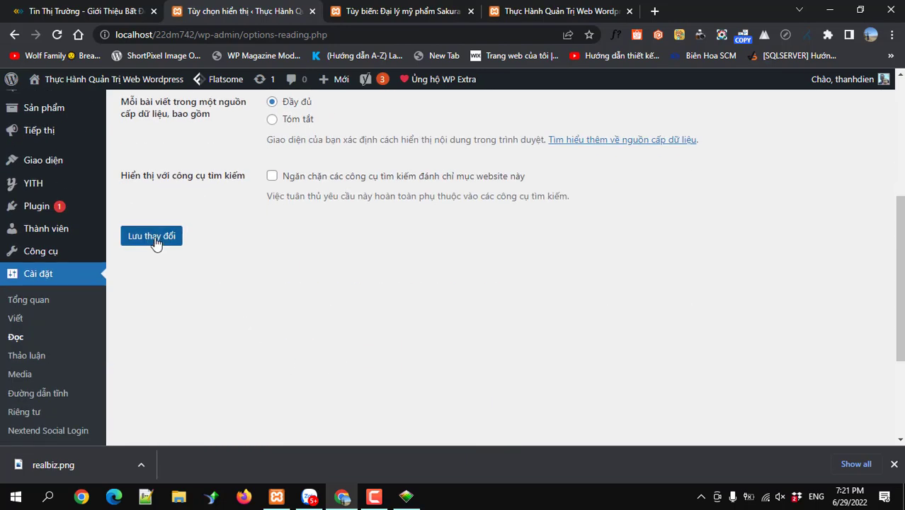
left_click(156, 239)
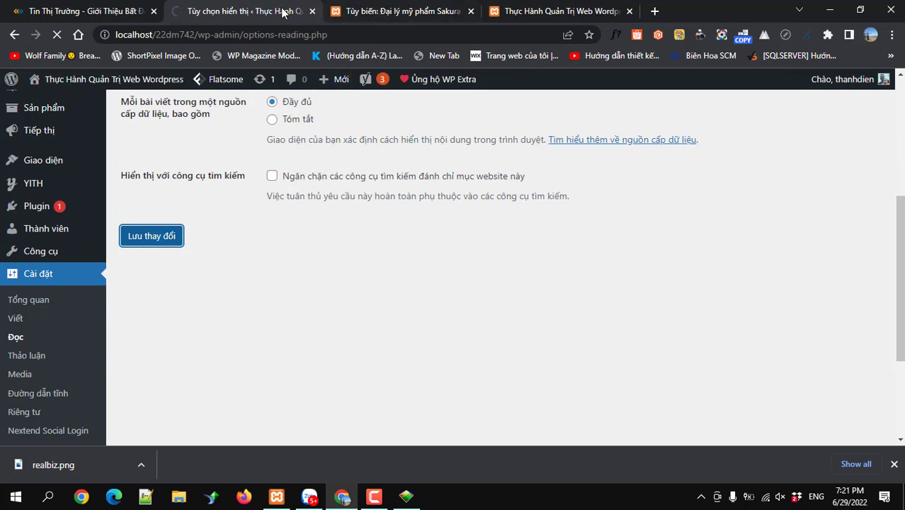
left_click(524, 11)
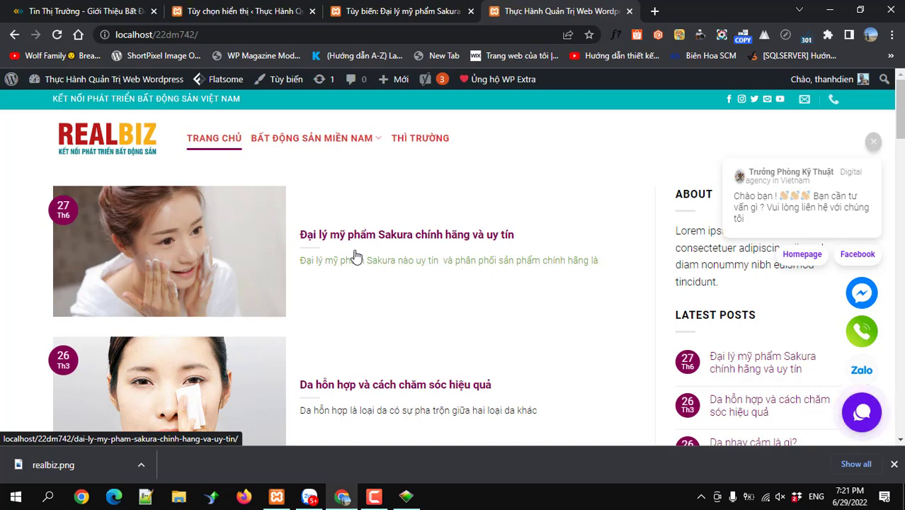
Step: Reload the local homepage, browse the realbiz.vn homepage for reference, then return to localhost
left_click(101, 140)
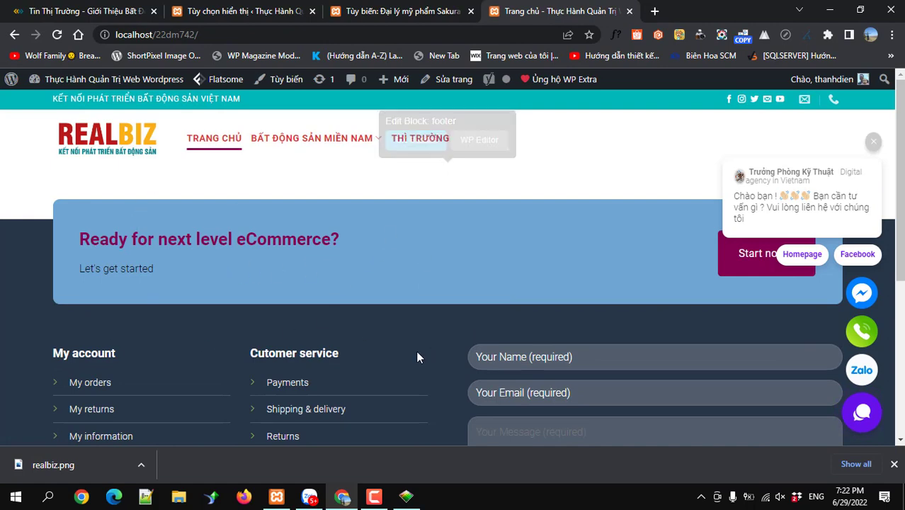
left_click(92, 12)
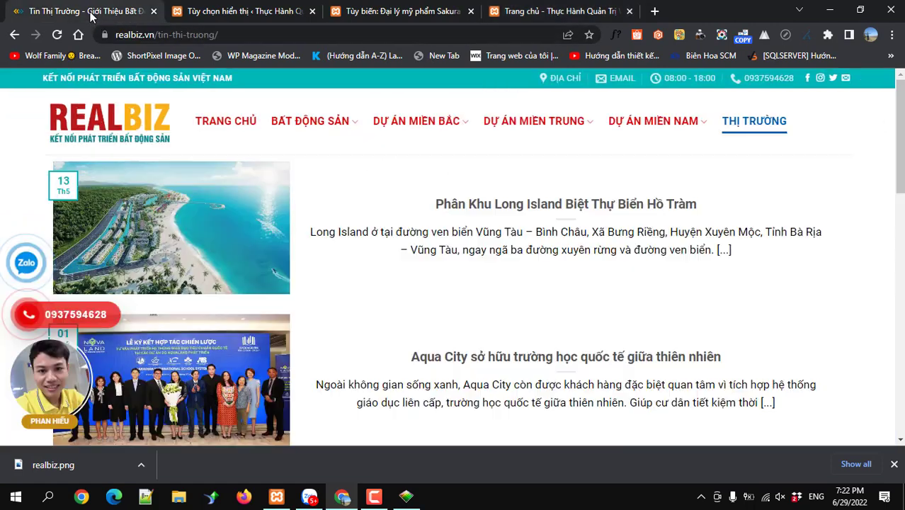
left_click(92, 122)
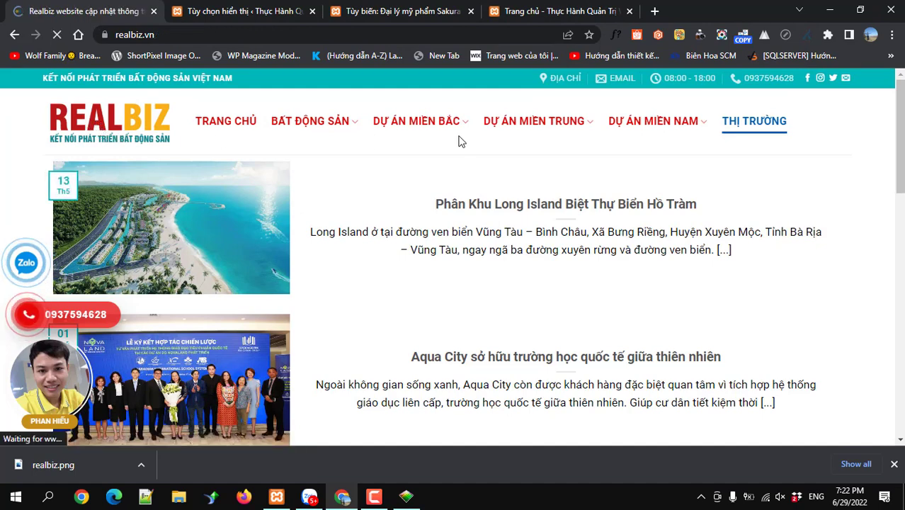
scroll(463, 169, "down", 6)
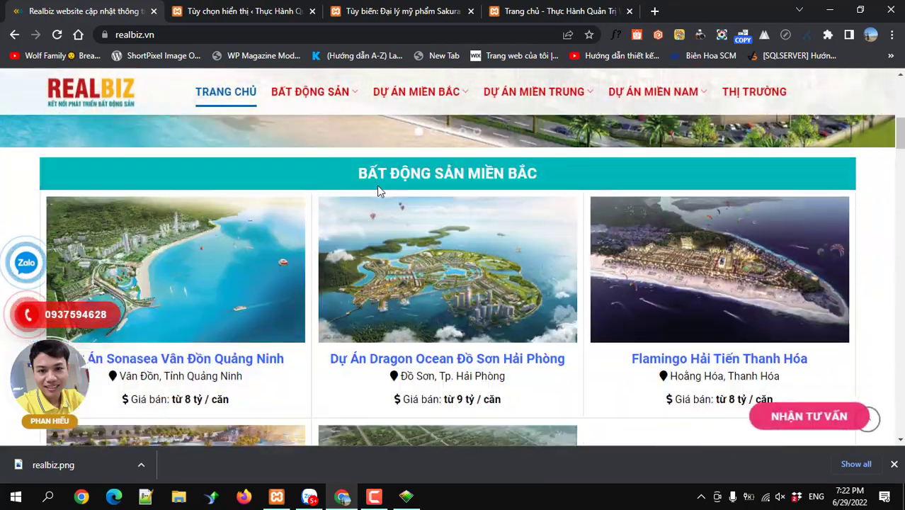
scroll(481, 194, "down", 5)
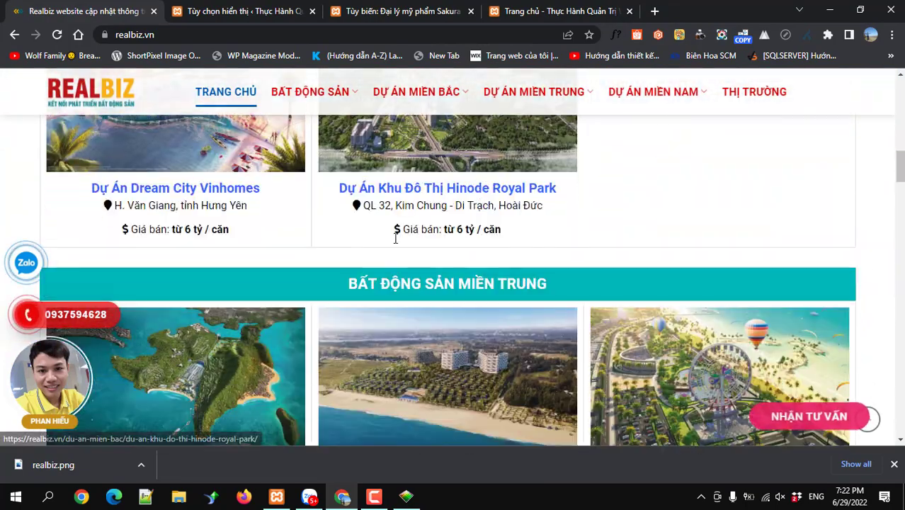
scroll(379, 283, "down", 10)
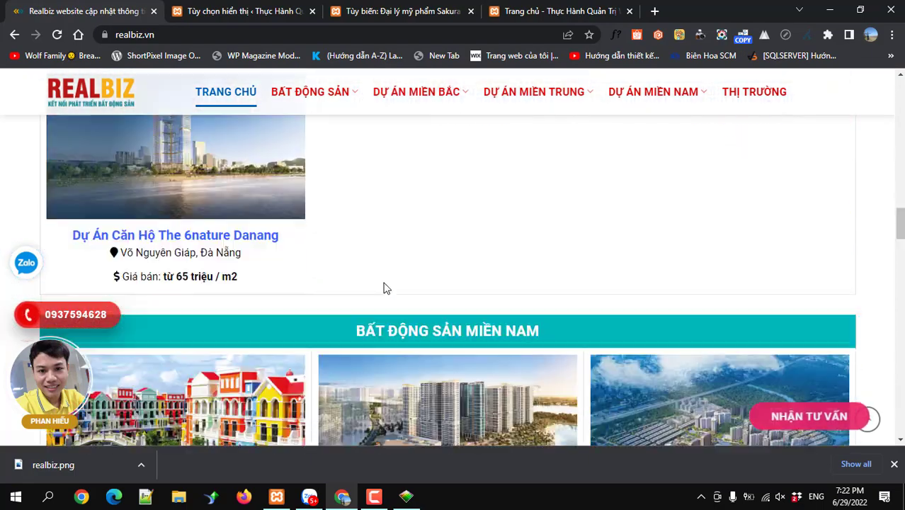
scroll(386, 289, "up", 15)
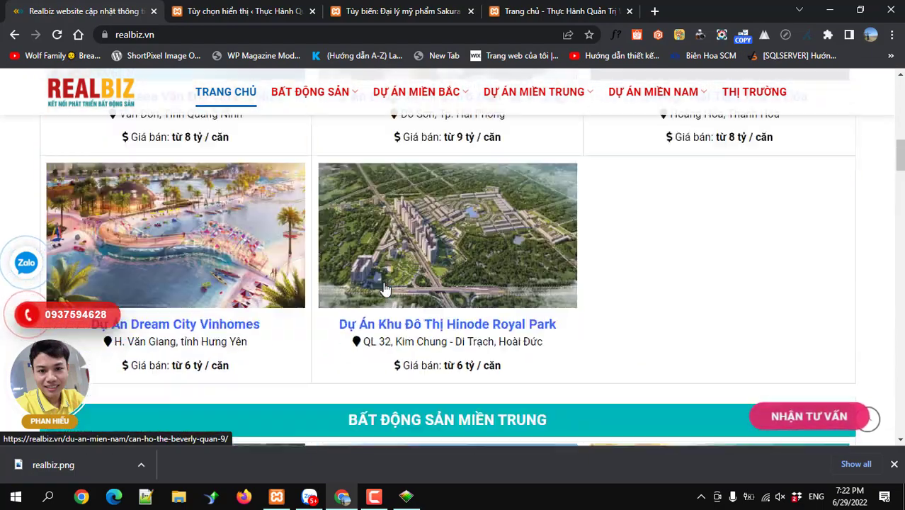
scroll(385, 289, "up", 1)
scroll(385, 289, "down", 2)
scroll(385, 288, "up", 4)
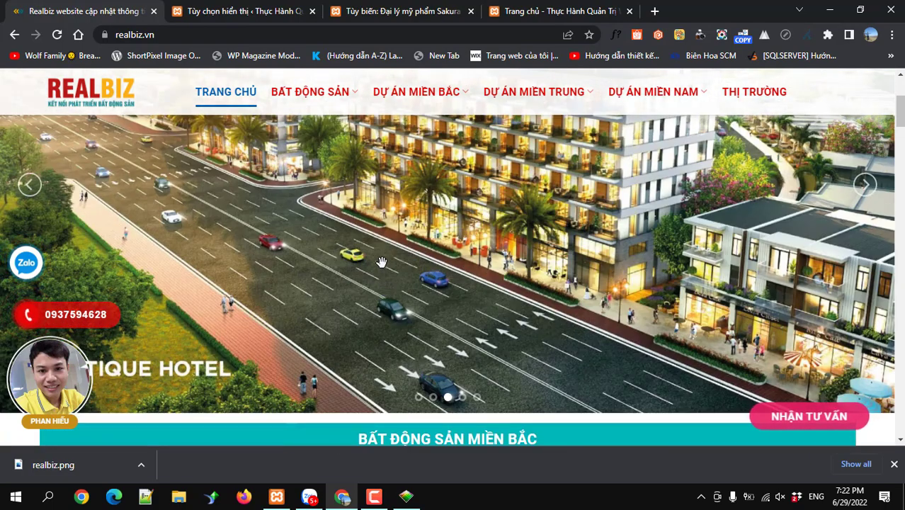
scroll(381, 262, "up", 2)
scroll(381, 262, "up", 2)
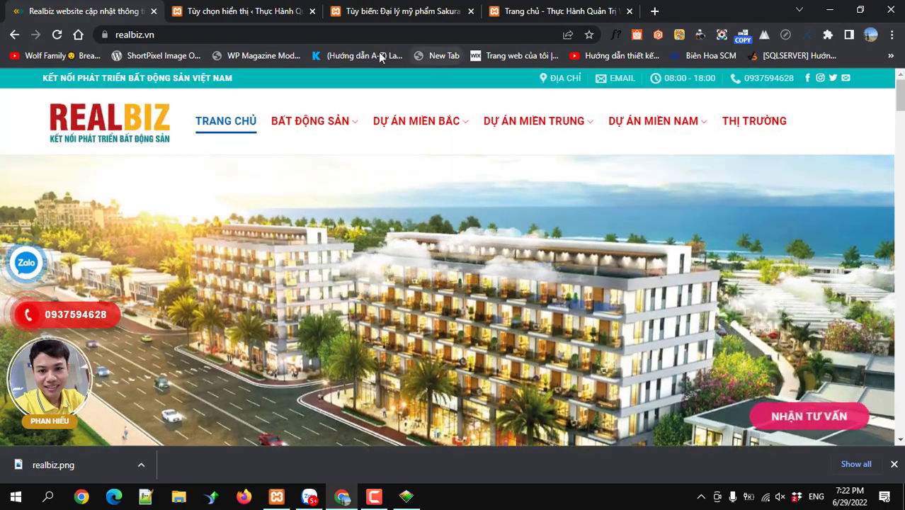
left_click(560, 10)
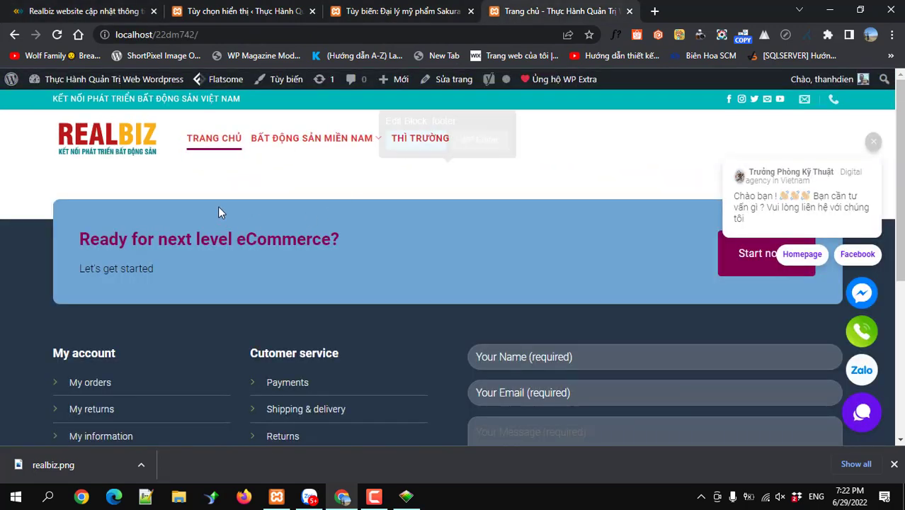
Step: Edit Trang chủ with UX Builder and open the Flatsome Studio library from Add elements
mouse_move(447, 79)
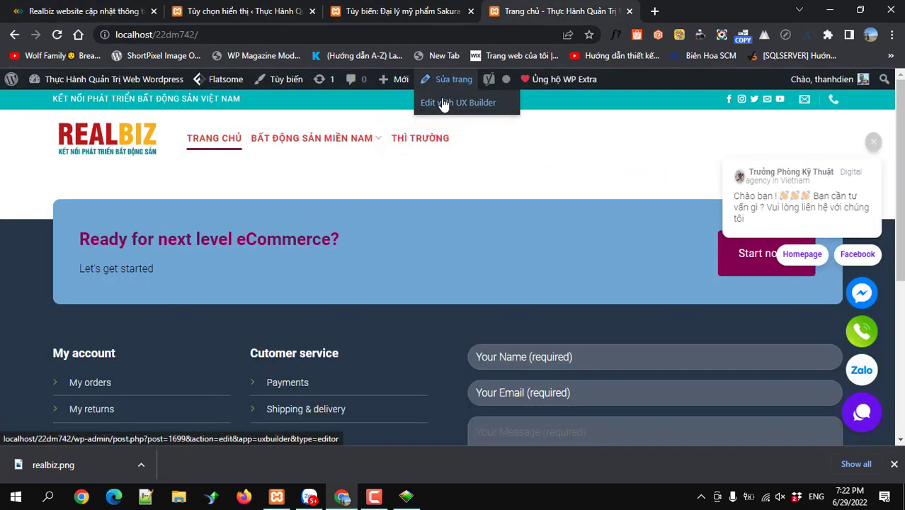
left_click(444, 104)
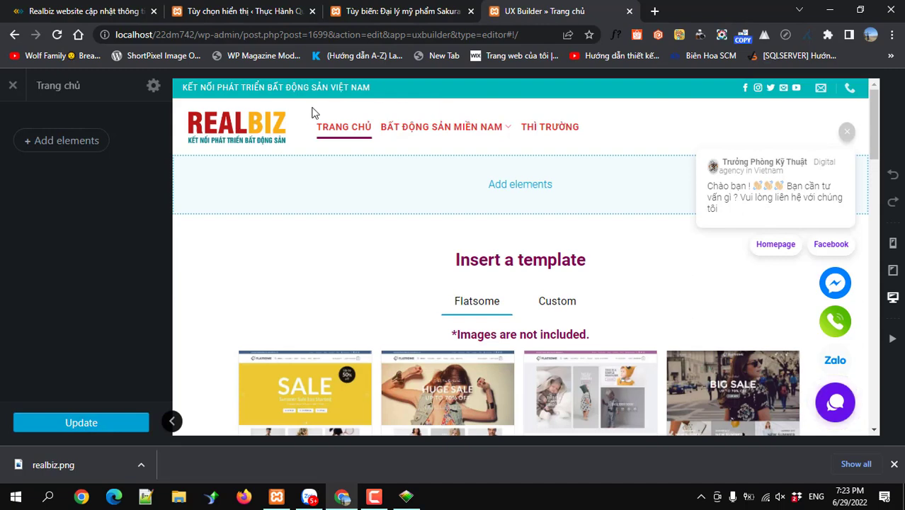
left_click(51, 145)
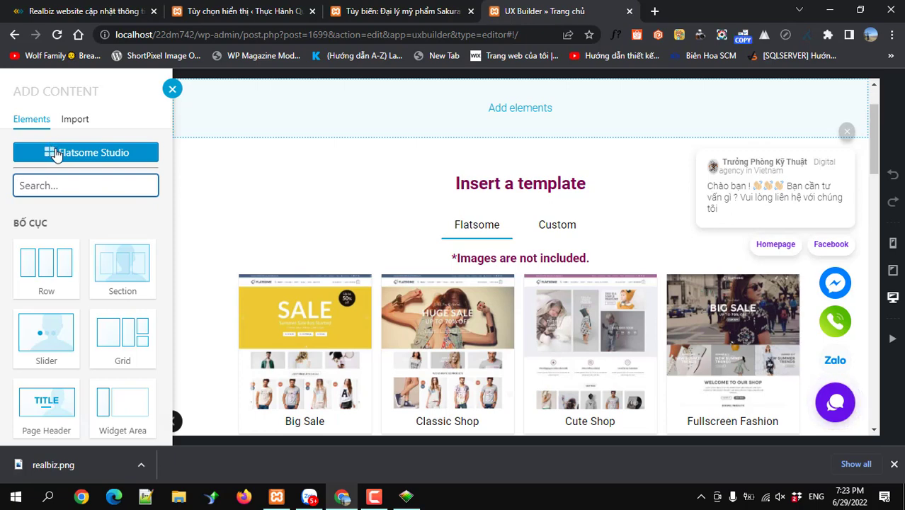
left_click(57, 153)
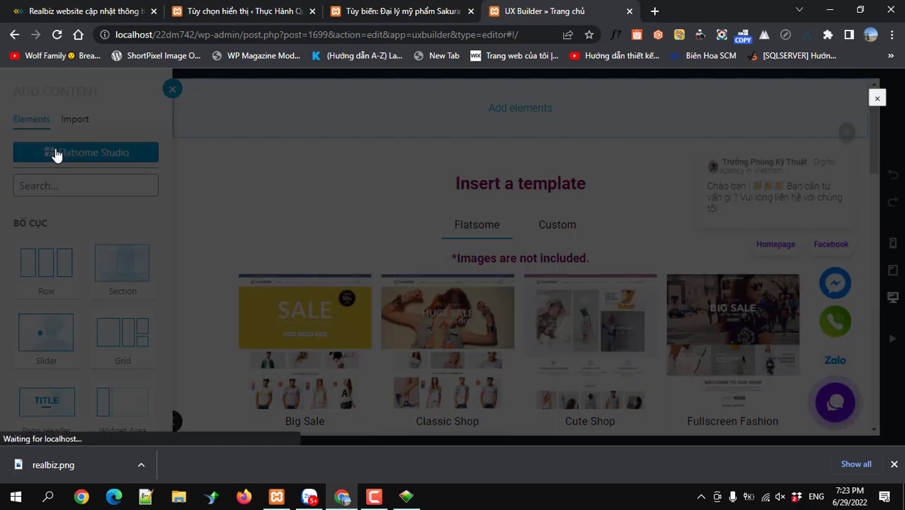
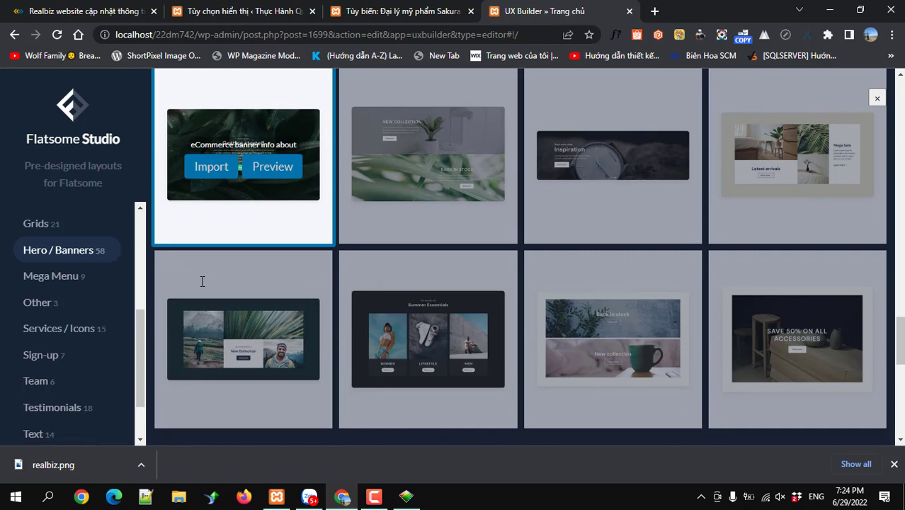
Step: Import the 'eCommerce banner info about' Hero / Banner template with its image
scroll(388, 275, "down", 2)
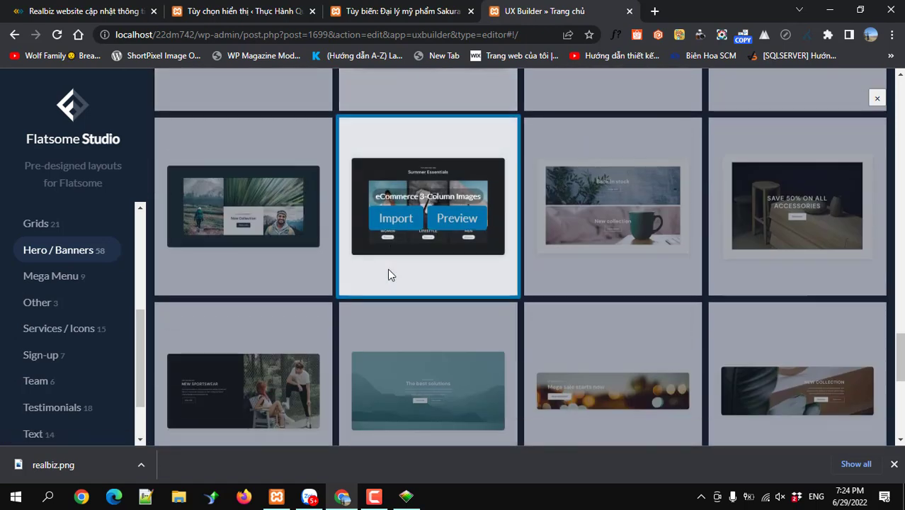
scroll(406, 362, "down", 1)
scroll(527, 339, "down", 8)
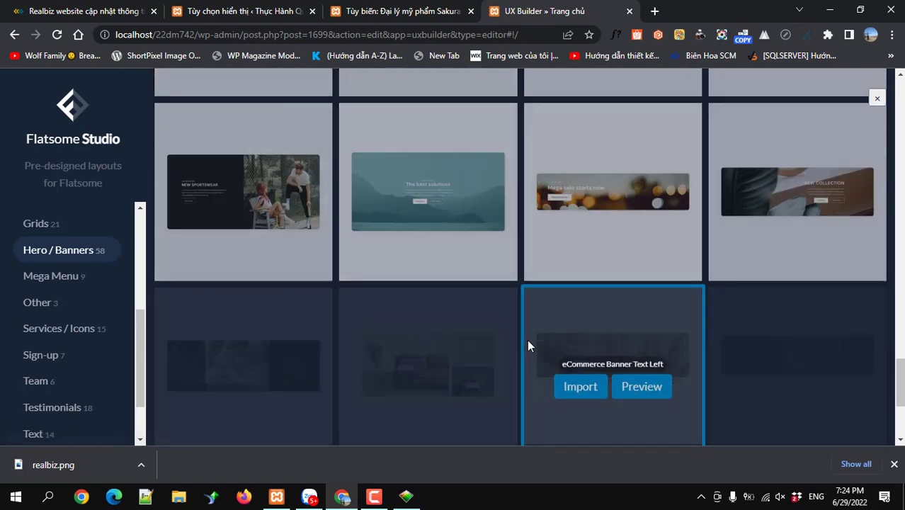
scroll(528, 345, "down", 1)
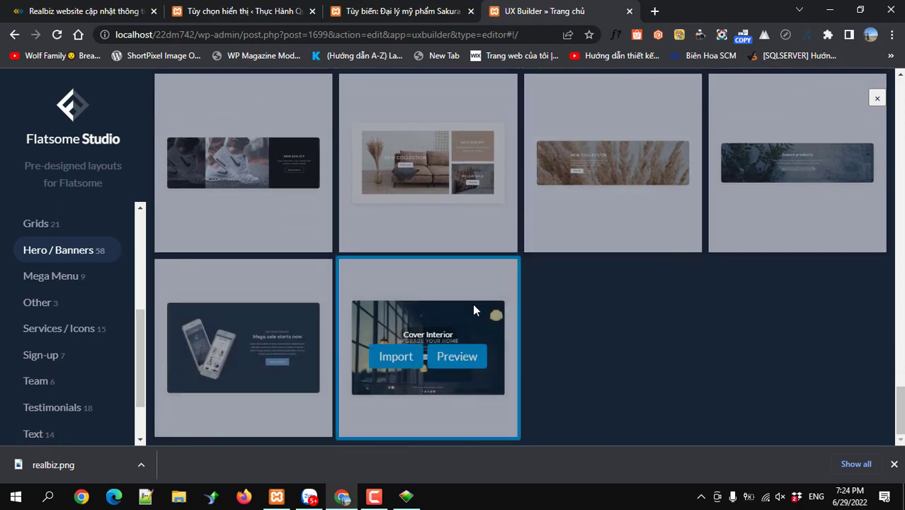
scroll(470, 310, "up", 4)
scroll(470, 309, "down", 3)
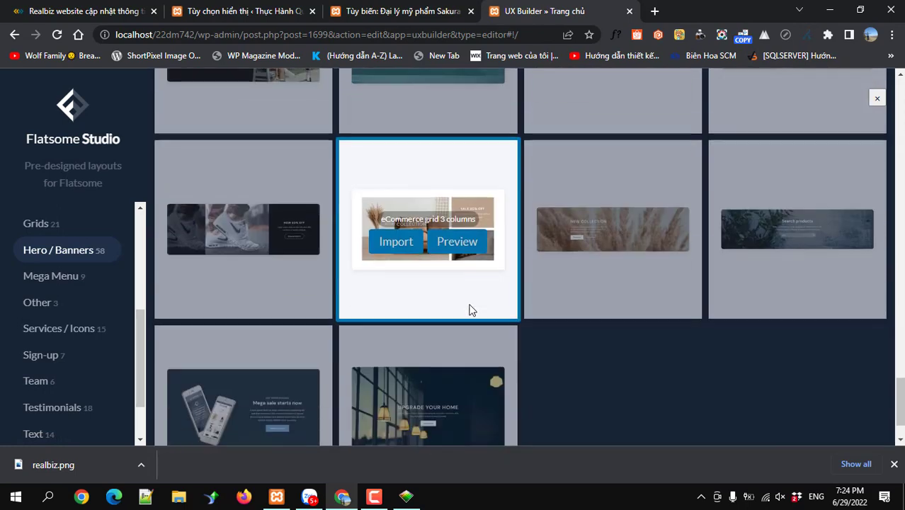
scroll(470, 310, "up", 8)
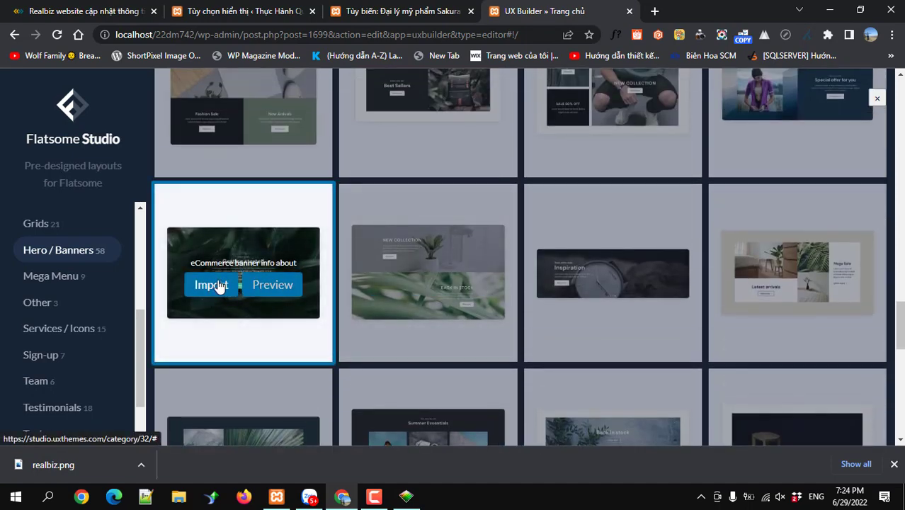
left_click(211, 285)
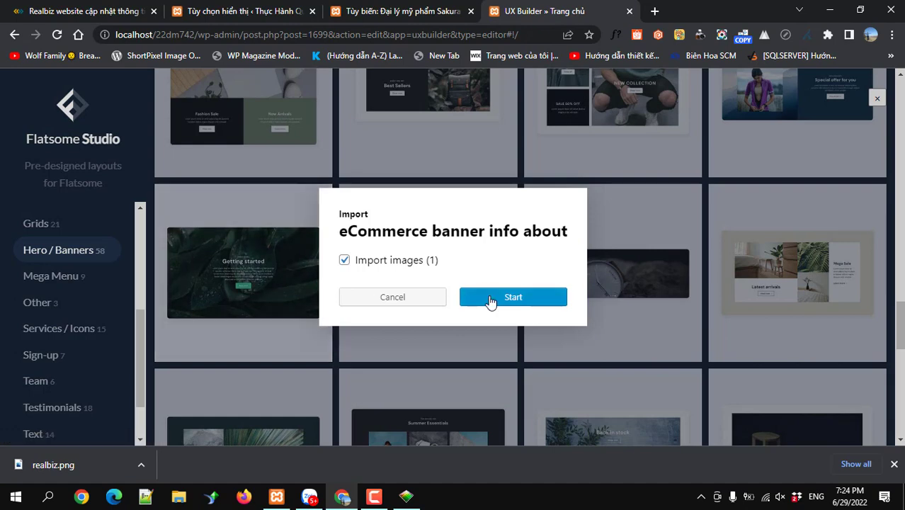
left_click(490, 302)
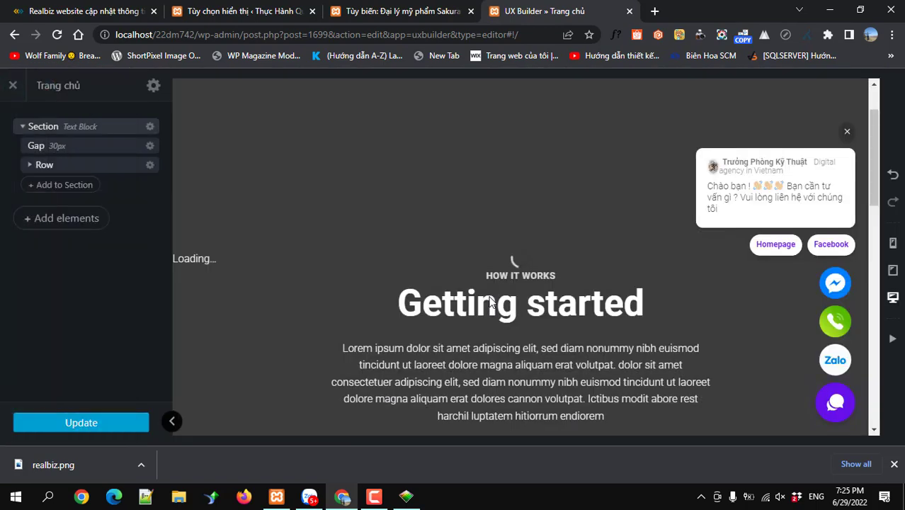
Step: Reduce the Getting started section's minimum height from 900px to 530px
scroll(491, 298, "down", 2)
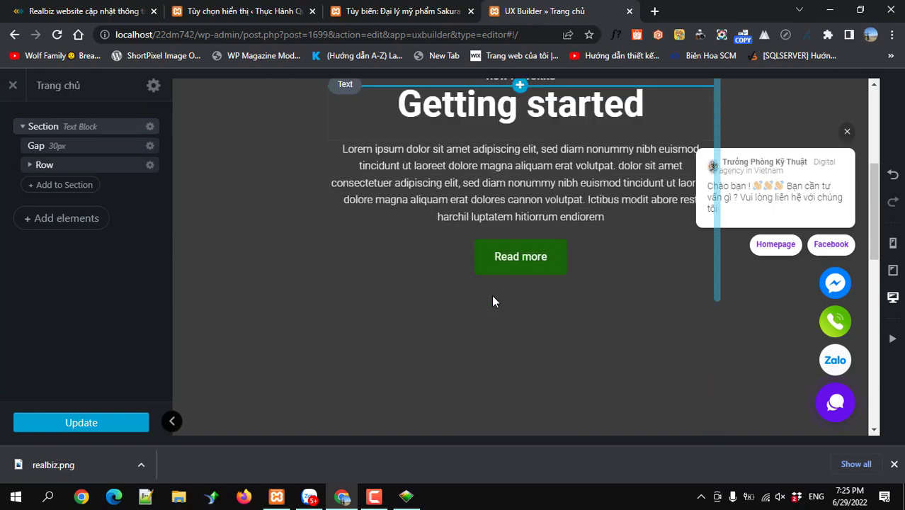
left_click(152, 163)
left_click(149, 126)
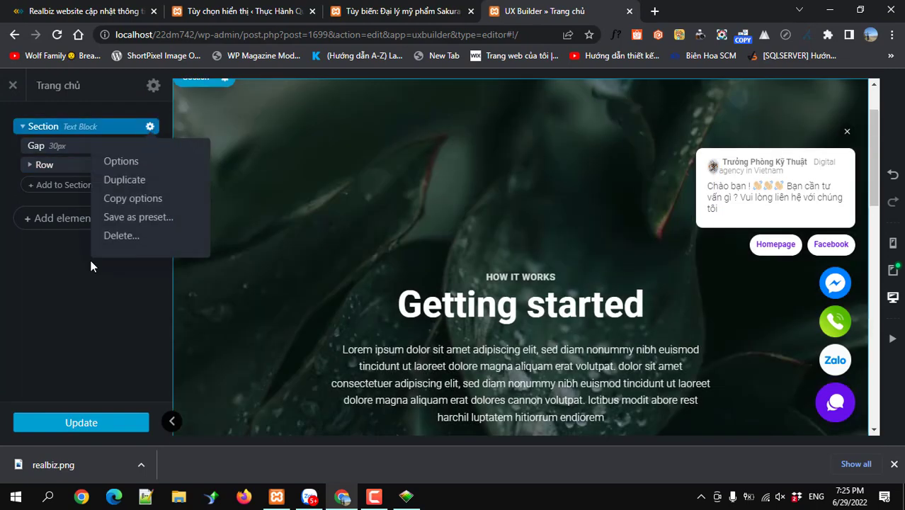
scroll(457, 239, "down", 8)
scroll(458, 239, "up", 9)
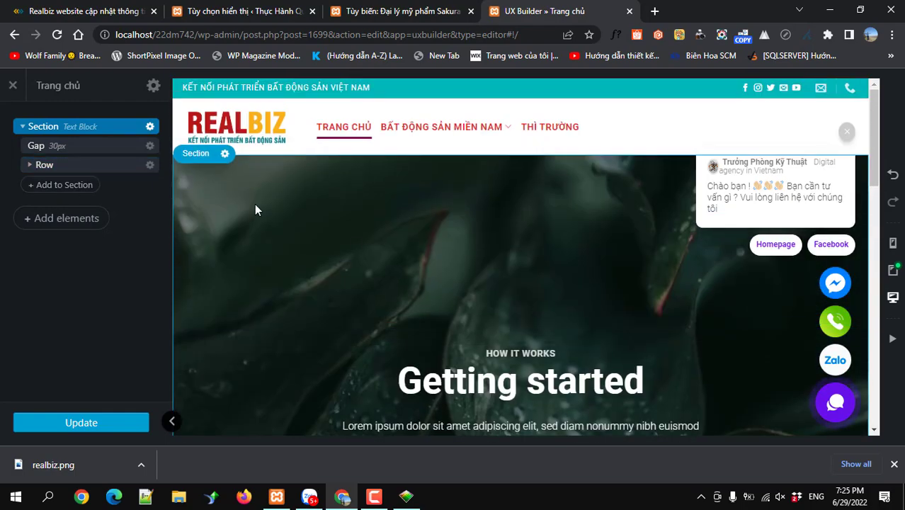
left_click(255, 205)
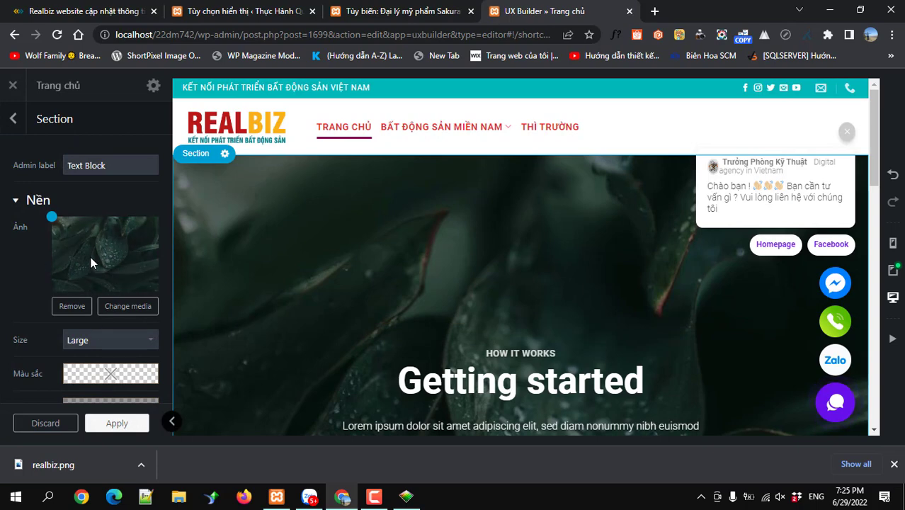
scroll(86, 245, "down", 8)
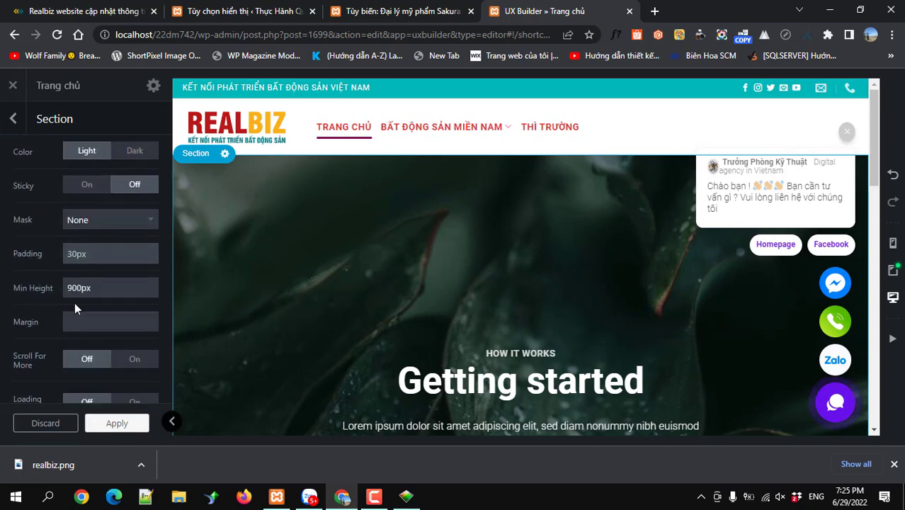
left_click(81, 287)
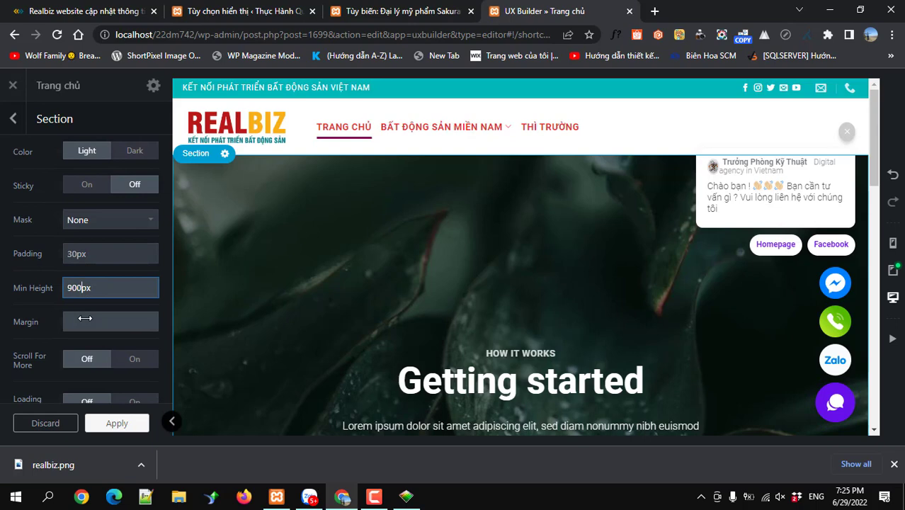
key("BackSpace")
key("BackSpace")
key("BackSpace")
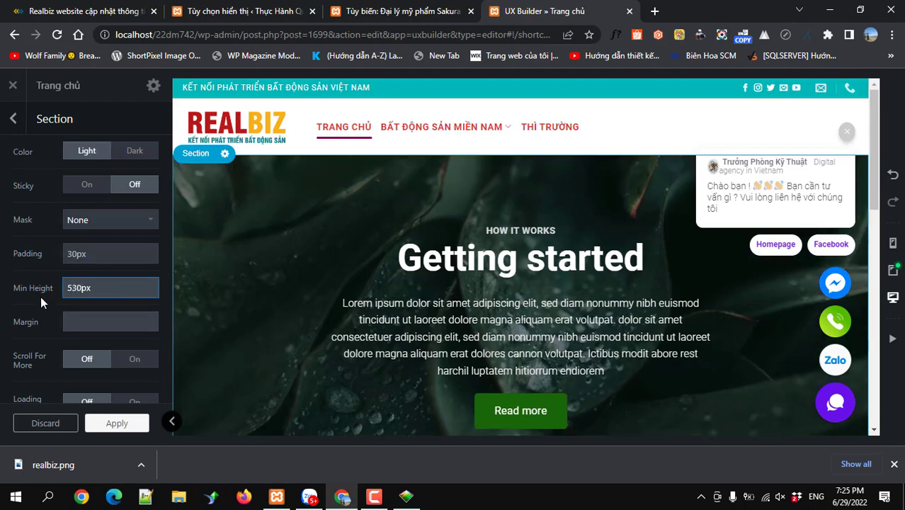
scroll(423, 299, "down", 4)
scroll(424, 299, "up", 2)
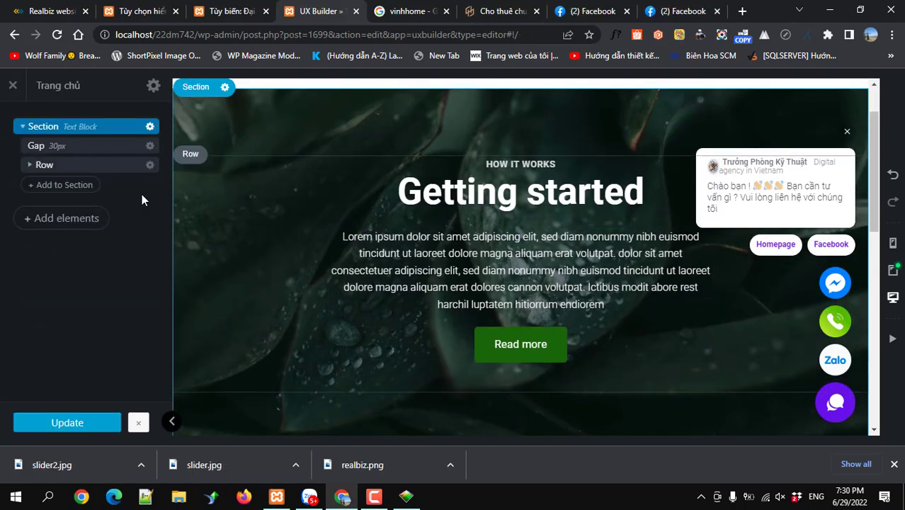
Step: Remove the dark leaf background image from the Getting started section
left_click(149, 126)
left_click(122, 162)
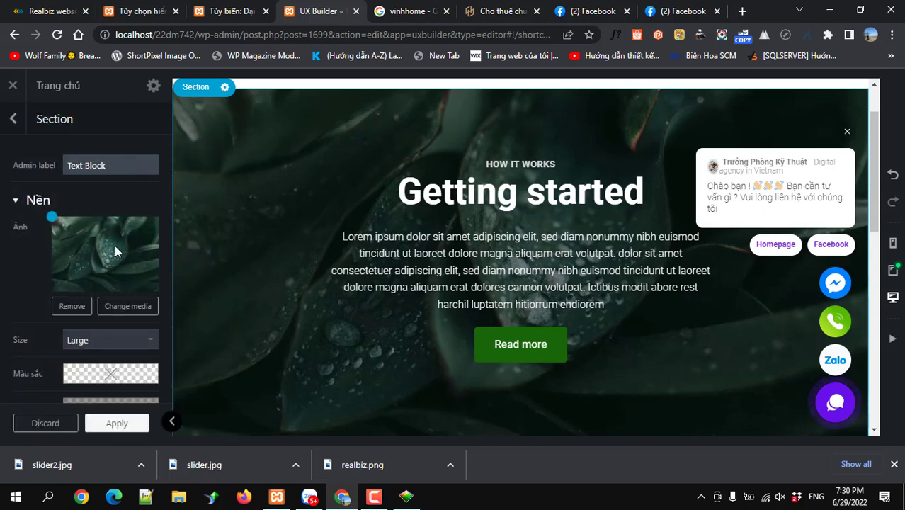
left_click(72, 307)
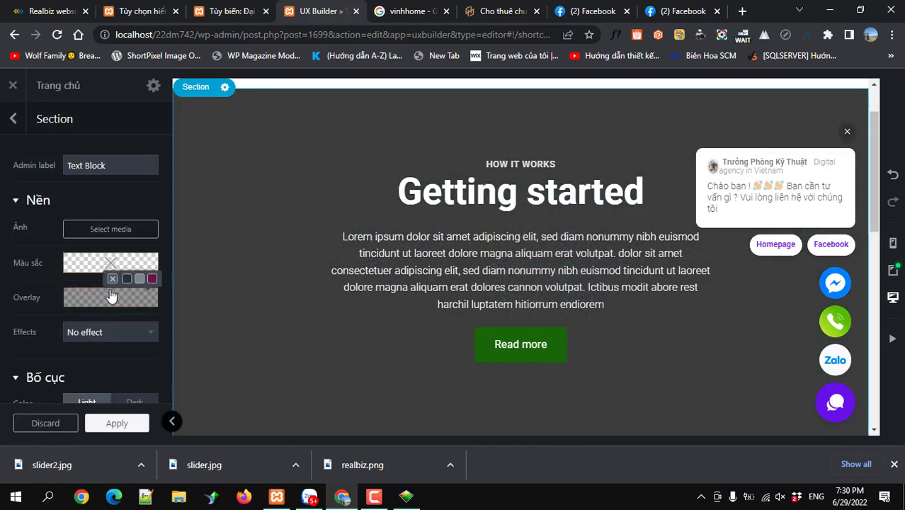
Step: Upload slider.jpg as the section background, apply it and update the page
left_click(109, 230)
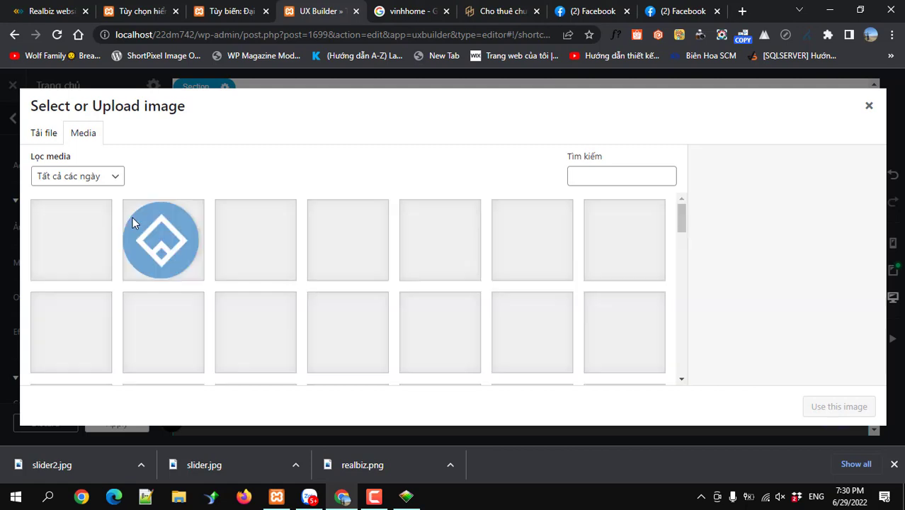
left_click(41, 135)
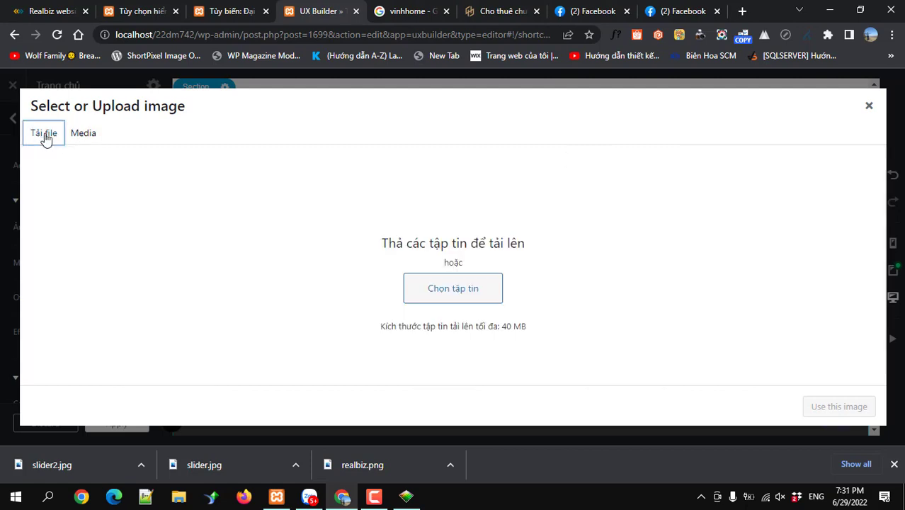
left_click(424, 303)
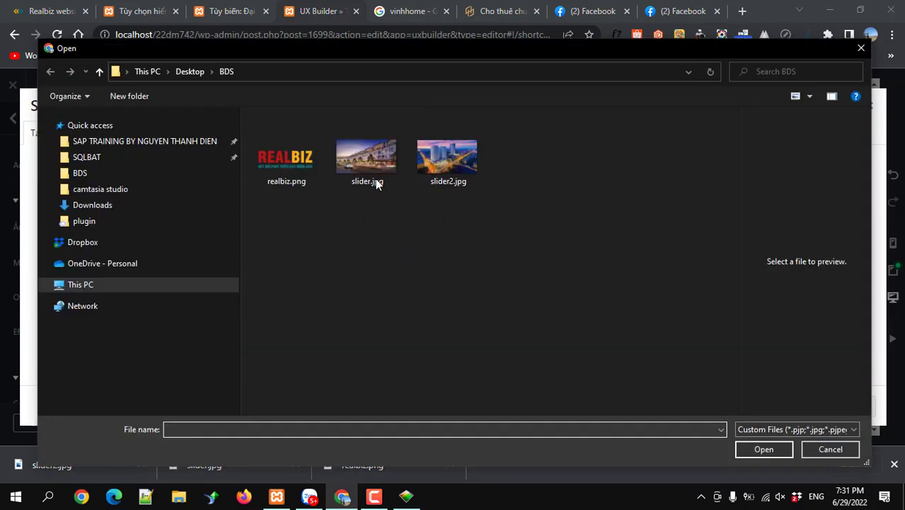
left_click(376, 182)
left_click(763, 449)
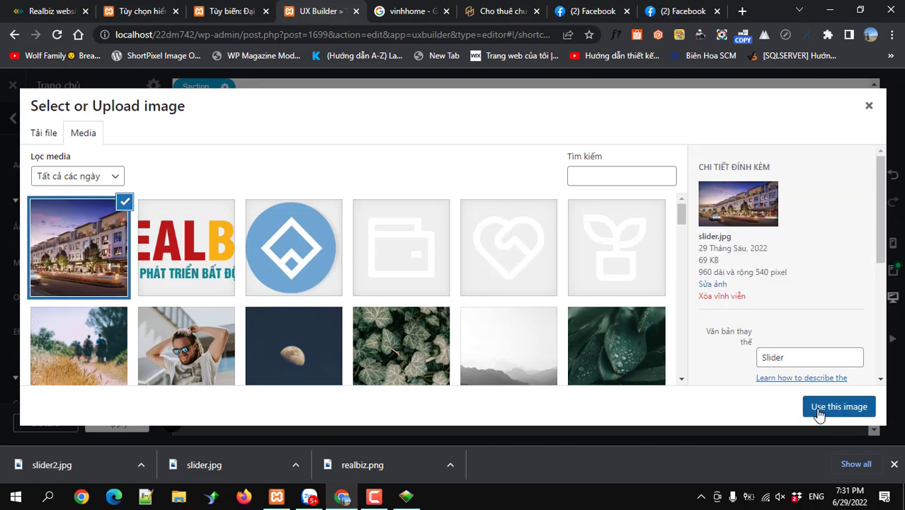
left_click(818, 414)
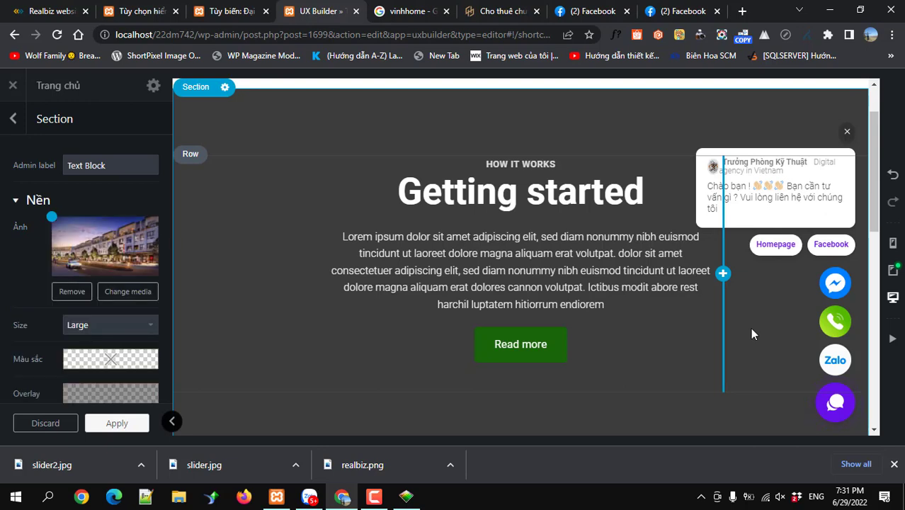
left_click(103, 425)
left_click(105, 425)
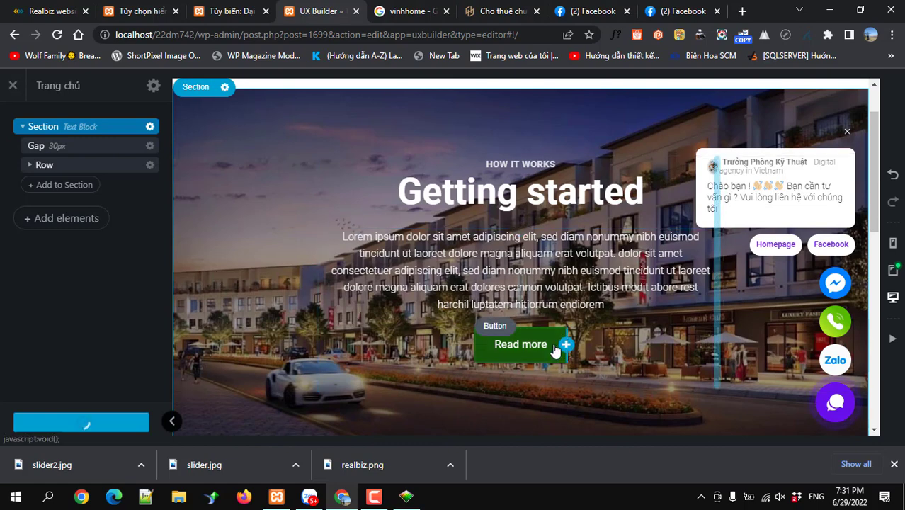
Step: Duplicate the Getting started section below the original
right_click(81, 127)
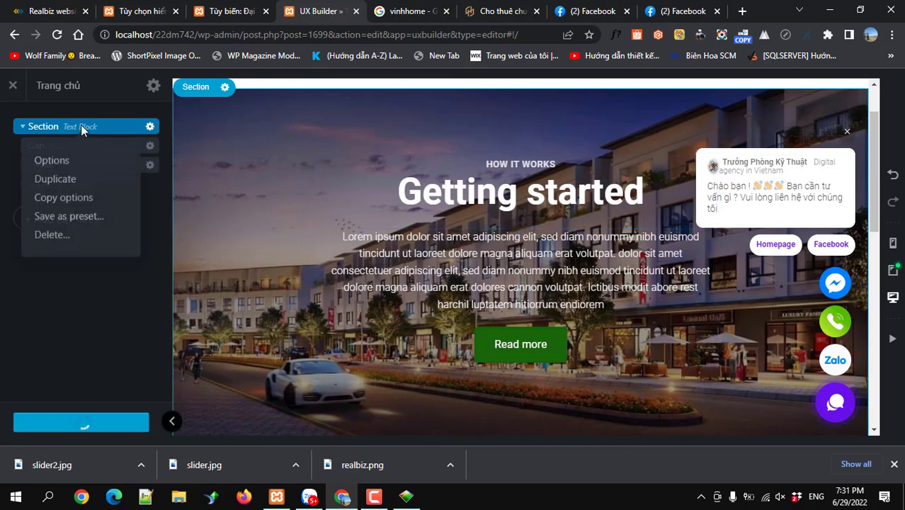
left_click(62, 190)
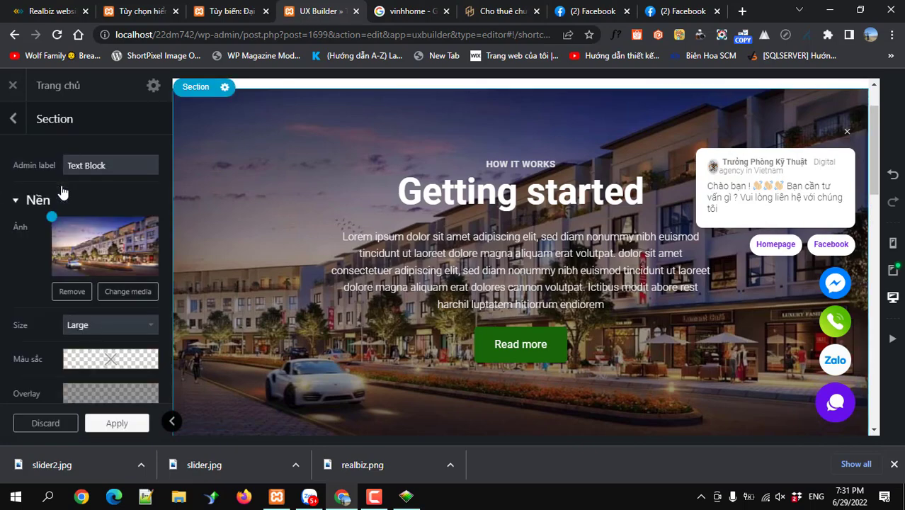
left_click(12, 122)
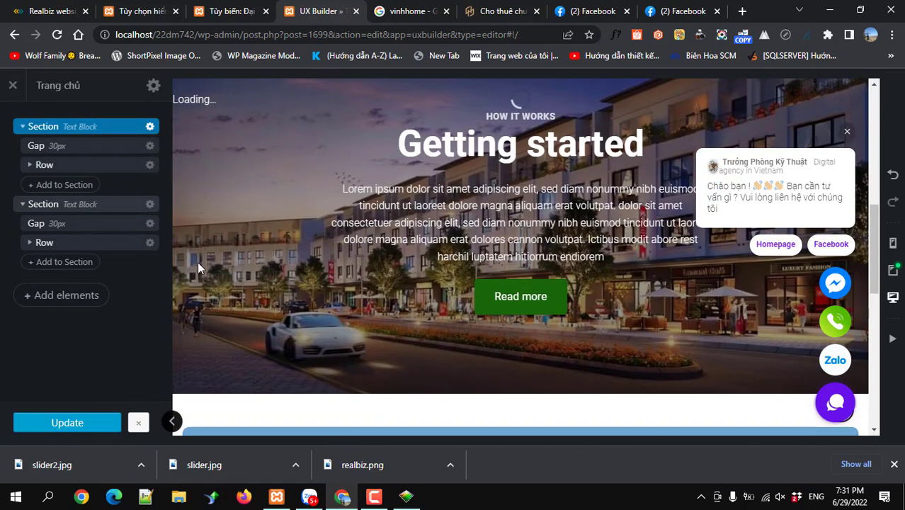
Step: Upload slider2.jpg as the duplicated section's background and apply it
left_click(150, 204)
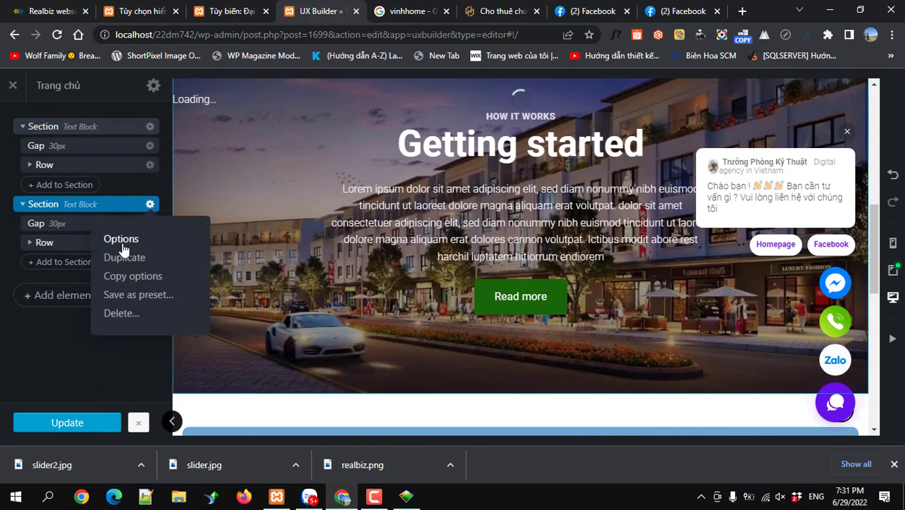
left_click(121, 240)
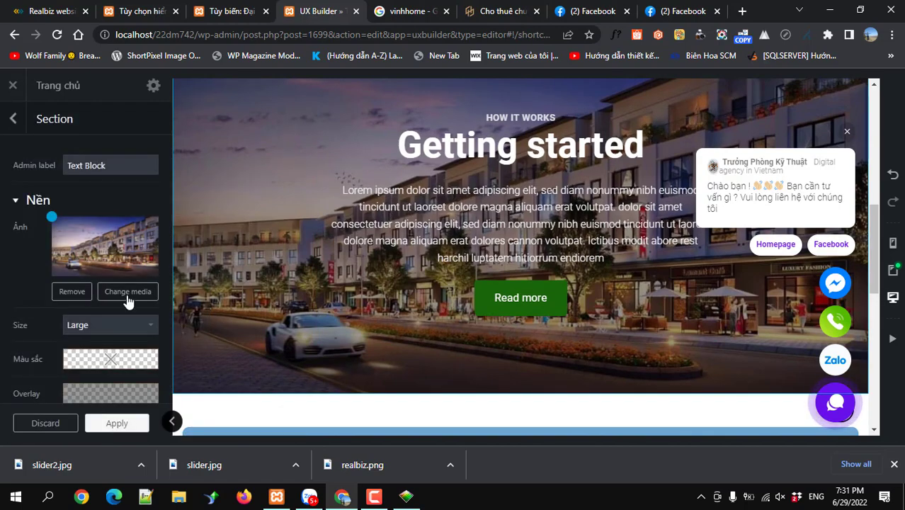
left_click(126, 293)
left_click(47, 137)
left_click(428, 292)
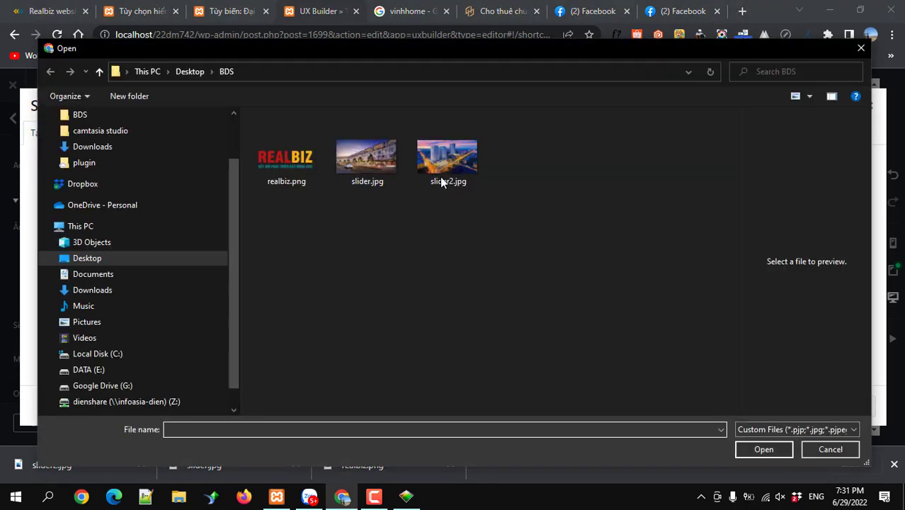
left_click(439, 176)
left_click(762, 449)
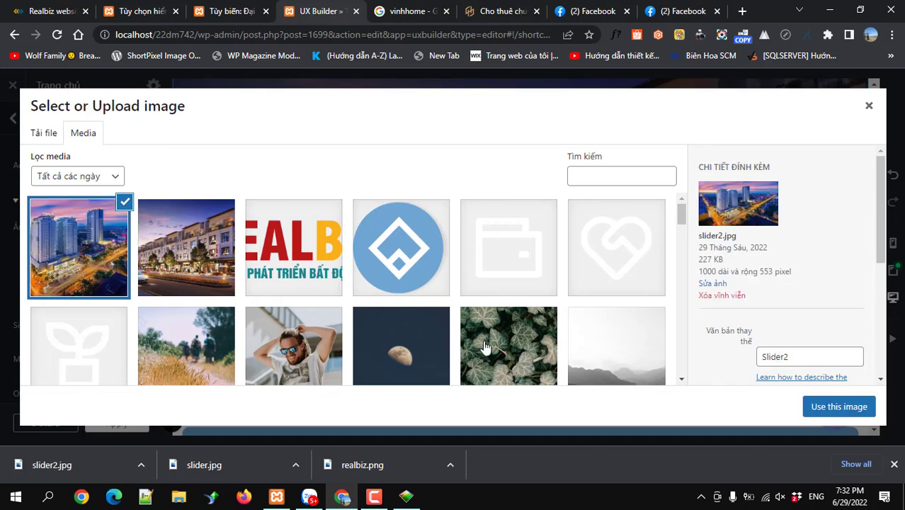
left_click(816, 405)
scroll(333, 309, "down", 5)
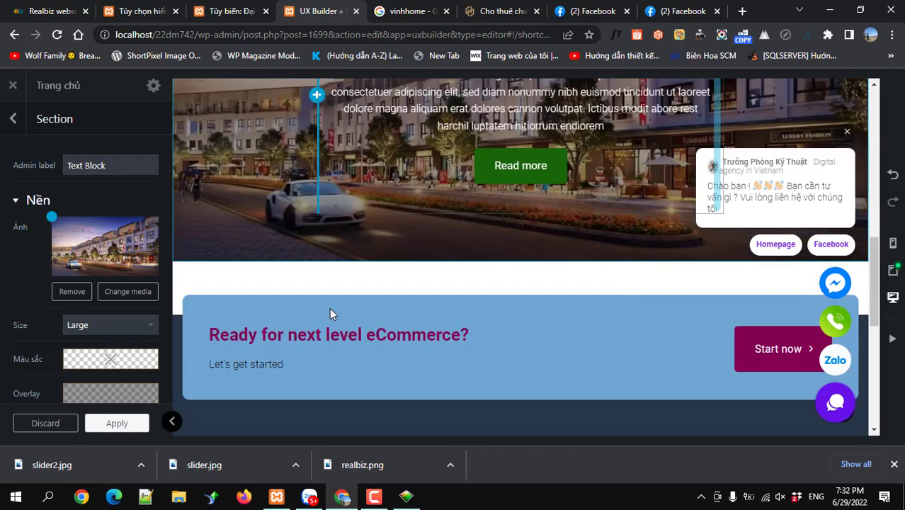
scroll(330, 307, "up", 4)
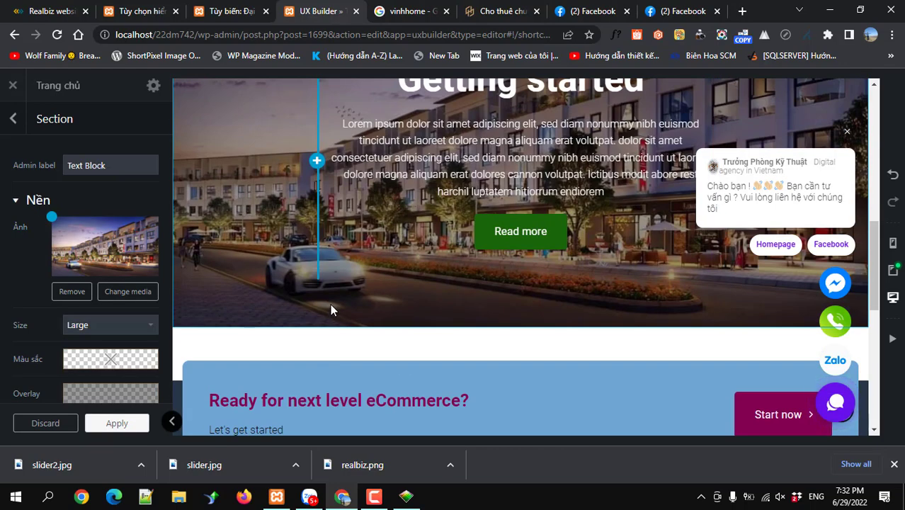
scroll(330, 307, "up", 1)
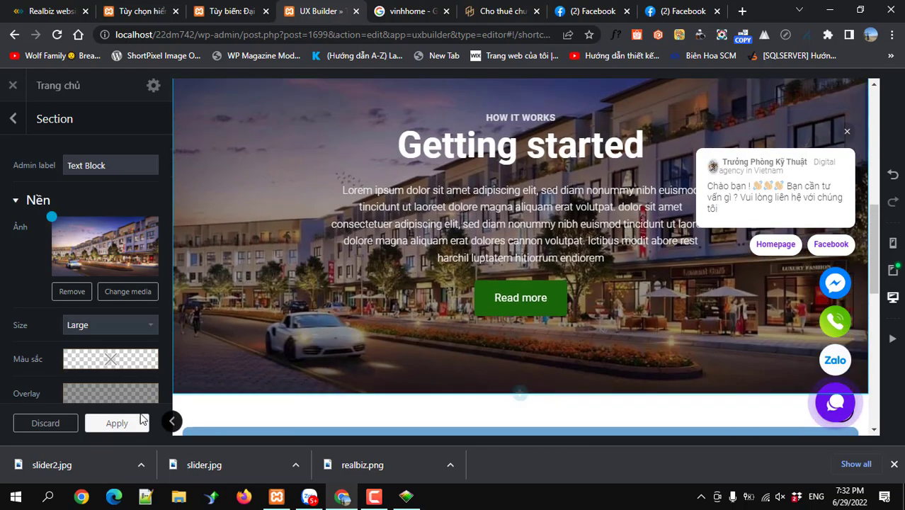
left_click(116, 425)
Step: Save the page, then add a Slider element and move it to the page top
left_click(115, 425)
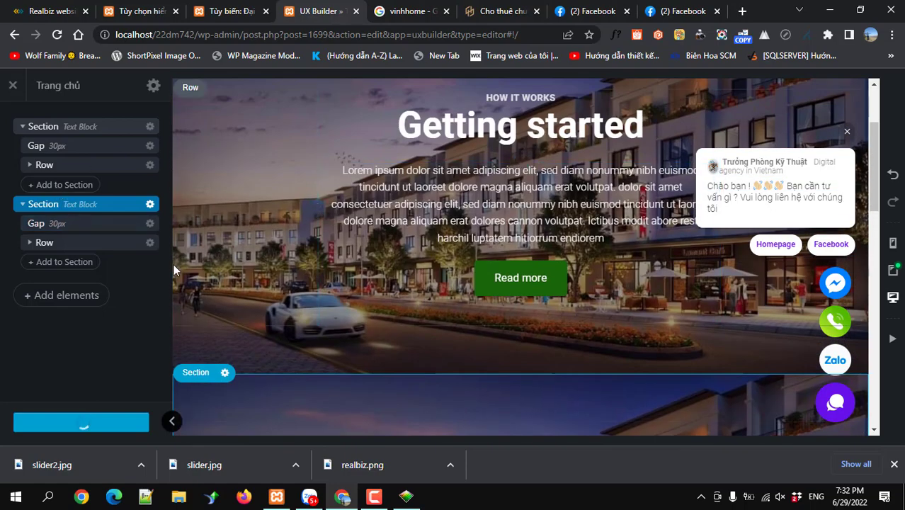
scroll(501, 300, "down", 3)
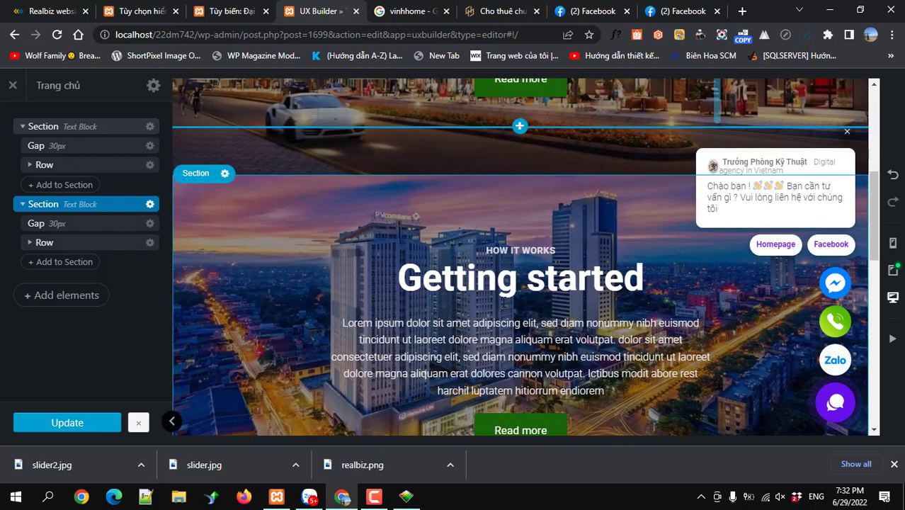
scroll(503, 306, "down", 2)
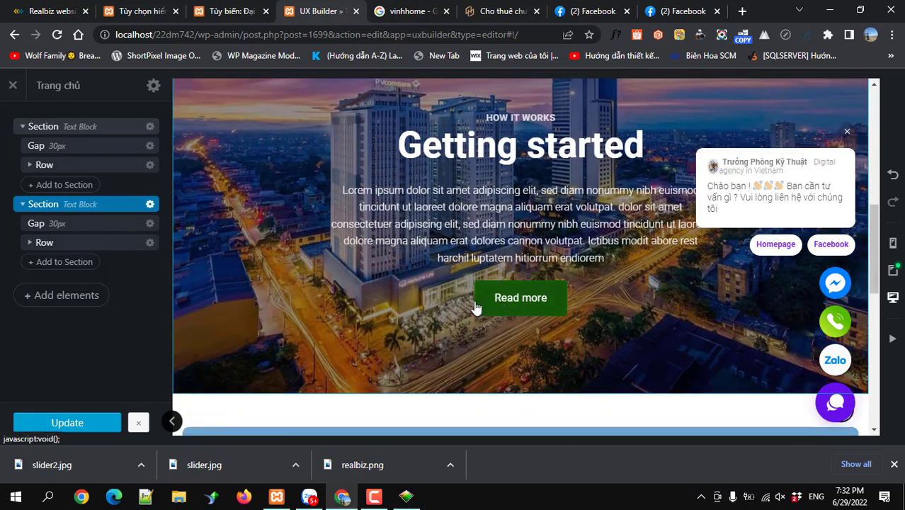
left_click(76, 298)
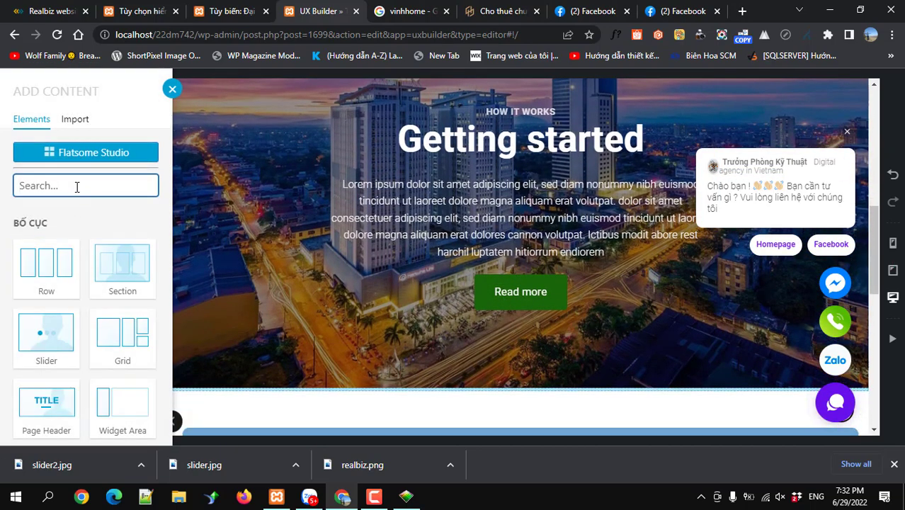
type("slic")
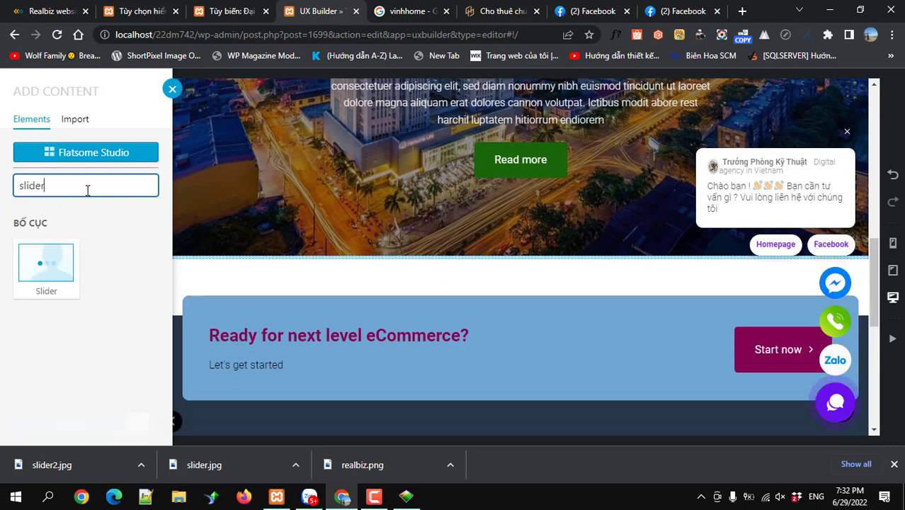
left_click(37, 286)
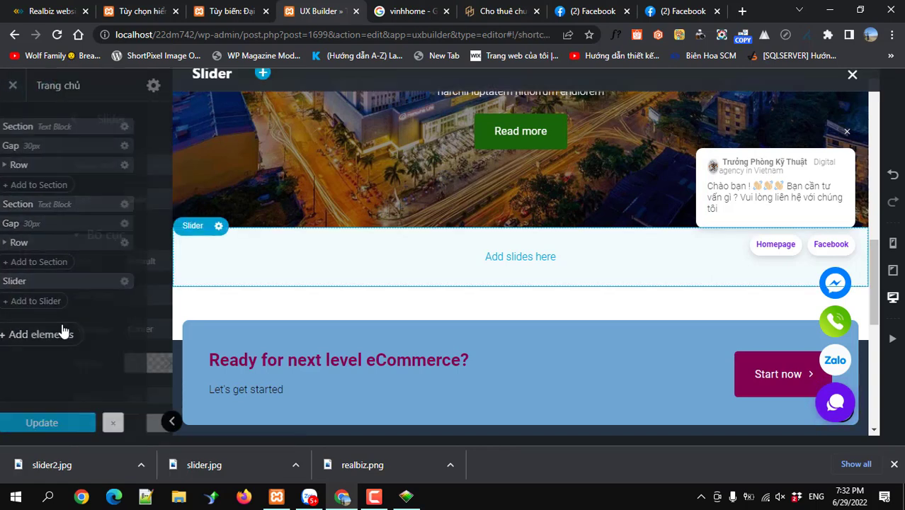
left_click(112, 424)
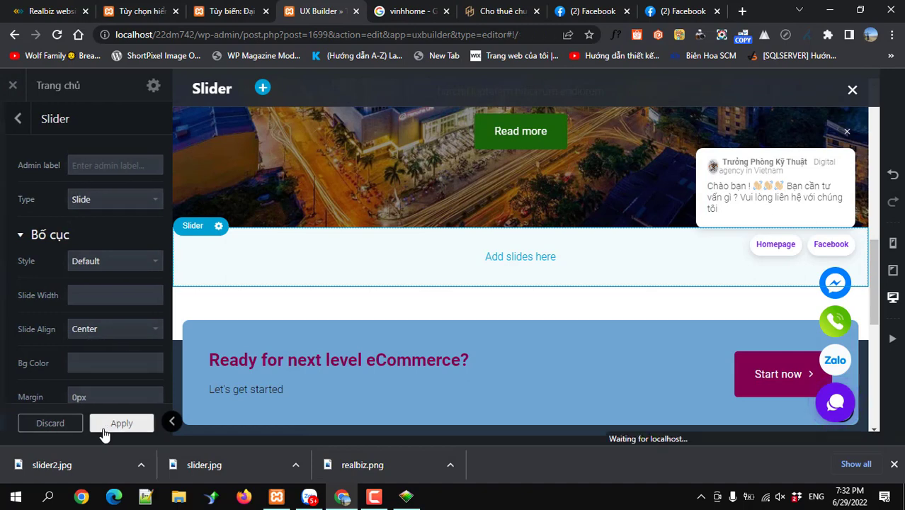
left_click_drag(60, 283, 2, 149)
Step: Set the two Getting started sections' admin labels to 'slider 1' and 'slider 2'
left_click(61, 172)
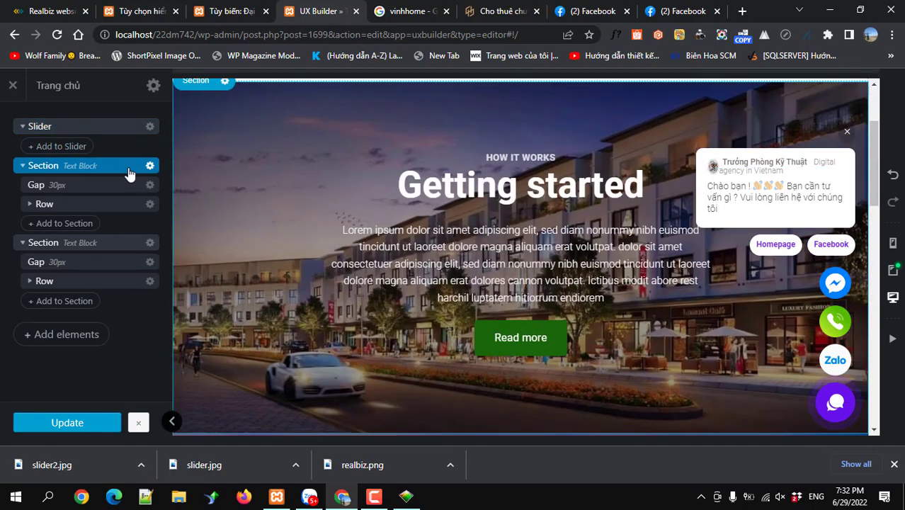
left_click(149, 165)
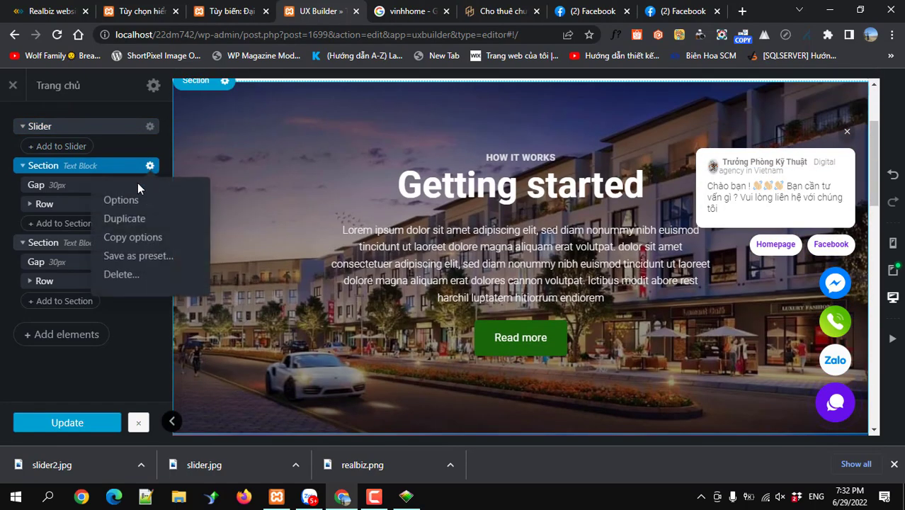
left_click(126, 202)
left_click_drag(109, 165, 30, 170)
type("slider 1")
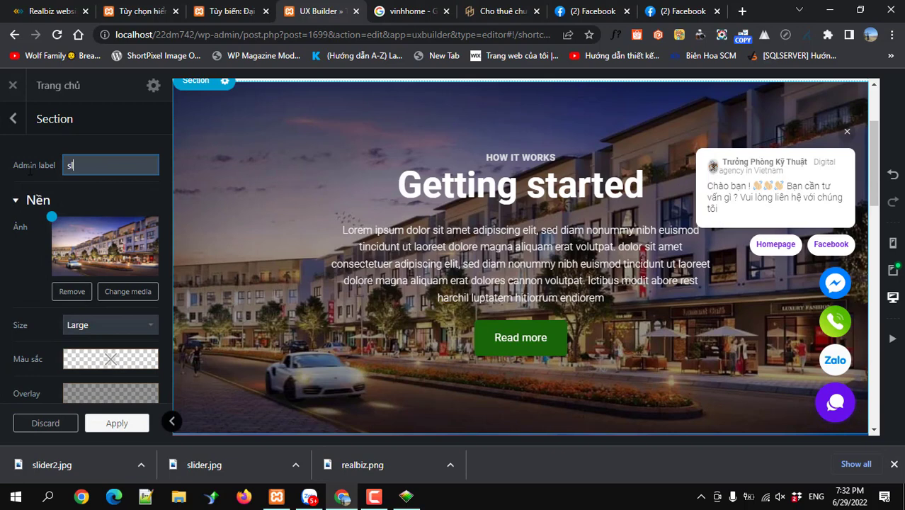
left_click(116, 423)
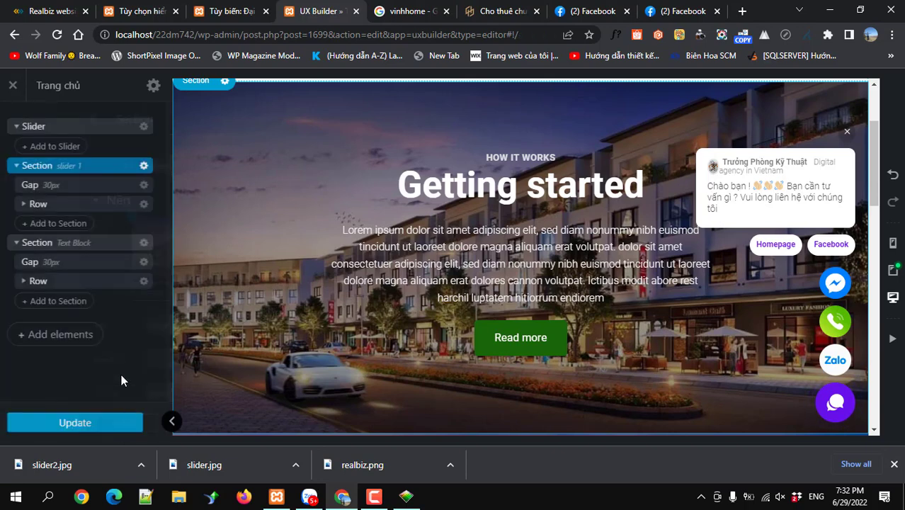
left_click(149, 243)
left_click(118, 277)
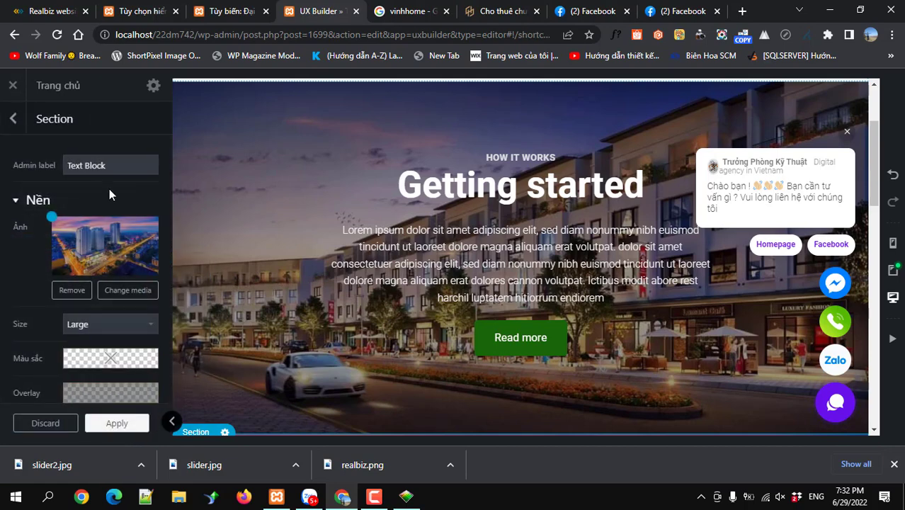
triple_click(106, 165)
type("slider 2")
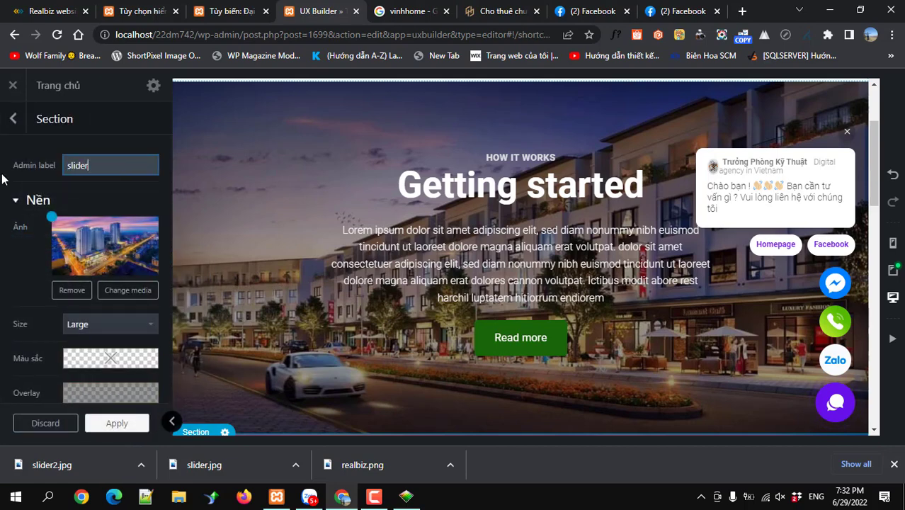
left_click(117, 423)
Step: Move sections slider 1 and slider 2 into the Slider and save the page
left_click(36, 129)
left_click(23, 126)
left_click(22, 127)
left_click(23, 127)
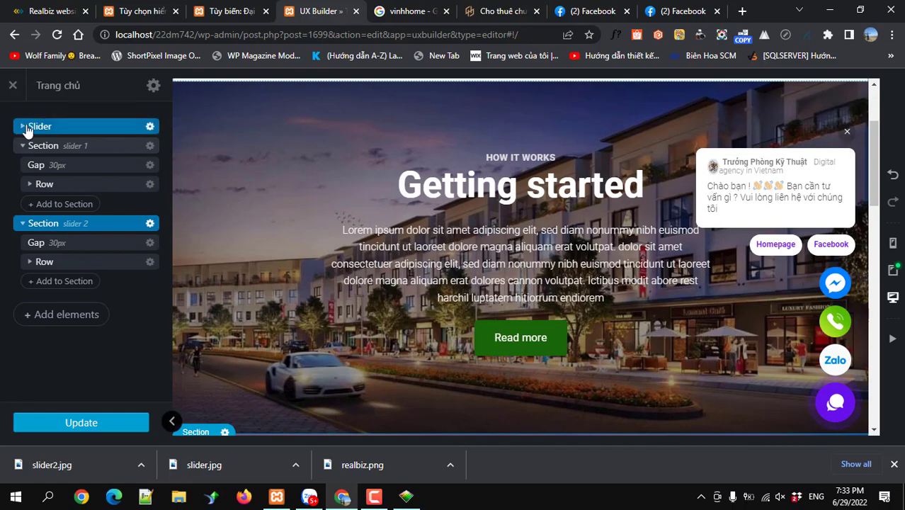
left_click(23, 127)
left_click_drag(48, 169, 68, 141)
left_click_drag(68, 178, 305, 239)
scroll(476, 283, "up", 2)
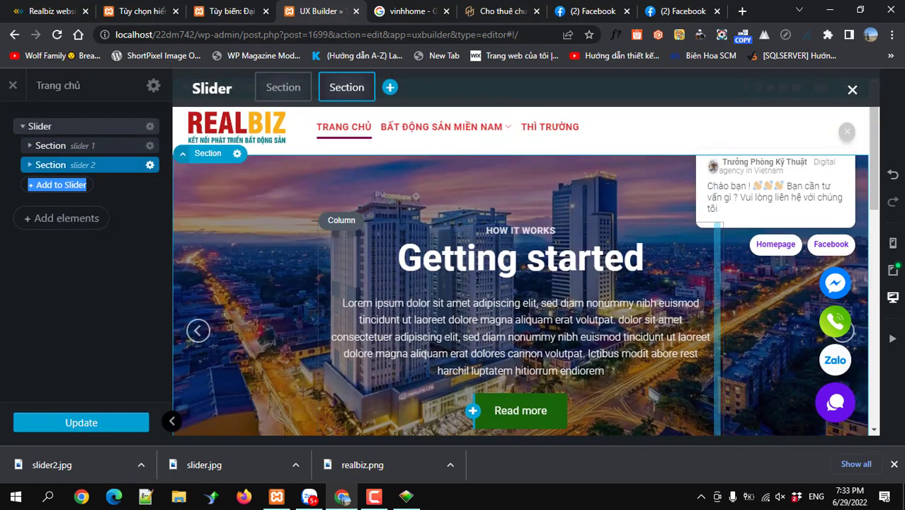
left_click(91, 424)
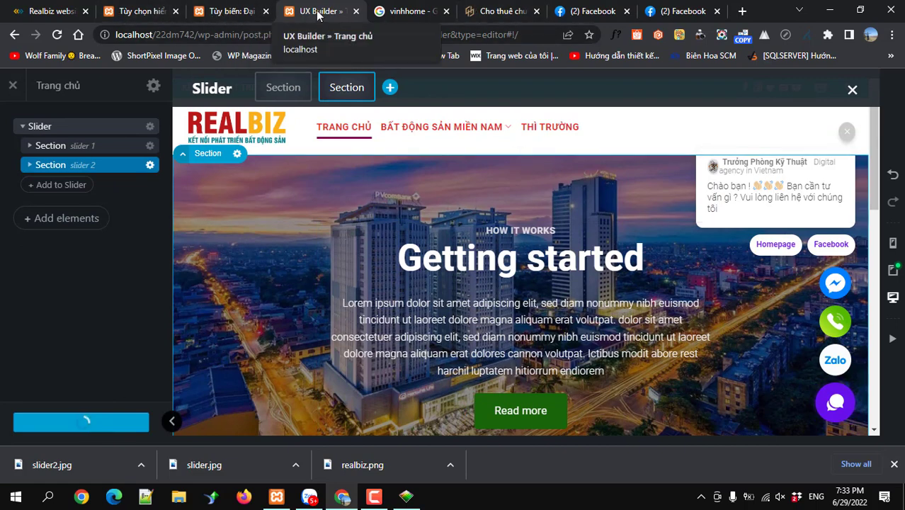
left_click(138, 10)
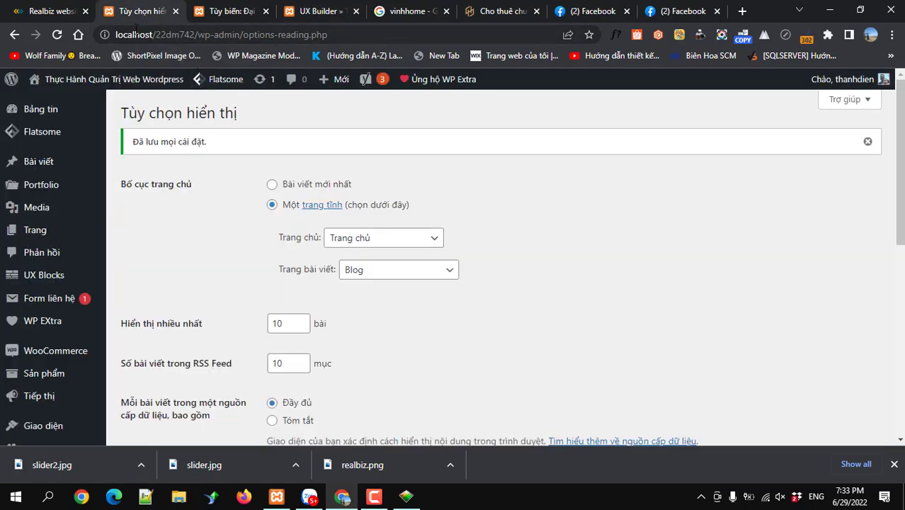
Step: Load localhost/22dm742/ in a browser tab and close the vinhhome tab
left_click_drag(199, 34, 71, 46)
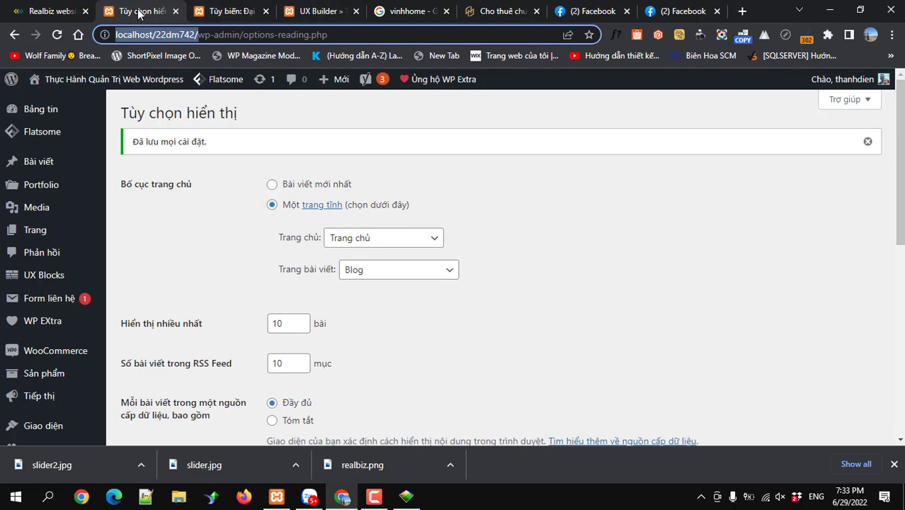
left_click(226, 12)
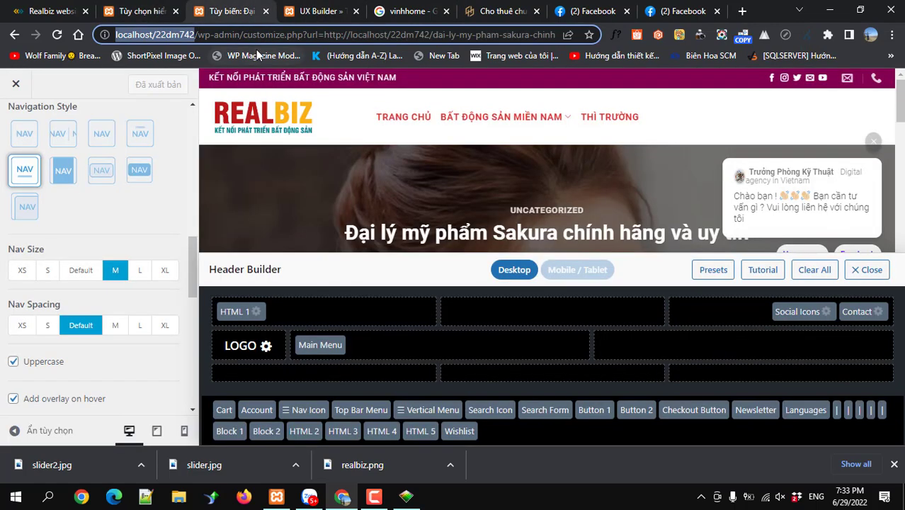
left_click(265, 34)
key("ctrl+a")
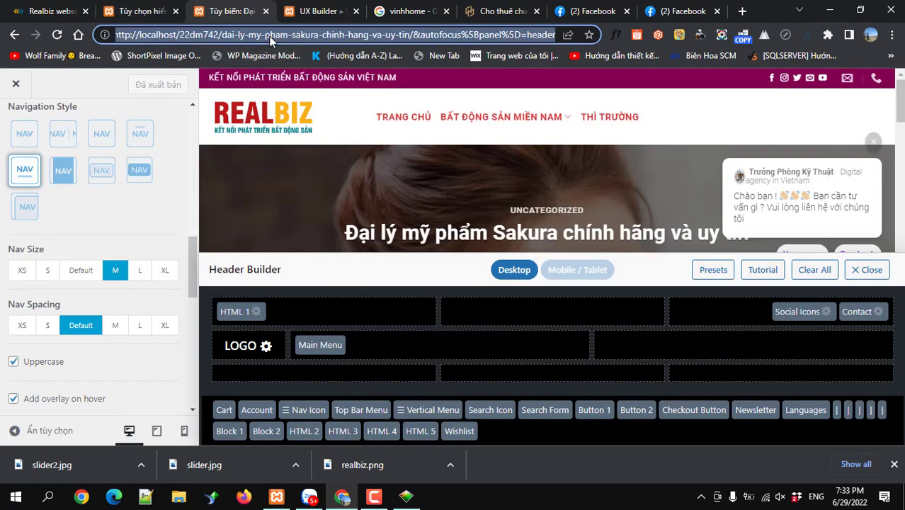
type("localhost/22dm742/")
key("Return")
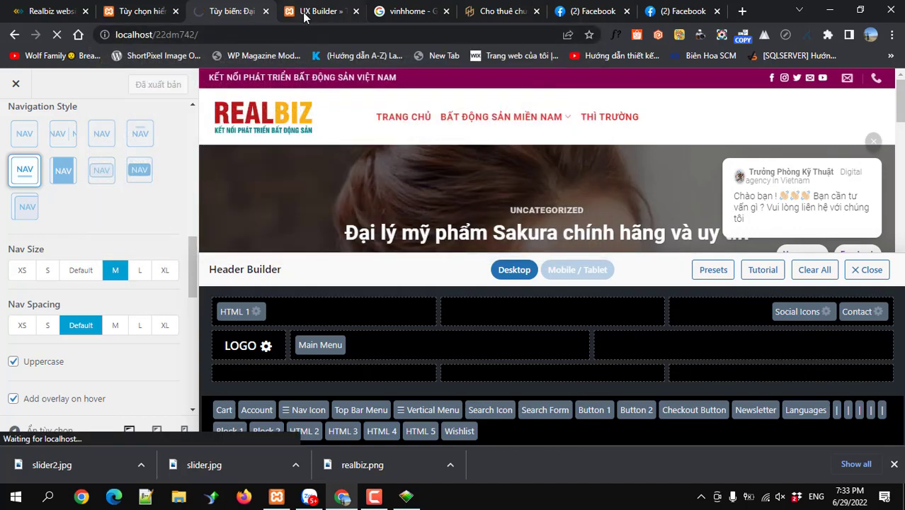
left_click(305, 14)
left_click(446, 12)
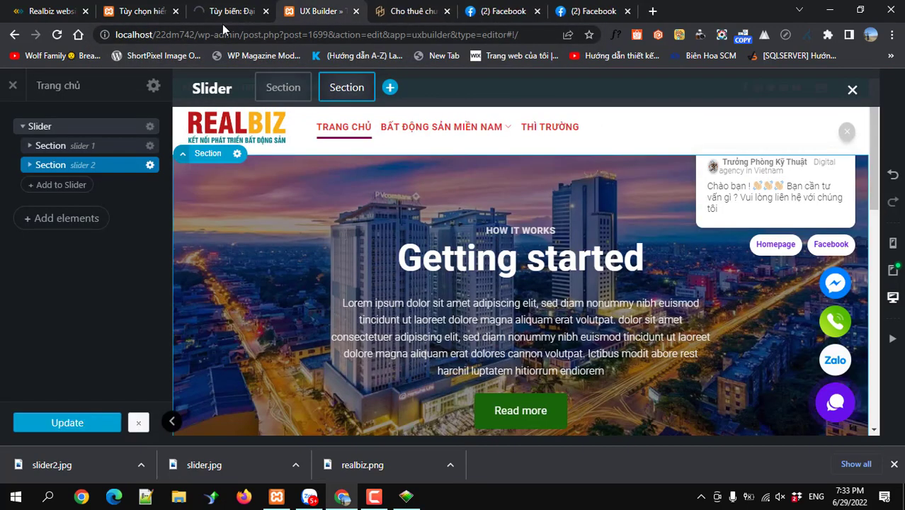
left_click(227, 11)
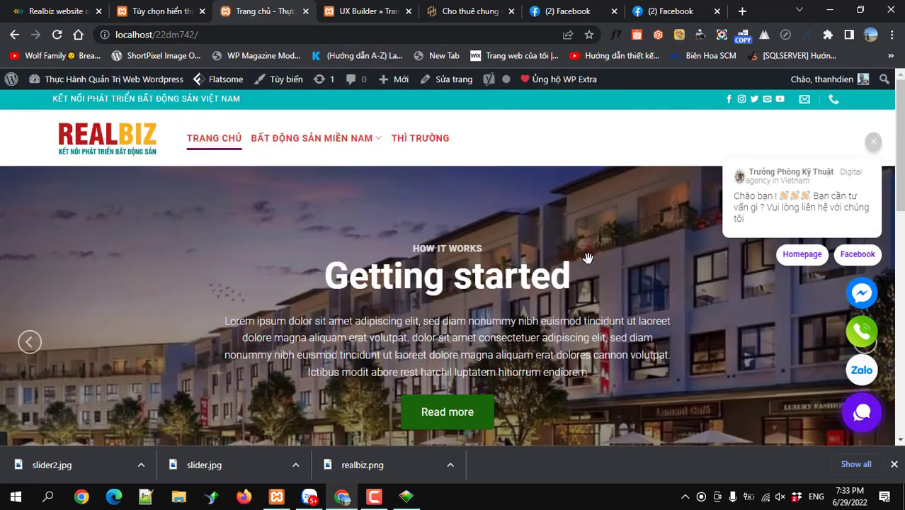
Step: Flip through the homepage hero slides, ending on the city Getting started slide
scroll(586, 256, "down", 3)
scroll(586, 255, "up", 2)
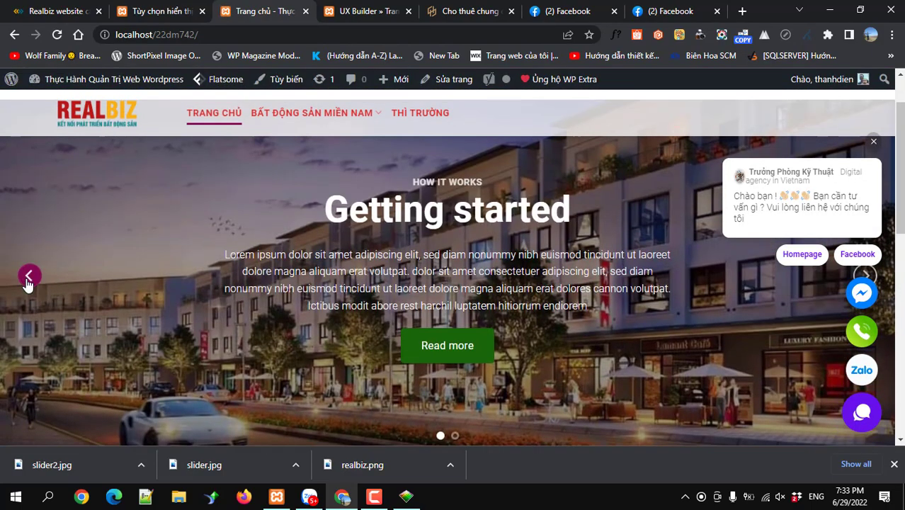
left_click(27, 281)
left_click(28, 281)
scroll(204, 287, "up", 1)
scroll(203, 287, "down", 3)
scroll(203, 288, "up", 2)
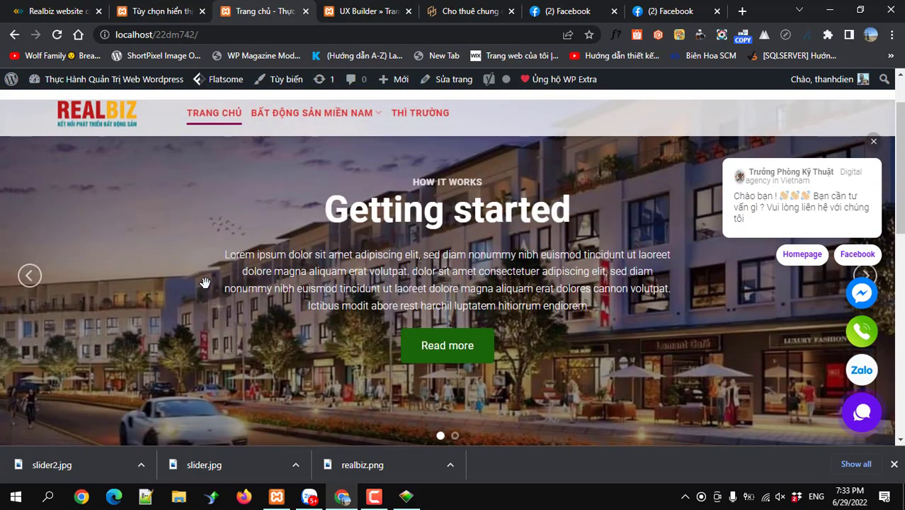
left_click(30, 277)
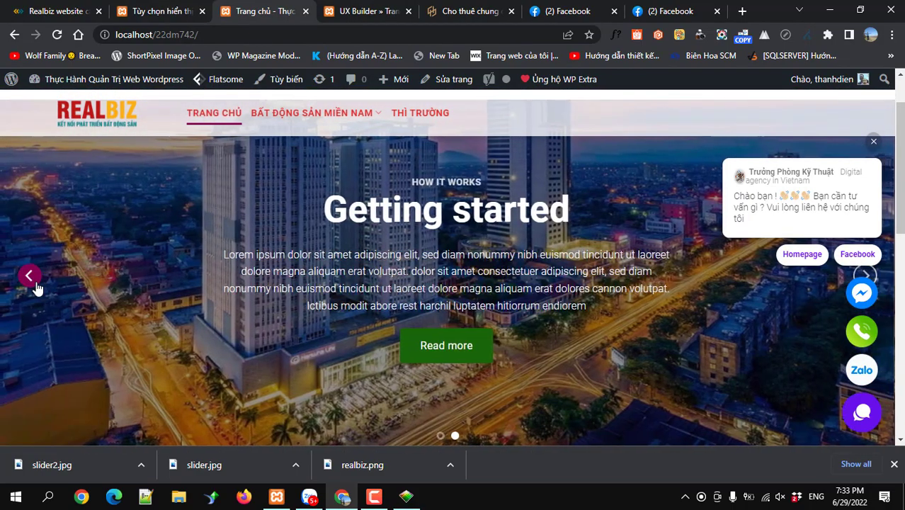
left_click(33, 286)
left_click(36, 288)
left_click(32, 287)
left_click(33, 287)
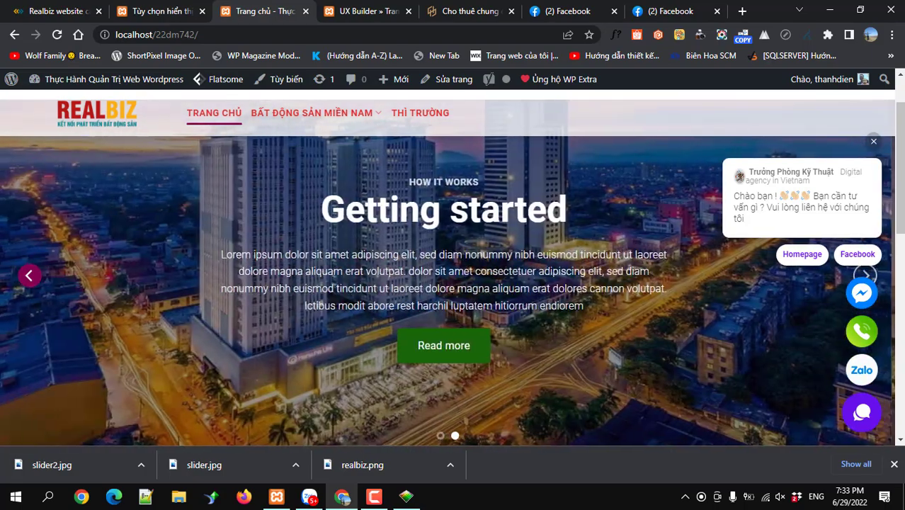
scroll(323, 234, "down", 3)
scroll(323, 229, "up", 5)
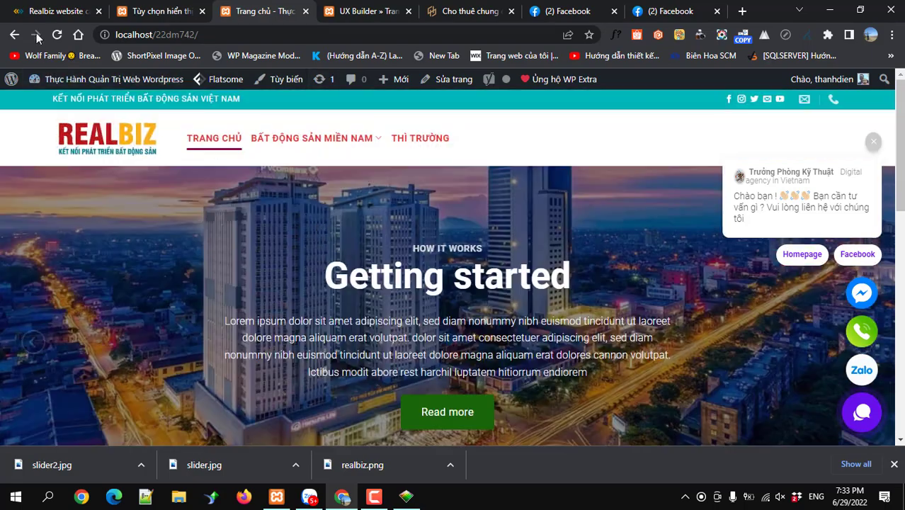
Step: Browse the Realbiz.vn project listings and Dự Án Miền Nam menu, then return to UX Builder
left_click(47, 11)
scroll(369, 233, "down", 5)
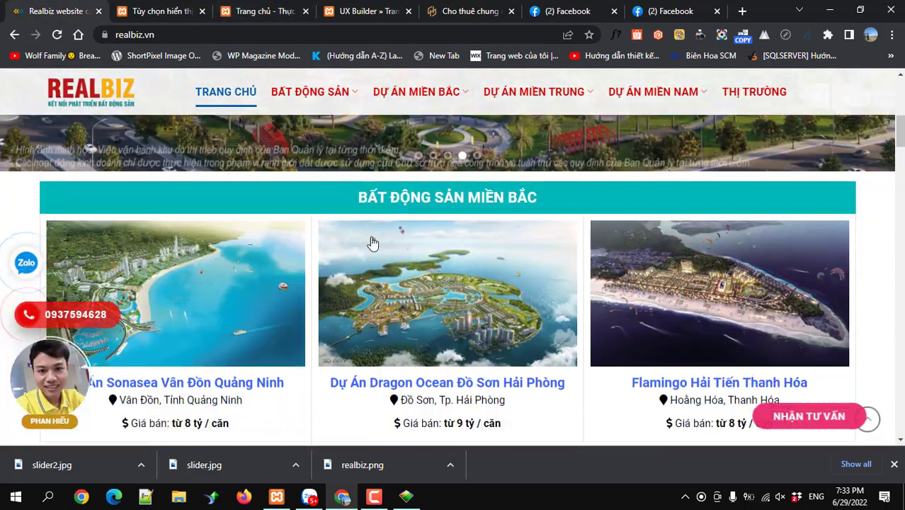
scroll(608, 277, "down", 6)
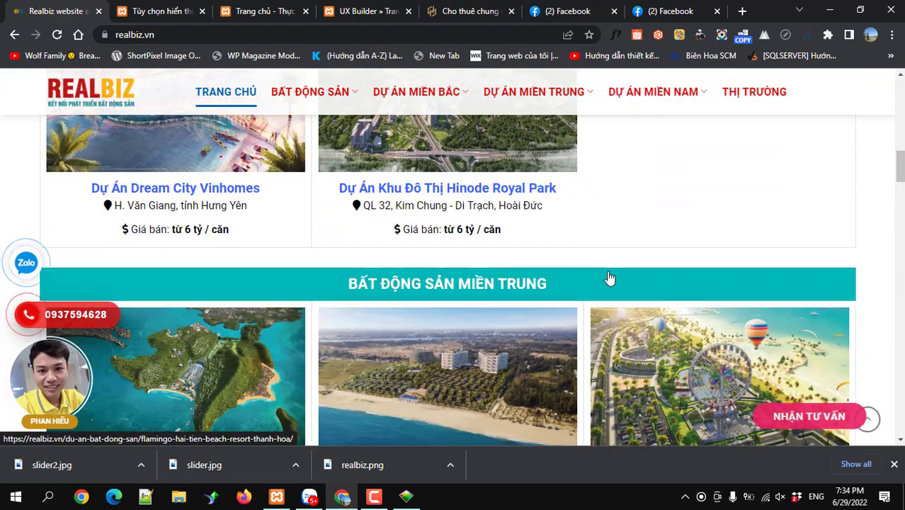
scroll(608, 277, "up", 5)
scroll(607, 277, "up", 3)
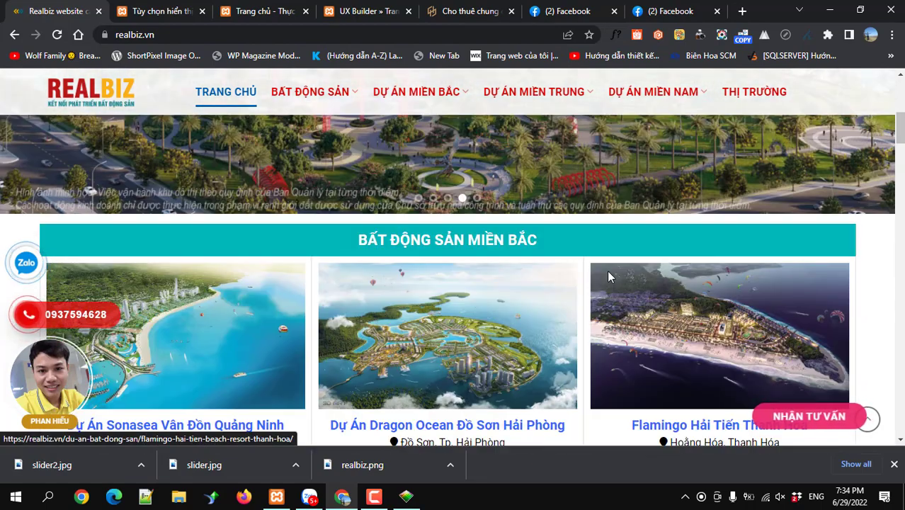
scroll(608, 277, "down", 4)
scroll(607, 277, "up", 3)
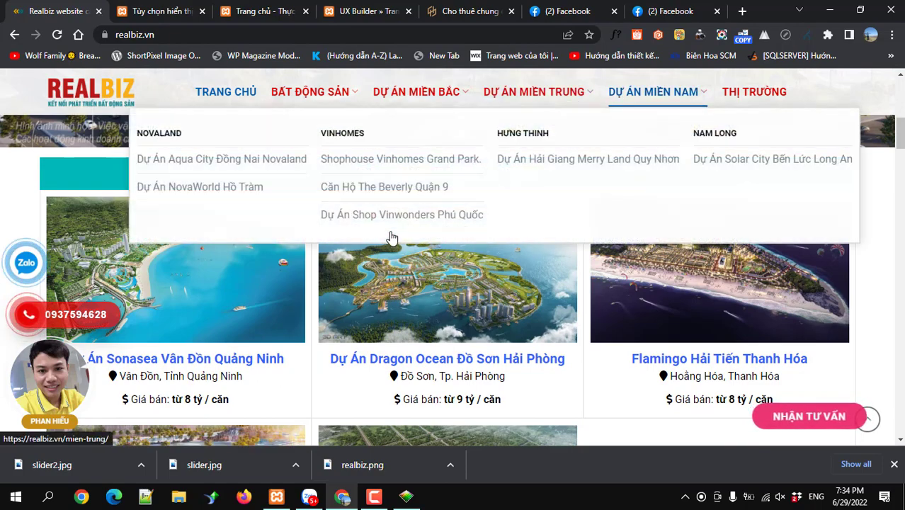
scroll(441, 301, "down", 4)
scroll(442, 301, "down", 4)
scroll(441, 301, "up", 9)
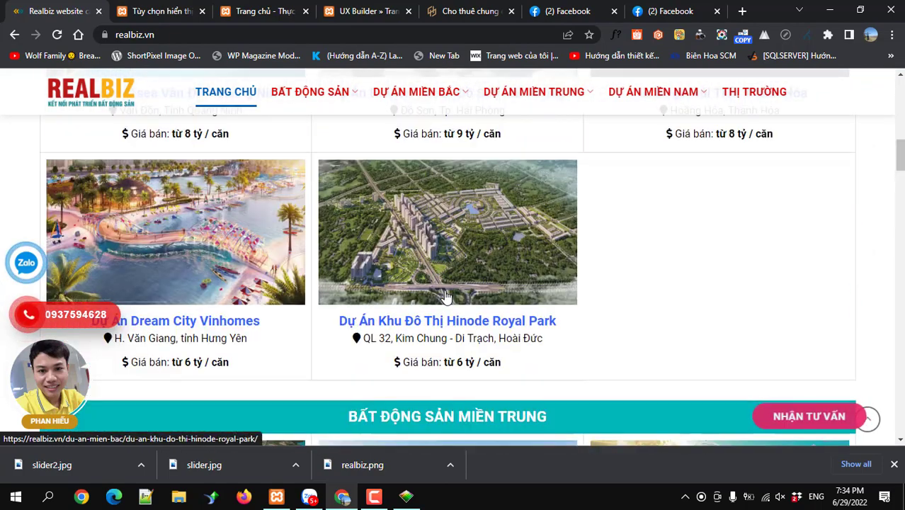
scroll(441, 284, "up", 3)
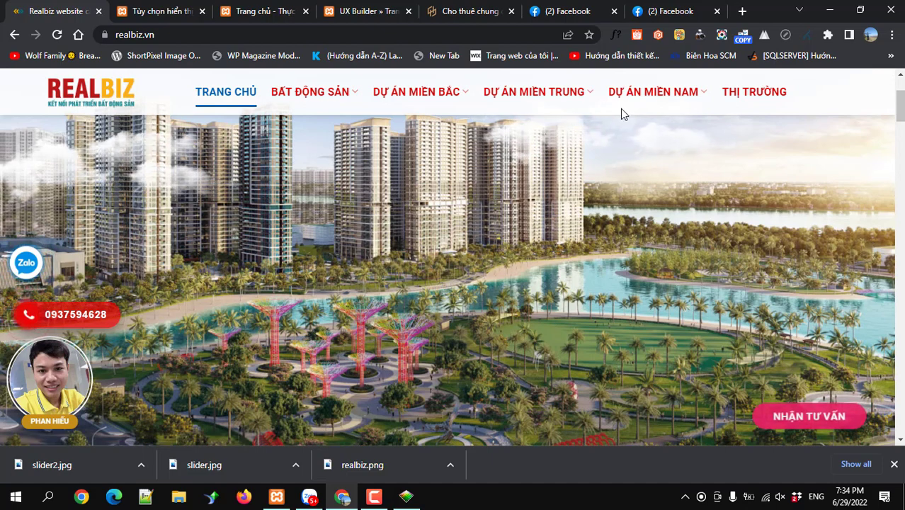
mouse_move(639, 97)
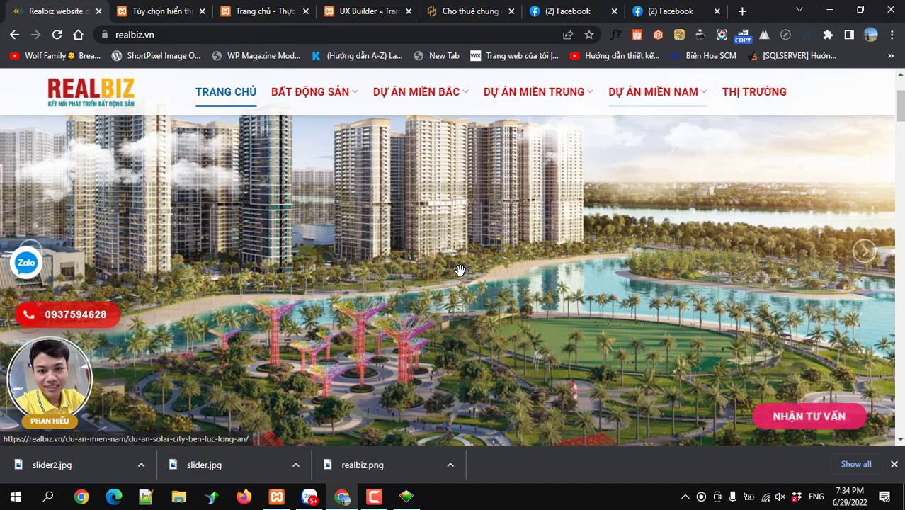
scroll(452, 277, "down", 6)
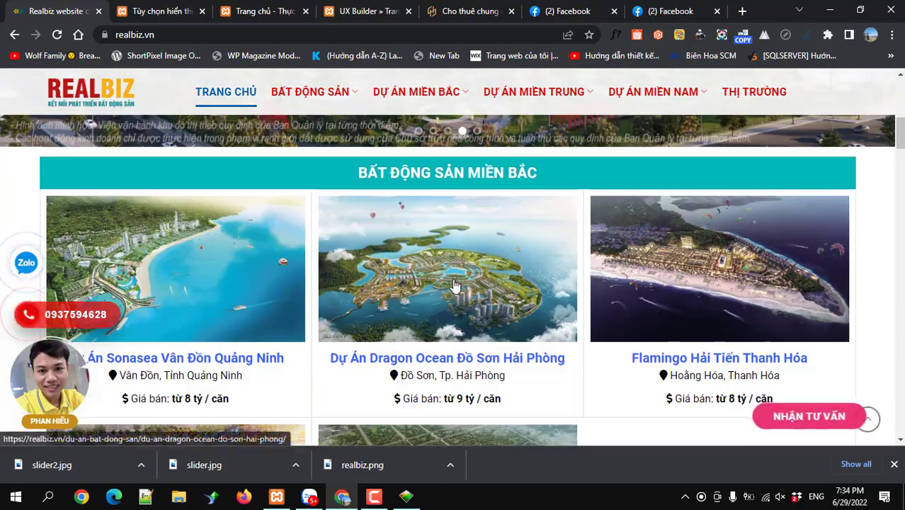
scroll(453, 278, "down", 6)
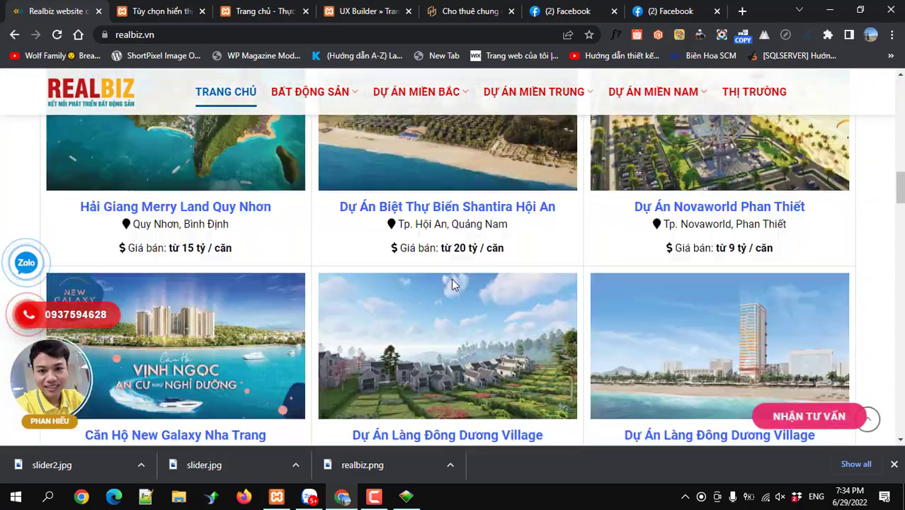
scroll(451, 278, "up", 5)
scroll(453, 283, "up", 4)
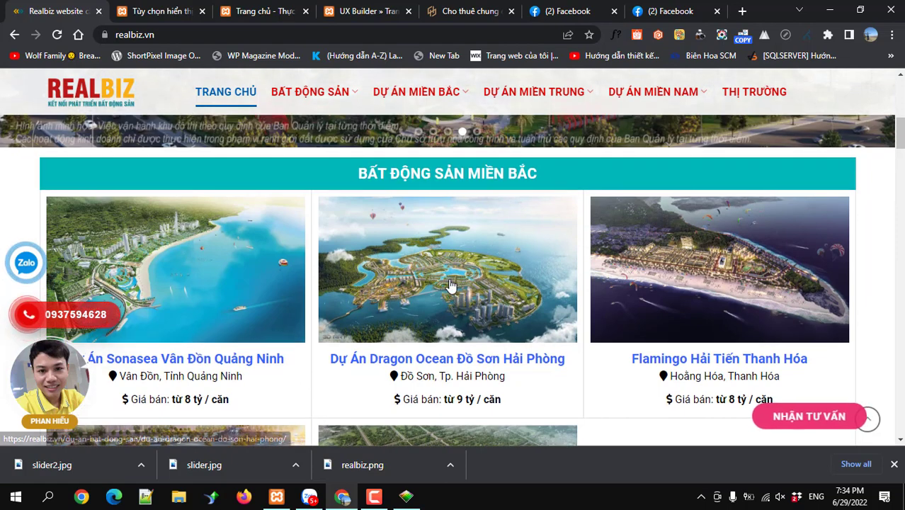
scroll(449, 285, "down", 1)
scroll(496, 262, "up", 2)
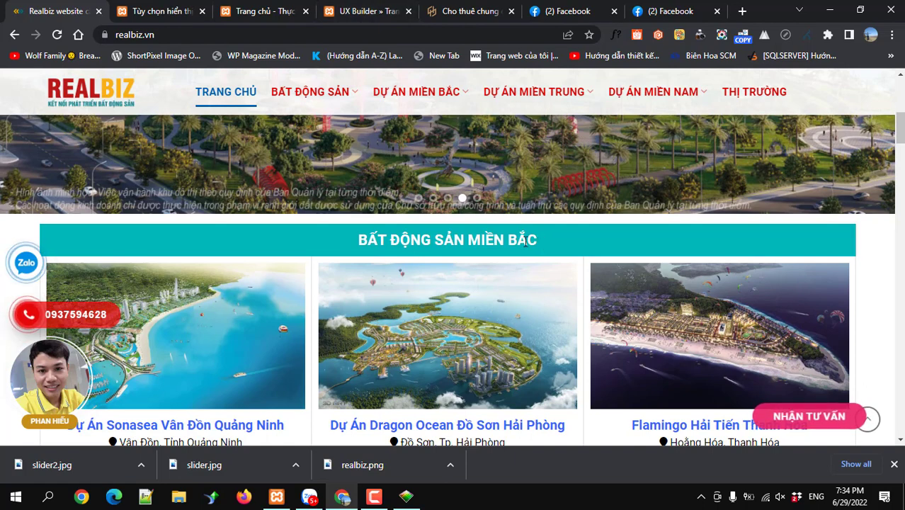
scroll(322, 269, "down", 1)
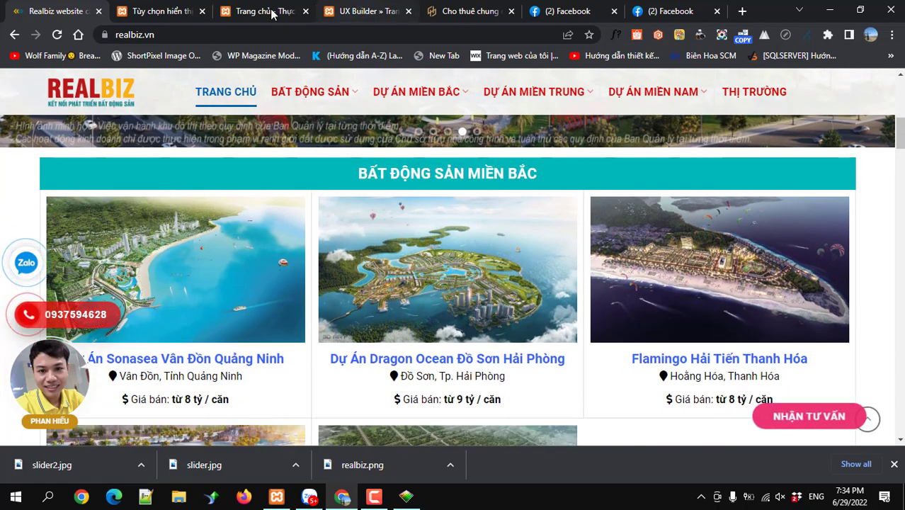
left_click(361, 11)
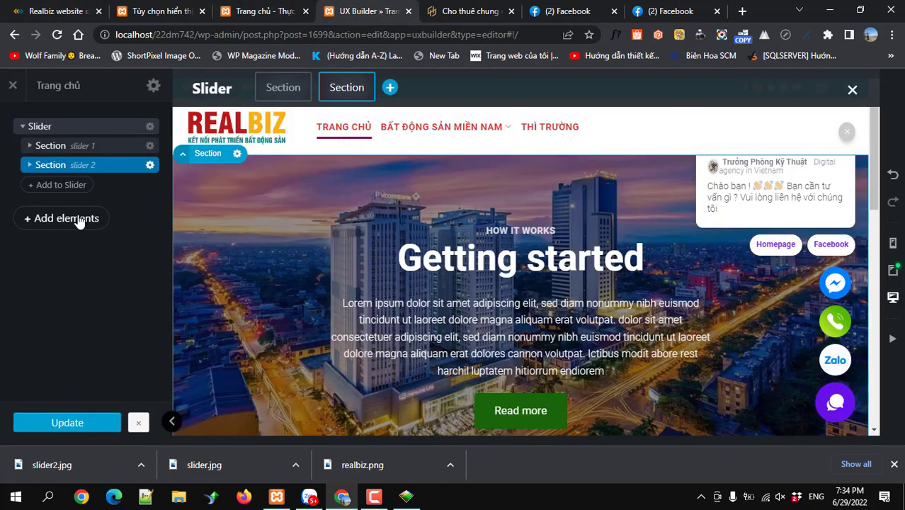
Step: Add two new Section elements below the Slider via the element search
left_click(78, 221)
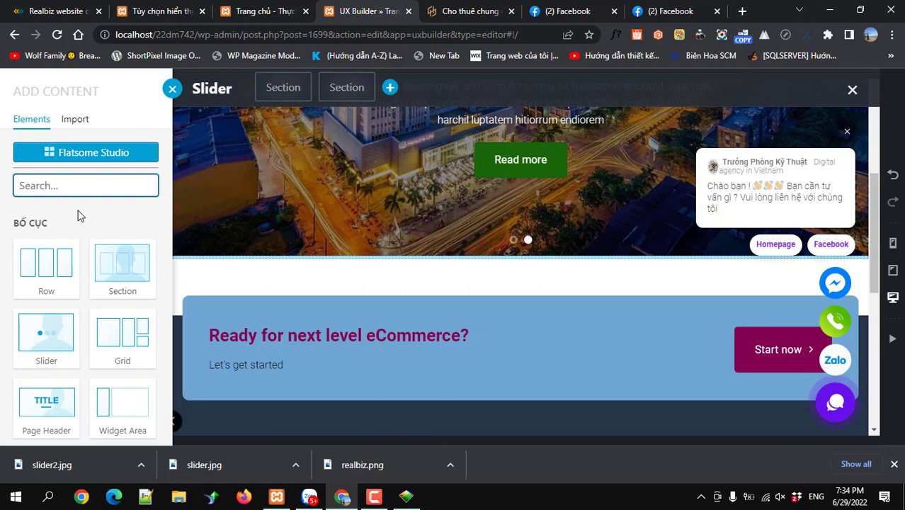
type("s")
left_click(51, 274)
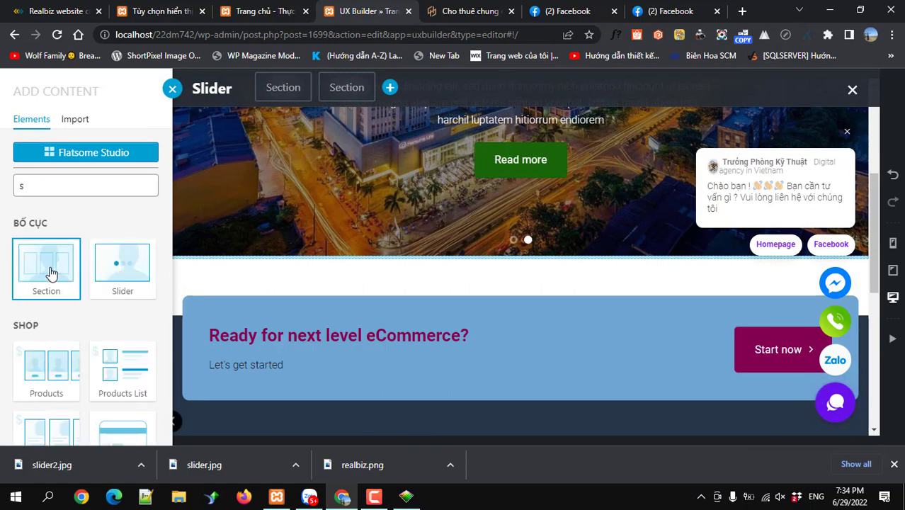
scroll(102, 347, "down", 4)
scroll(60, 238, "up", 4)
left_click(59, 223)
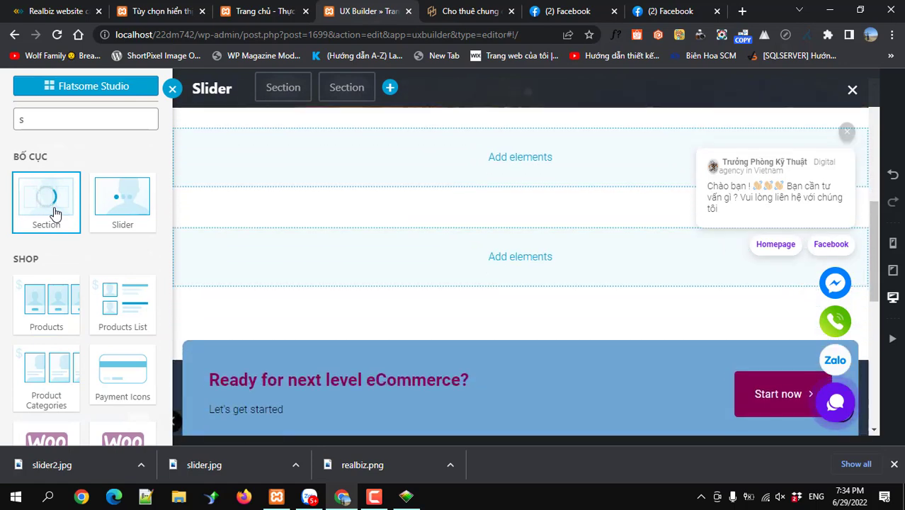
scroll(99, 340, "down", 10)
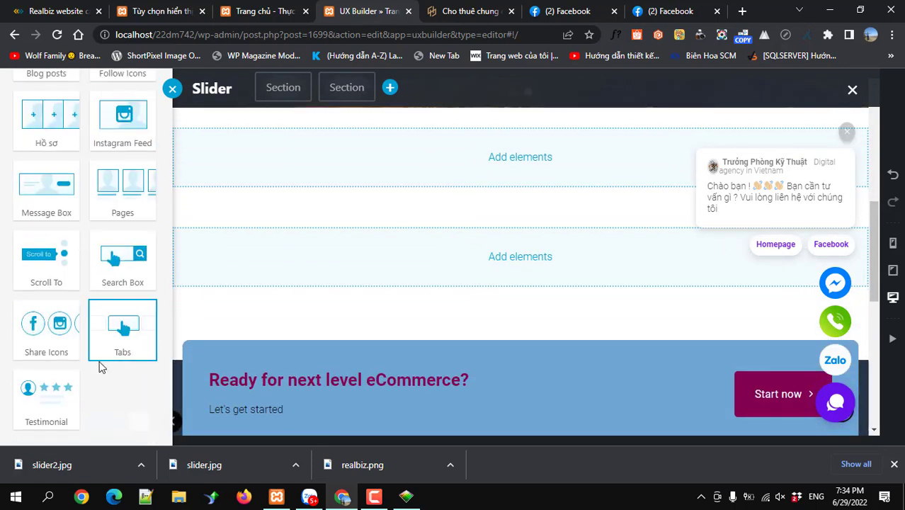
Step: Apply a layout preset to the new section and bring up the extra section's actions
left_click(76, 365)
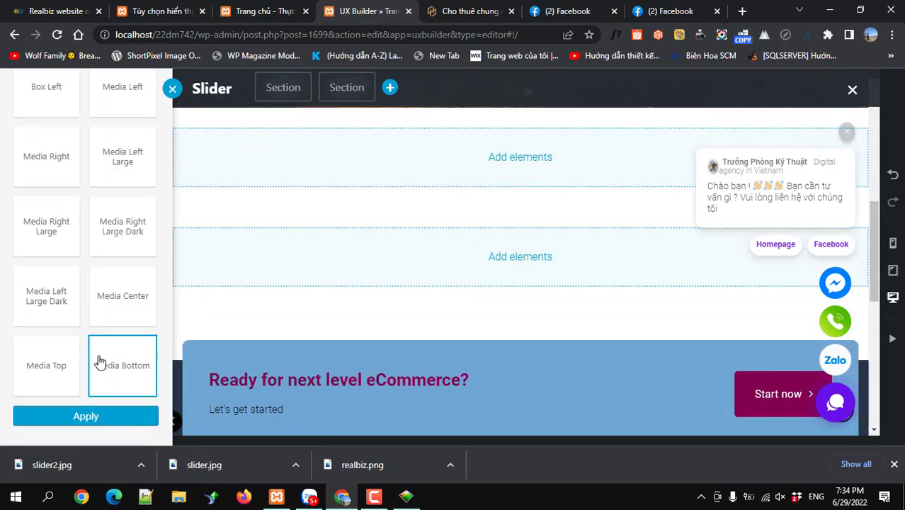
scroll(95, 359, "up", 3)
scroll(92, 368, "down", 4)
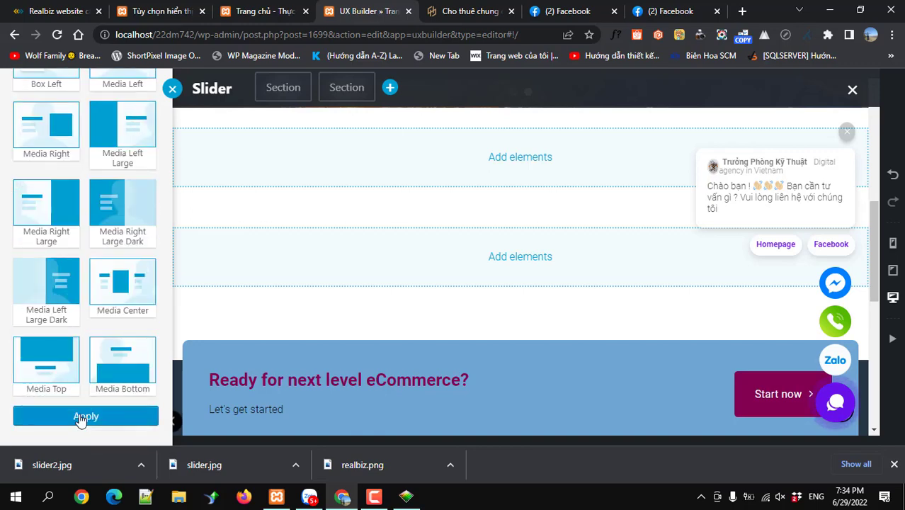
left_click(80, 418)
left_click(135, 241)
left_click(113, 423)
right_click(87, 247)
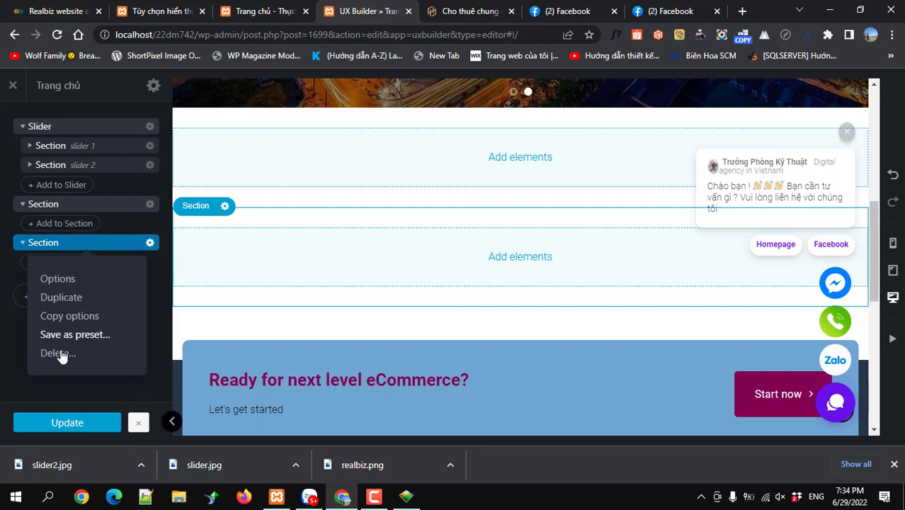
Step: Delete the extra section and label the remaining one 'Dự án novaland'
left_click(61, 356)
left_click(152, 204)
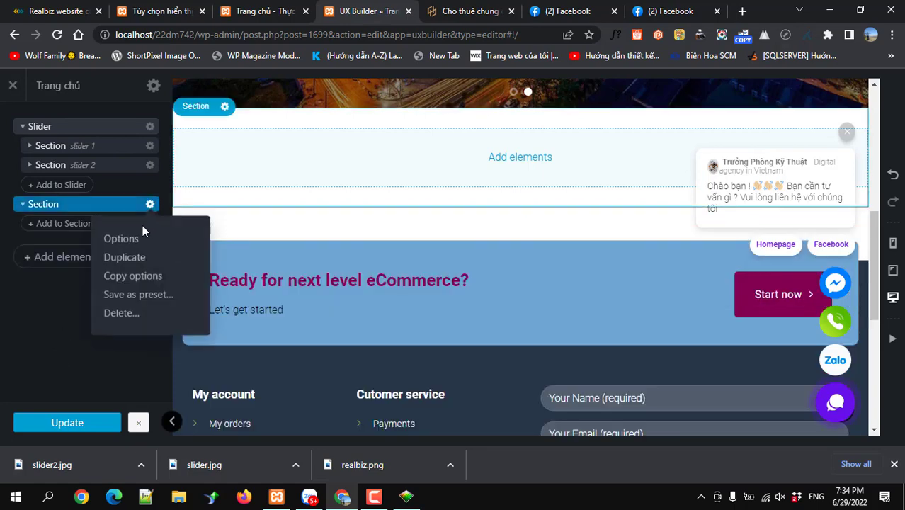
left_click(119, 237)
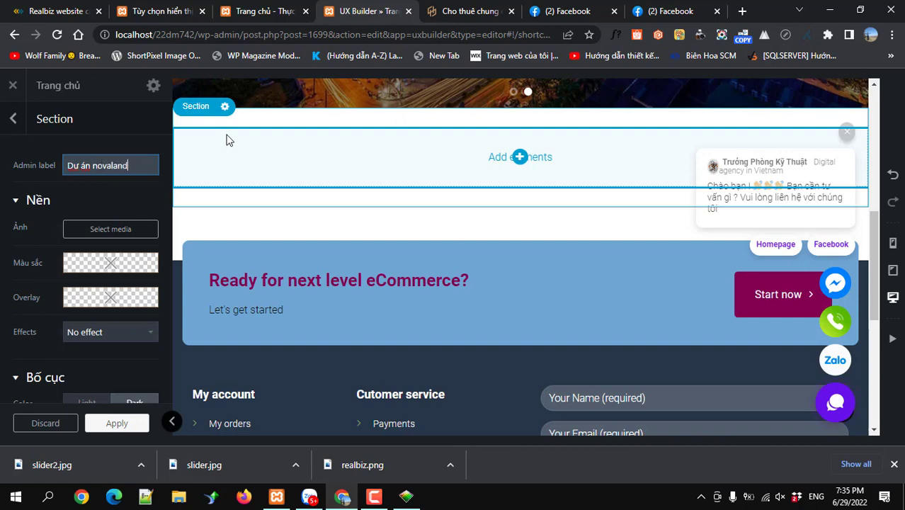
left_click(109, 425)
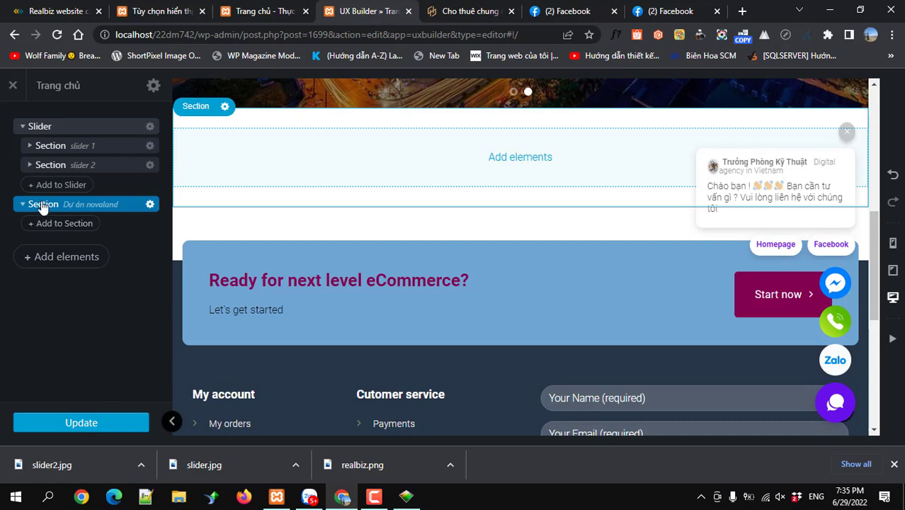
left_click(19, 204)
left_click(19, 205)
left_click(74, 224)
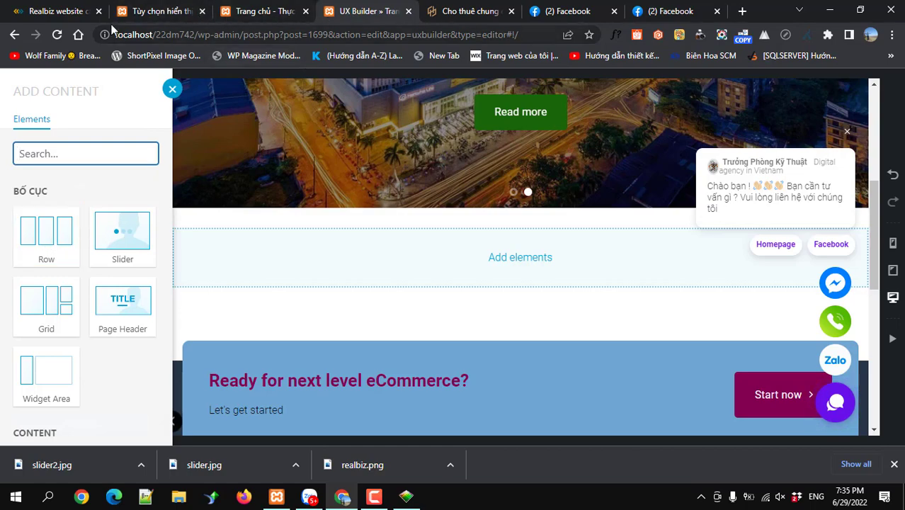
Step: Look over the layout on the Realbiz reference site before returning to UX Builder
left_click(61, 10)
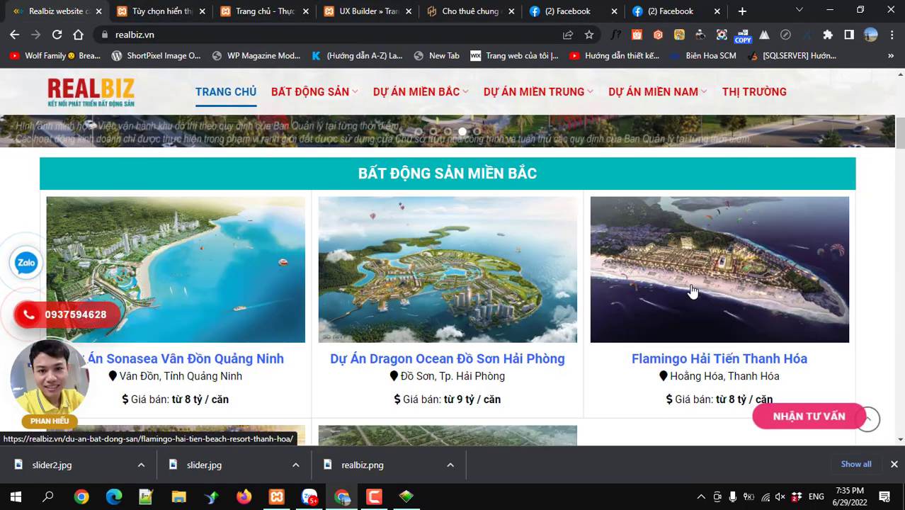
scroll(693, 290, "down", 2)
scroll(694, 290, "up", 2)
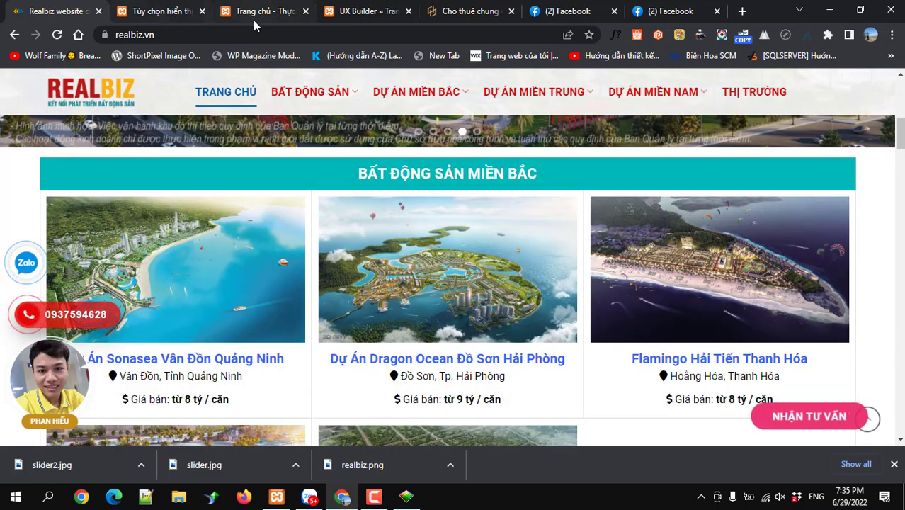
left_click(336, 12)
Step: Insert a '3 Columns' row preset below the slider and apply its Row settings
left_click(45, 255)
scroll(88, 376, "down", 12)
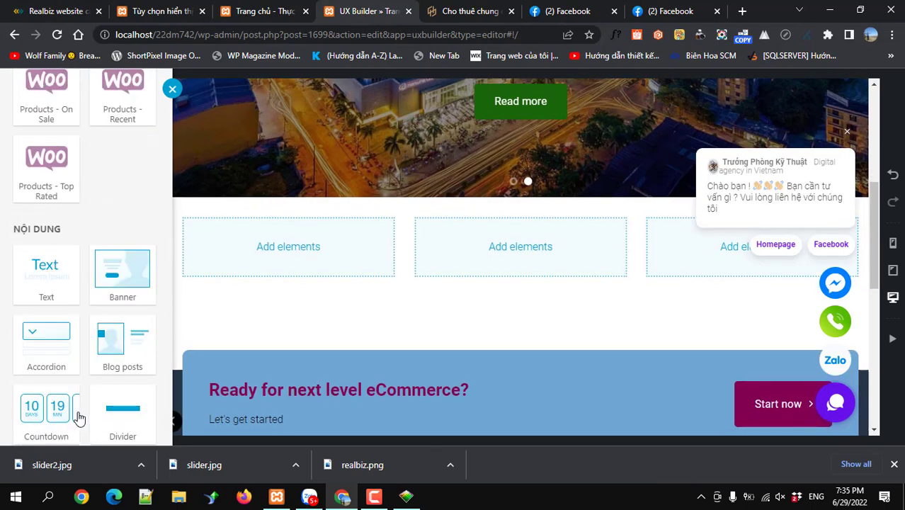
scroll(78, 410, "down", 10)
scroll(75, 400, "up", 10)
scroll(83, 263, "up", 5)
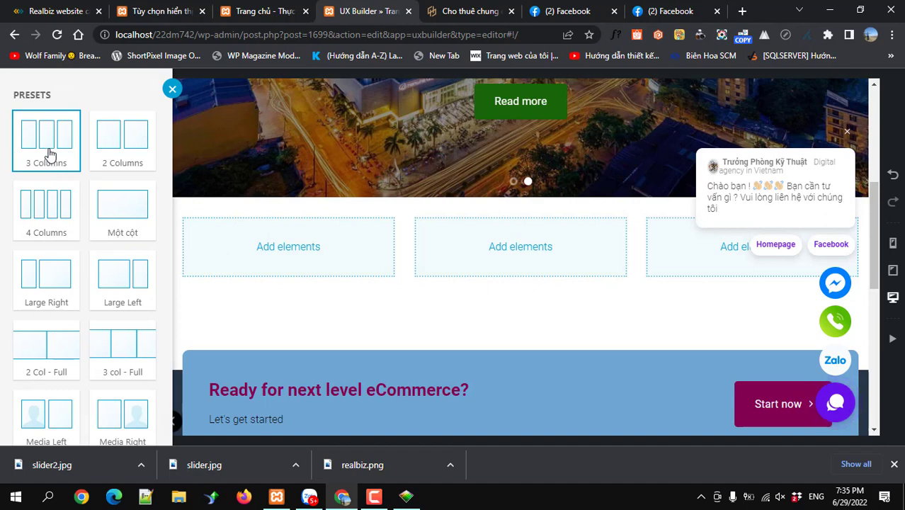
scroll(62, 259, "down", 3)
left_click(64, 283)
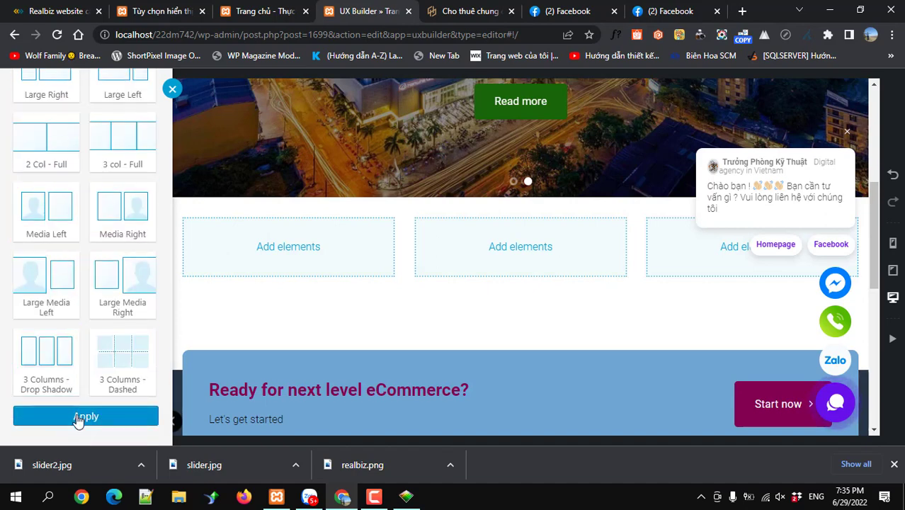
left_click(79, 421)
left_click(117, 423)
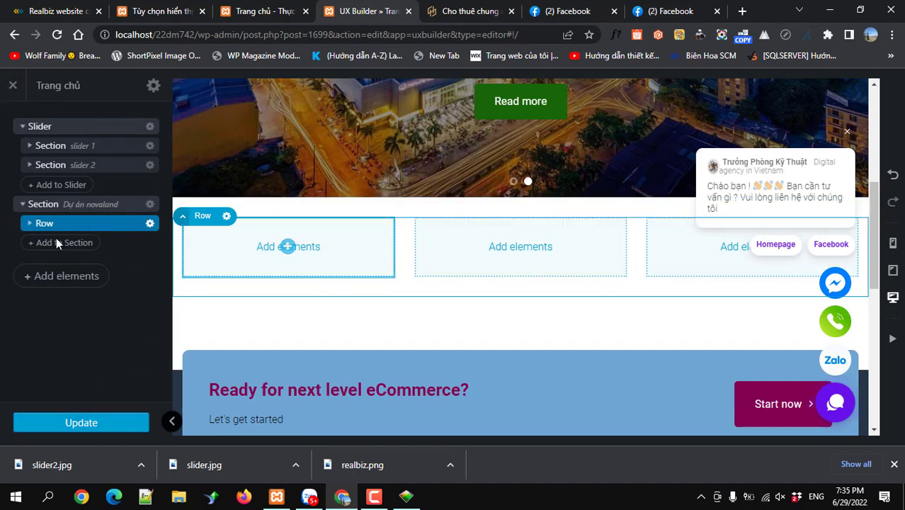
Step: Add a Text element with the plain paragraph preset to the Dự án novaland section
left_click(62, 245)
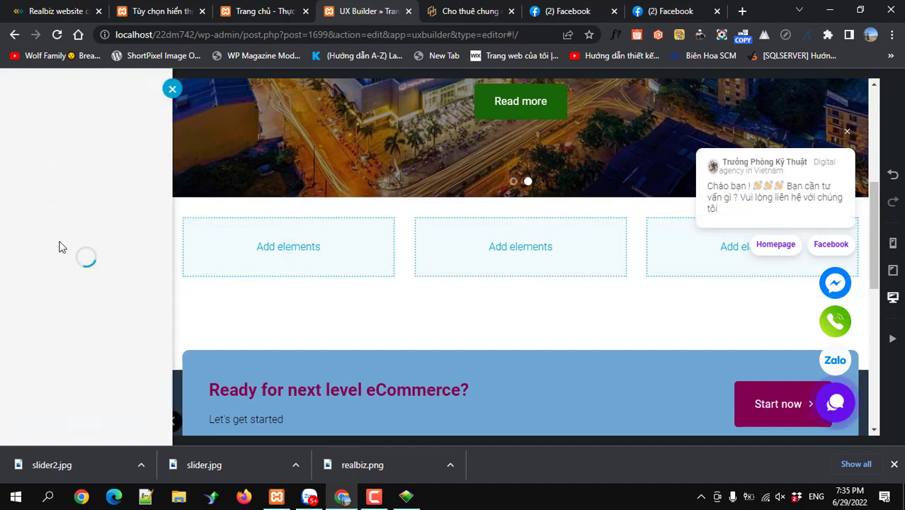
type("tex")
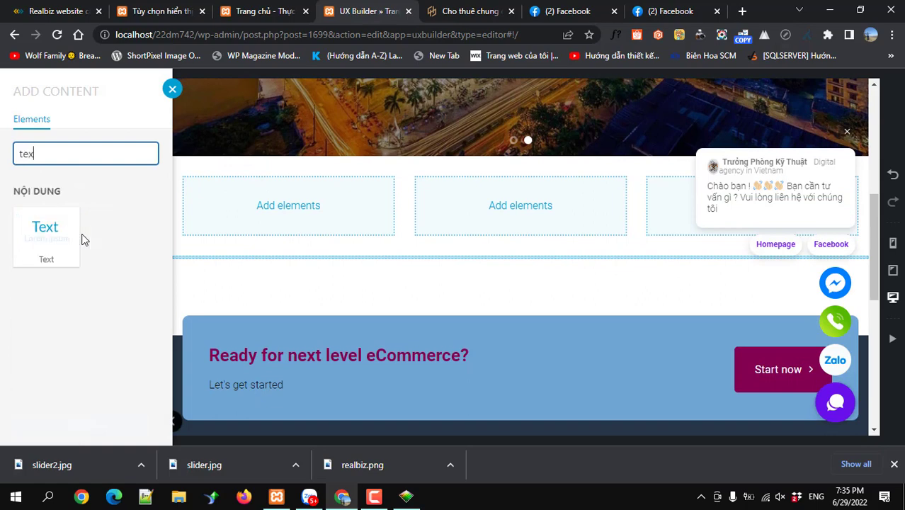
left_click(62, 229)
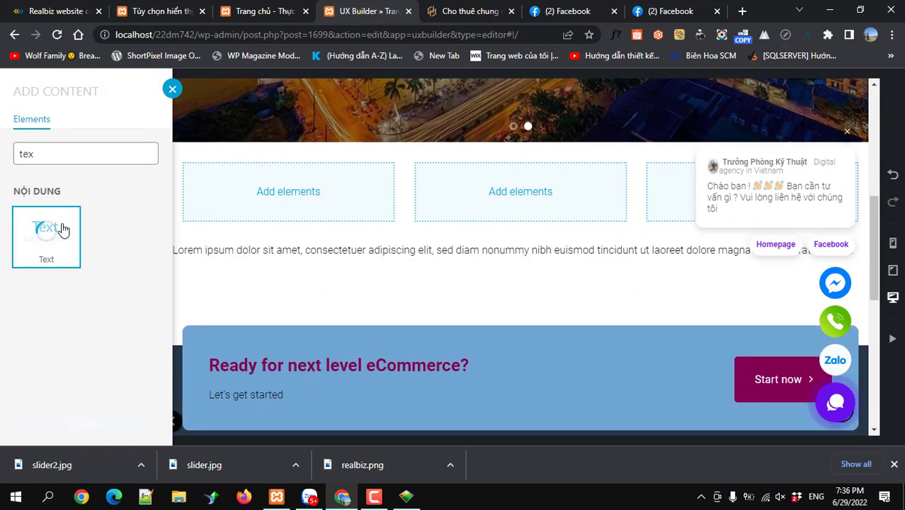
left_click(53, 155)
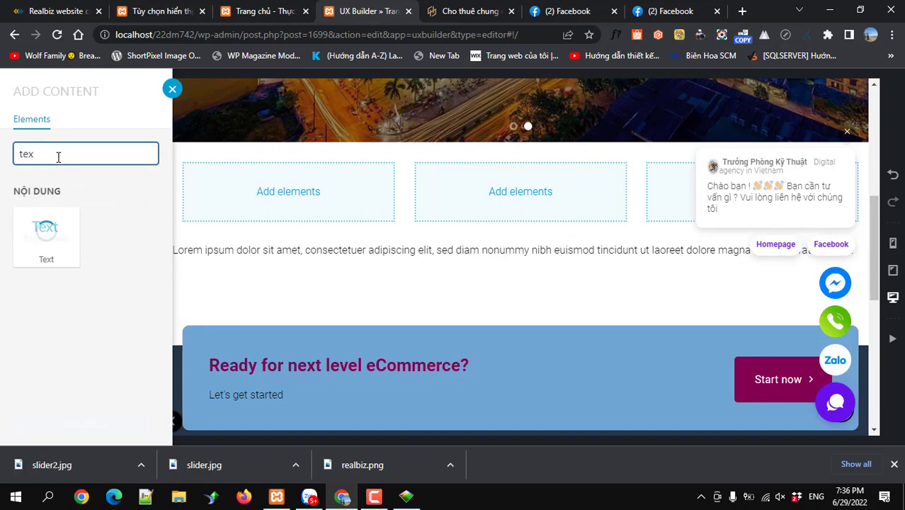
left_click(46, 233)
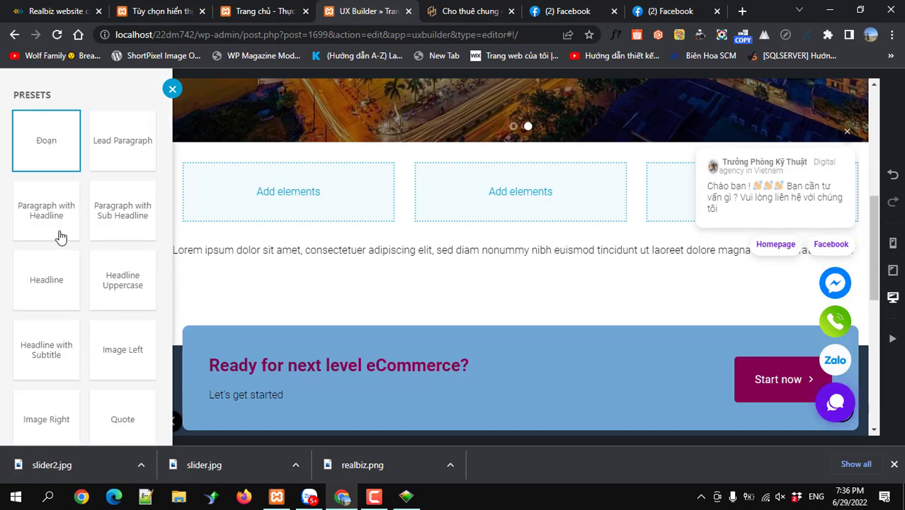
scroll(85, 354, "down", 2)
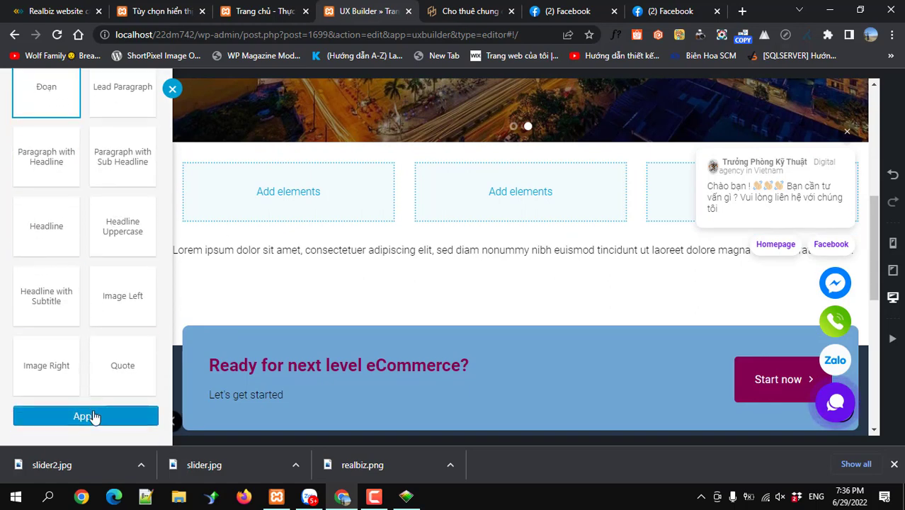
left_click(92, 415)
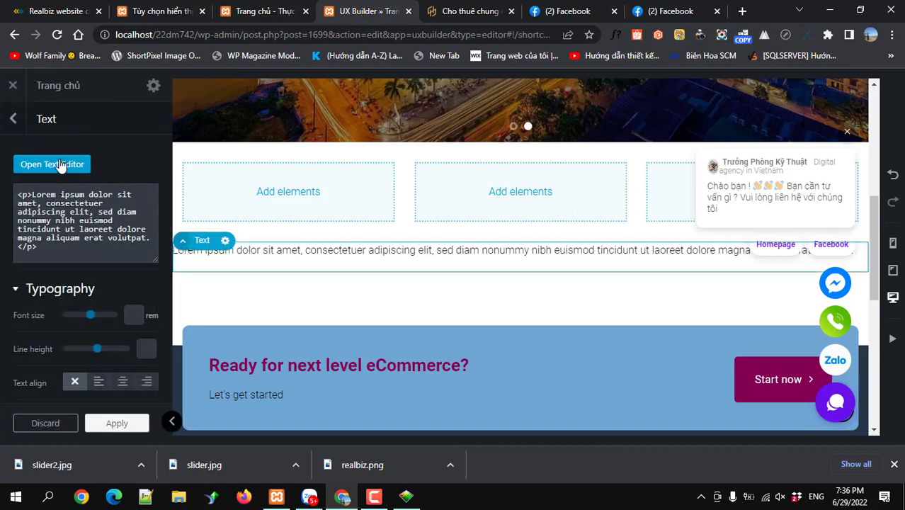
Step: Make the text a centred bold Heading 2 'DỰ ÁN NOVALAND', move the row below, and save
left_click(67, 164)
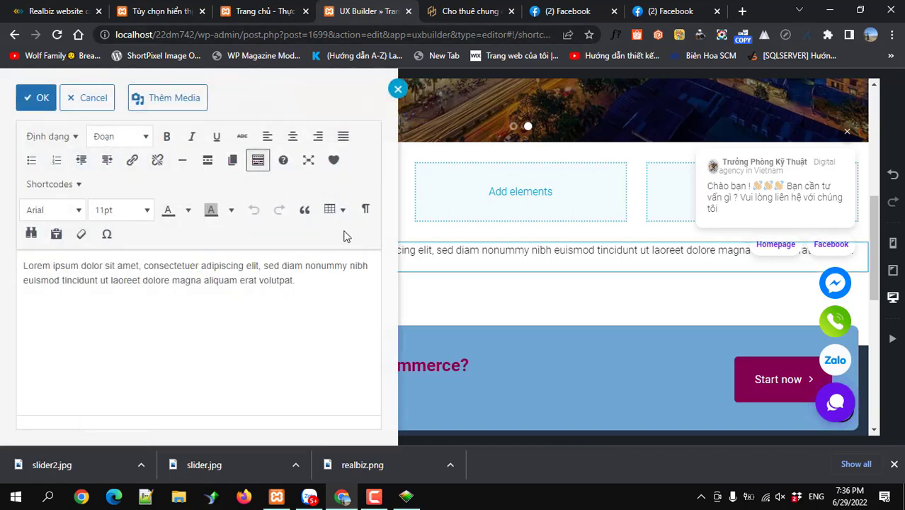
left_click_drag(317, 280, 2, 261)
type("DỰ ÁN NOVALAND")
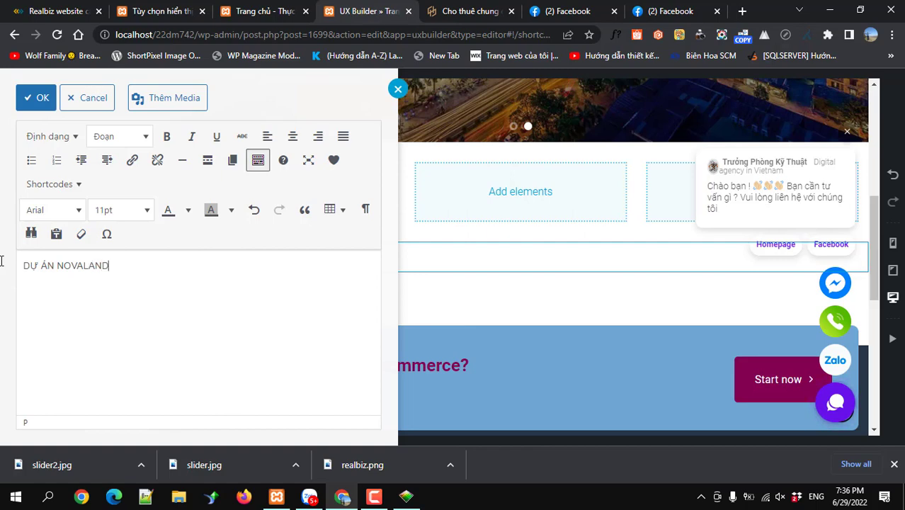
left_click_drag(30, 263, 26, 264)
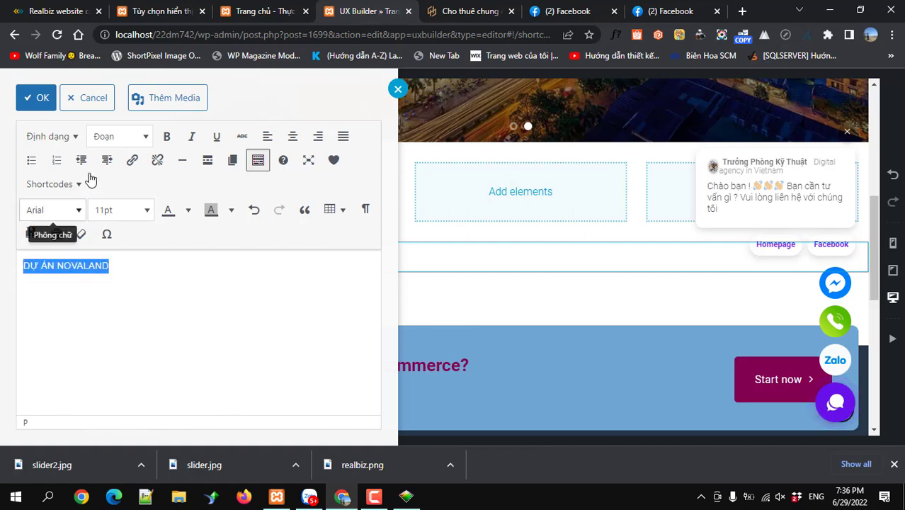
left_click(113, 137)
left_click(120, 215)
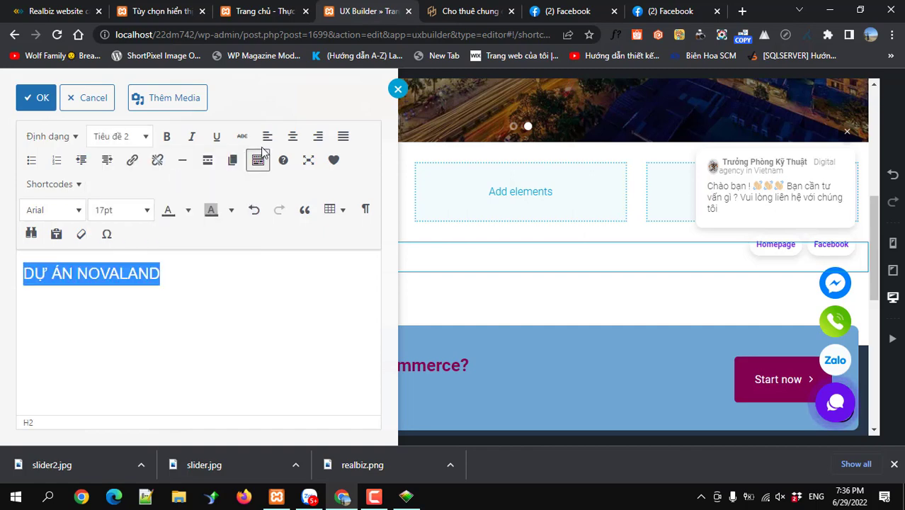
left_click(292, 136)
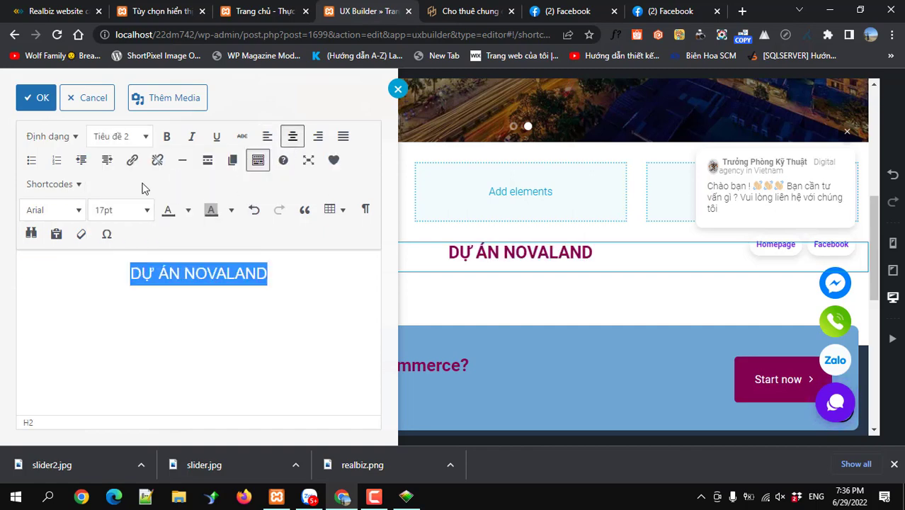
left_click(166, 136)
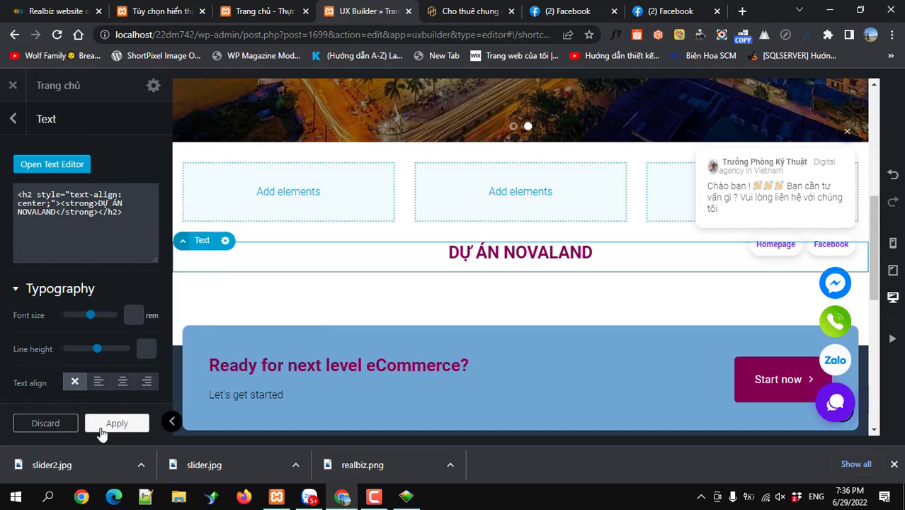
left_click(108, 422)
left_click_drag(100, 224, 107, 248)
left_click(75, 425)
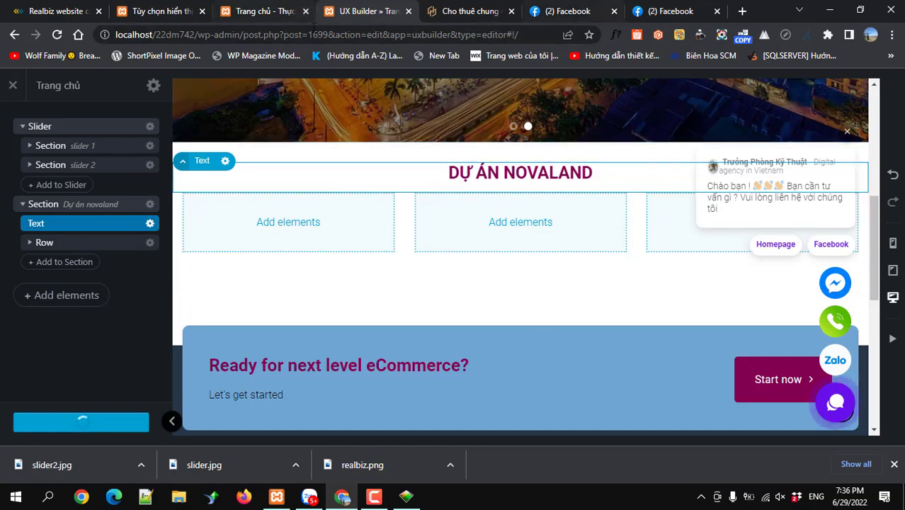
Step: Save the realbiz.vn Sonasea image into BDS as du-an-sonasea-van-don-3-1116x628.jpg
left_click(63, 15)
scroll(191, 294, "down", 3)
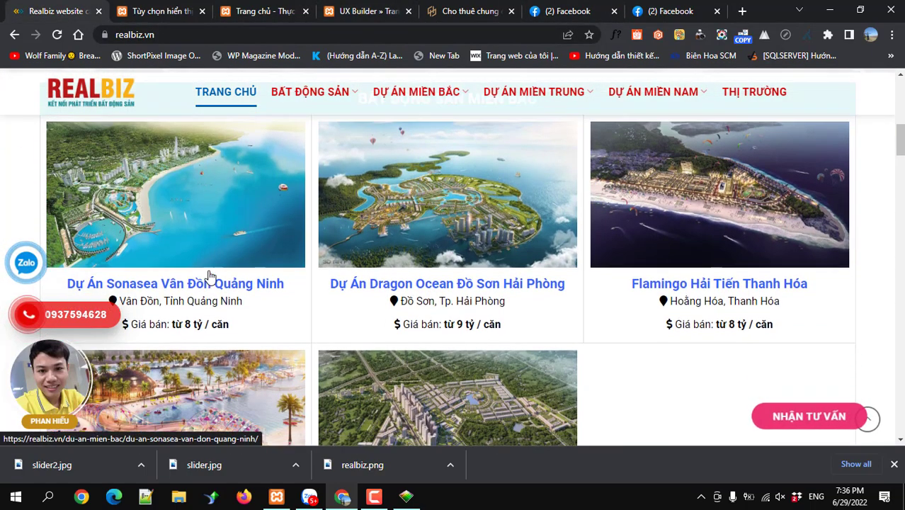
left_click_drag(60, 162, 287, 173)
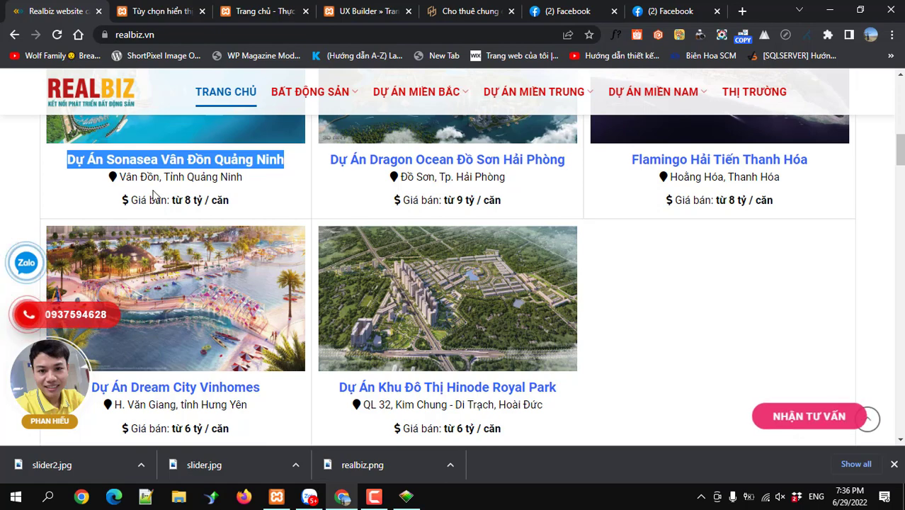
scroll(174, 213, "up", 3)
right_click(172, 261)
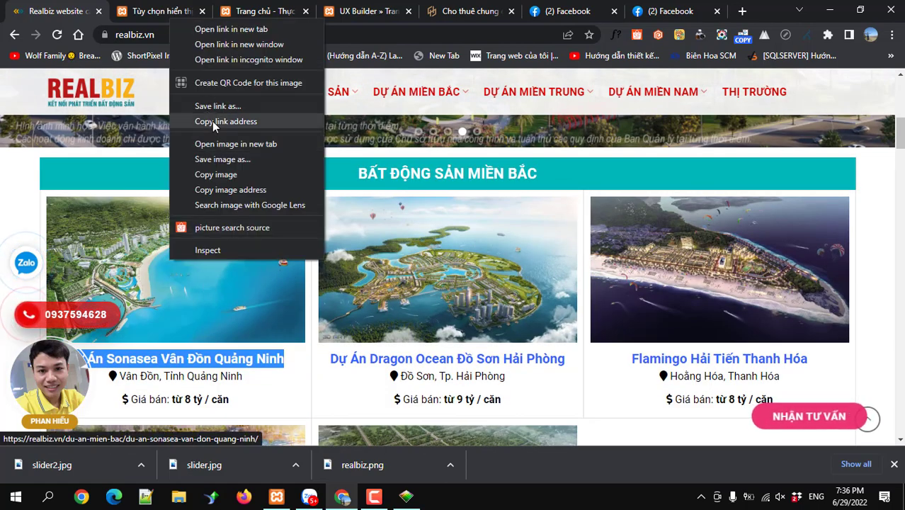
left_click(208, 158)
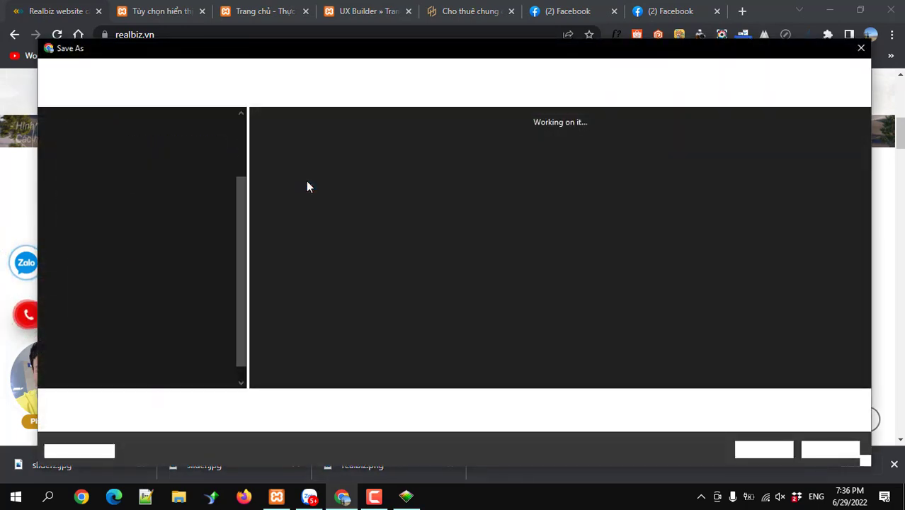
left_click(757, 447)
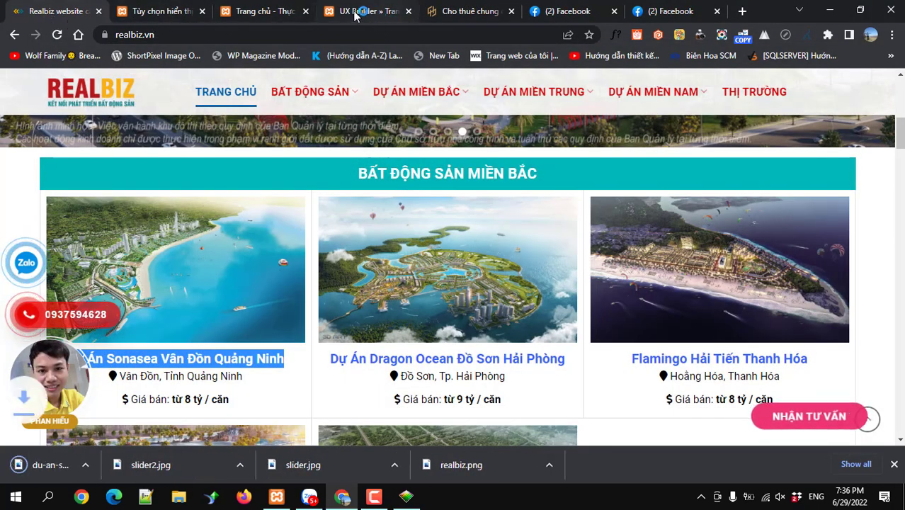
left_click(358, 12)
left_click(286, 224)
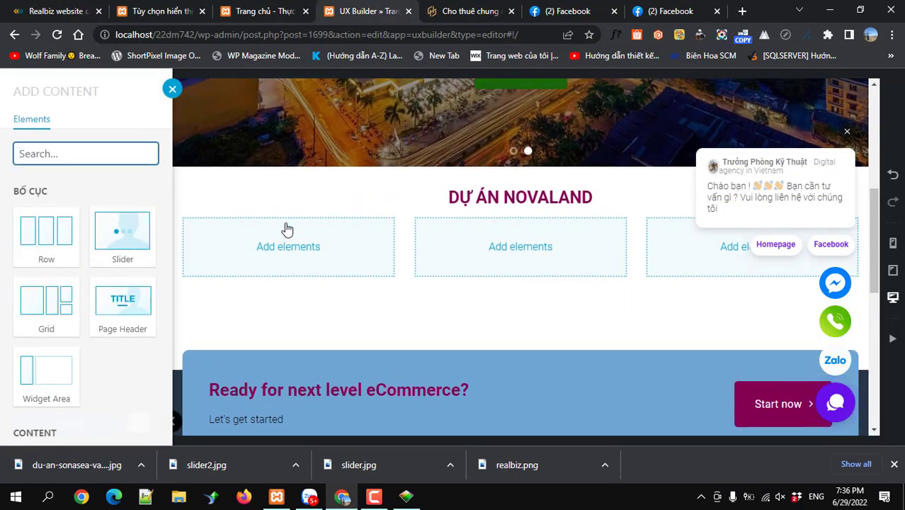
Step: Add an Image Box element to the first column
type("IEM")
key("BackSpace")
key("BackSpace")
key("BackSpace")
type("IM")
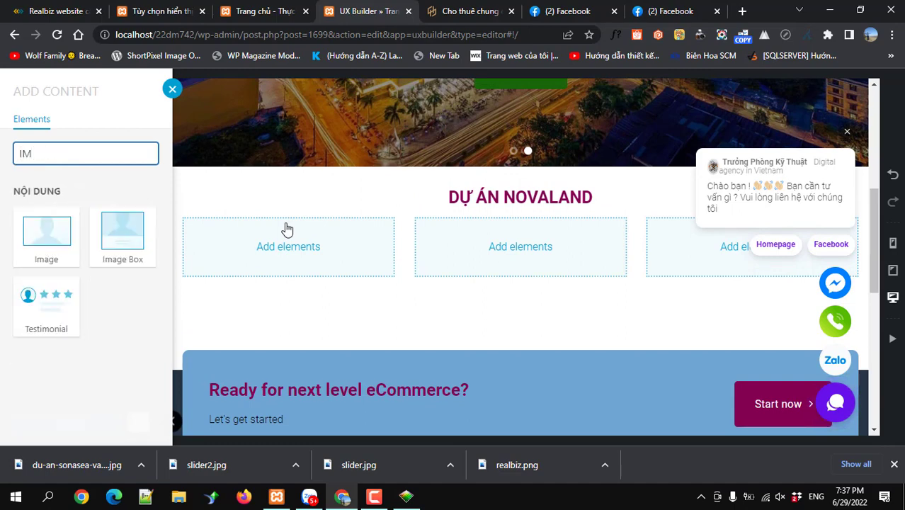
left_click(126, 242)
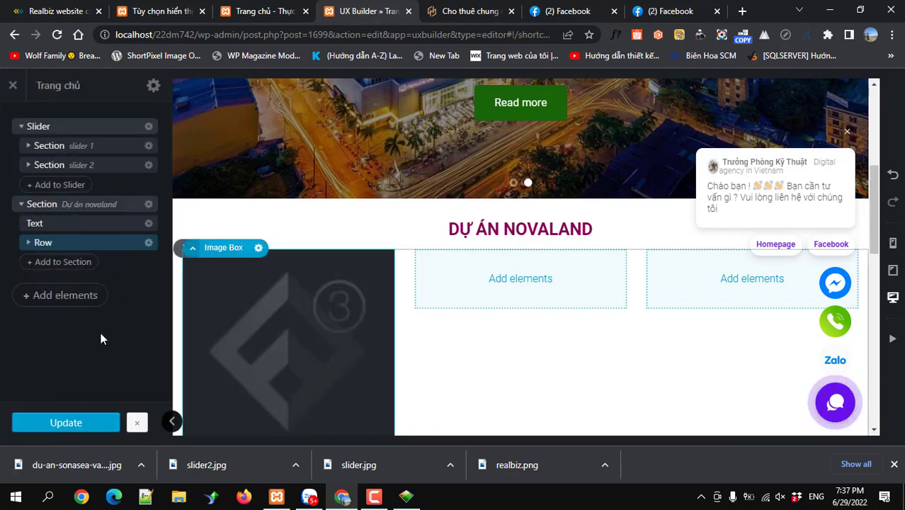
Step: Upload du-an-sonasea-van-don-3-1116x628.jpg from BDS and use it as the Image Box image
left_click(103, 231)
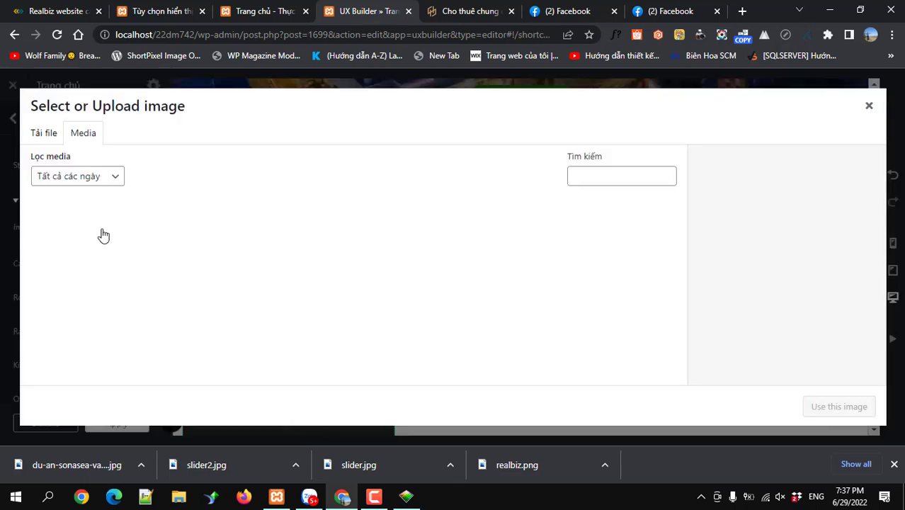
left_click(35, 135)
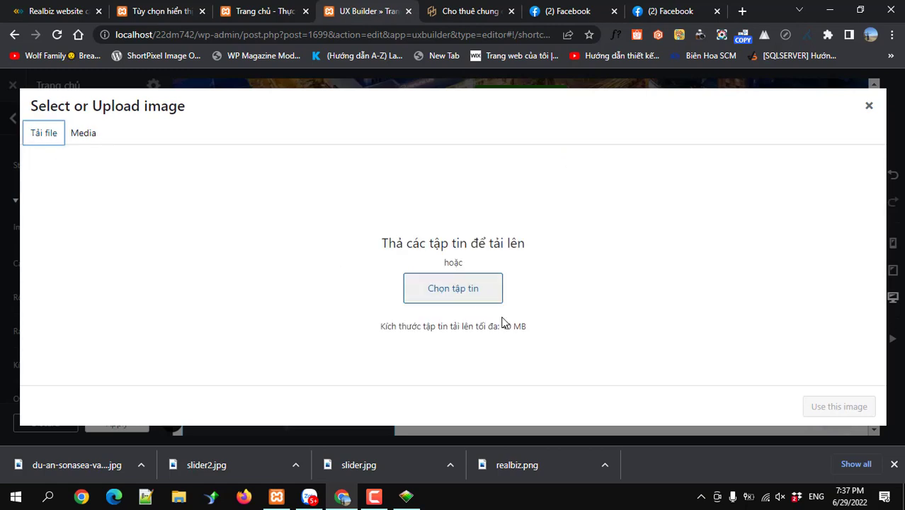
left_click(459, 294)
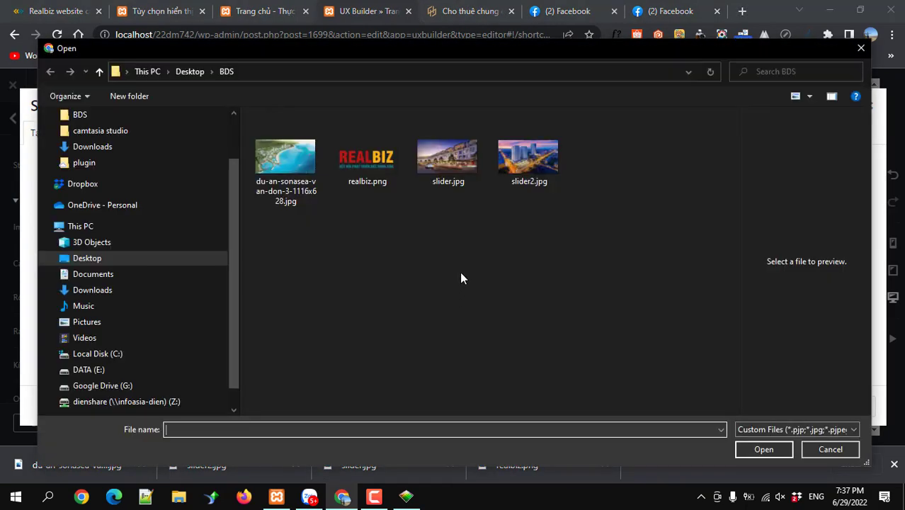
left_click(285, 159)
left_click(762, 449)
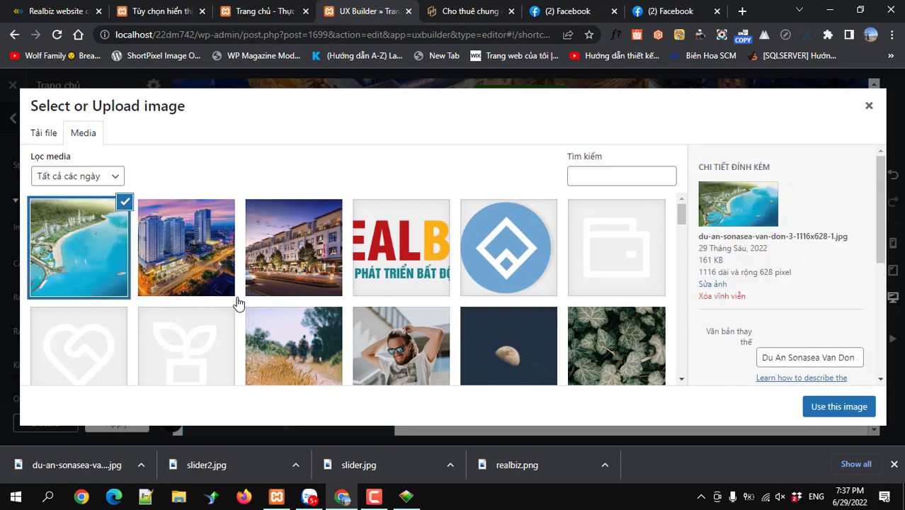
left_click(839, 407)
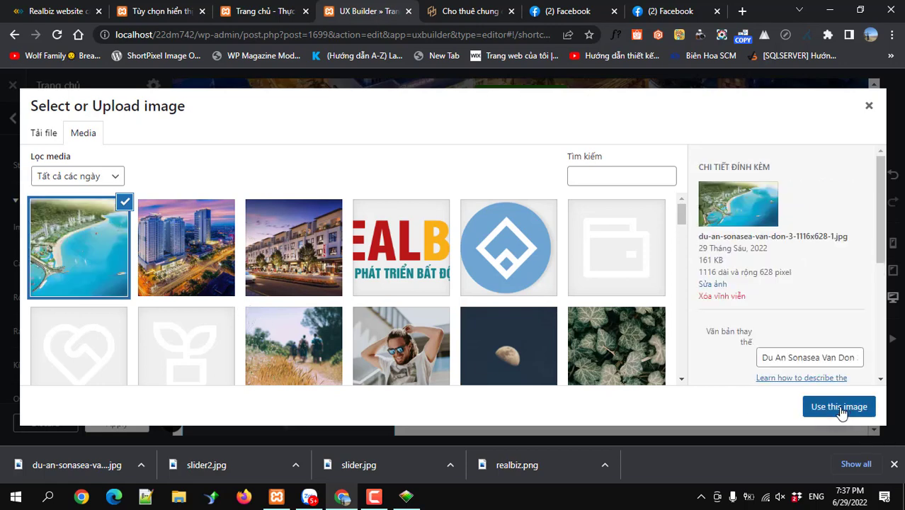
Step: Set the Sonasea Image Box's image height (Cao) to 75%
scroll(365, 315, "down", 3)
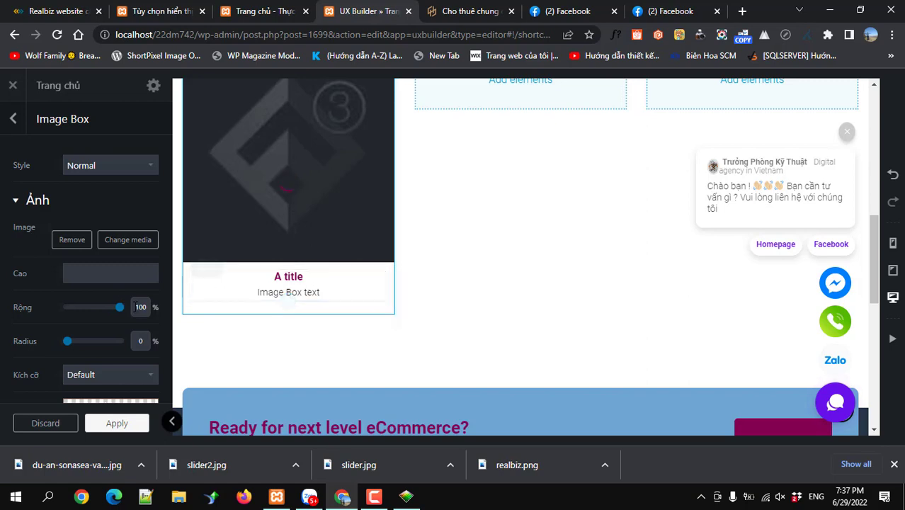
mouse_move(105, 269)
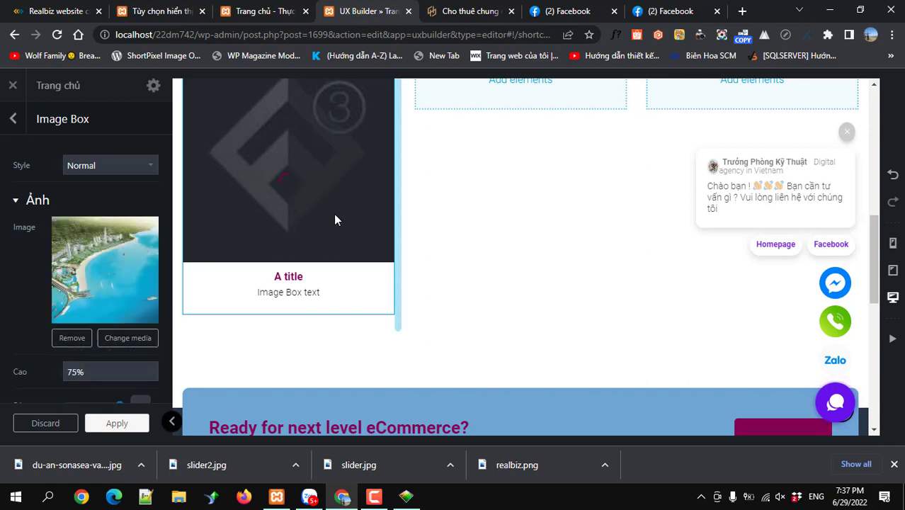
left_click(82, 373)
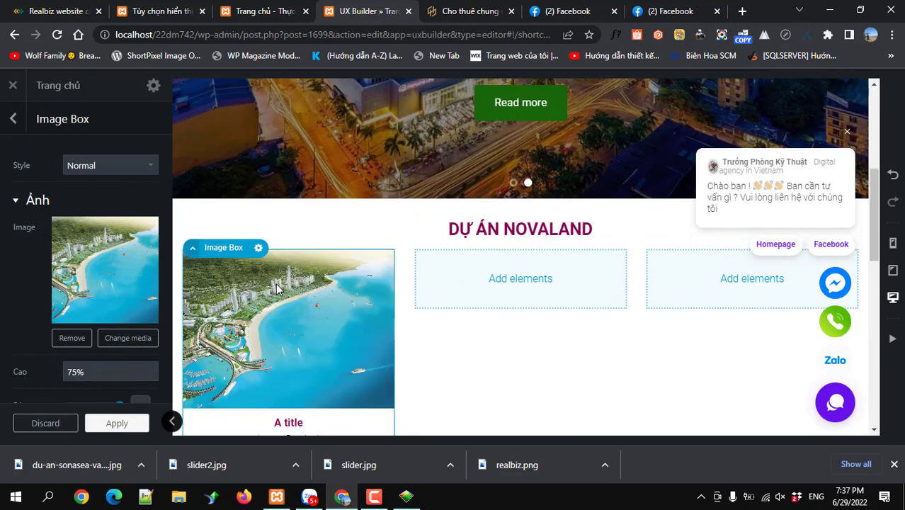
scroll(276, 287, "down", 1)
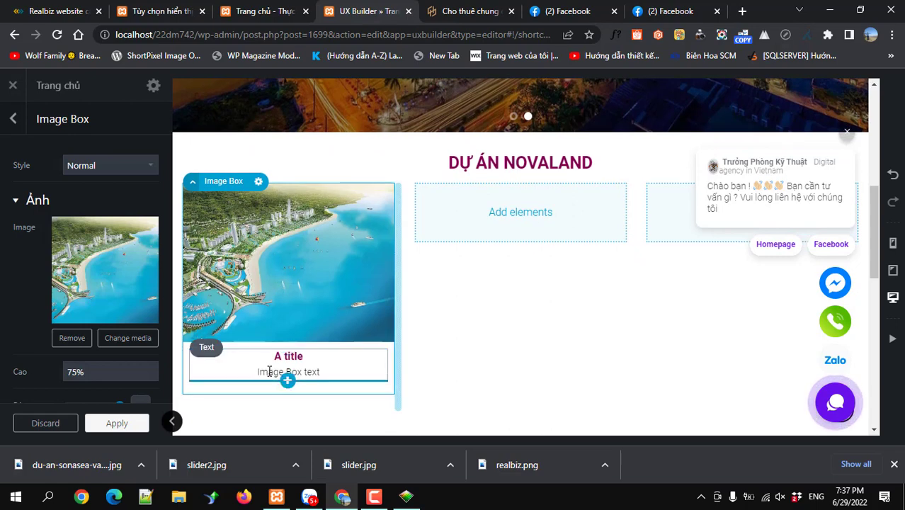
Step: Copy the Sonasea Vân Đồn card text from the realbiz.vn page
left_click(269, 371)
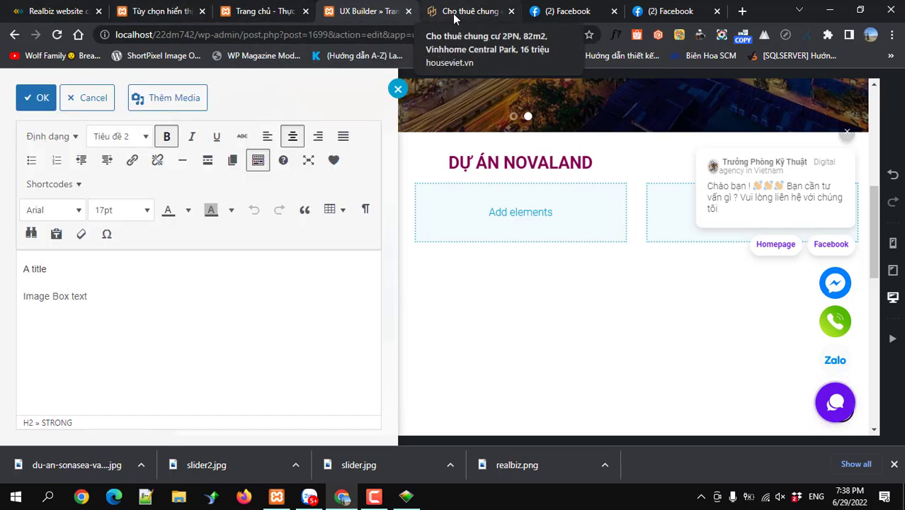
left_click(57, 10)
scroll(259, 304, "down", 2)
left_click_drag(244, 259, 66, 225)
key("ctrl+c")
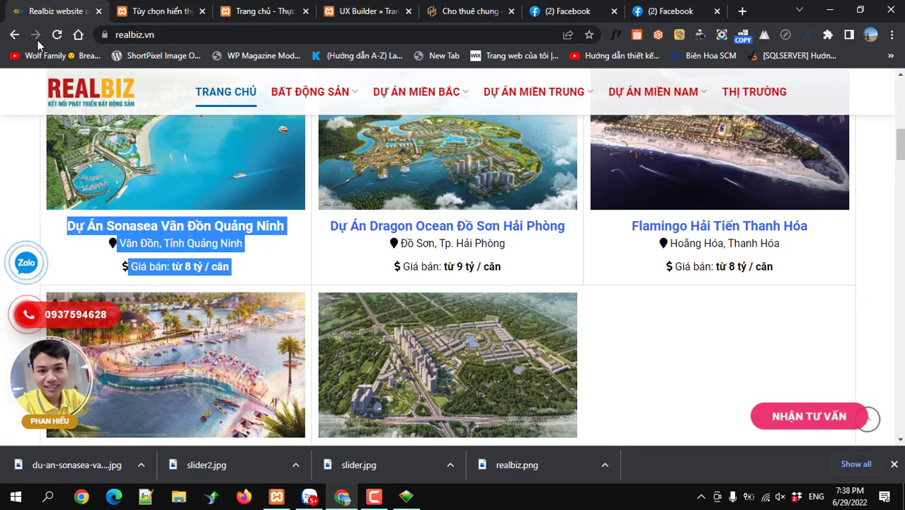
left_click(361, 11)
Step: Replace the card's placeholder text with the pasted Sonasea text and remove its link
left_click(121, 306)
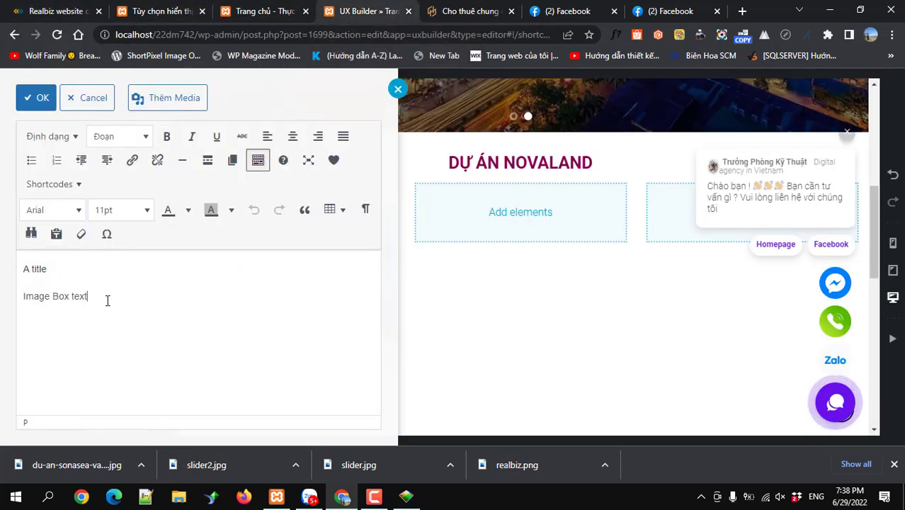
key("ctrl+a")
key("ctrl+v")
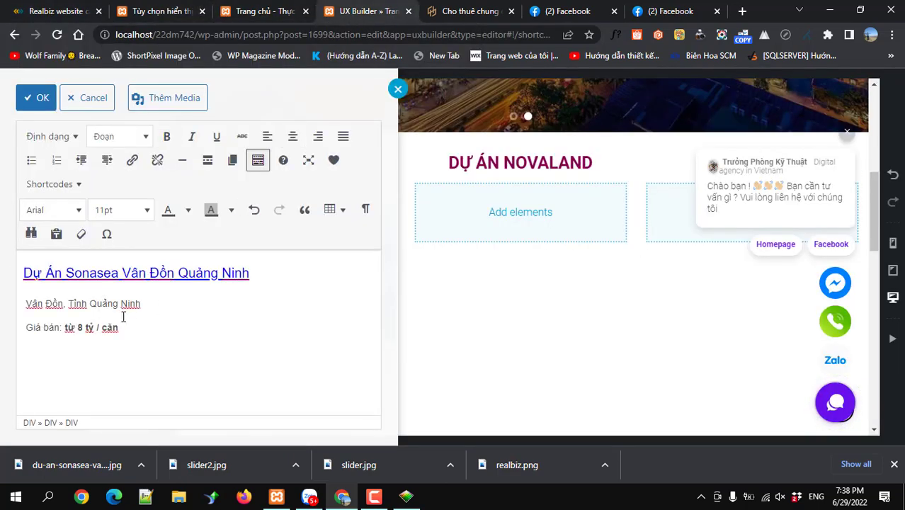
left_click_drag(133, 331, 36, 249)
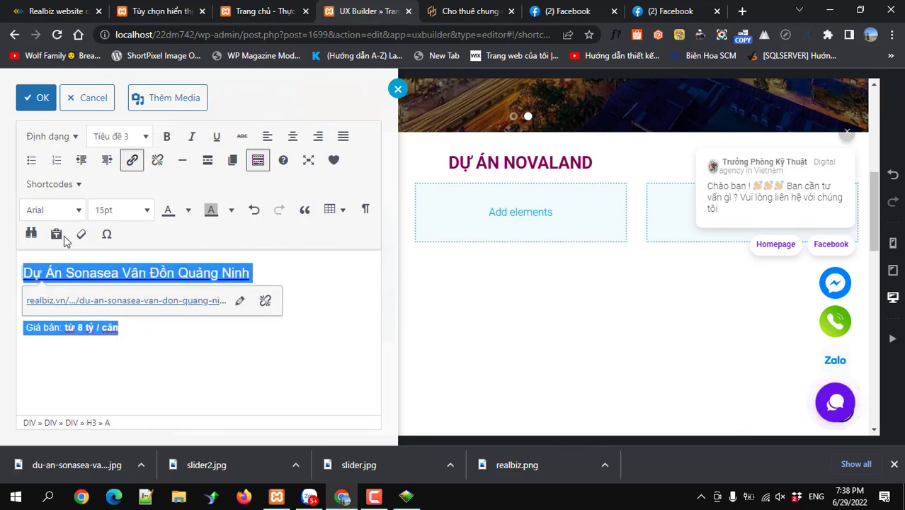
left_click(157, 160)
left_click(149, 330)
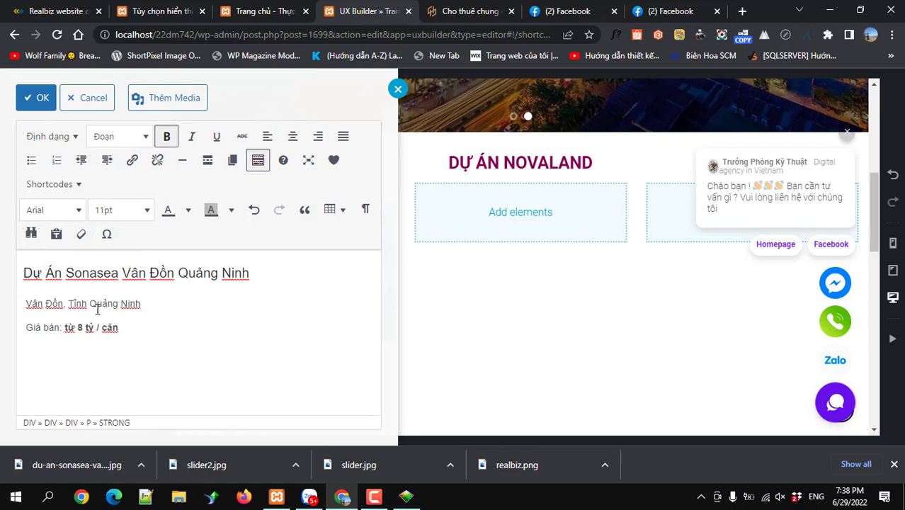
left_click(18, 271, "shift")
key("alt+shift+3")
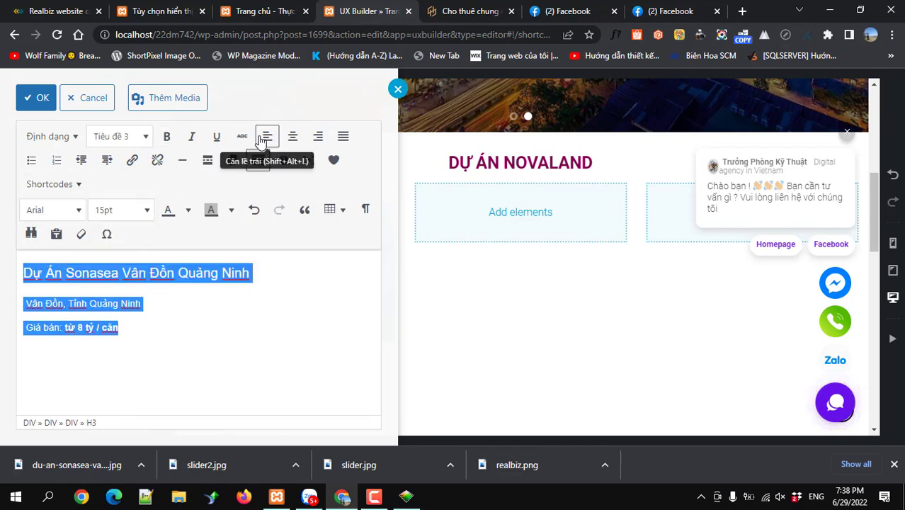
left_click(28, 98)
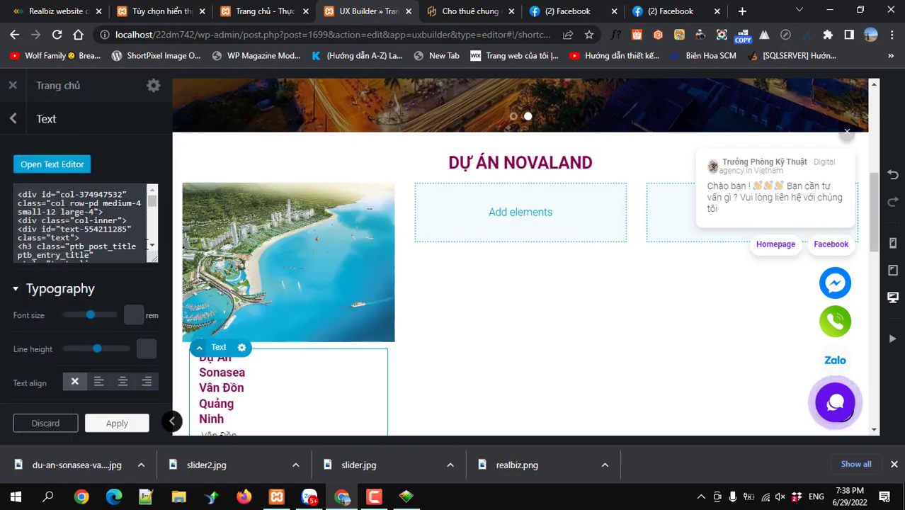
Step: Clear the card text's formatting and bold the title 'Dự Án Sonasea Vân Đồn Quảng Ninh'
scroll(283, 318, "down", 2)
double_click(232, 275)
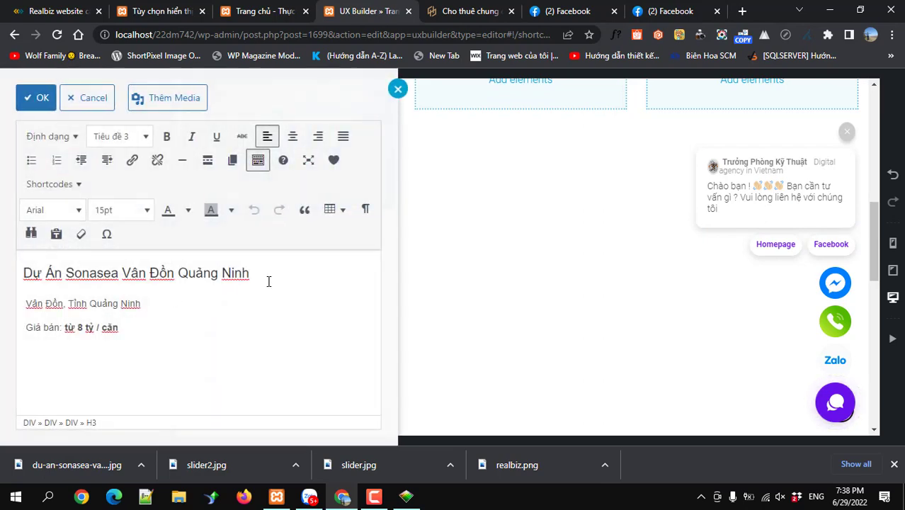
left_click(80, 103)
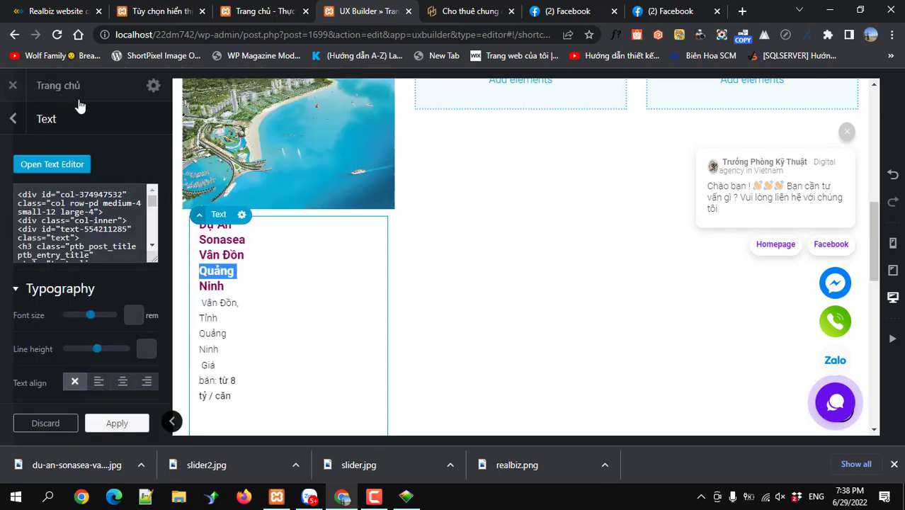
left_click(60, 164)
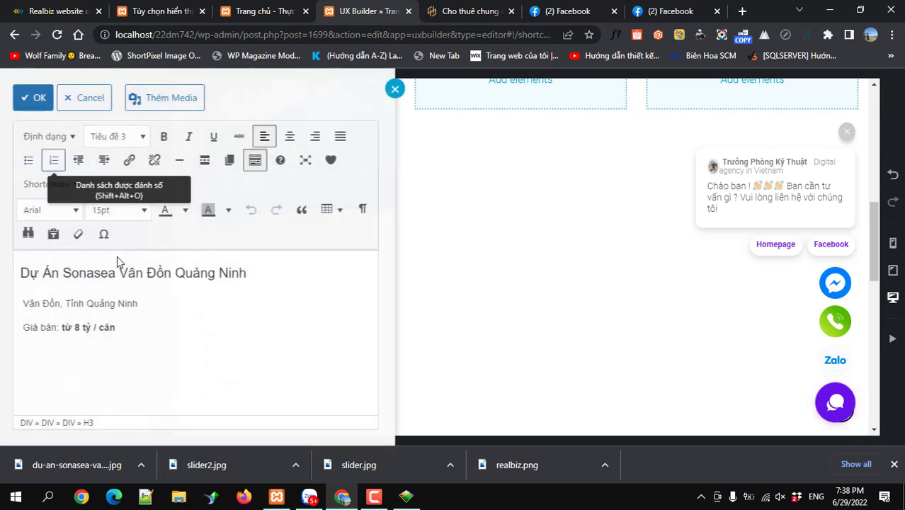
key("ctrl+a")
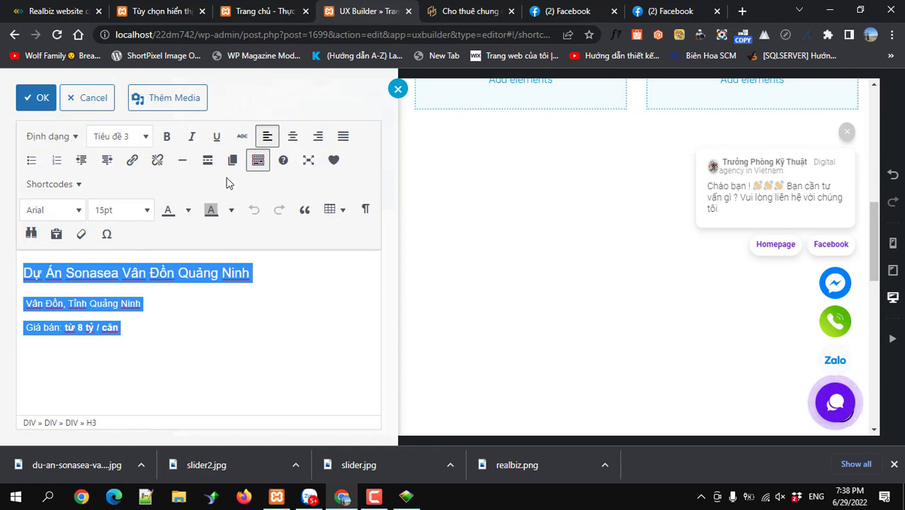
left_click(82, 235)
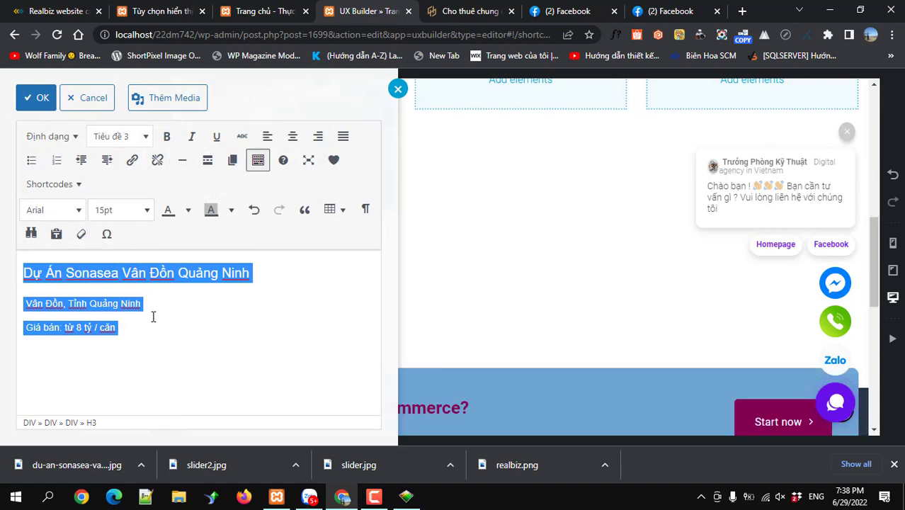
left_click_drag(281, 271, 6, 273)
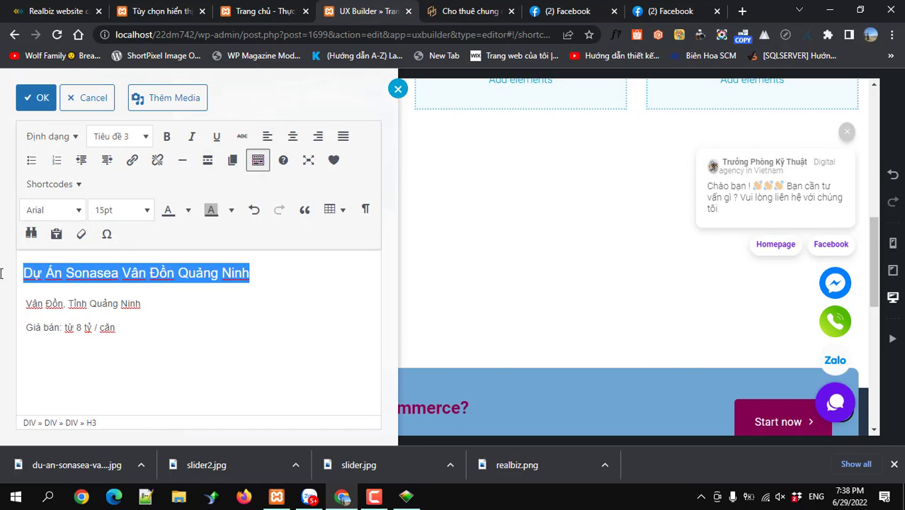
left_click(166, 136)
left_click(153, 323)
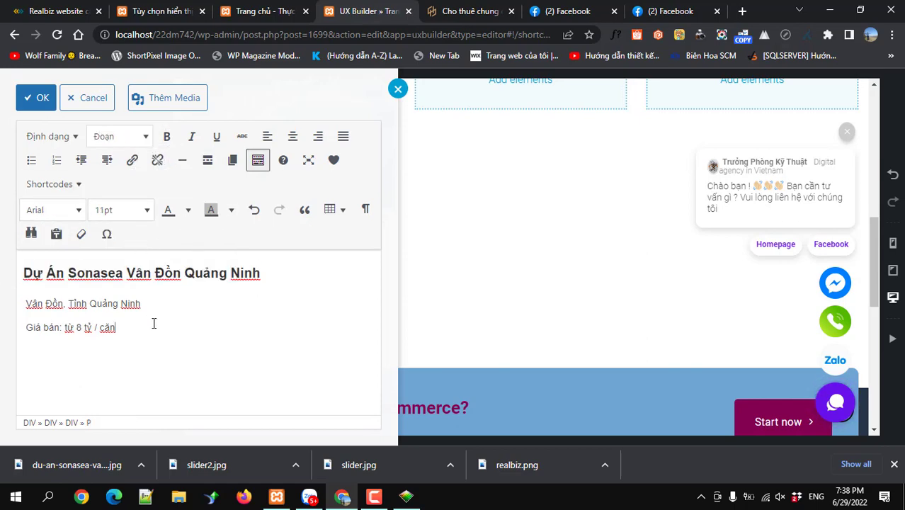
left_click_drag(121, 332, 19, 301)
left_click(39, 98)
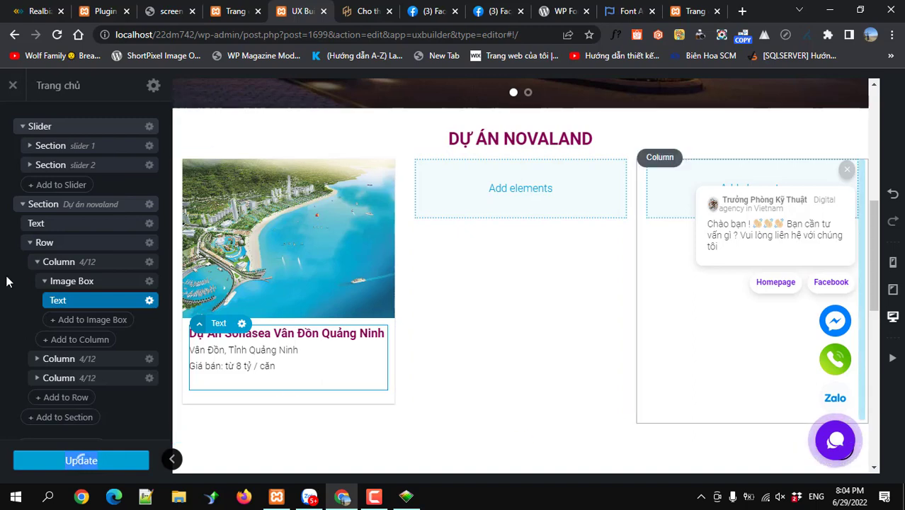
Step: Duplicate the Sonasea image box into the second column
right_click(73, 282)
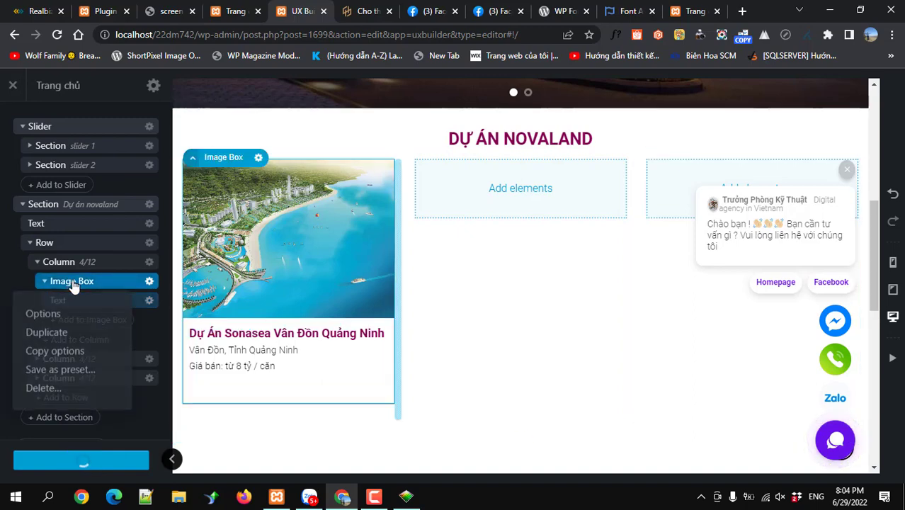
left_click(45, 335)
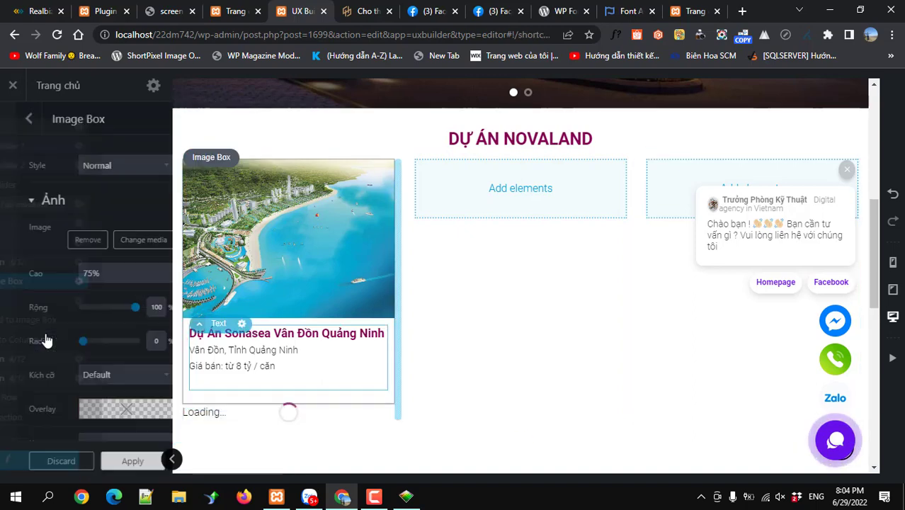
left_click(105, 466)
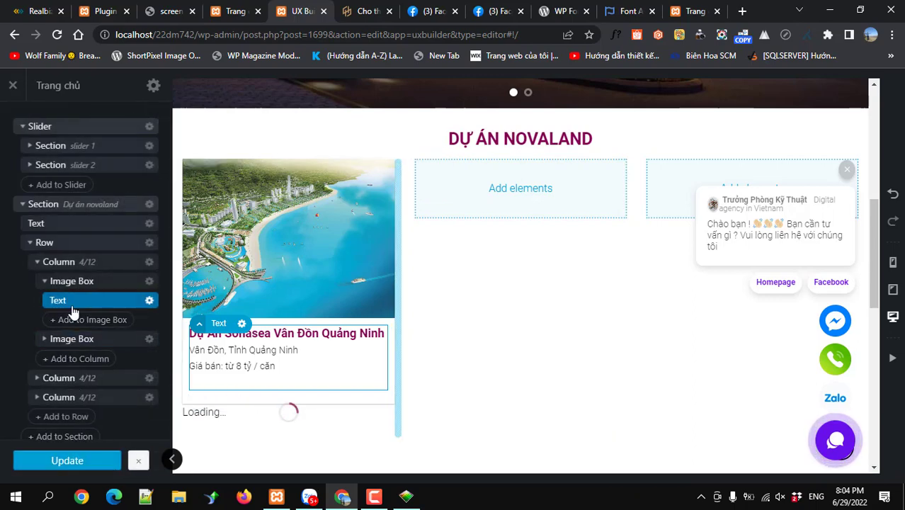
scroll(56, 333, "down", 2)
left_click(37, 310)
left_click_drag(83, 279, 79, 330)
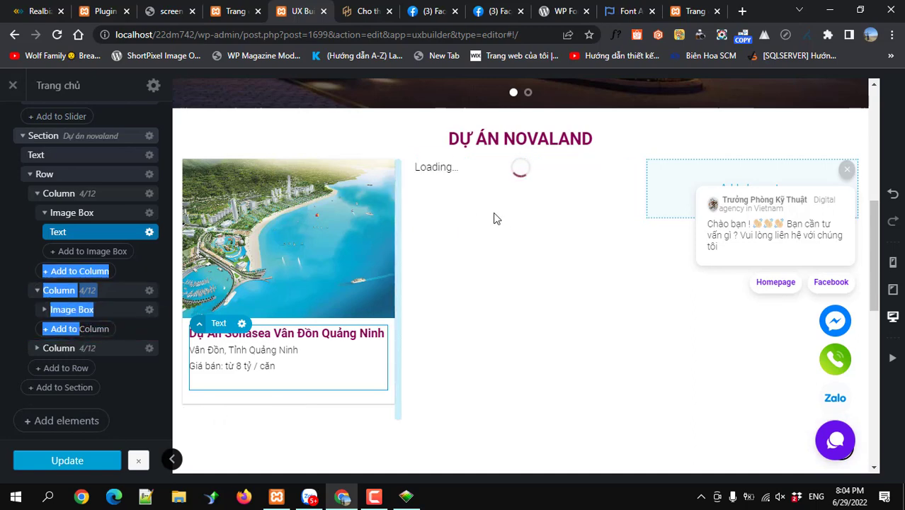
Step: Duplicate the image box again into the third column and save the page
left_click(88, 316)
right_click(88, 314)
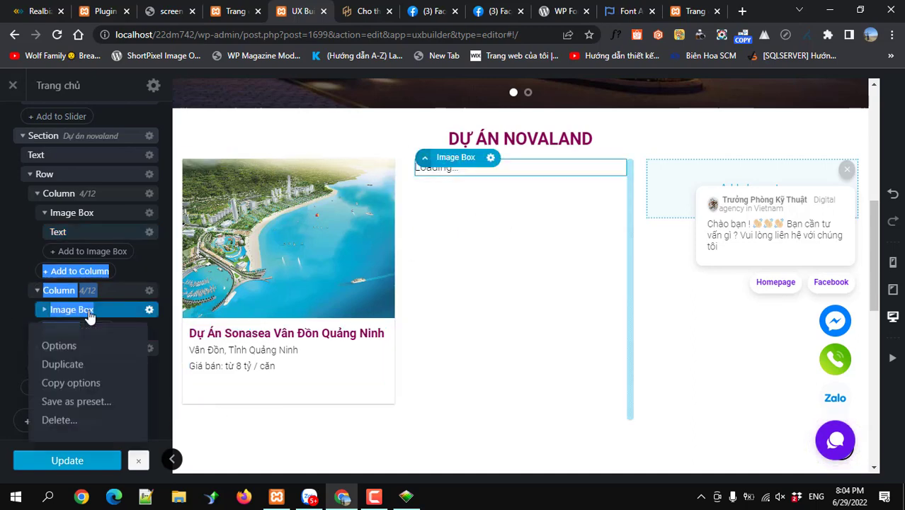
left_click(68, 366)
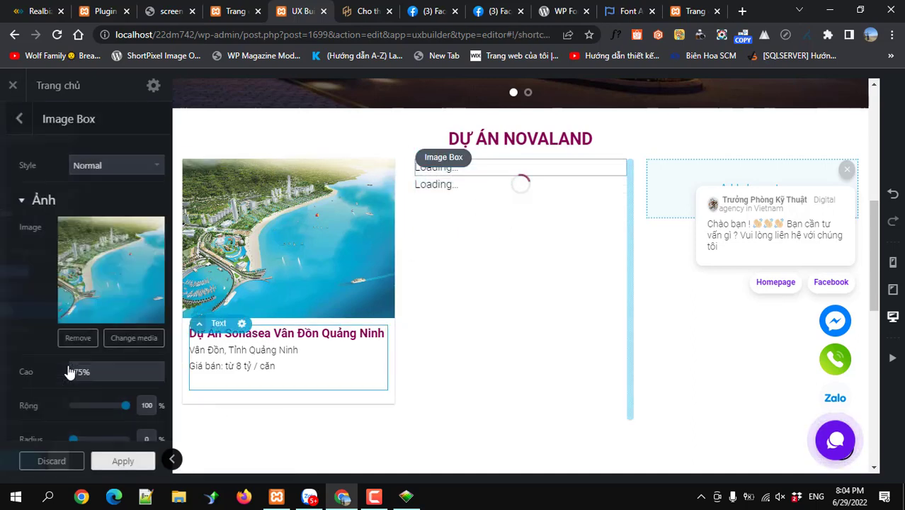
left_click(102, 464)
scroll(35, 354, "down", 2)
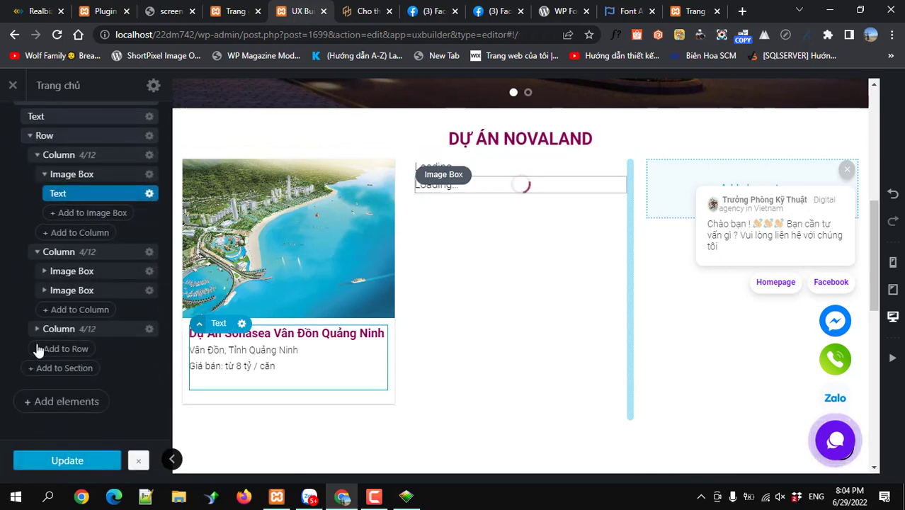
left_click(38, 329)
left_click_drag(67, 290, 69, 344)
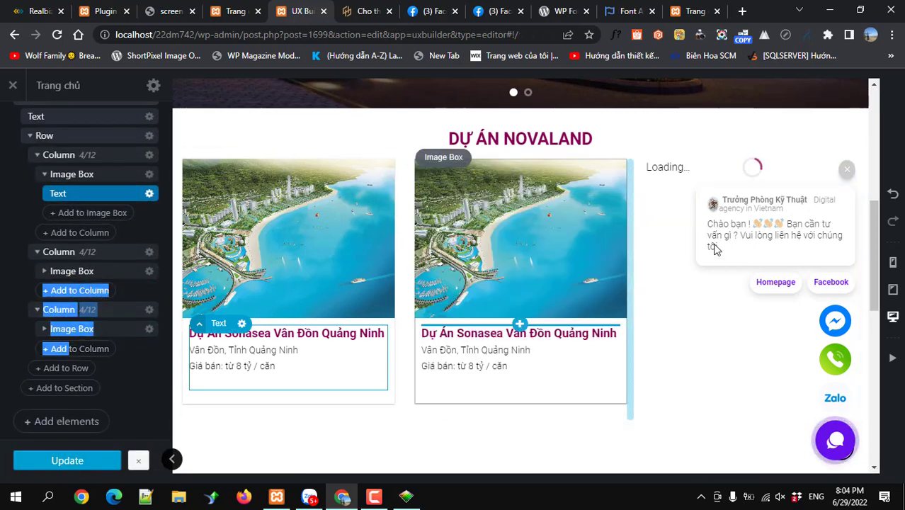
left_click(66, 464)
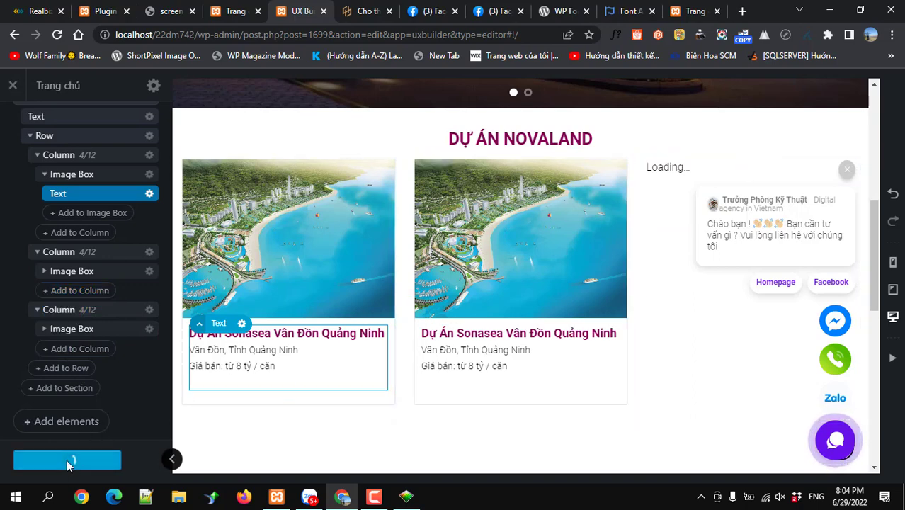
Step: Duplicate the row of three project cards and save the page with Update
left_click(31, 137)
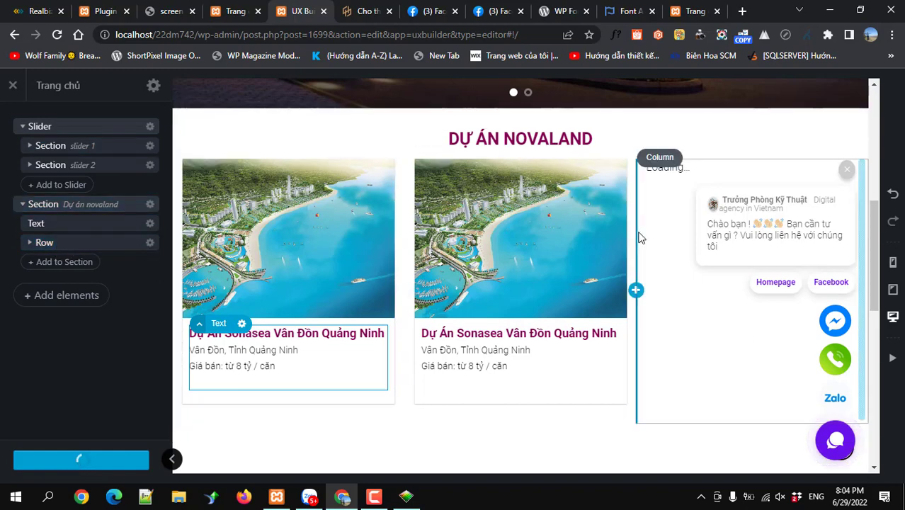
right_click(97, 246)
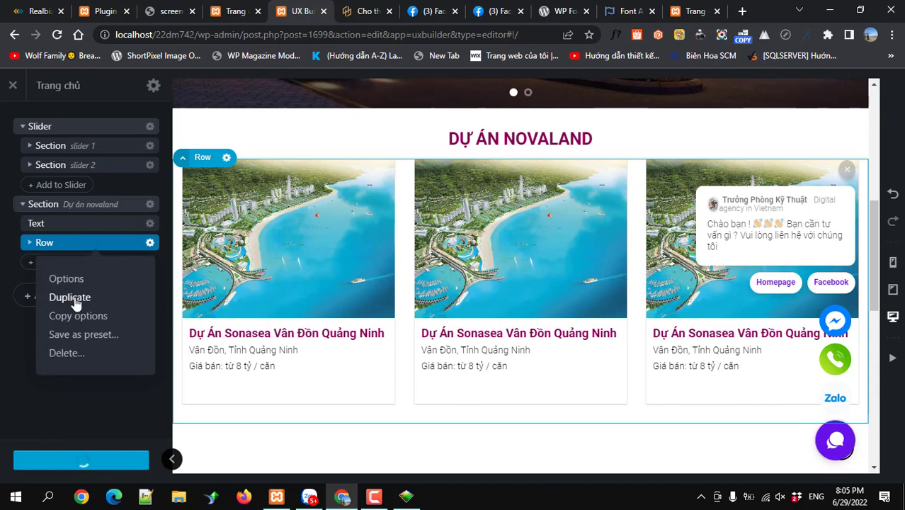
left_click(70, 297)
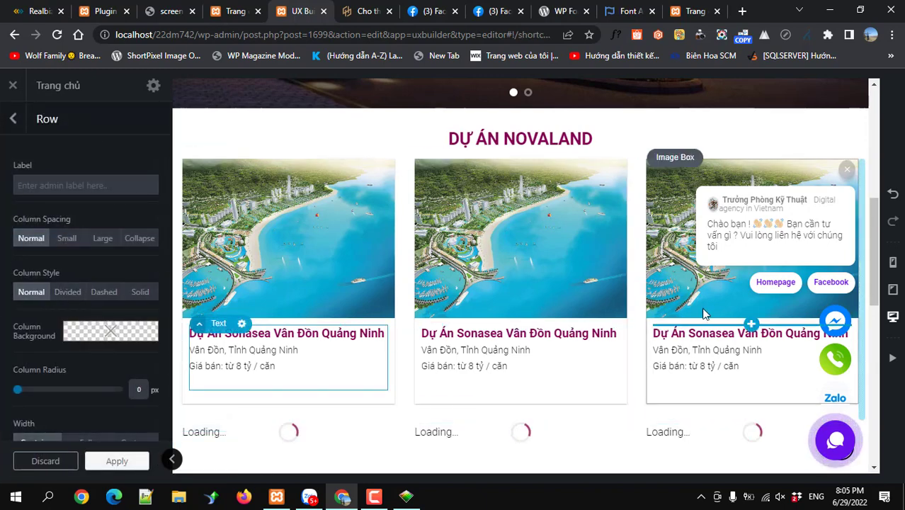
scroll(416, 320, "down", 3)
scroll(416, 320, "up", 3)
left_click(114, 461)
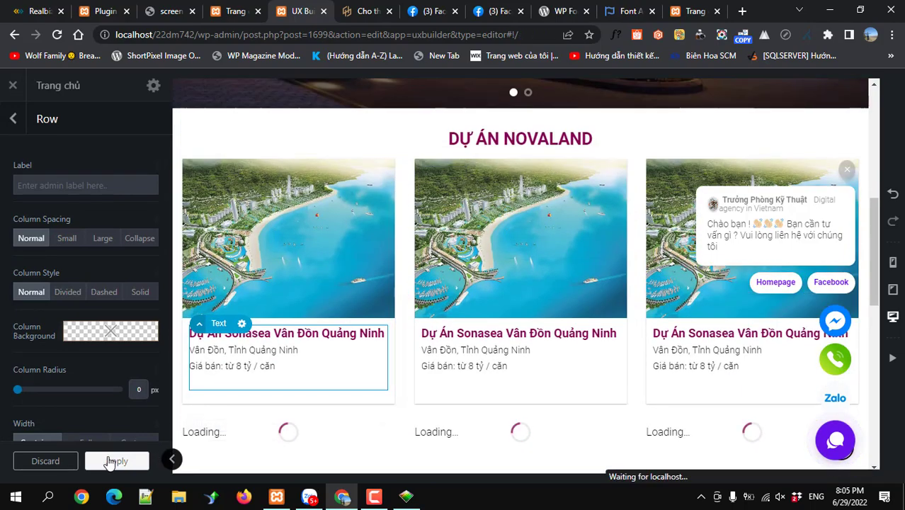
left_click(110, 461)
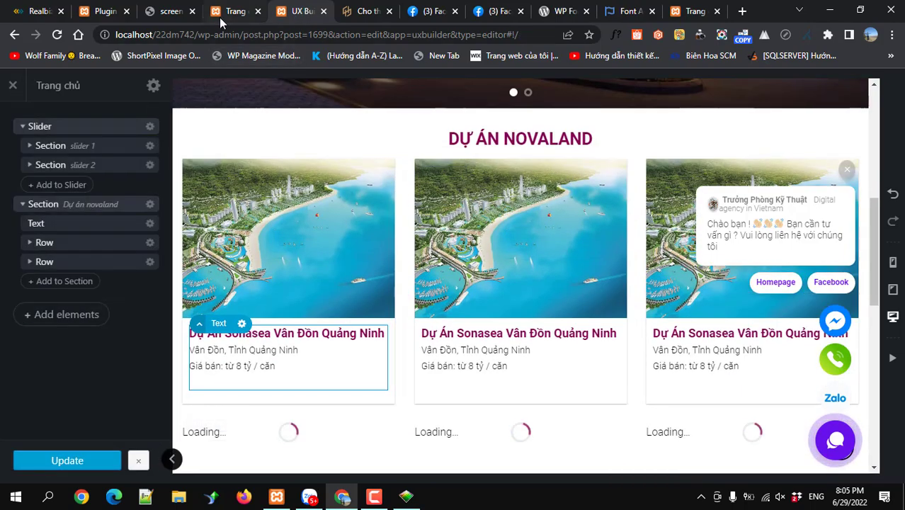
left_click(230, 12)
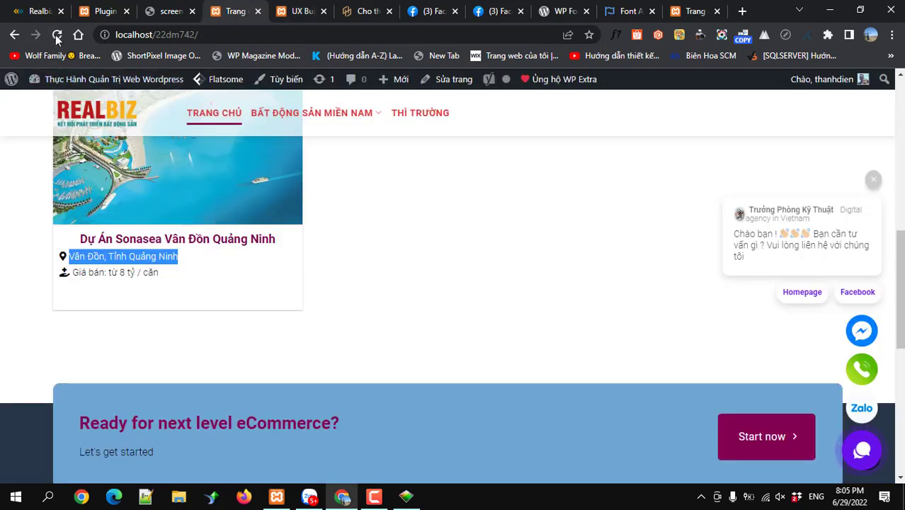
Step: Reload the live Realbiz home page and dismiss the chat greeting popup
left_click(57, 34)
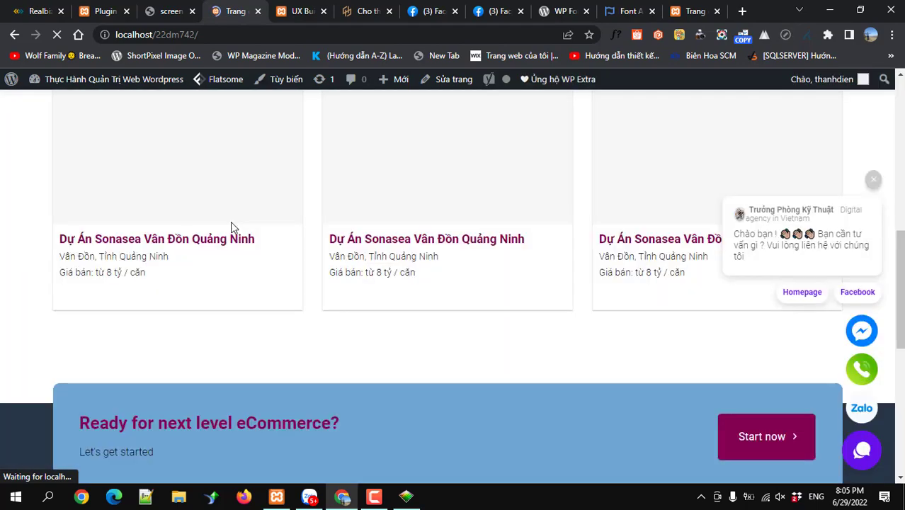
left_click(873, 182)
scroll(577, 297, "up", 4)
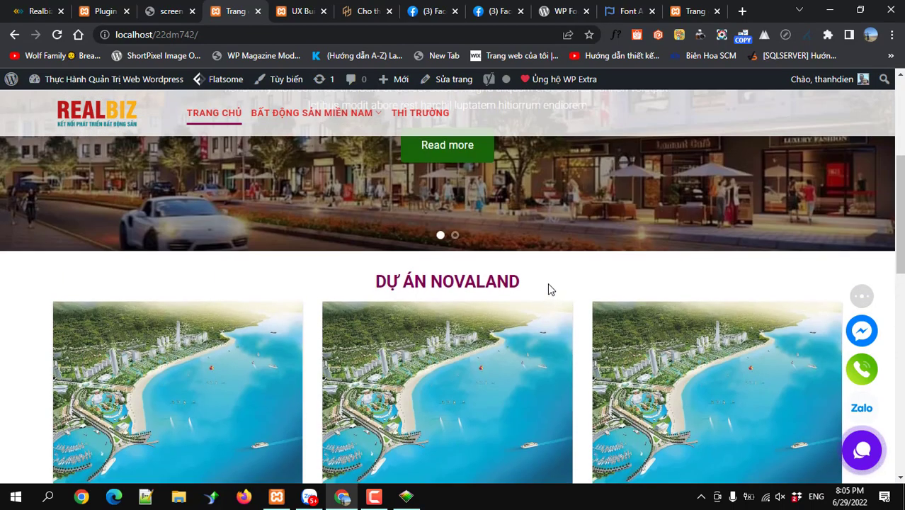
scroll(559, 289, "down", 2)
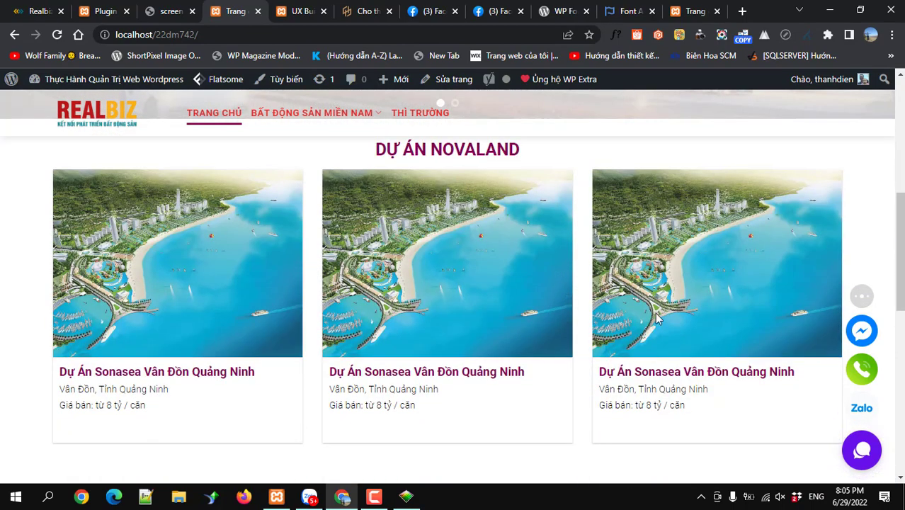
scroll(369, 316, "up", 6)
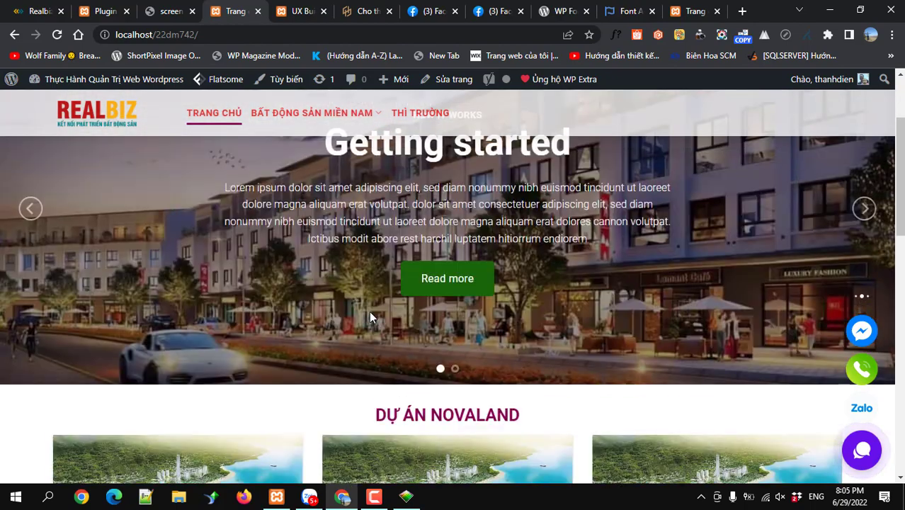
scroll(371, 316, "down", 3)
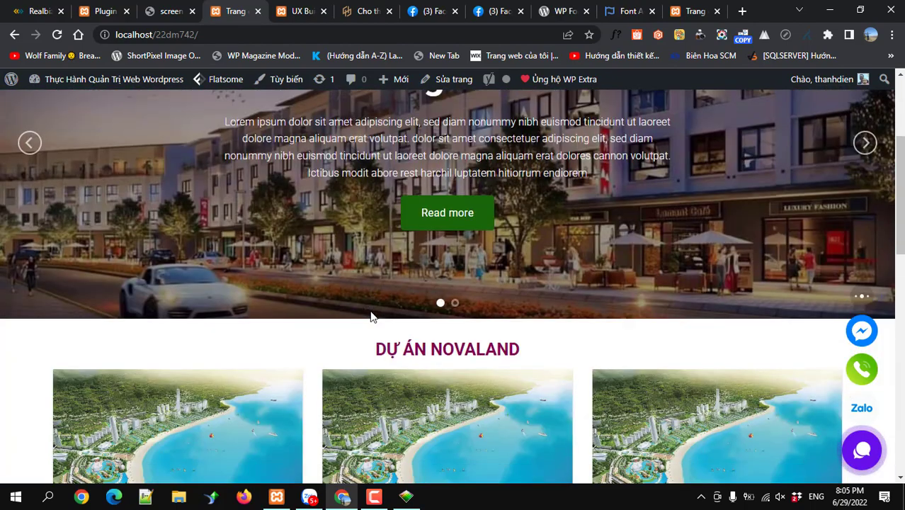
Step: Scroll through the DỰ ÁN NOVALAND heading and its Sonasea project cards
left_click(373, 497)
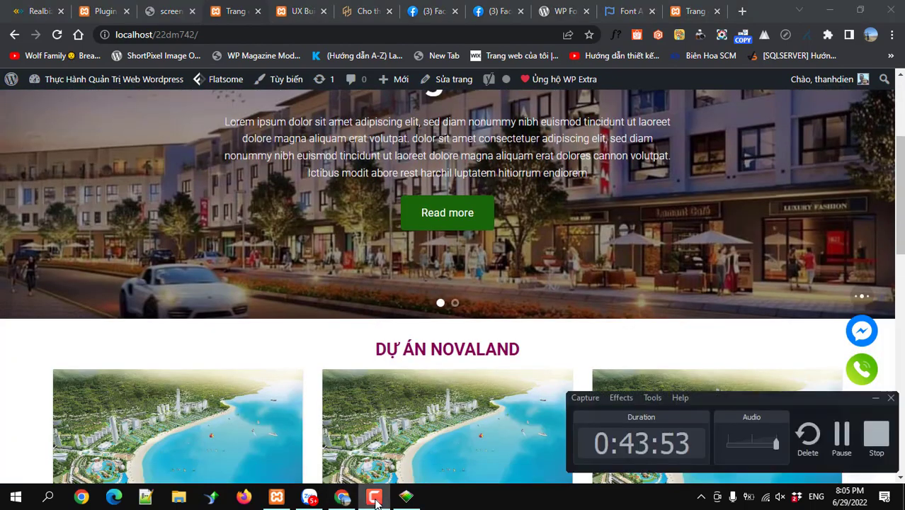
left_click(375, 499)
scroll(385, 246, "down", 4)
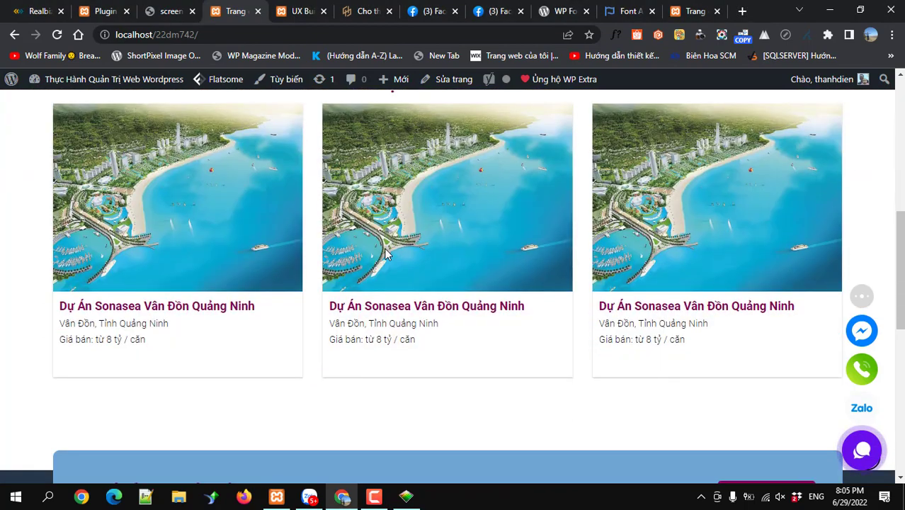
scroll(385, 253, "up", 2)
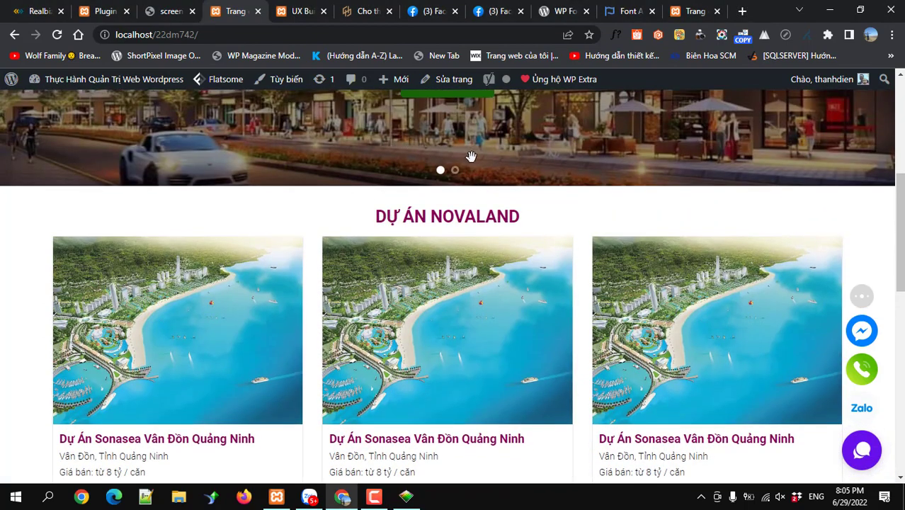
scroll(463, 156, "up", 5)
mouse_move(351, 155)
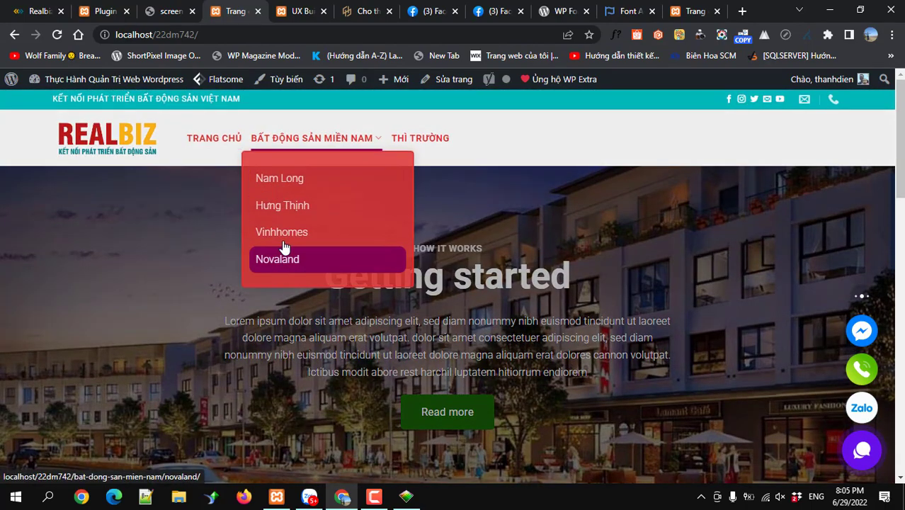
scroll(425, 248, "down", 5)
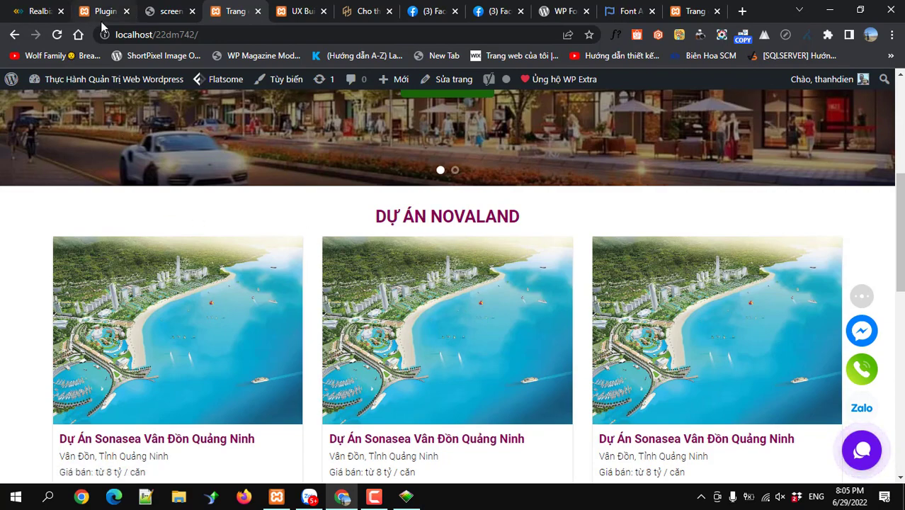
Step: Duplicate the Dự án novaland section and label the copy Dự án Vinhhome
left_click(290, 21)
left_click(74, 204)
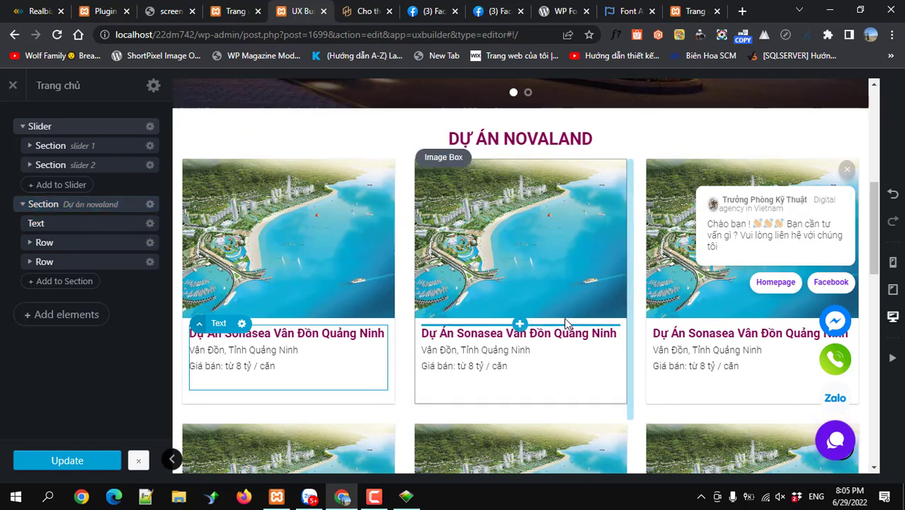
right_click(56, 211)
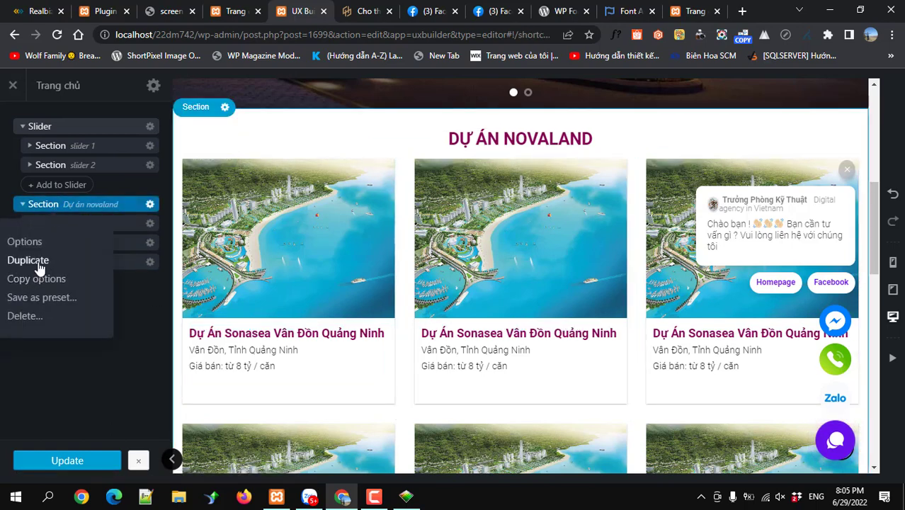
left_click(24, 242)
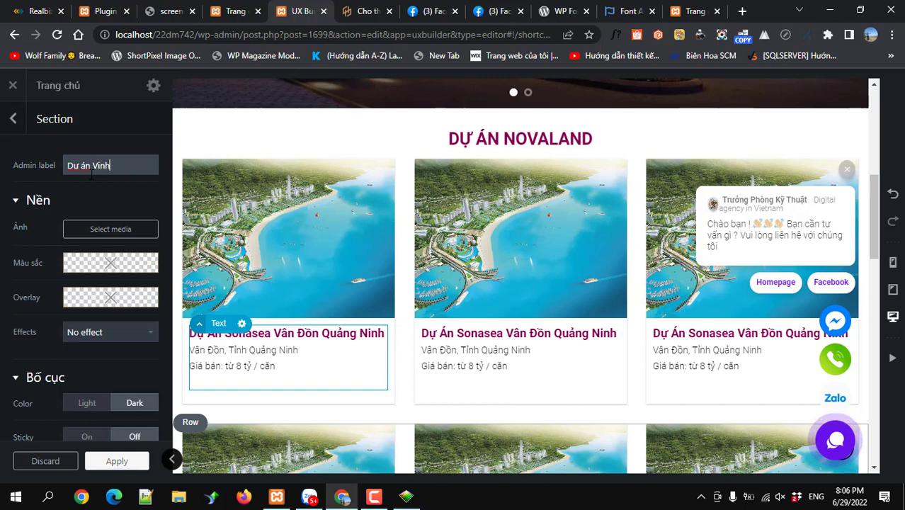
left_click(119, 461)
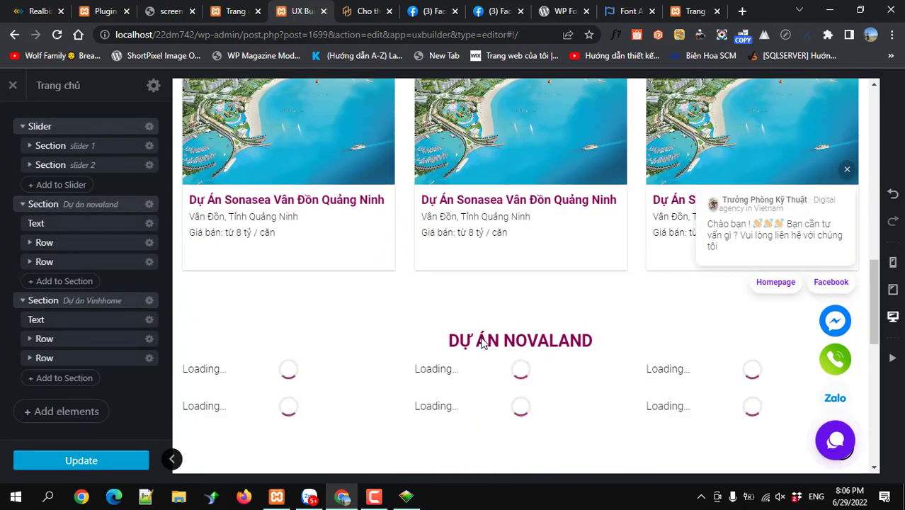
Step: Change the copied section's heading to 'DỰ ÁN VINHHOMES' and apply it
left_click(327, 343)
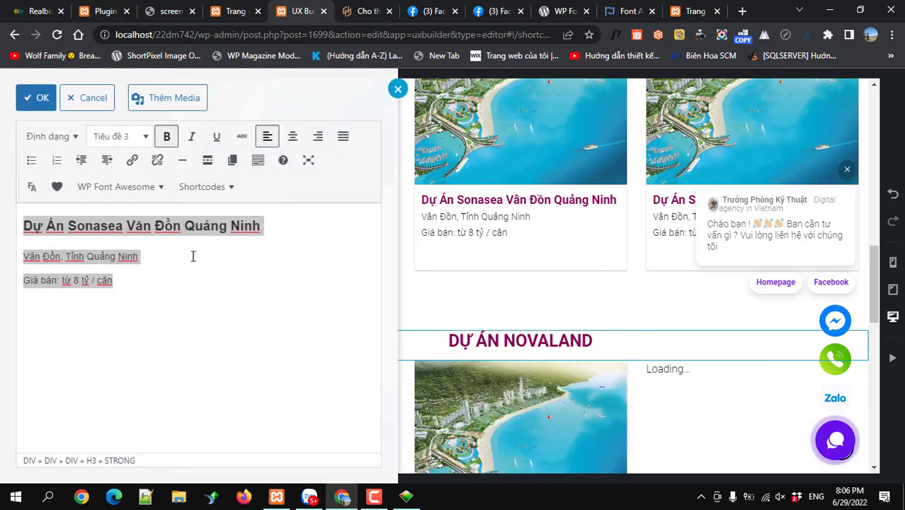
left_click_drag(216, 225, 184, 226)
type("Vin")
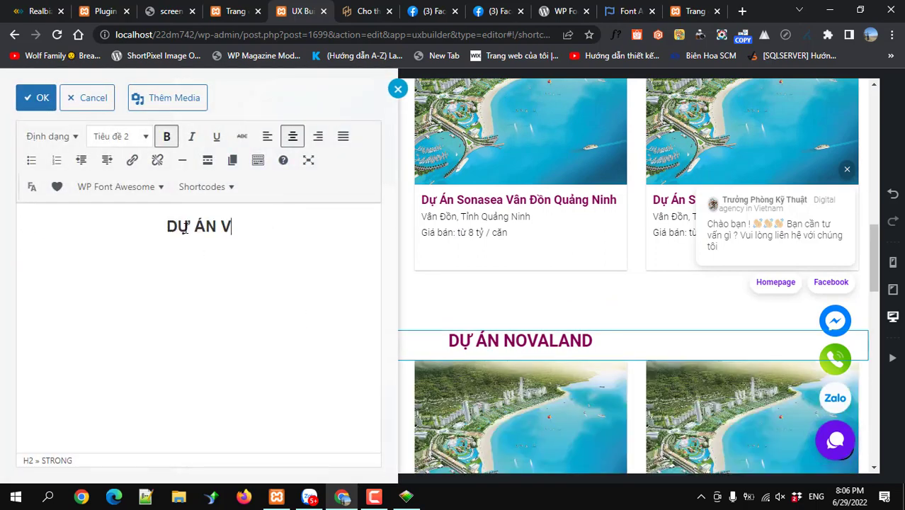
key("BackSpace")
key("BackSpace")
type("I")
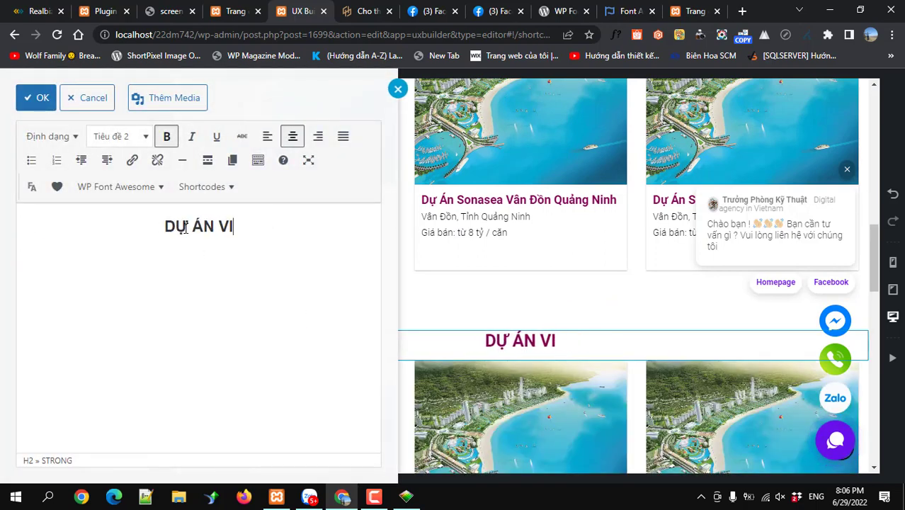
type("NHHOMES")
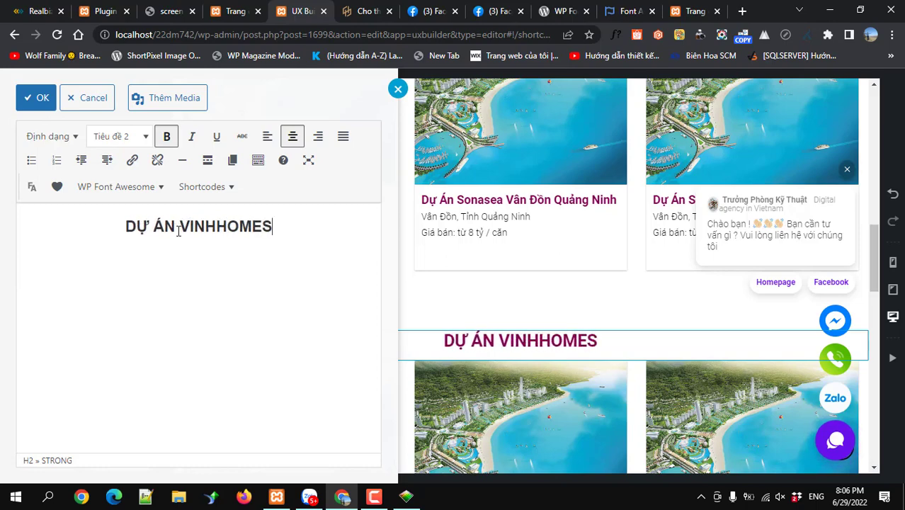
left_click(35, 97)
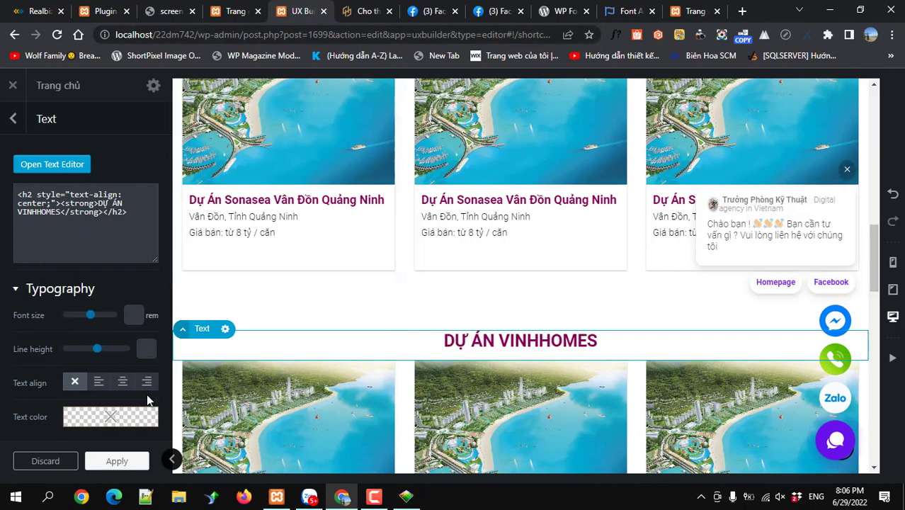
left_click(117, 461)
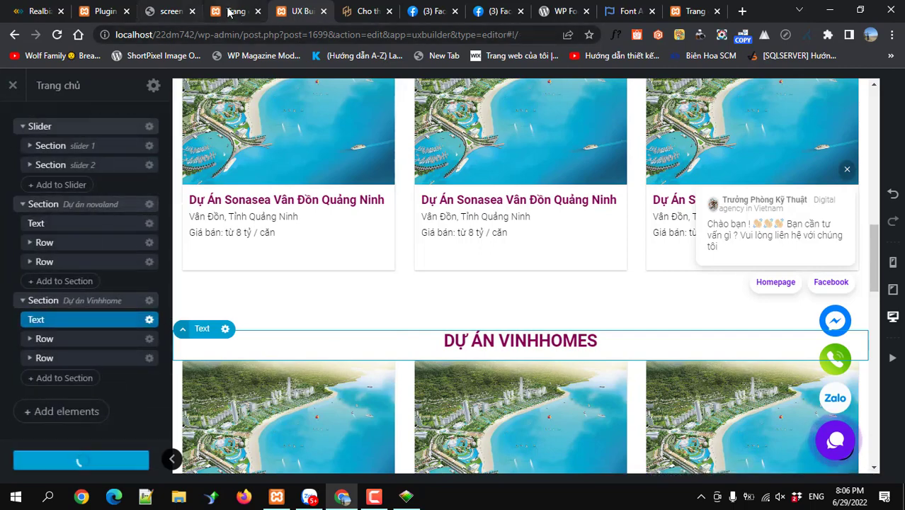
Step: Check the live site, then save the page with Update
left_click(234, 11)
scroll(411, 199, "up", 3)
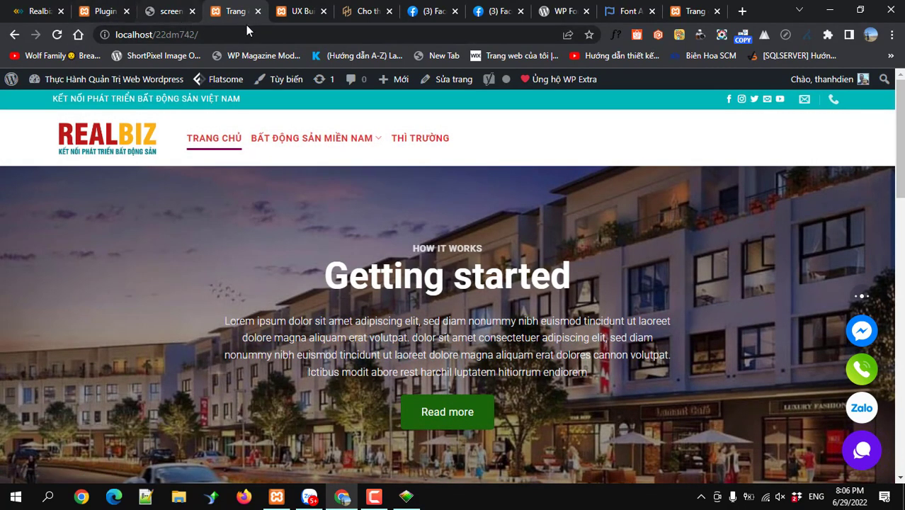
left_click(287, 18)
scroll(371, 278, "down", 5)
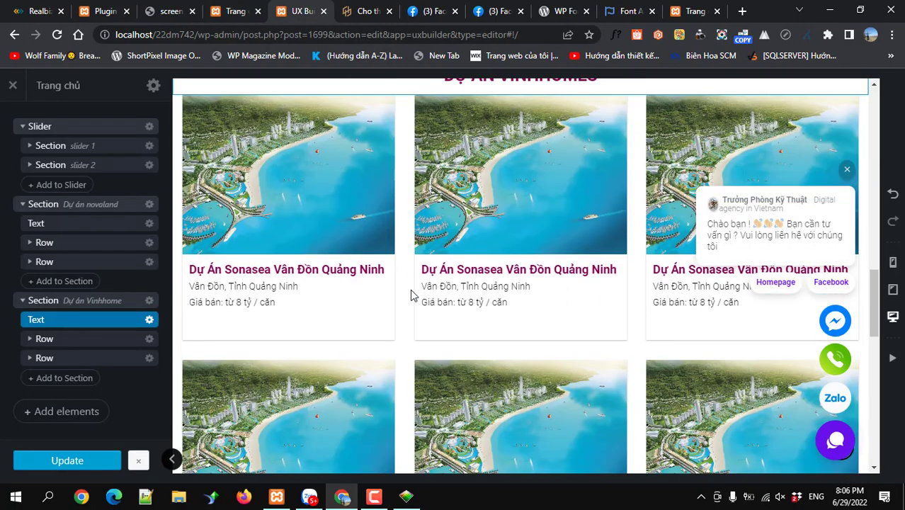
left_click(106, 460)
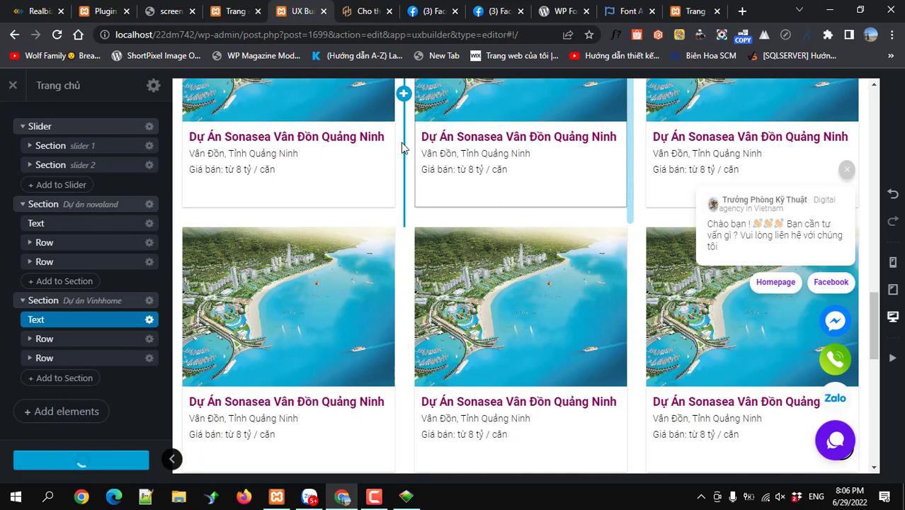
Step: Replace VINHHOMES with HƯNG THỊNH in the section heading and apply the change
right_click(104, 301)
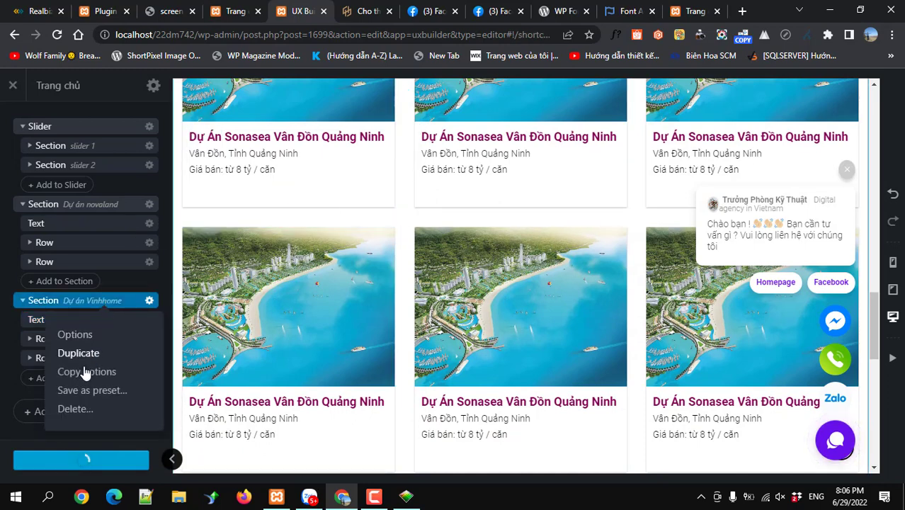
left_click(80, 334)
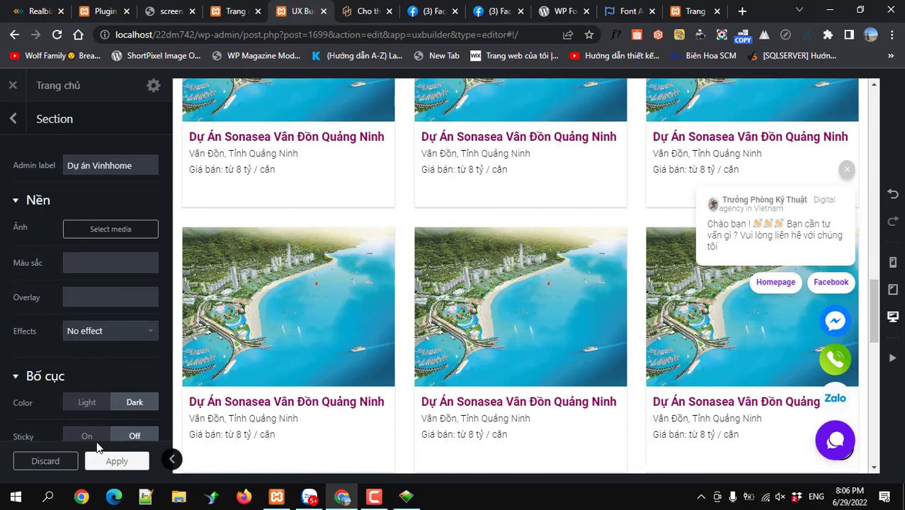
left_click(93, 453)
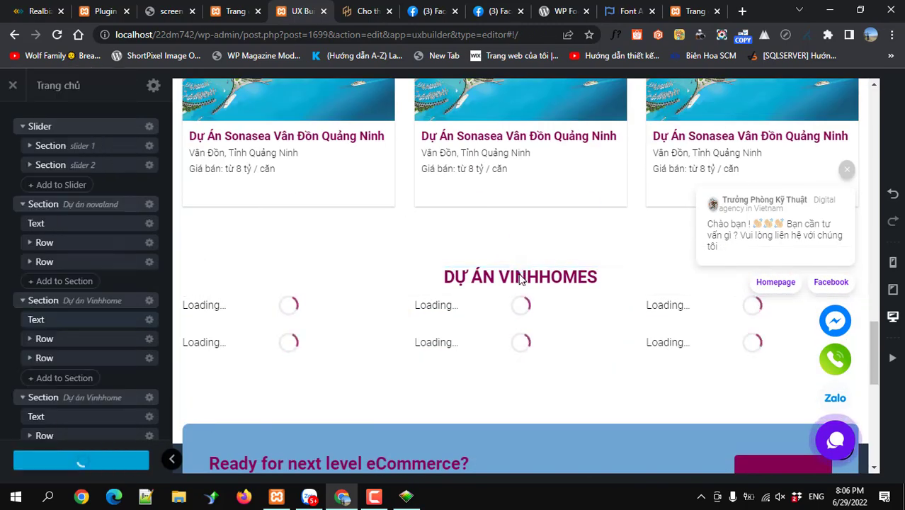
double_click(473, 286)
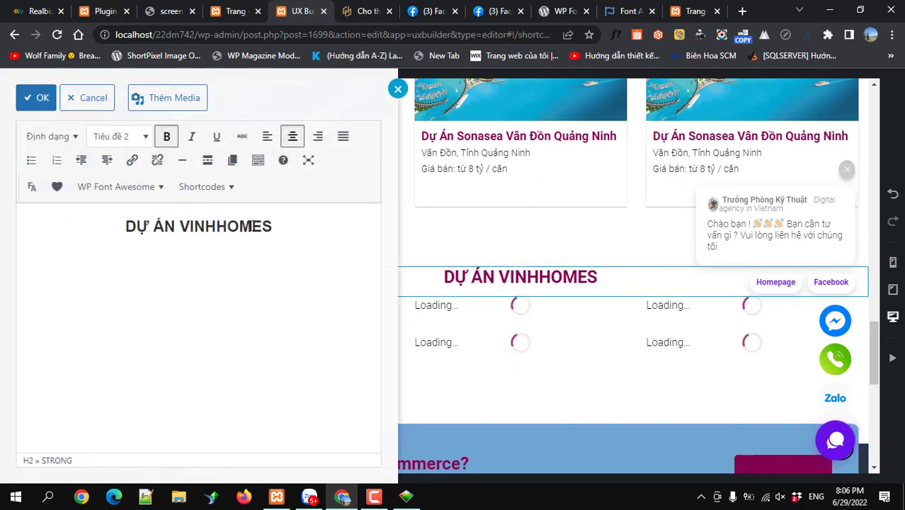
double_click(216, 226)
type("hu")
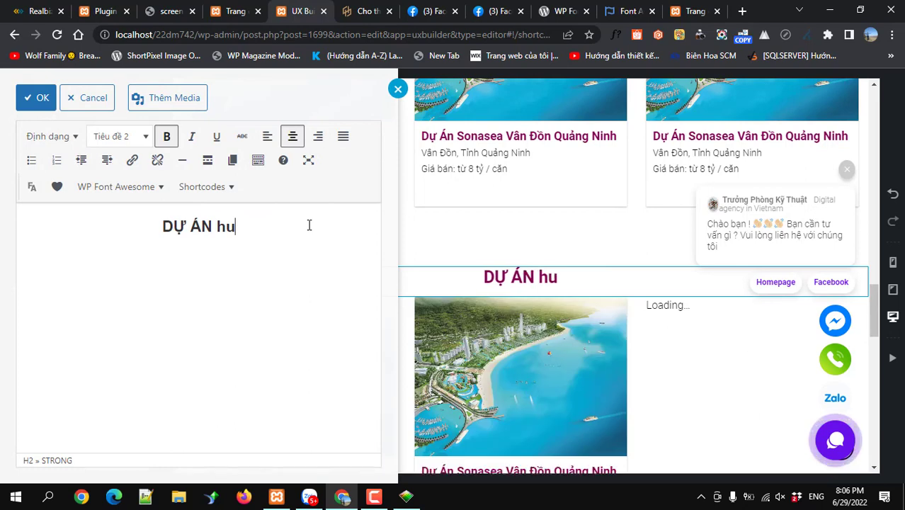
key("BackSpace")
key("BackSpace")
type("HUWNG THINHX")
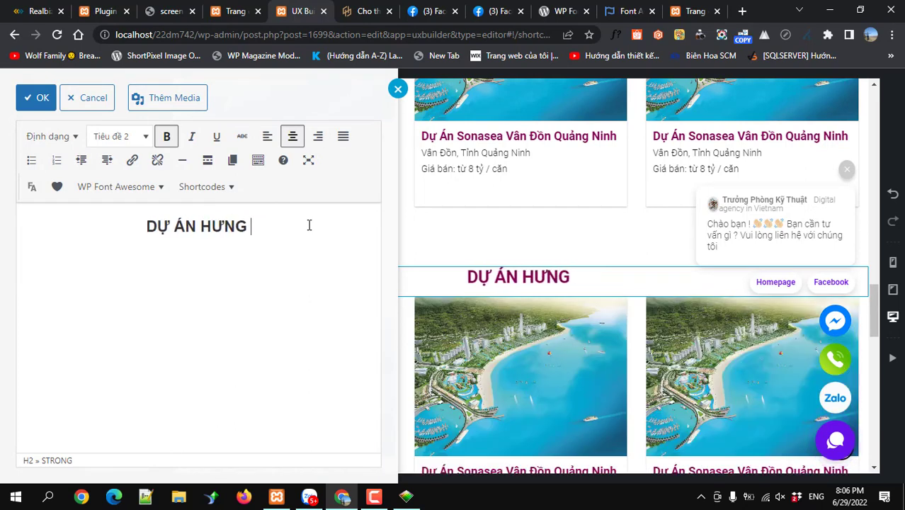
type("j")
left_click(30, 97)
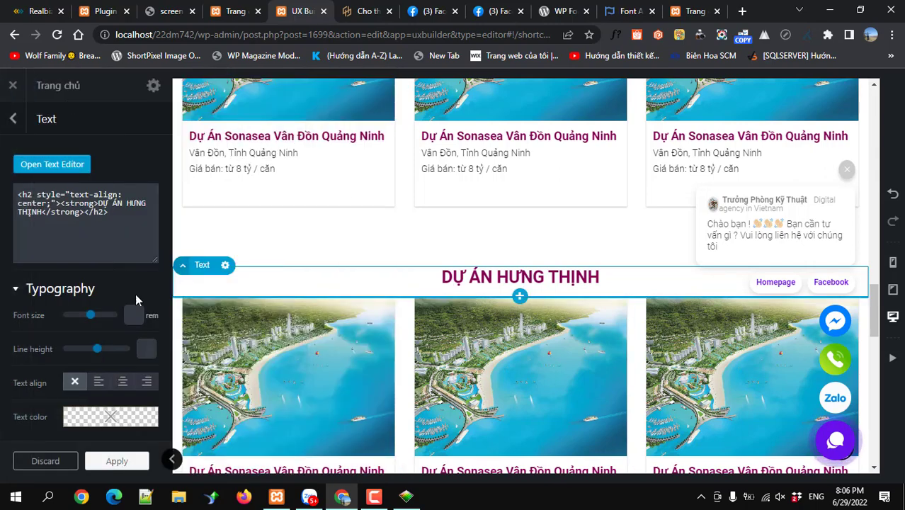
left_click(115, 461)
scroll(114, 323, "down", 2)
Step: Duplicate the Hưng Thịnh section and select HƯNG THỊNH in the copy's heading
right_click(108, 295)
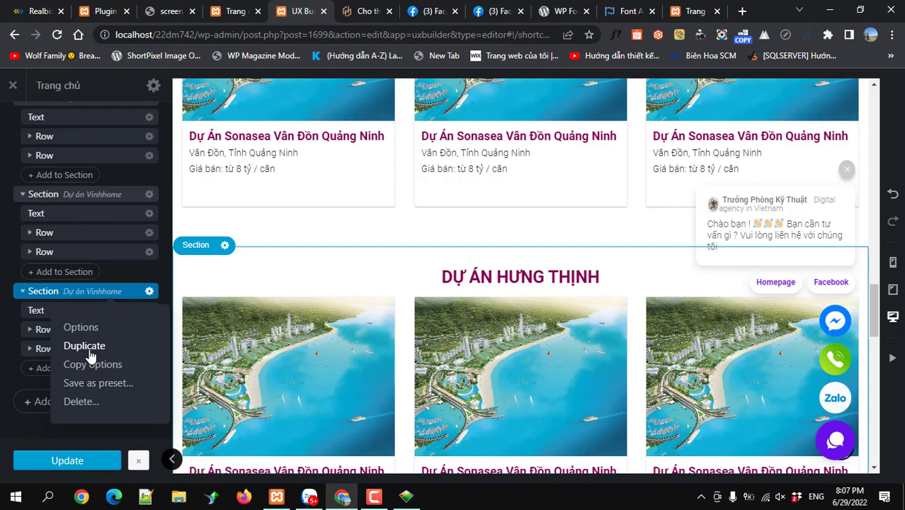
left_click(90, 349)
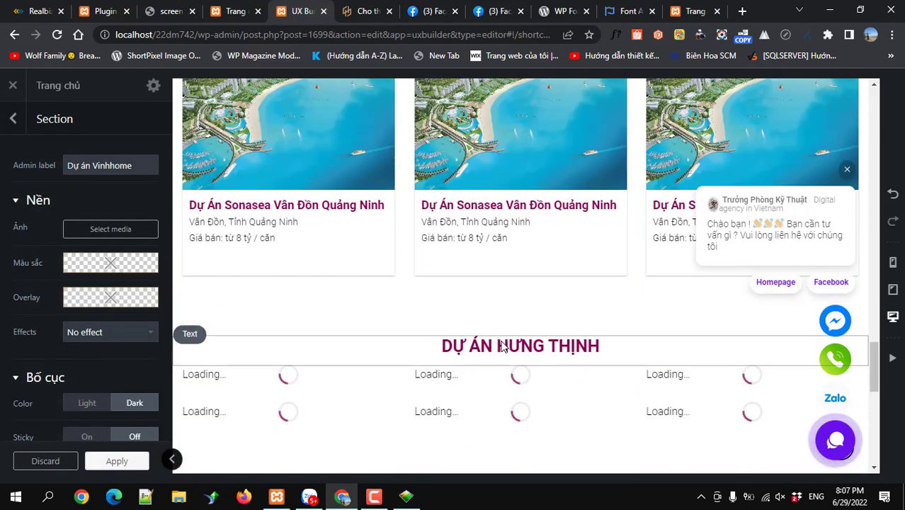
double_click(501, 346)
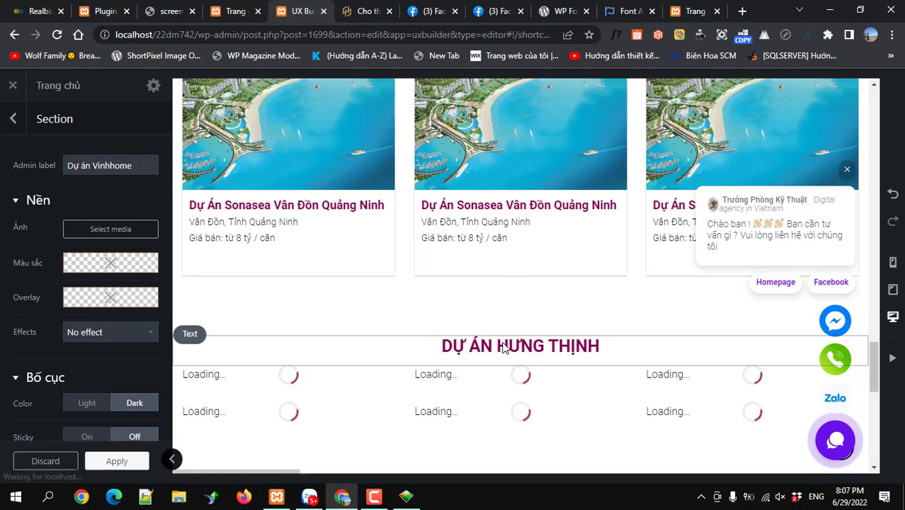
left_click_drag(177, 227, 319, 227)
Step: Change the copied heading to DỰ ÁN NAM LONG, apply it and update the page
type("na")
key("BackSpace")
key("BackSpace")
type("nam")
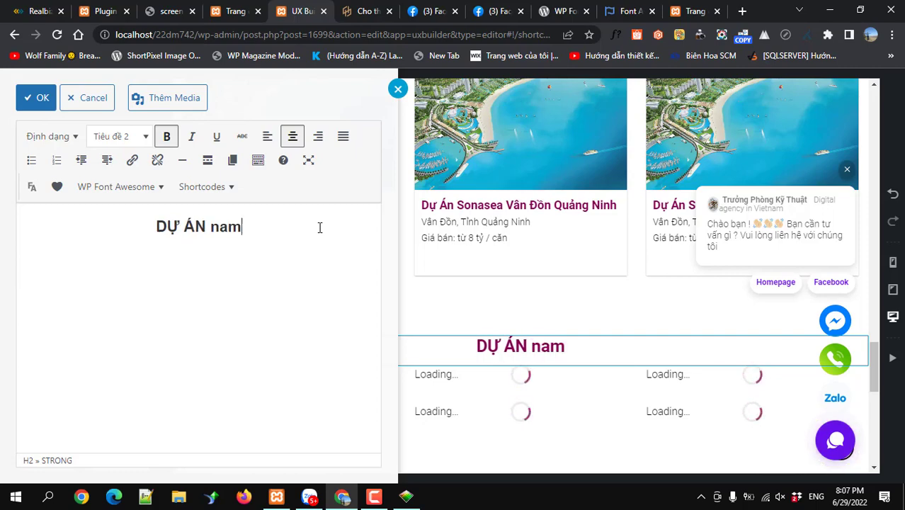
key("BackSpace")
key("BackSpace")
key("BackSpace")
type("a")
key("BackSpace")
type("NAM LONG")
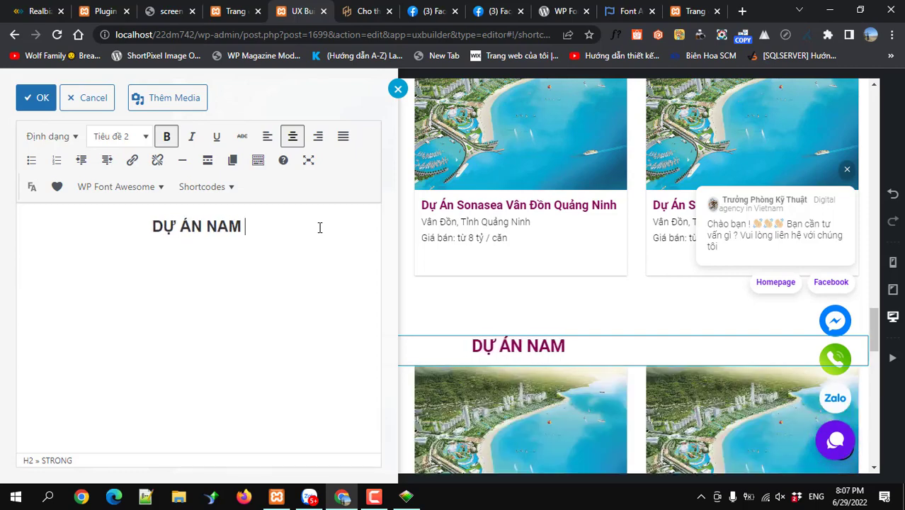
left_click(37, 97)
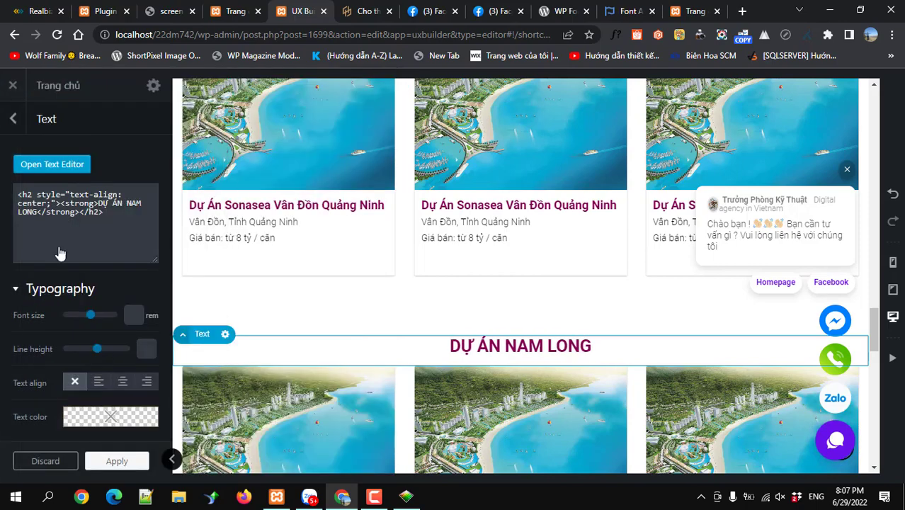
left_click(119, 462)
left_click(75, 461)
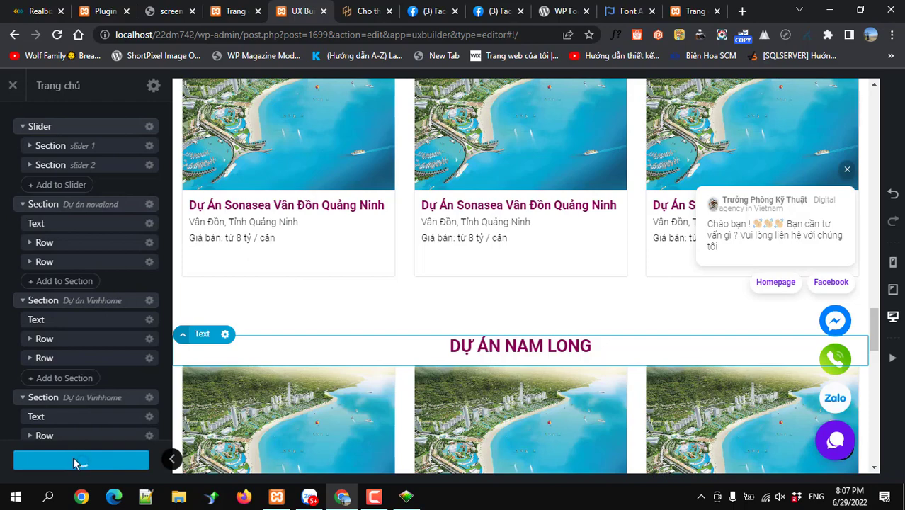
Step: Reload the live home page, review the new sections, and select the DỰ ÁN NOVALAND heading text
left_click(234, 10)
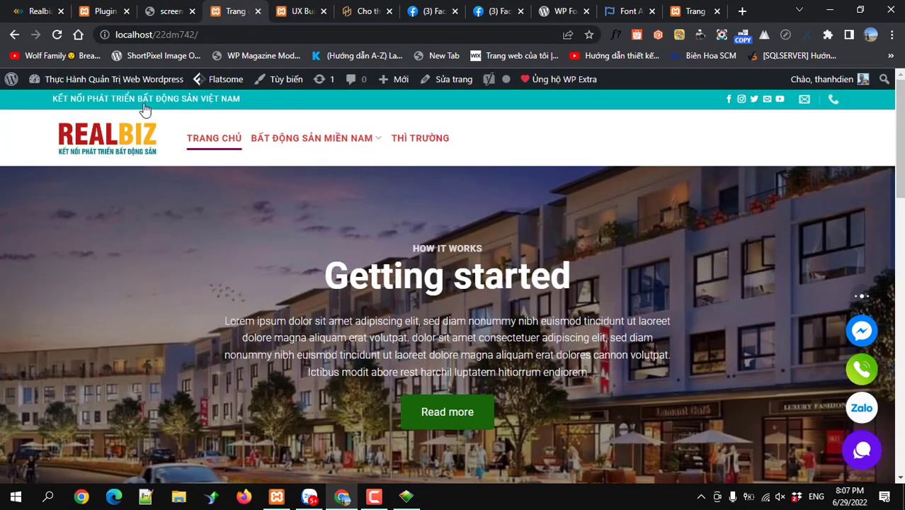
left_click(58, 37)
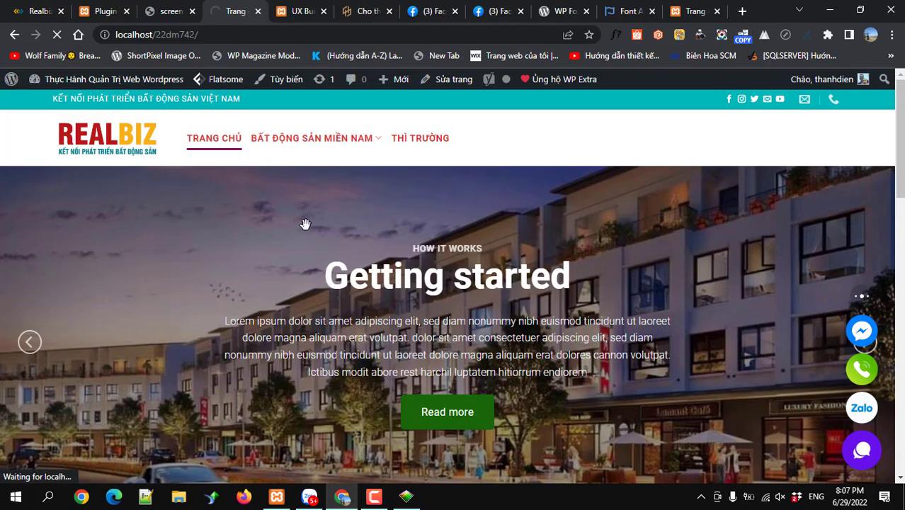
scroll(305, 225, "down", 5)
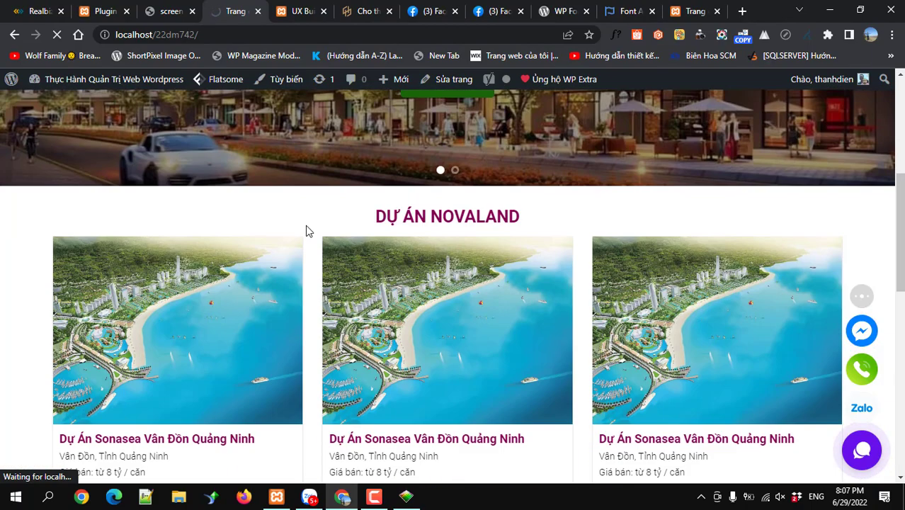
scroll(473, 226, "down", 5)
scroll(473, 224, "up", 5)
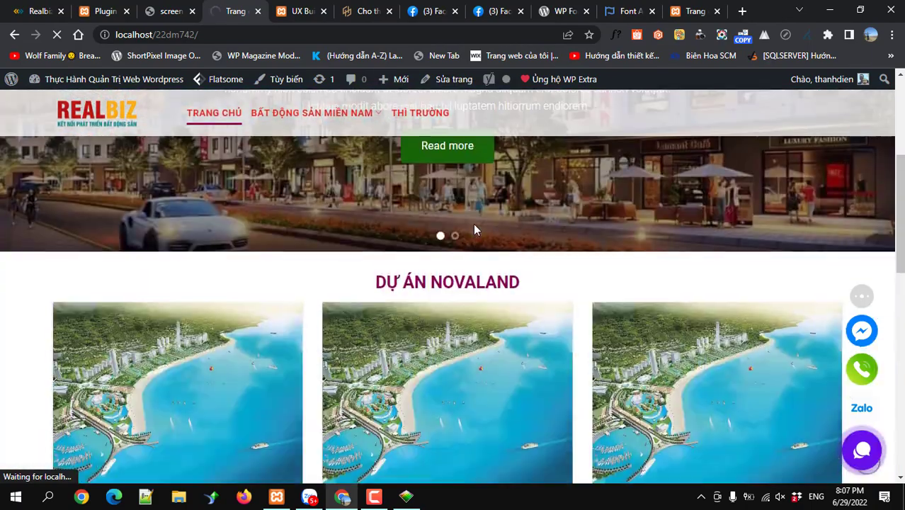
scroll(473, 224, "down", 2)
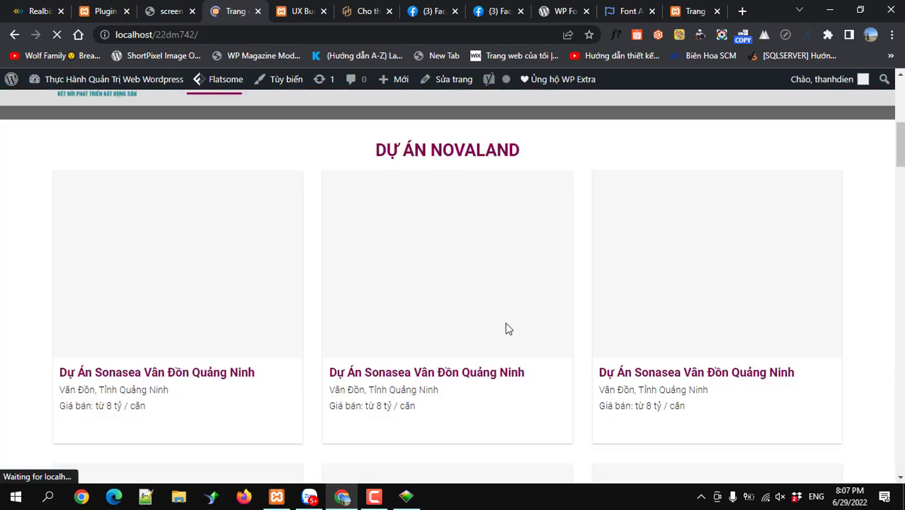
scroll(505, 326, "down", 10)
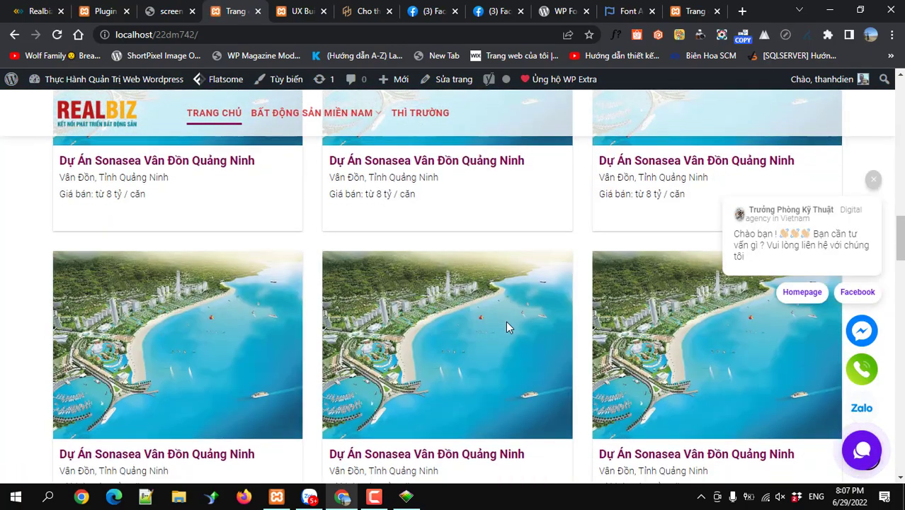
scroll(499, 337, "down", 10)
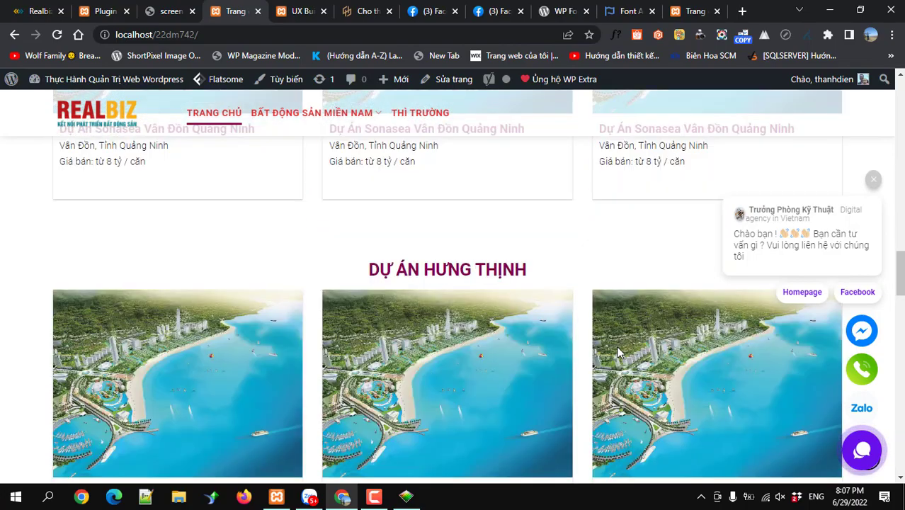
scroll(499, 340, "down", 4)
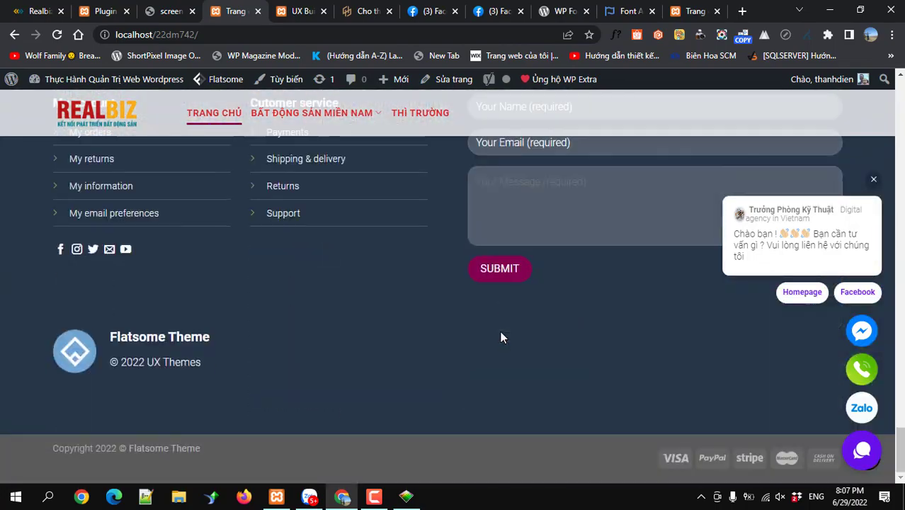
scroll(500, 331, "up", 10)
scroll(504, 326, "up", 10)
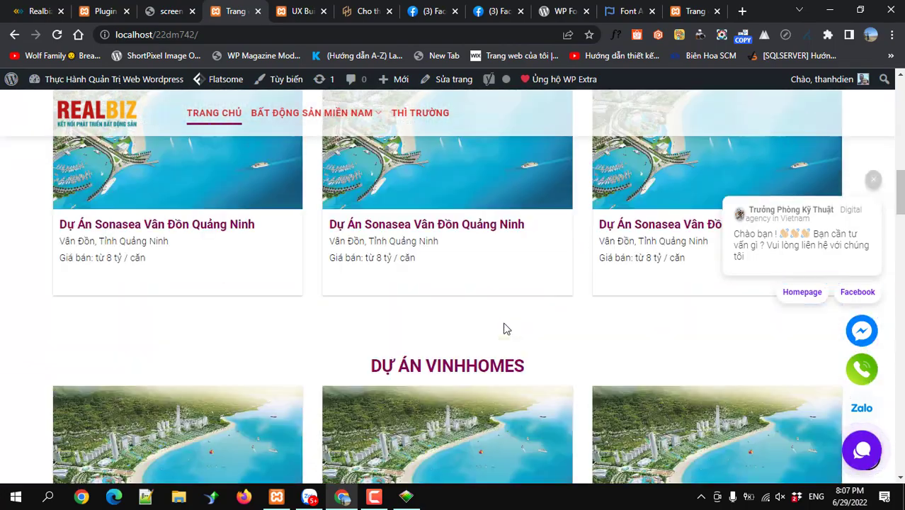
scroll(503, 327, "down", 1)
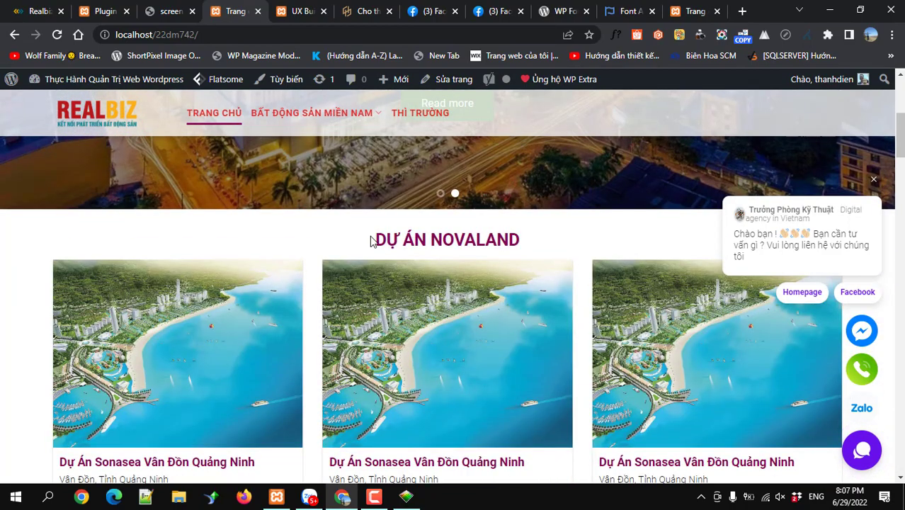
left_click_drag(372, 241, 529, 243)
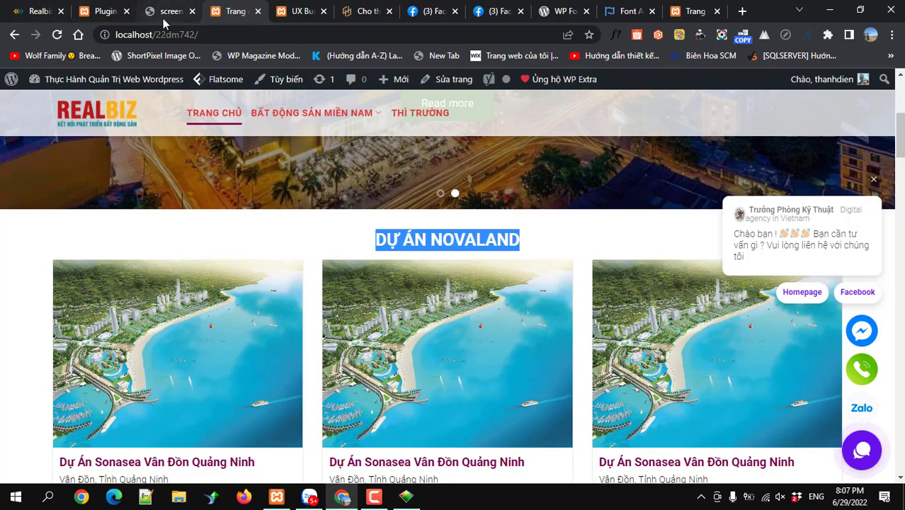
Step: Back in UX Builder, delete the old DỰ ÁN NOVALAND text heading
left_click(290, 13)
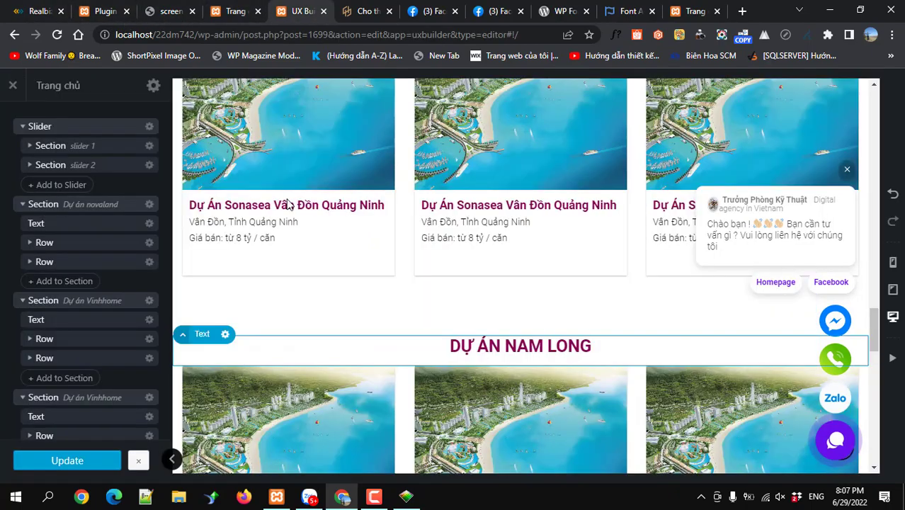
scroll(432, 248, "down", 1)
scroll(507, 304, "up", 10)
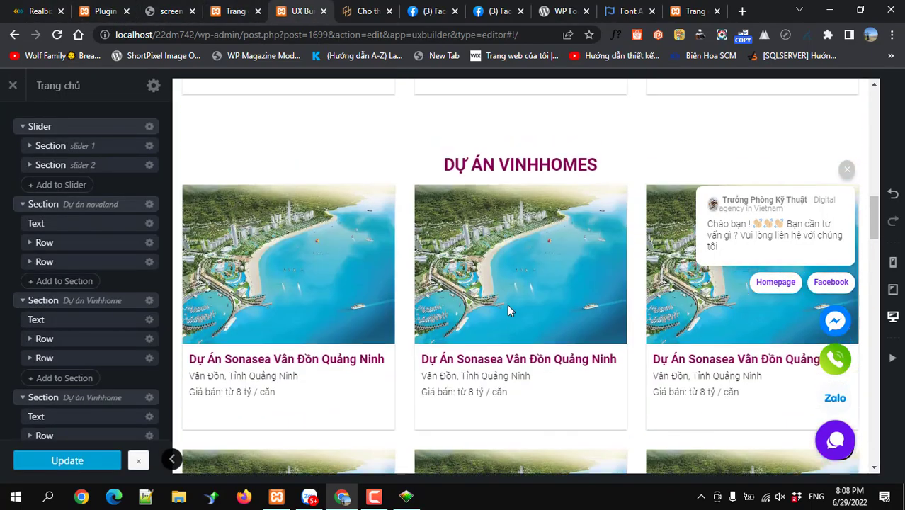
scroll(508, 294, "up", 5)
scroll(508, 294, "down", 3)
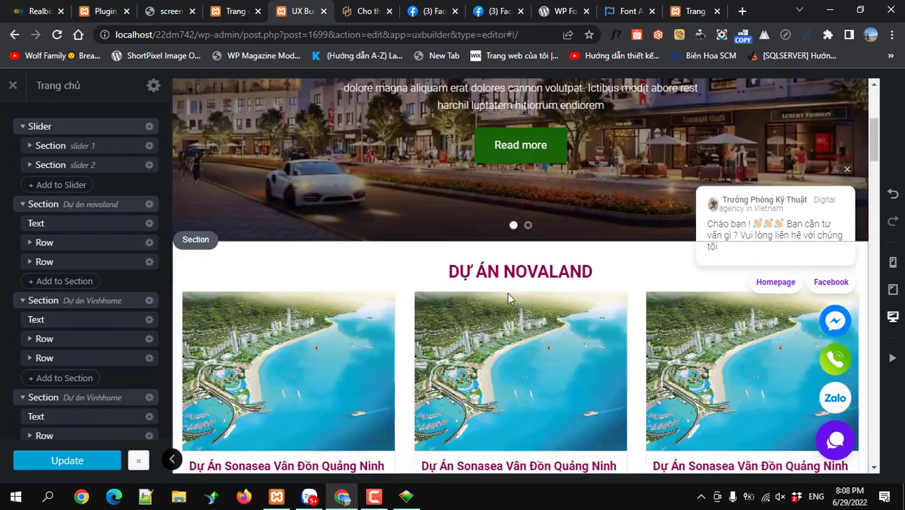
right_click(507, 278)
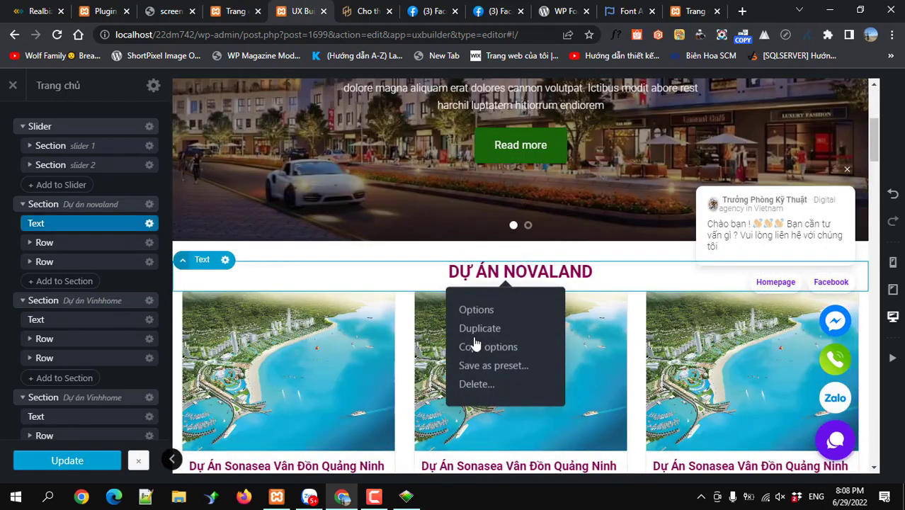
left_click(473, 384)
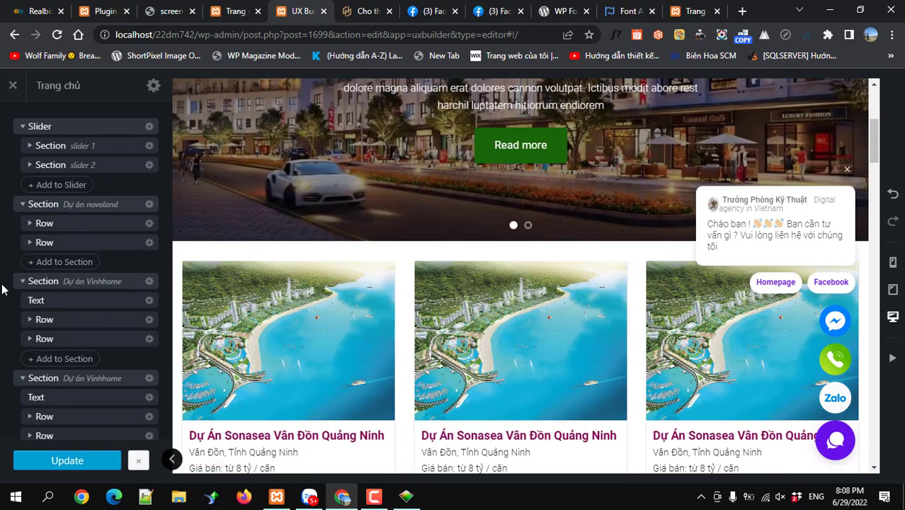
Step: Add a Title element reading DỰ ÁN NOVALAND as a centred H2, apply and save
left_click(68, 262)
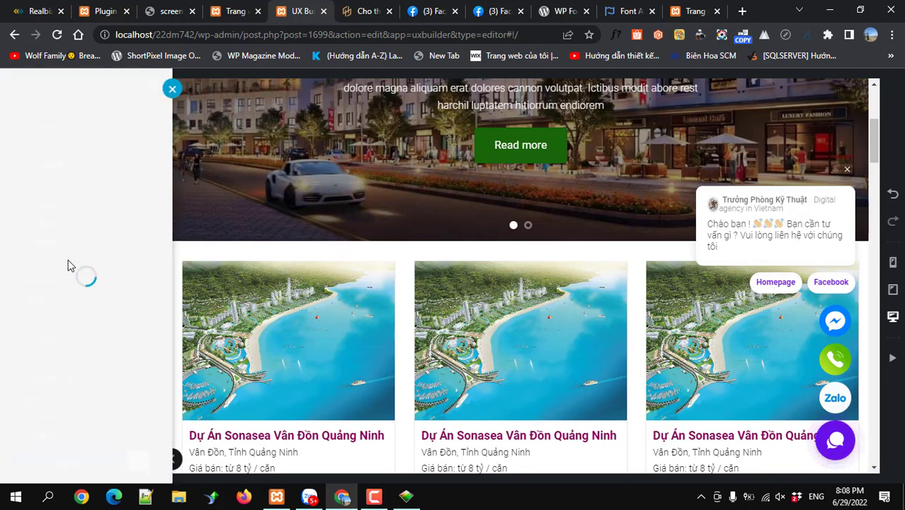
type("TITLE")
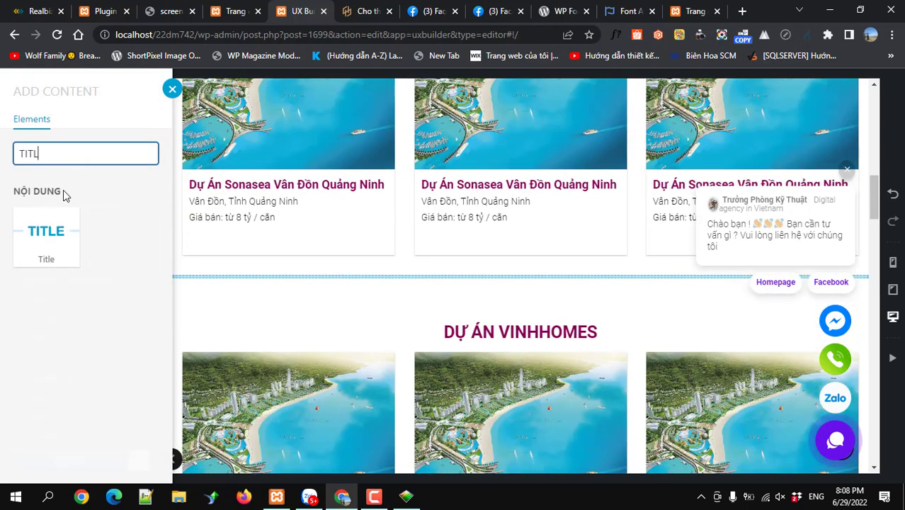
left_click(37, 231)
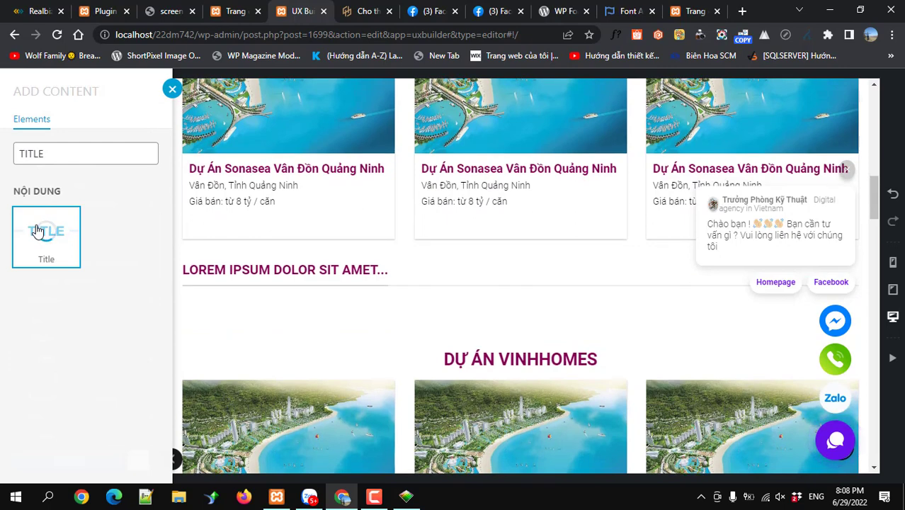
left_click(416, 301)
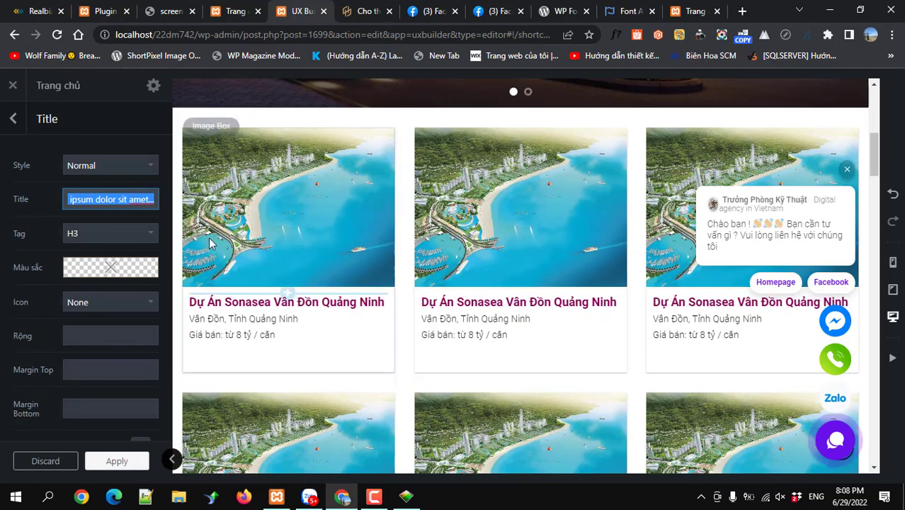
type("DU")
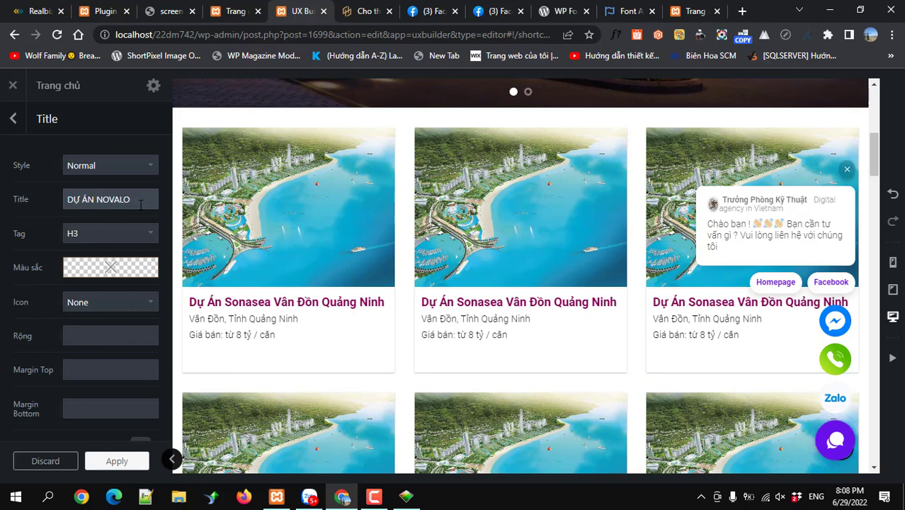
left_click(118, 233)
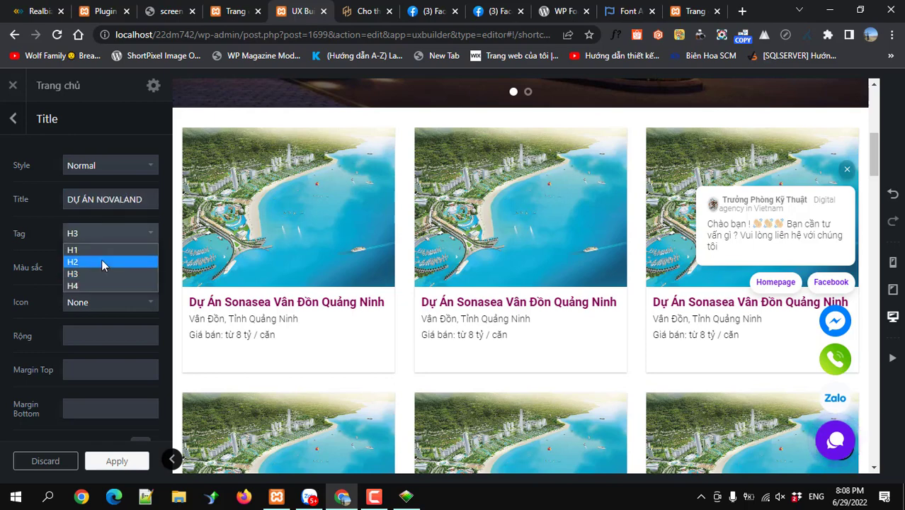
left_click(105, 254)
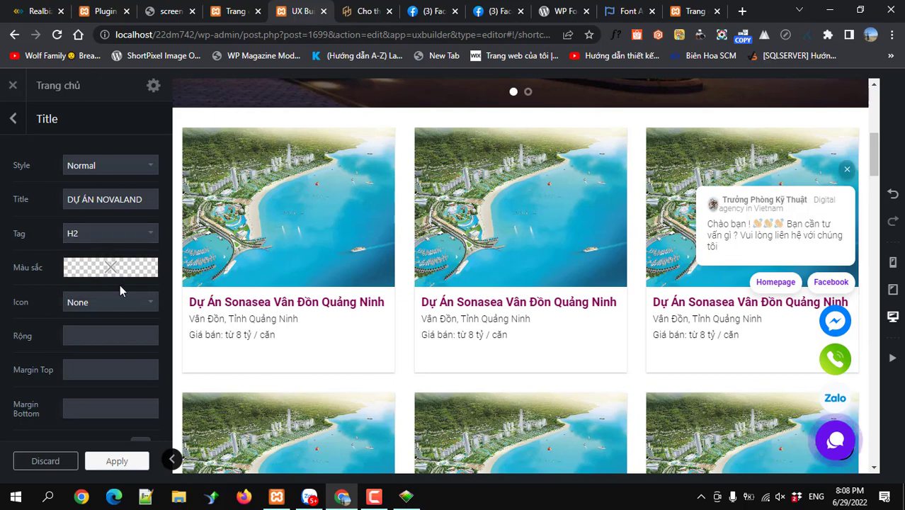
left_click(86, 165)
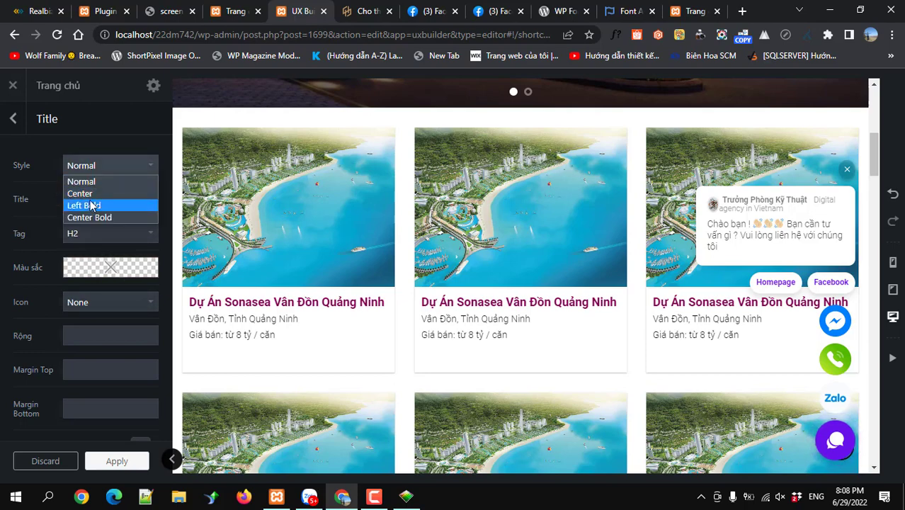
left_click(84, 194)
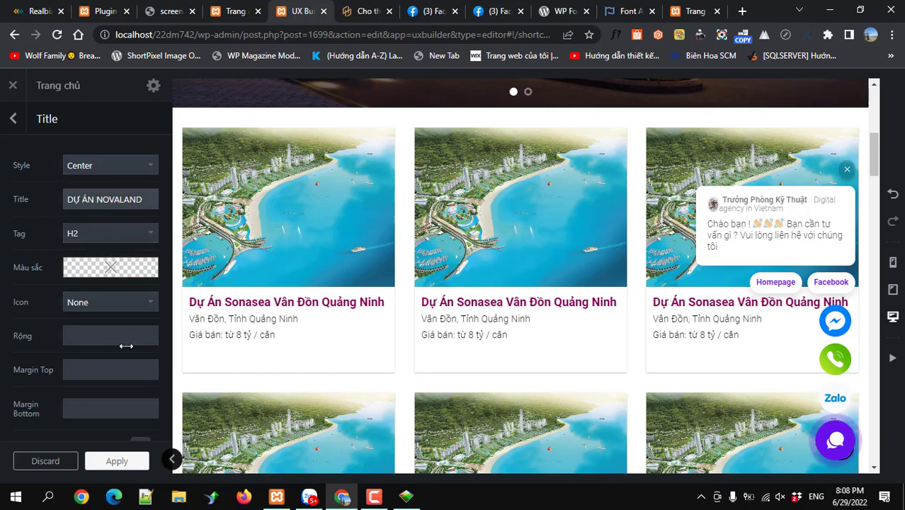
left_click(116, 462)
left_click(111, 460)
Step: Move the new Title above the Novaland section's two Rows, then go to the live site
left_click_drag(99, 261, 99, 219)
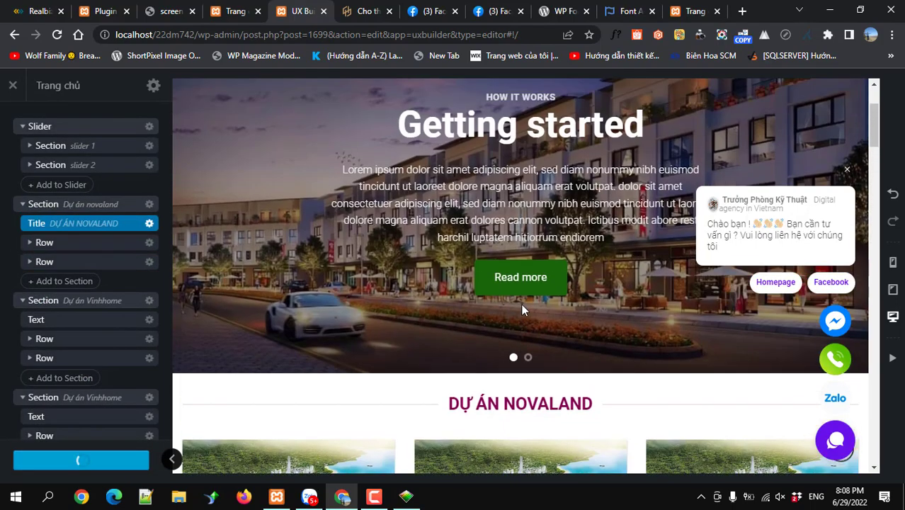
scroll(521, 310, "down", 1)
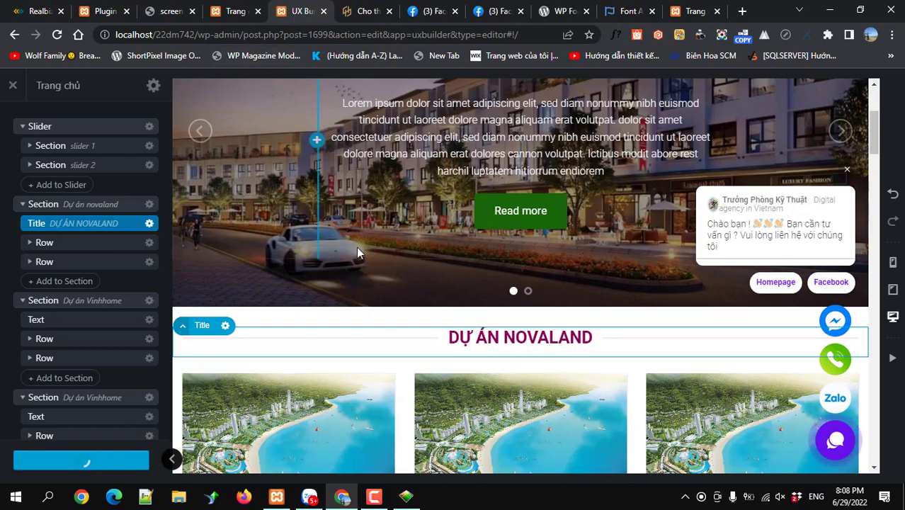
scroll(517, 299, "down", 3)
scroll(517, 299, "down", 3)
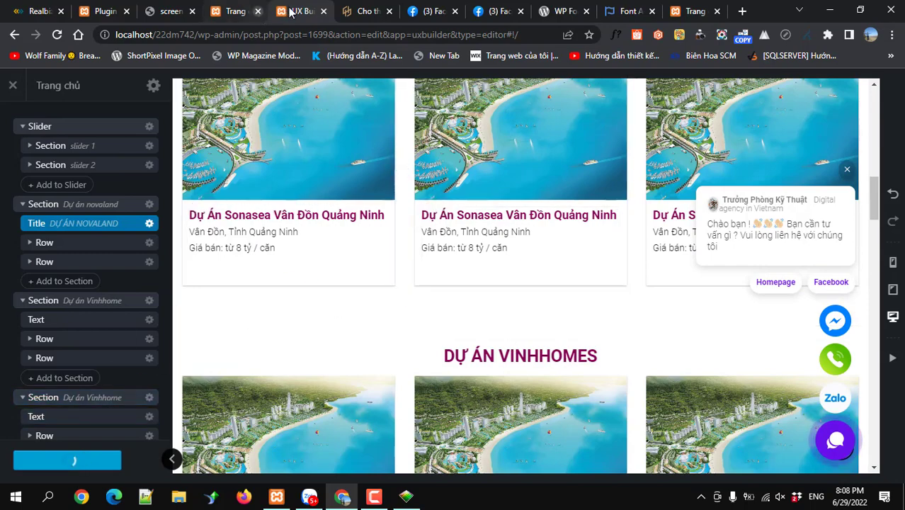
left_click(238, 11)
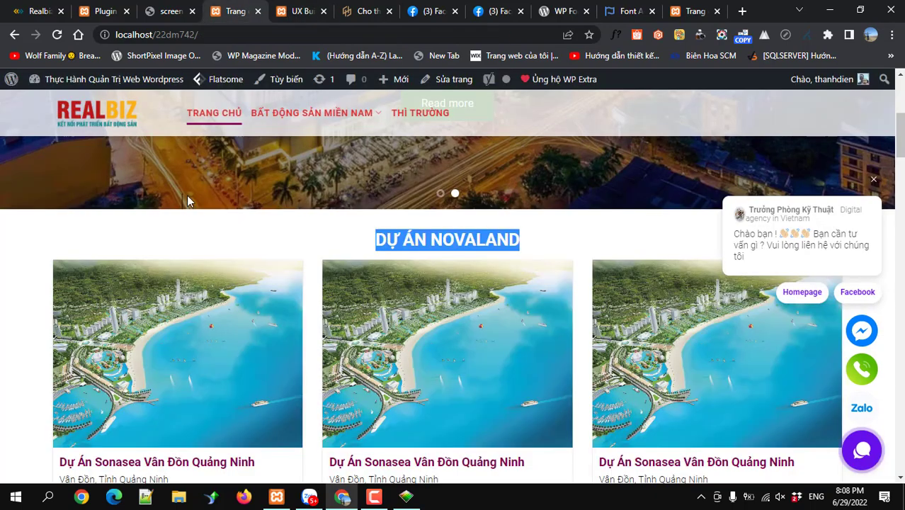
Step: Reload the live homepage, check the centred DỰ ÁN NOVALAND title, then return to UX Builder
left_click(57, 34)
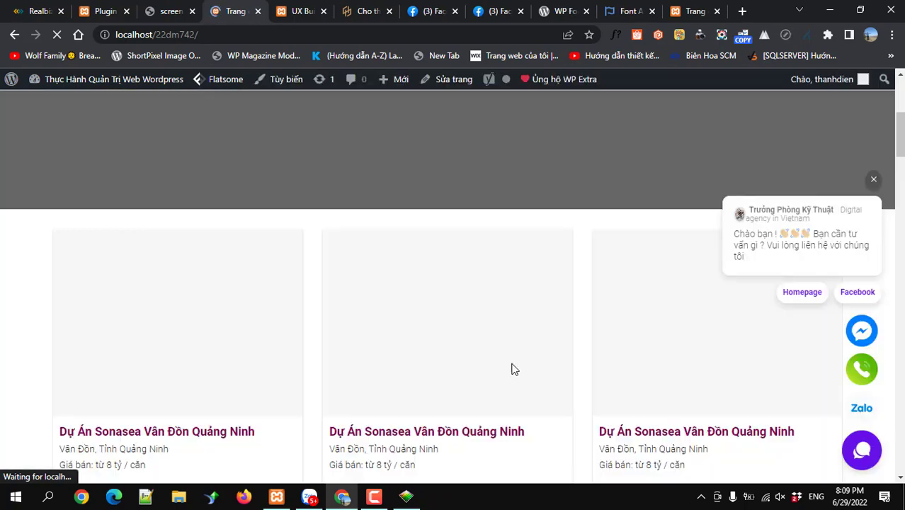
scroll(513, 367, "down", 6)
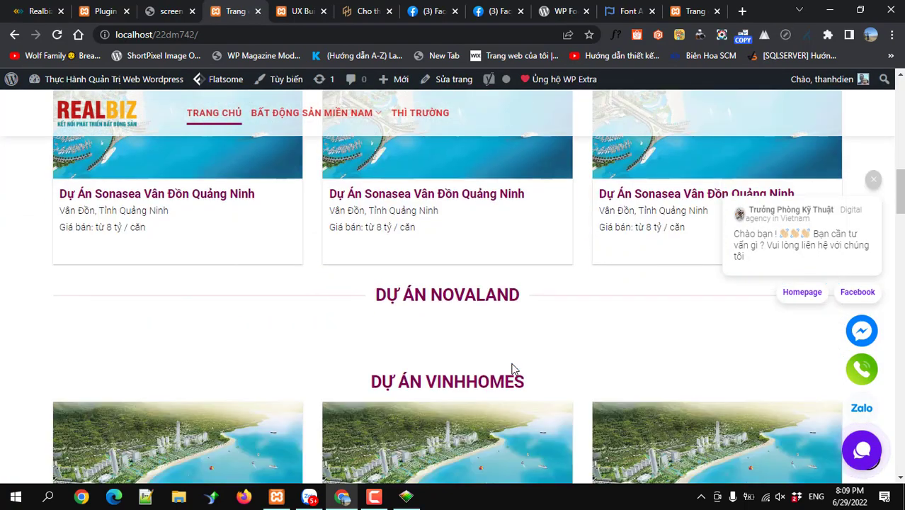
scroll(512, 368, "down", 12)
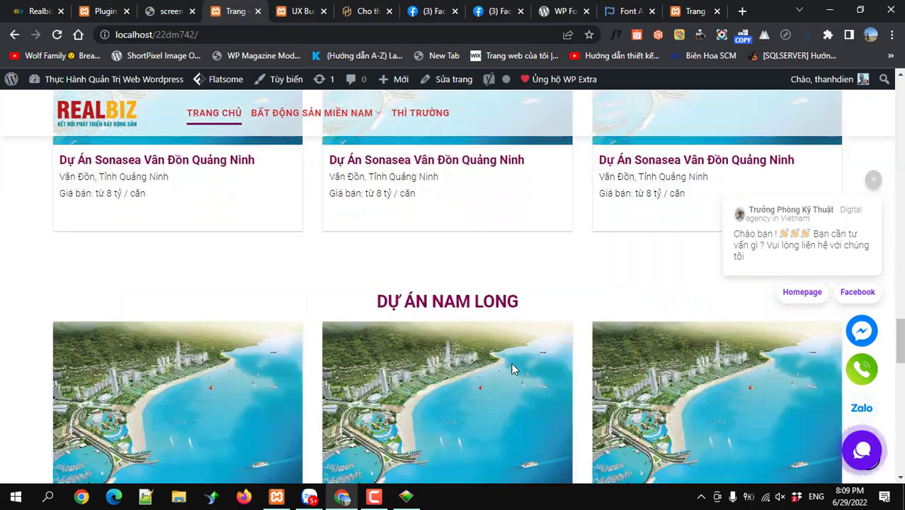
scroll(511, 364, "up", 8)
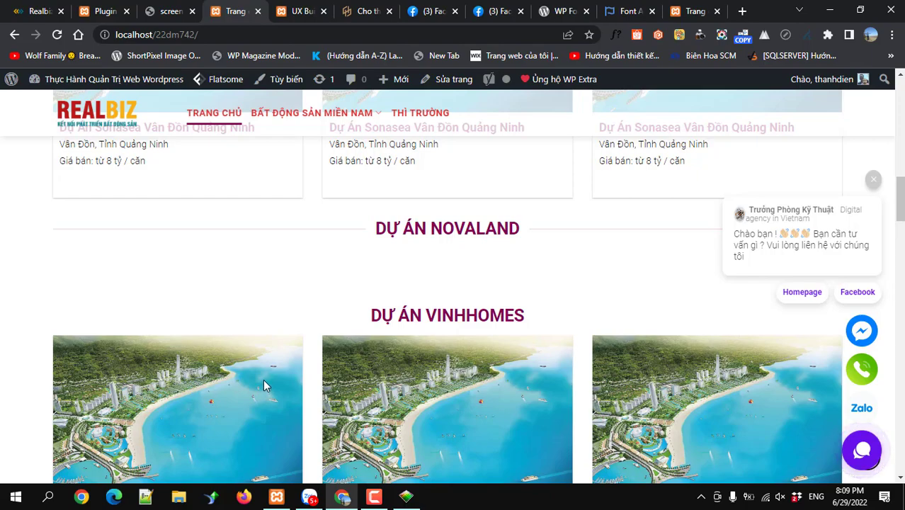
scroll(439, 275, "up", 5)
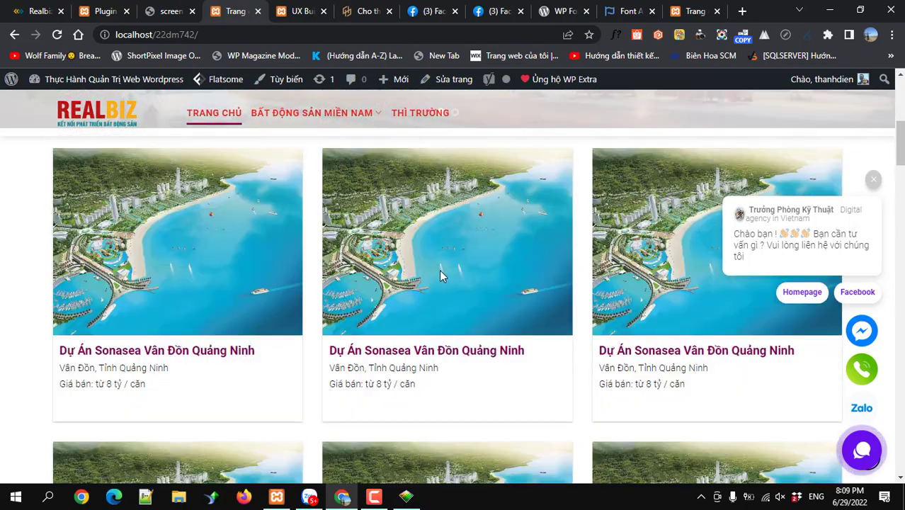
scroll(439, 275, "down", 5)
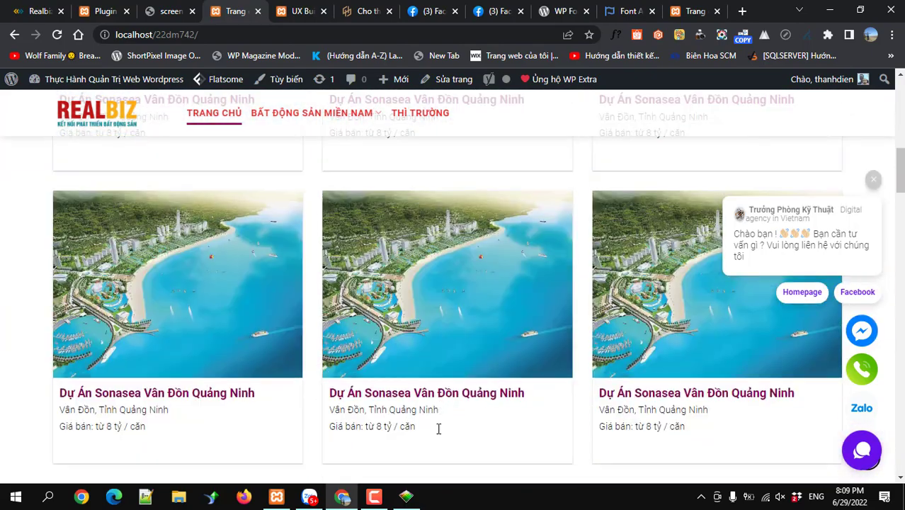
scroll(428, 354, "down", 3)
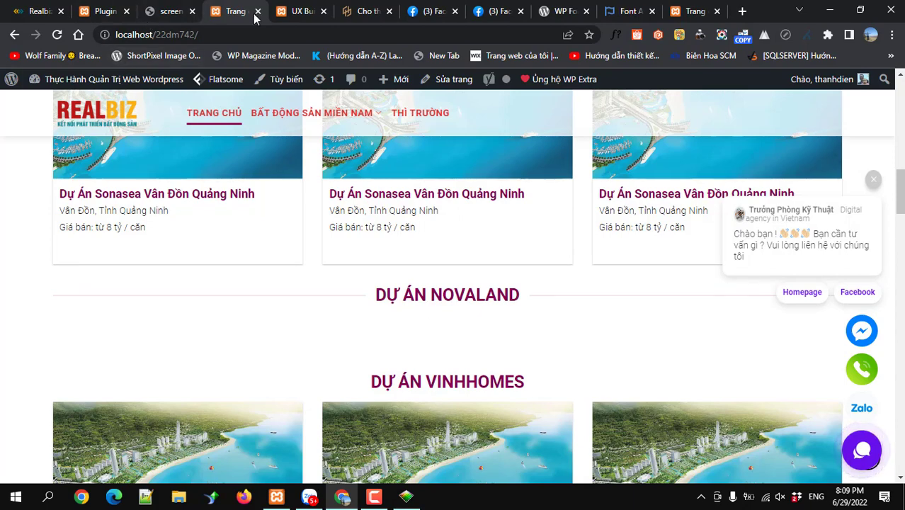
left_click(287, 14)
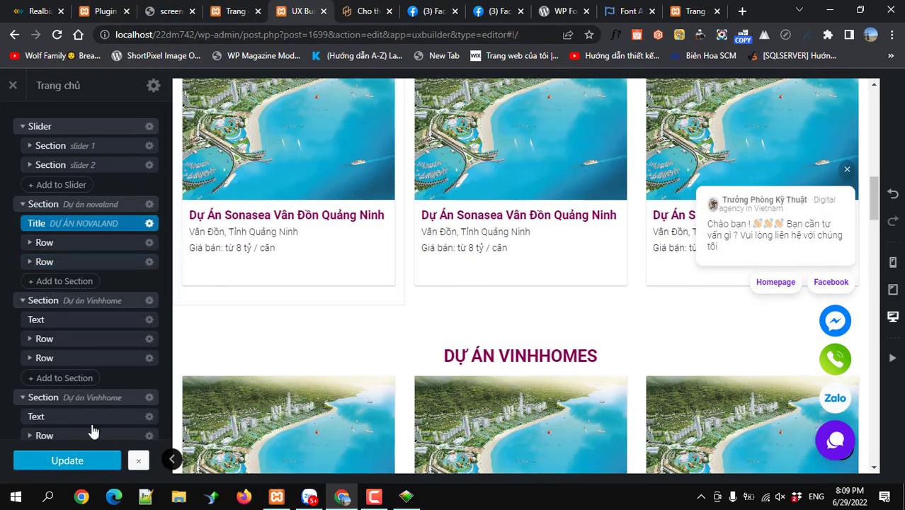
Step: Update the homepage in UX Builder and bring up the live site at localhost/22dm742/
left_click(69, 461)
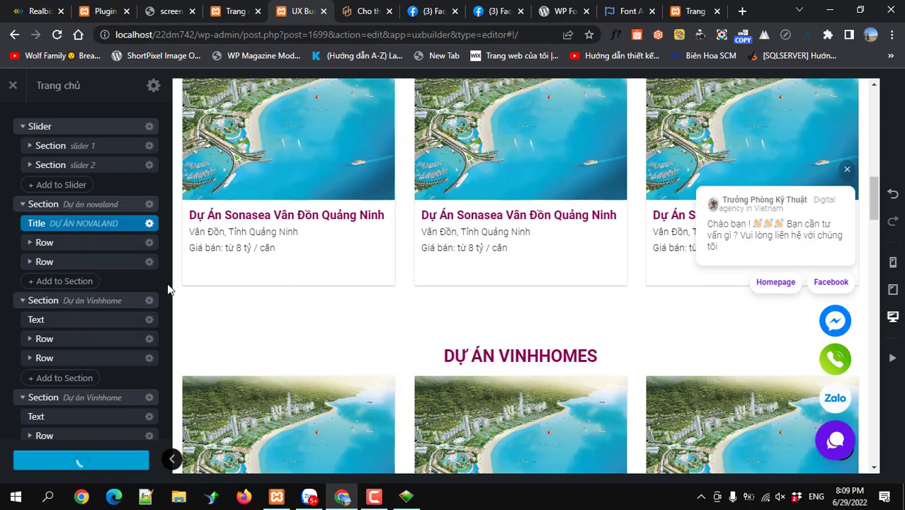
left_click(234, 18)
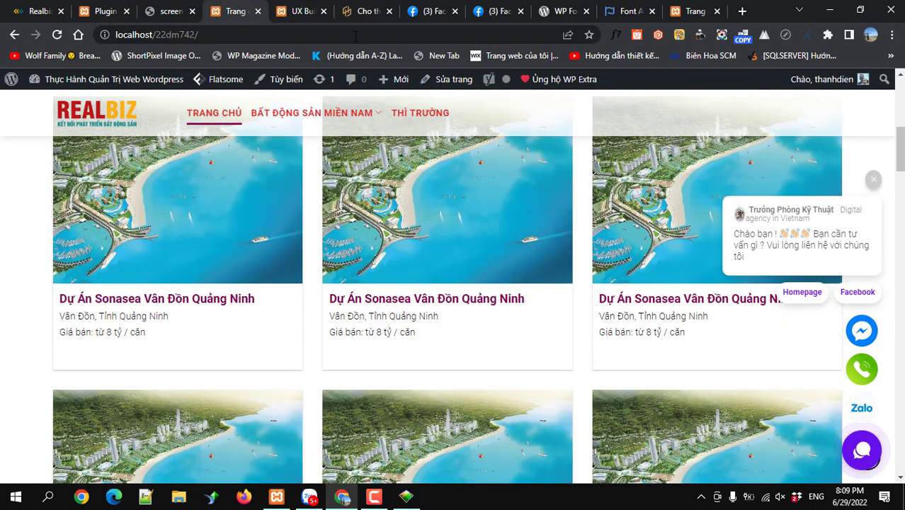
Step: On realbiz.vn, open the Dự Án Sonasea Vân Đồn Quảng Ninh project page and browse it
left_click(44, 15)
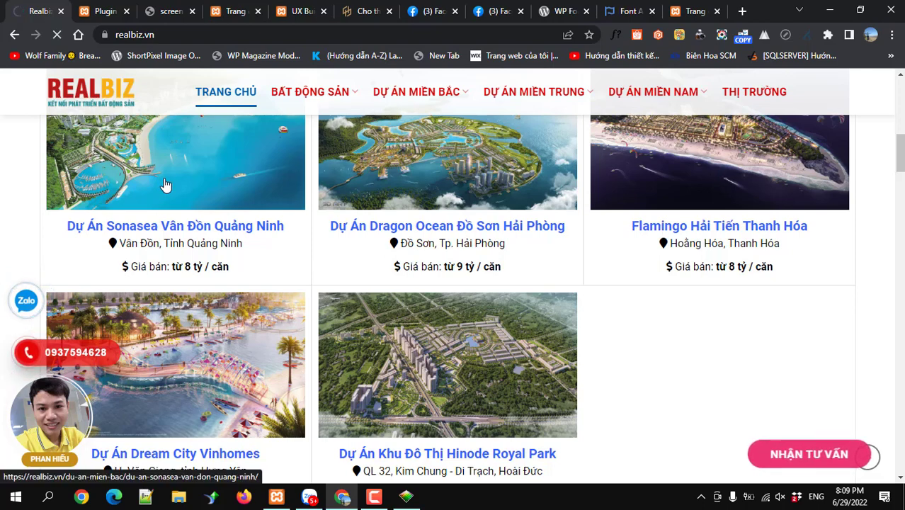
left_click(165, 185)
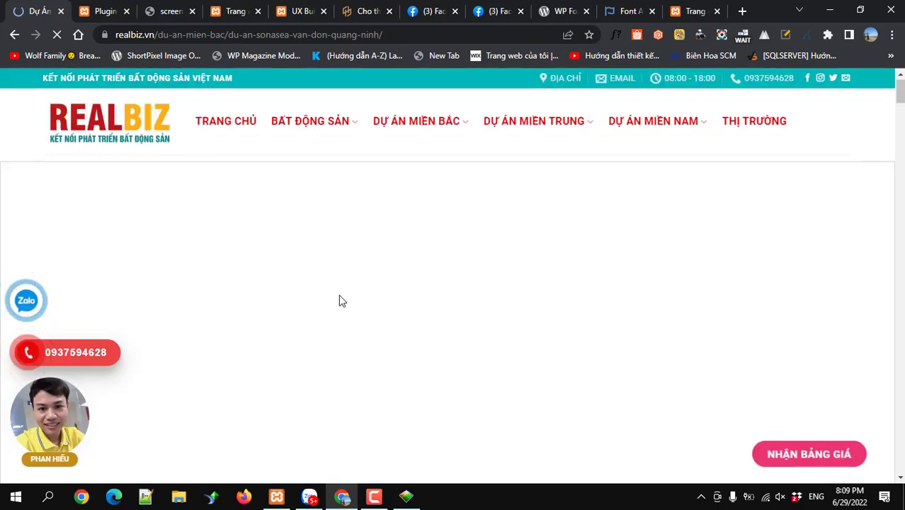
scroll(340, 301, "down", 5)
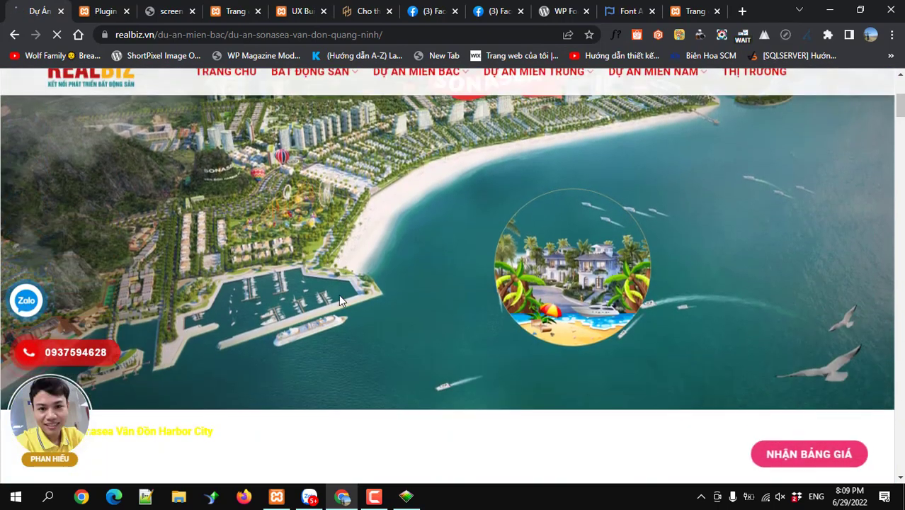
scroll(339, 294, "up", 3)
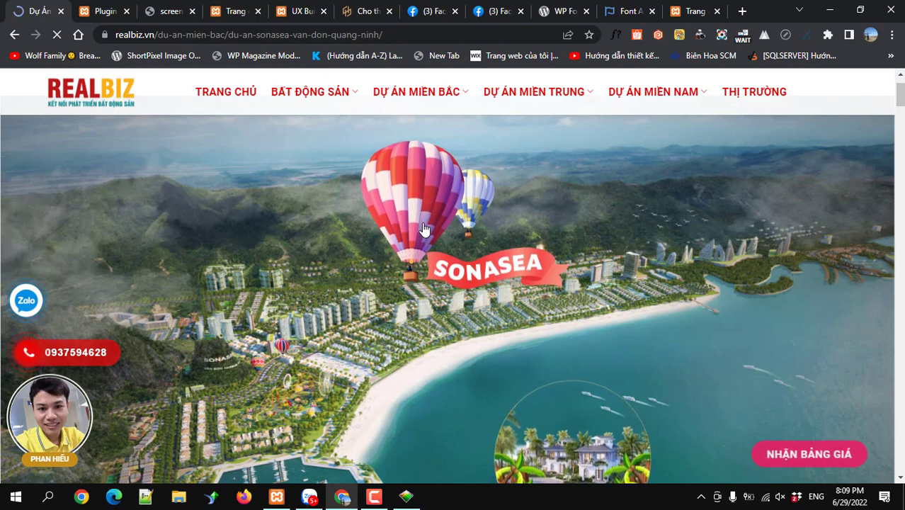
scroll(334, 305, "down", 4)
scroll(334, 304, "up", 1)
scroll(334, 305, "down", 8)
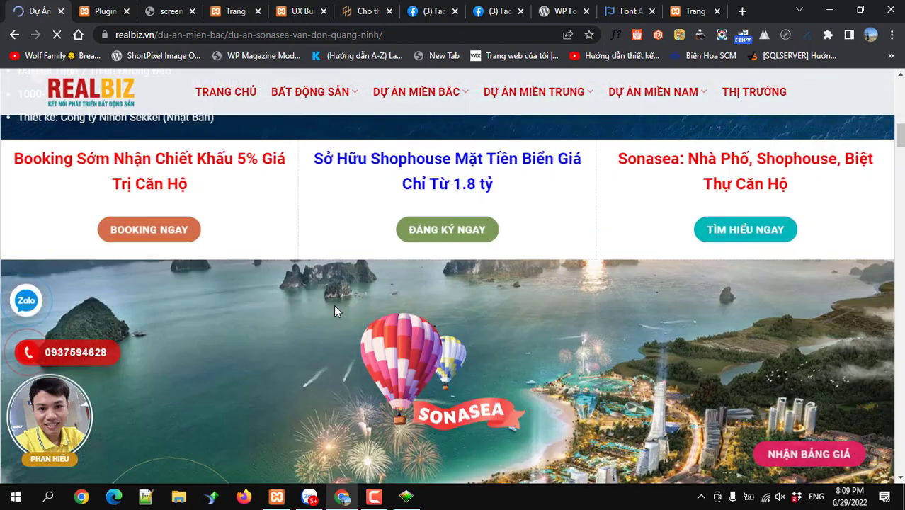
scroll(334, 304, "down", 3)
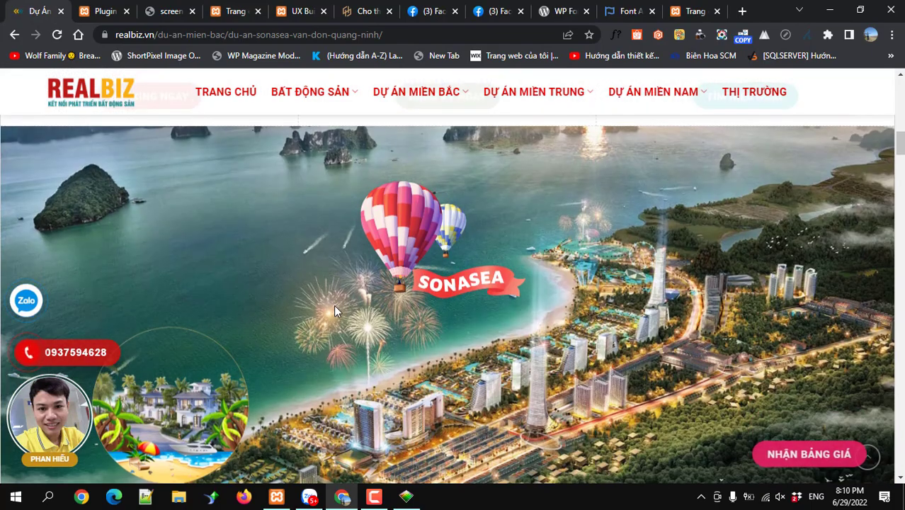
scroll(334, 304, "down", 2)
scroll(333, 305, "up", 6)
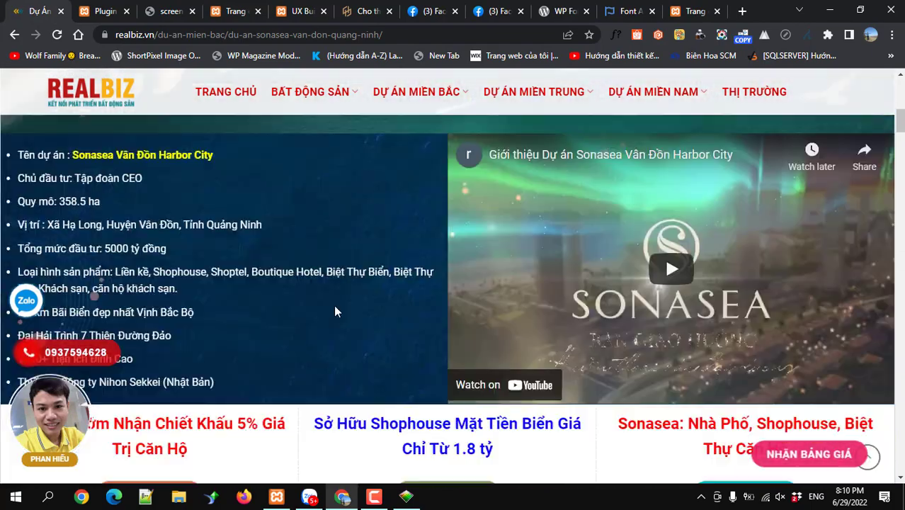
scroll(333, 305, "up", 3)
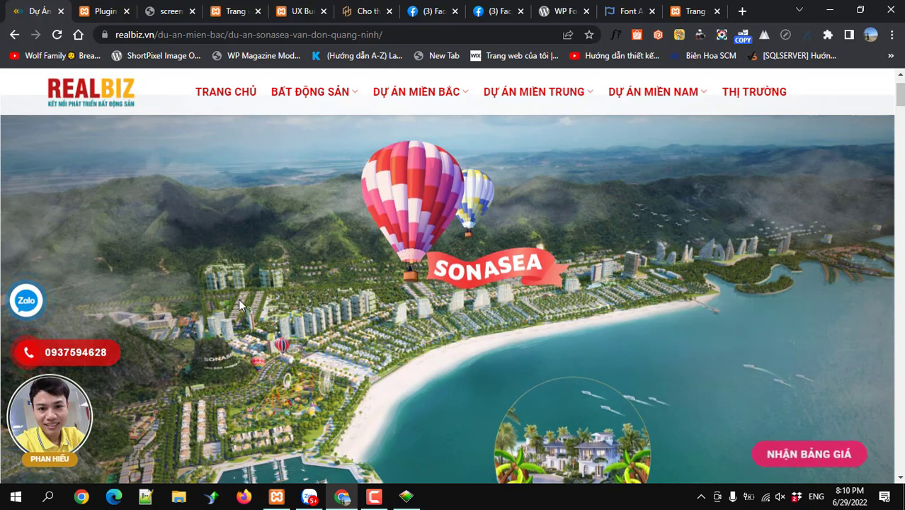
right_click(238, 299)
Step: Inspect the SONASEA hero banner image's markup in DevTools
left_click(272, 430)
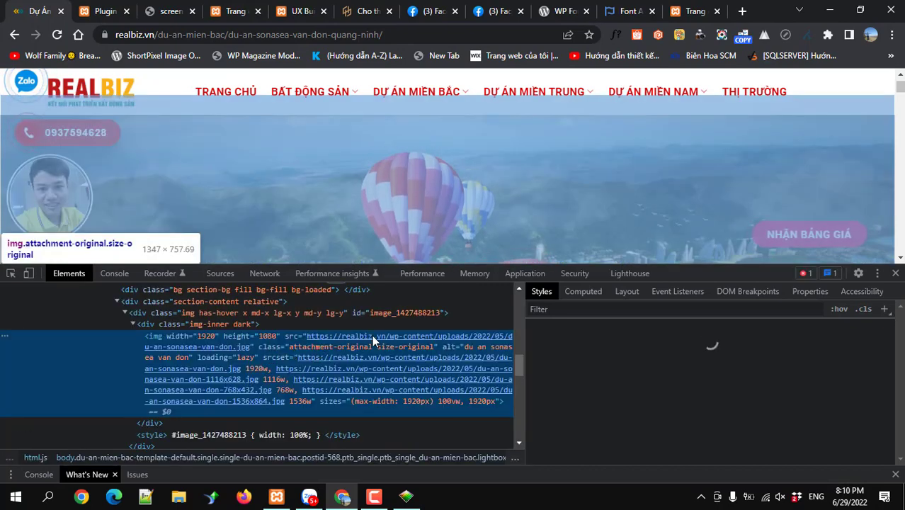
mouse_move(373, 341)
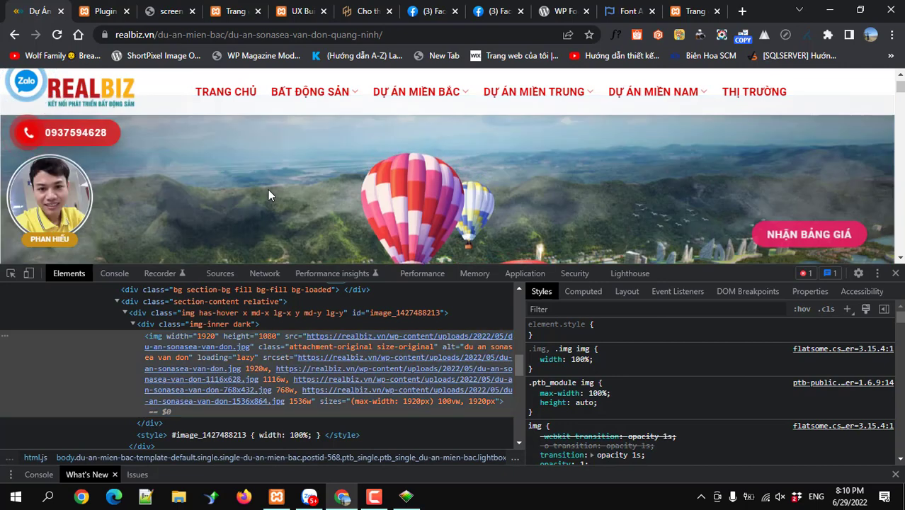
right_click(268, 189)
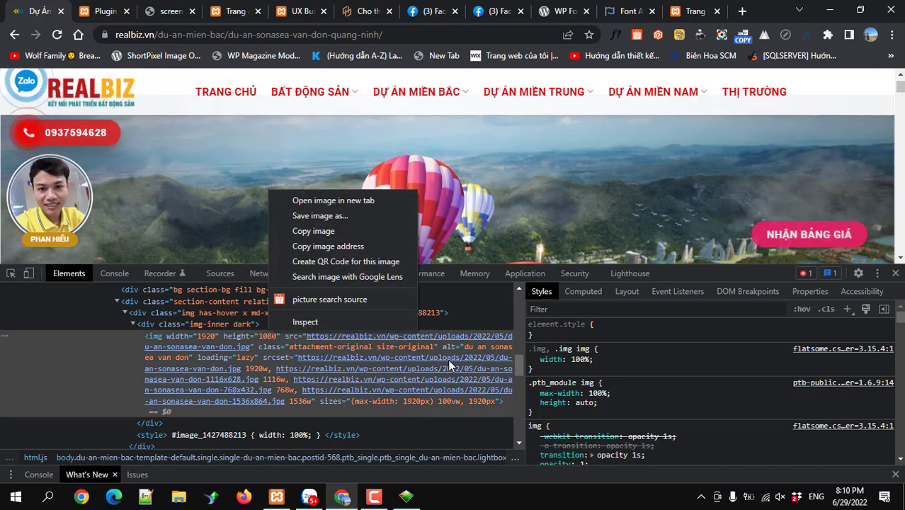
left_click(11, 273)
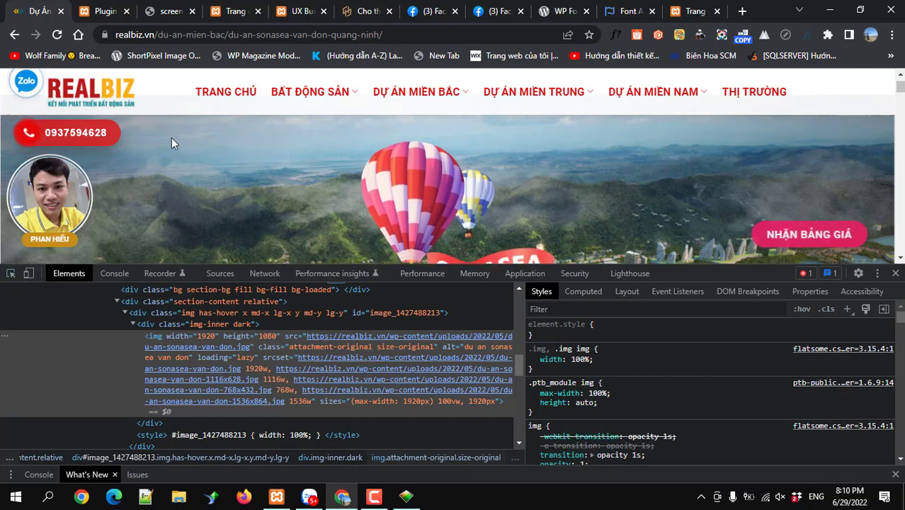
Step: Open and save the banner source du-an-sonasea-van-don-1536x864.jpg, then return to the project page
mouse_move(267, 336)
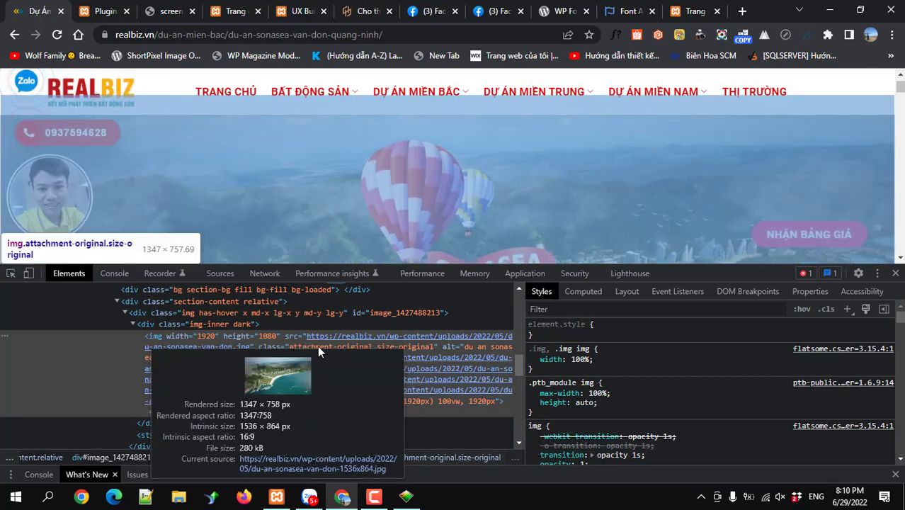
left_click(320, 464)
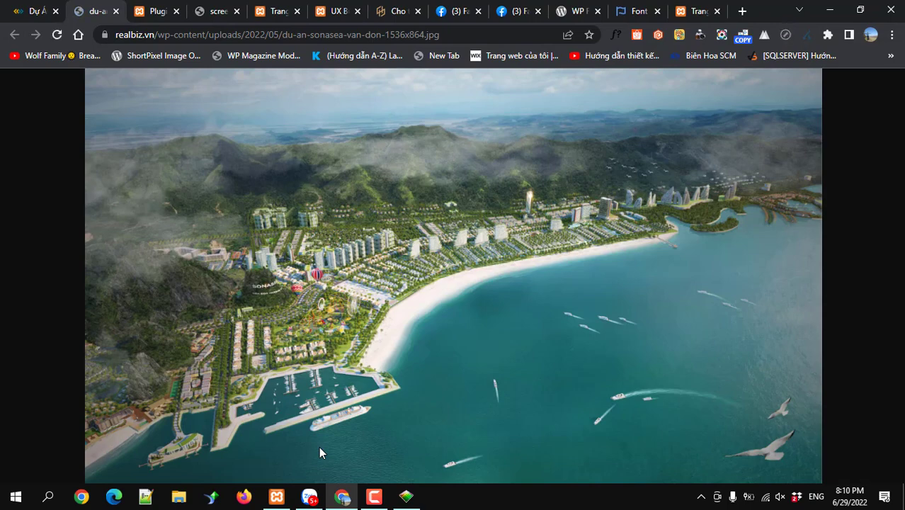
right_click(351, 233)
left_click(373, 262)
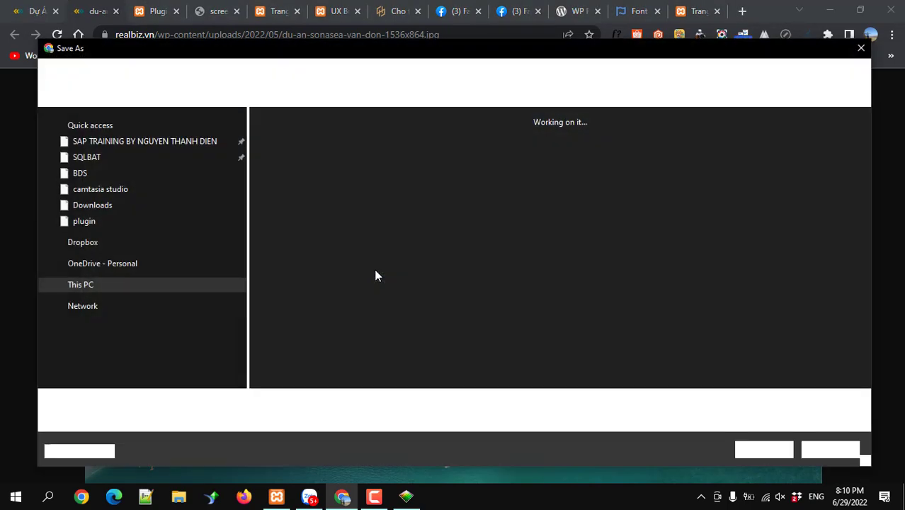
left_click(763, 449)
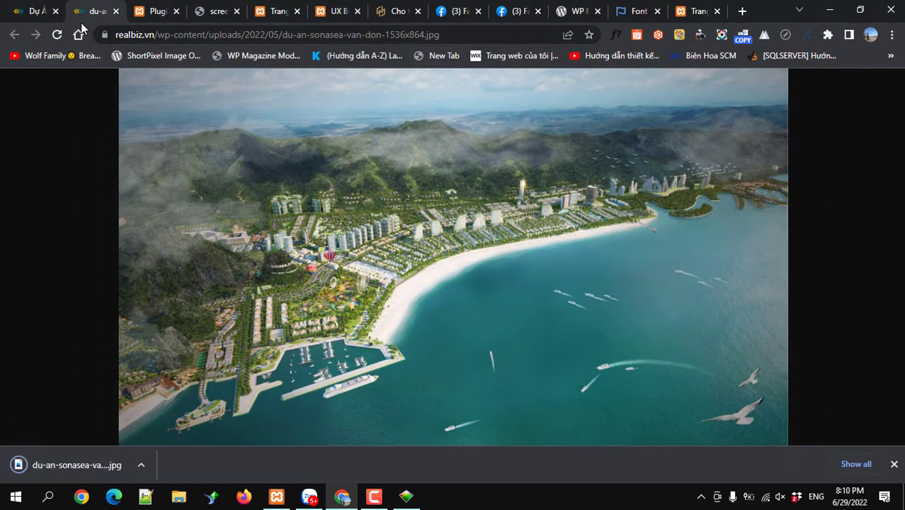
left_click(40, 14)
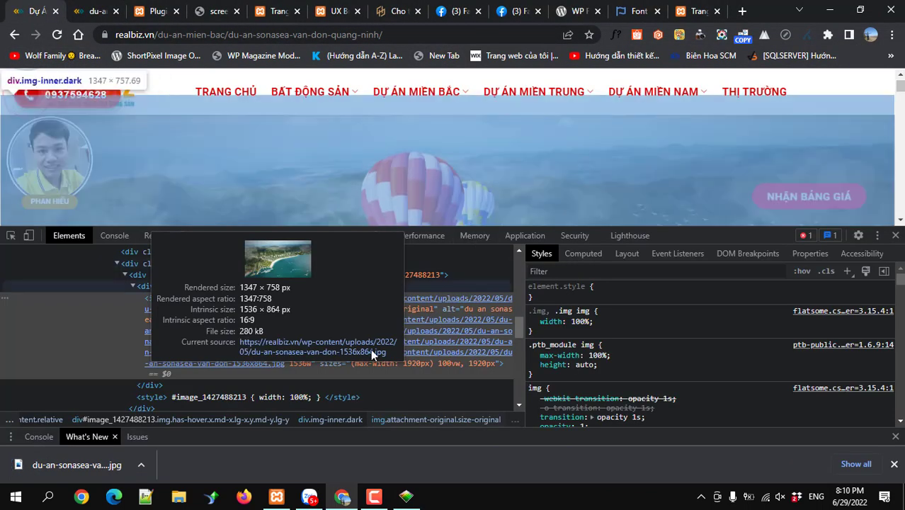
Step: Pick the SONASEA balloon logo and save it as sonasea-logo.png in the BDS folder
left_click(11, 235)
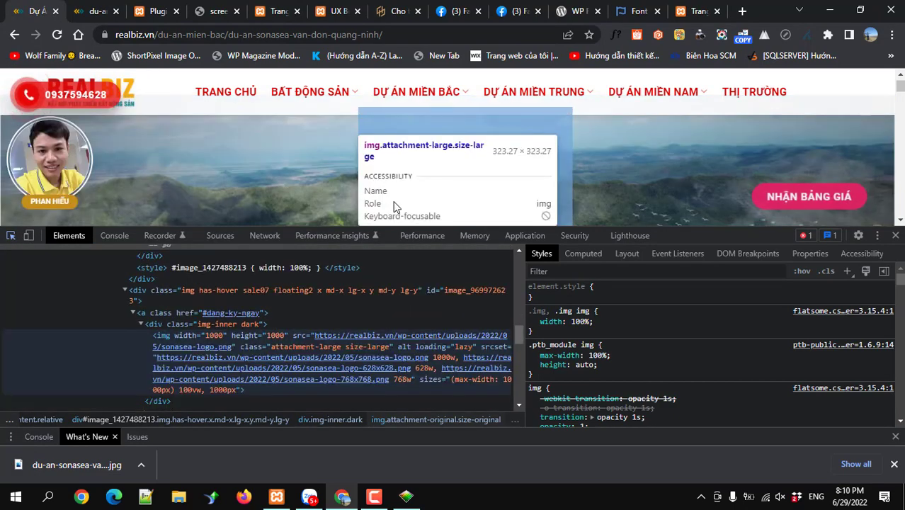
left_click(396, 206)
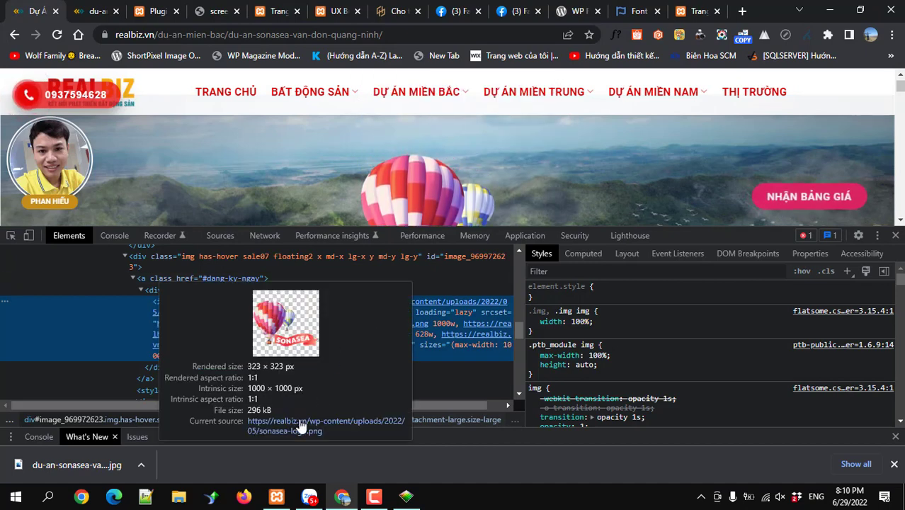
left_click(300, 425)
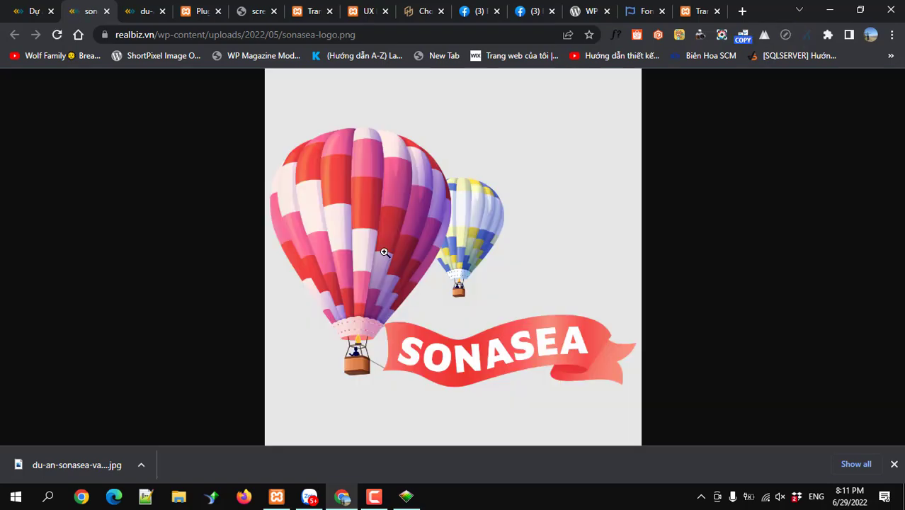
right_click(381, 247)
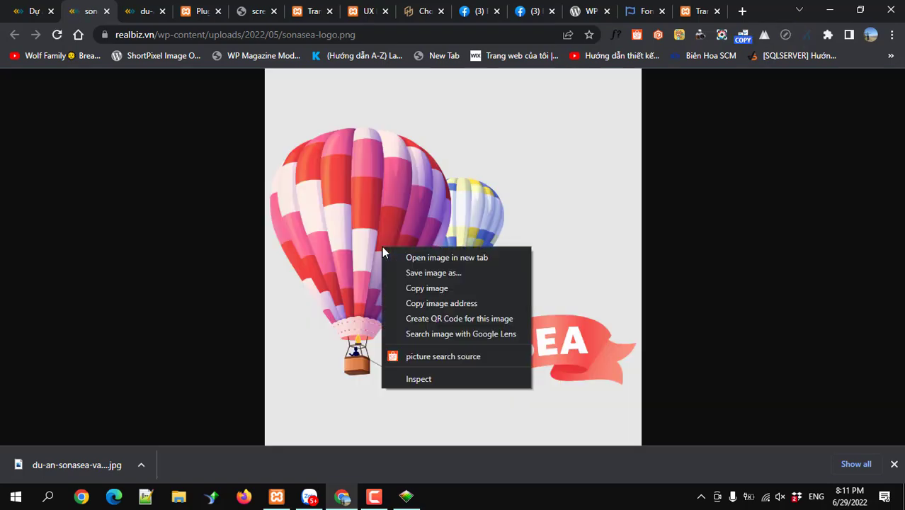
left_click(415, 275)
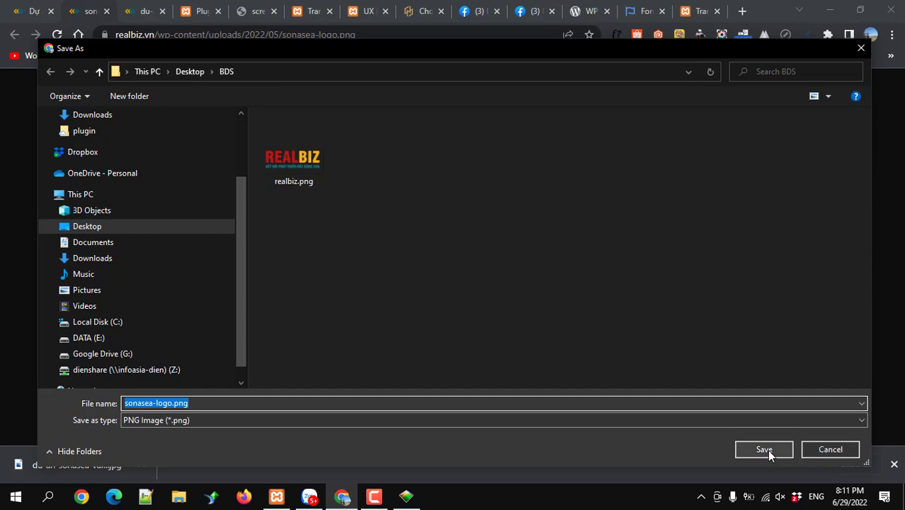
left_click(767, 450)
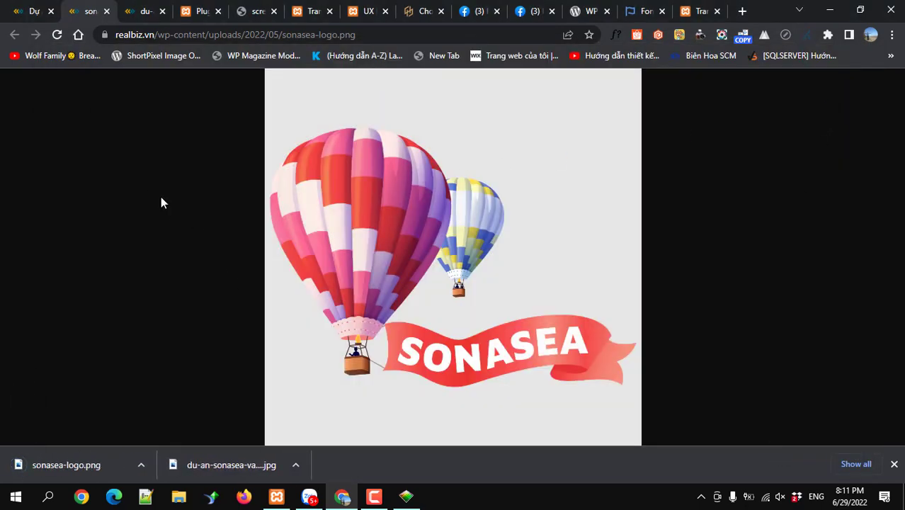
left_click(30, 13)
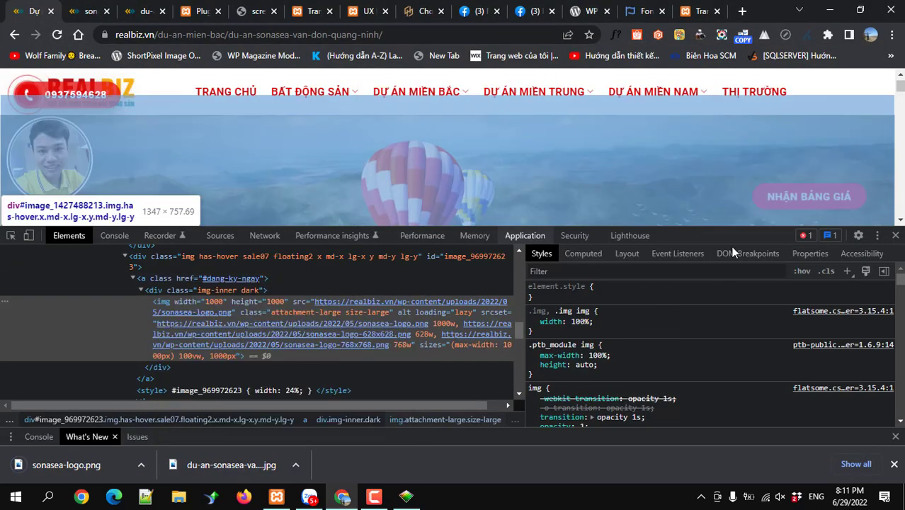
Step: Toggle off the logo img's transition, -webkit-transition and max-width styles, then select its img-inner wrapper
scroll(608, 338, "down", 2)
left_click(532, 350)
left_click(532, 331)
scroll(531, 332, "down", 2)
left_click(534, 341)
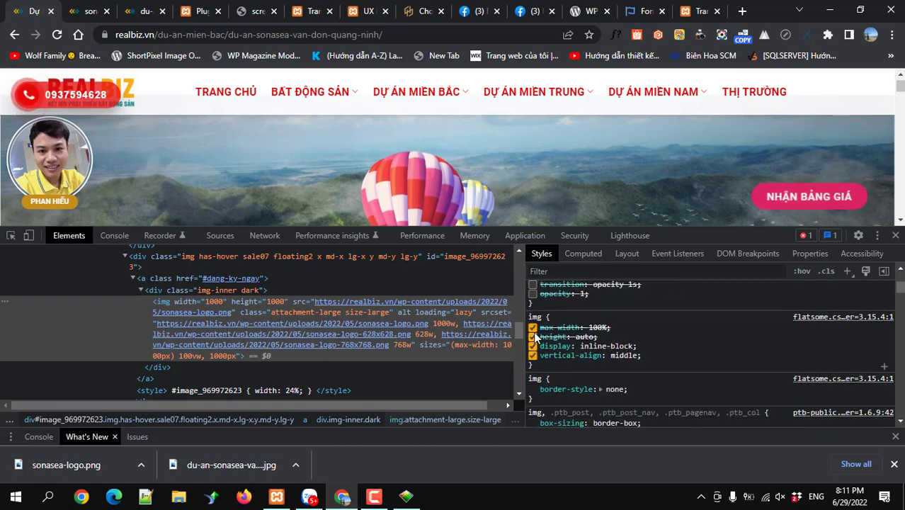
left_click(533, 328)
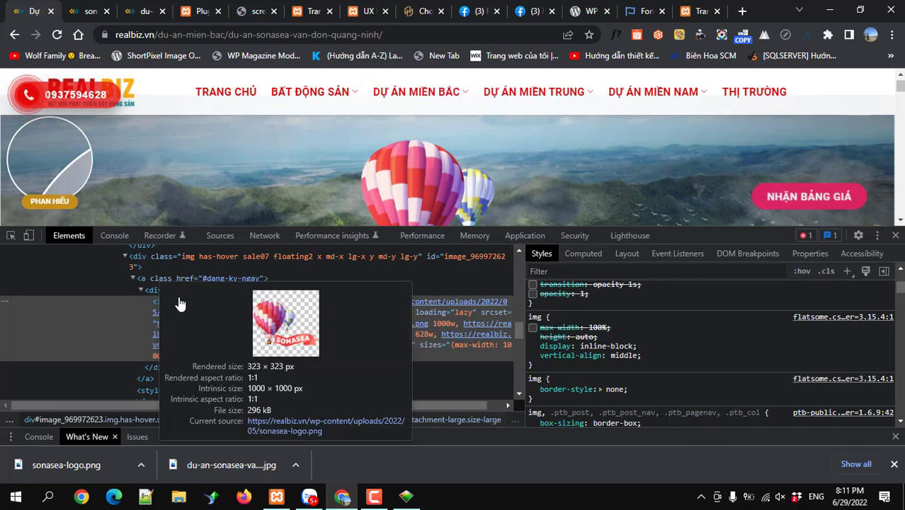
left_click(153, 291)
scroll(636, 345, "up", 5)
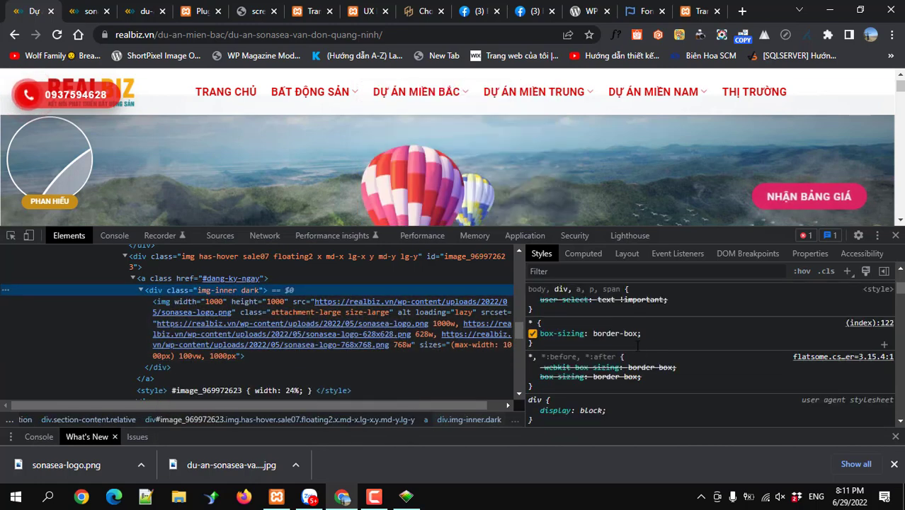
scroll(601, 337, "down", 5)
scroll(601, 335, "down", 5)
Step: Close DevTools and scroll through the Sonasea project page
left_click(895, 236)
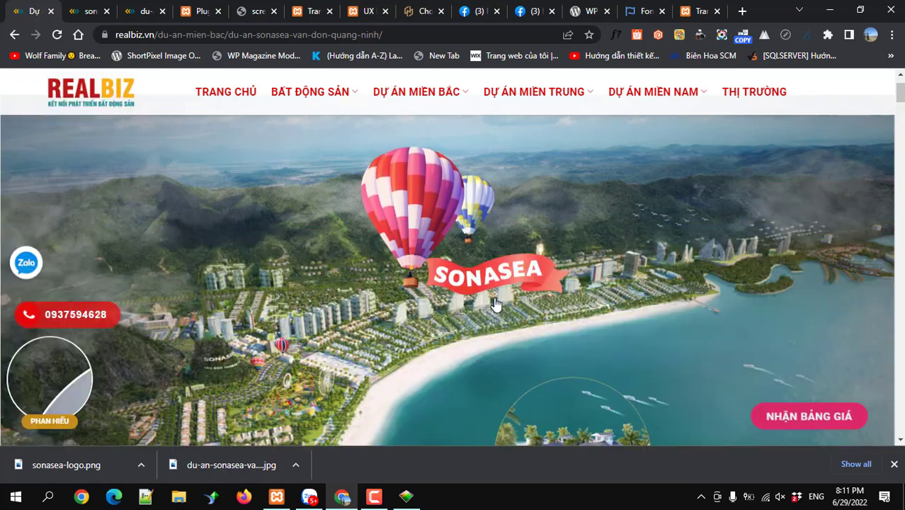
scroll(480, 321, "down", 1)
scroll(479, 313, "down", 1)
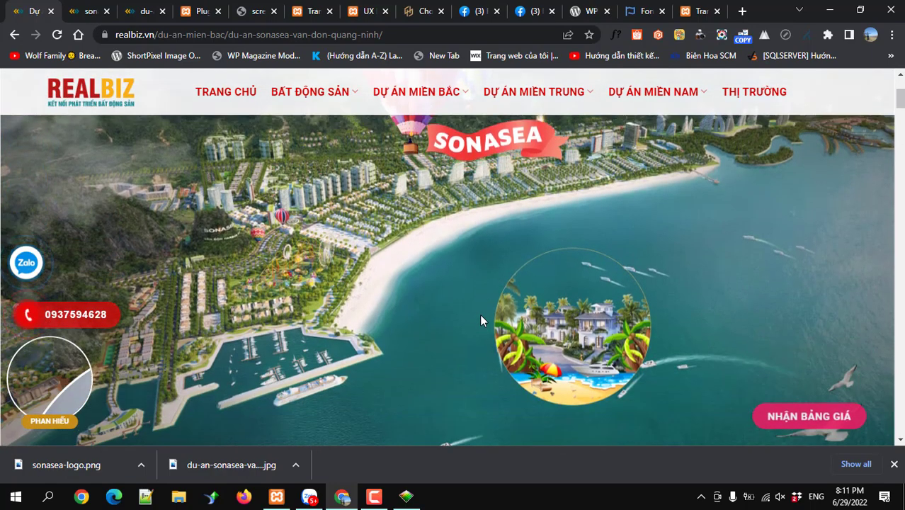
scroll(480, 314, "up", 2)
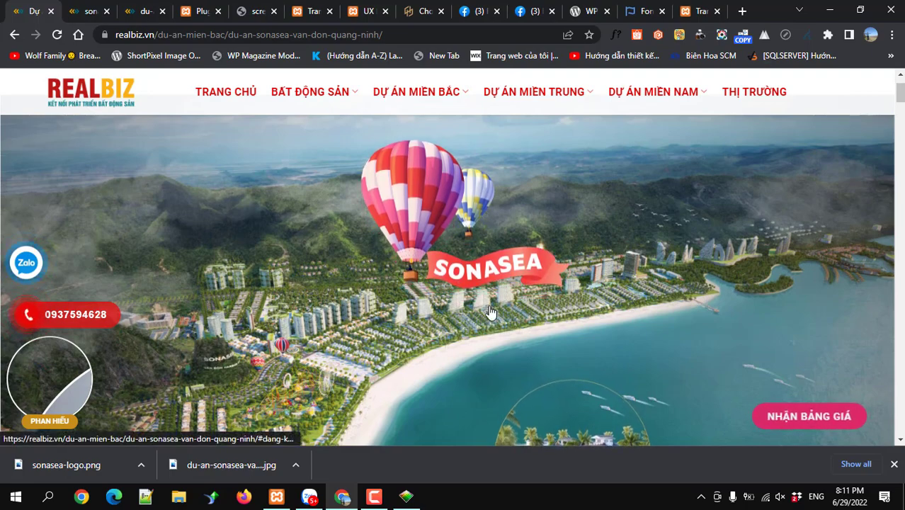
scroll(492, 313, "down", 7)
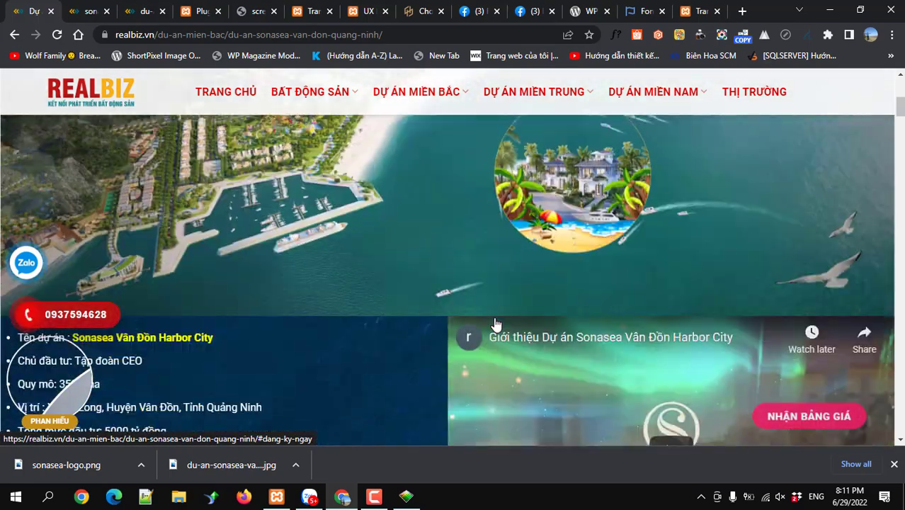
scroll(390, 340, "down", 4)
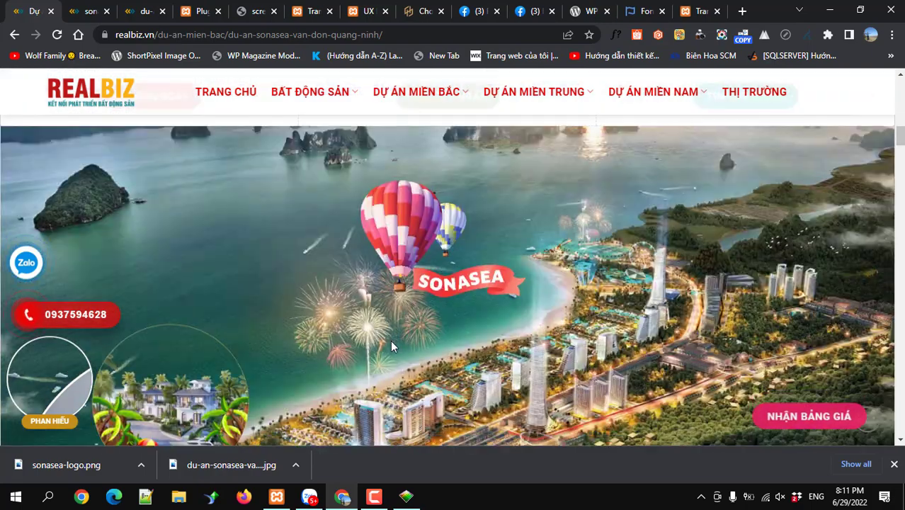
scroll(390, 340, "up", 2)
scroll(391, 340, "down", 2)
scroll(392, 347, "down", 5)
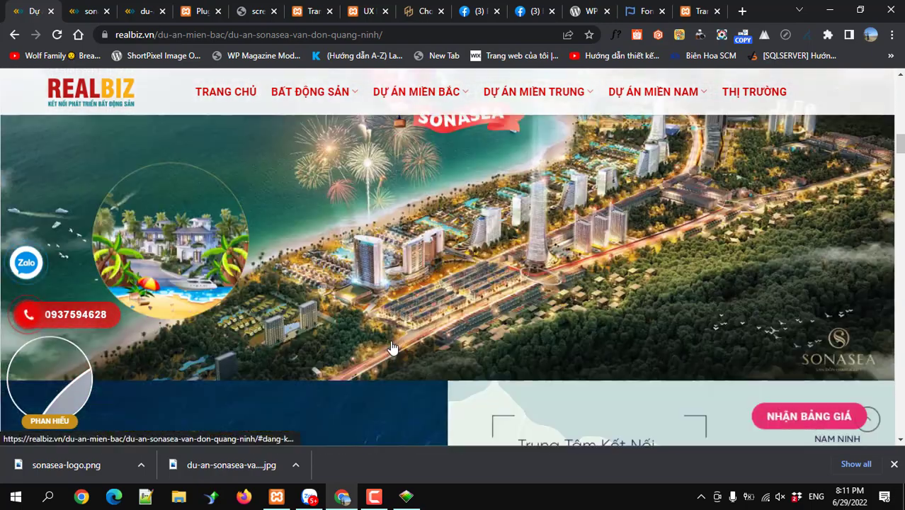
scroll(391, 340, "up", 4)
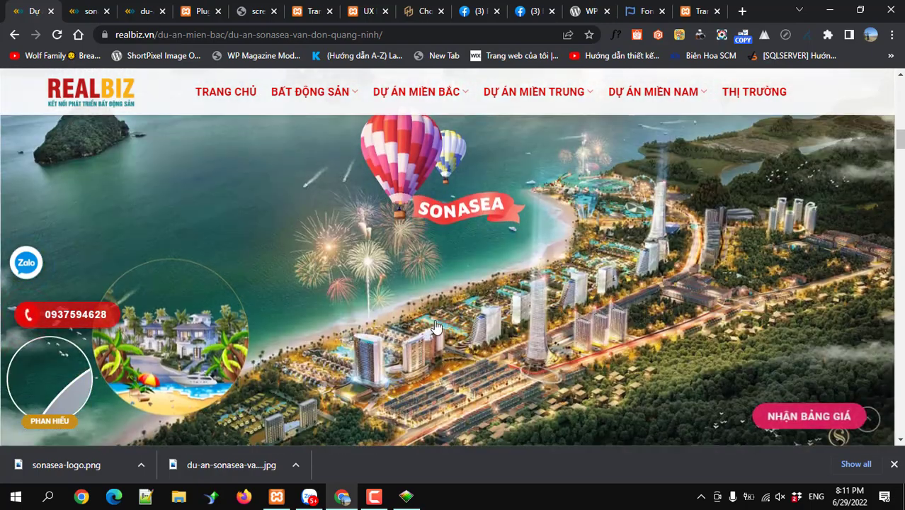
scroll(212, 208, "down", 3)
scroll(643, 328, "down", 10)
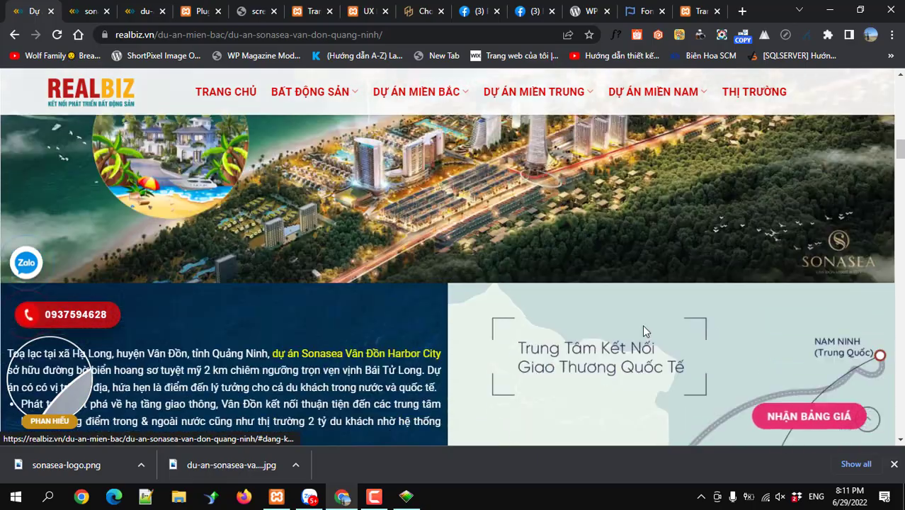
scroll(643, 329, "up", 4)
scroll(637, 329, "up", 12)
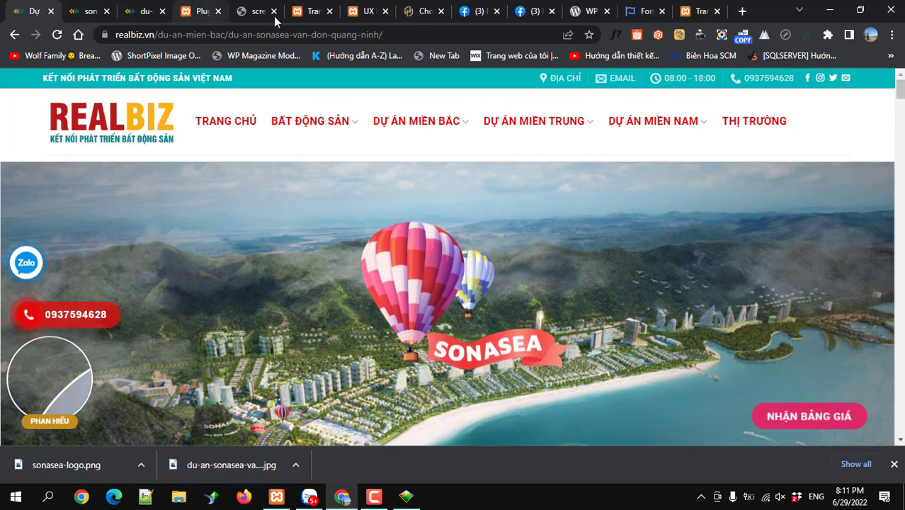
Step: Go to the local site's WordPress admin dashboard and select the first project card's title
left_click(312, 12)
scroll(191, 201, "up", 3)
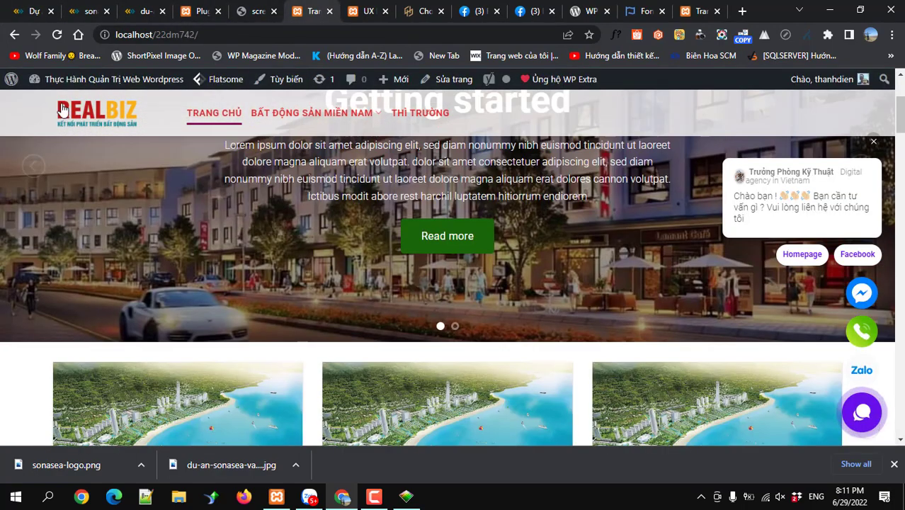
mouse_move(64, 84)
left_click(48, 104)
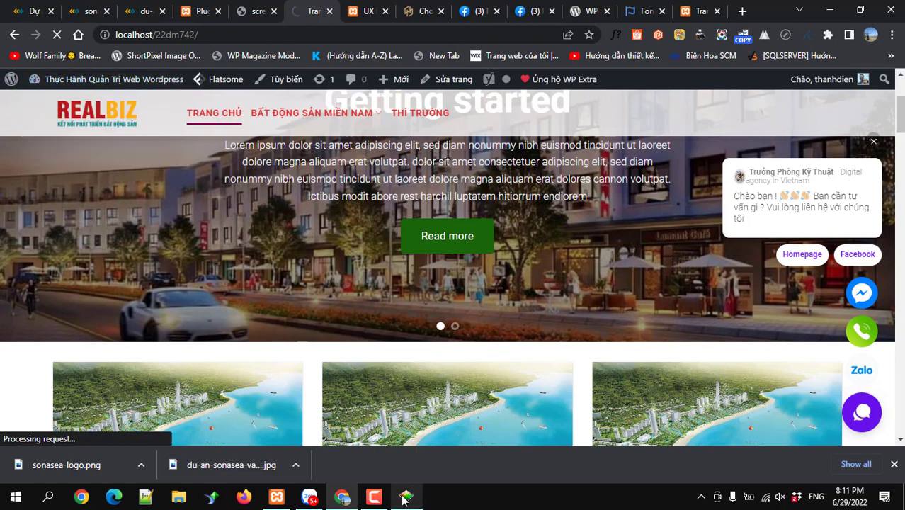
left_click(374, 497)
left_click(374, 497)
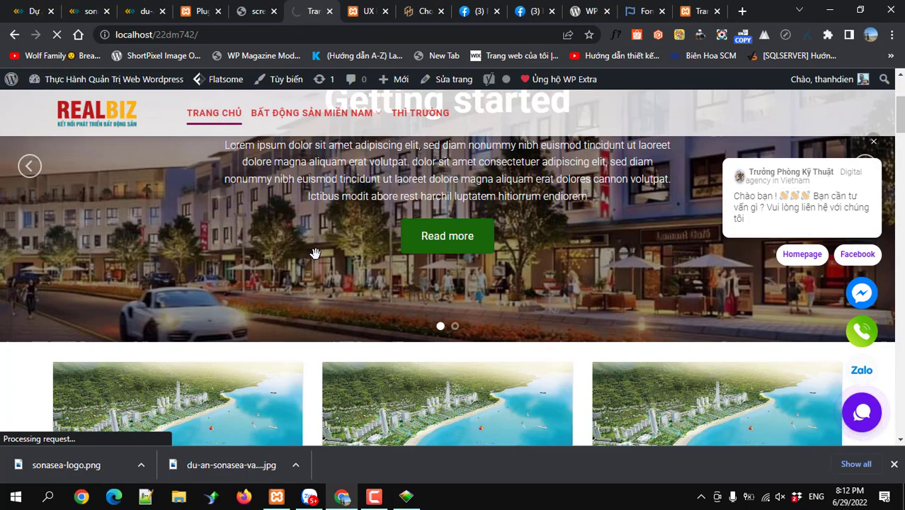
scroll(337, 399, "down", 3)
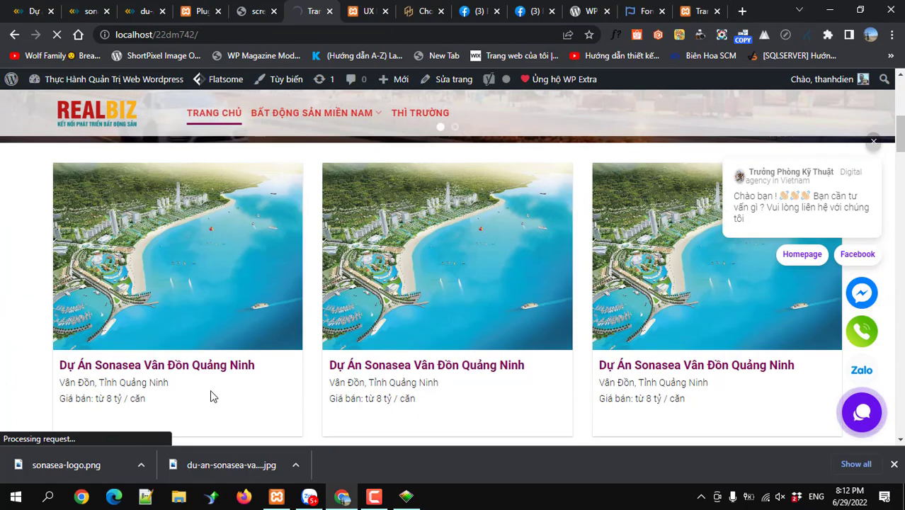
left_click_drag(255, 367, 62, 370)
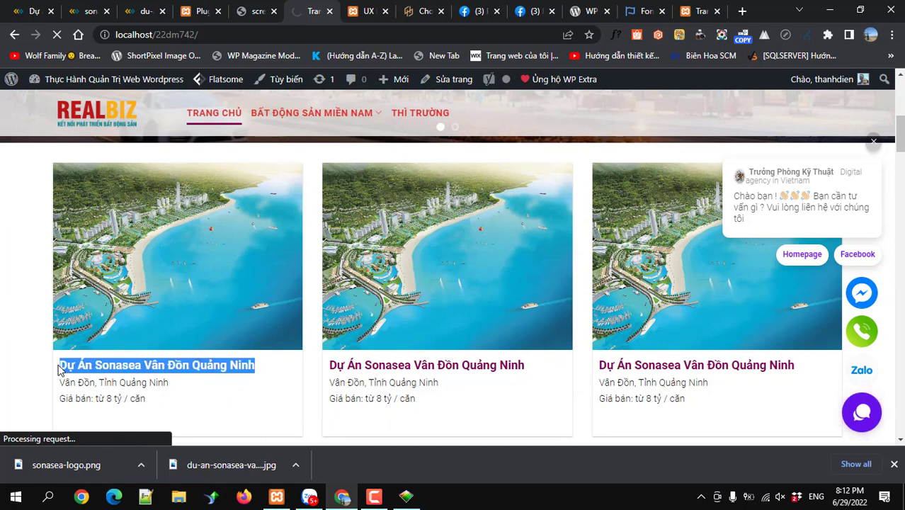
scroll(67, 226, "up", 4)
mouse_move(76, 83)
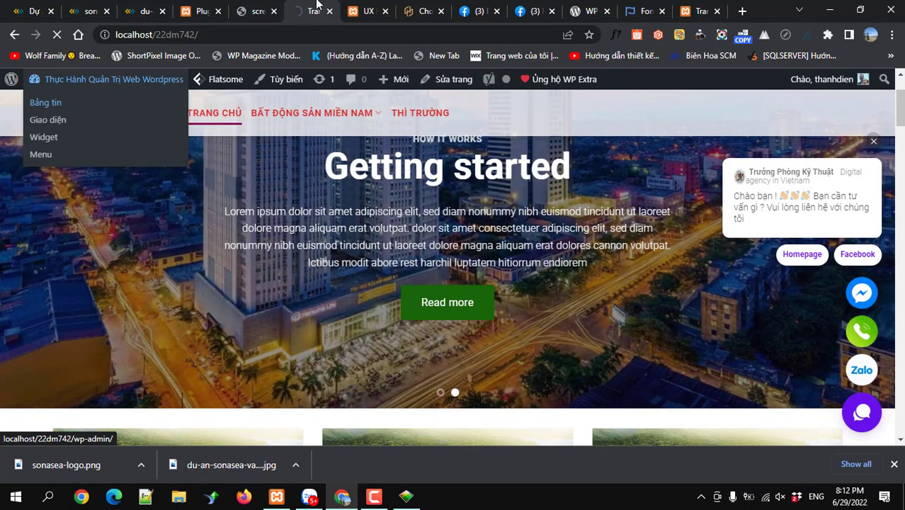
Step: Close the UX Builder, rental listing, two Facebook photo and Font Awesome tabs, returning to Bảng tin
left_click(372, 17)
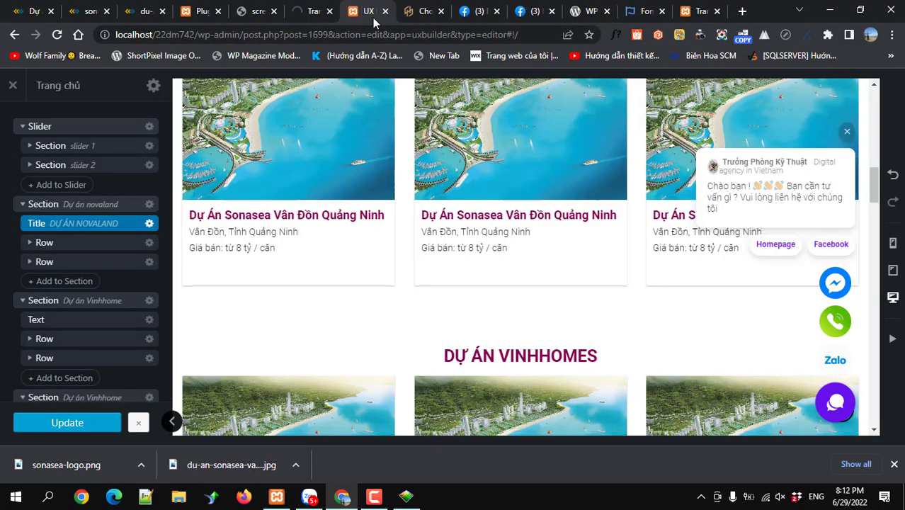
key("ctrl+w")
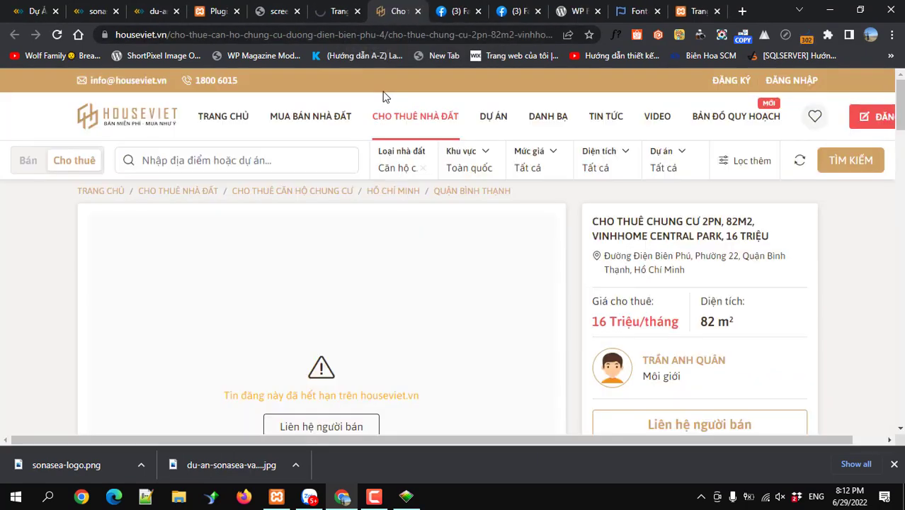
left_click(418, 12)
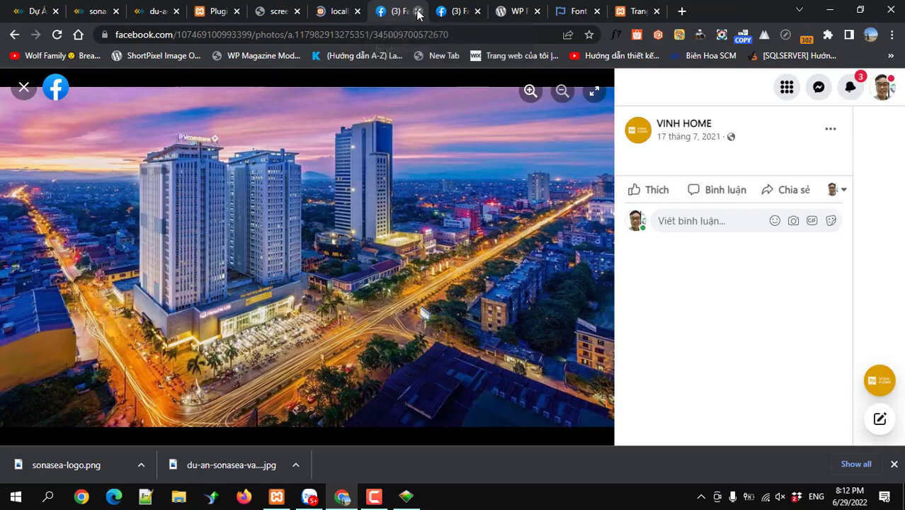
left_click(417, 14)
left_click(455, 12)
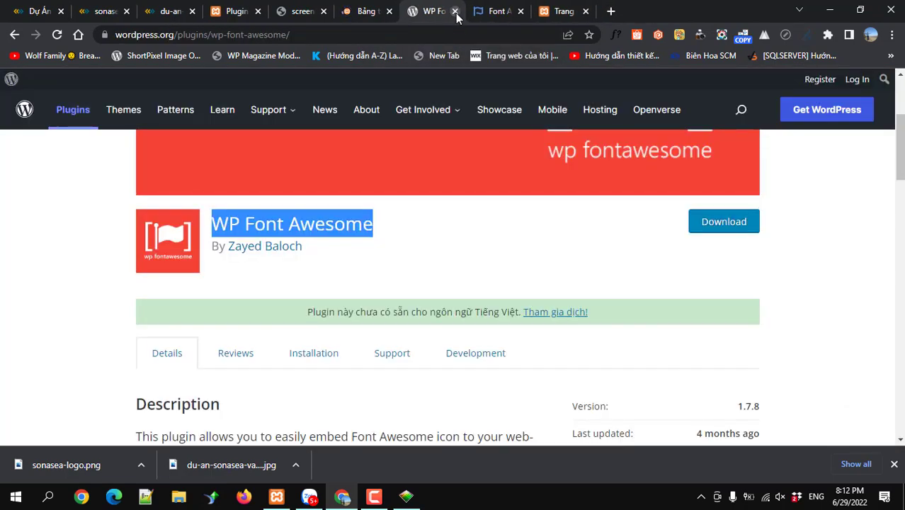
left_click(504, 13)
left_click(522, 12)
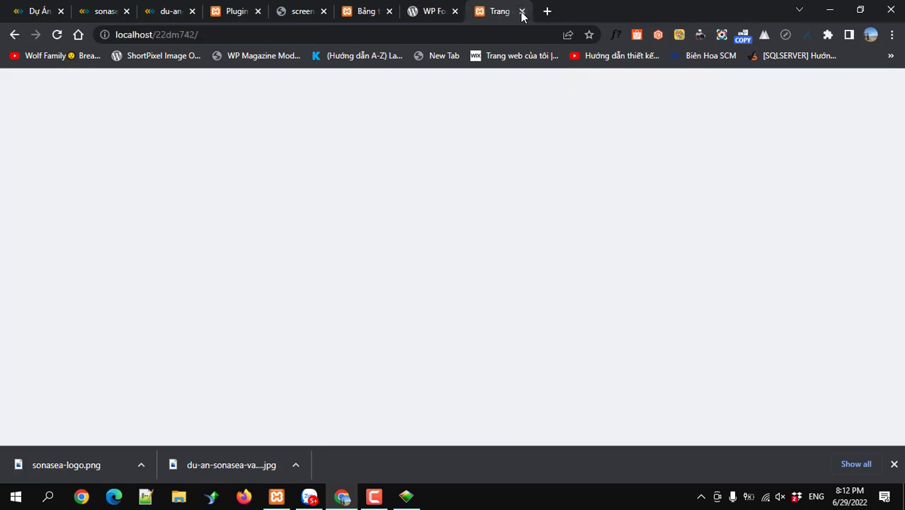
left_click(367, 13)
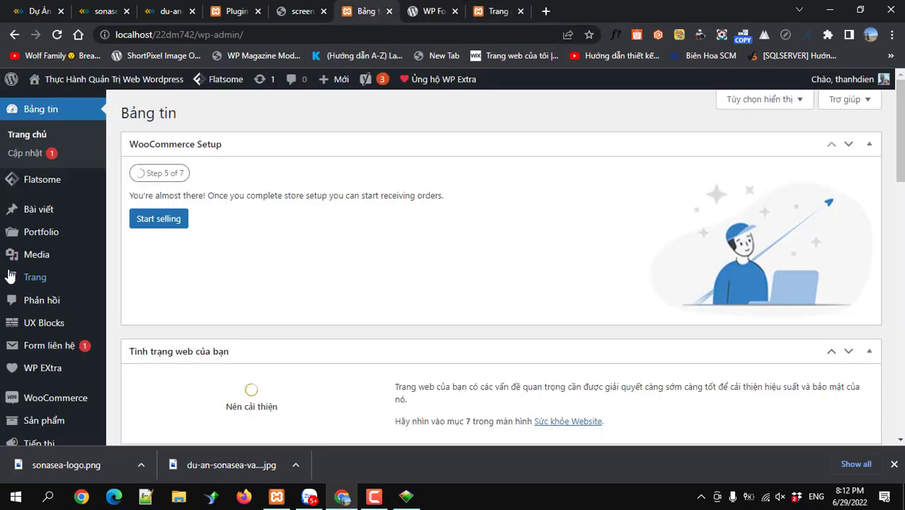
Step: Start a new page from Trang > Thêm trang mới, undoing an accidental paste of the site address
mouse_move(40, 278)
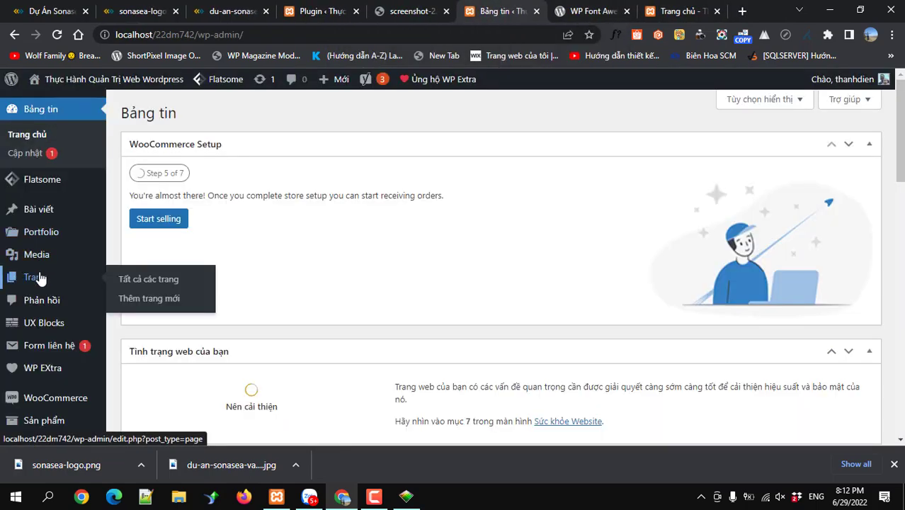
left_click(135, 301)
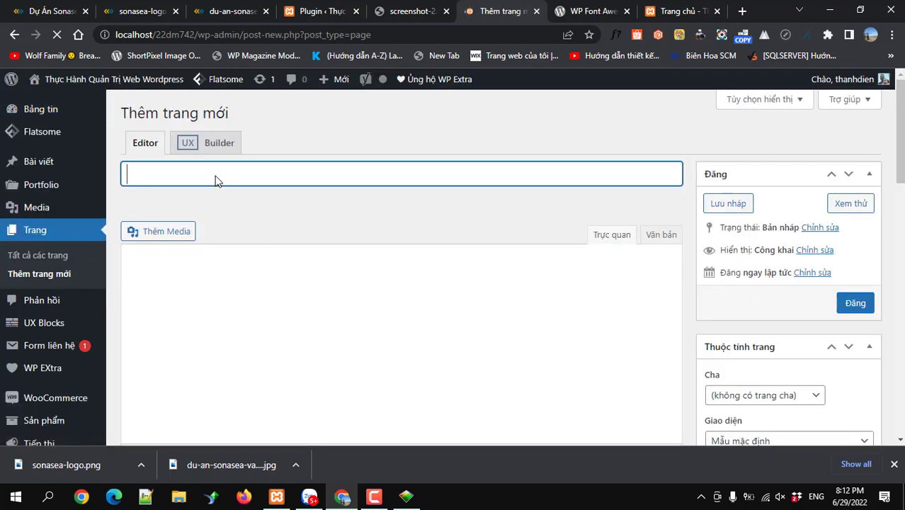
type("http://localhost/22dm742/")
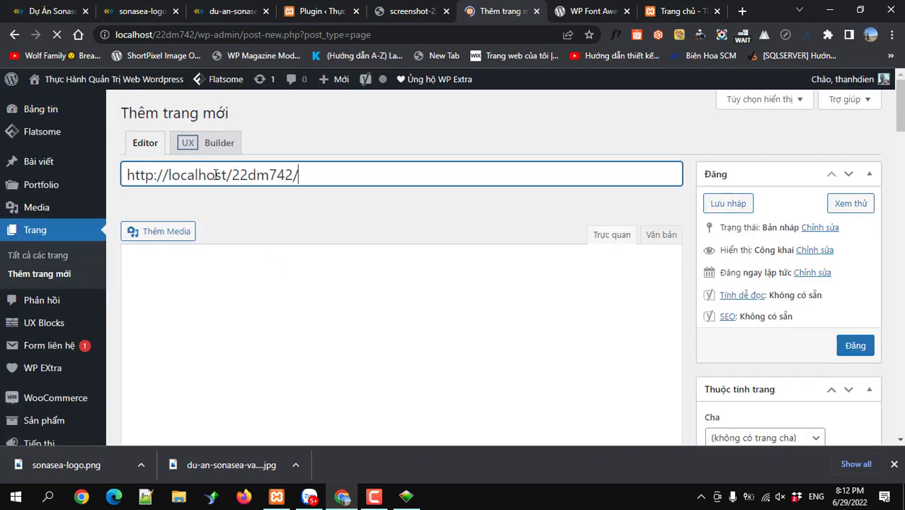
key("ctrl+z")
Step: Copy the project name 'Sonasea Vân Đồn Harbor City' from the Realbiz reference page into the new page editor
left_click(51, 20)
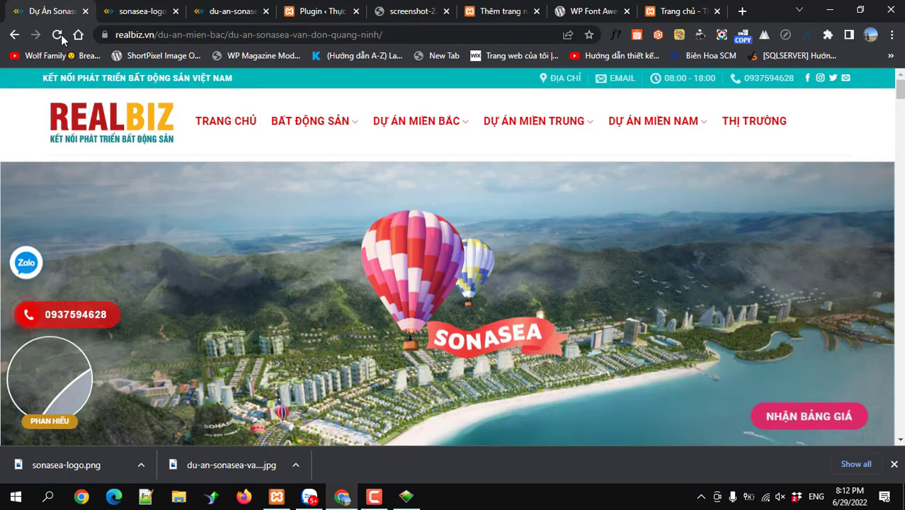
scroll(329, 215, "down", 5)
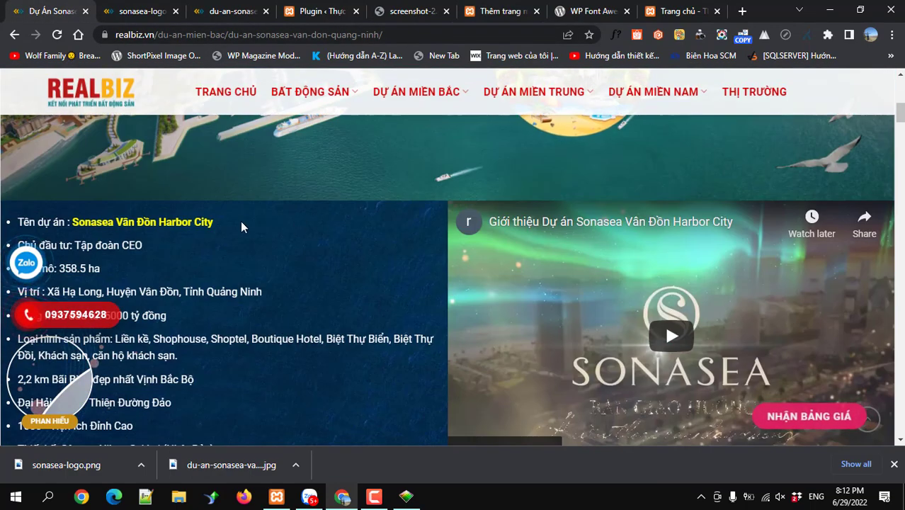
left_click_drag(216, 223, 74, 226)
key("ctrl+c")
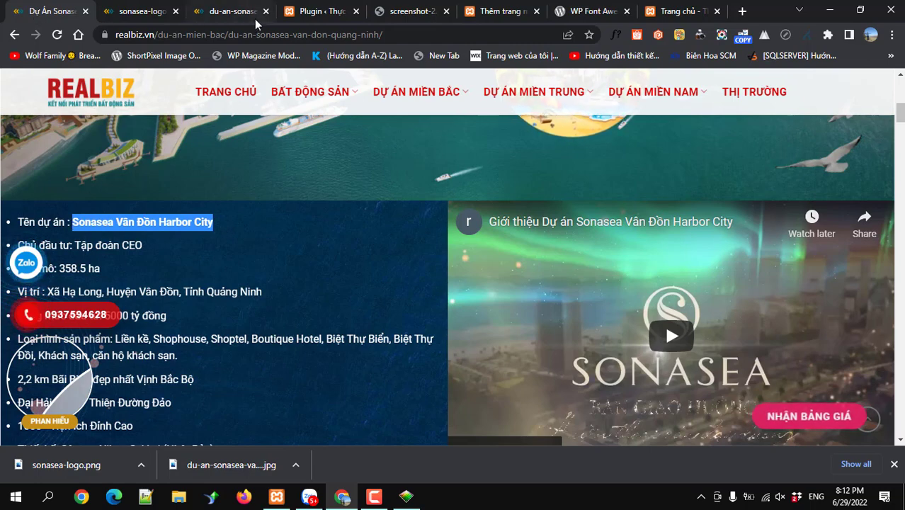
left_click(339, 19)
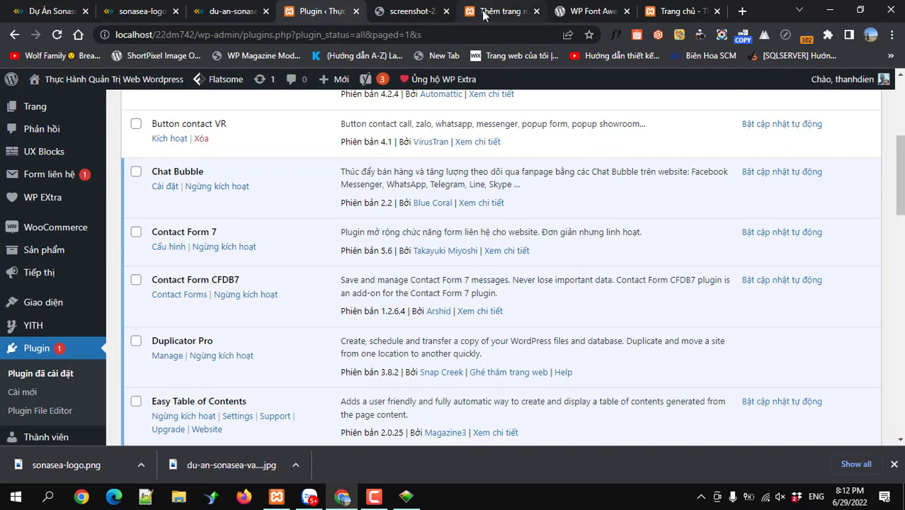
left_click(496, 12)
Step: Title the page 'Dự Án Sonasea Vân Đồn Harbor City' by pasting the name and adding the prefix
key("ctrl+v")
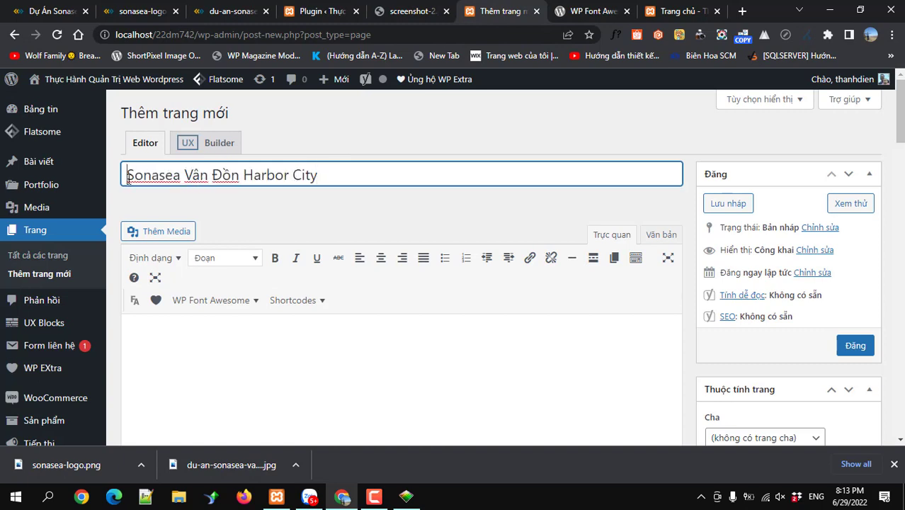
type("du")
key("BackSpace")
key("BackSpace")
type("Đư ")
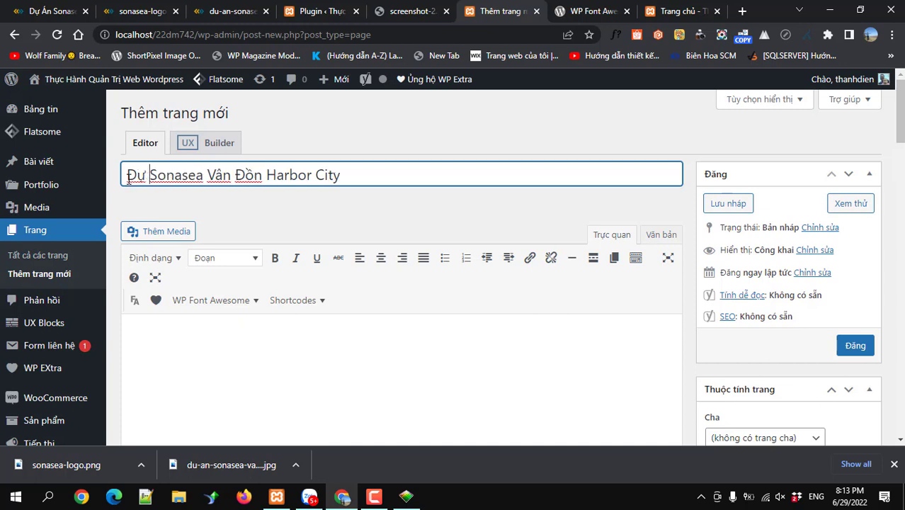
type("ans")
key("BackSpace")
key("BackSpace")
type("ASon")
key("BackSpace")
key("BackSpace")
type("Asn")
left_click(134, 175)
key("BackSpace")
type("D")
Step: Set the parent page (Cha) to Novaland
scroll(694, 318, "down", 1)
scroll(742, 354, "down", 1)
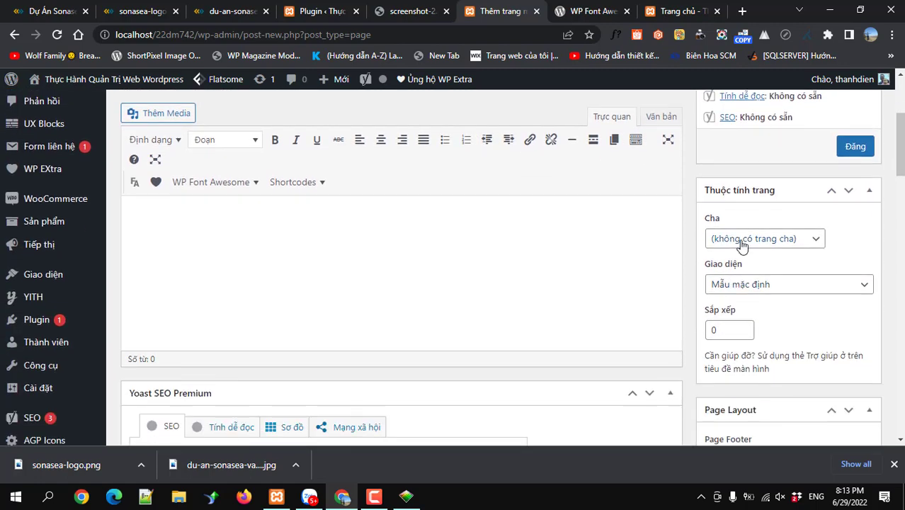
left_click(741, 240)
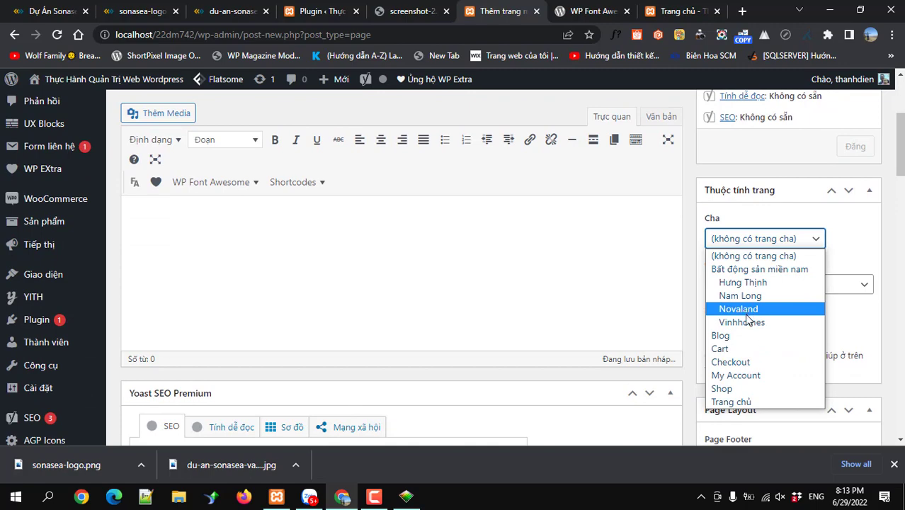
left_click(742, 322)
left_click(749, 245)
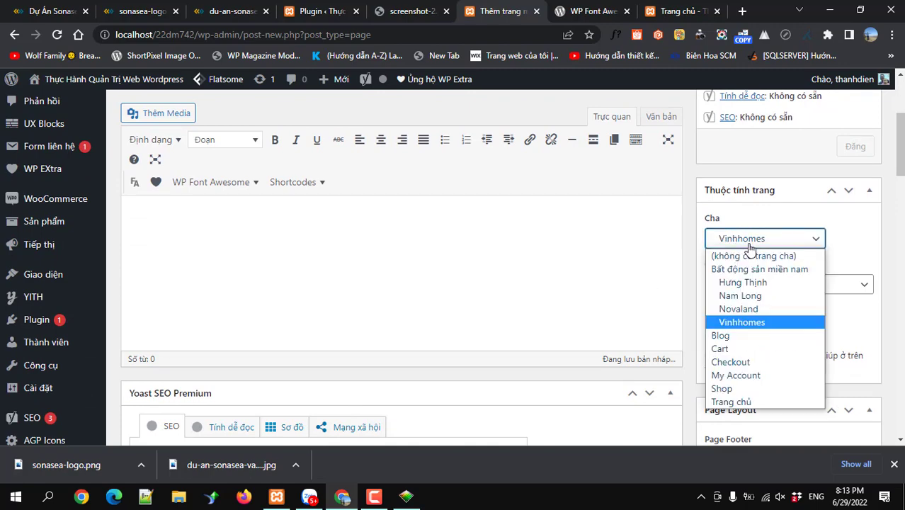
left_click(745, 309)
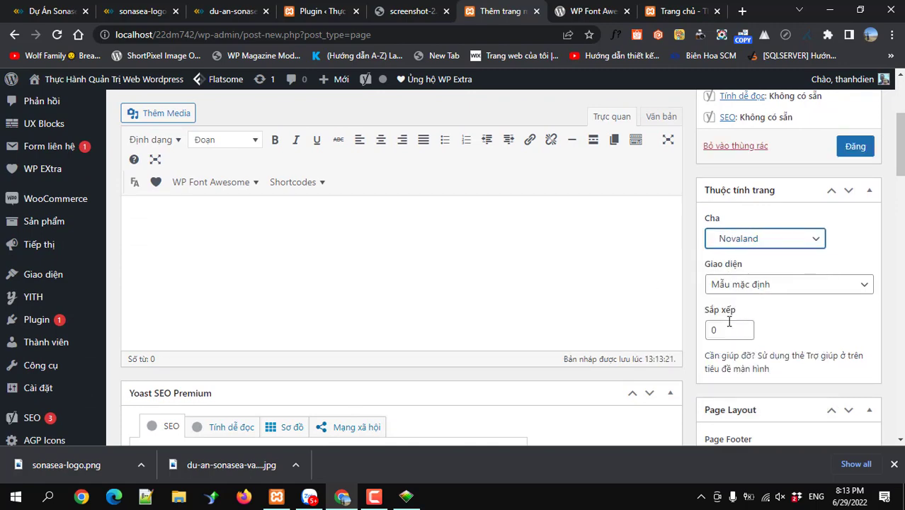
Step: Apply the Page - Full Width template and publish the page
scroll(729, 322, "down", 3)
scroll(730, 322, "up", 3)
scroll(740, 269, "down", 1)
left_click(744, 225)
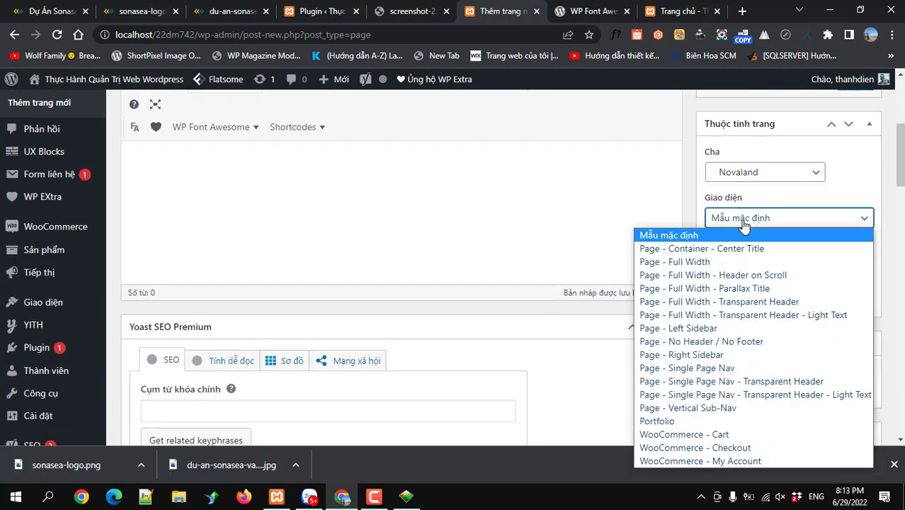
left_click(740, 262)
scroll(779, 258, "up", 3)
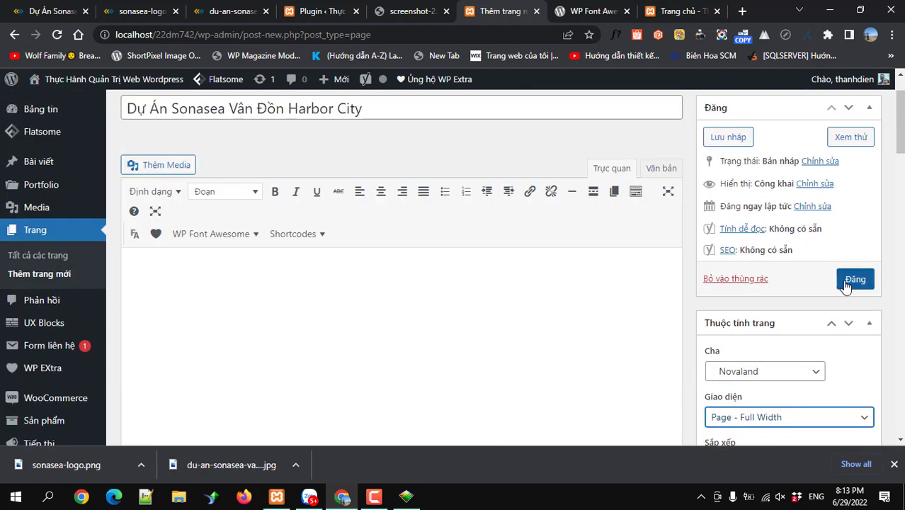
left_click(847, 280)
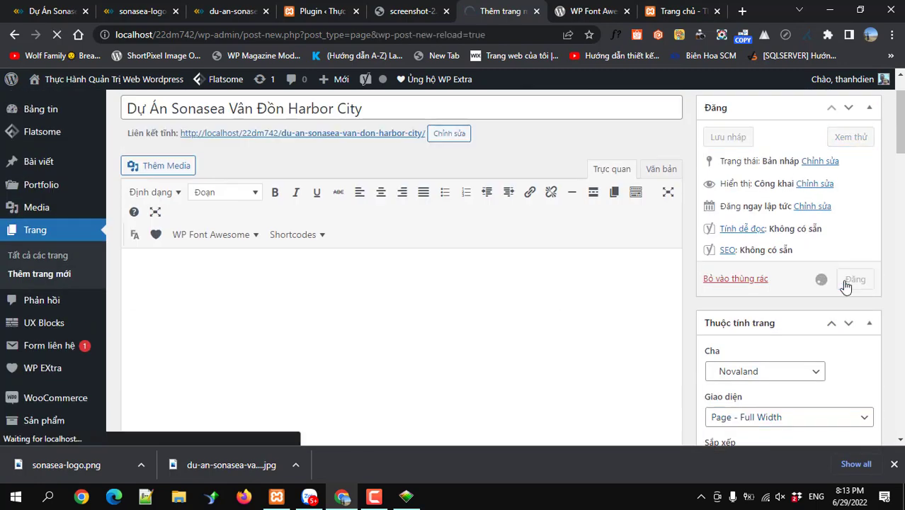
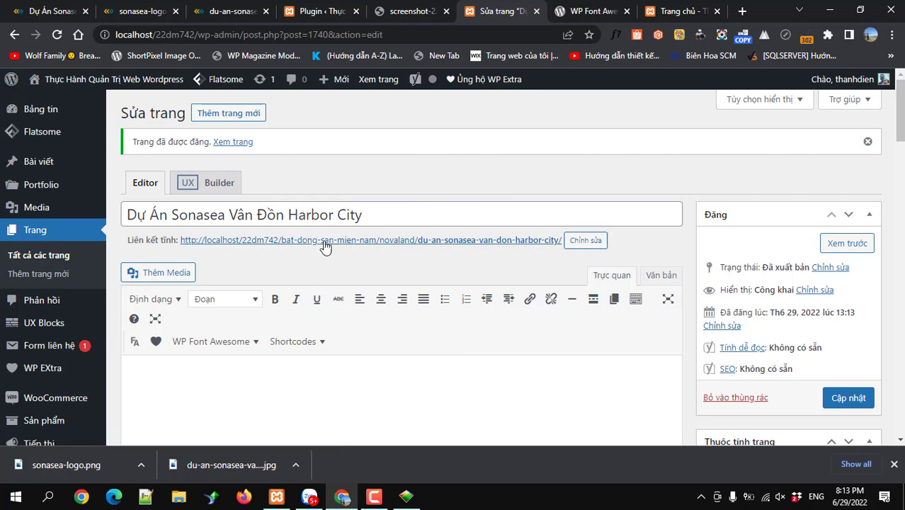
Step: Open the Sonasea Vân Đồn Harbor City page in UX Builder in a new tab and switch to it
right_click(204, 186)
left_click(223, 188)
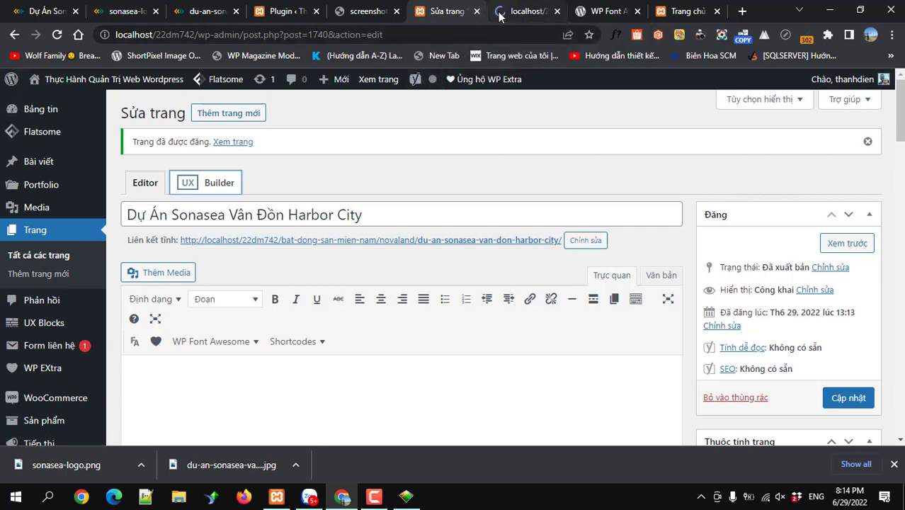
left_click(516, 11)
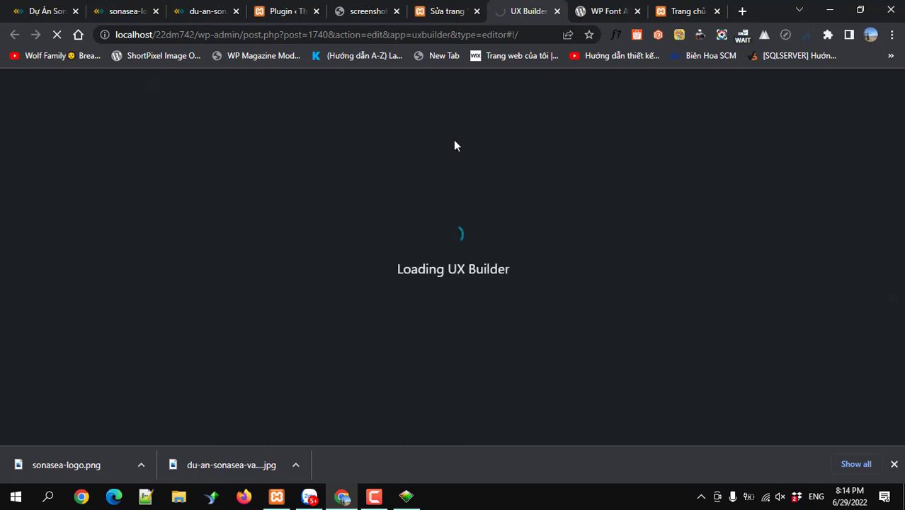
Step: Browse the realbiz.vn reference Sonasea page, then return to the empty UX Builder page
left_click(38, 11)
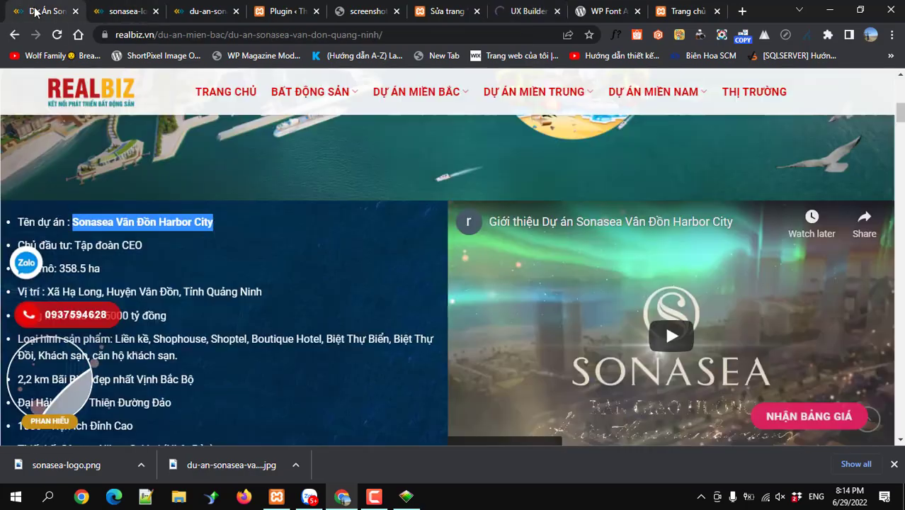
scroll(476, 264, "down", 5)
scroll(476, 264, "down", 4)
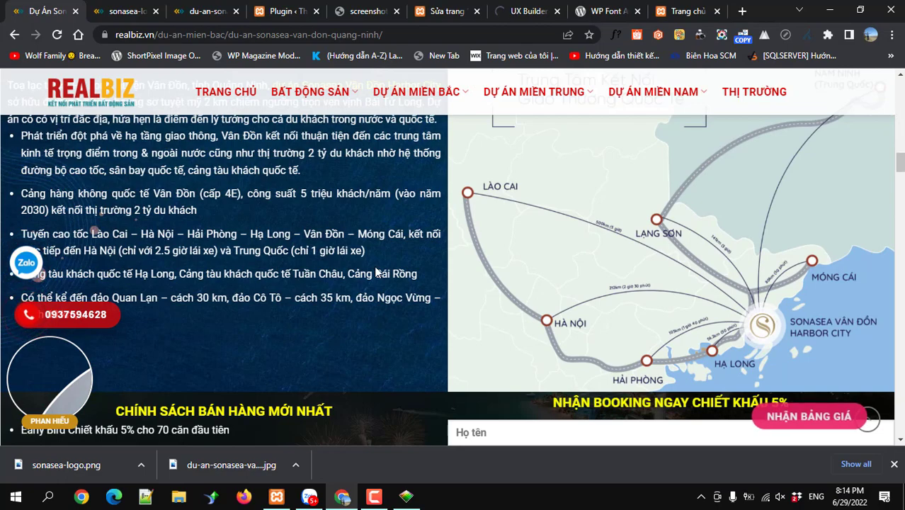
scroll(425, 269, "down", 1)
scroll(399, 264, "up", 5)
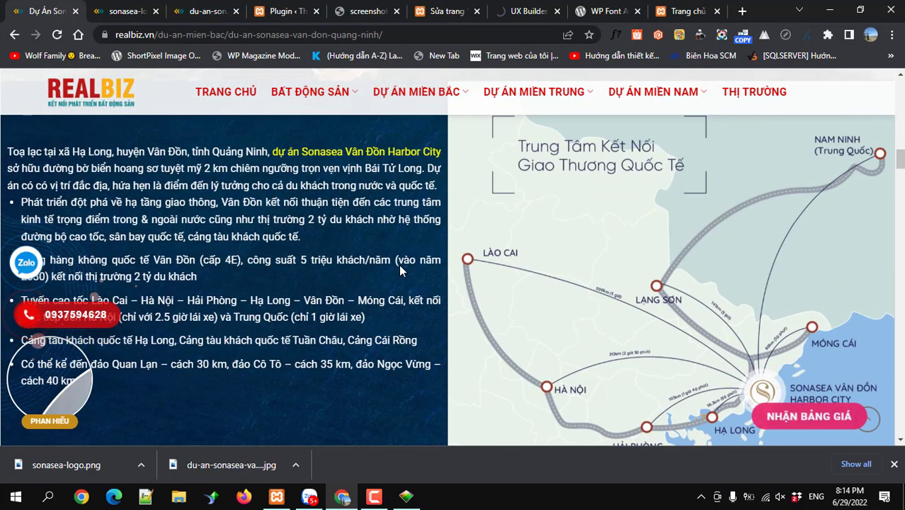
scroll(398, 265, "up", 6)
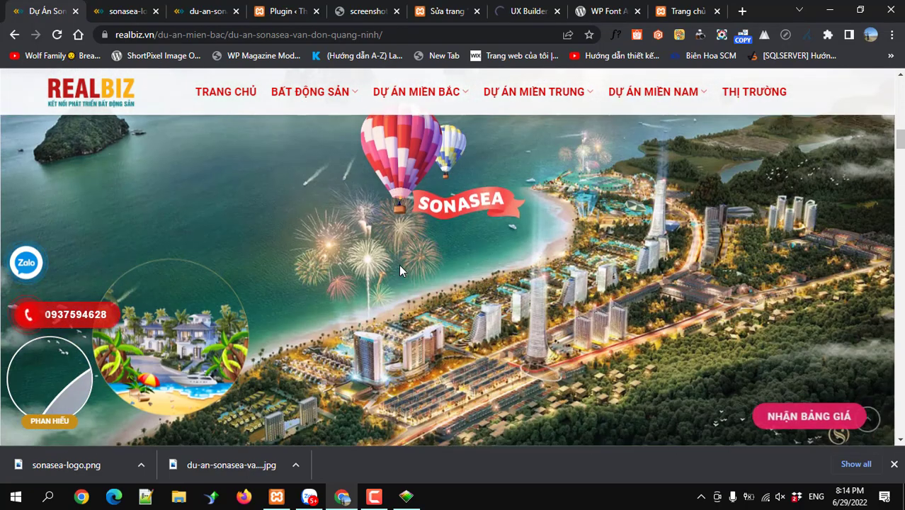
scroll(401, 272, "down", 2)
scroll(401, 272, "down", 9)
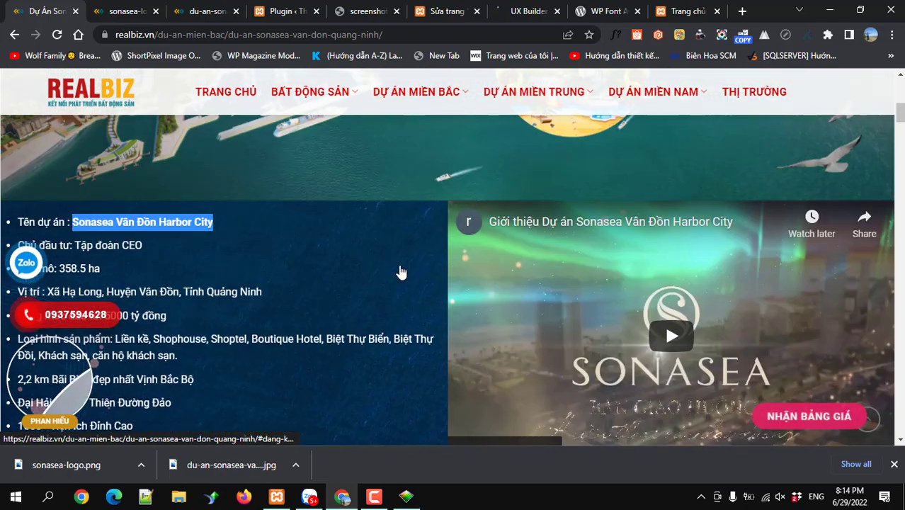
scroll(400, 270, "up", 15)
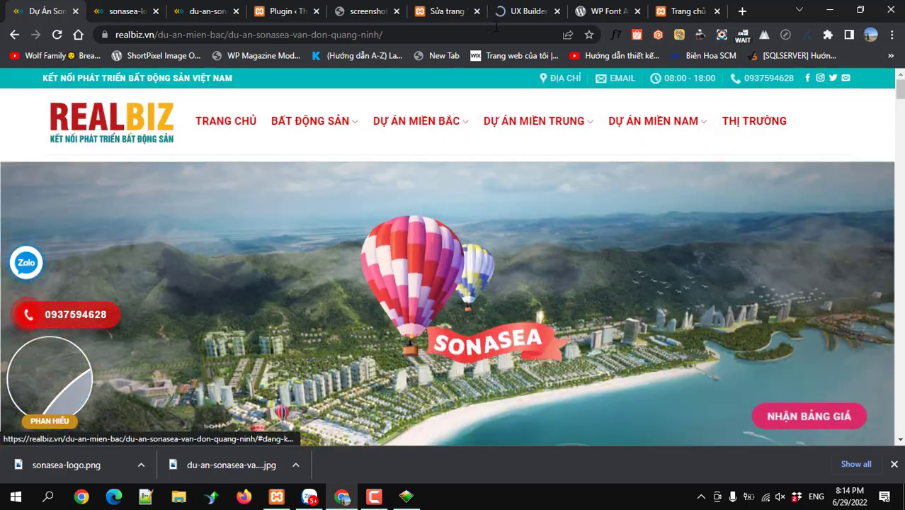
key("ctrl+7")
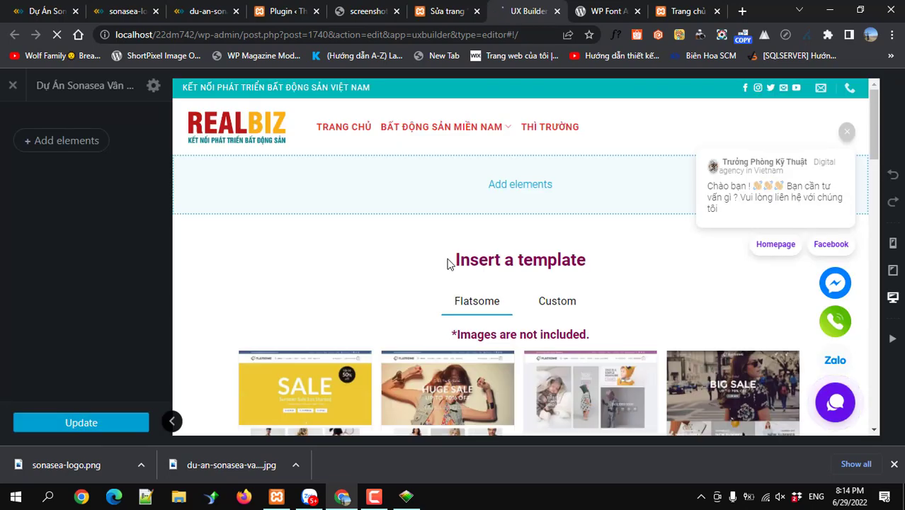
Step: Find the Banner element by searching 'ban', insert it, and apply the simple banner preset
left_click(63, 141)
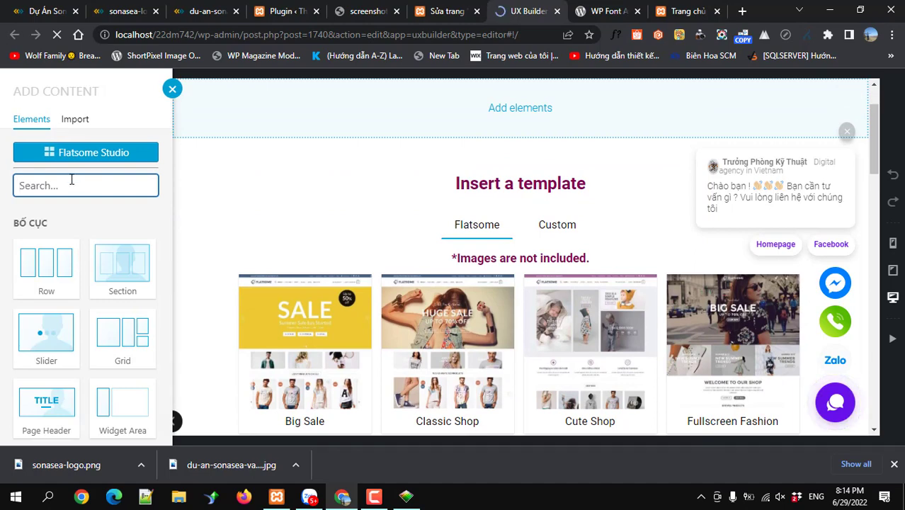
type("ban")
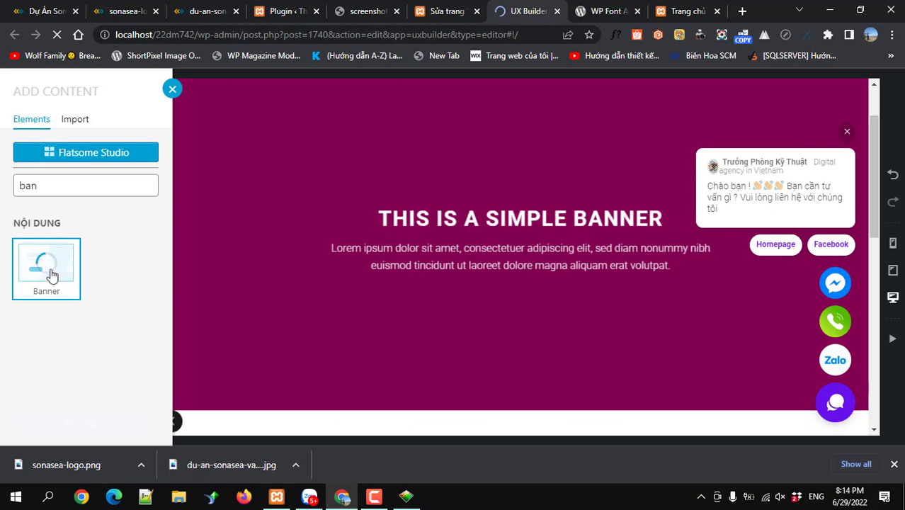
left_click(47, 273)
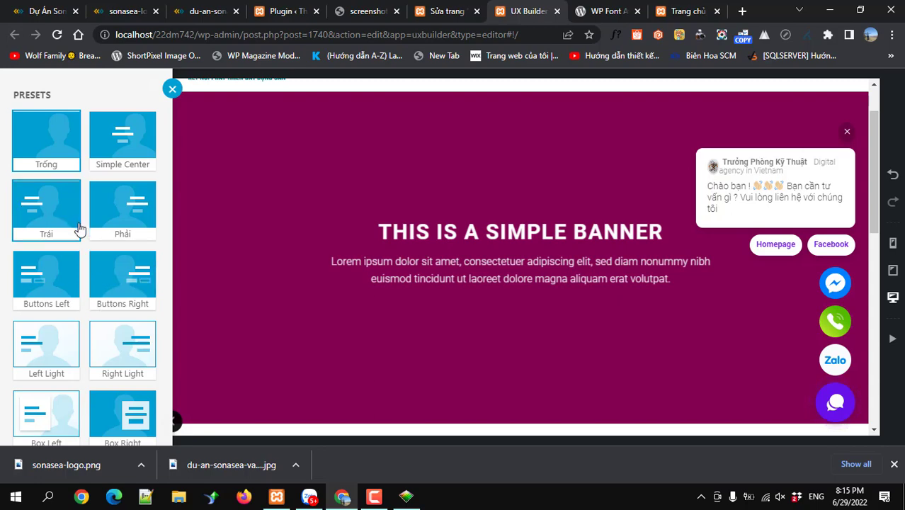
scroll(80, 223, "down", 2)
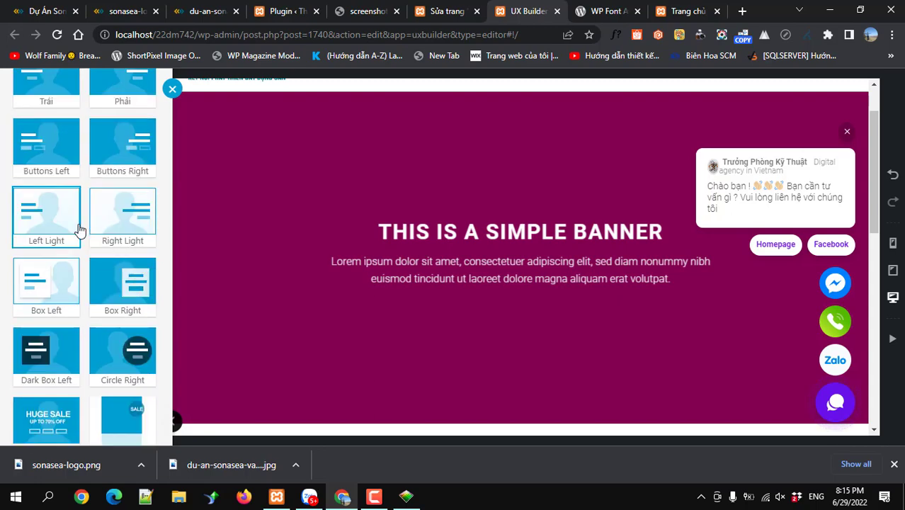
scroll(80, 230, "up", 2)
scroll(71, 269, "down", 4)
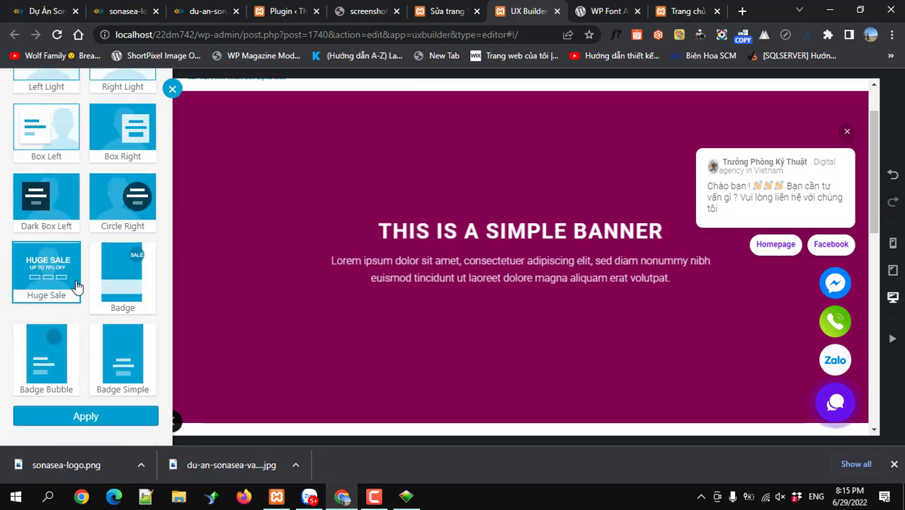
left_click(79, 418)
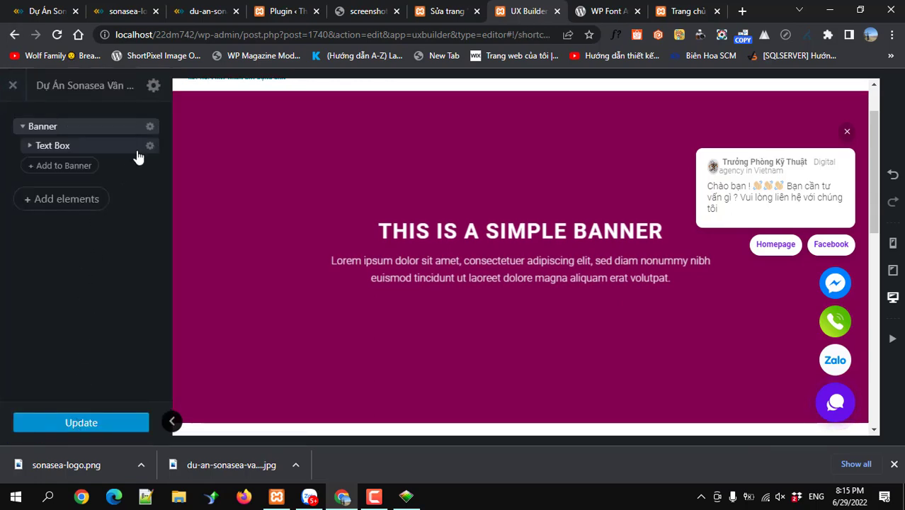
Step: Upload du-an-sonasea-van-don-3-1116x628.jpg as the banner background and save the page
left_click(148, 127)
left_click(95, 306)
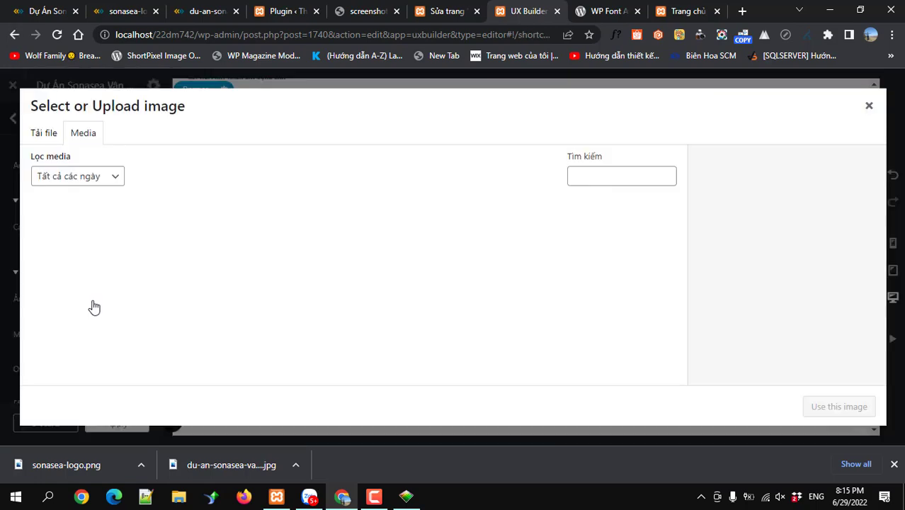
left_click(43, 136)
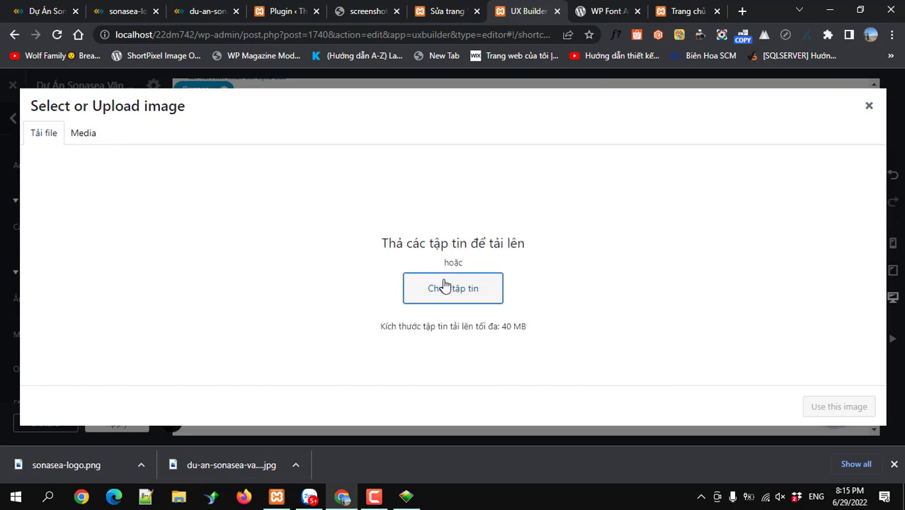
left_click(444, 284)
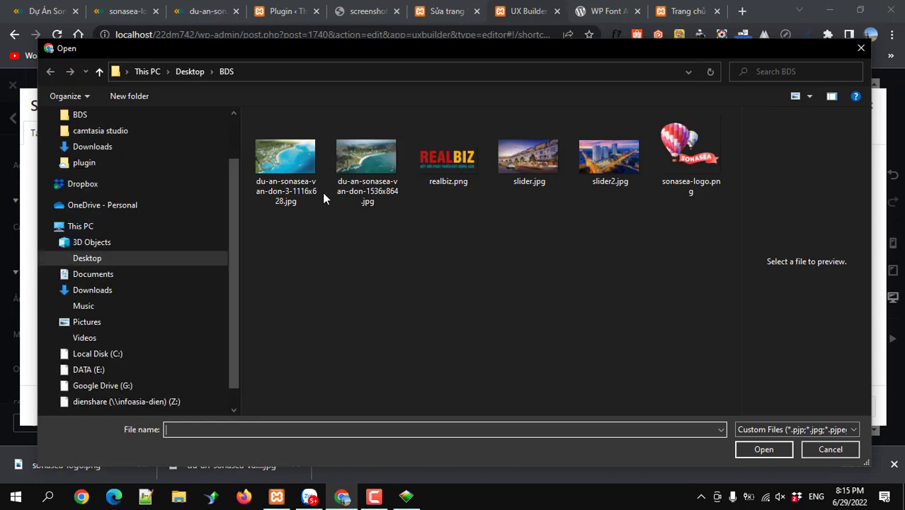
left_click(277, 161)
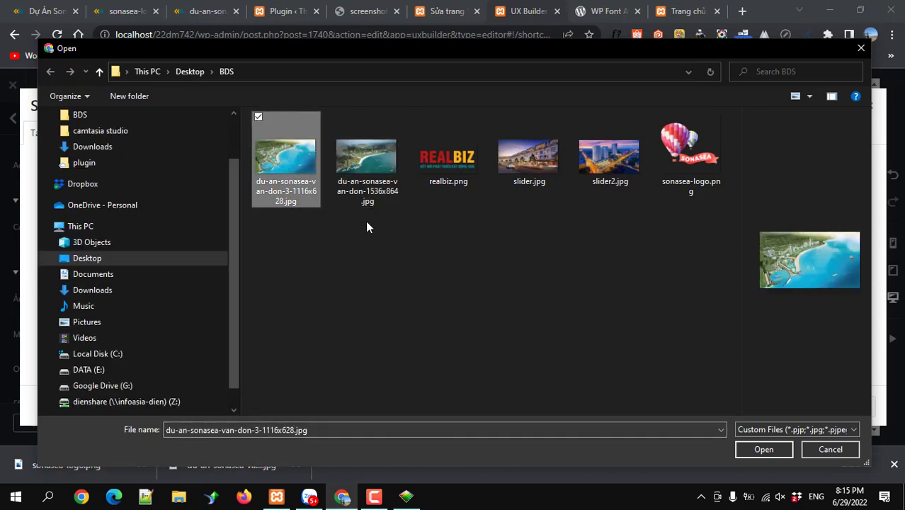
left_click(764, 450)
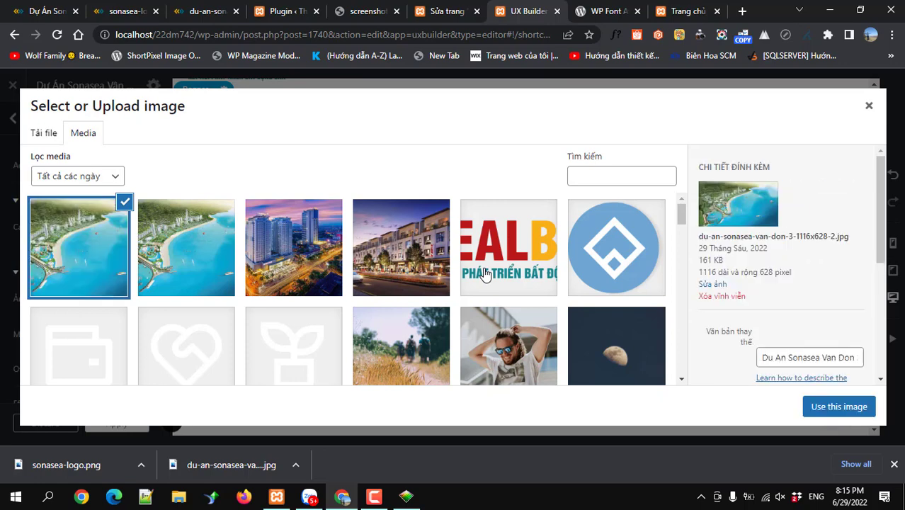
left_click(842, 409)
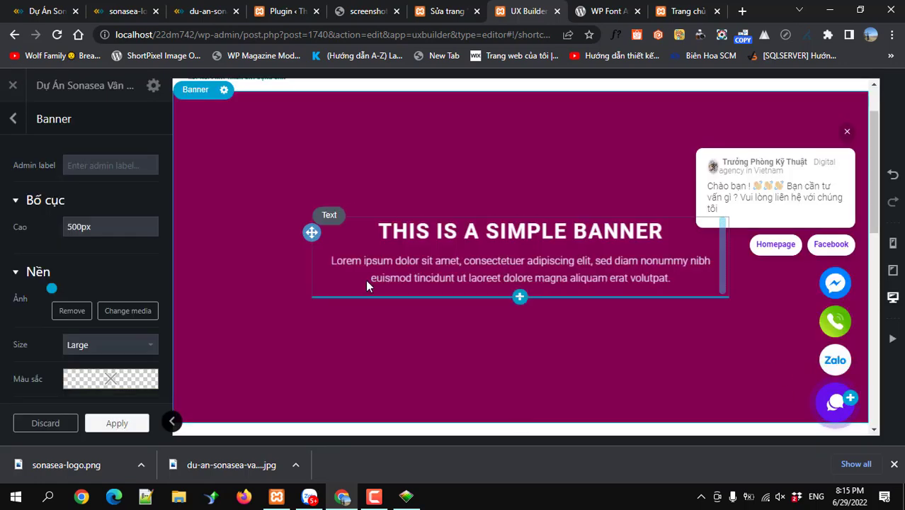
left_click(117, 374)
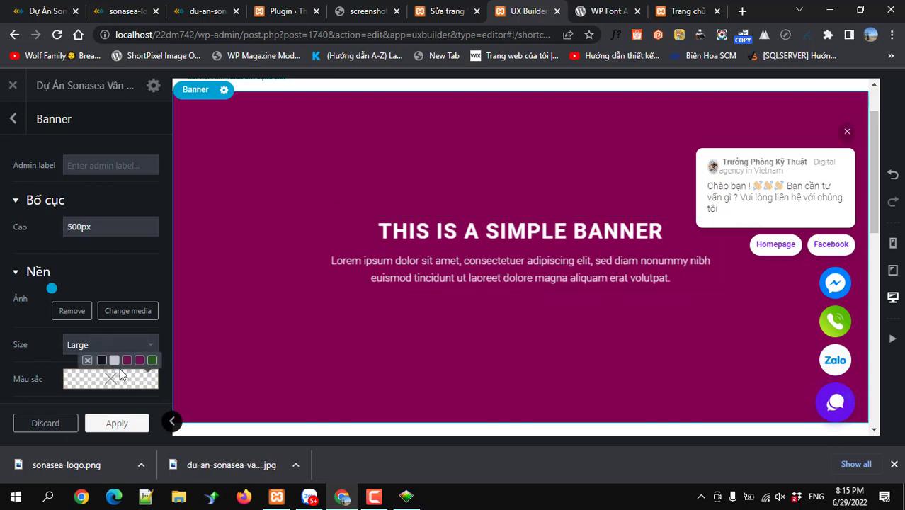
left_click(115, 423)
left_click(113, 422)
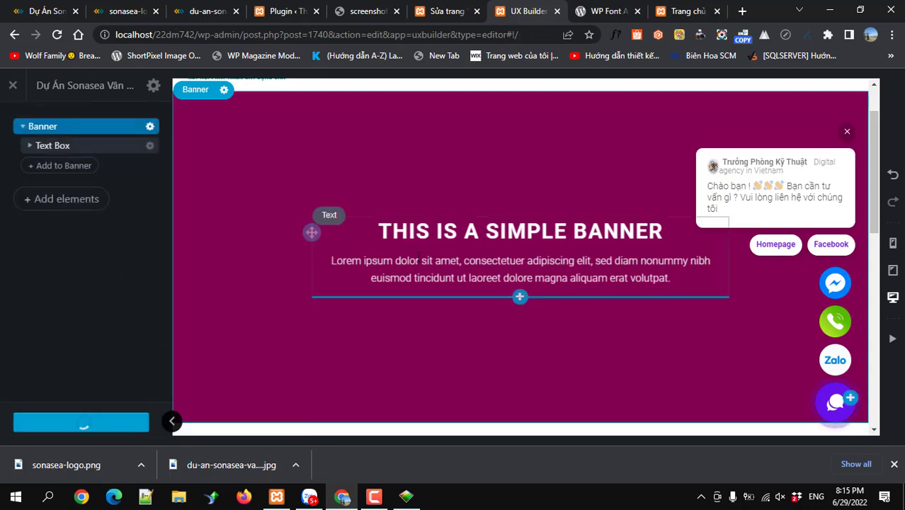
Step: Delete the banner's placeholder Text and the empty Text Box
right_click(450, 240)
left_click(422, 352)
right_click(446, 257)
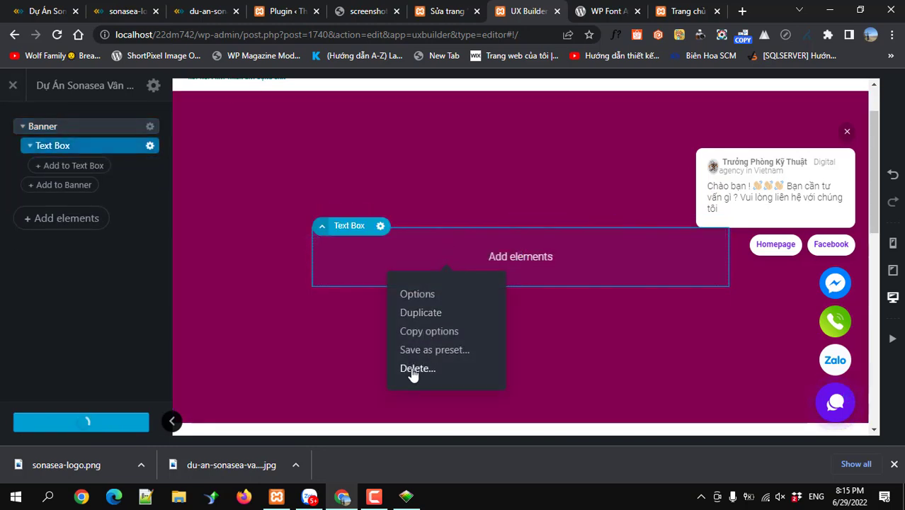
left_click(415, 369)
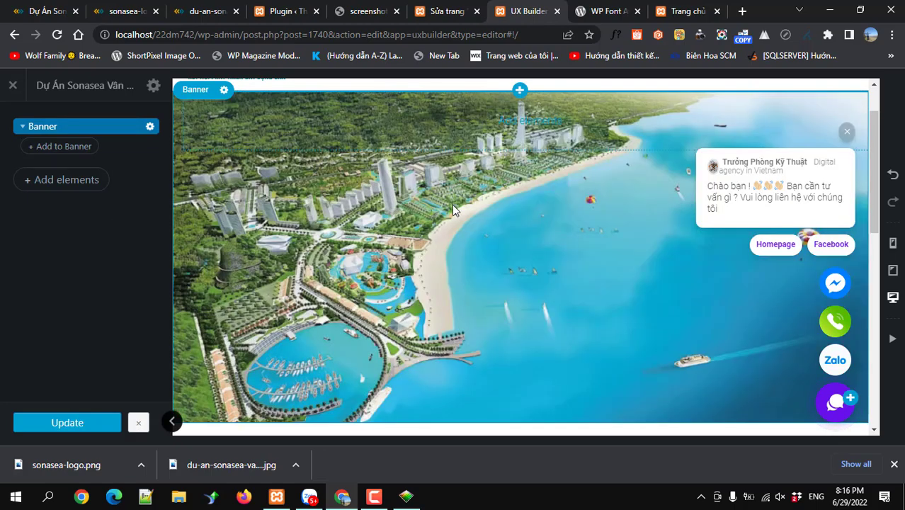
Step: Insert an Image element into the banner using the uploaded sonasea-logo.png
left_click(55, 153)
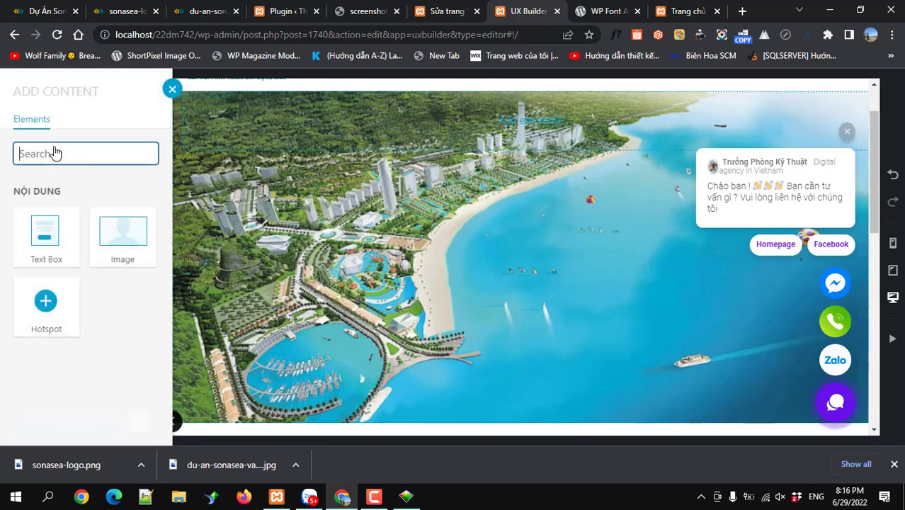
left_click(113, 243)
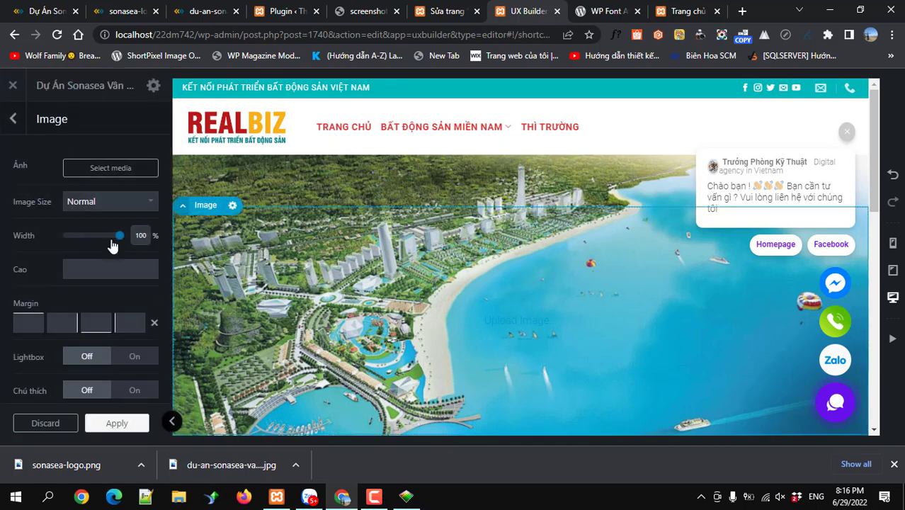
left_click(97, 171)
left_click(44, 136)
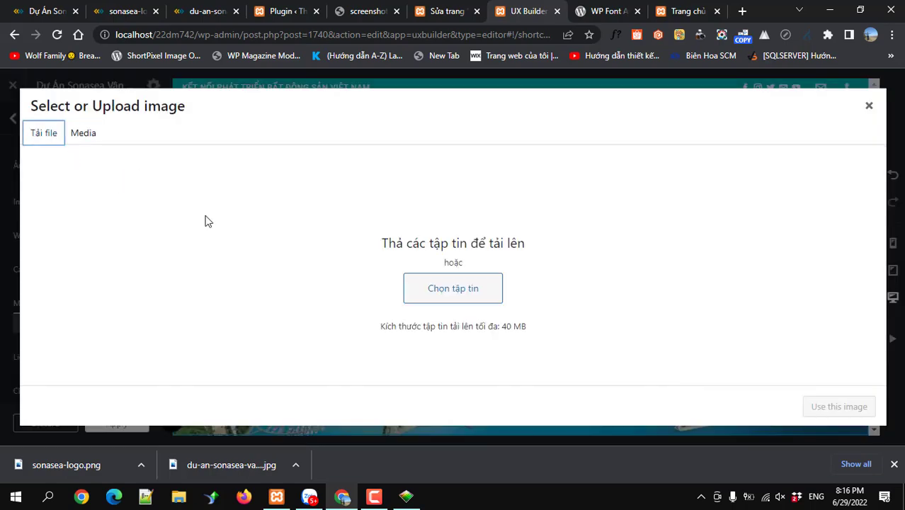
left_click(425, 303)
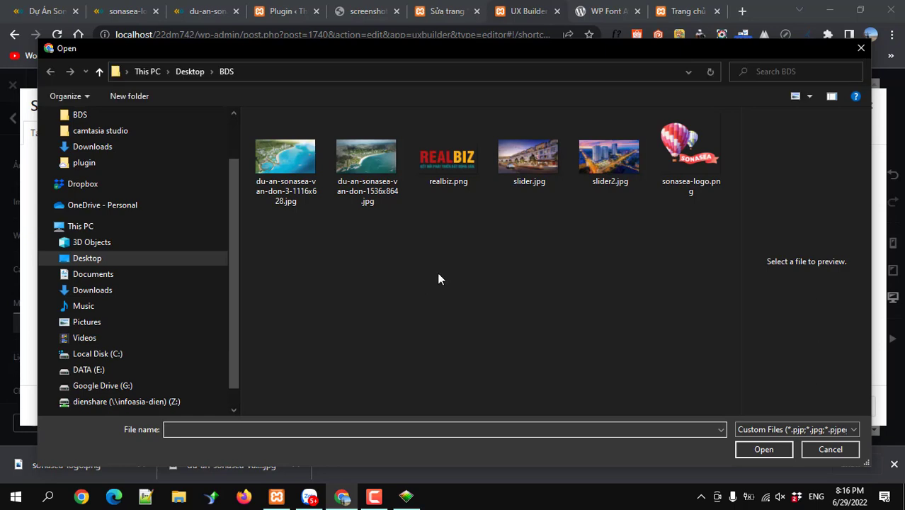
left_click(702, 161)
left_click(762, 449)
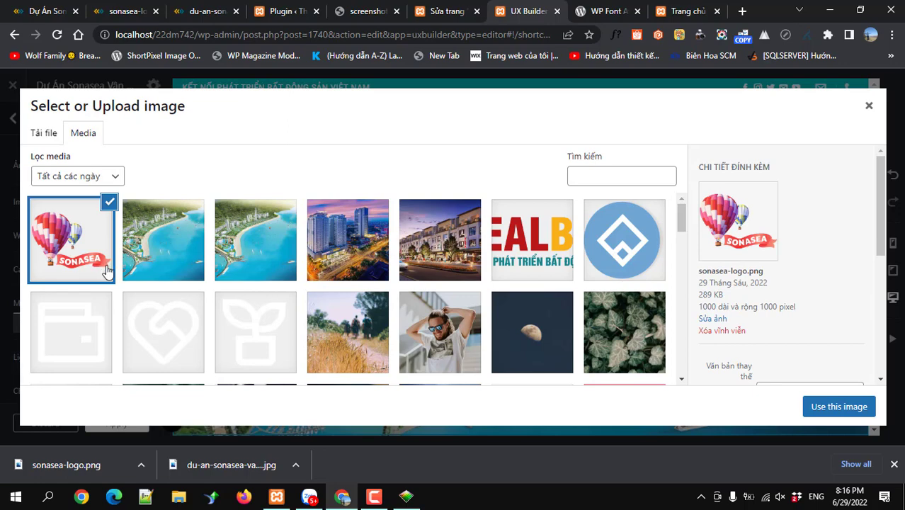
left_click(838, 407)
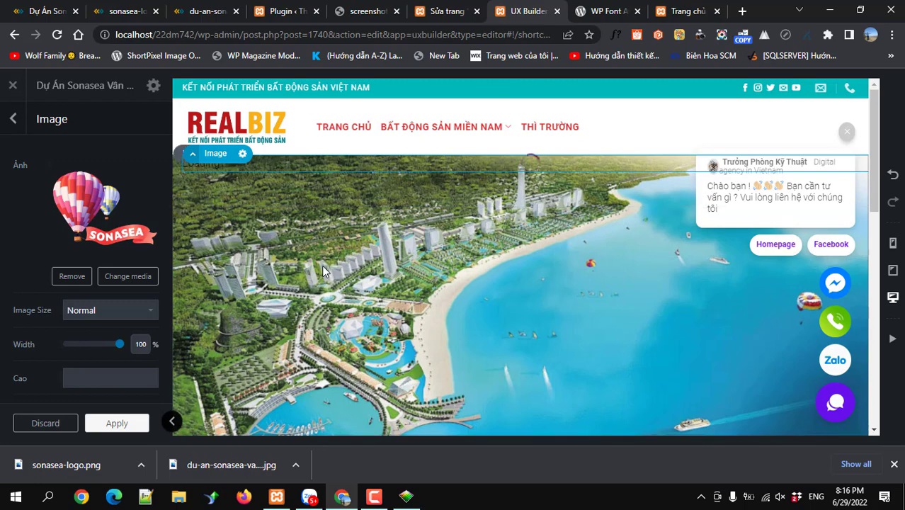
Step: Shrink the Sonasea logo to about 18% width and position it in the banner
scroll(322, 265, "down", 3)
scroll(299, 273, "up", 3)
left_click_drag(119, 344, 80, 345)
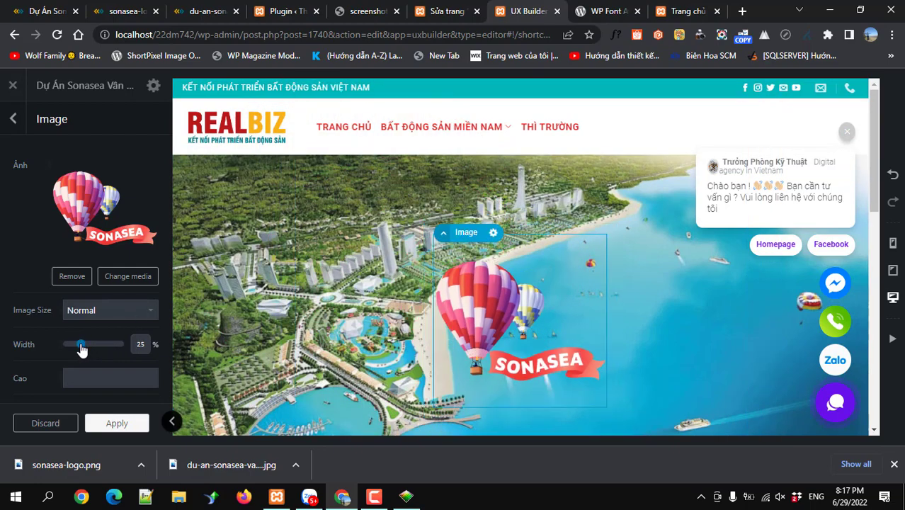
left_click_drag(464, 301, 417, 195)
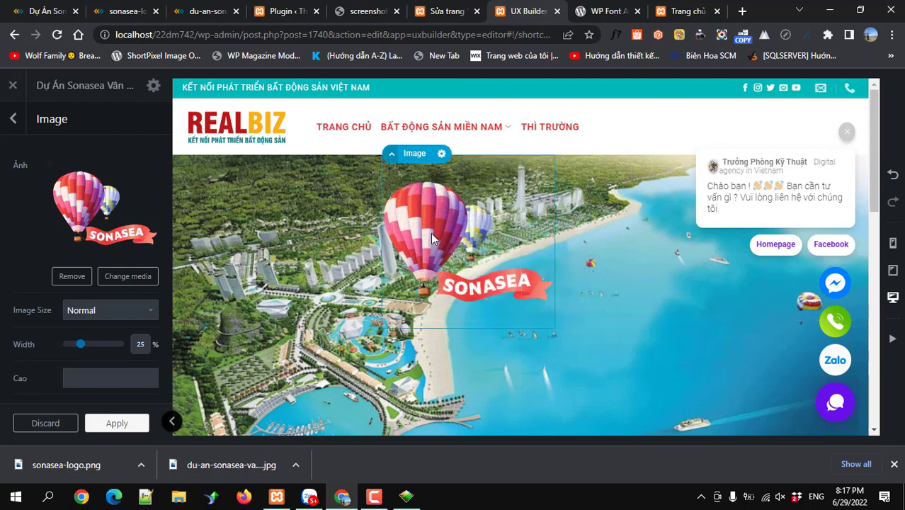
left_click_drag(80, 345, 77, 345)
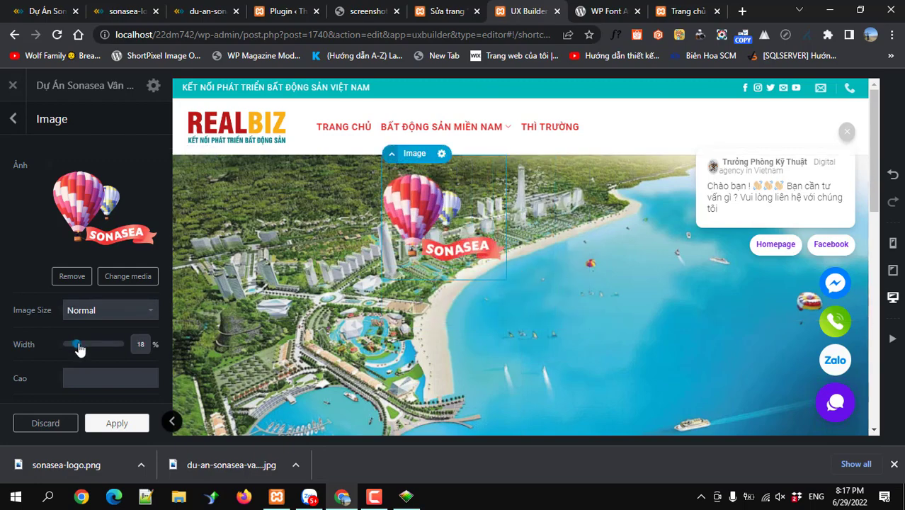
left_click_drag(415, 234, 424, 237)
Step: Give the logo a Fade In Right animation, then apply and update the page
scroll(82, 339, "down", 6)
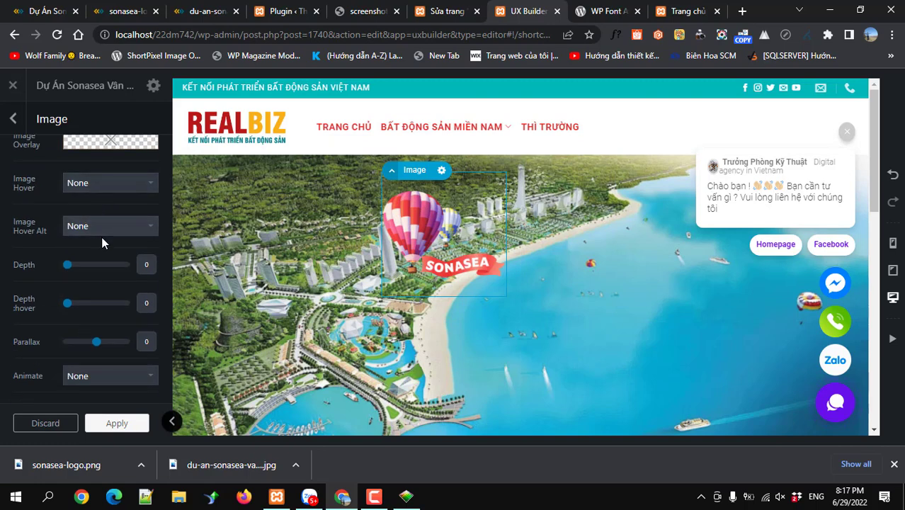
scroll(102, 235, "up", 2)
scroll(103, 246, "up", 2)
scroll(104, 253, "down", 2)
scroll(103, 253, "up", 2)
scroll(104, 253, "down", 2)
scroll(103, 253, "down", 1)
left_click(101, 311)
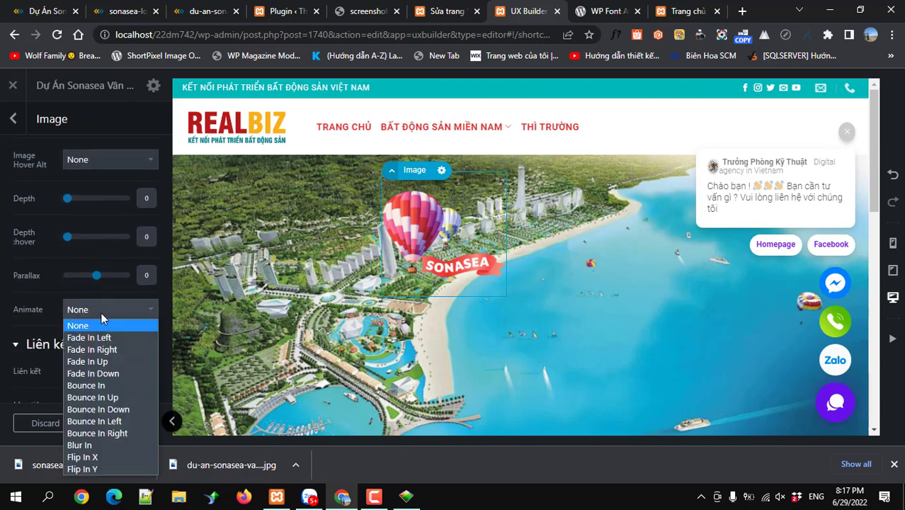
left_click(91, 376)
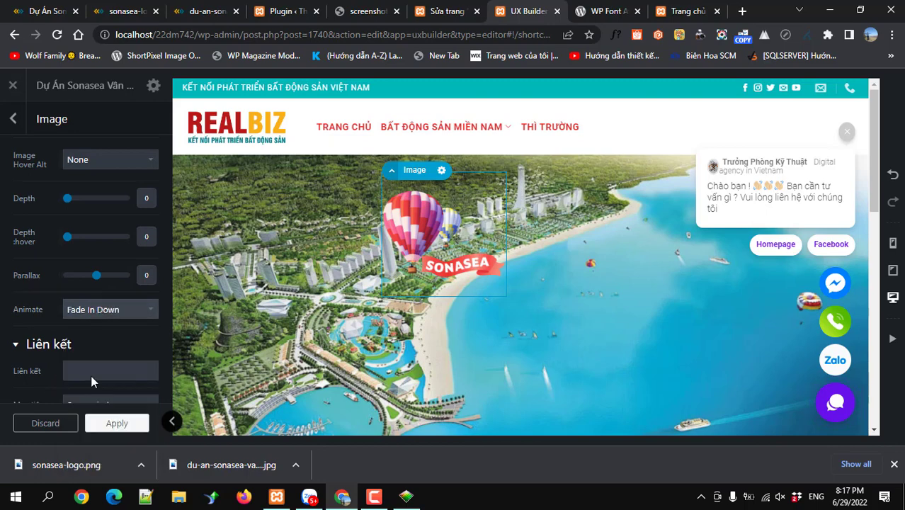
left_click(103, 315)
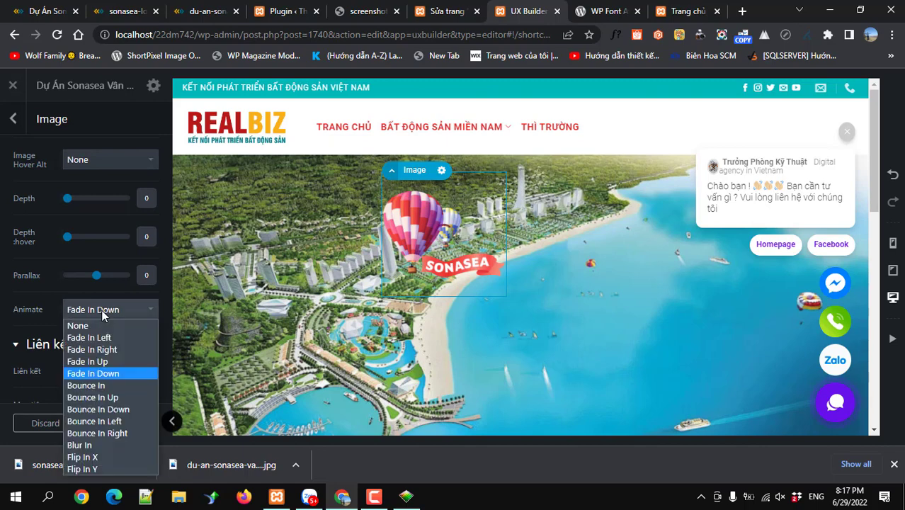
left_click(105, 350)
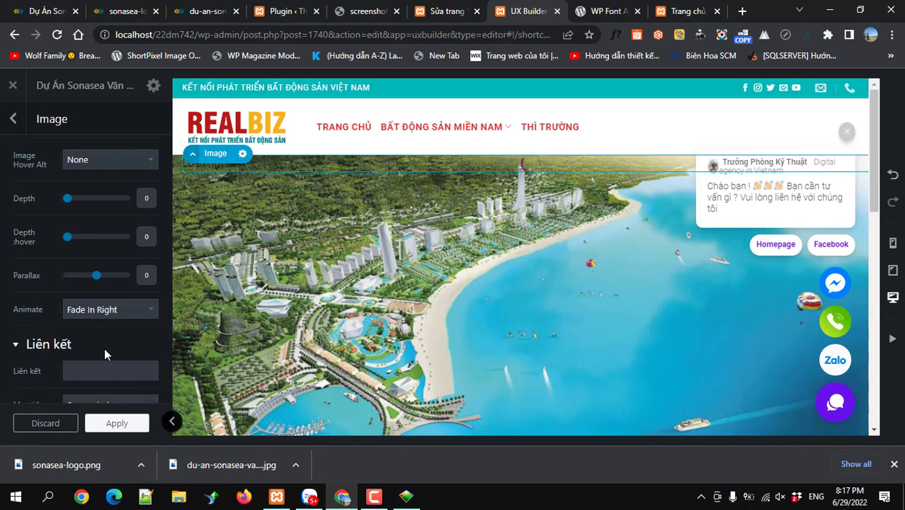
left_click(117, 425)
left_click(111, 425)
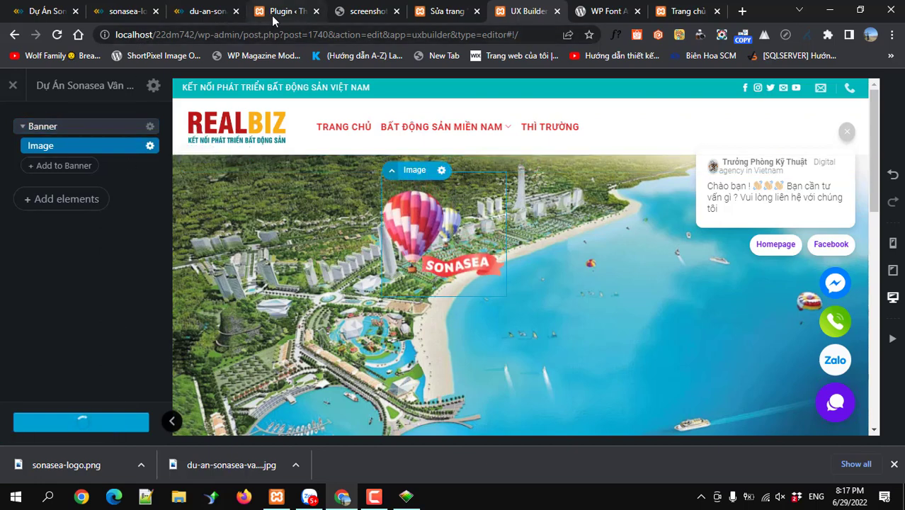
Step: Open the published Sonasea page from its permalink in a new tab and review it
left_click(429, 17)
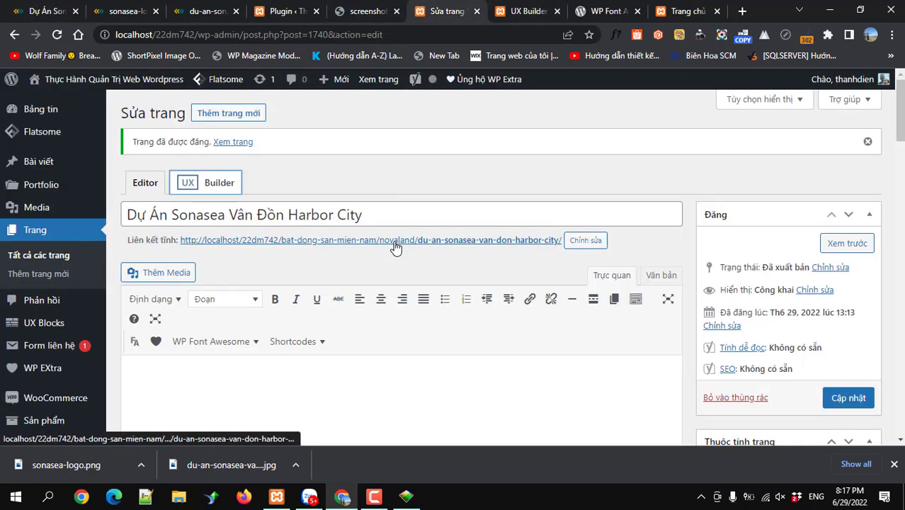
right_click(395, 245)
left_click(408, 253)
left_click(473, 13)
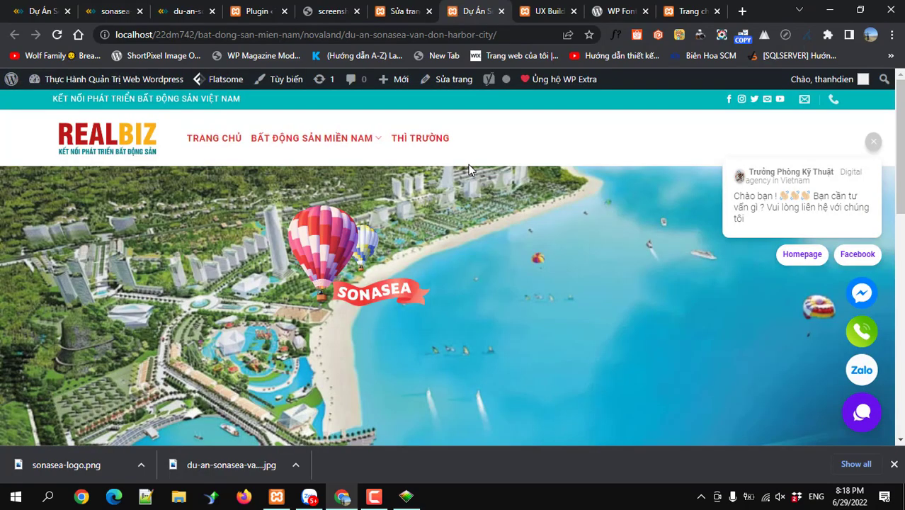
scroll(399, 245, "down", 5)
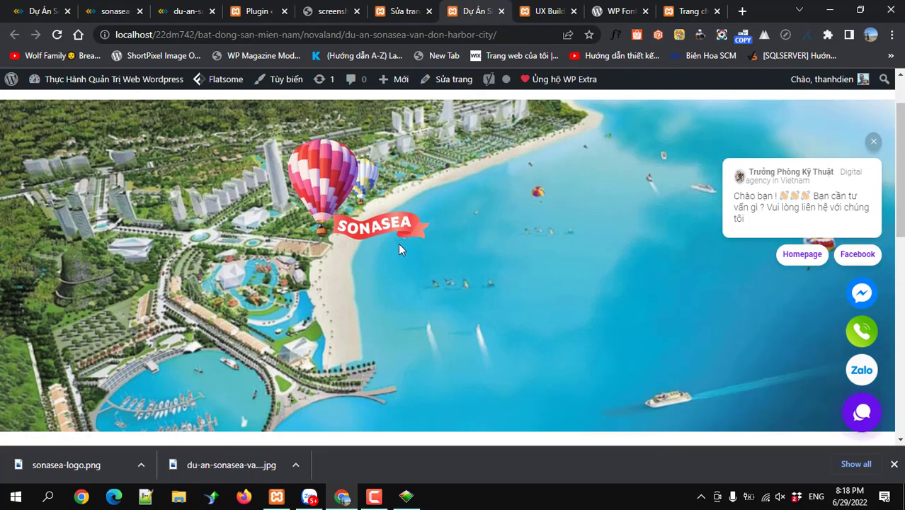
scroll(399, 246, "up", 5)
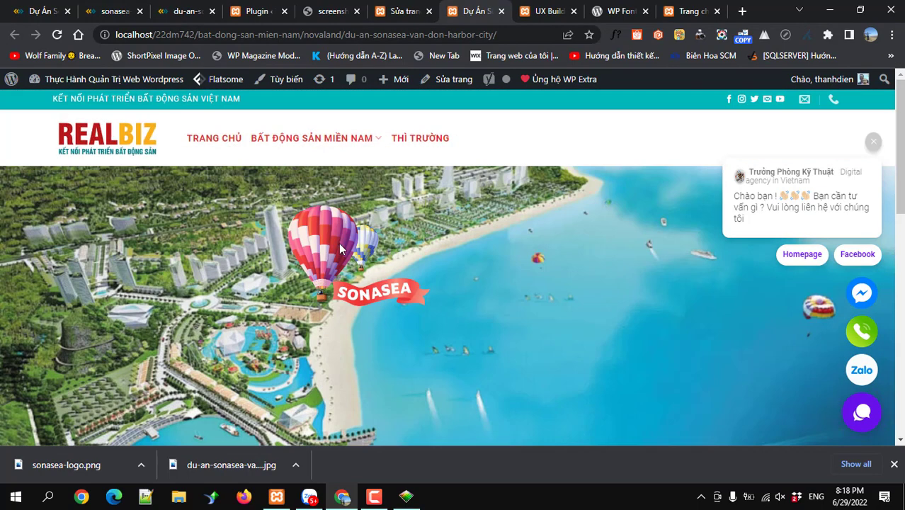
scroll(351, 226, "down", 2)
scroll(348, 228, "up", 1)
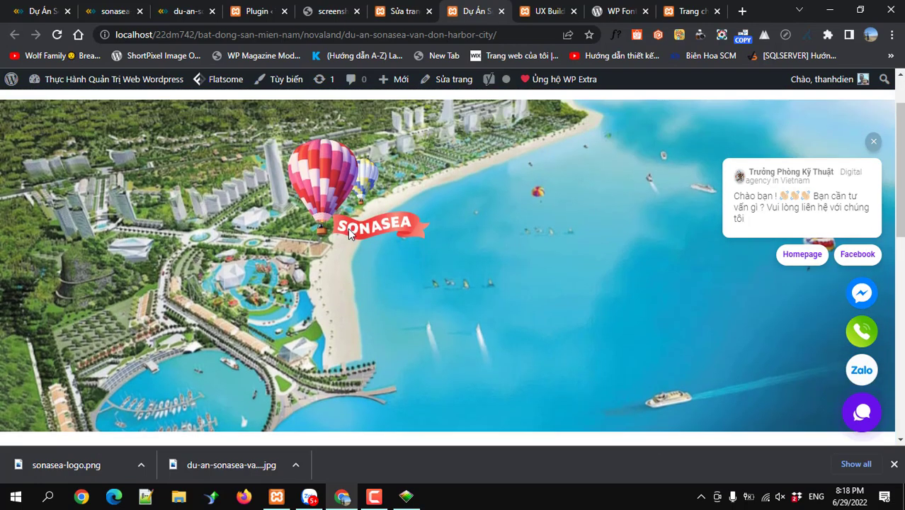
scroll(388, 229, "up", 1)
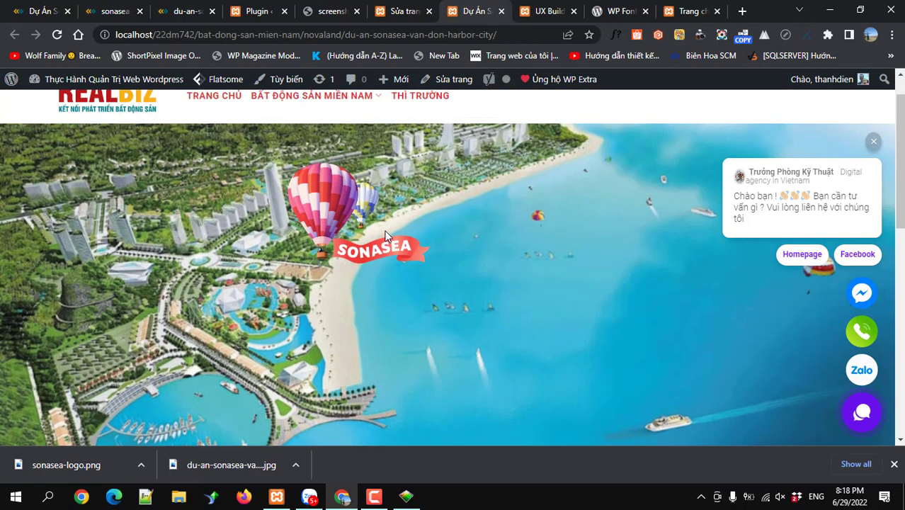
scroll(383, 229, "down", 2)
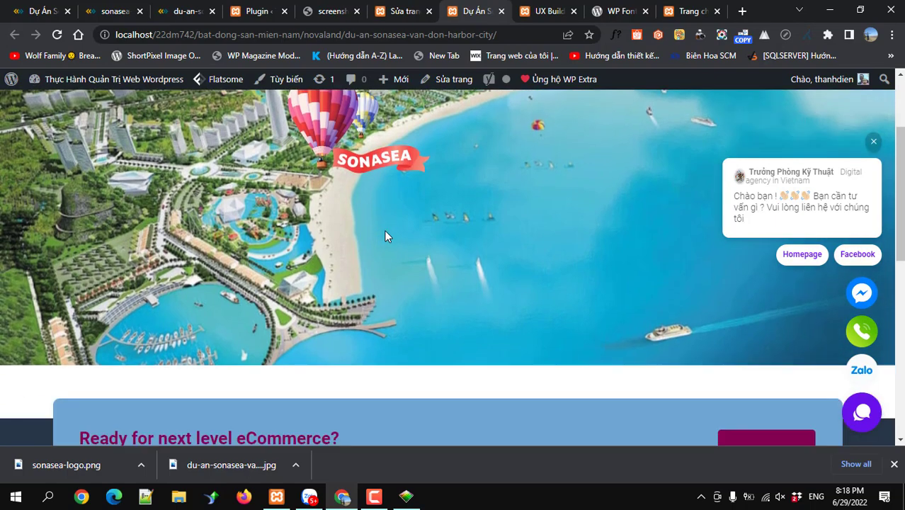
scroll(384, 230, "up", 2)
Step: Compare the live page with the realbiz.vn reference, then return to UX Builder
left_click(42, 10)
scroll(485, 334, "down", 2)
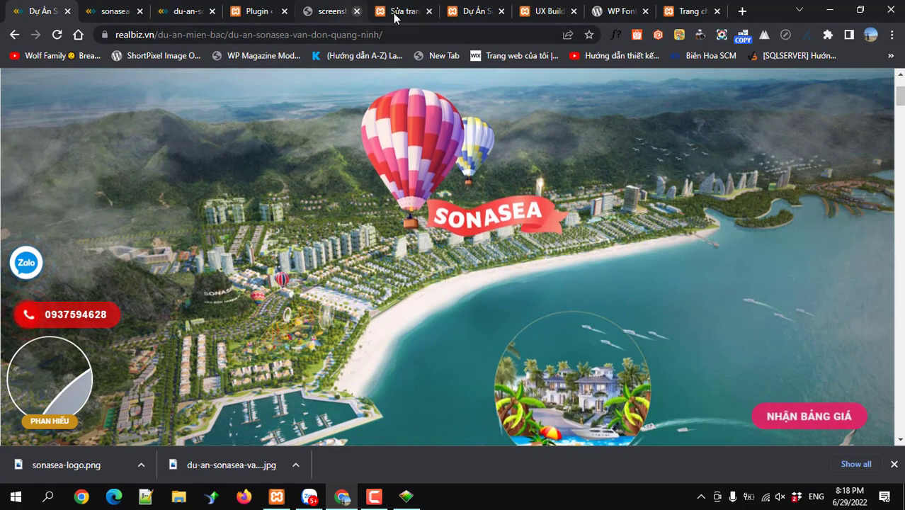
left_click(467, 12)
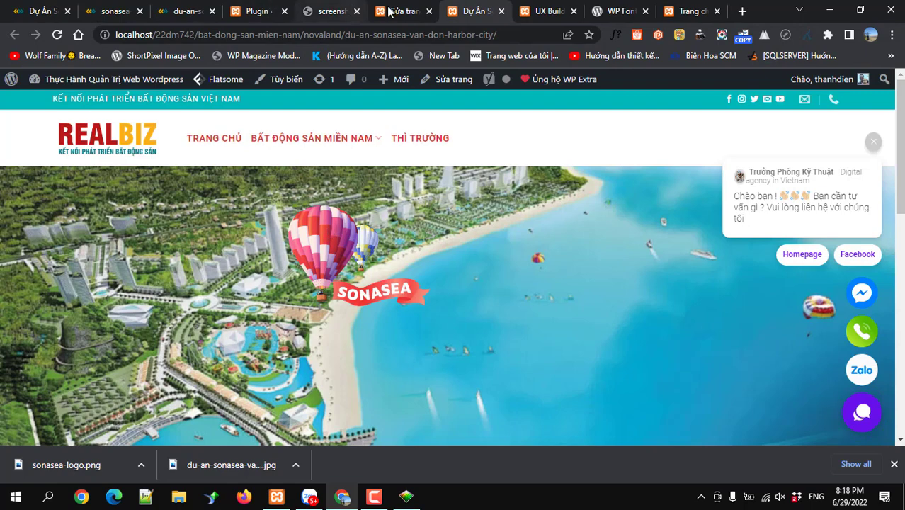
left_click(544, 11)
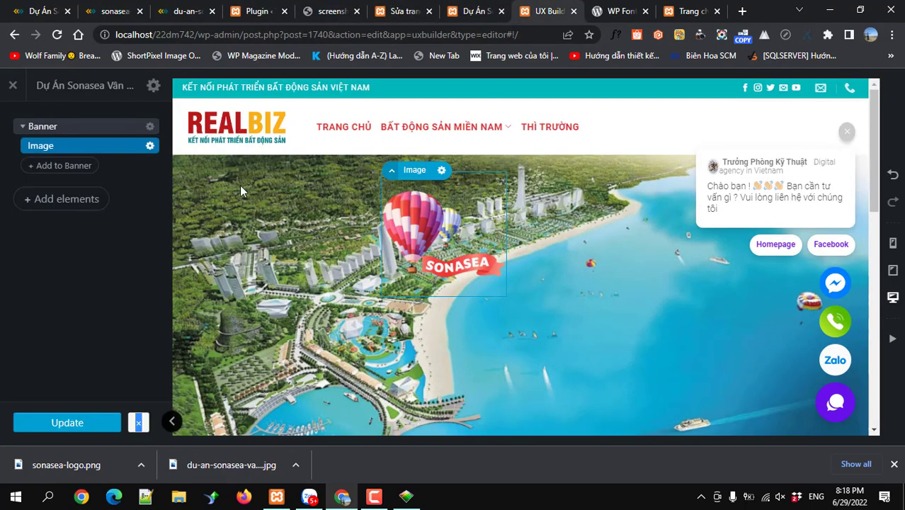
Step: Shift the banner background image's focal point and apply the change
left_click(149, 126)
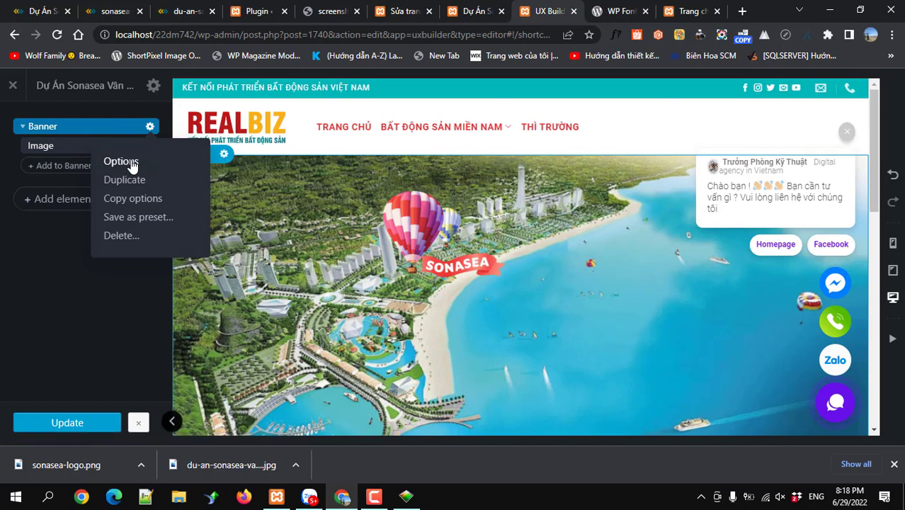
left_click(120, 162)
left_click_drag(55, 288, 107, 297)
left_click(117, 423)
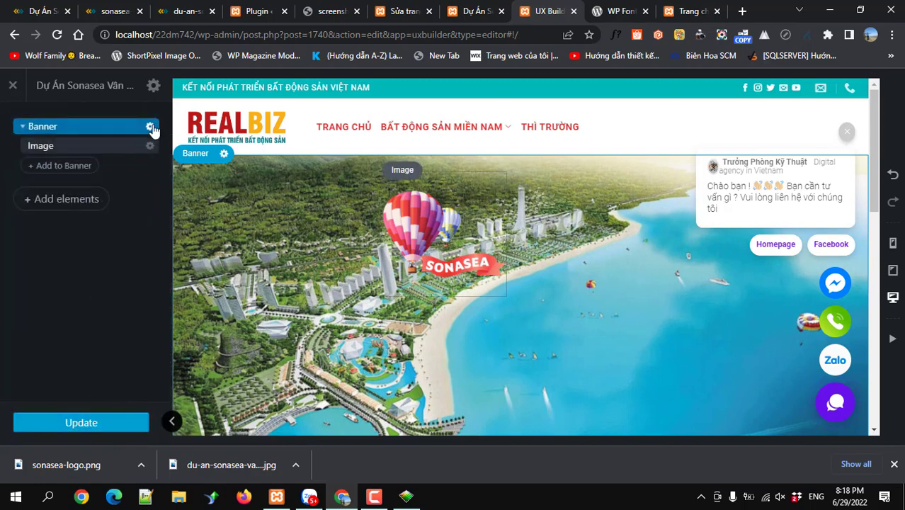
Step: Set the banner height to 560px, move the logo further right, and update the page
left_click(150, 126)
left_click(124, 162)
left_click(69, 226)
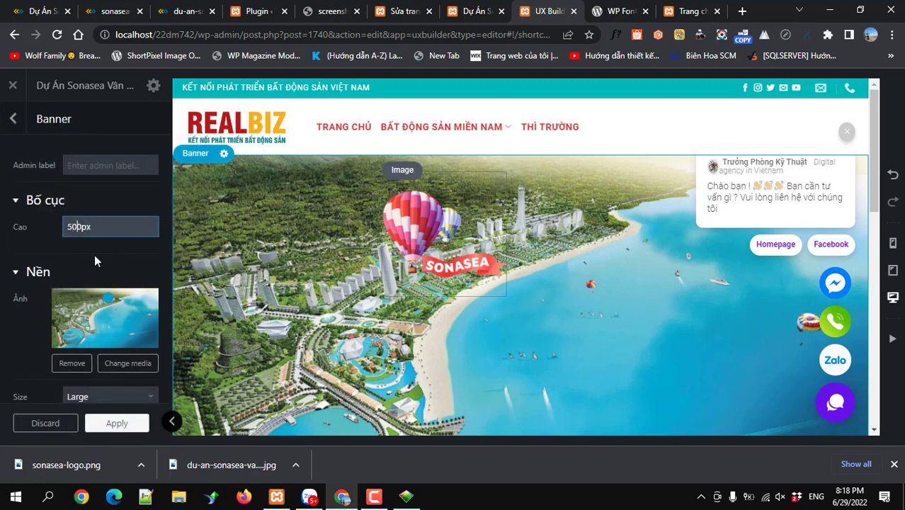
key("BackSpace")
type("6")
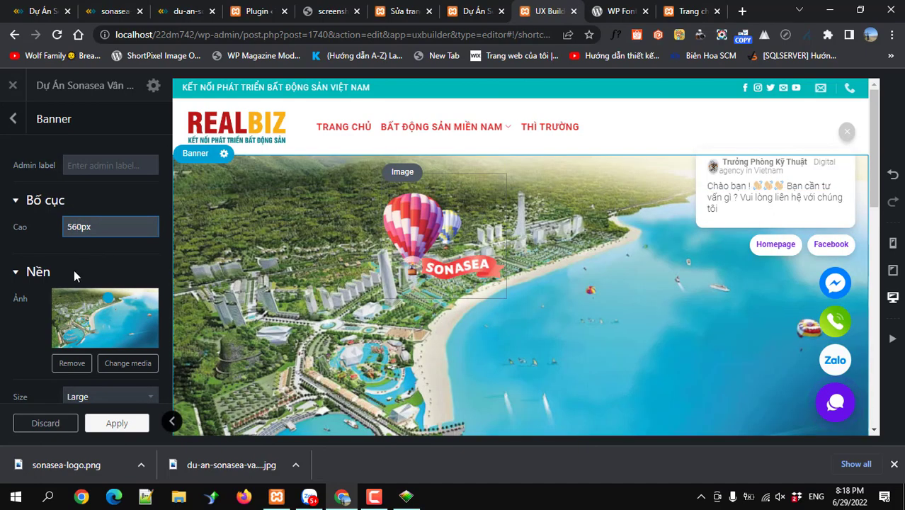
left_click(118, 423)
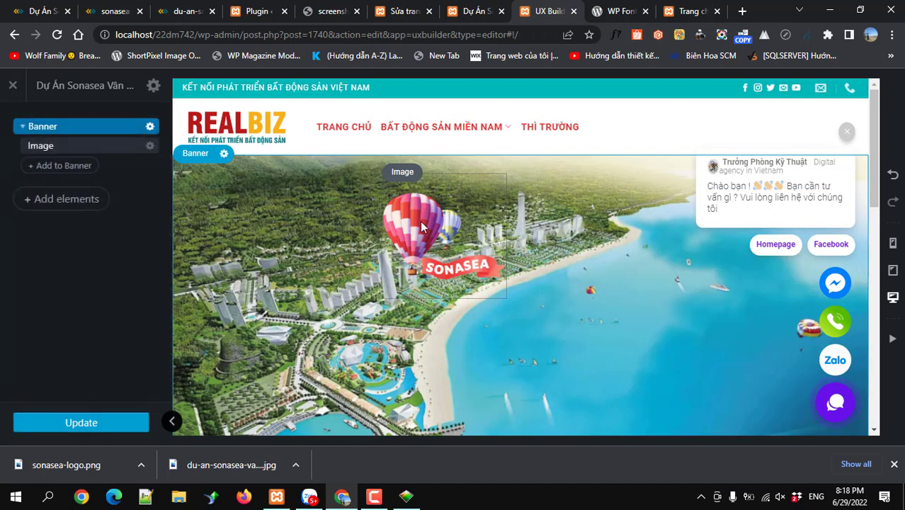
left_click_drag(430, 242, 477, 230)
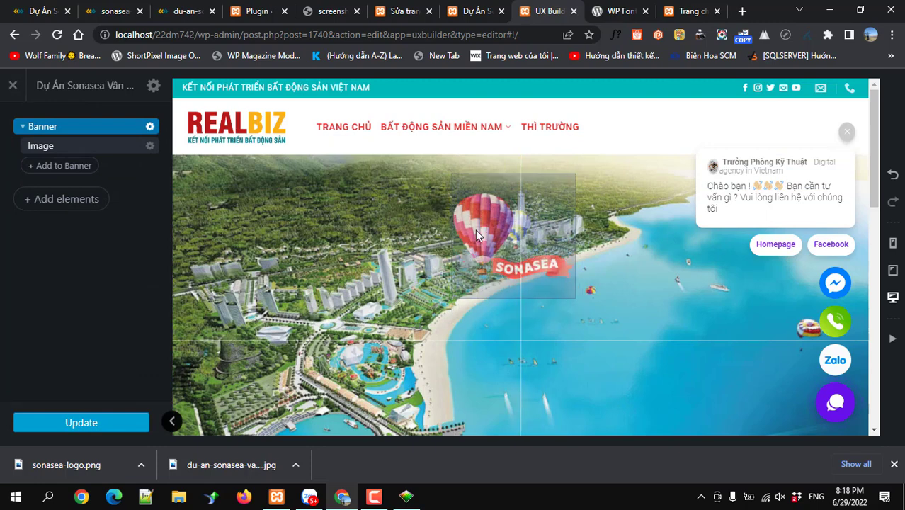
left_click(110, 429)
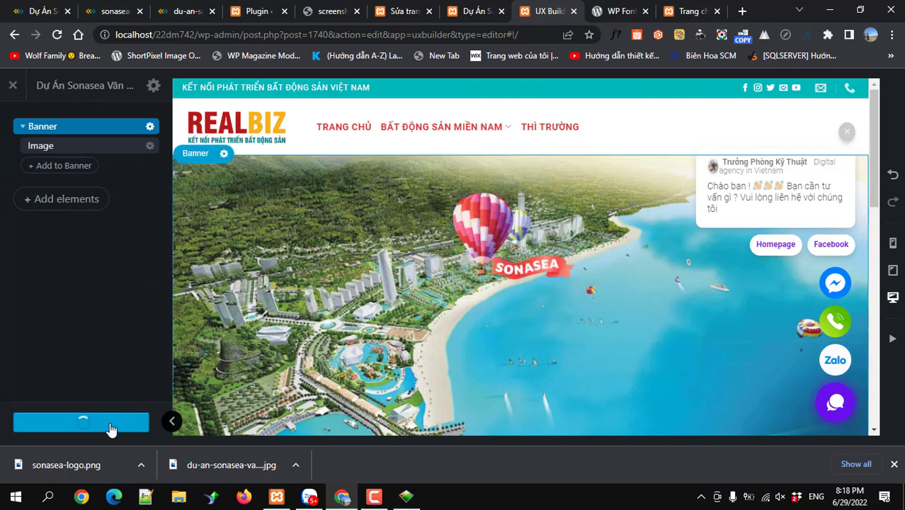
Step: Look over the logo image's animation and hover image options without changing them
right_click(475, 229)
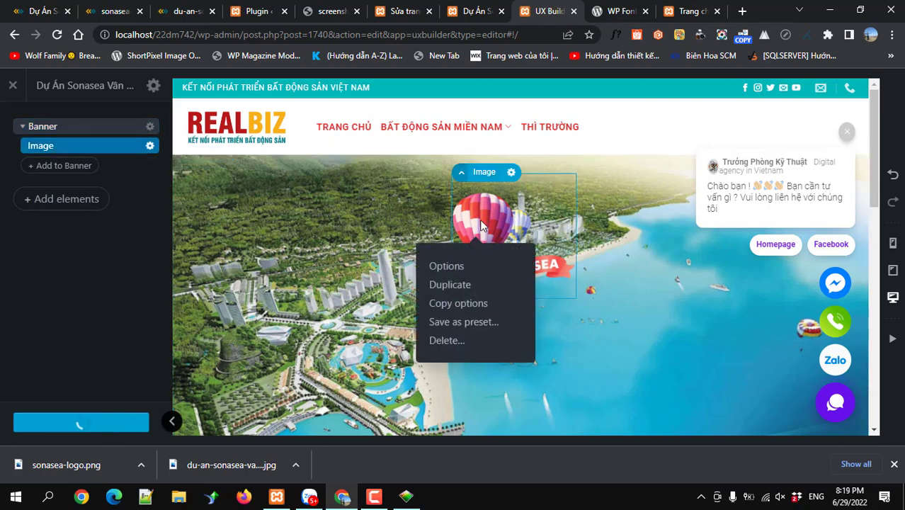
left_click(511, 173)
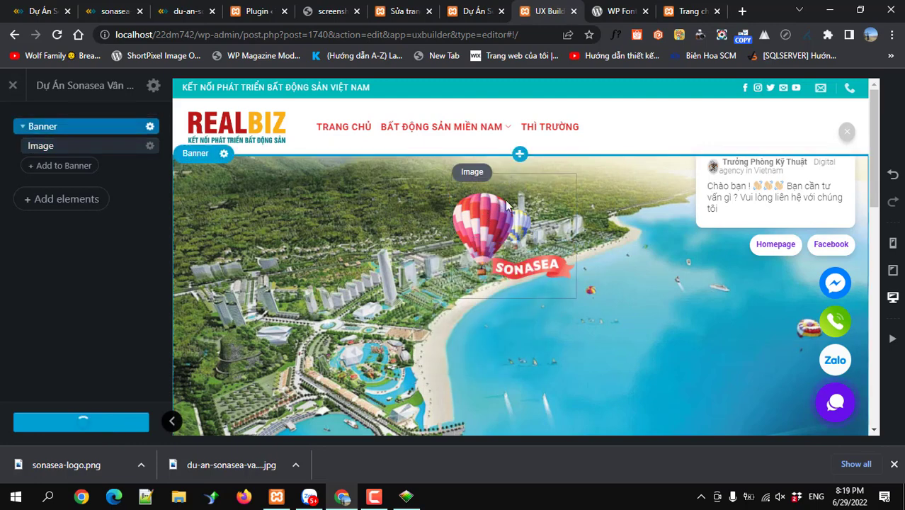
left_click(492, 216)
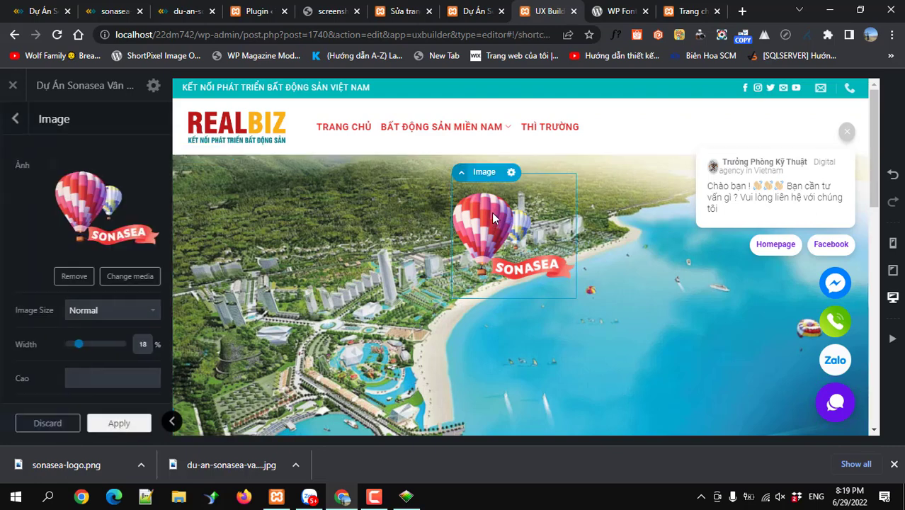
scroll(84, 352, "down", 3)
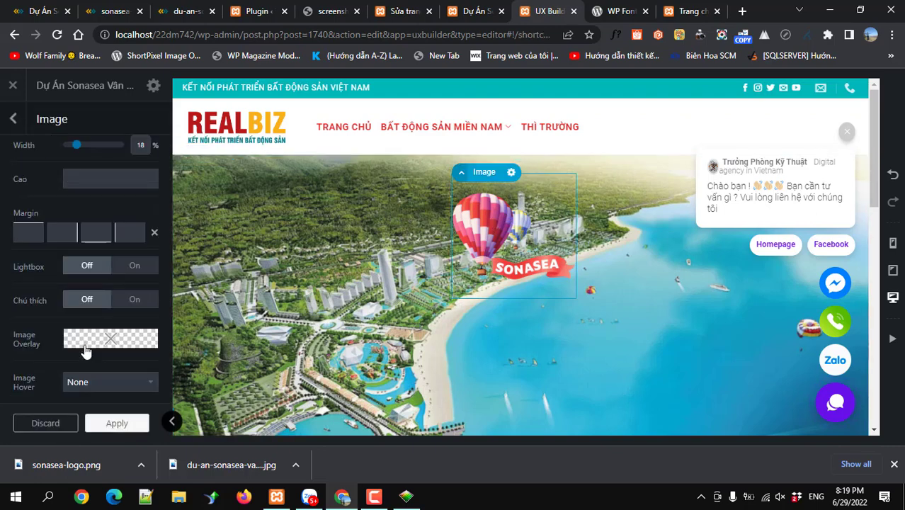
scroll(84, 347, "down", 4)
scroll(84, 347, "down", 2)
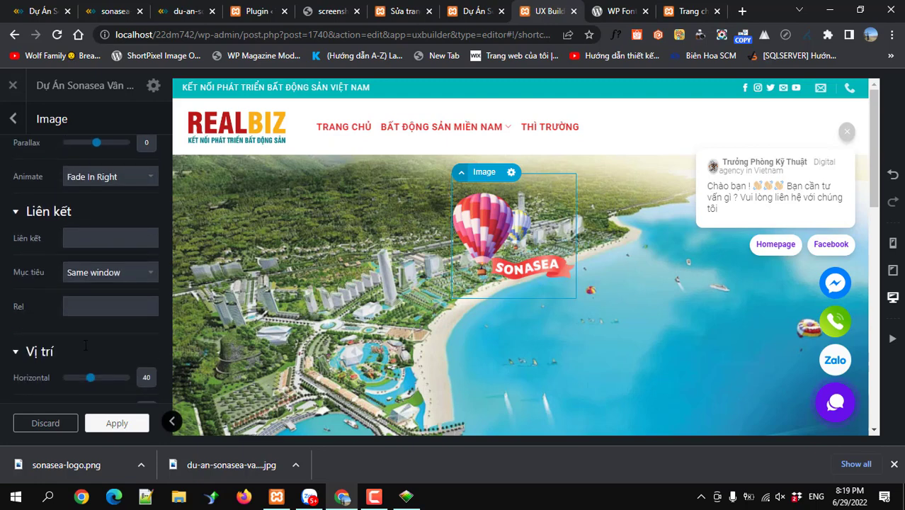
scroll(84, 345, "down", 3)
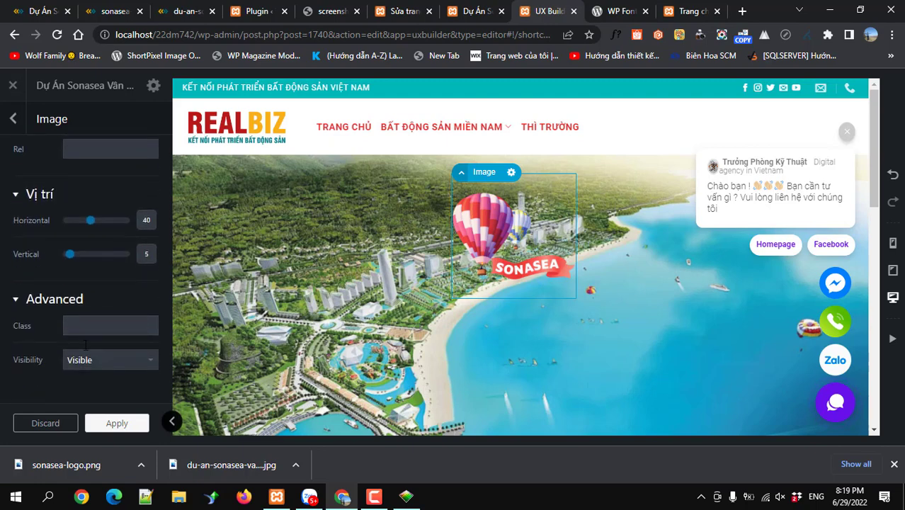
scroll(84, 344, "up", 6)
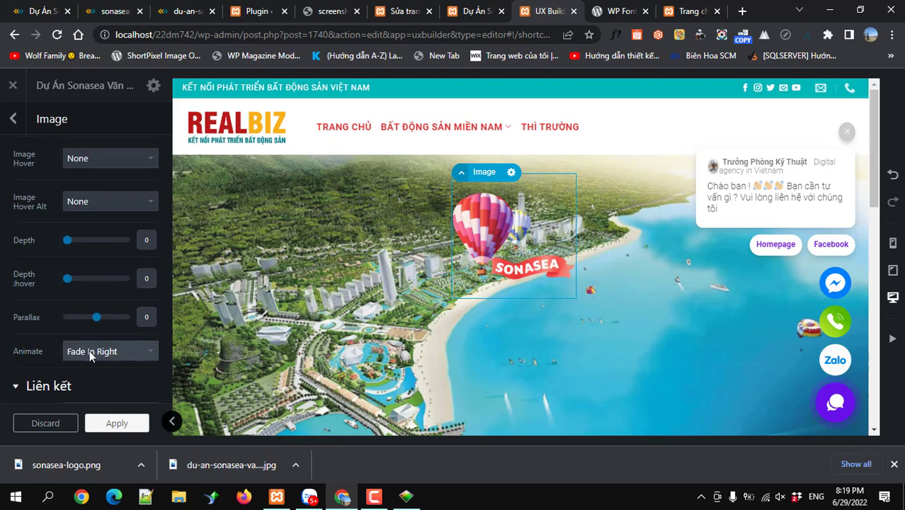
left_click(89, 350)
left_click(89, 350)
scroll(89, 350, "down", 1)
scroll(89, 350, "up", 1)
scroll(89, 350, "up", 1)
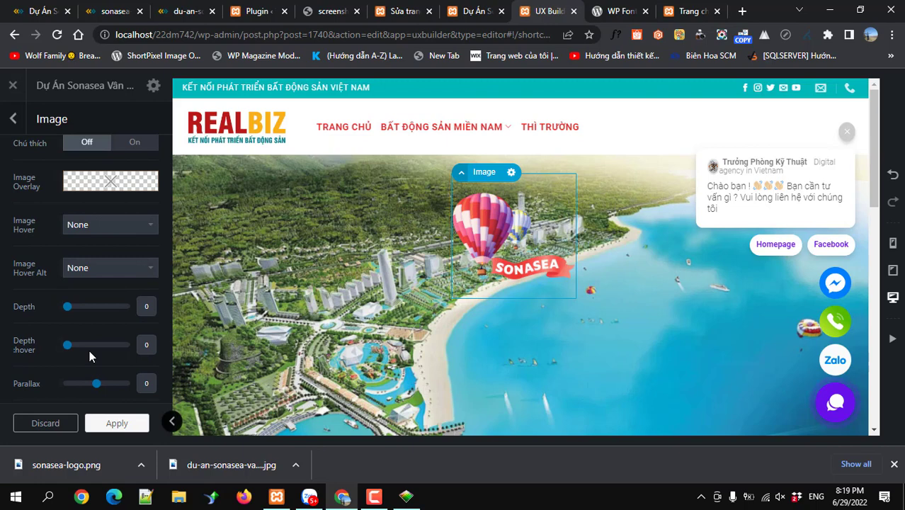
scroll(89, 356, "up", 5)
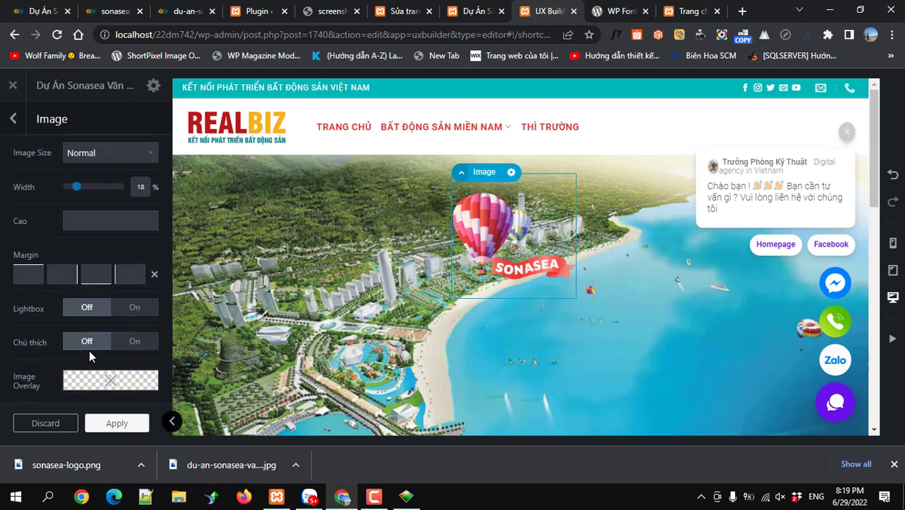
scroll(90, 356, "up", 1)
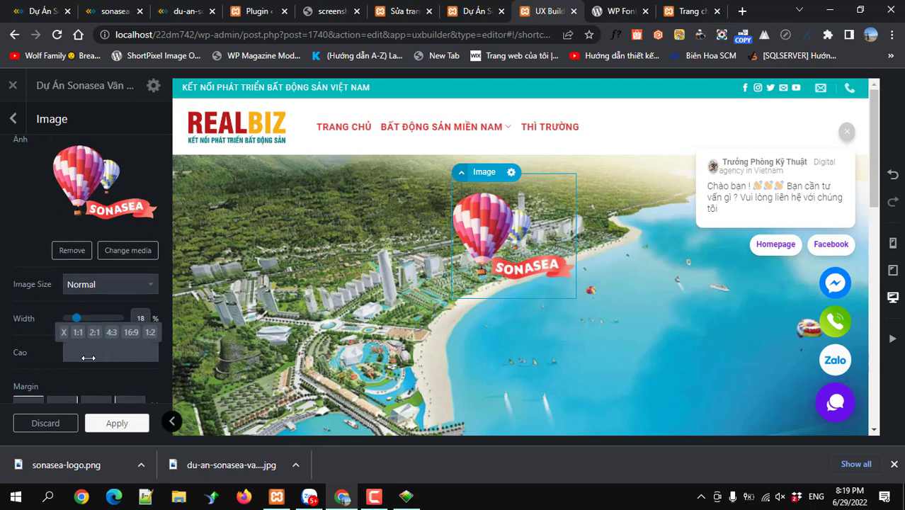
scroll(88, 357, "down", 5)
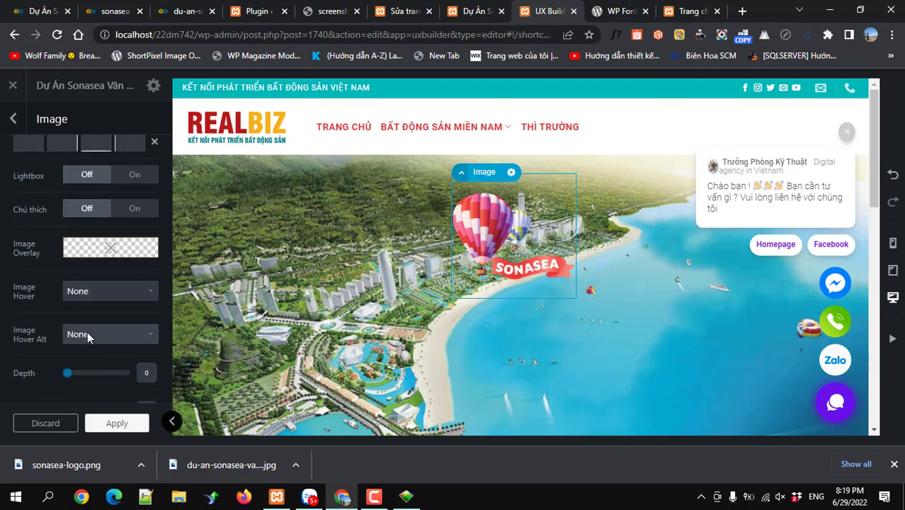
left_click(87, 331)
left_click(87, 333)
scroll(87, 337, "down", 2)
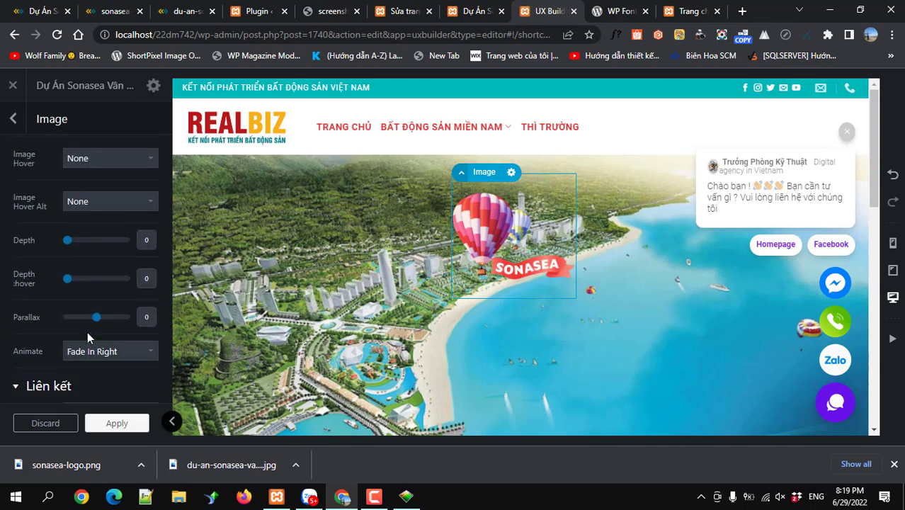
Step: Set the logo animation to Bounce In Up, update the page, and view it live
left_click(90, 350)
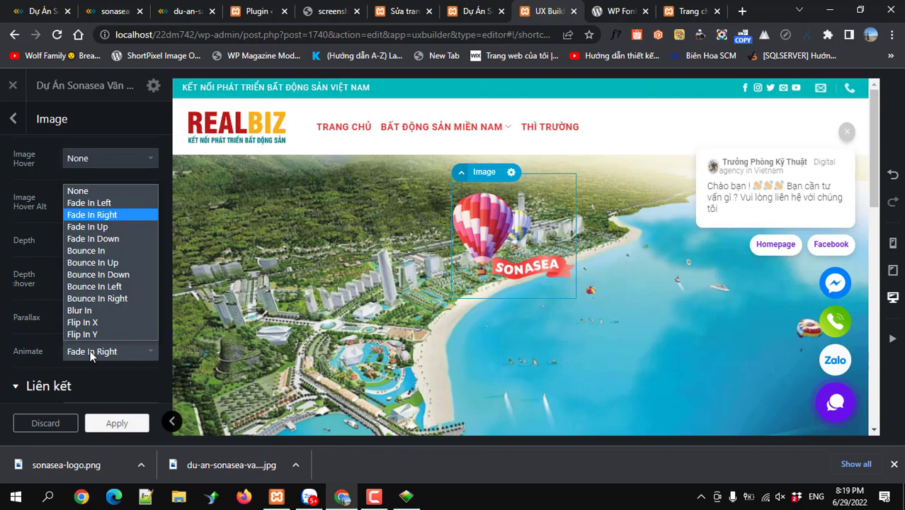
left_click(93, 262)
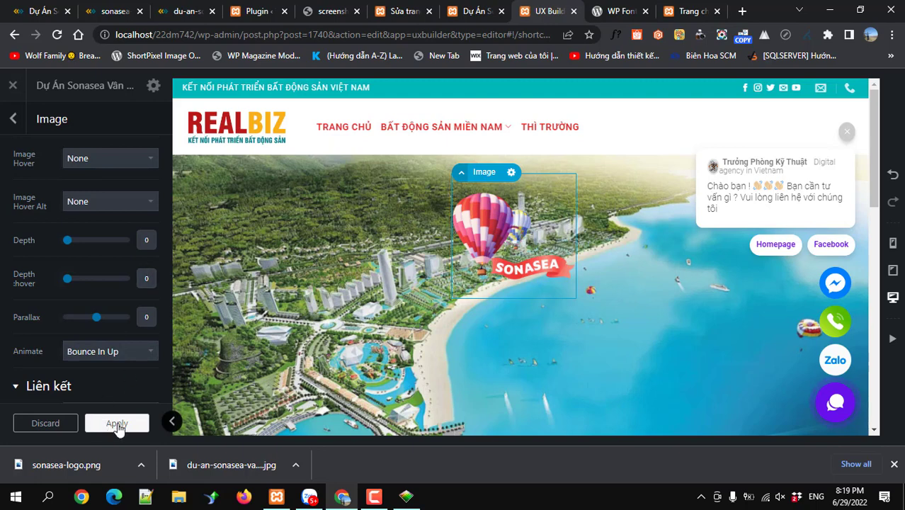
scroll(101, 302, "down", 2)
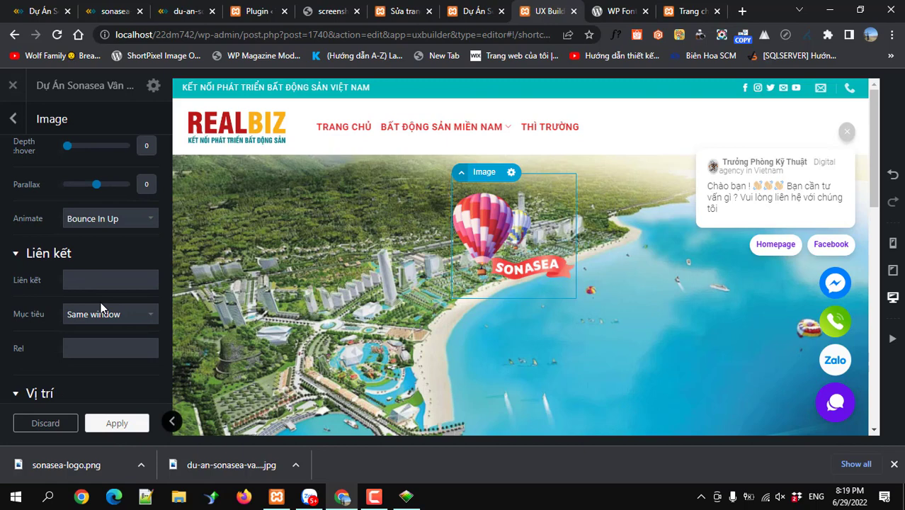
scroll(101, 306, "down", 2)
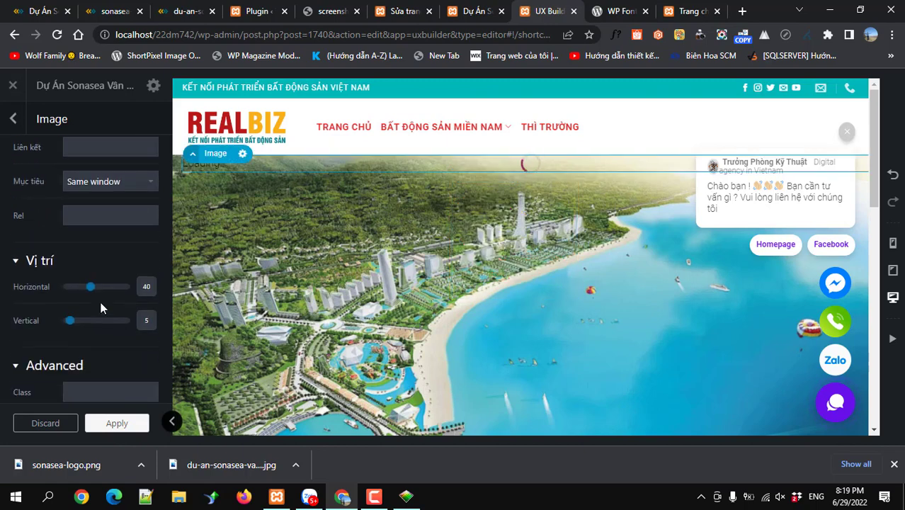
scroll(100, 307, "down", 1)
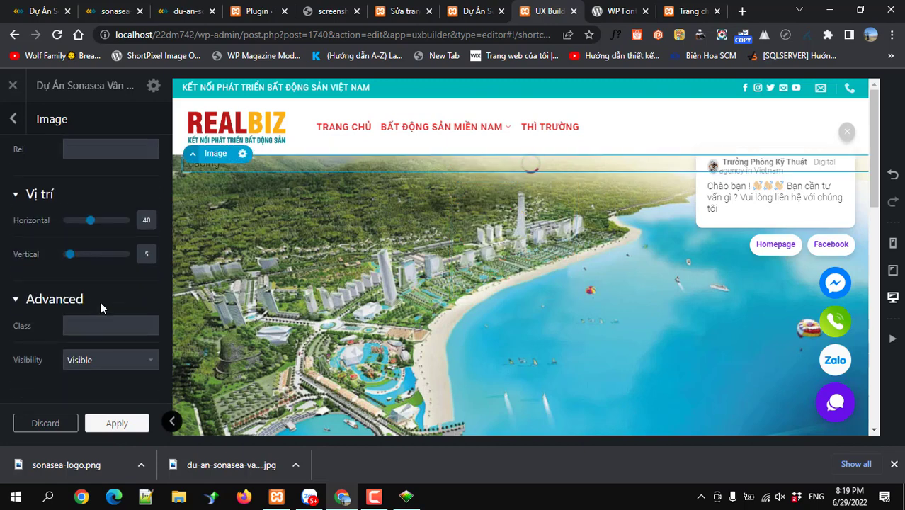
left_click(104, 423)
left_click(88, 424)
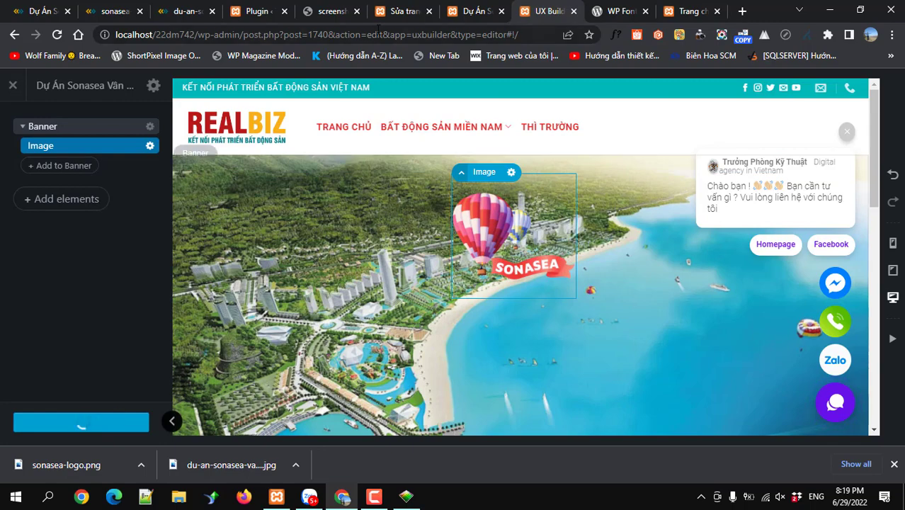
left_click(469, 14)
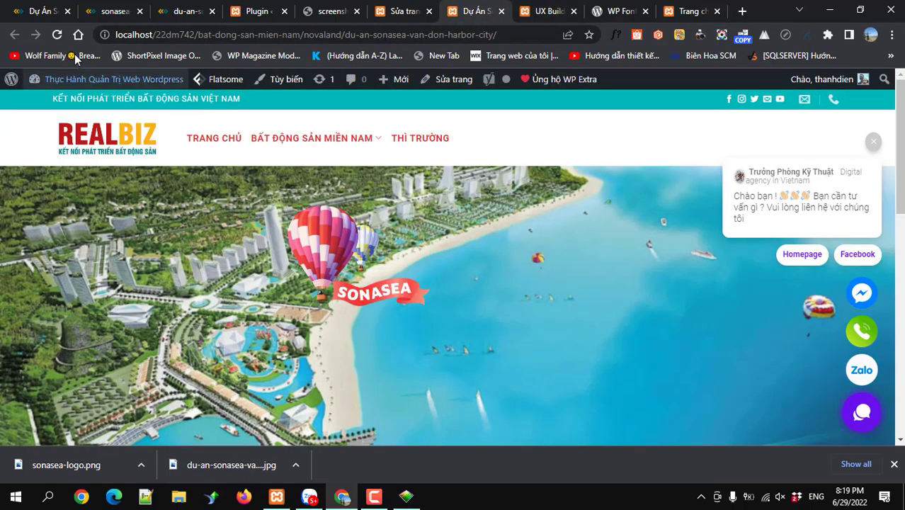
Step: Save the realbiz.vn circular villa image into the Desktop\BDS folder as sonasea-logo-1-1080x1080.png
left_click(56, 34)
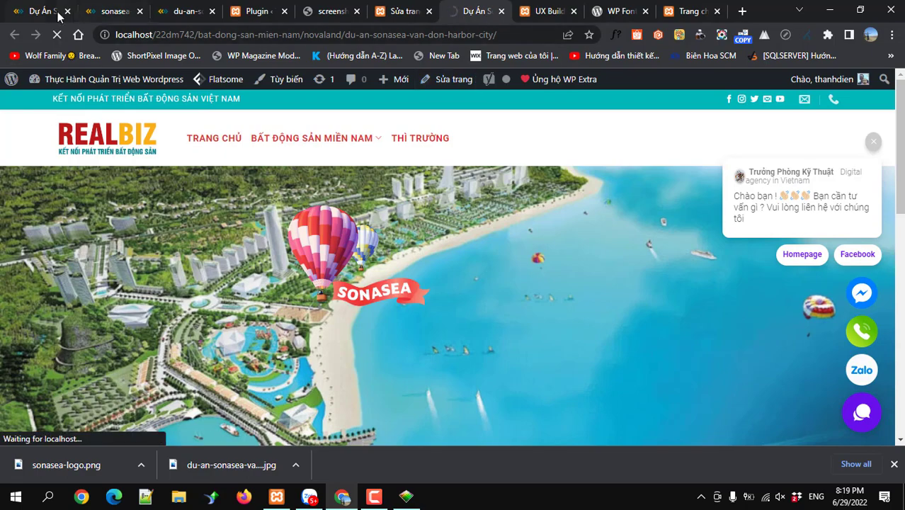
left_click(43, 11)
scroll(472, 265, "down", 5)
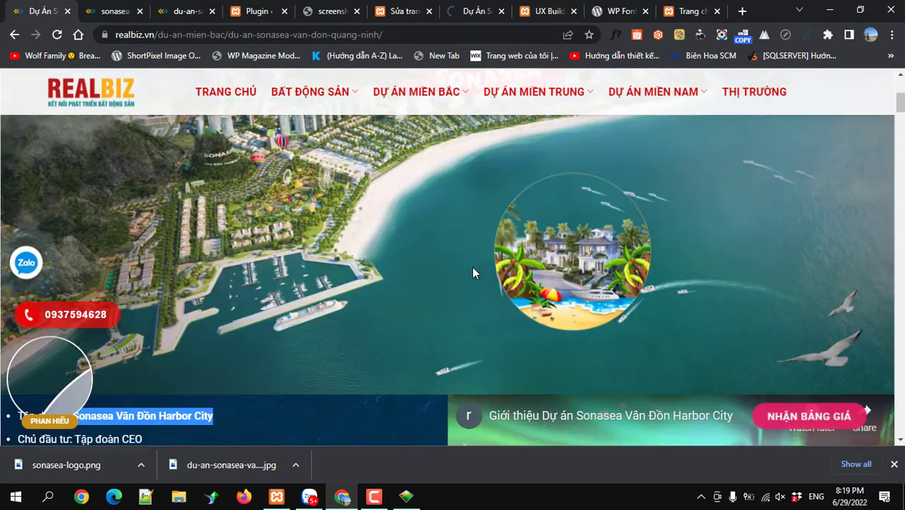
scroll(472, 267, "down", 1)
right_click(551, 201)
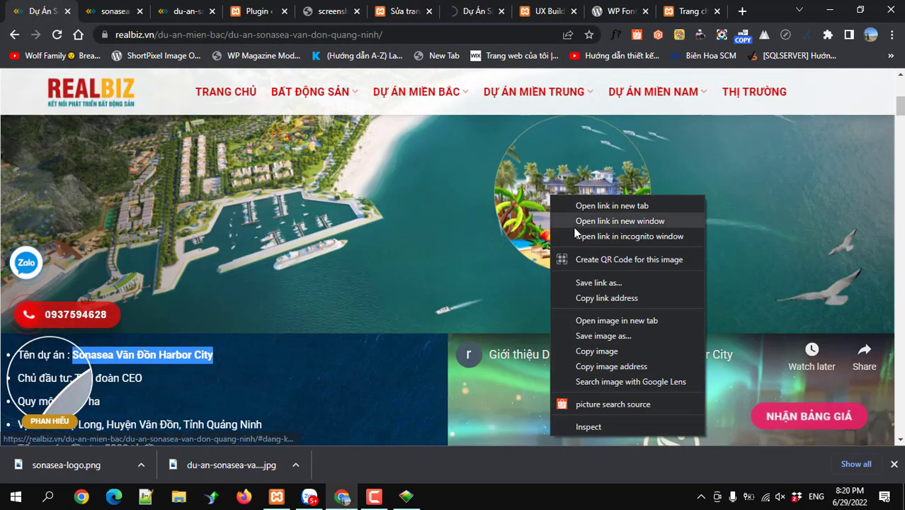
left_click(589, 334)
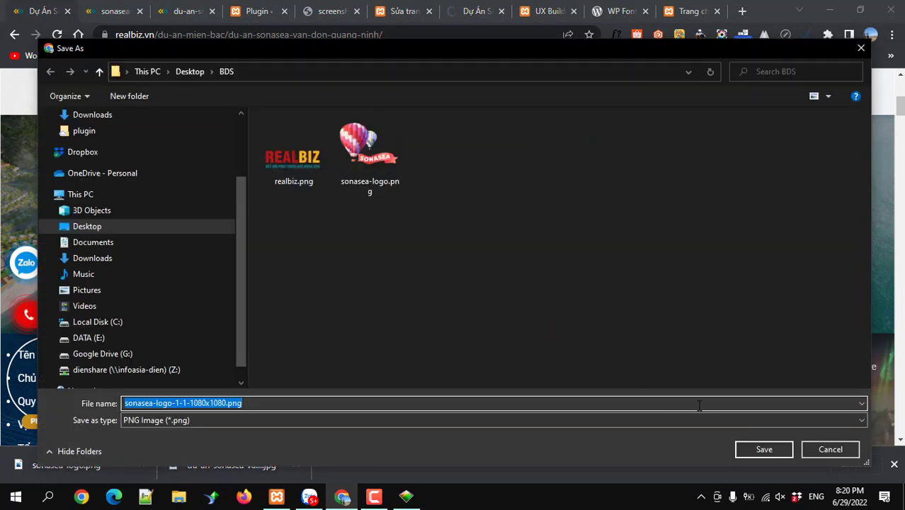
left_click(749, 449)
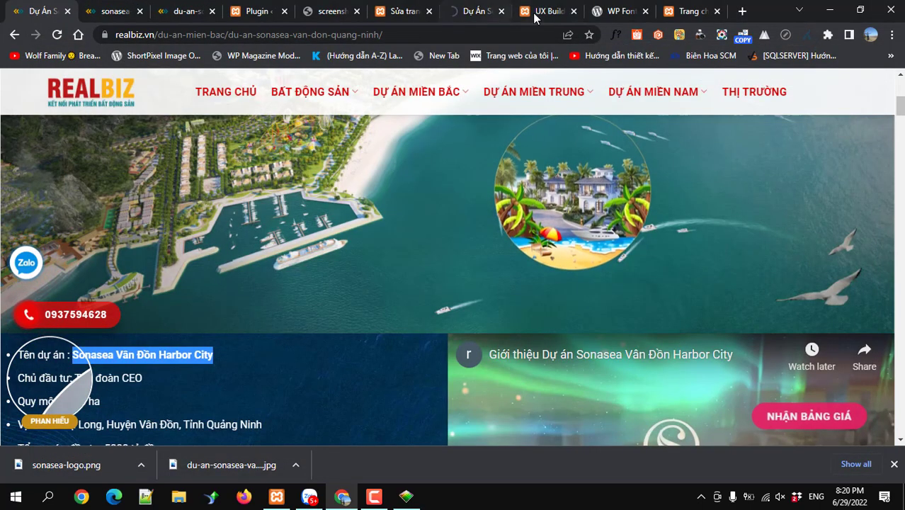
left_click(545, 12)
scroll(539, 279, "down", 1)
Step: Set the banner background size to Original and save the page
scroll(539, 285, "up", 1)
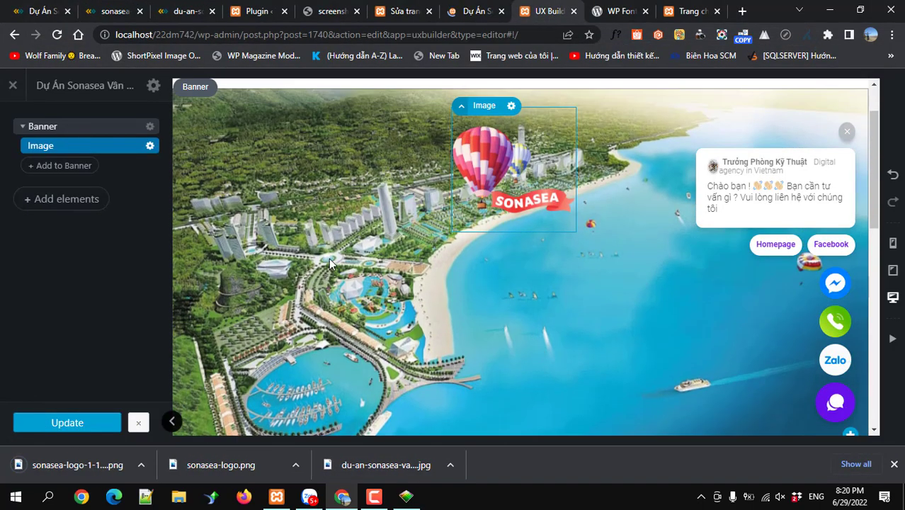
left_click(182, 246)
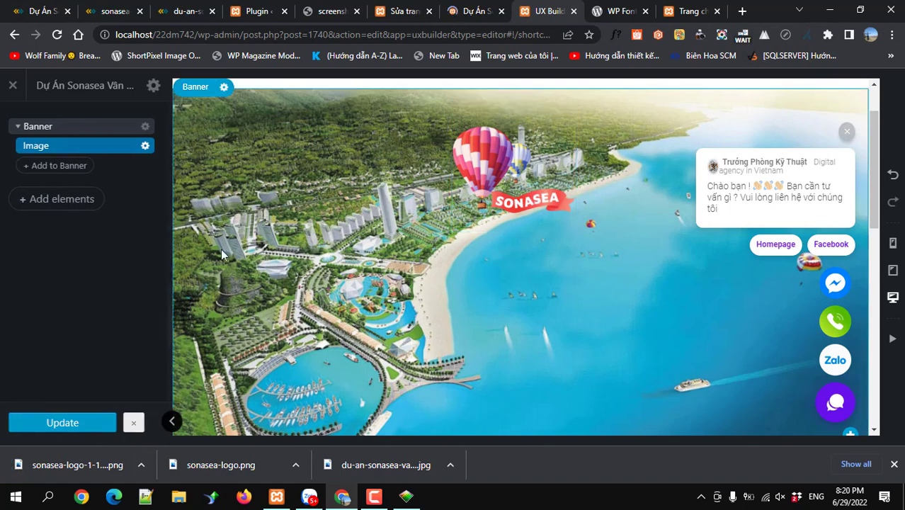
scroll(111, 286, "down", 2)
left_click(92, 263)
left_click(82, 279)
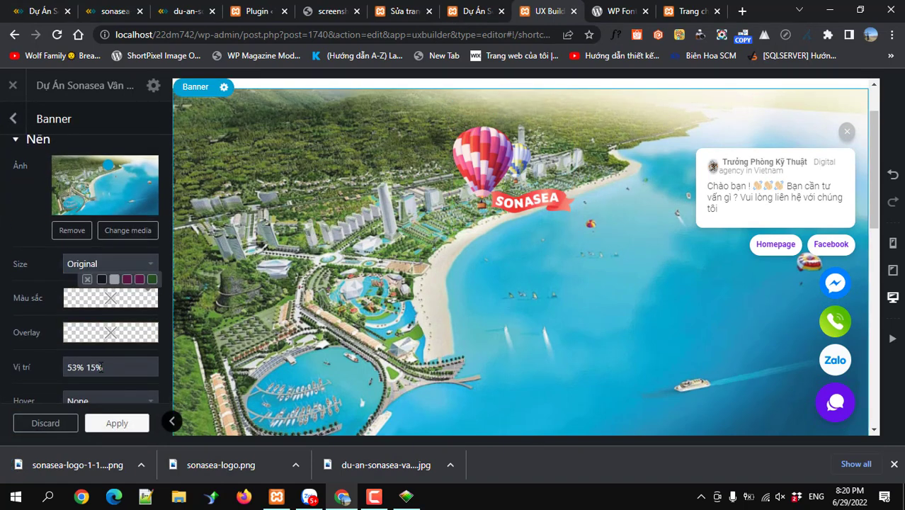
left_click(114, 424)
left_click(115, 424)
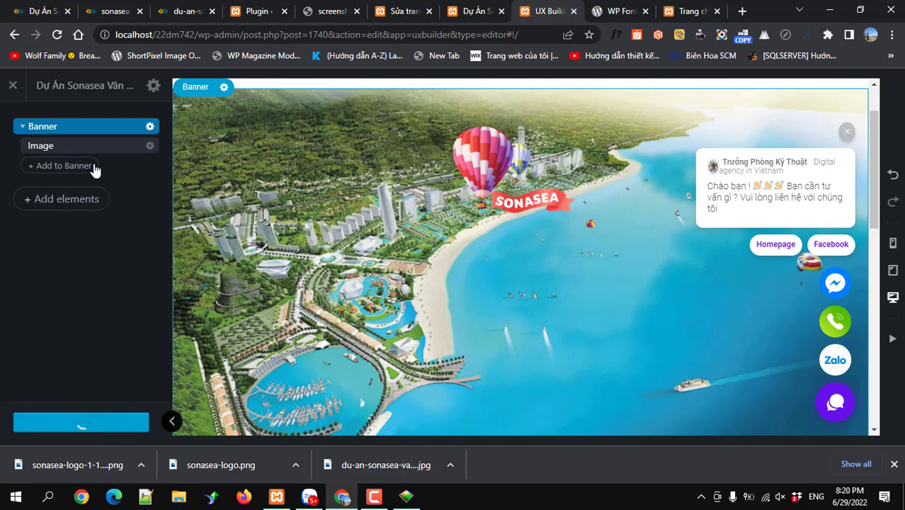
Step: Add an Image element to the banner using the uploaded sonasea-logo-1-1080x1080.png villa picture
left_click(66, 167)
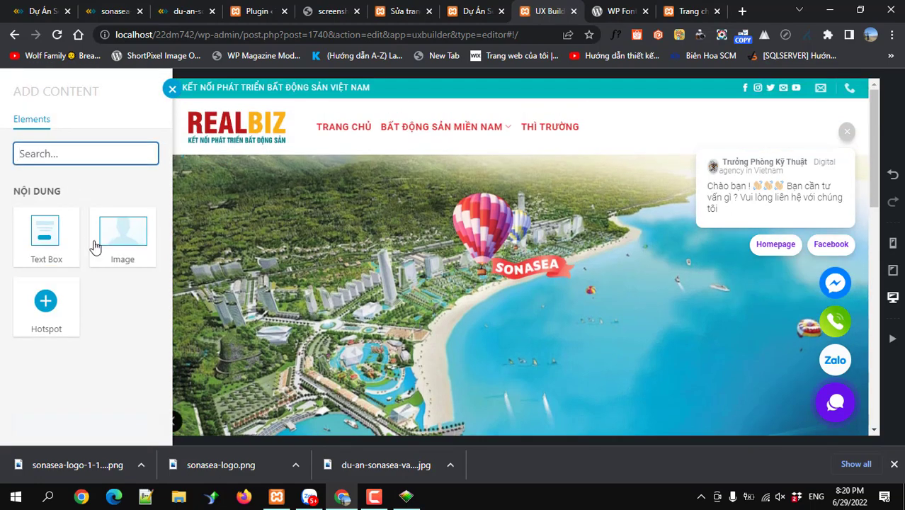
left_click(113, 245)
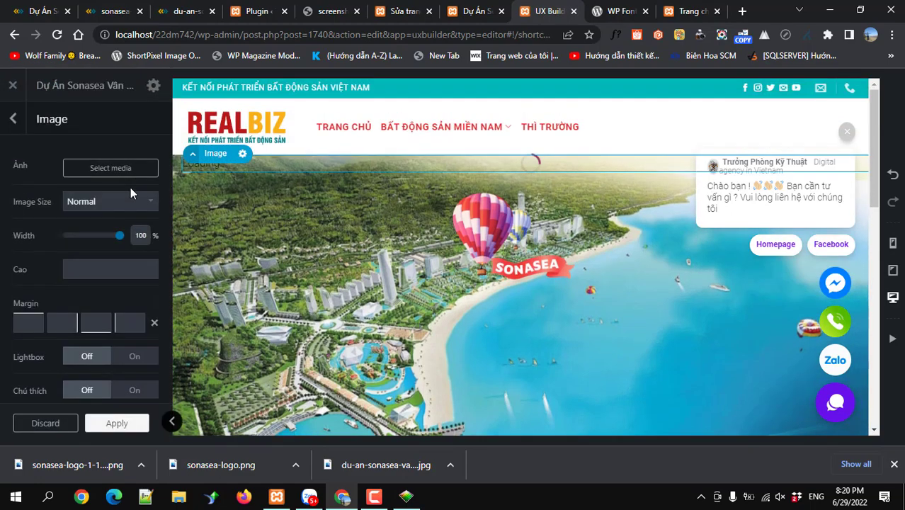
left_click(116, 172)
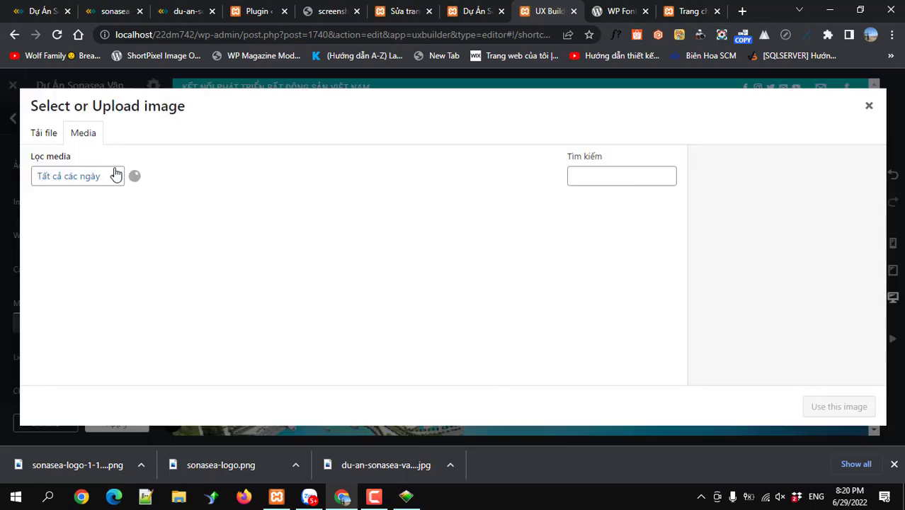
left_click(29, 130)
left_click(434, 296)
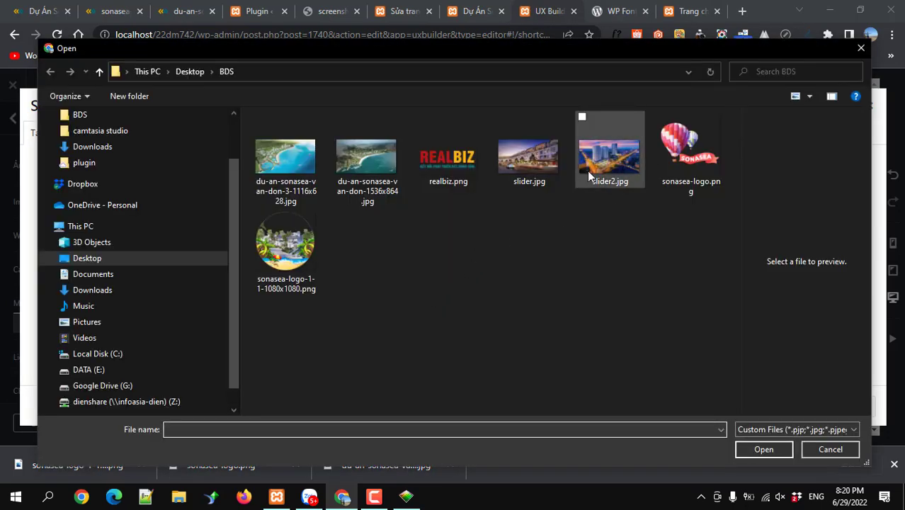
left_click(286, 248)
left_click(758, 454)
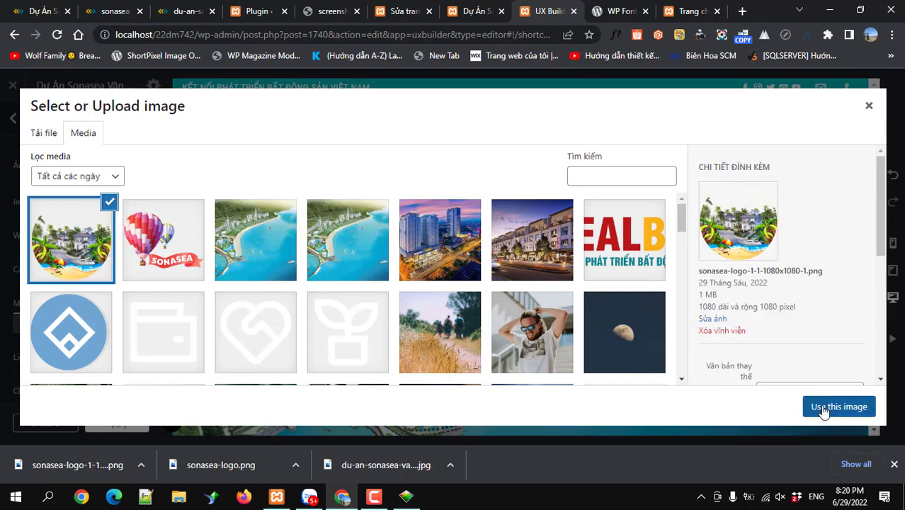
left_click(827, 406)
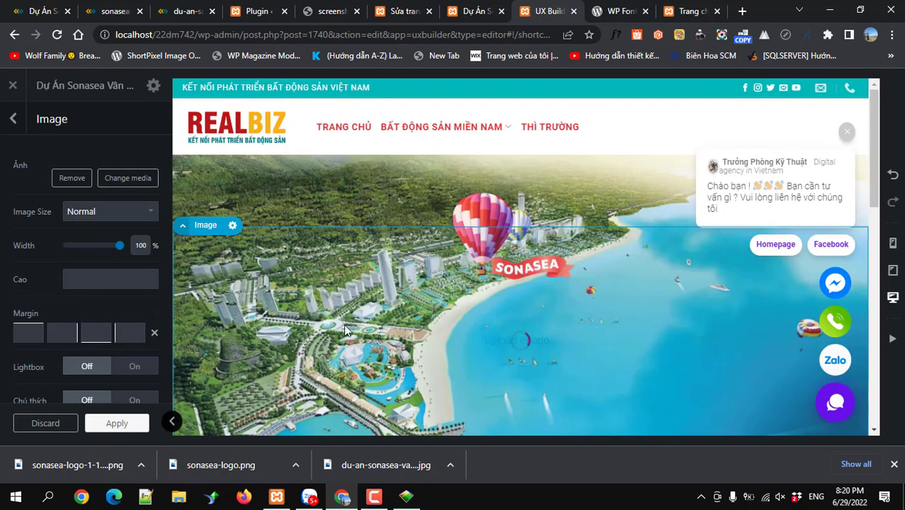
left_click(114, 424)
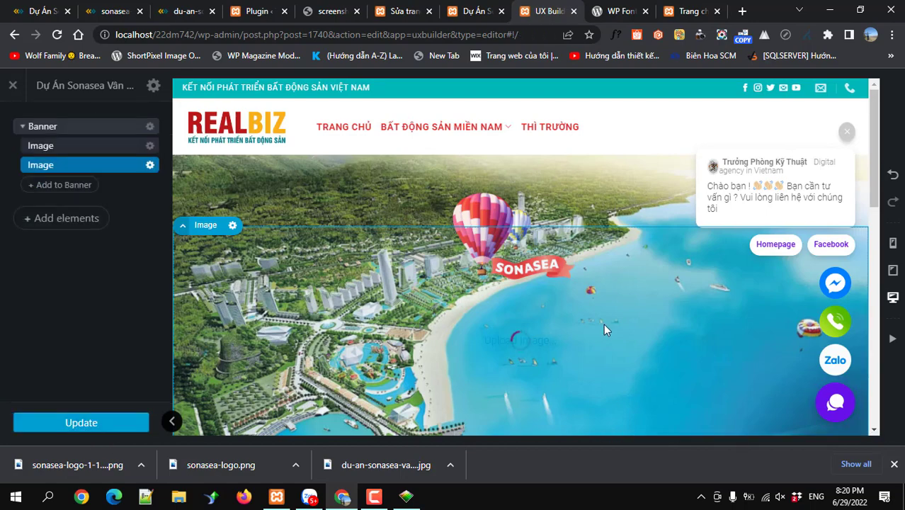
scroll(604, 322, "down", 1)
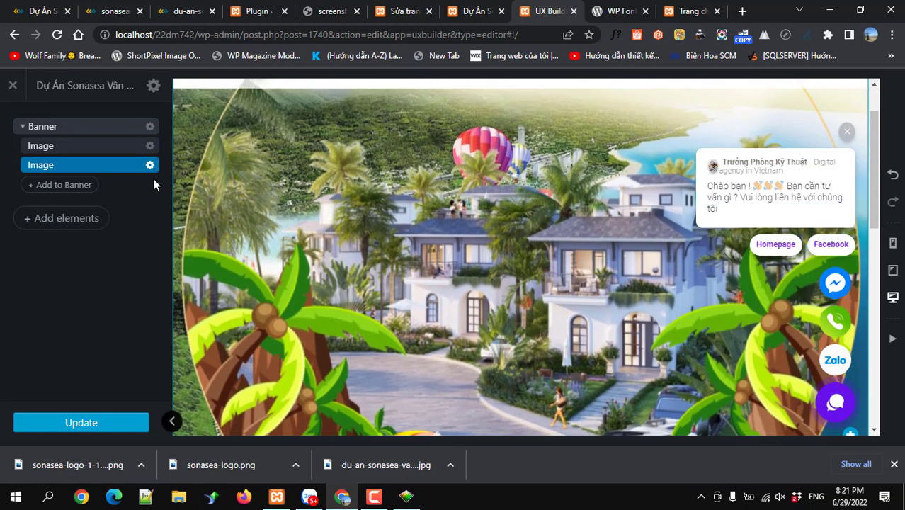
Step: Resize the round villa image to 22% width, move it to the banner's lower right, and save
left_click(149, 165)
left_click(132, 200)
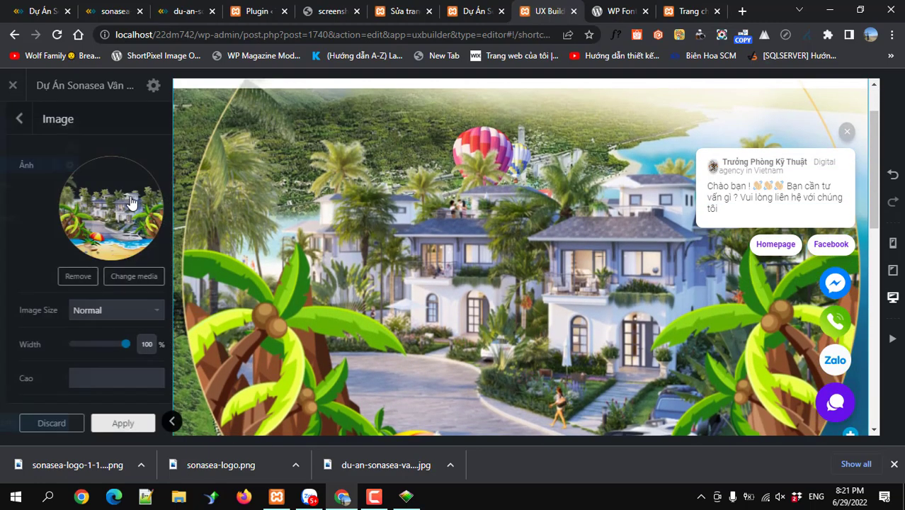
left_click_drag(118, 347, 73, 348)
left_click_drag(506, 249, 616, 332)
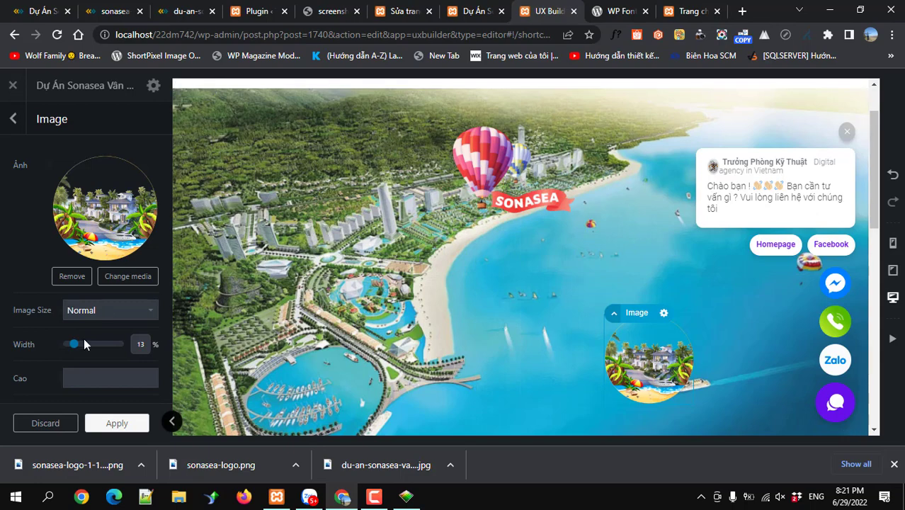
left_click_drag(78, 350, 78, 347)
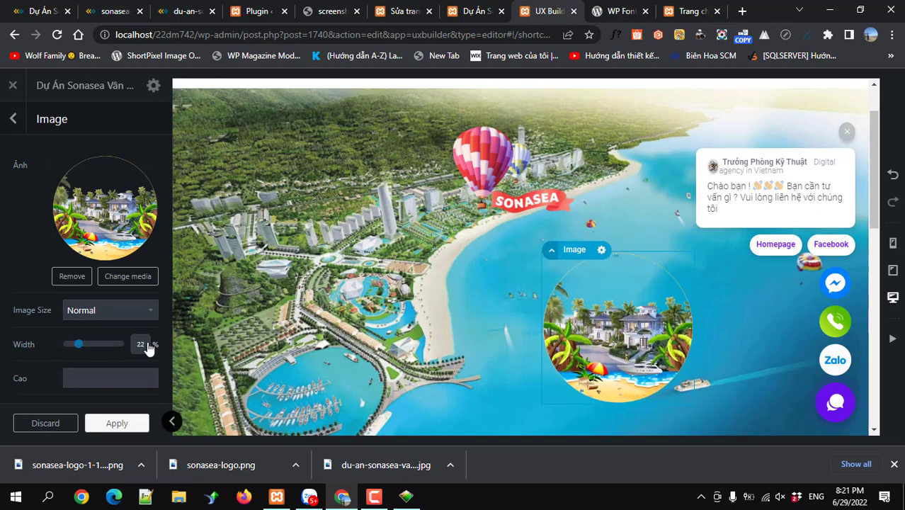
left_click_drag(602, 326, 622, 346)
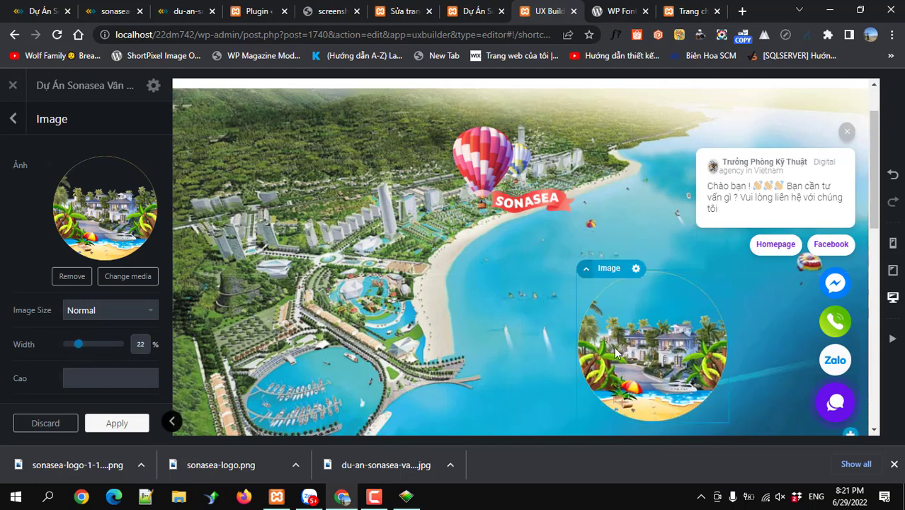
left_click(125, 429)
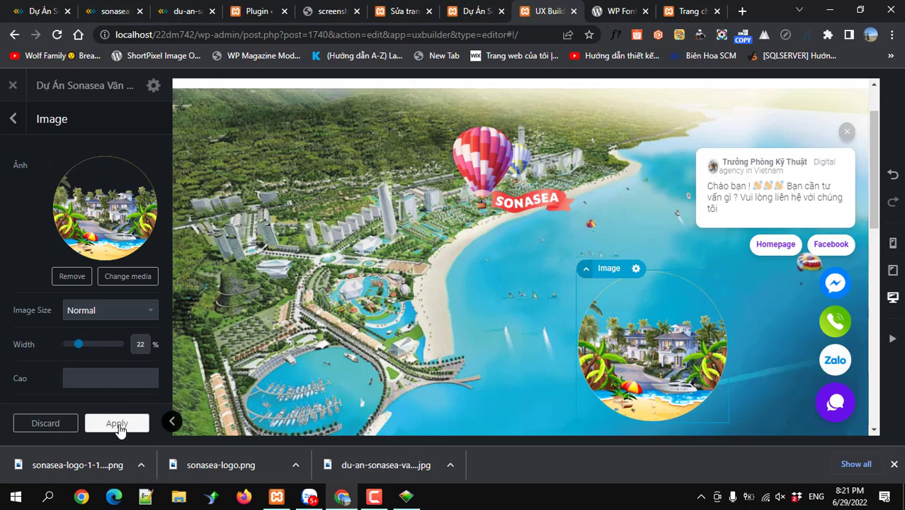
left_click(110, 425)
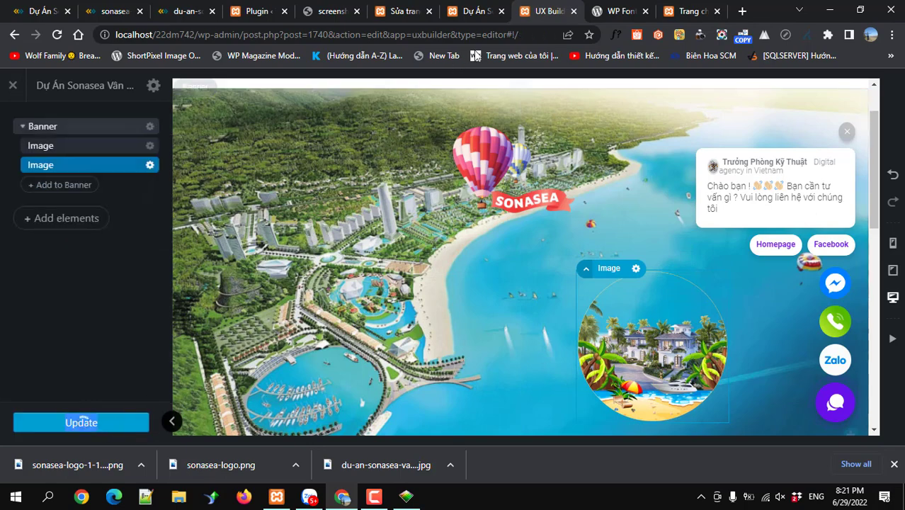
left_click(471, 11)
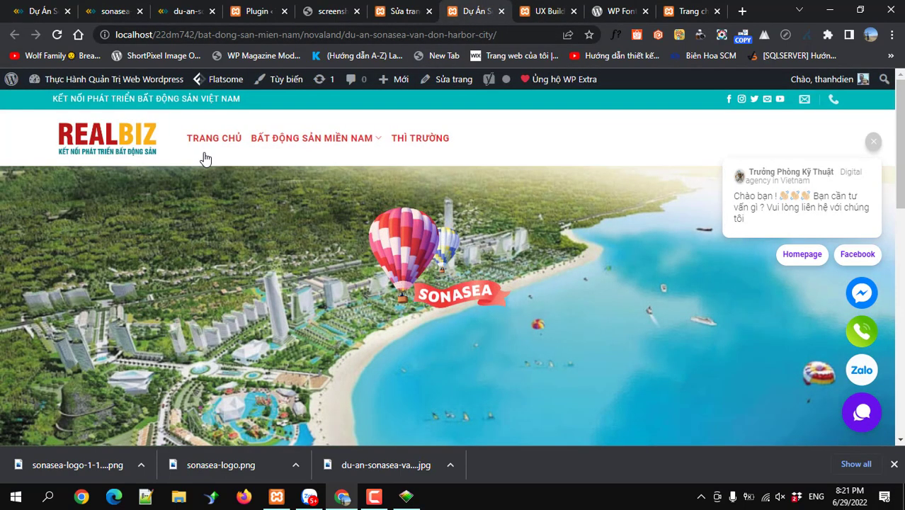
Step: Reload the live Sonasea page to check the villa image over the sea, then return to UX Builder
scroll(270, 159, "down", 1)
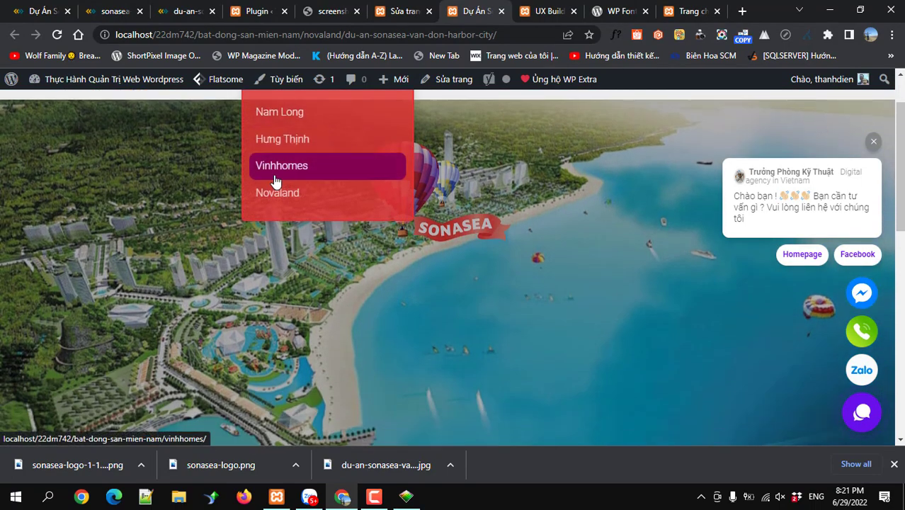
left_click(108, 84)
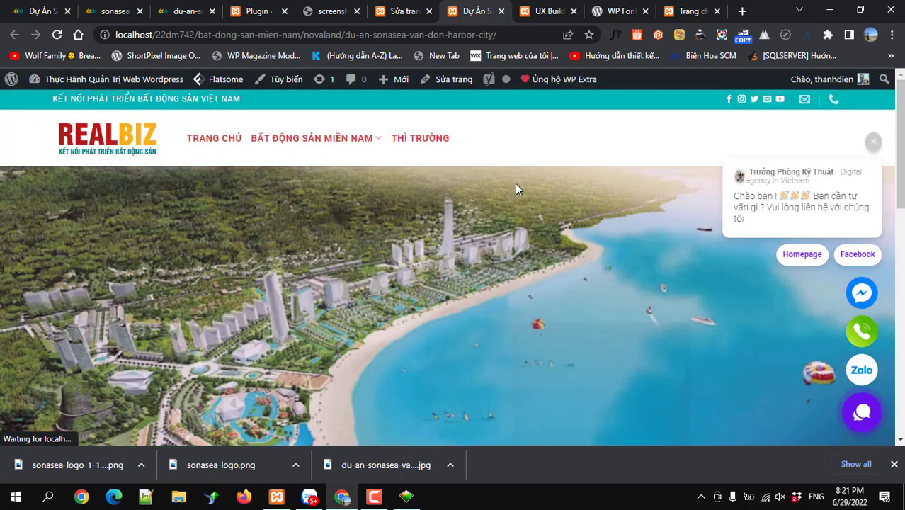
scroll(515, 184, "down", 2)
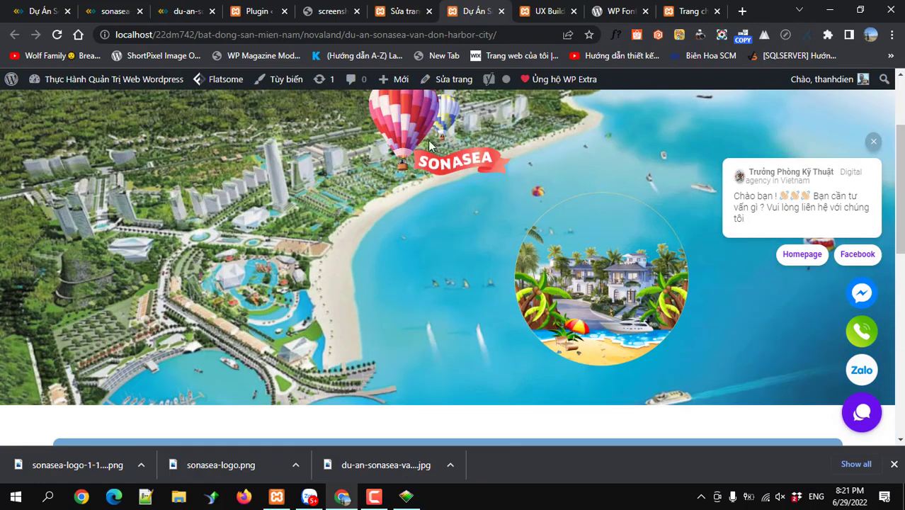
scroll(406, 174, "up", 2)
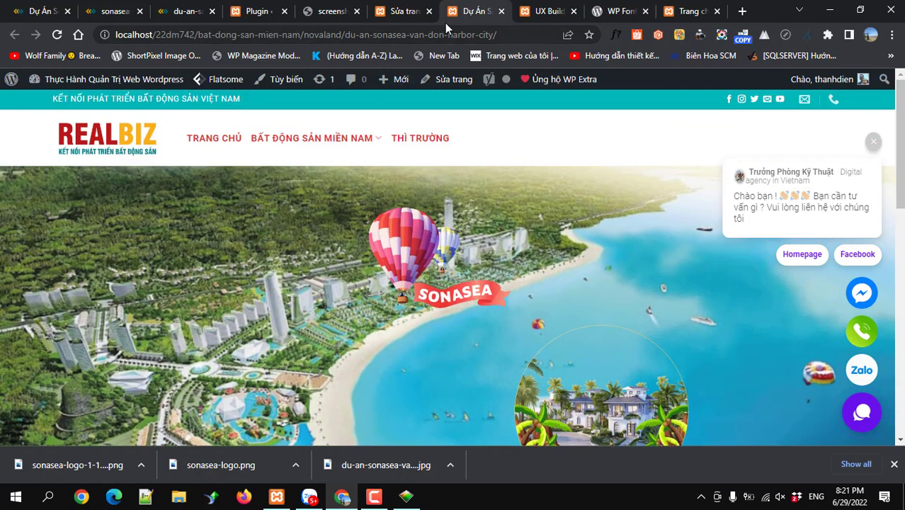
left_click(397, 13)
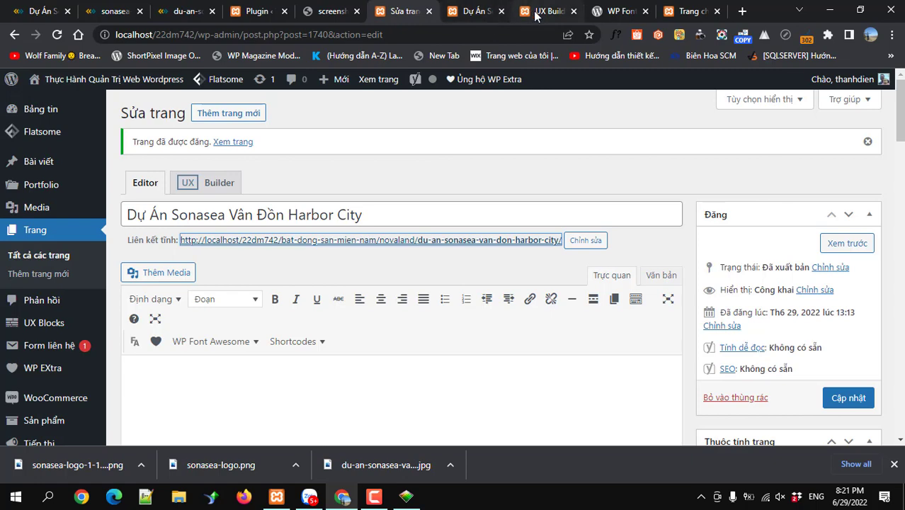
left_click(542, 12)
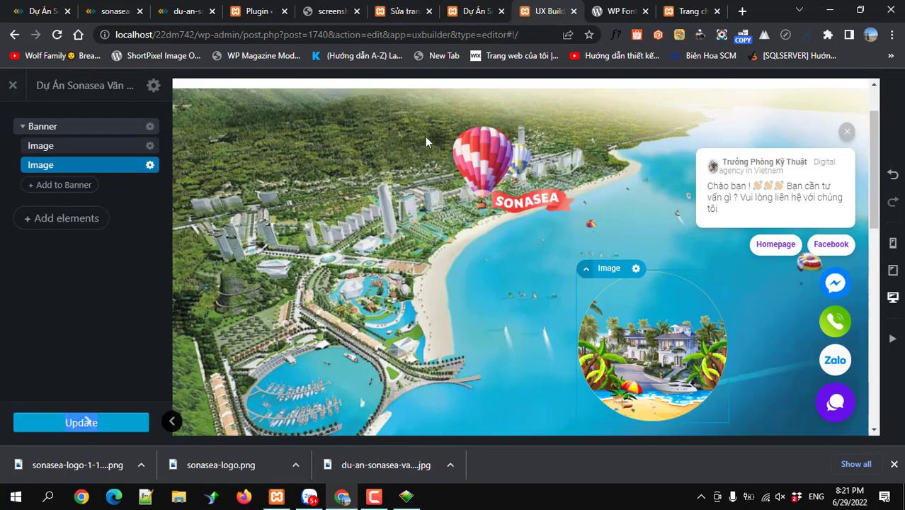
Step: Apply the Zoom Long hover effect to the SONASEA balloon image
left_click(493, 170)
scroll(80, 333, "down", 2)
scroll(80, 332, "down", 4)
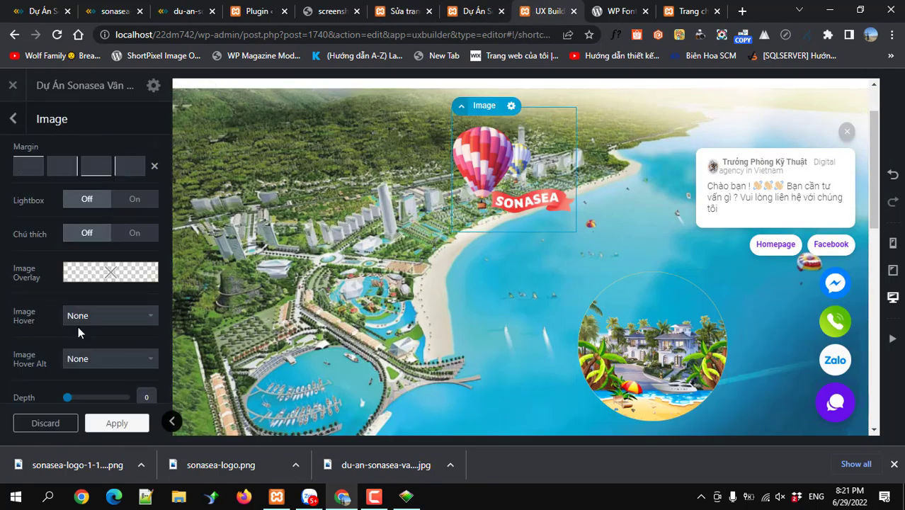
left_click(96, 181)
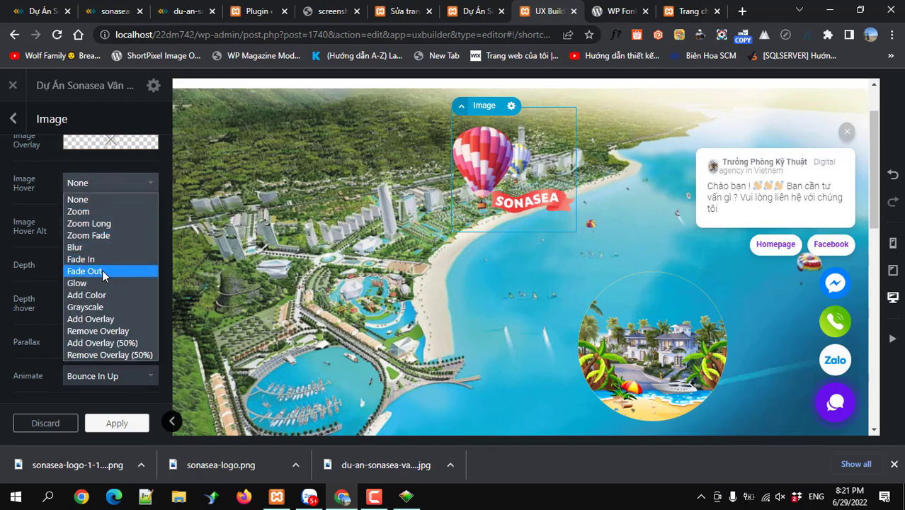
left_click(97, 223)
left_click(109, 428)
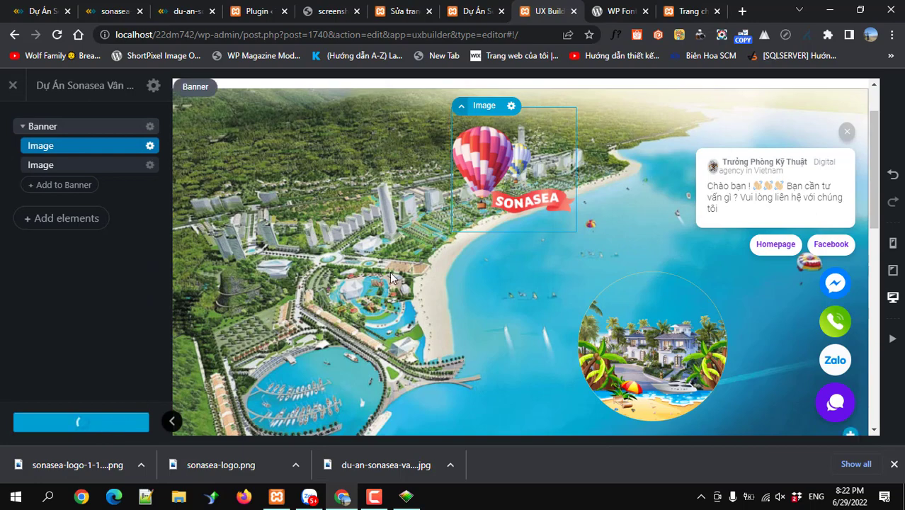
left_click(47, 11)
Step: Copy the Sonasea project-info bullet list from the realbiz.vn reference page
scroll(396, 269, "down", 2)
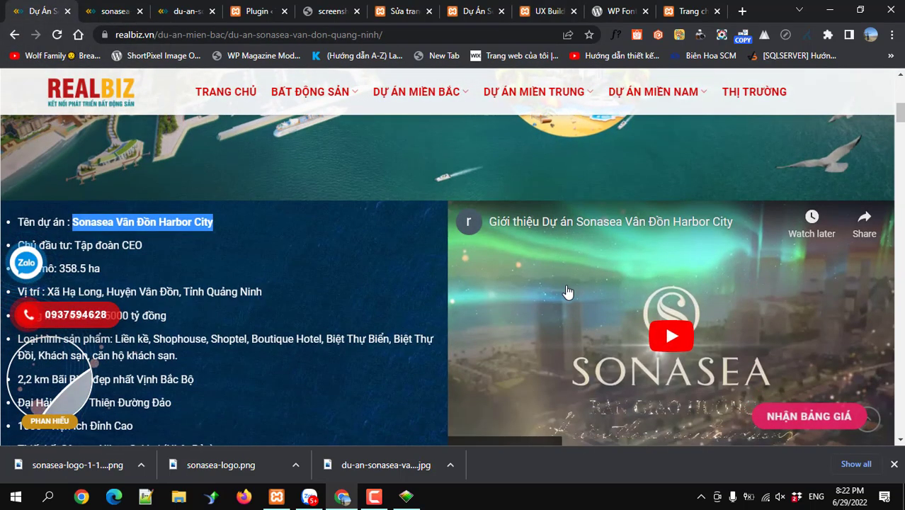
scroll(229, 280, "down", 2)
left_click_drag(213, 315, 111, 269)
right_click(351, 290)
left_click(360, 302)
left_click_drag(213, 316, 35, 152)
scroll(38, 153, "up", 1)
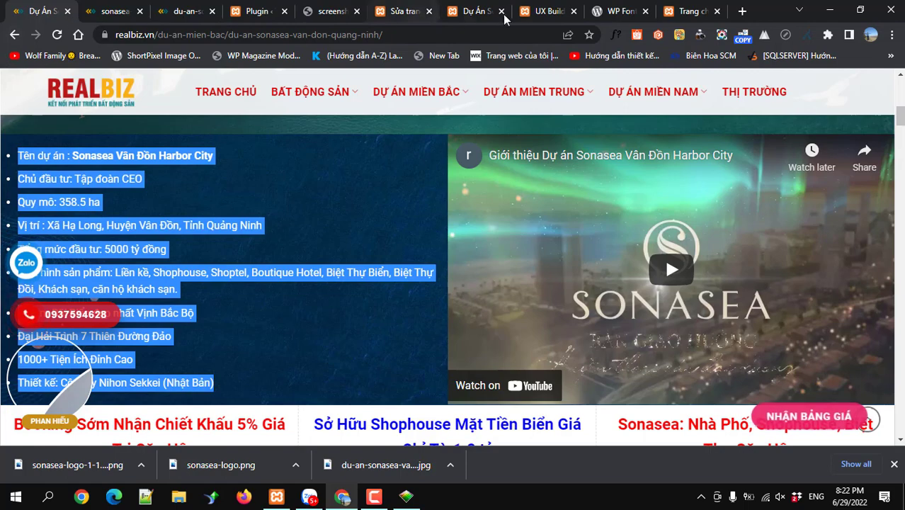
left_click(544, 10)
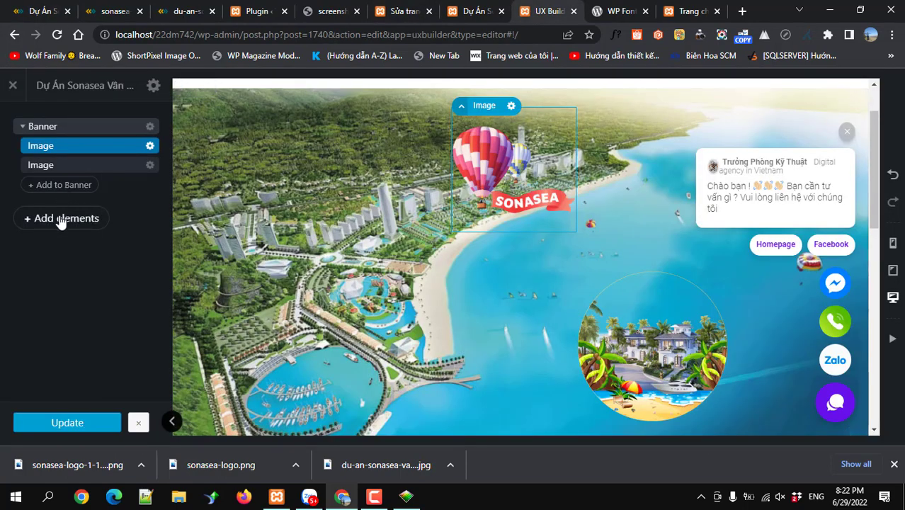
Step: Insert a Row below the banner with two equal 6/12 columns
left_click(61, 222)
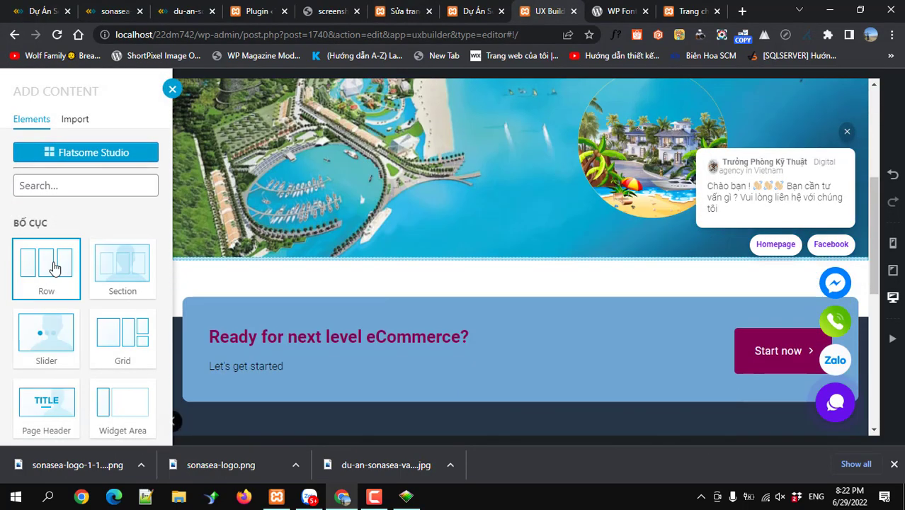
left_click(55, 267)
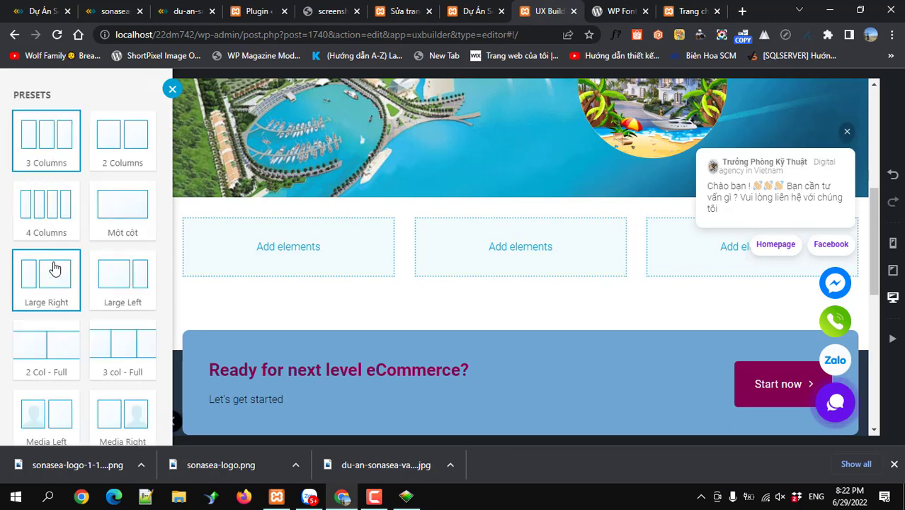
left_click(120, 146)
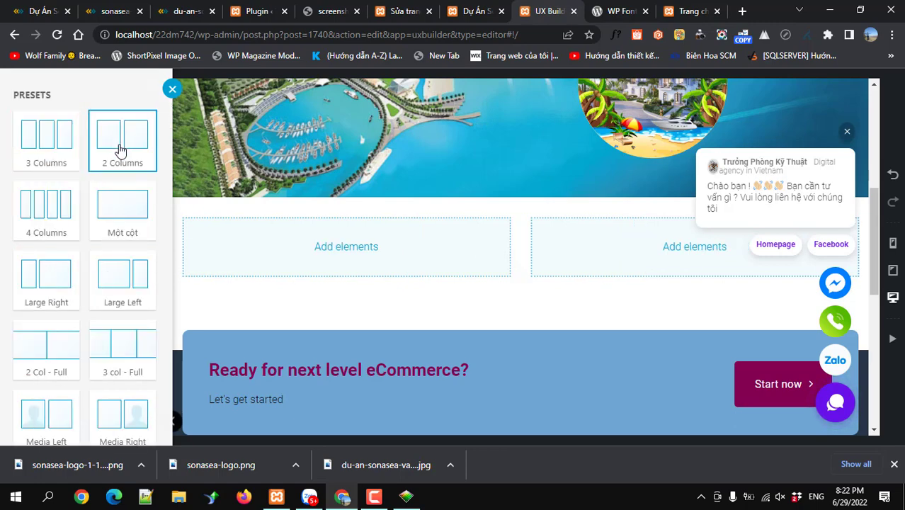
scroll(96, 418, "down", 3)
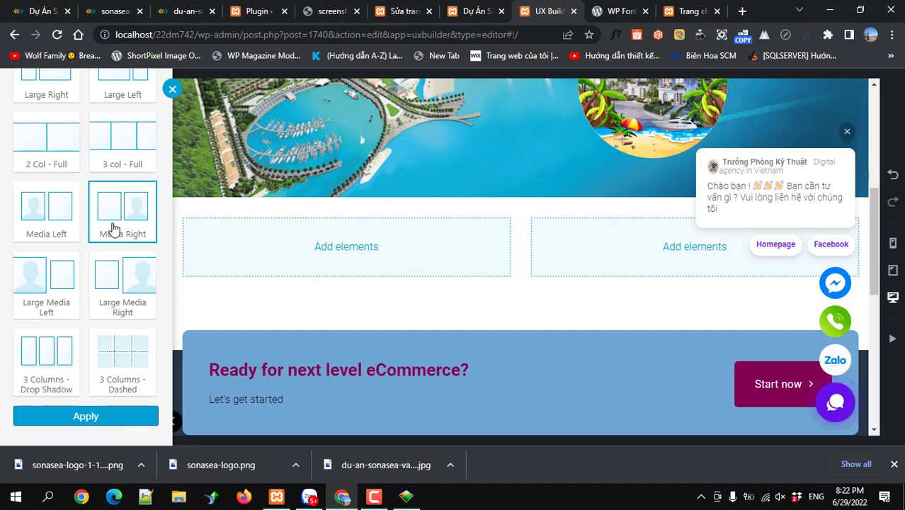
left_click(44, 227)
left_click(112, 215)
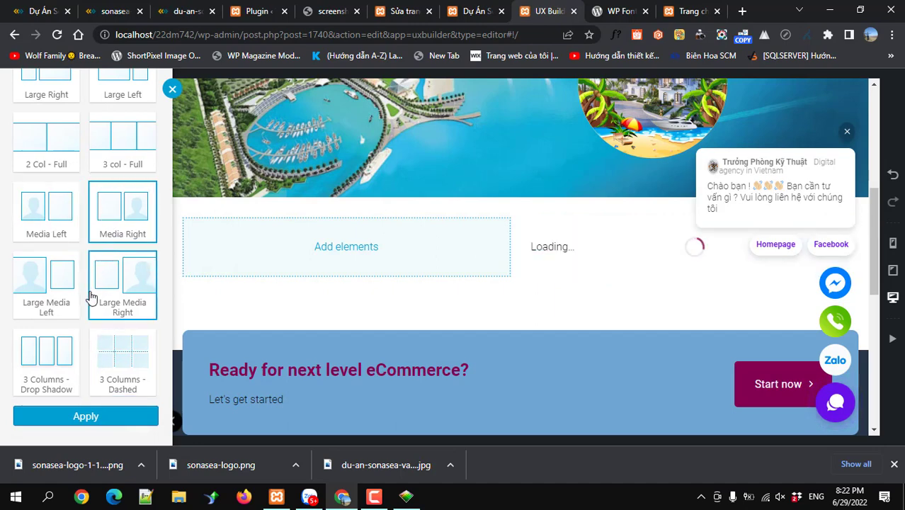
scroll(91, 296, "up", 3)
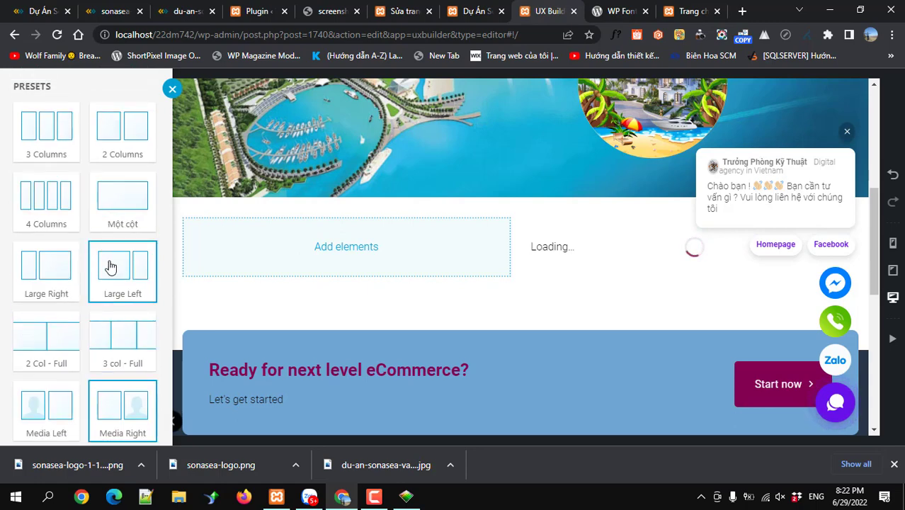
left_click(108, 153)
scroll(110, 400, "down", 1)
scroll(108, 409, "down", 2)
left_click(95, 416)
left_click(361, 258)
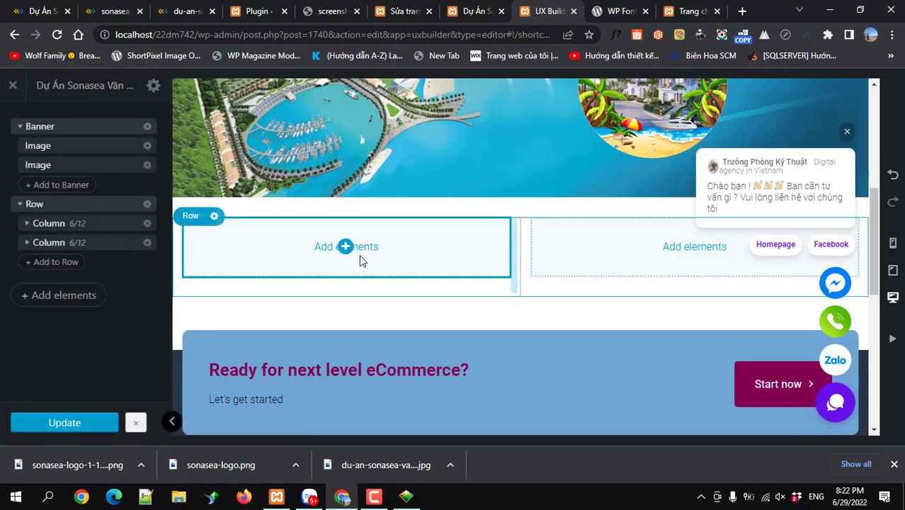
Step: Add a paragraph Text element to the left column containing the pasted Sonasea project-info list
left_click(345, 247)
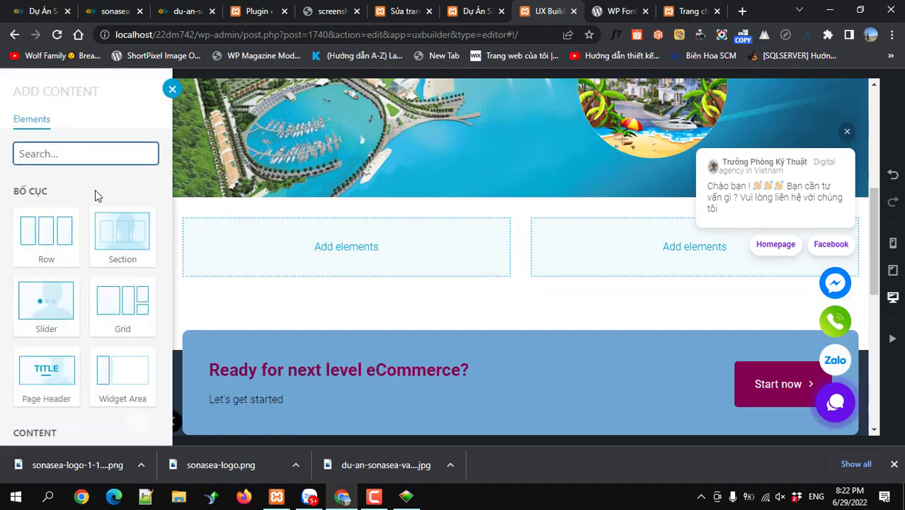
type("tex")
left_click(68, 238)
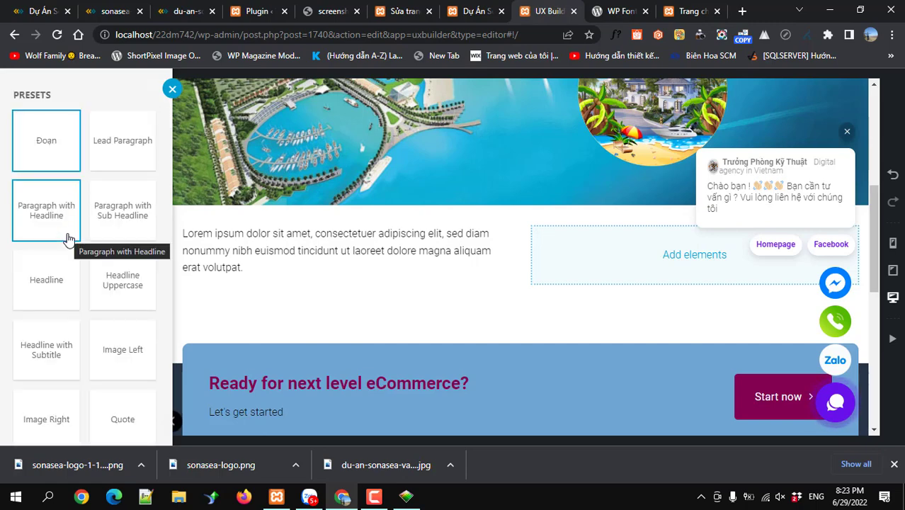
left_click(44, 151)
left_click(75, 415)
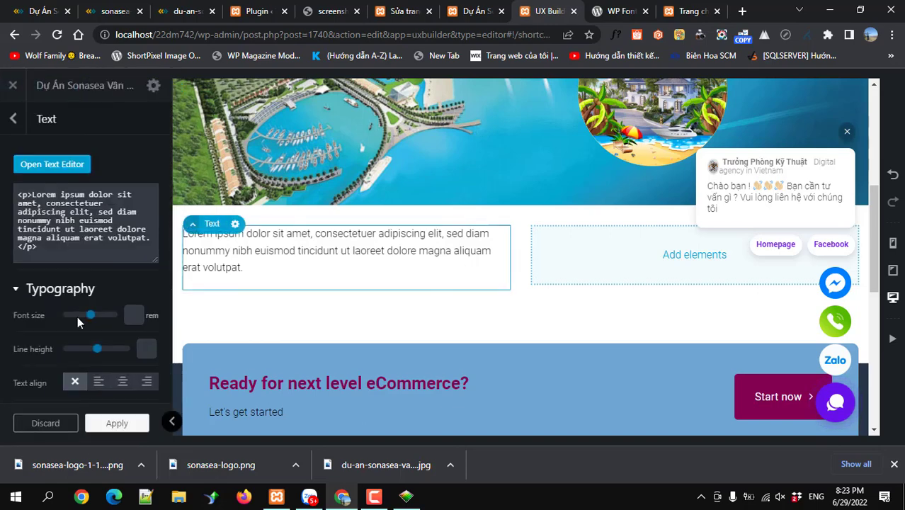
left_click(51, 164)
key("ctrl+a")
key("ctrl+v")
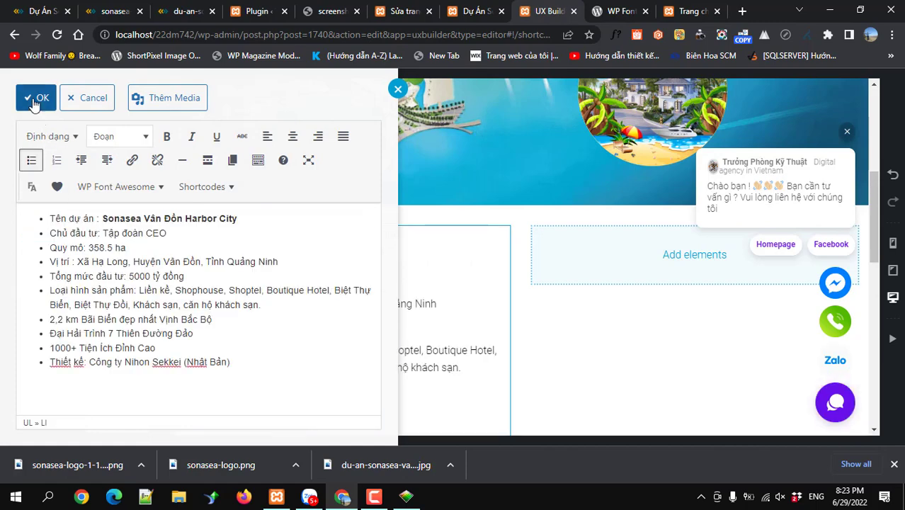
left_click(35, 99)
left_click(117, 422)
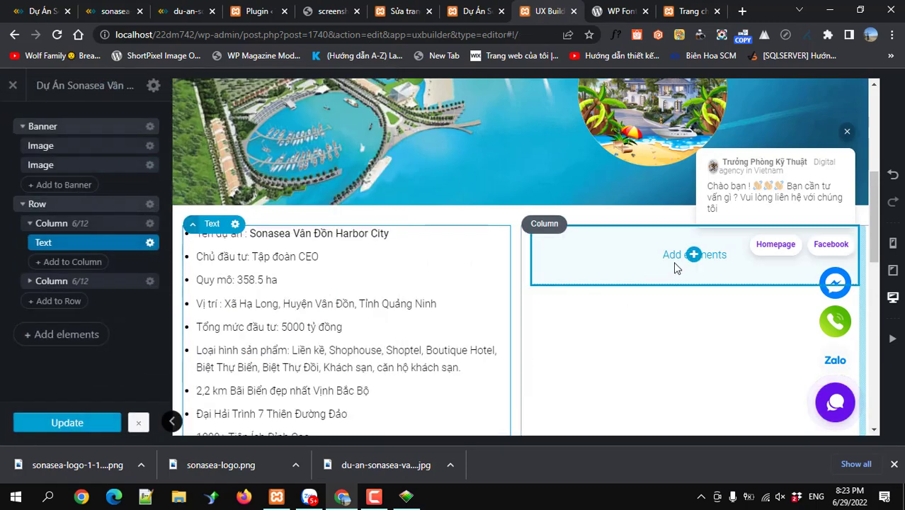
left_click(694, 257)
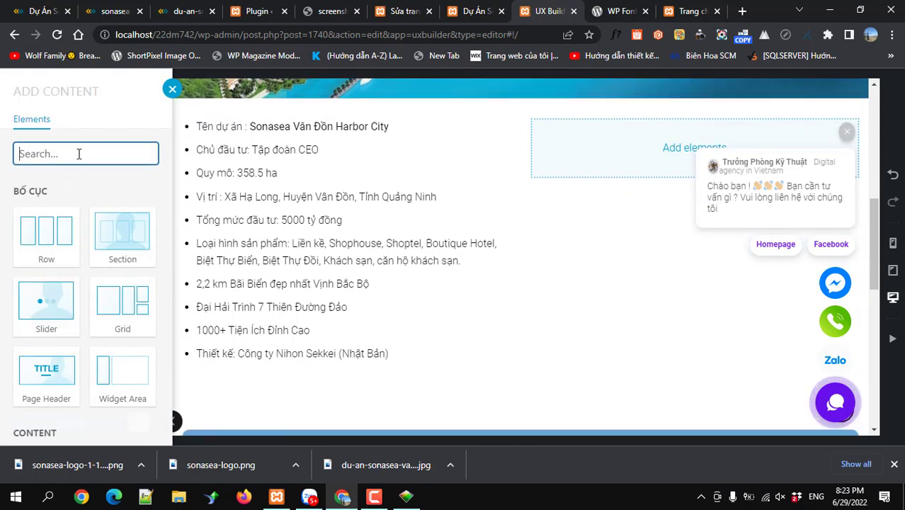
Step: Add a Video element to the right column and copy the realbiz.vn YouTube video's URL
type("video")
left_click(66, 244)
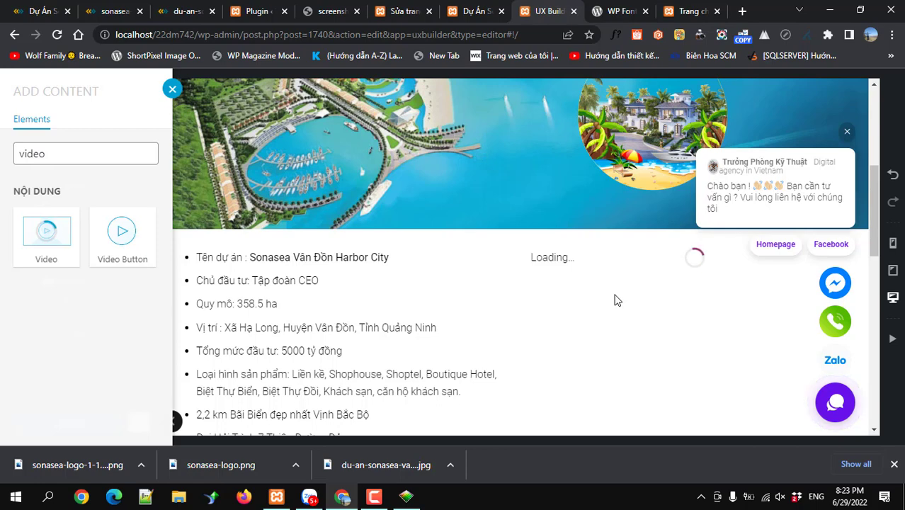
left_click(36, 11)
right_click(568, 183)
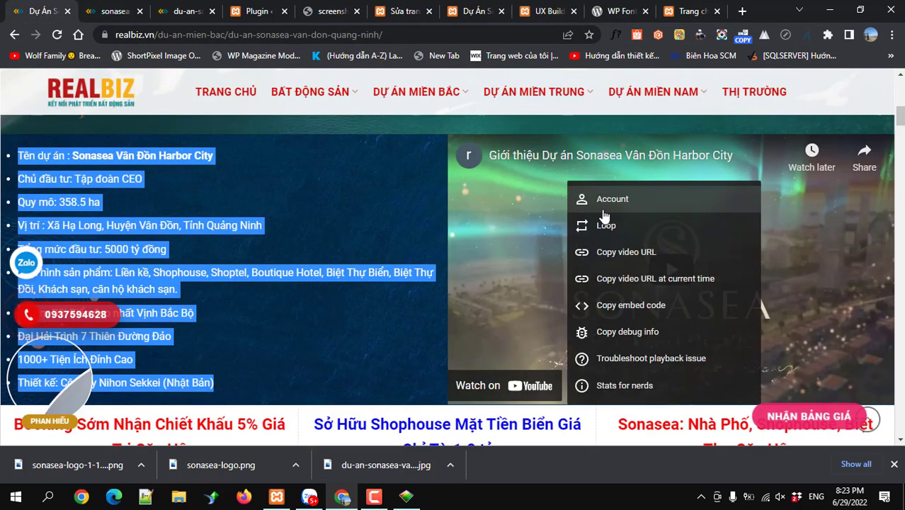
left_click(527, 225)
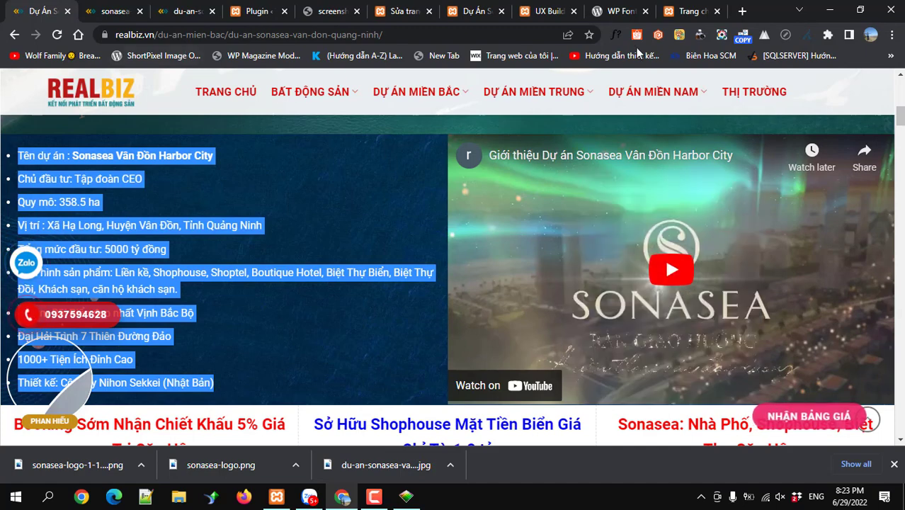
left_click(547, 10)
left_click(608, 314)
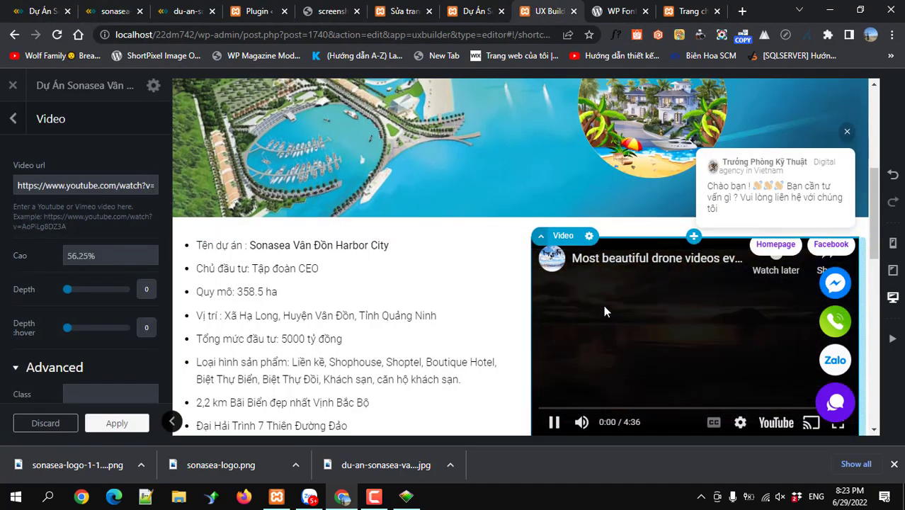
triple_click(96, 186)
key("ctrl+v")
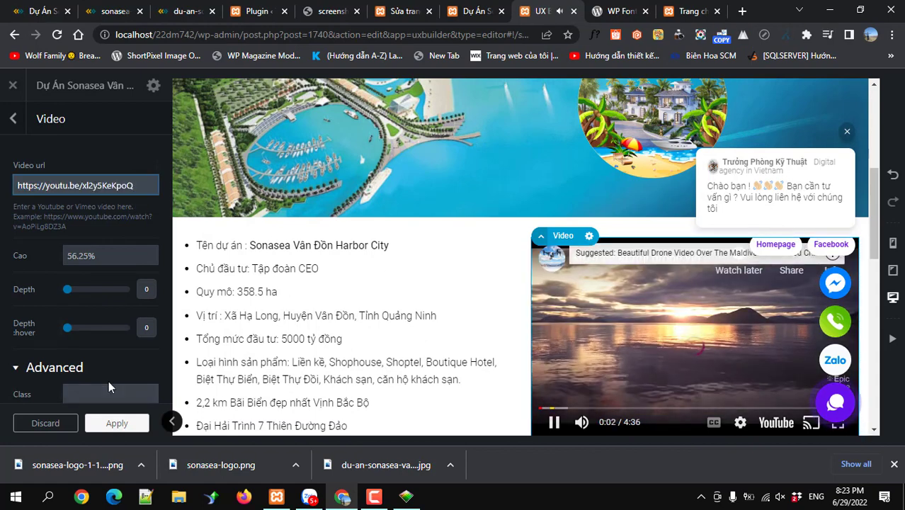
key("Tab")
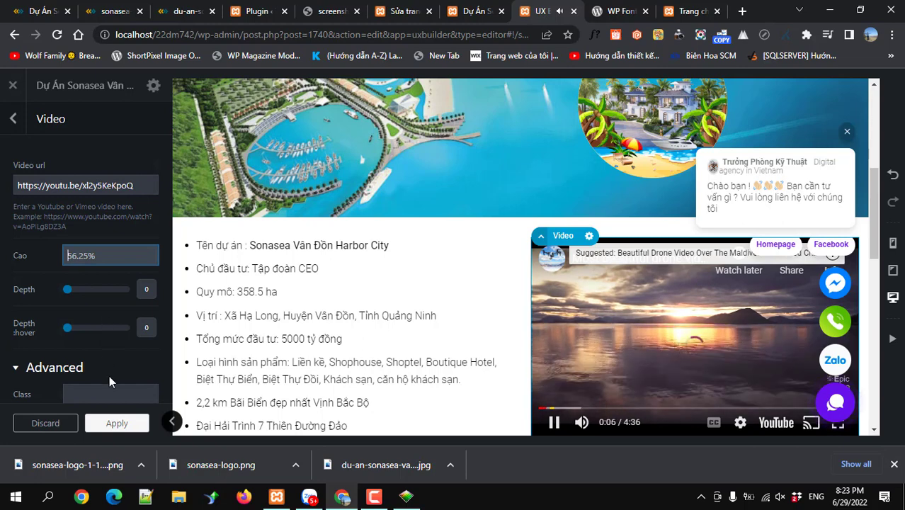
left_click(114, 425)
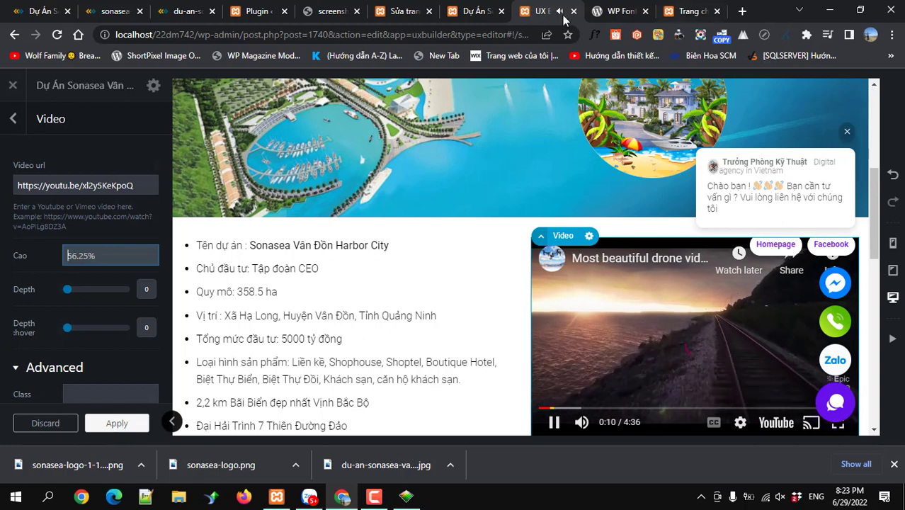
left_click(742, 11)
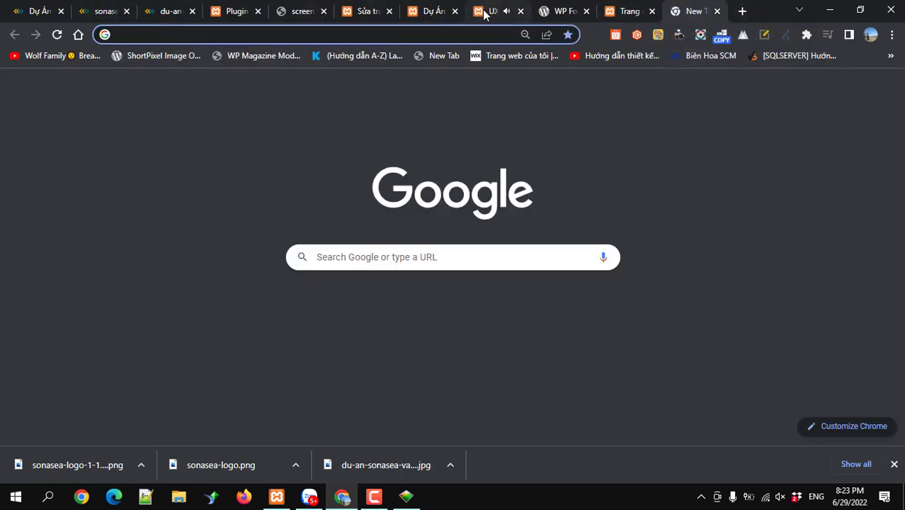
left_click(496, 11)
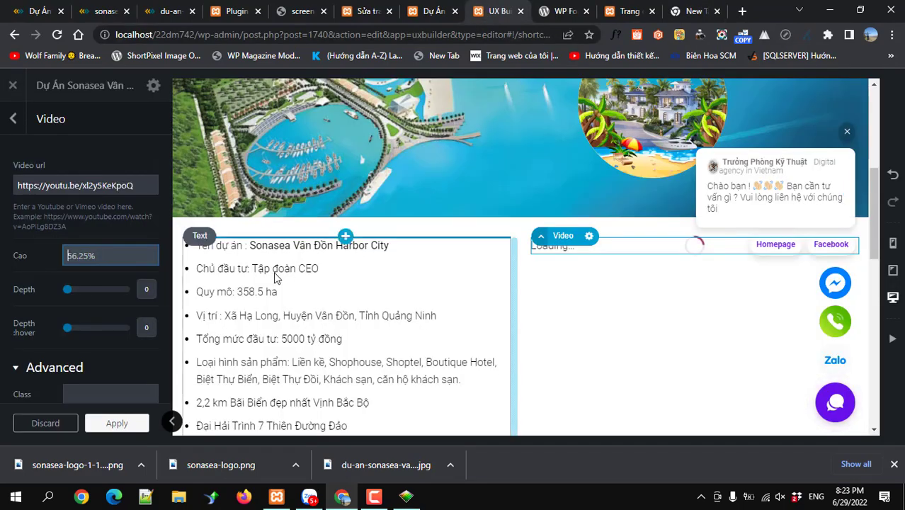
left_click(107, 425)
left_click(106, 425)
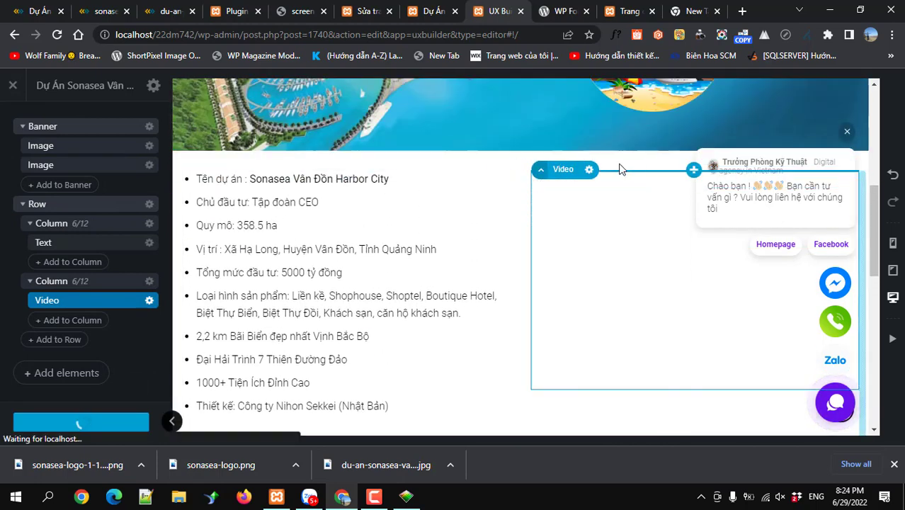
Step: Add a new Section with a preset layout below the banner
left_click(23, 206)
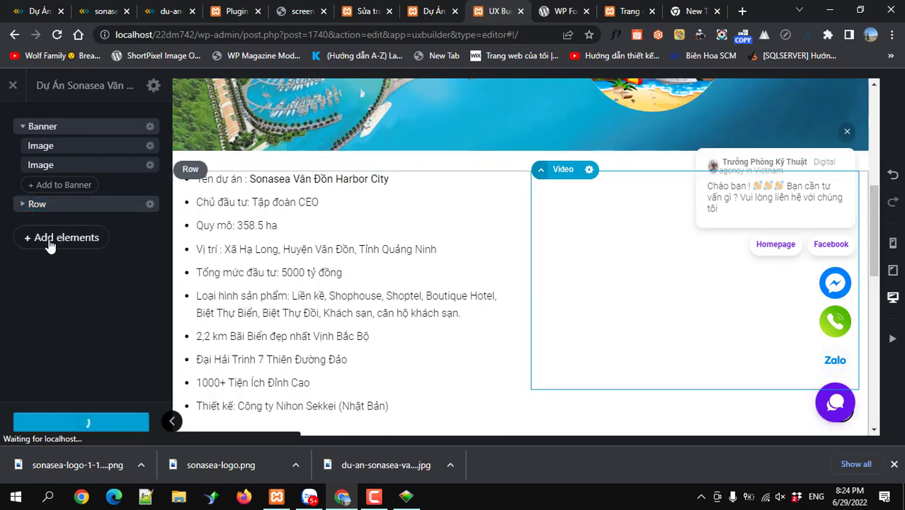
left_click(49, 242)
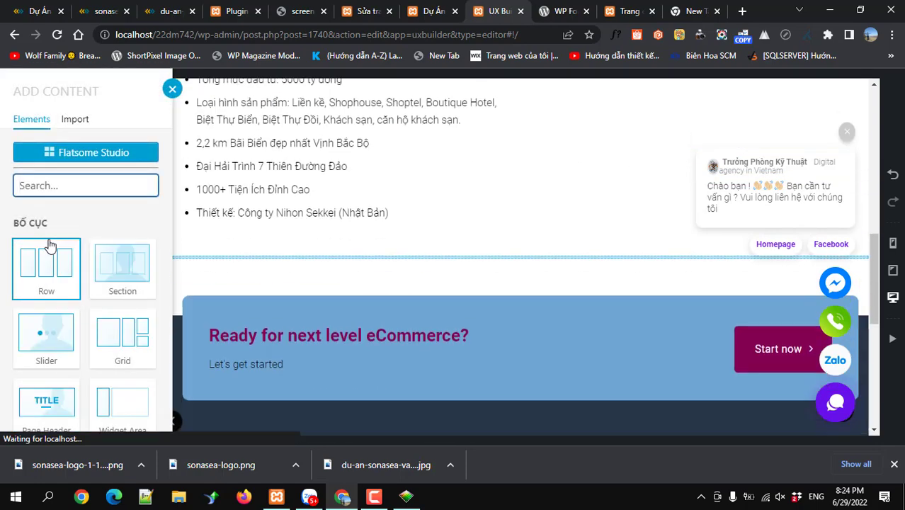
type("se")
left_click(49, 261)
scroll(85, 340, "down", 2)
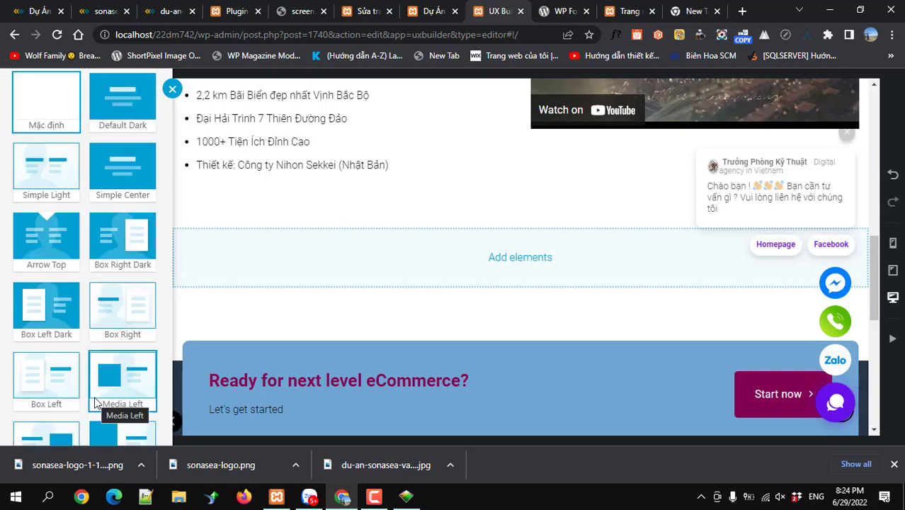
scroll(96, 403, "down", 2)
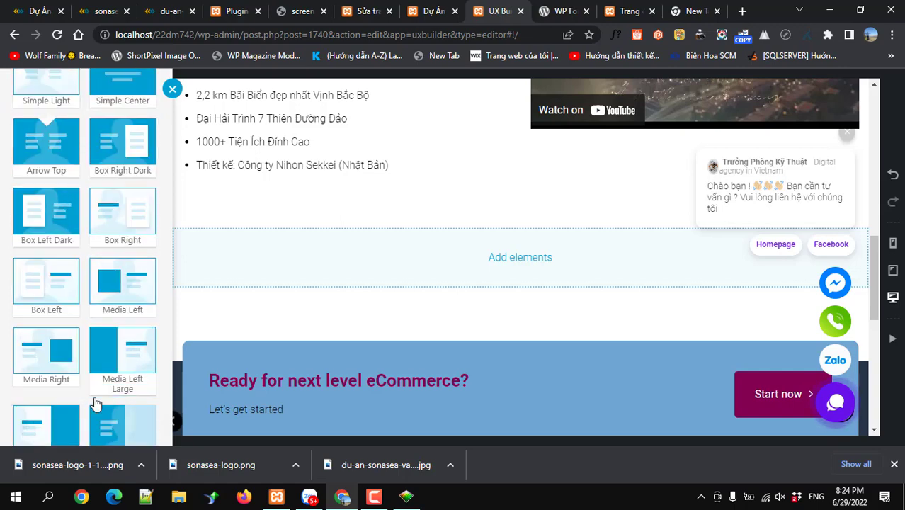
scroll(95, 402, "up", 2)
scroll(96, 402, "down", 5)
left_click(95, 415)
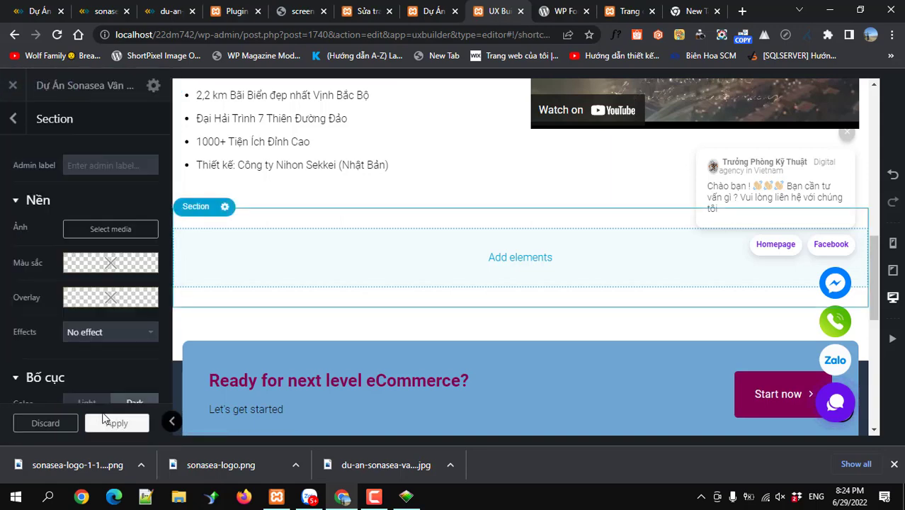
left_click(126, 423)
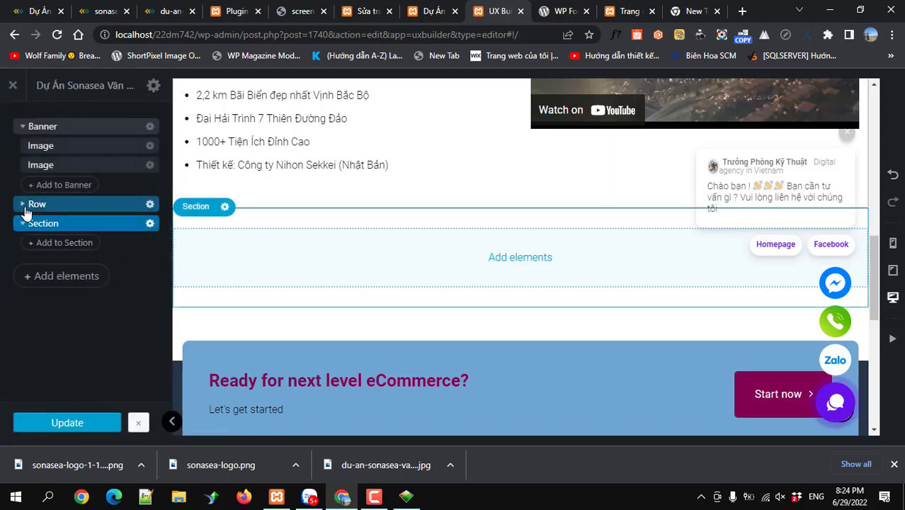
Step: Move the two-column project-info Row inside the new Section
left_click(22, 225)
left_click(23, 224)
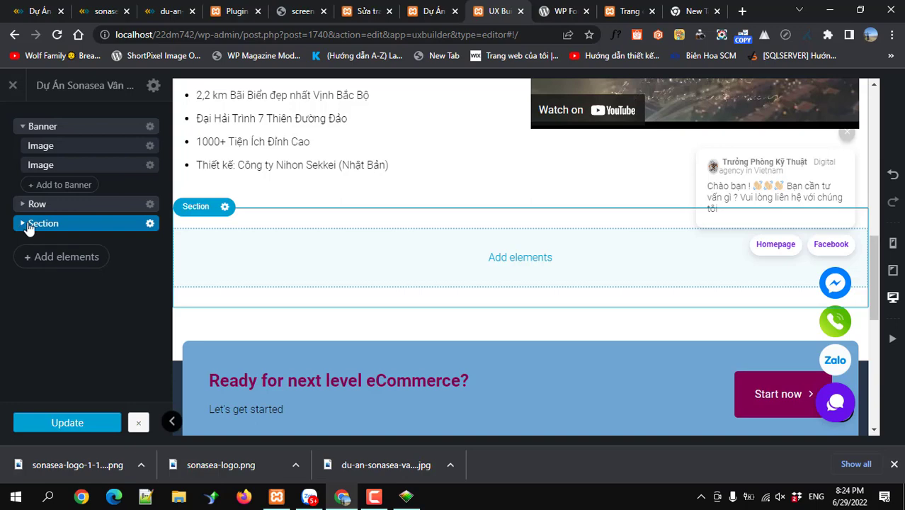
left_click_drag(40, 208, 45, 236)
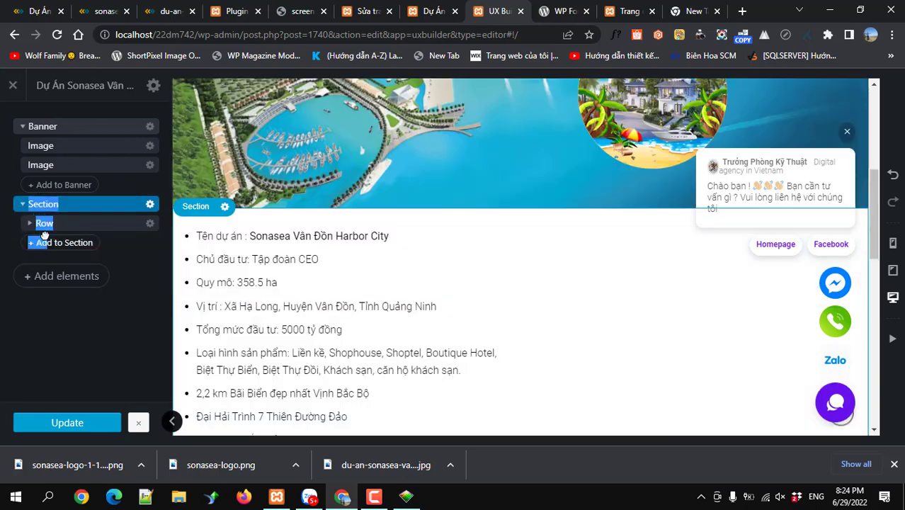
left_click(149, 204)
Step: Give the project-info Section a bright blue background colour
left_click(114, 241)
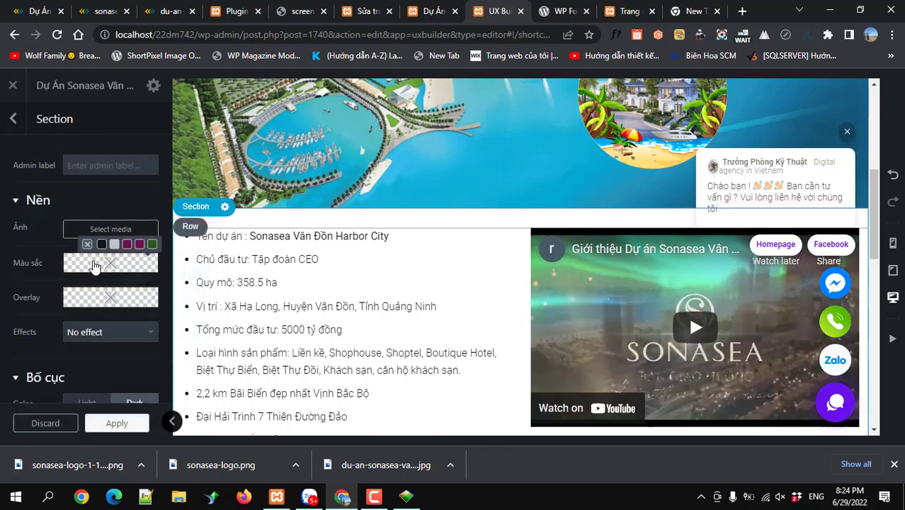
left_click(128, 245)
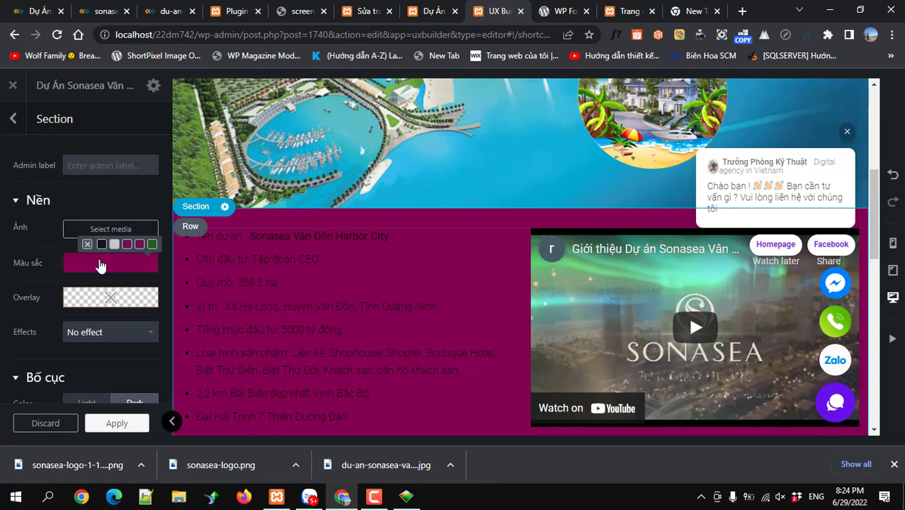
left_click(100, 265)
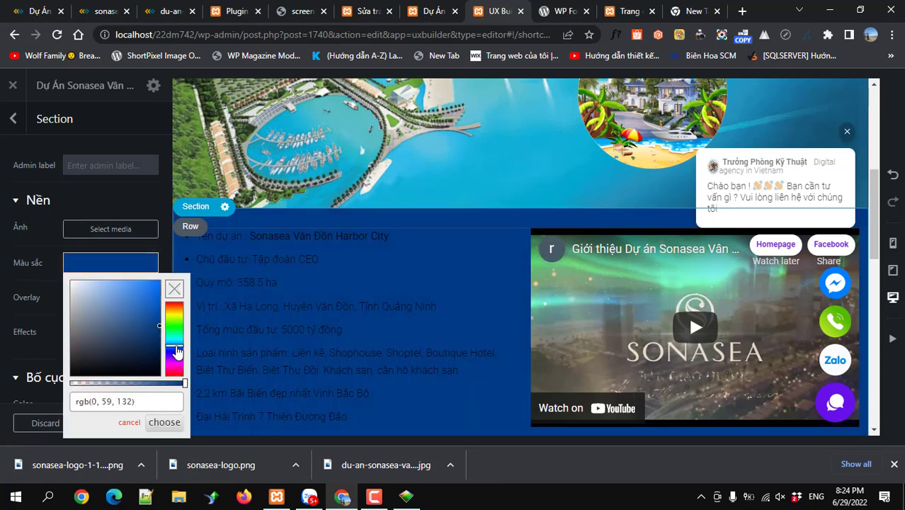
left_click_drag(151, 317, 152, 296)
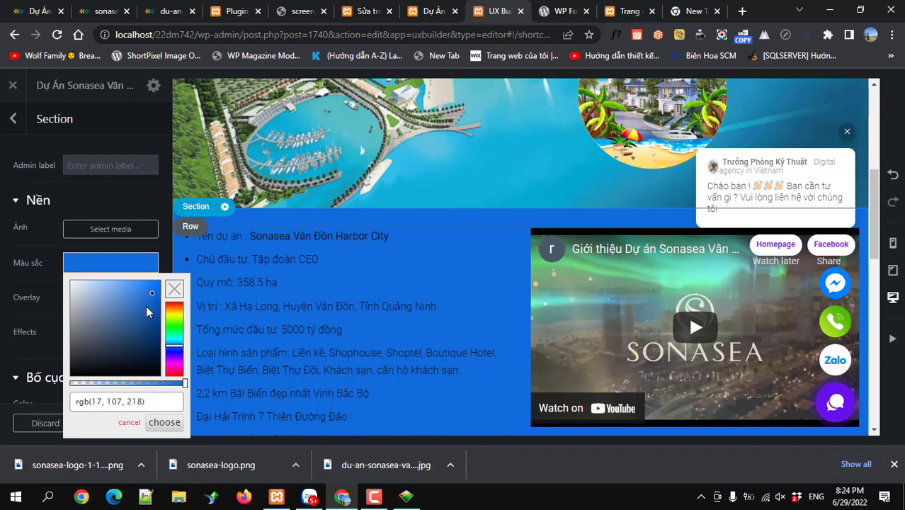
left_click(164, 422)
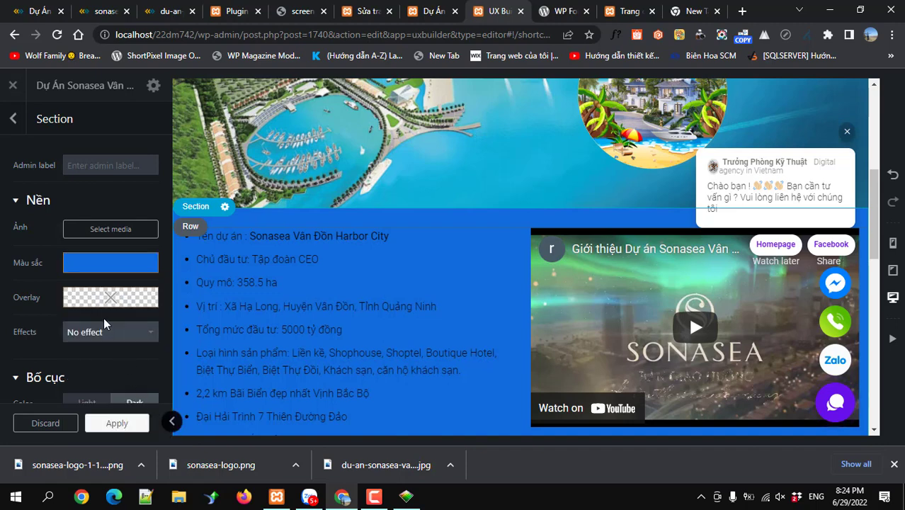
Step: Add an arrow-shaped mask to the Section, apply it, and save the page
scroll(103, 324, "down", 1)
scroll(100, 320, "down", 1)
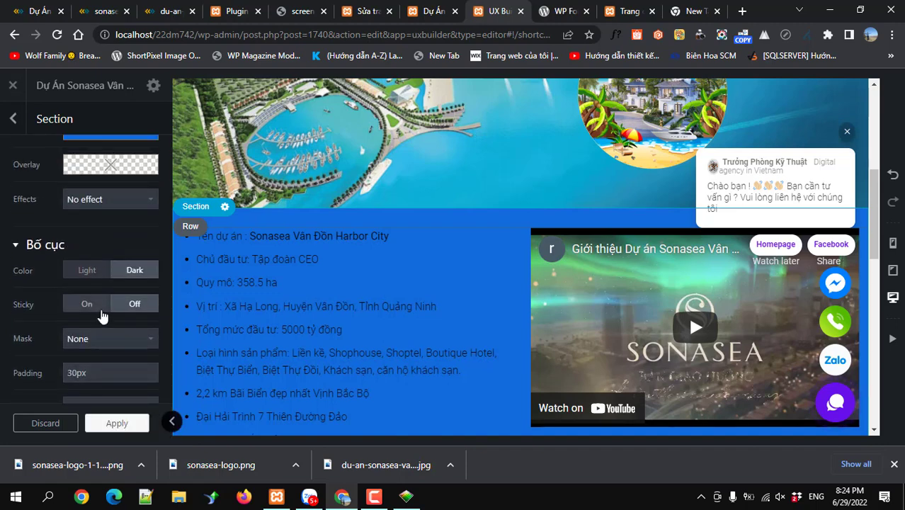
scroll(102, 316, "down", 1)
left_click(97, 271)
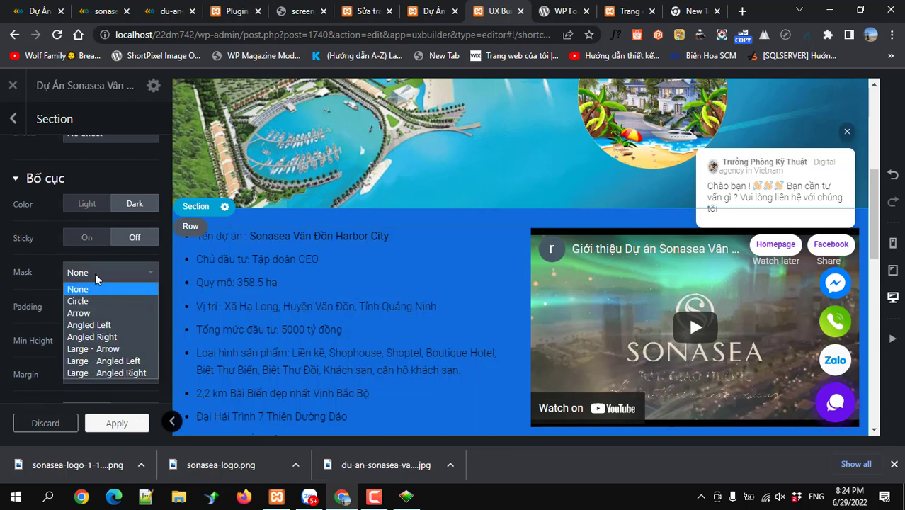
left_click(83, 314)
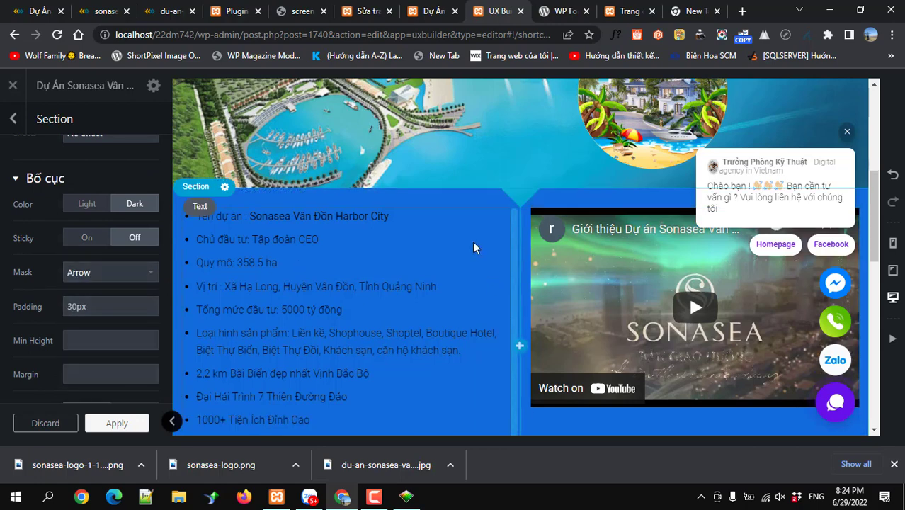
left_click(117, 424)
left_click(119, 424)
scroll(517, 297, "down", 3)
scroll(497, 295, "up", 2)
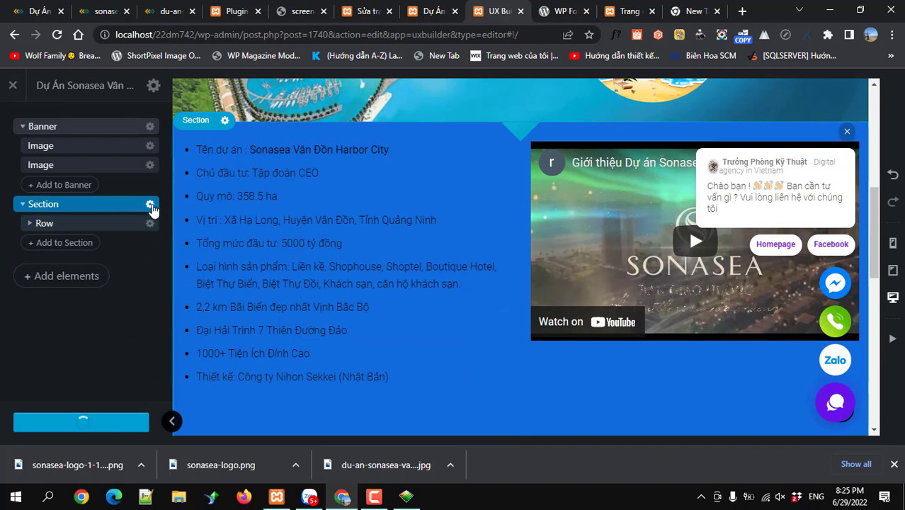
Step: Switch the Section to the Light colour scheme for white text
left_click(150, 204)
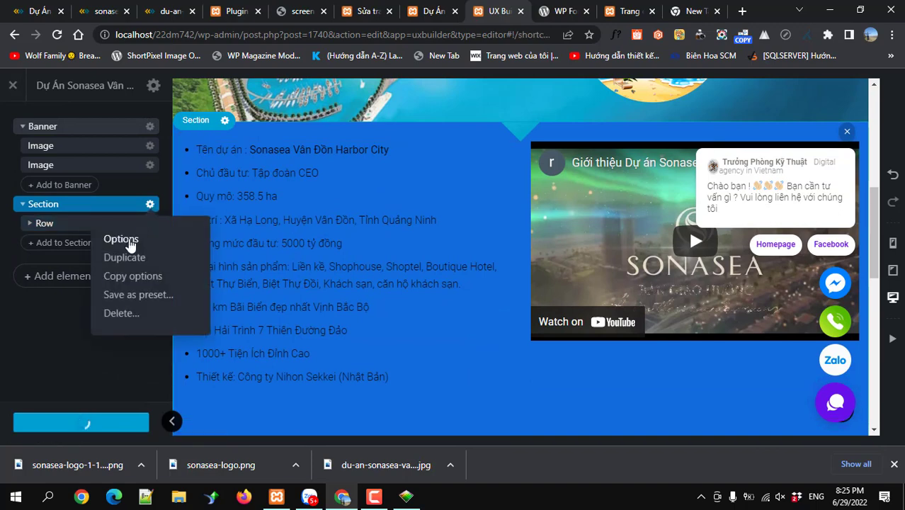
left_click(129, 243)
scroll(124, 255, "down", 3)
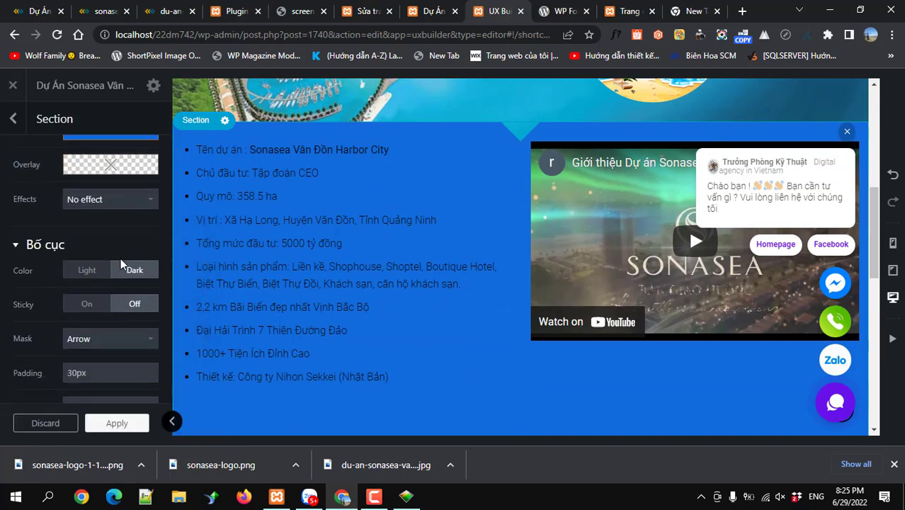
left_click(86, 273)
left_click(116, 424)
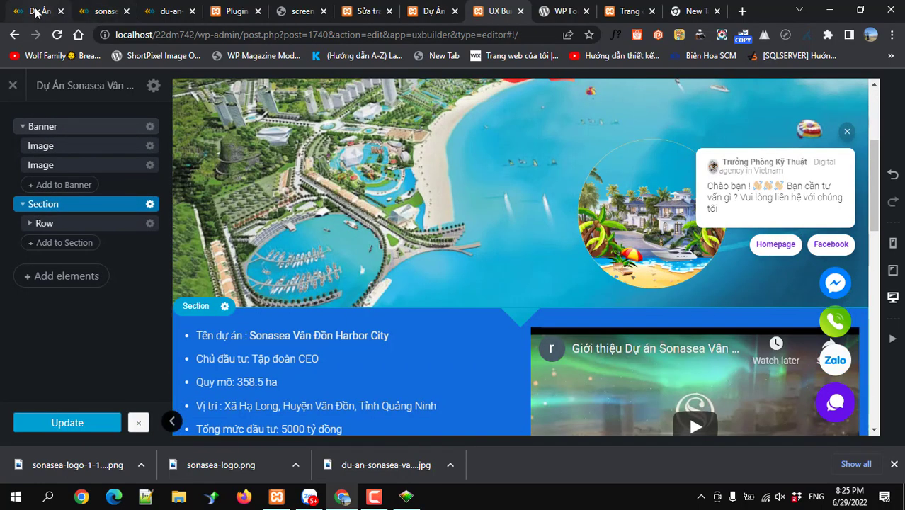
Step: Look over the realbiz reference page, then return to the Sonasea editor
left_click(36, 11)
scroll(105, 191, "down", 5)
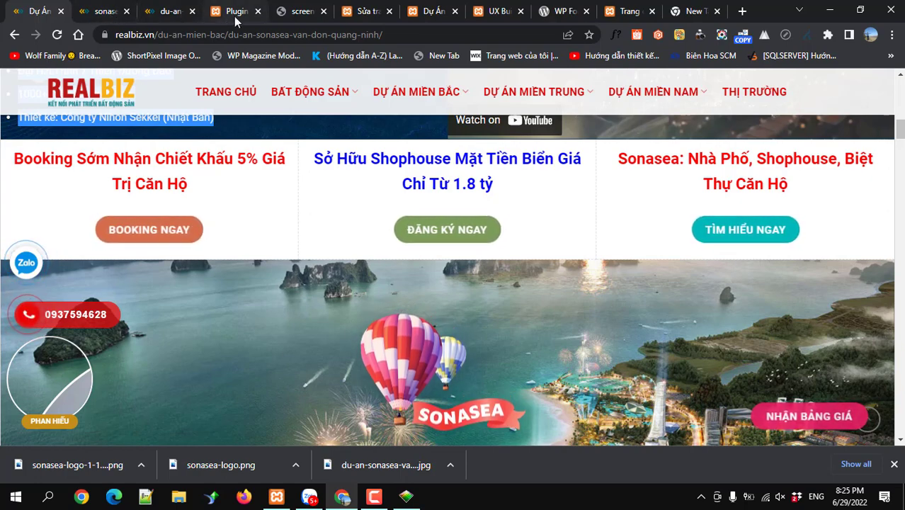
left_click(480, 15)
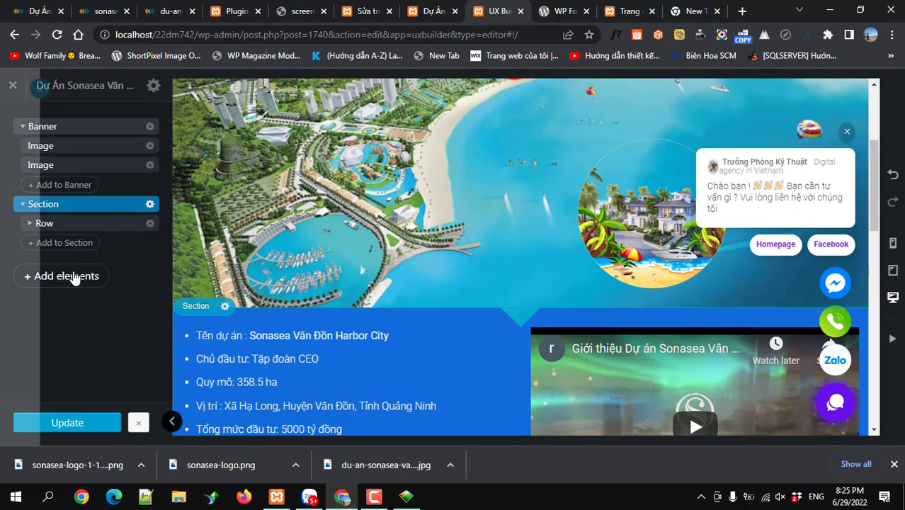
Step: Add a three-column row below the blue info section
left_click(73, 276)
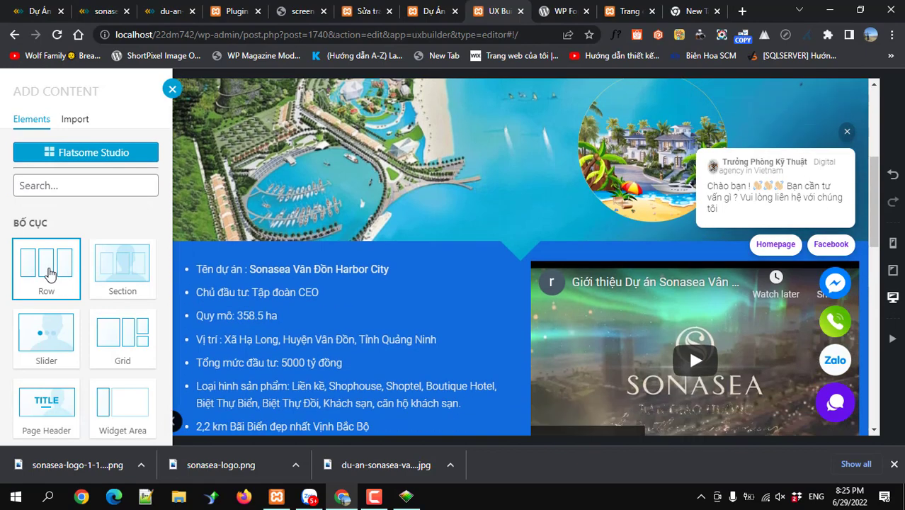
left_click(48, 274)
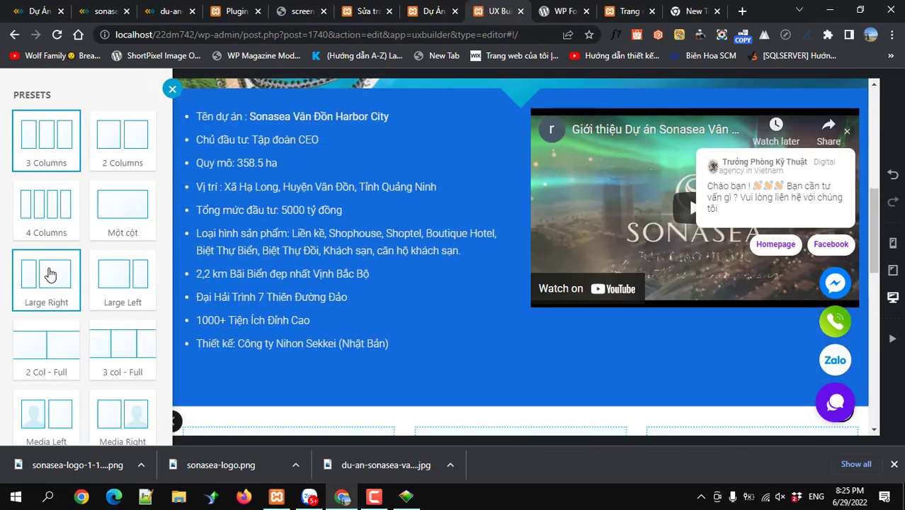
left_click(48, 145)
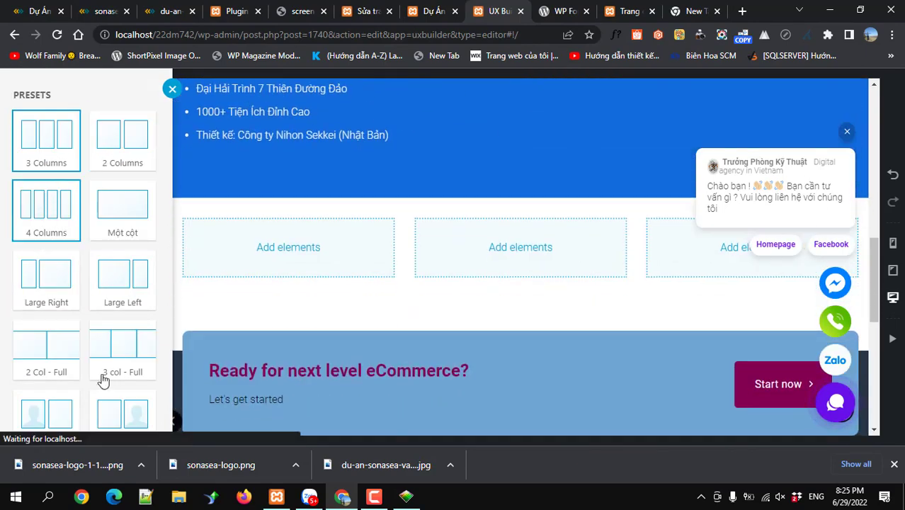
scroll(117, 369, "down", 3)
left_click(121, 424)
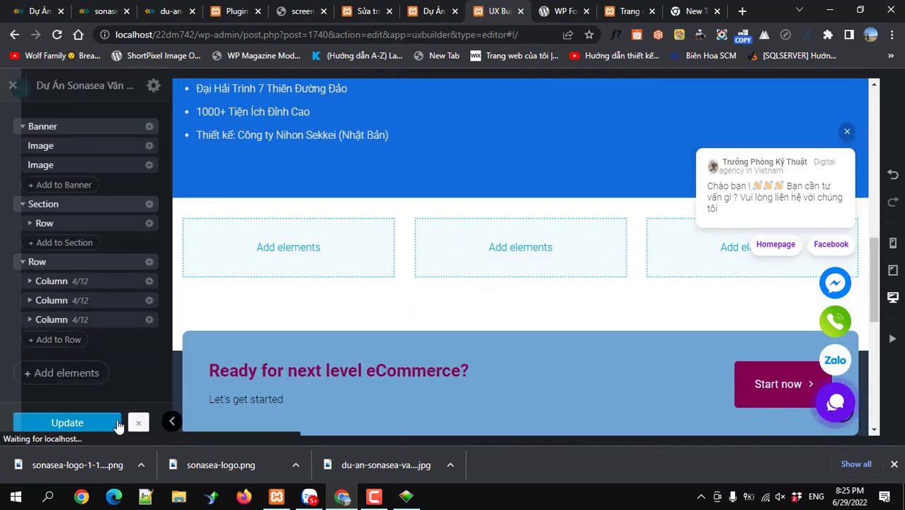
Step: Add a Text block to the first column and copy the Booking heading from the reference page
left_click(288, 248)
left_click(288, 247)
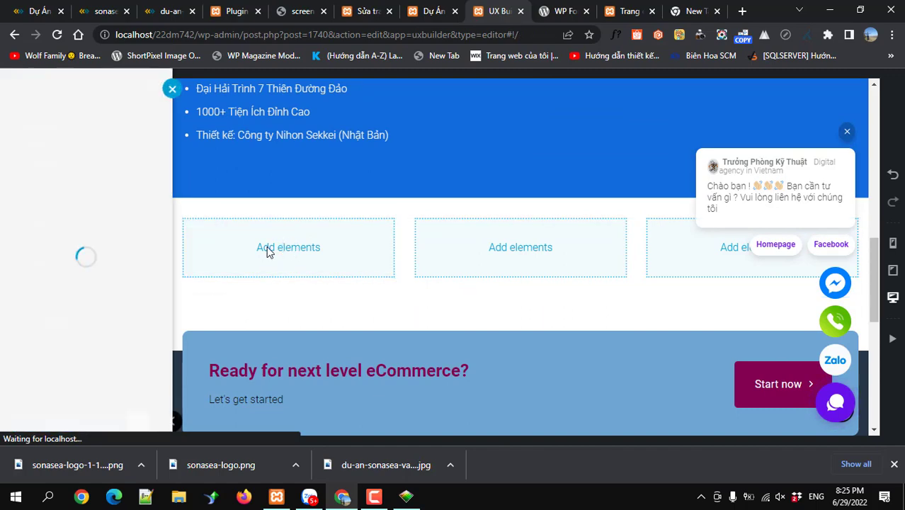
type("tex")
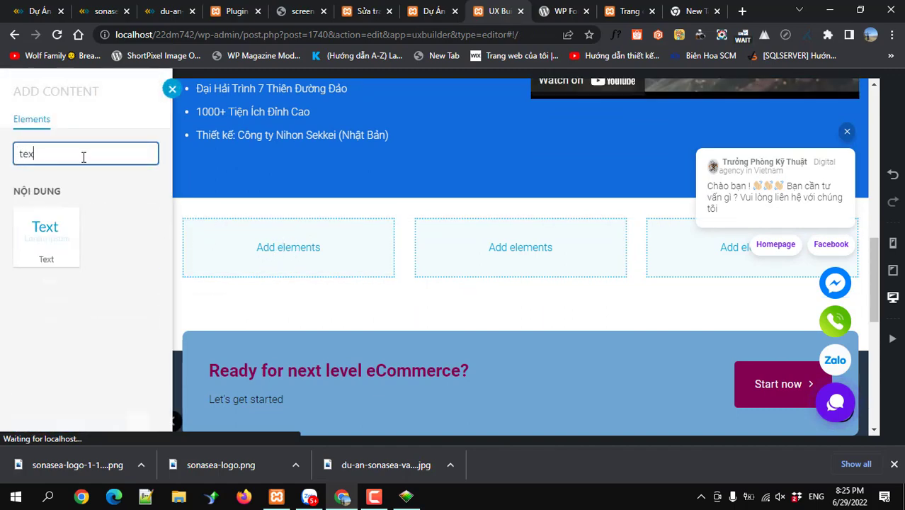
left_click(66, 236)
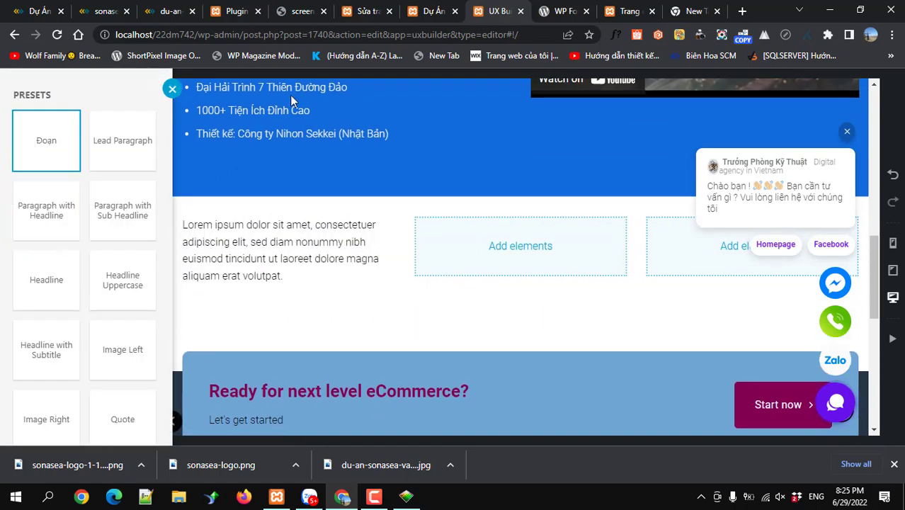
left_click(41, 11)
left_click_drag(194, 188, 13, 159)
key("ctrl+c")
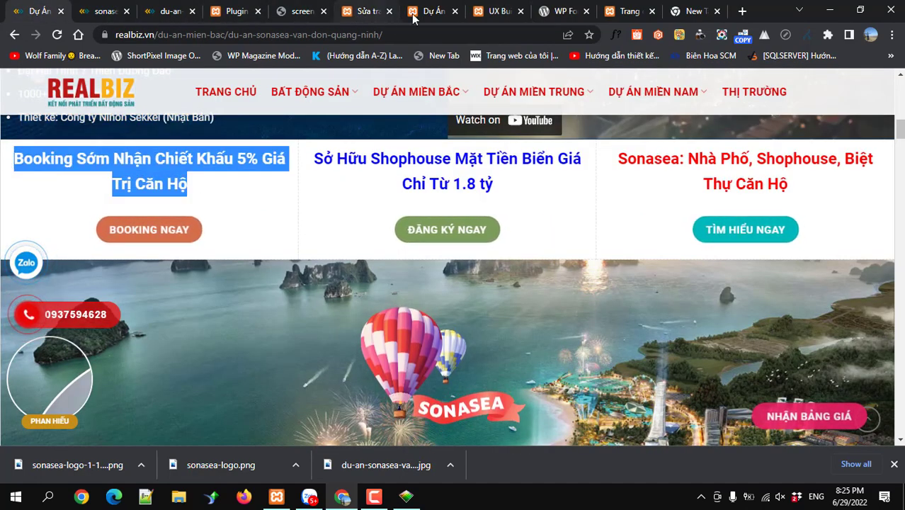
left_click(496, 11)
left_click(73, 402)
left_click(81, 417)
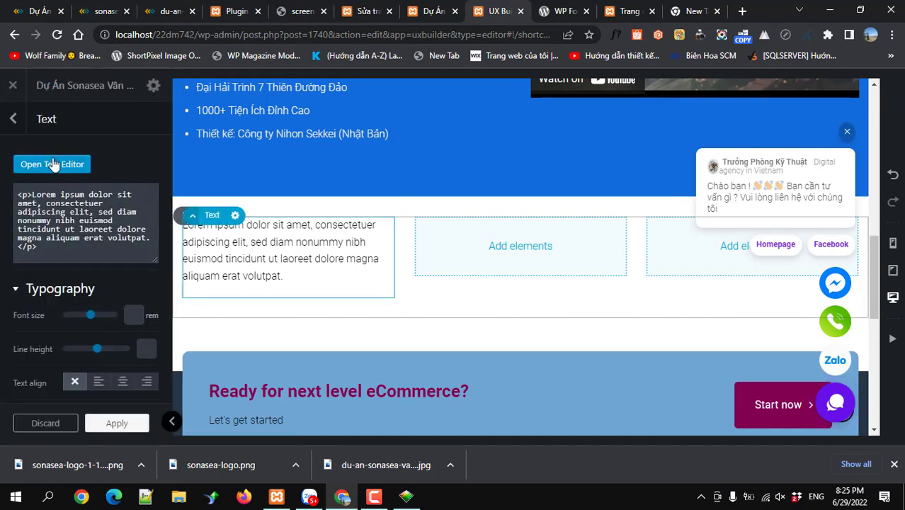
Step: Paste 'Booking Sớm Nhận Chiết Khấu 5% Giá Trị Căn Hộ' as a bold, centred Heading 3
left_click(51, 163)
key("ctrl+a")
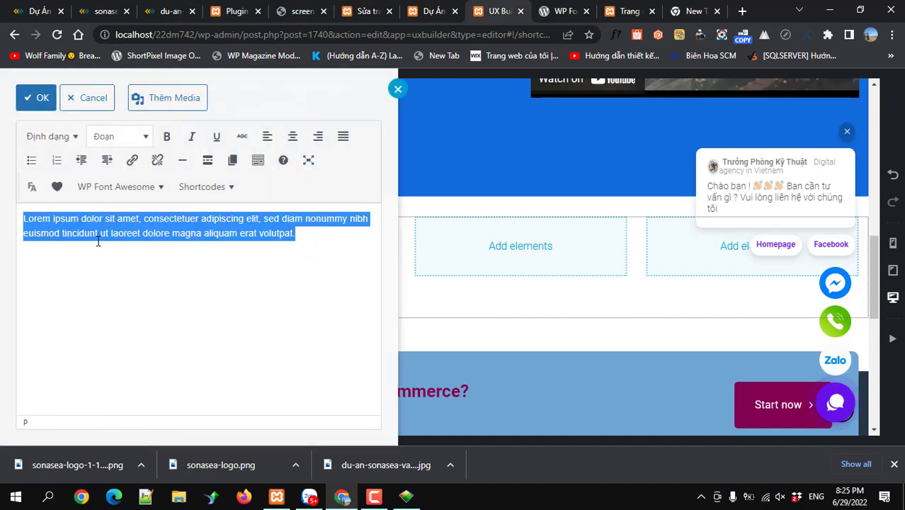
key("ctrl+v")
key("ctrl+a")
key("ctrl+b")
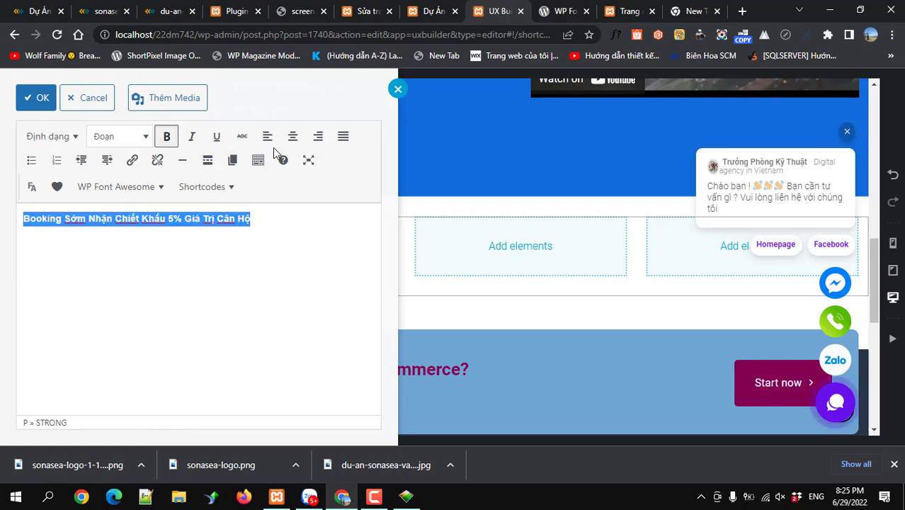
left_click(293, 136)
left_click(139, 136)
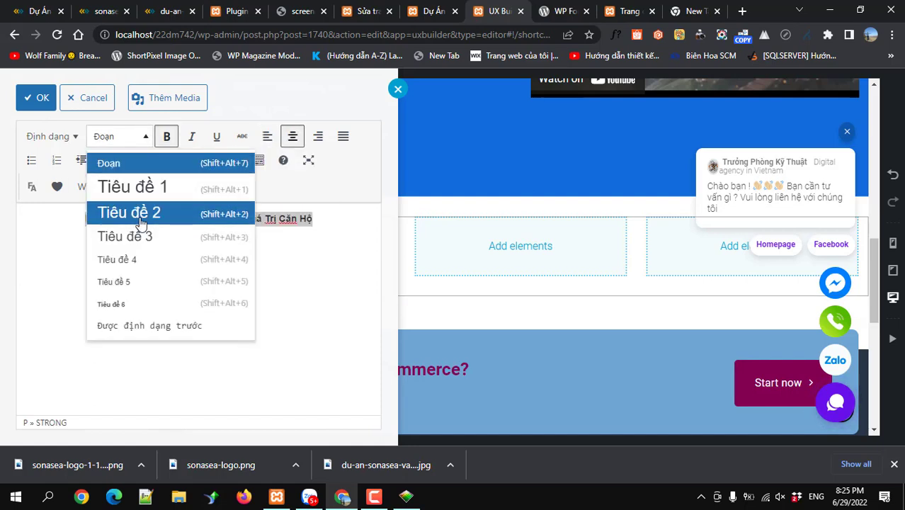
left_click(139, 235)
left_click(39, 101)
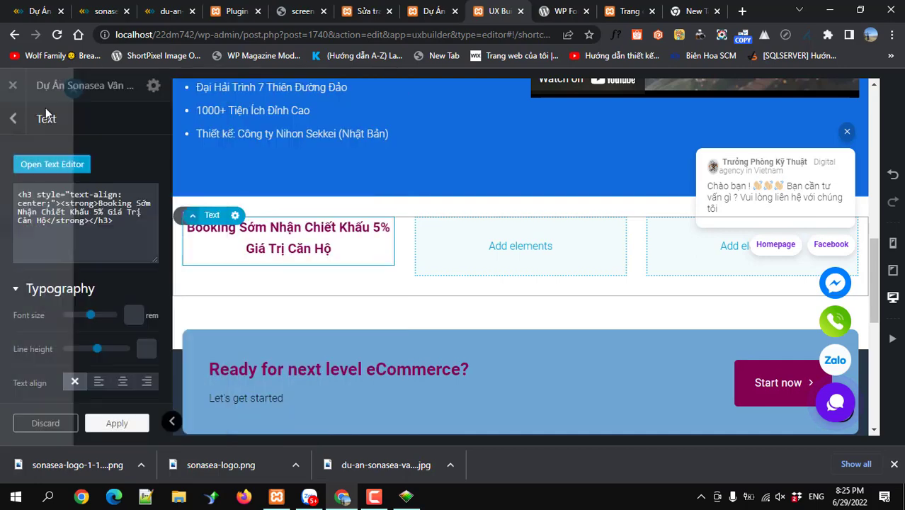
left_click(115, 422)
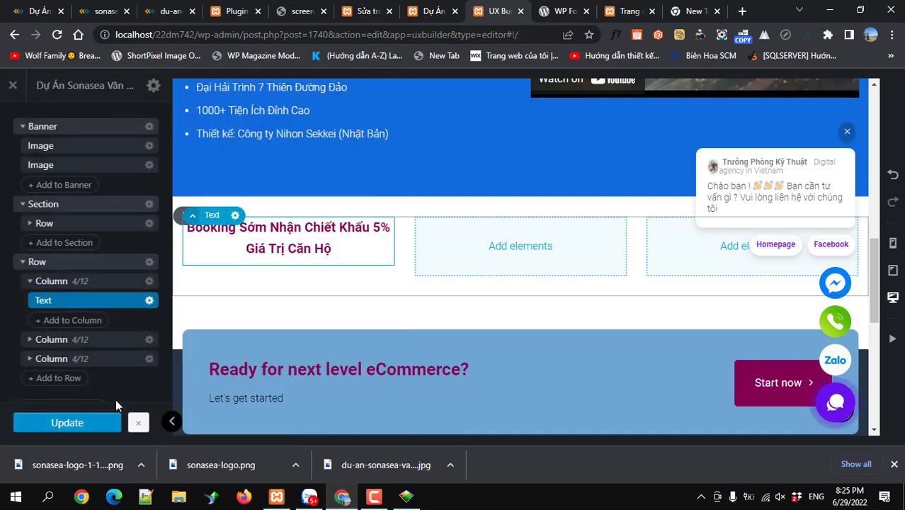
Step: Add a Button with the Round preset under the Booking heading in the first column
left_click(71, 322)
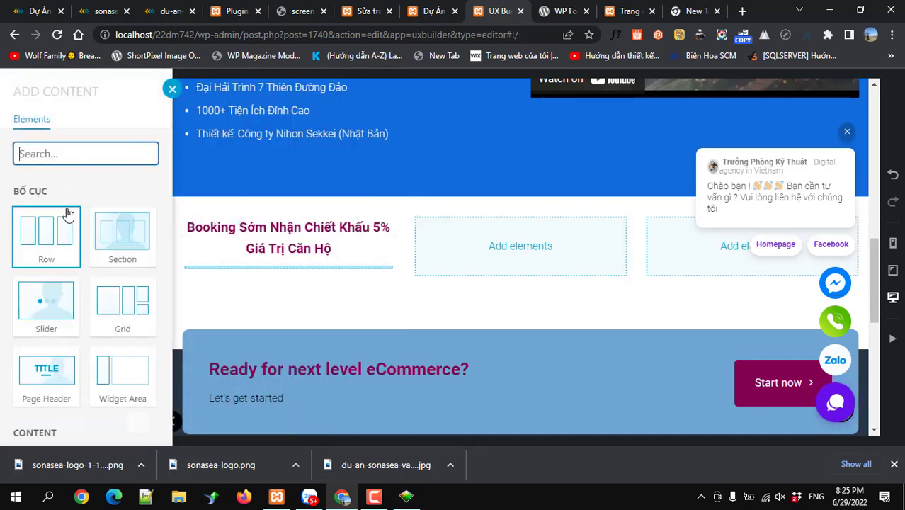
type("but")
left_click(43, 245)
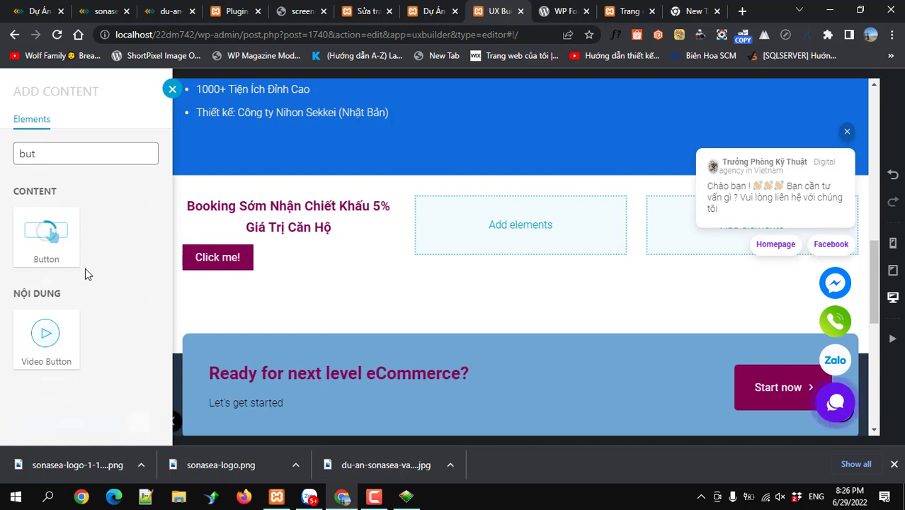
left_click(63, 247)
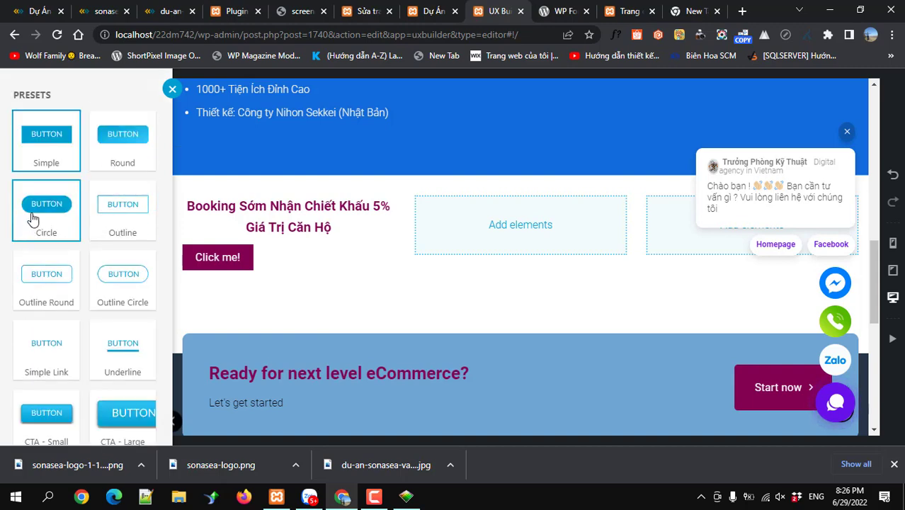
left_click(115, 143)
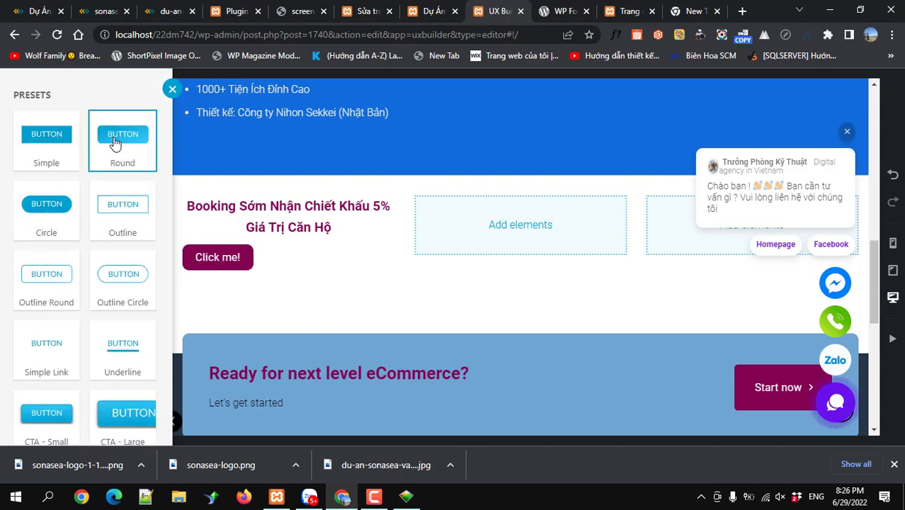
scroll(105, 307, "down", 2)
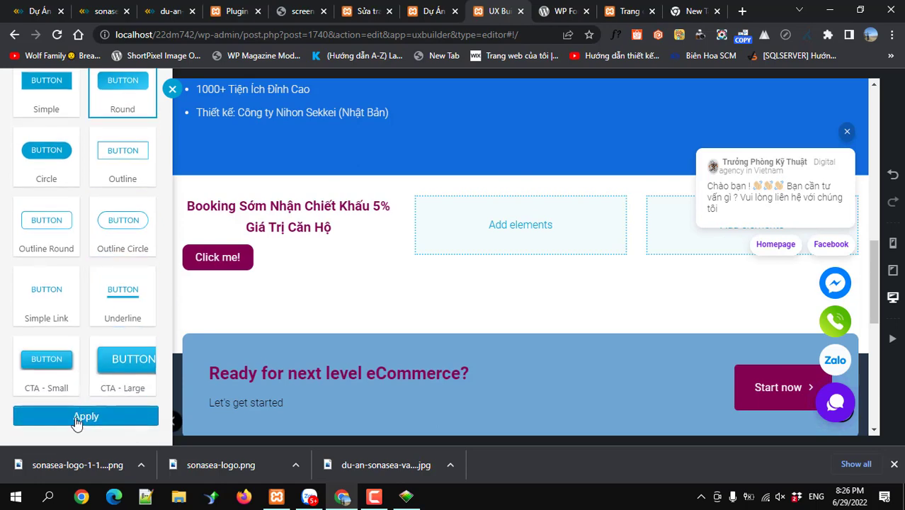
left_click(77, 422)
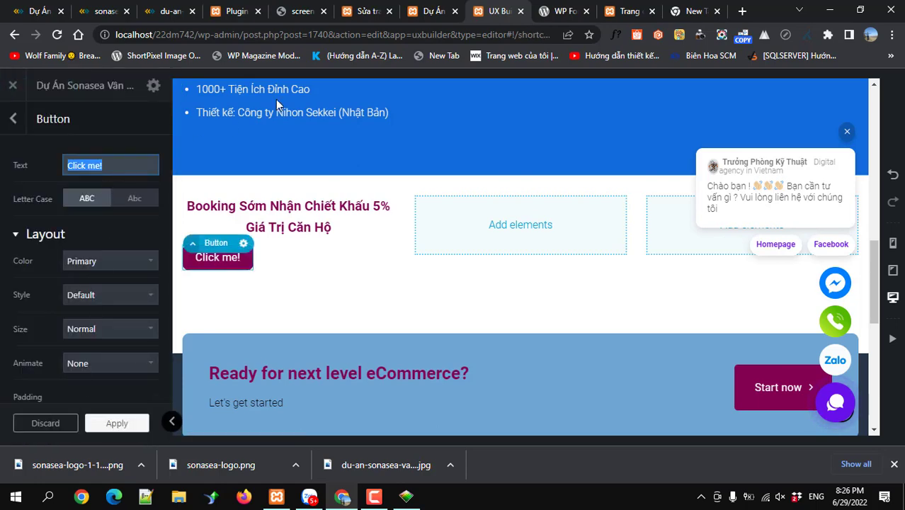
Step: Change the button label to 'BOOK NGAY' to match the reference page
left_click(35, 11)
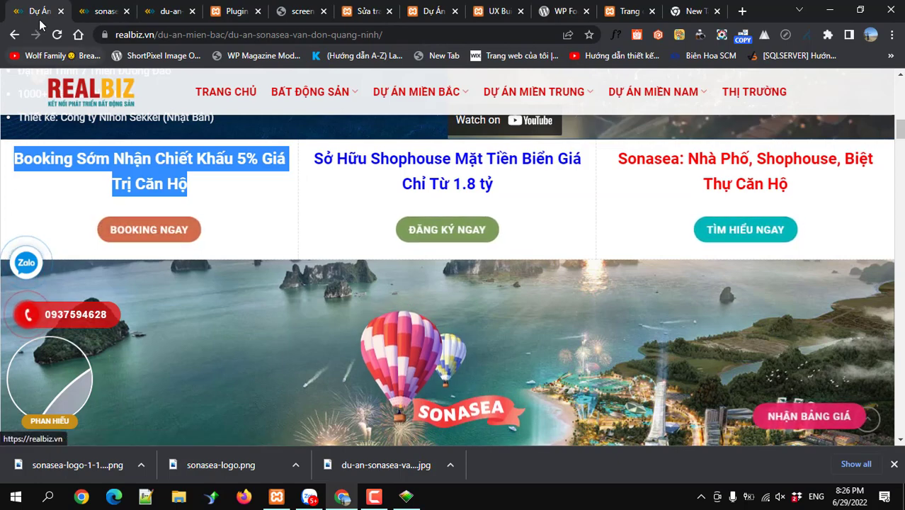
left_click(501, 11)
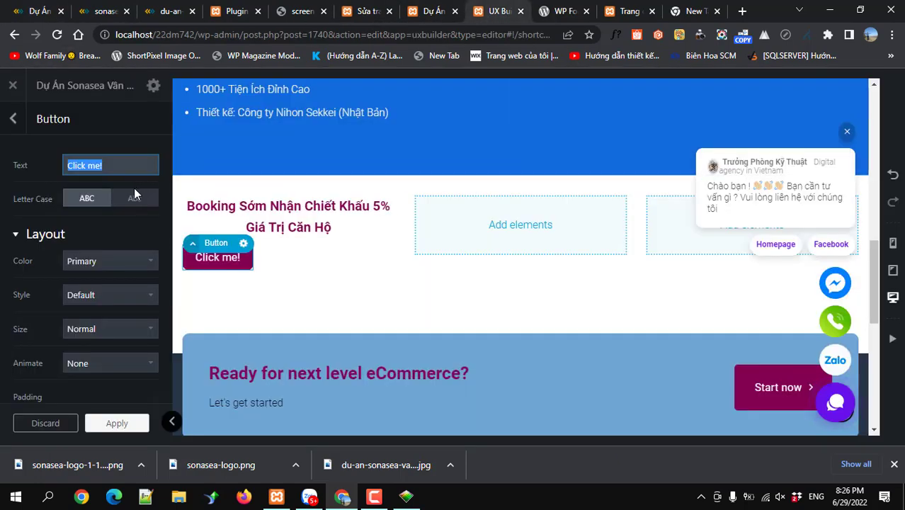
type("BOO")
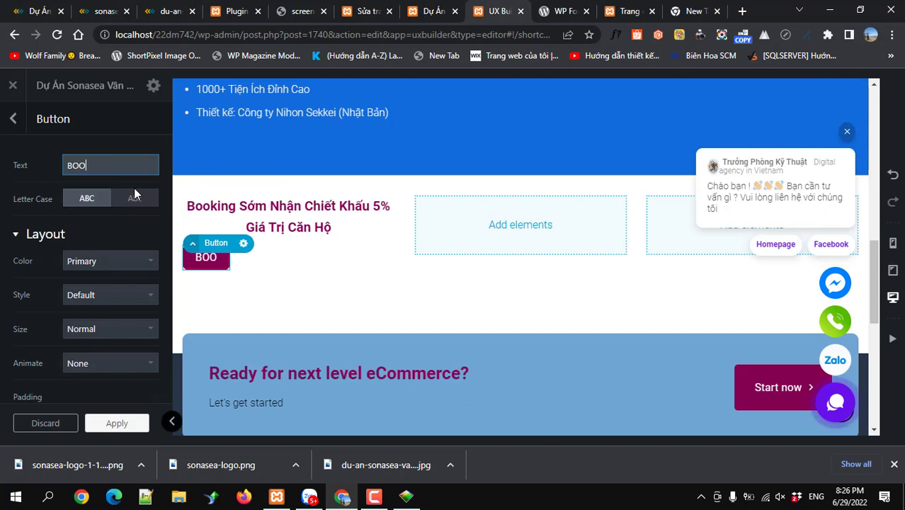
type("K NGAY")
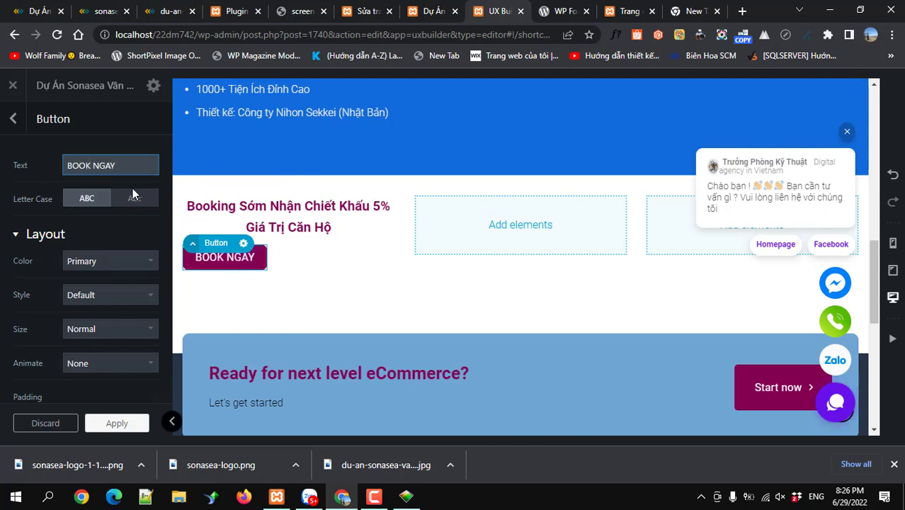
scroll(106, 294, "down", 1)
scroll(108, 298, "down", 3)
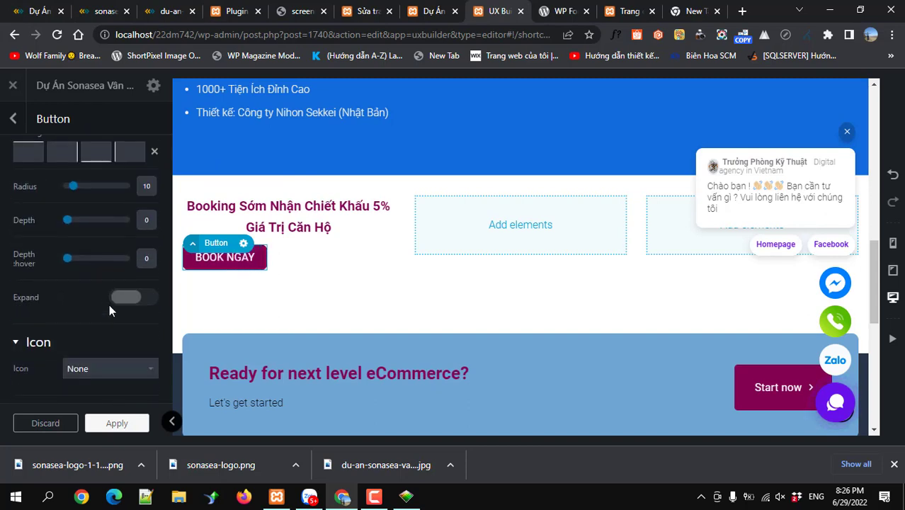
scroll(109, 304, "down", 4)
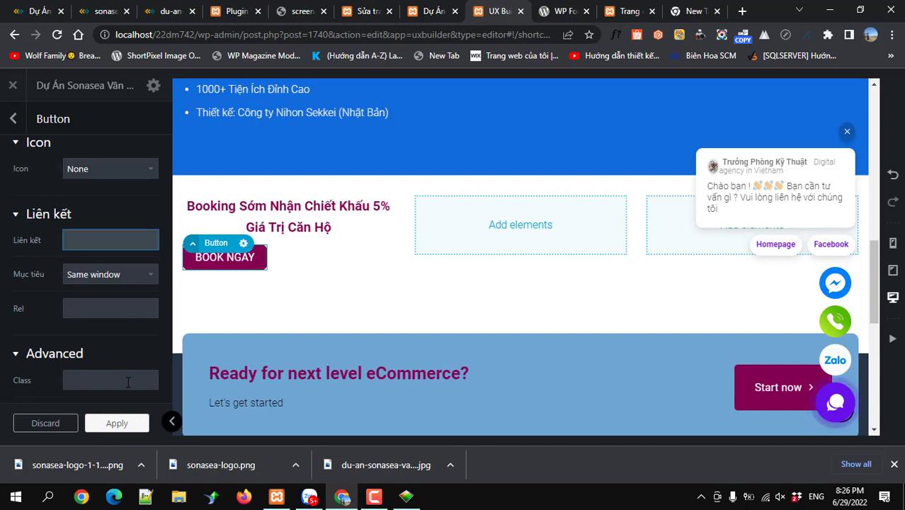
left_click(119, 424)
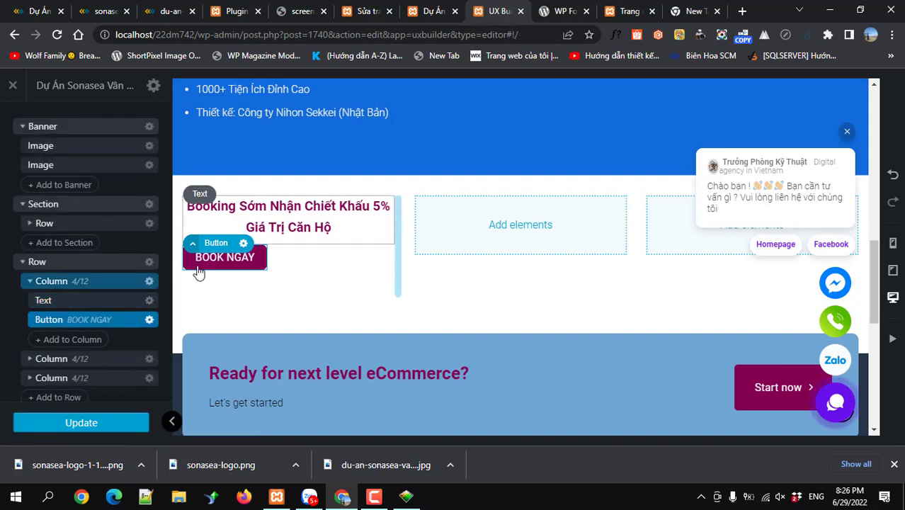
Step: Set the first column's text alignment to center
right_click(138, 283)
left_click(121, 318)
scroll(113, 304, "down", 2)
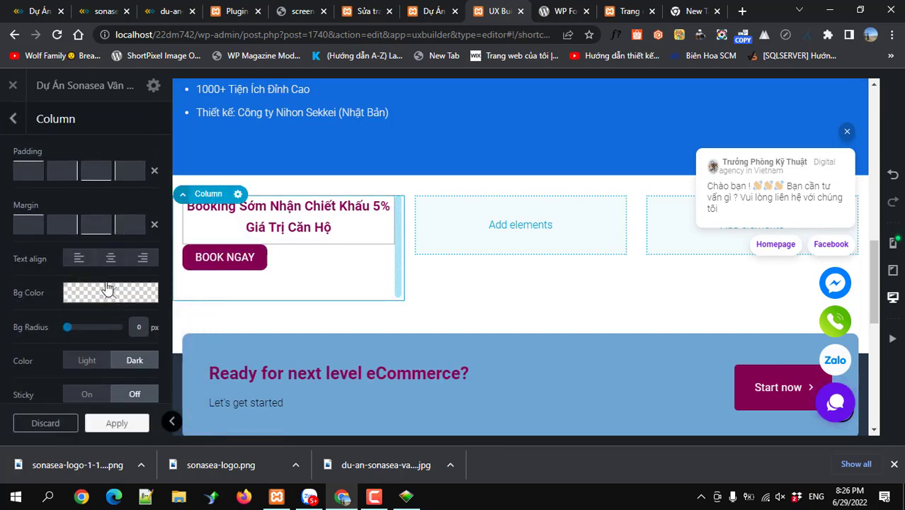
left_click(109, 260)
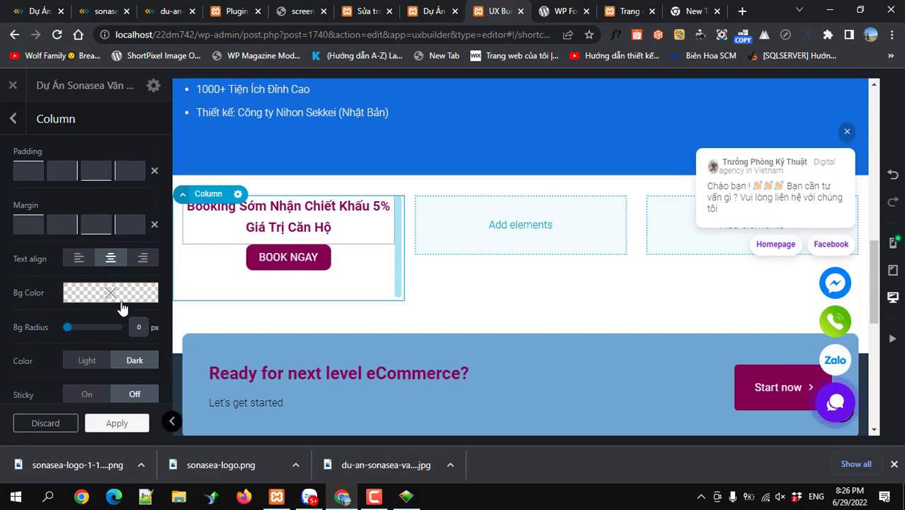
Step: Apply and save the column settings, then delete the two empty extra columns
left_click(113, 423)
left_click(63, 424)
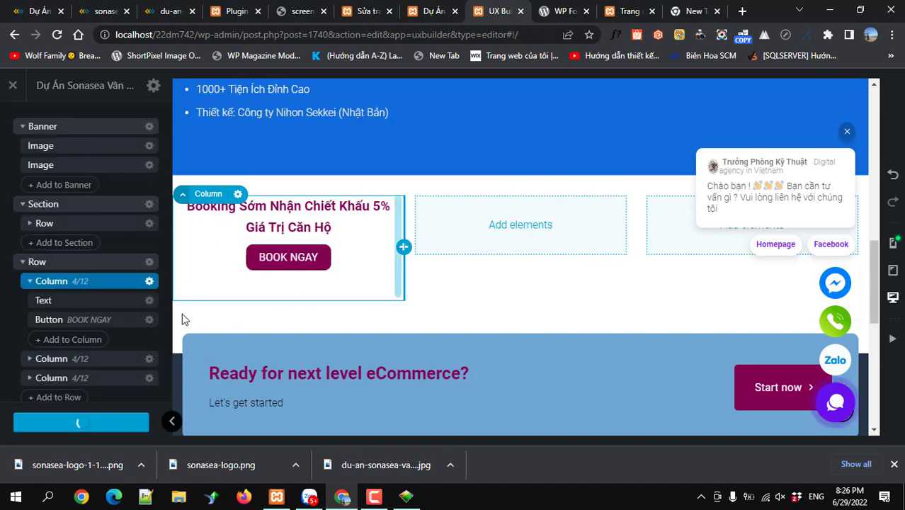
right_click(81, 359)
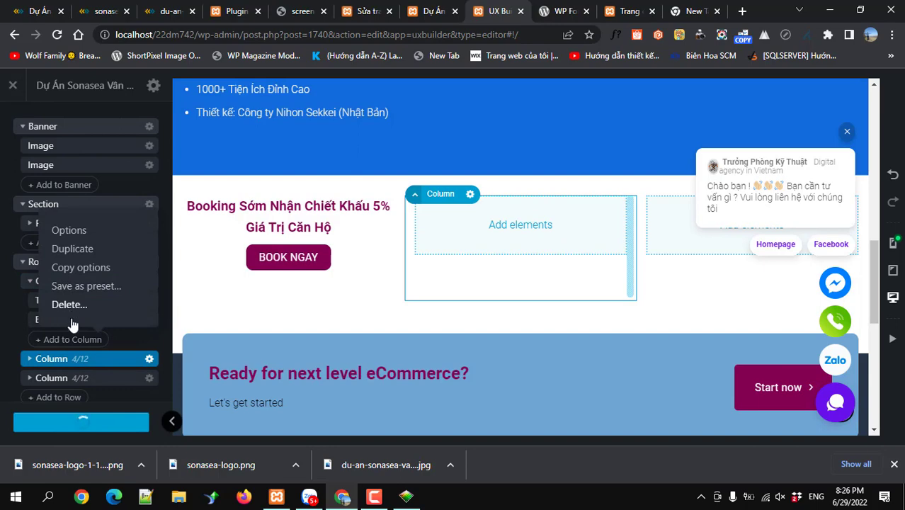
left_click(69, 306)
right_click(79, 357)
left_click(68, 303)
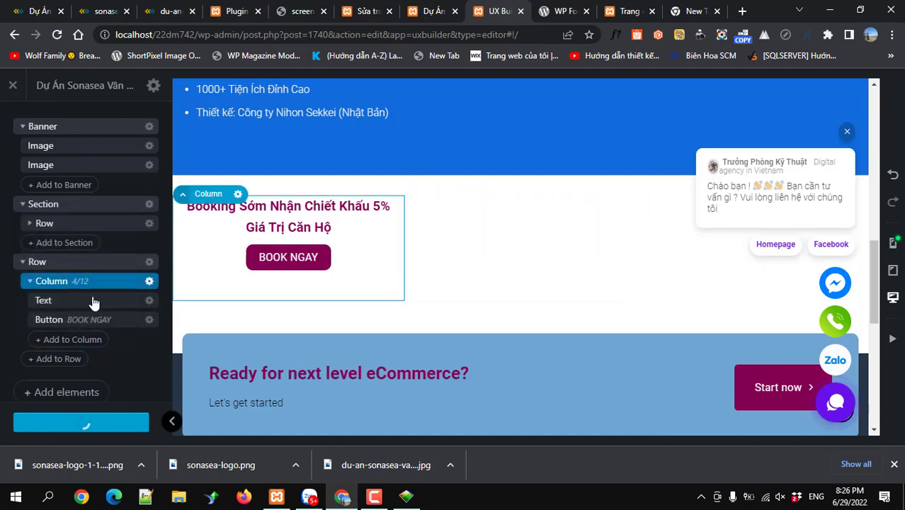
Step: Duplicate the first booking column twice to make three identical columns
right_click(82, 304)
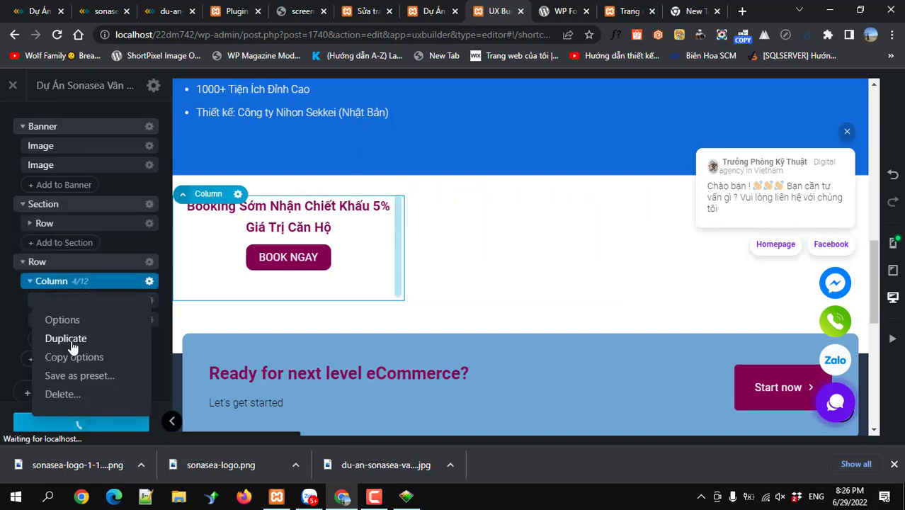
left_click(71, 341)
left_click(131, 425)
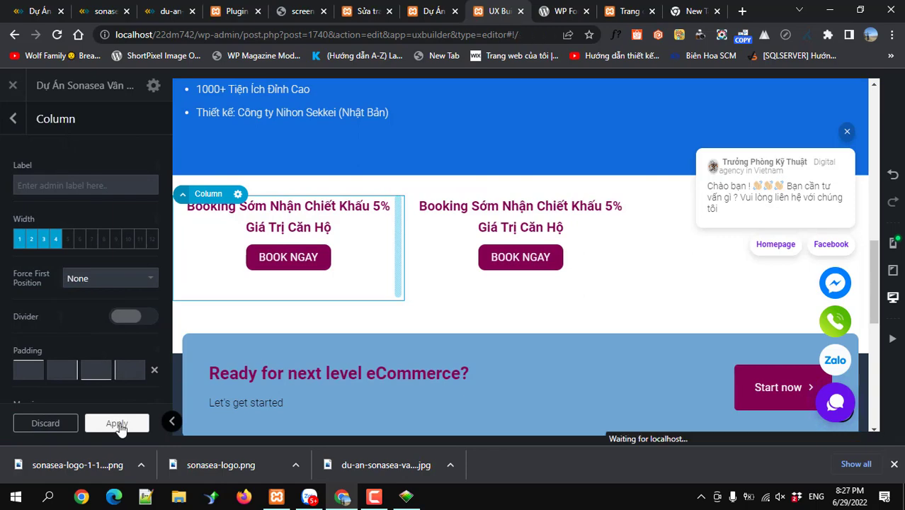
right_click(88, 284)
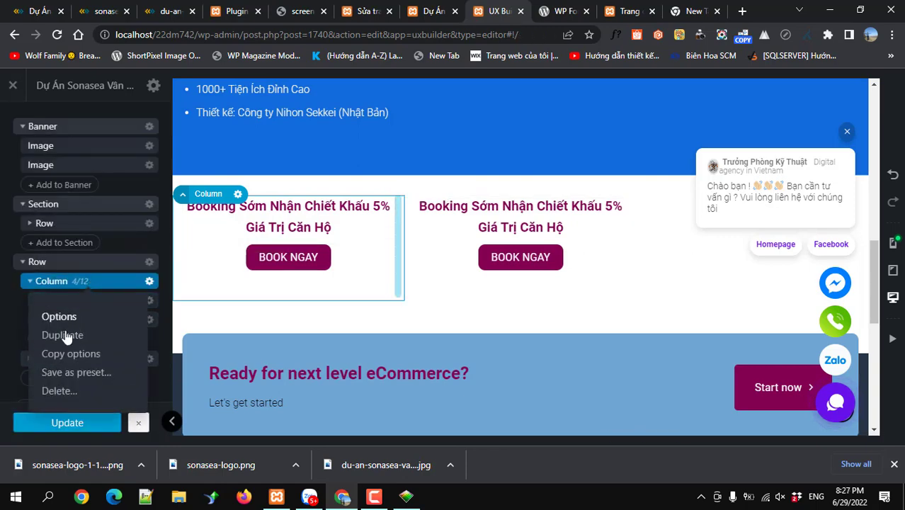
left_click(66, 337)
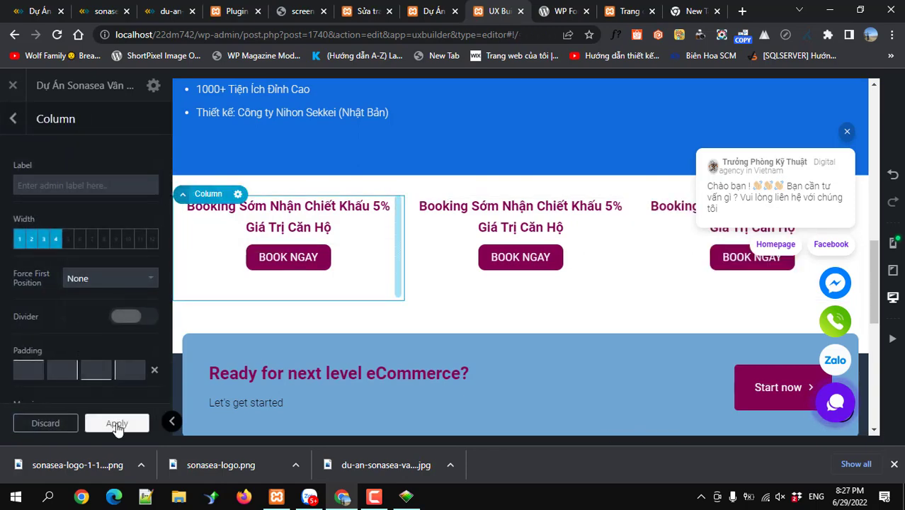
left_click(117, 425)
left_click(293, 266)
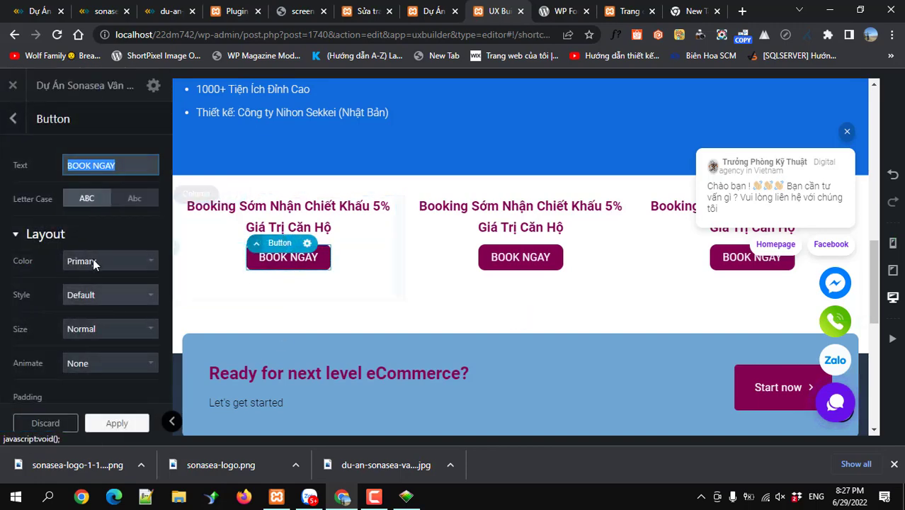
Step: Keep the first BOOK NGAY button Primary, give it a Bounce In Up animation, and save
left_click(101, 260)
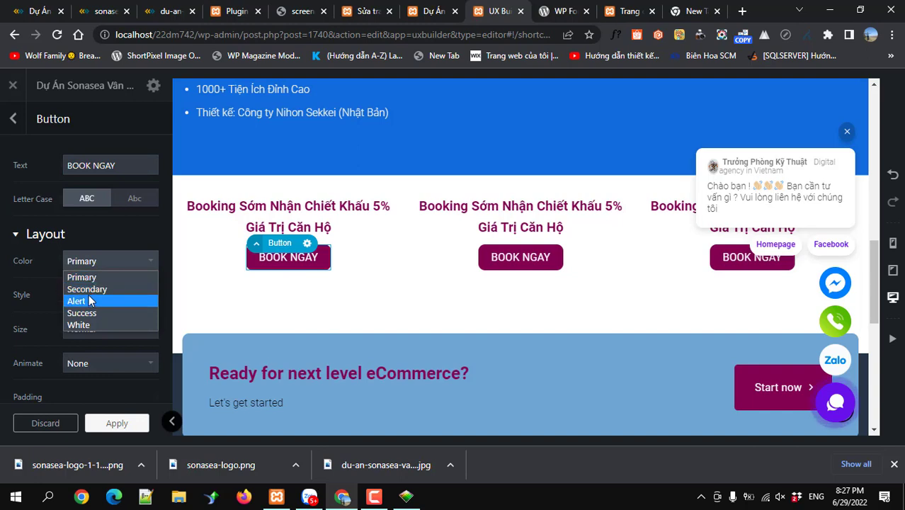
left_click(89, 291)
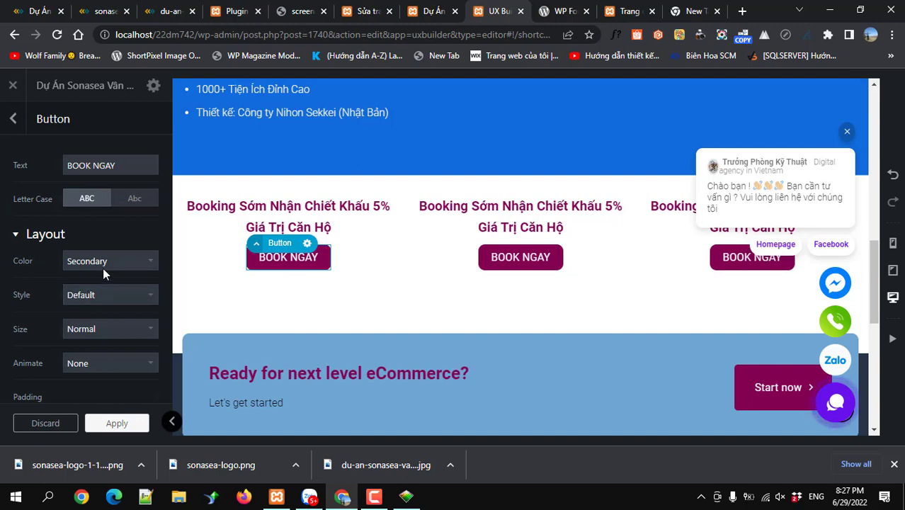
left_click(104, 262)
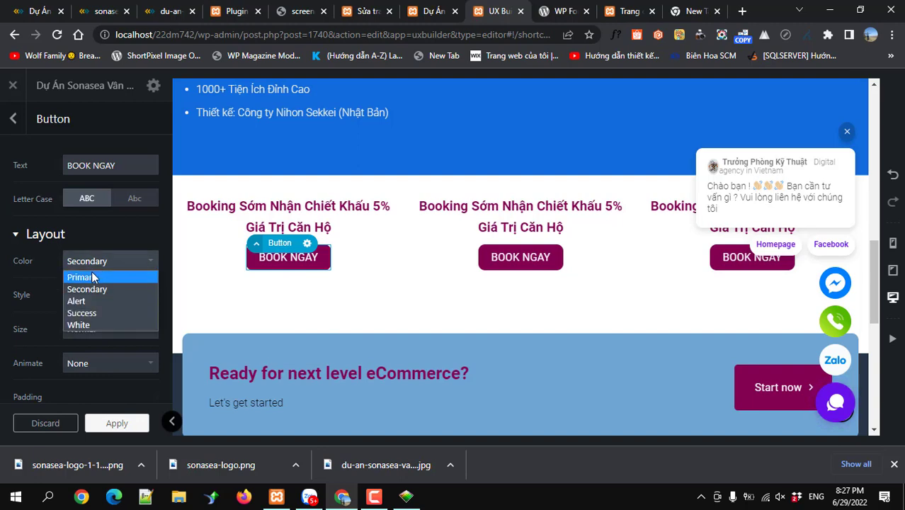
left_click(95, 277)
scroll(96, 328, "down", 1)
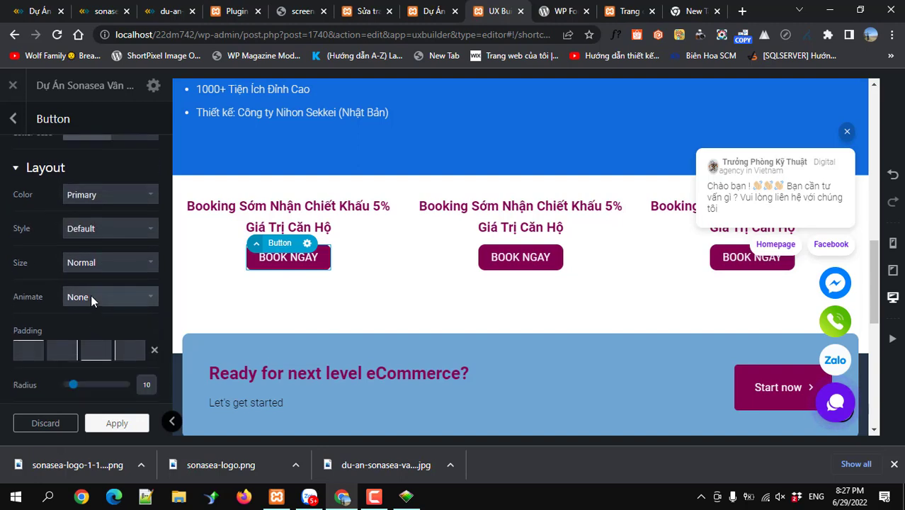
left_click(91, 295)
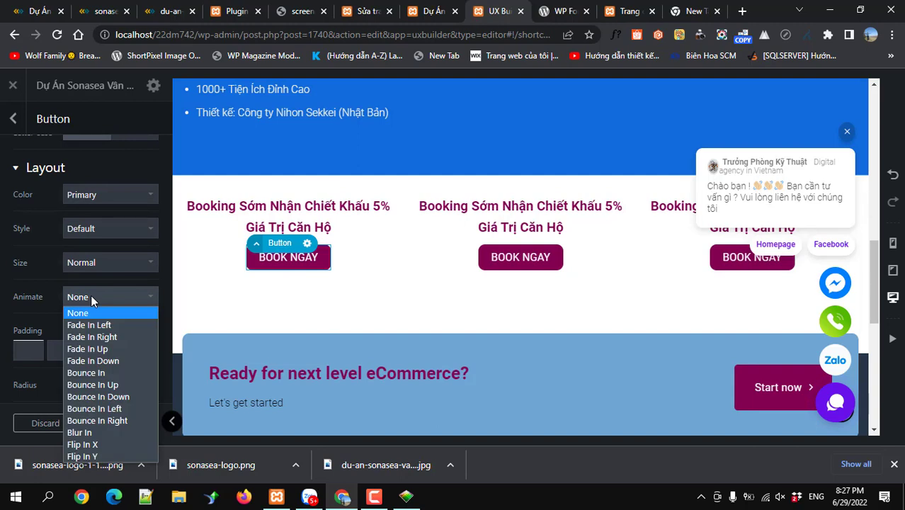
left_click(99, 384)
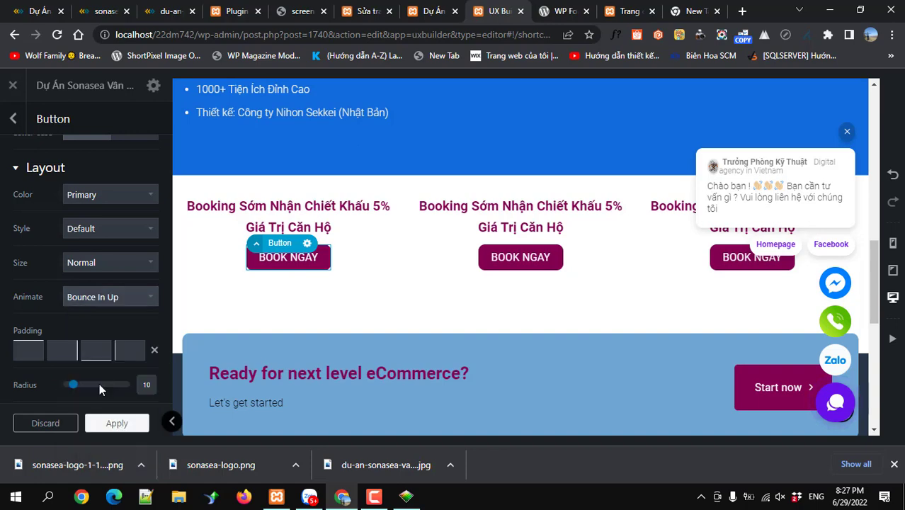
left_click(105, 425)
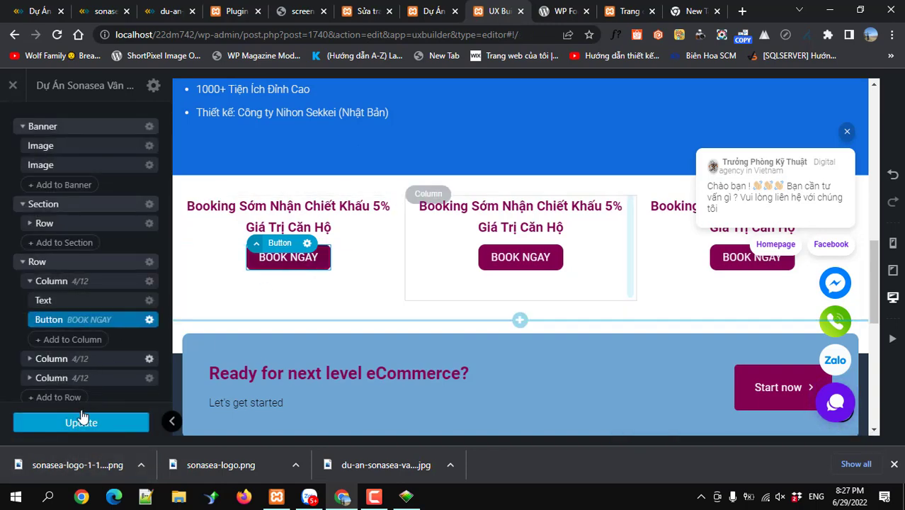
left_click(85, 423)
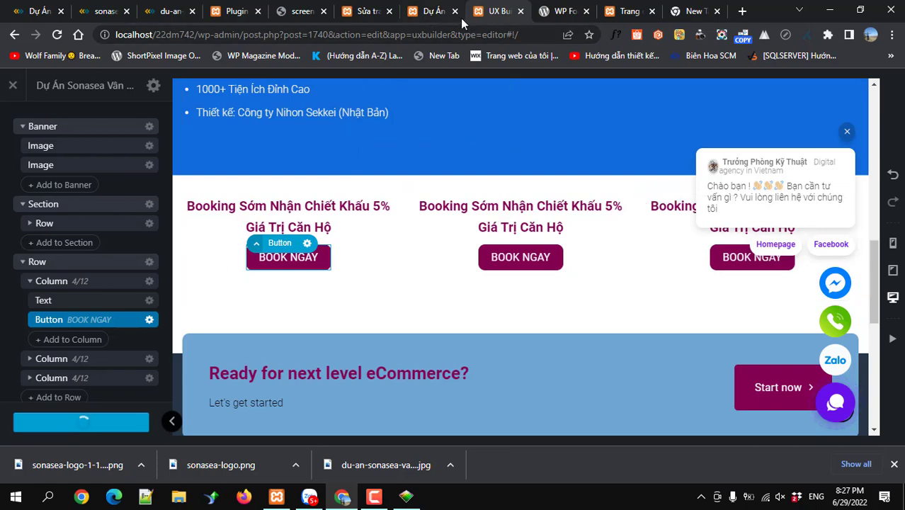
Step: Reload the live Sonasea page and check the three BOOK NGAY booking columns
left_click(624, 11)
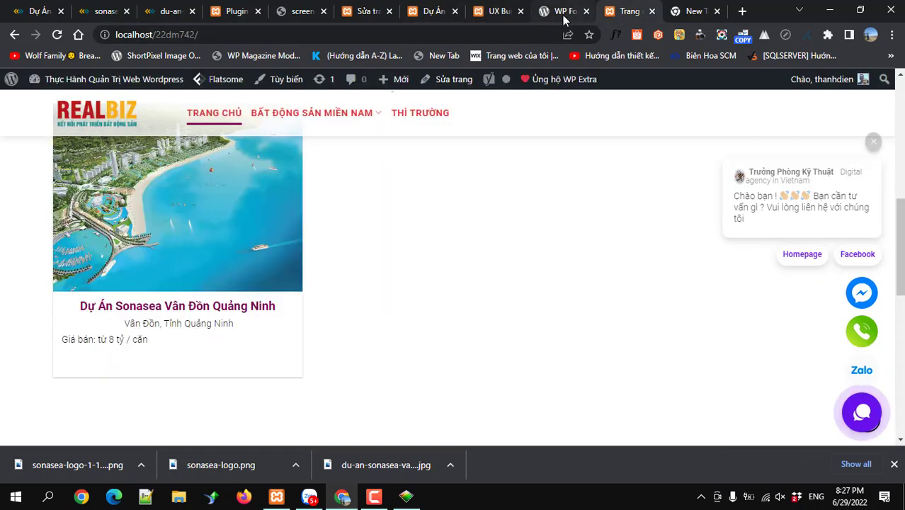
left_click(432, 11)
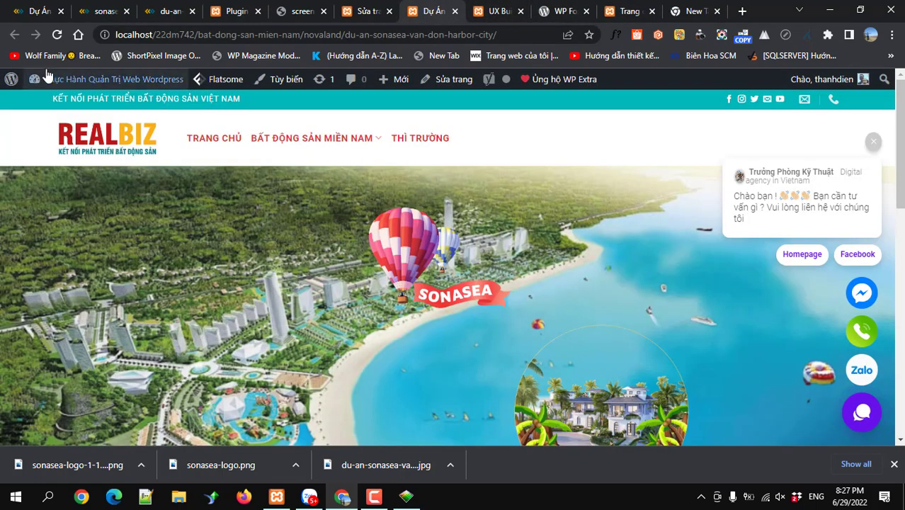
left_click(56, 34)
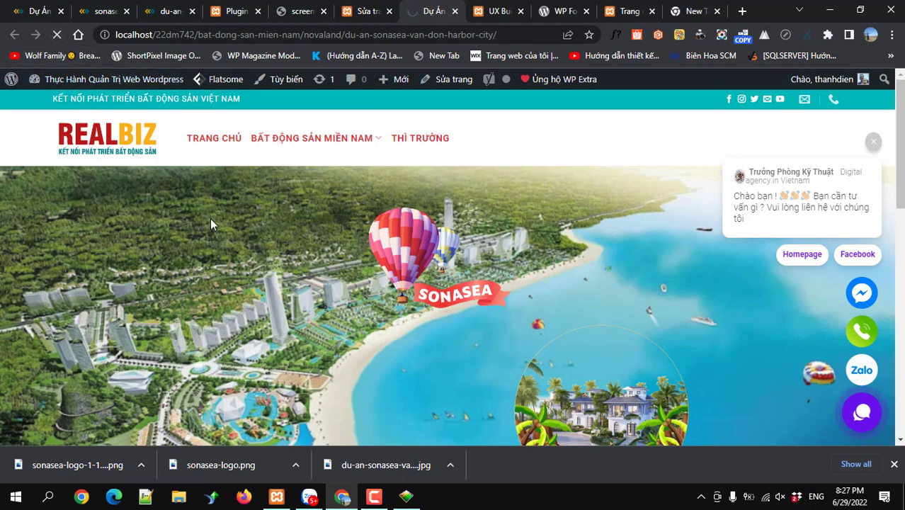
scroll(248, 233, "down", 10)
scroll(336, 254, "up", 9)
scroll(346, 298, "up", 1)
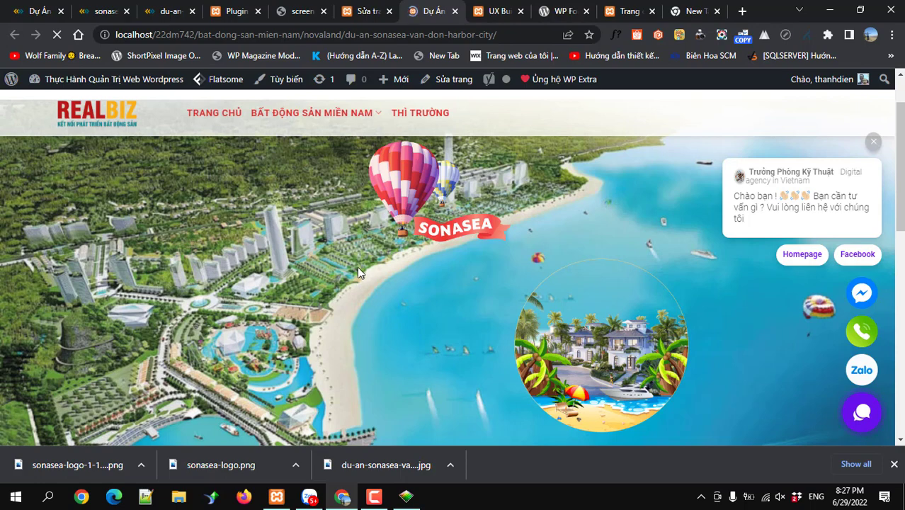
scroll(354, 268, "down", 8)
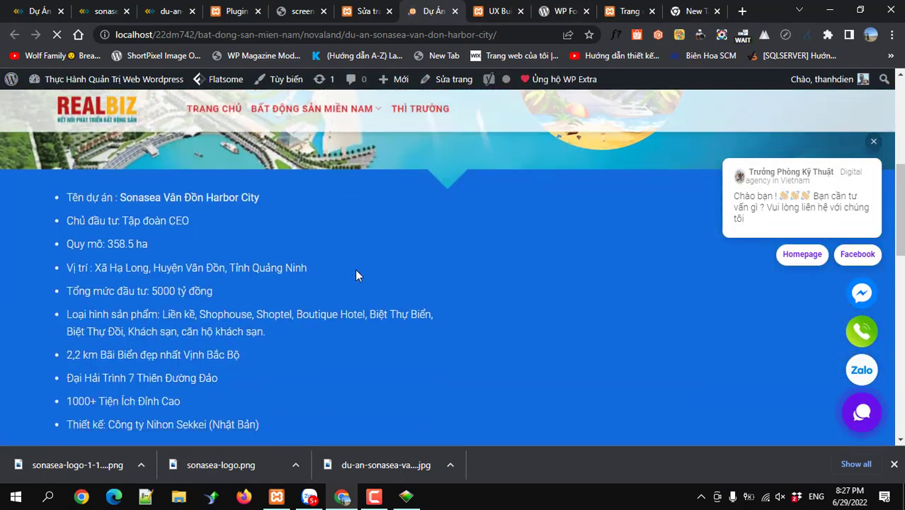
scroll(461, 300, "up", 3)
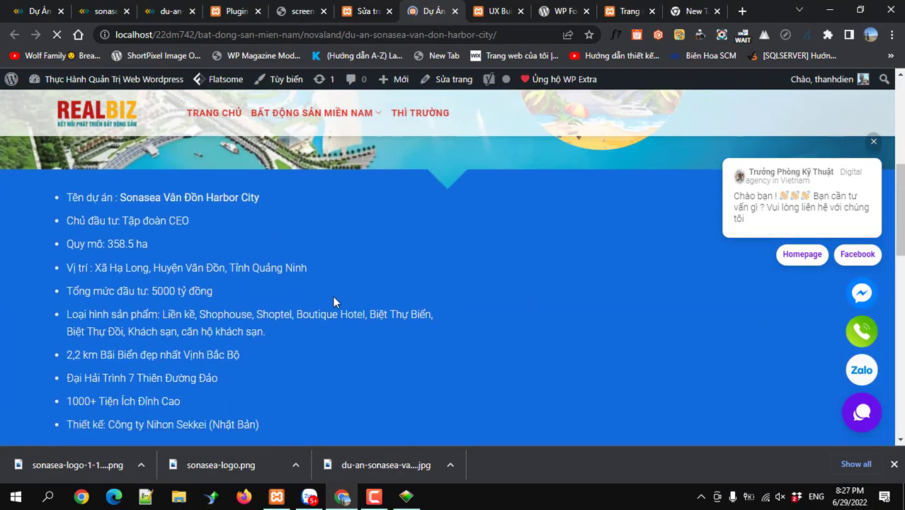
scroll(334, 299, "down", 5)
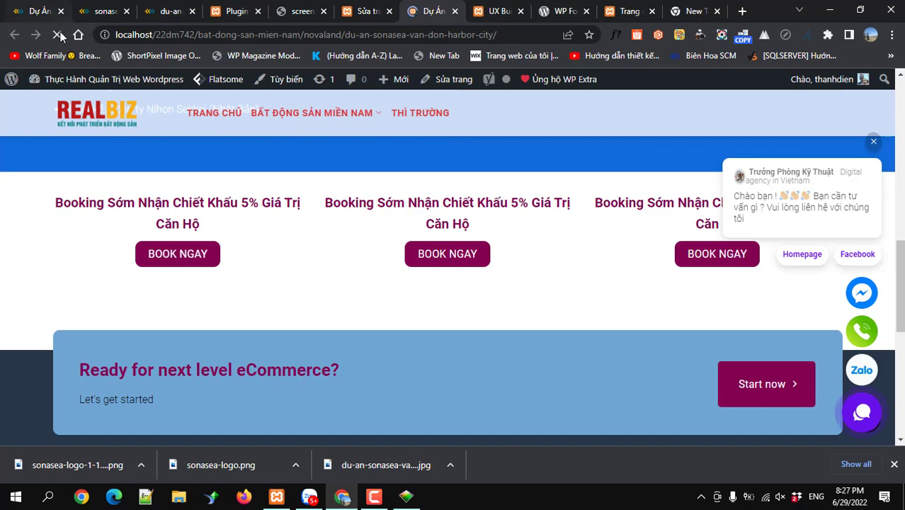
left_click(471, 14)
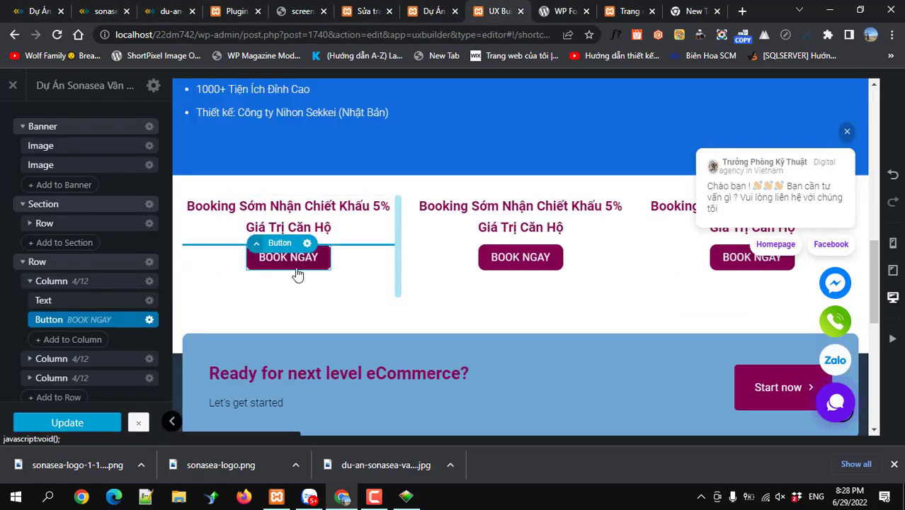
Step: Reconfirm Bounce In Up on the first BOOK NGAY button and apply it
left_click(297, 275)
scroll(67, 301, "down", 3)
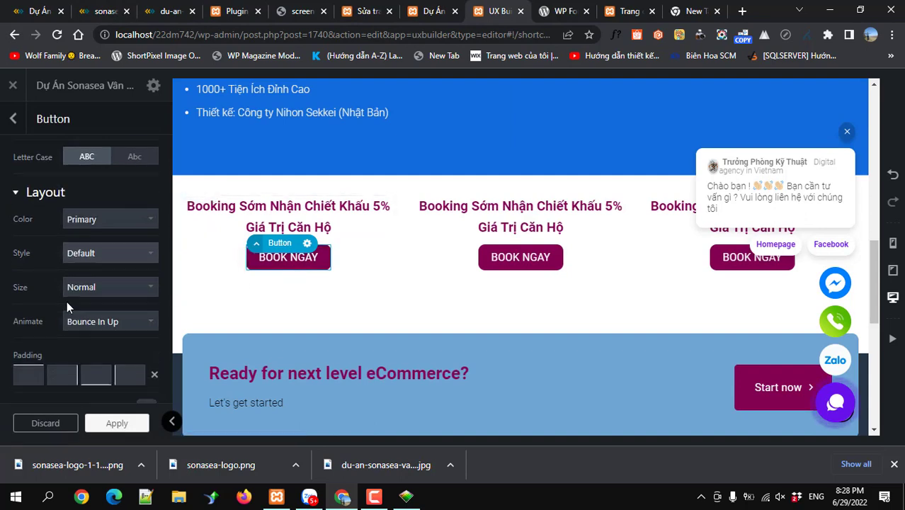
scroll(66, 299, "up", 2)
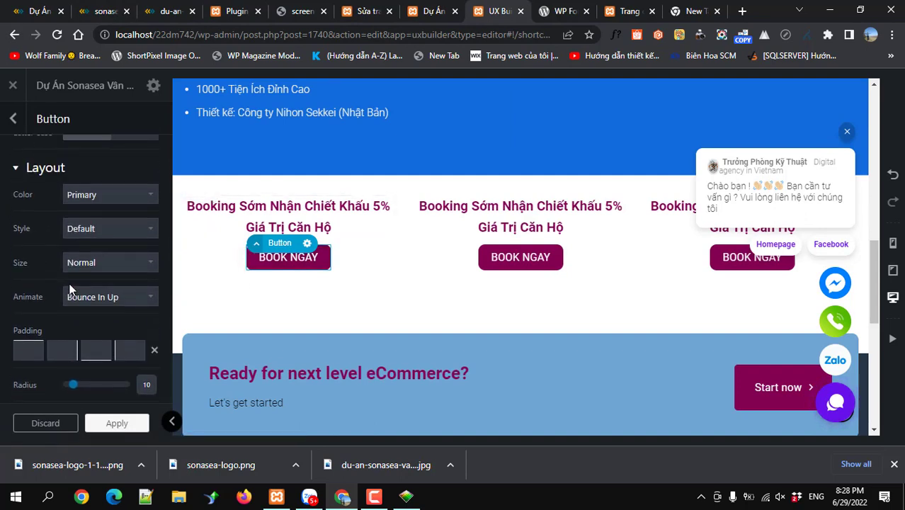
scroll(69, 289, "down", 4)
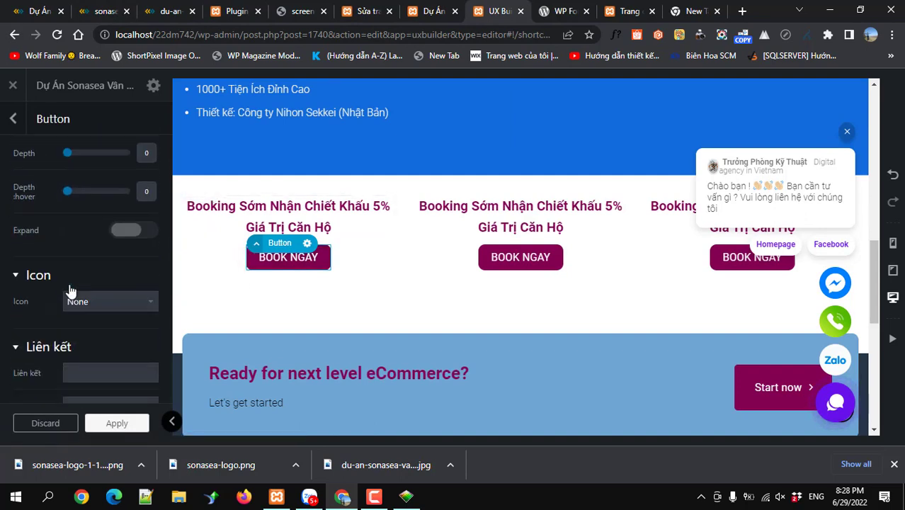
scroll(69, 283, "down", 3)
scroll(71, 285, "up", 6)
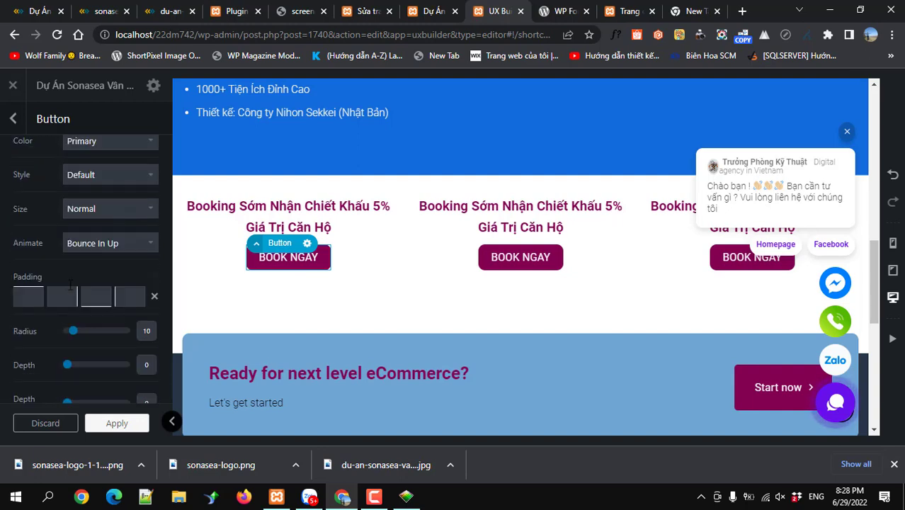
left_click(92, 242)
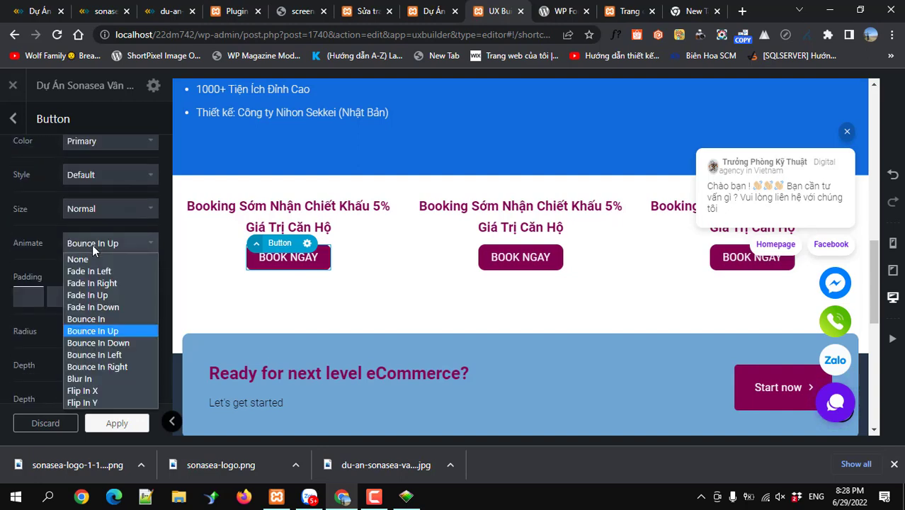
left_click(95, 330)
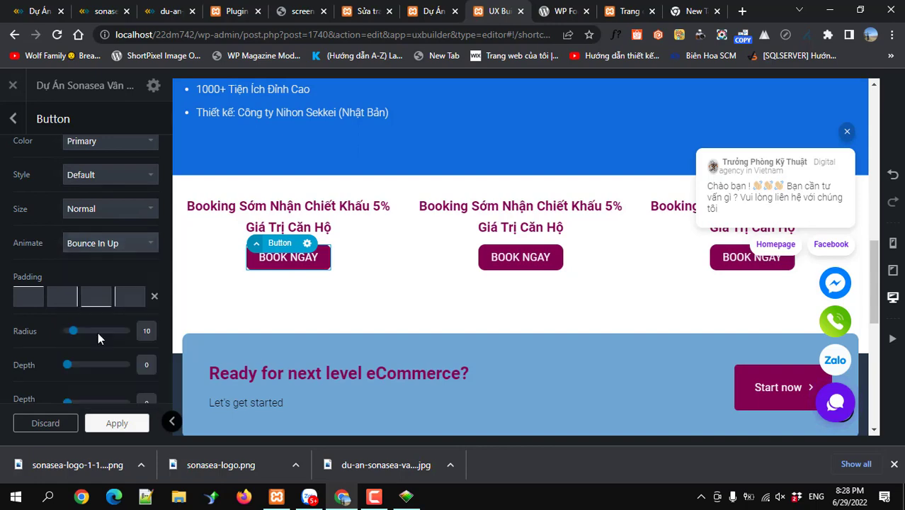
left_click(102, 424)
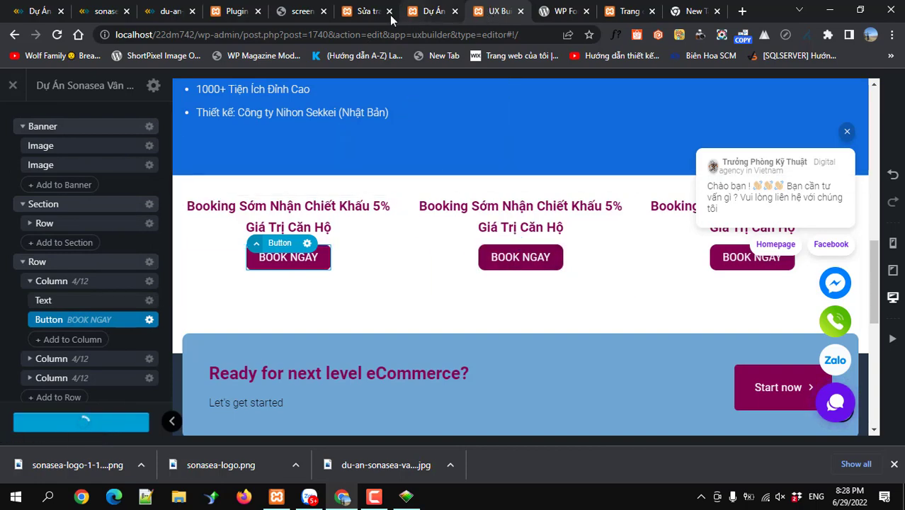
left_click(428, 15)
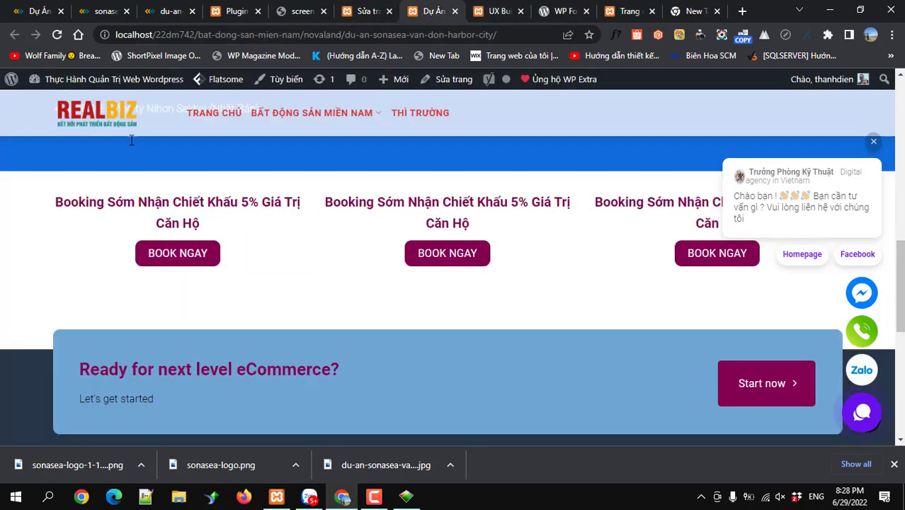
Step: Reload the live Sonasea page twice to watch the button animation
left_click(57, 35)
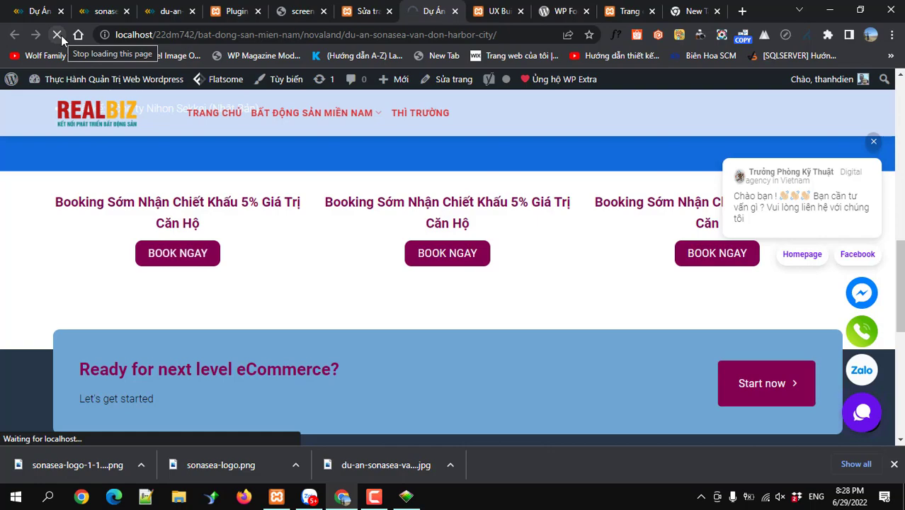
key("F5")
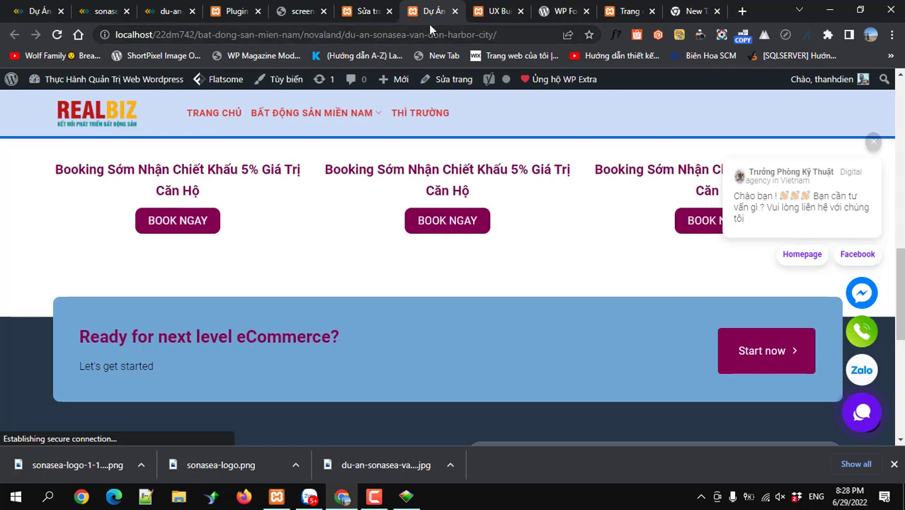
Step: Copy the first BOOK NGAY button's options onto the other two buttons and save
left_click(496, 11)
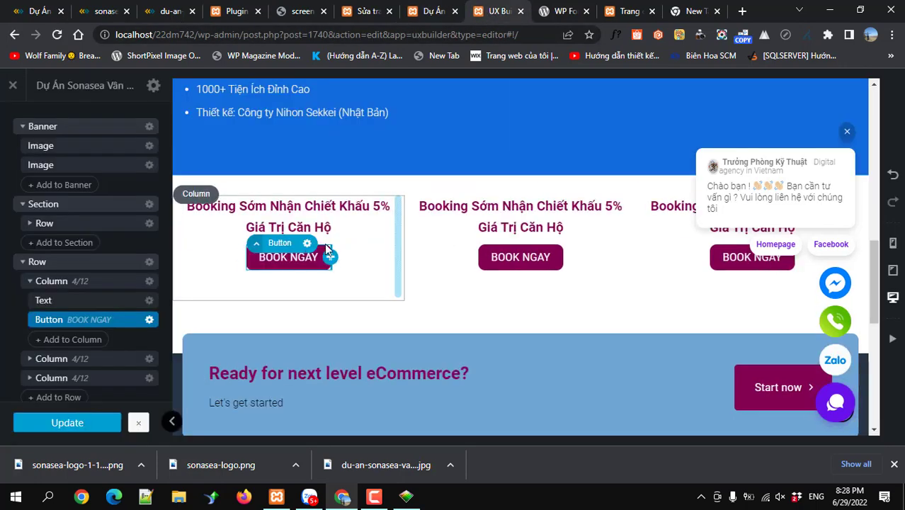
right_click(249, 259)
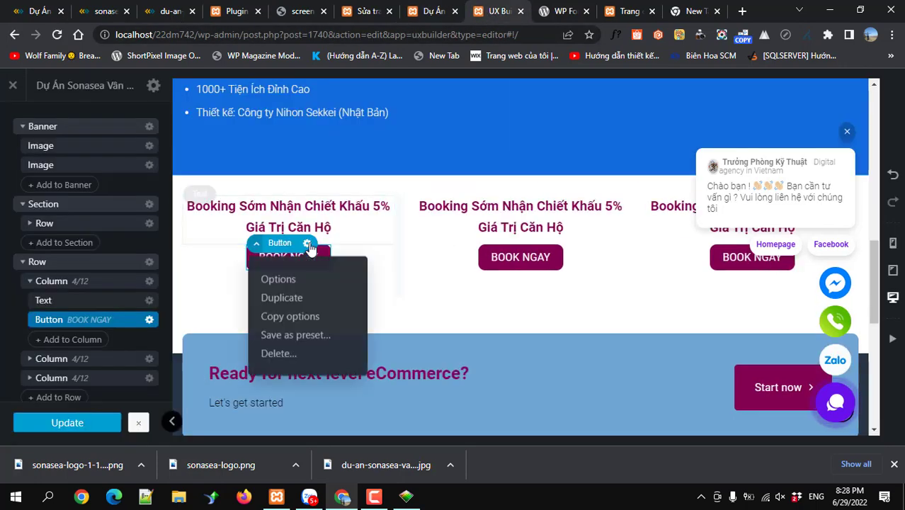
left_click(289, 318)
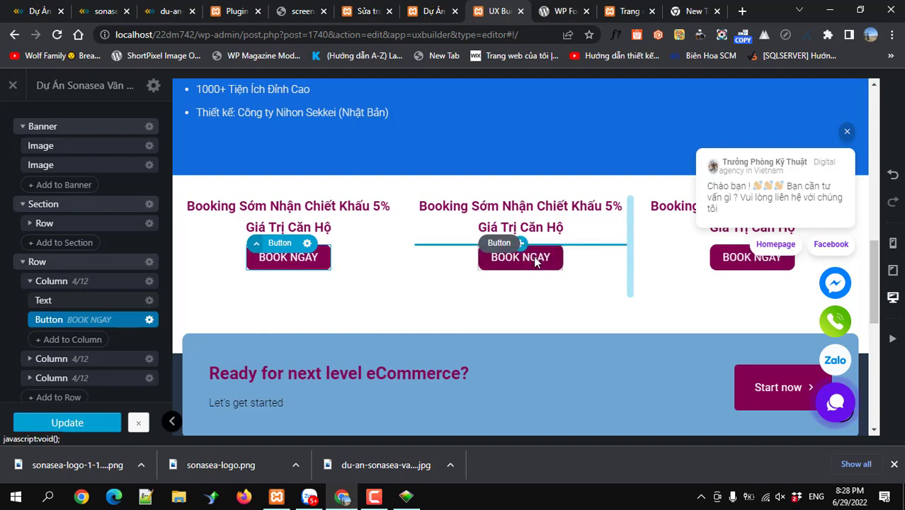
left_click(536, 262)
right_click(536, 260)
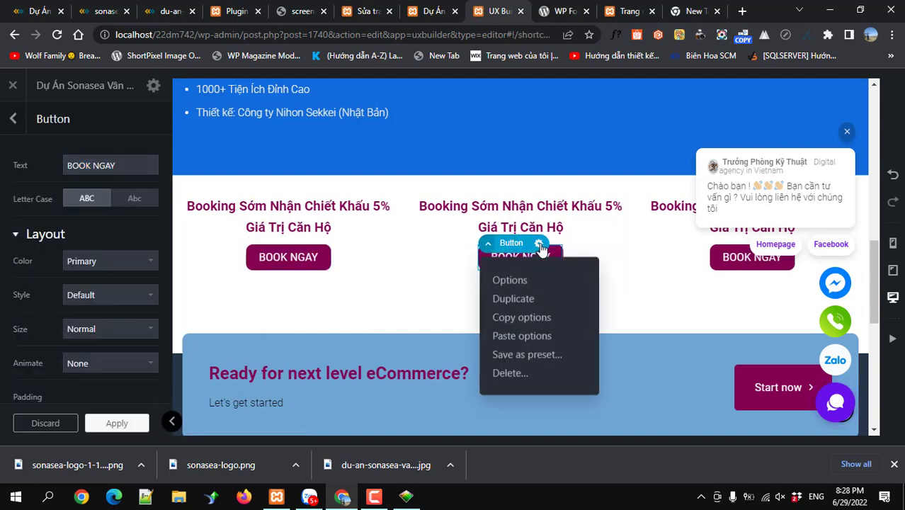
left_click(535, 335)
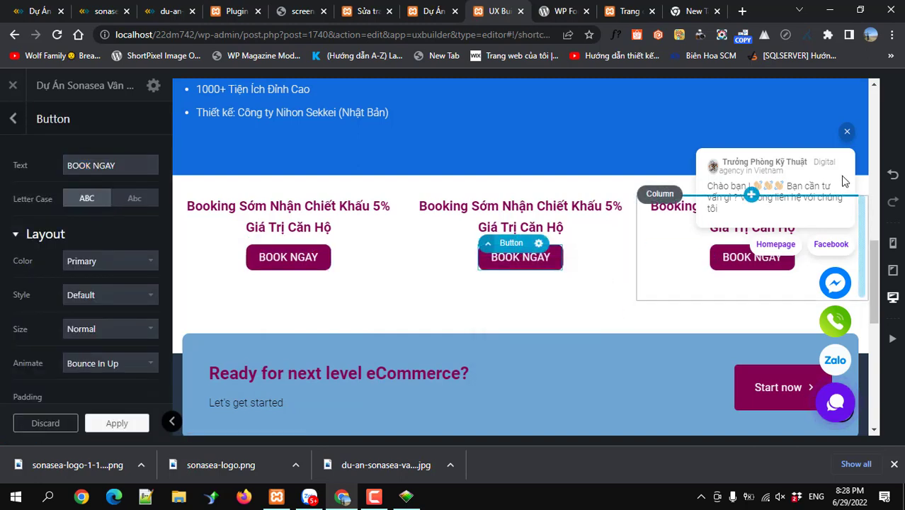
left_click(847, 133)
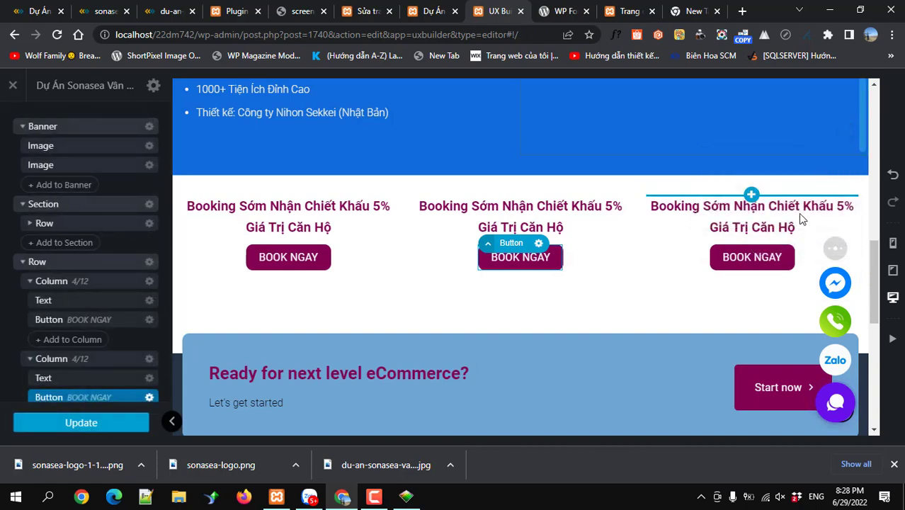
right_click(759, 260)
left_click(742, 352)
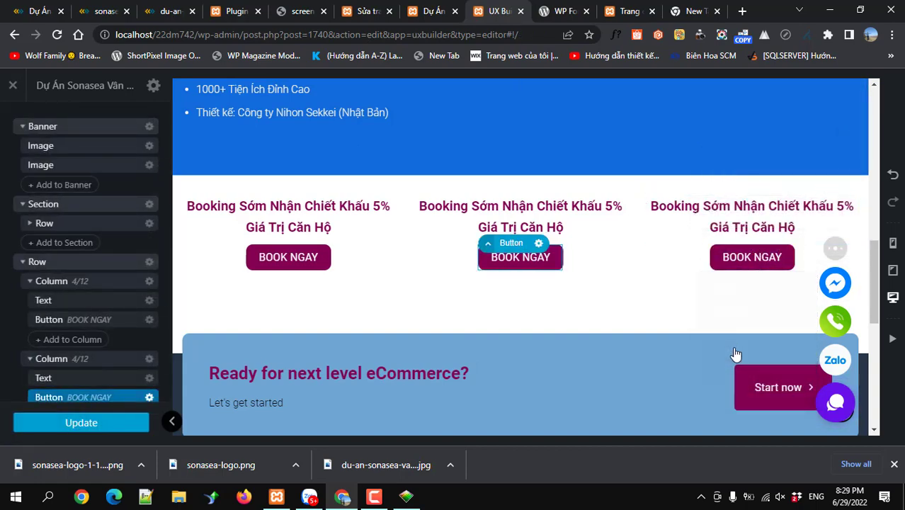
left_click(83, 418)
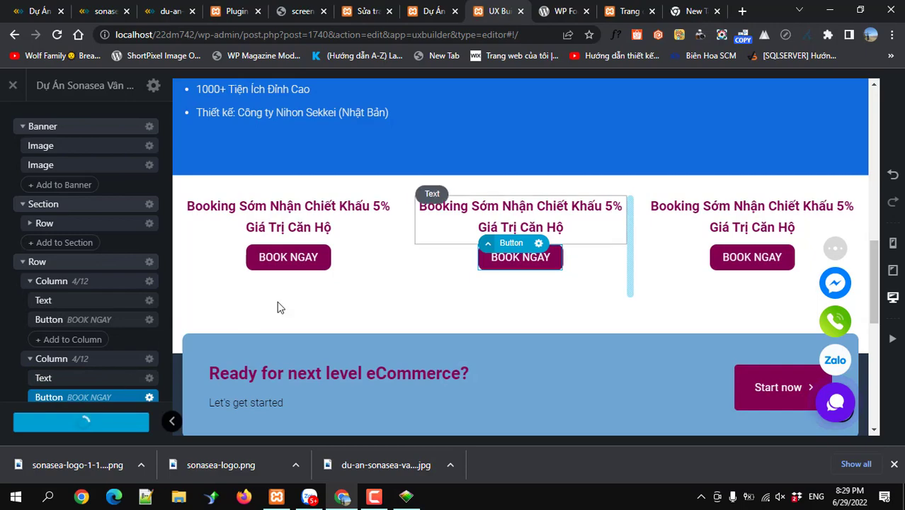
left_click(40, 12)
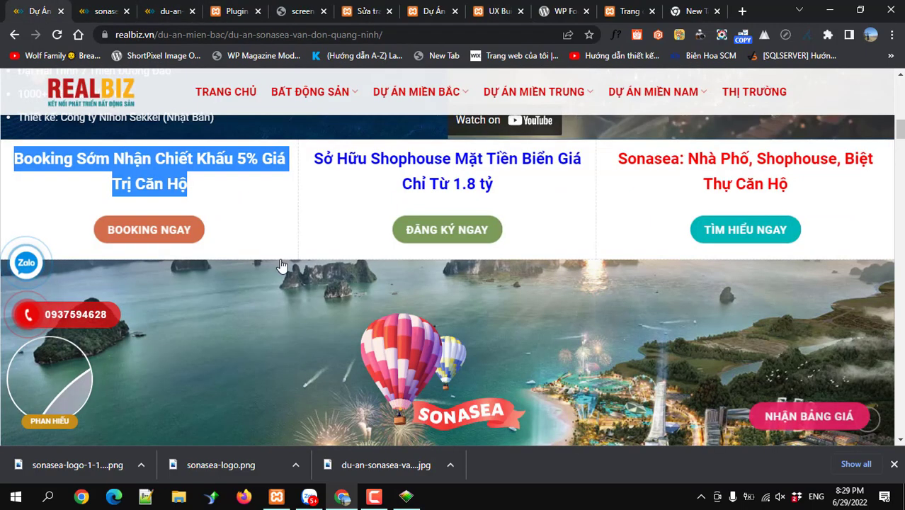
scroll(536, 311, "down", 2)
scroll(536, 312, "down", 1)
scroll(359, 244, "up", 1)
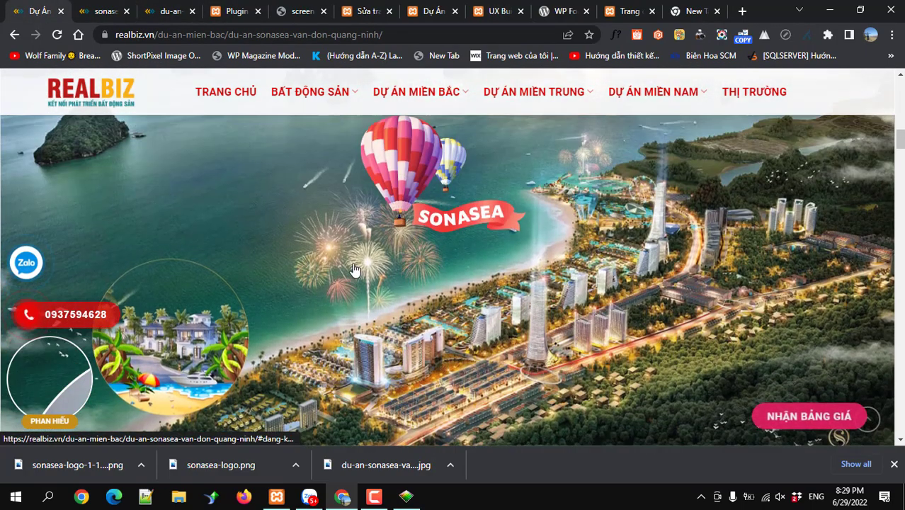
scroll(359, 244, "down", 6)
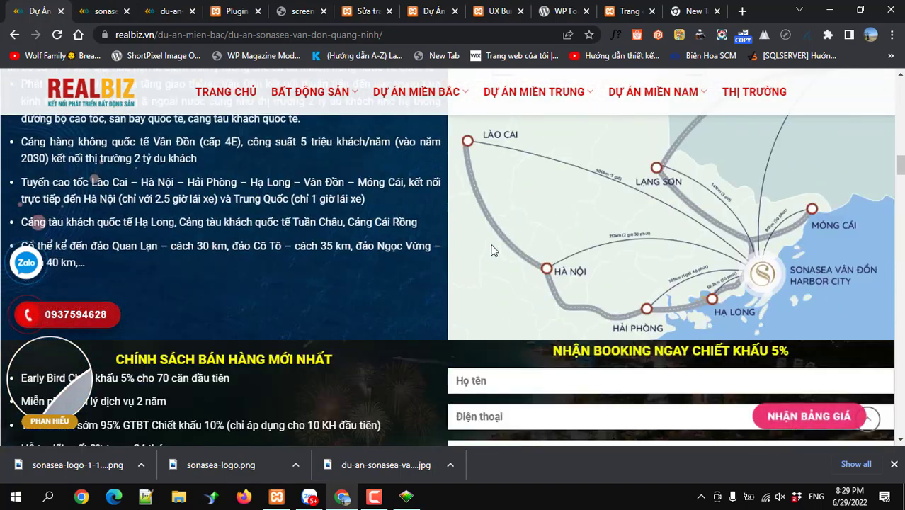
scroll(563, 202, "up", 1)
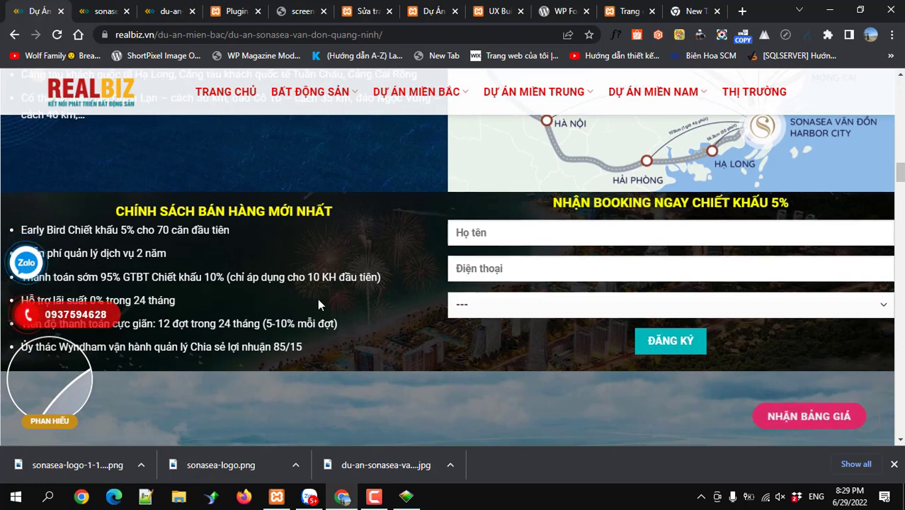
scroll(316, 296, "down", 3)
scroll(517, 246, "up", 2)
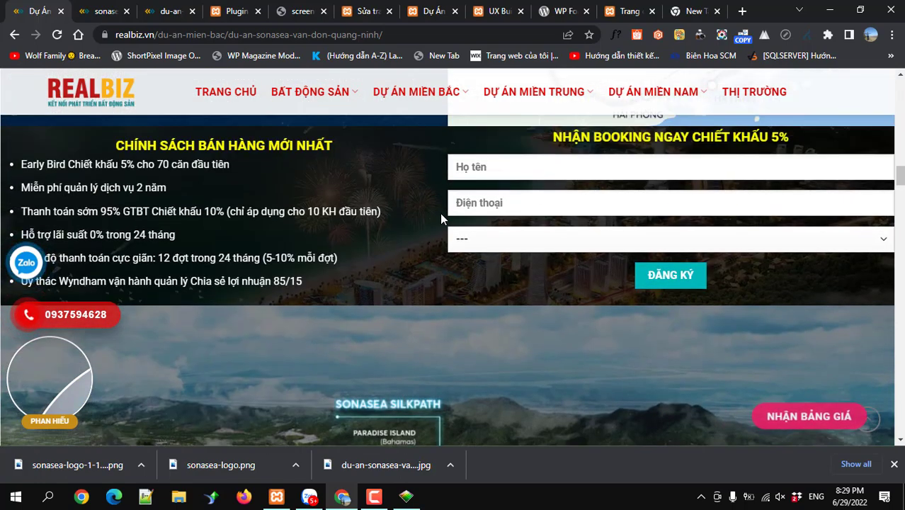
scroll(239, 163, "up", 2)
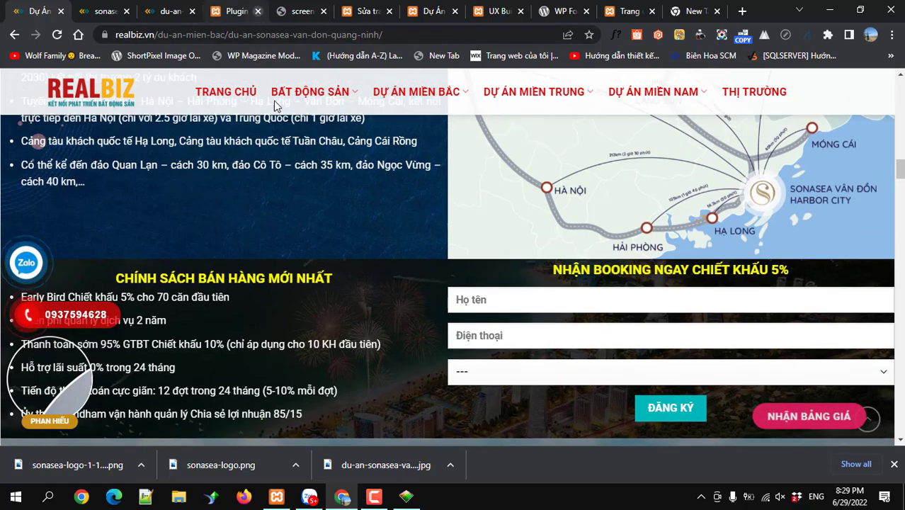
left_click(496, 11)
scroll(144, 306, "down", 2)
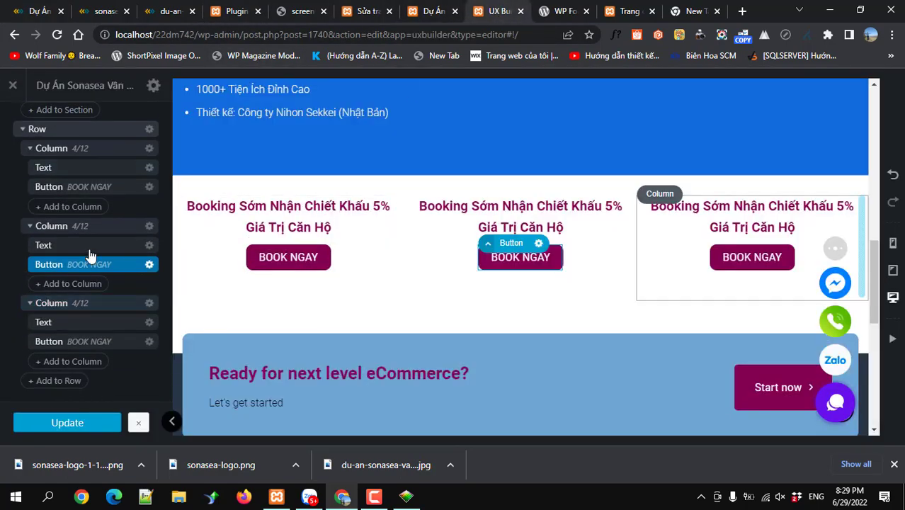
Step: Insert a new Row with the 2 Columns preset below the three booking columns
left_click(23, 129)
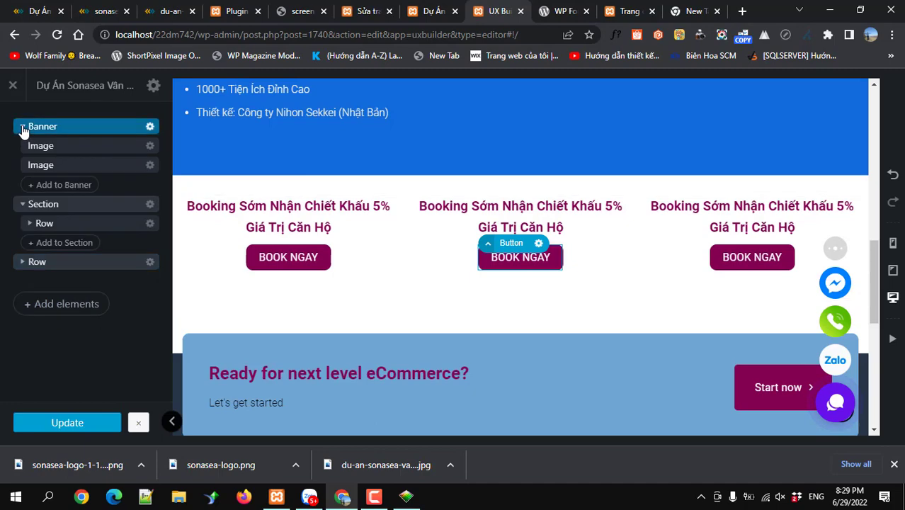
left_click(57, 297)
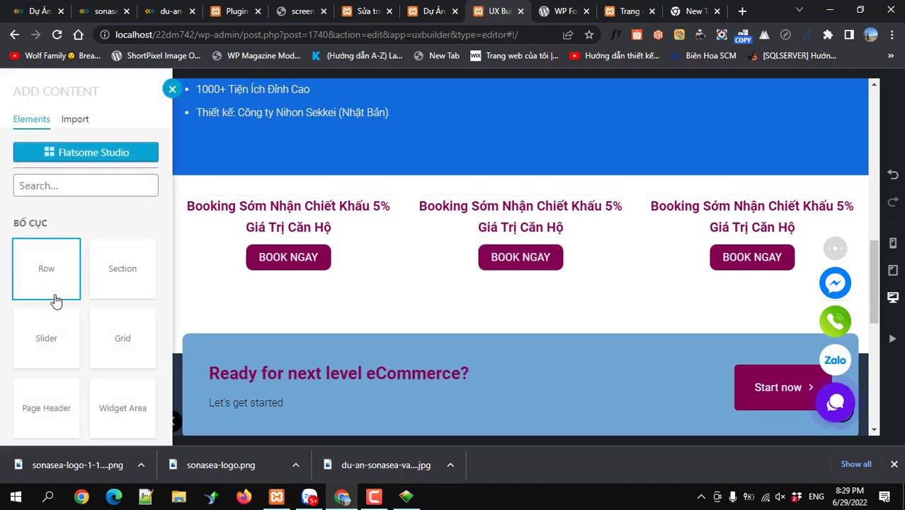
left_click(48, 278)
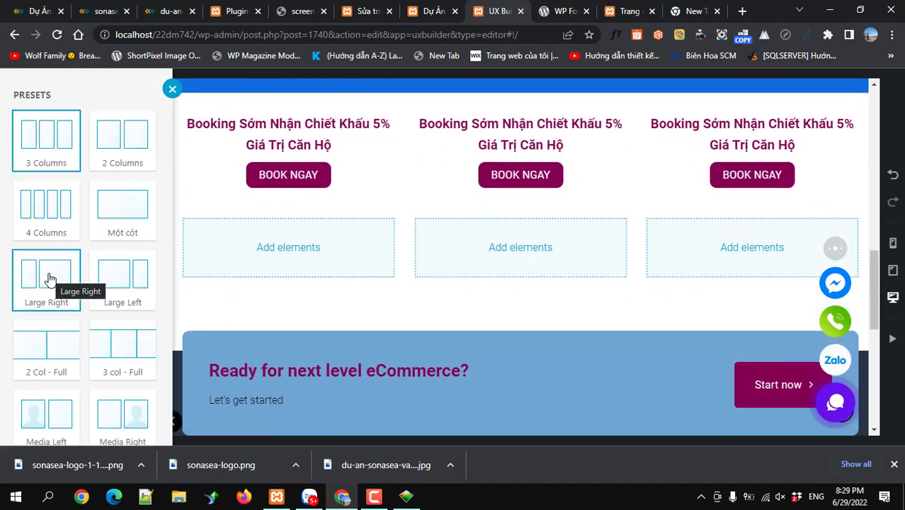
left_click(113, 155)
scroll(109, 412, "down", 3)
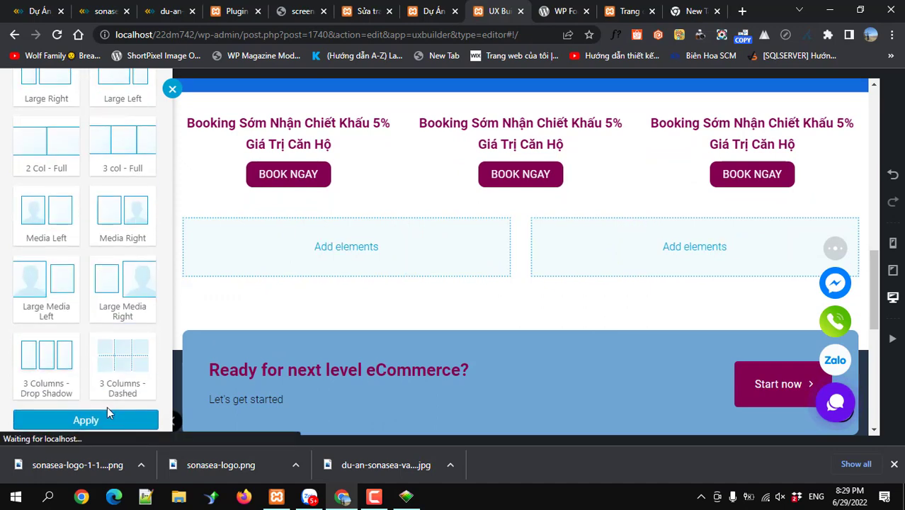
left_click(106, 416)
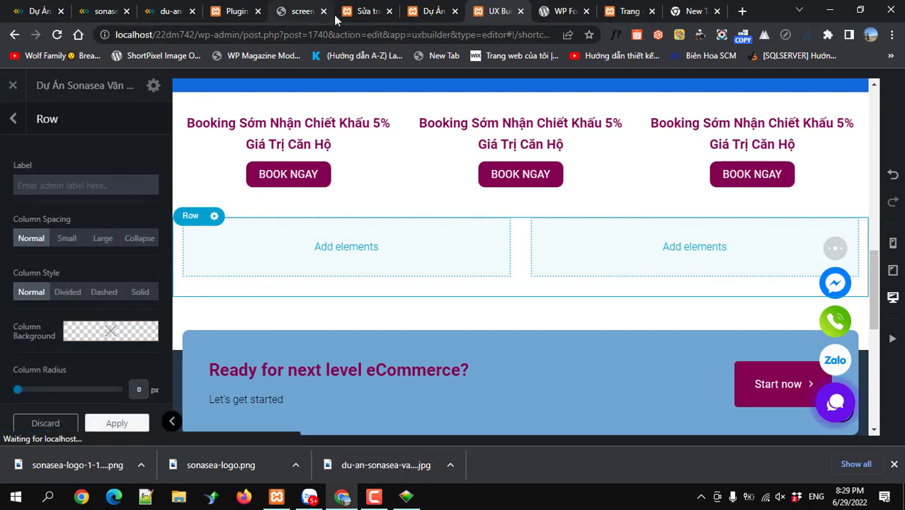
Step: Copy the sales-policy heading and list from the reference Sonasea page on realbiz.vn
left_click(41, 11)
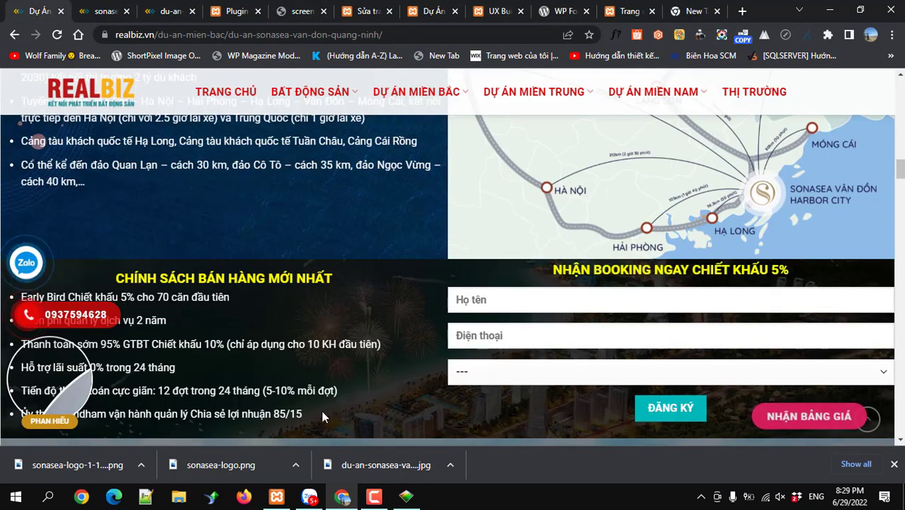
left_click_drag(201, 324, 116, 280)
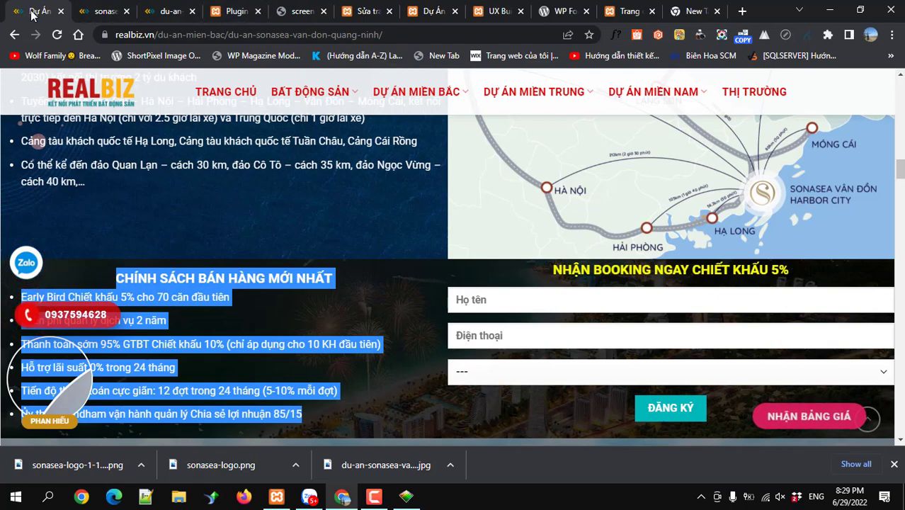
left_click(496, 12)
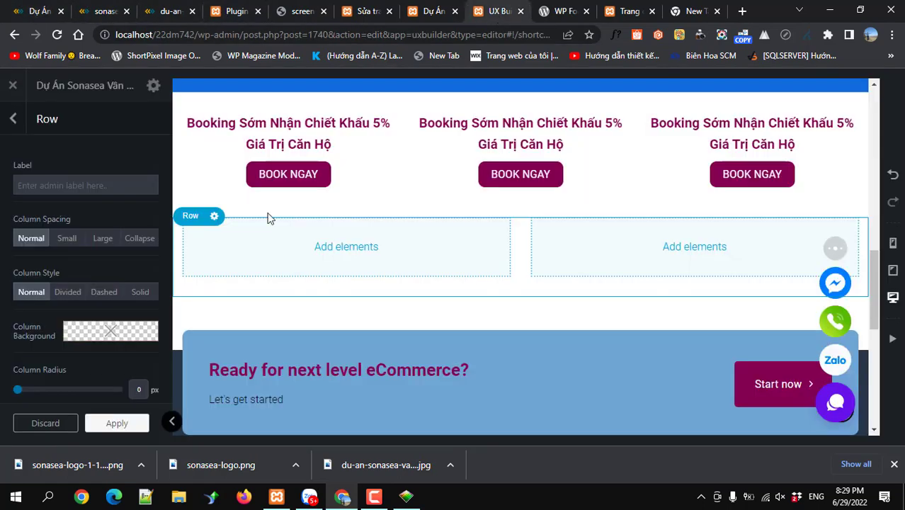
Step: Add a Text block to the left column, replacing its placeholder with the pasted CHÍNH SÁCH BÁN HÀNG MỚI NHẤT list
left_click(346, 247)
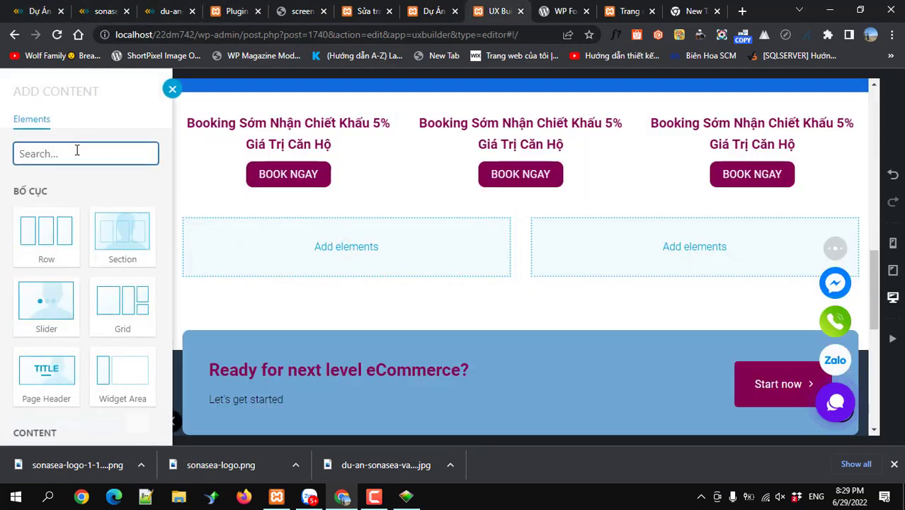
type("TEXT")
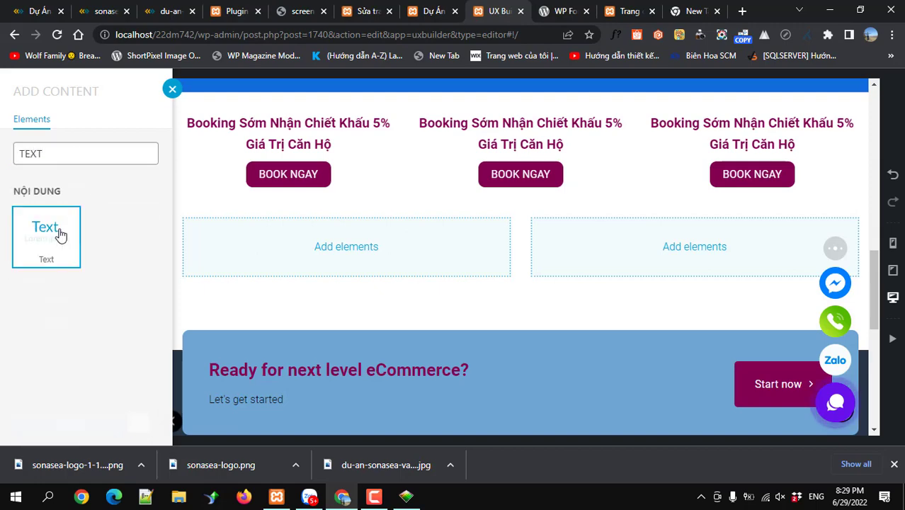
left_click(60, 235)
scroll(97, 397, "down", 1)
left_click(92, 416)
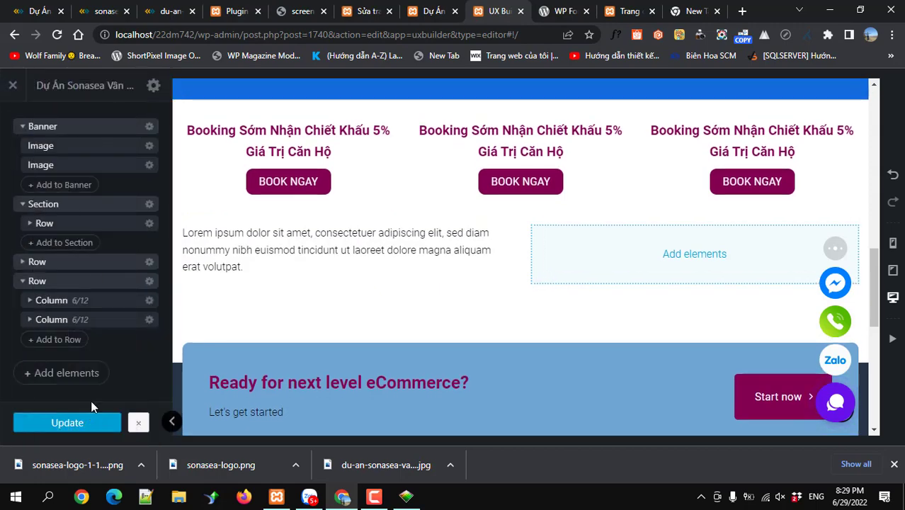
left_click(57, 166)
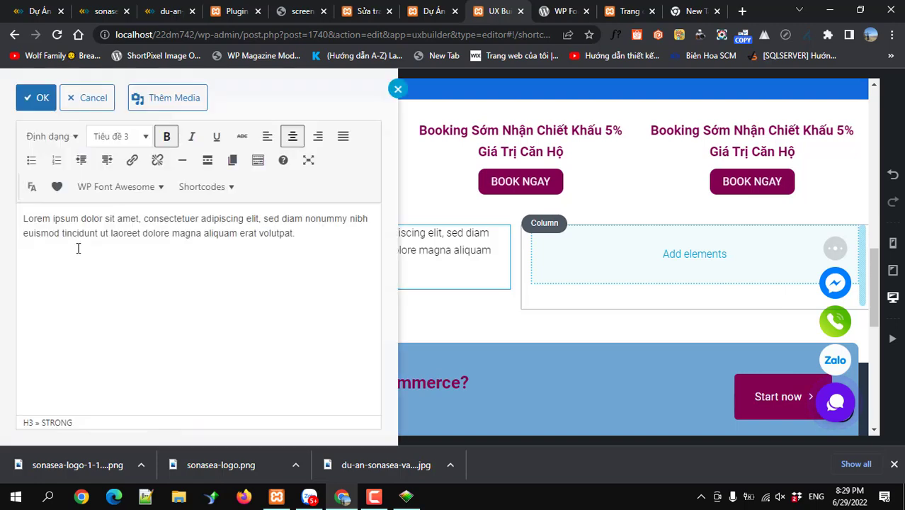
key("ctrl+a")
type("CHÍNH SÁCH BÁN HÀNG MỚI NHẤT Early Bird Chiết khấu 5% cho 70 căn đầu tiên Miễn phí quản lý dịch vụ 2 năm Thanh toán sớm 95% GTBT Chiết khấu 10% (chỉ áp dụng cho 10 KH đầu tiên) Hỗ trợ lãi suất 0% trong 24 tháng Tiến độ thanh toán cực giãn: 12 đợt trong 24 tháng (5-10% mỗi đợt) Ủy thác Wyndham vận hành quản lý Chia sẻ lợi nhuận 85/15")
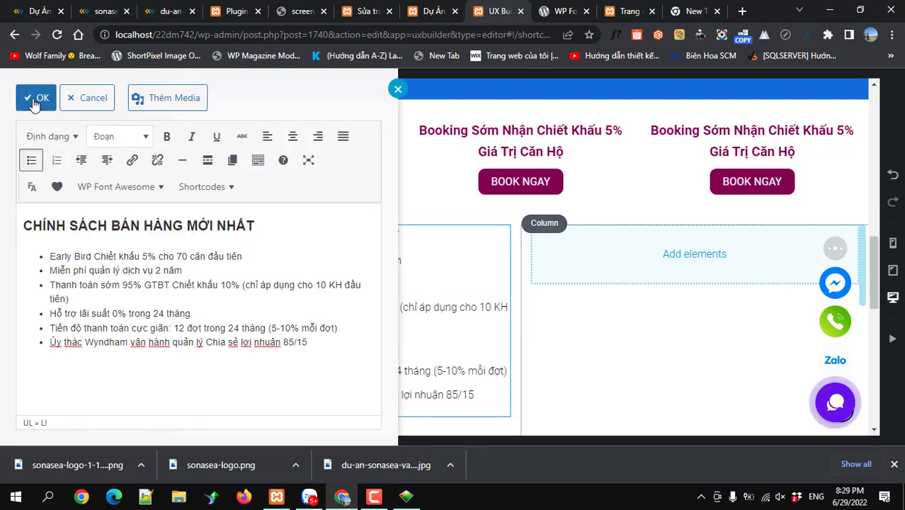
left_click(36, 98)
left_click(694, 254)
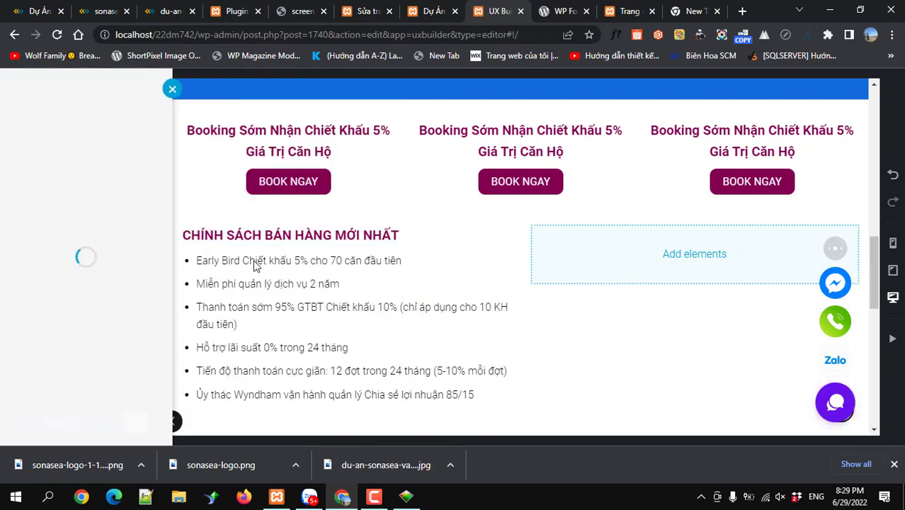
scroll(196, 249, "down", 1)
Step: Put a Form (CF7) element using Contact Form Flat in the right column and update the page
type("CF")
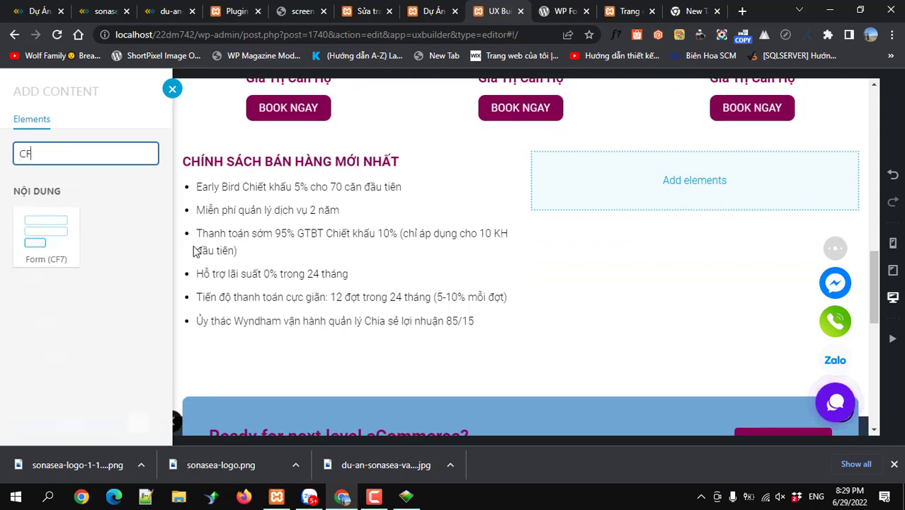
left_click(73, 243)
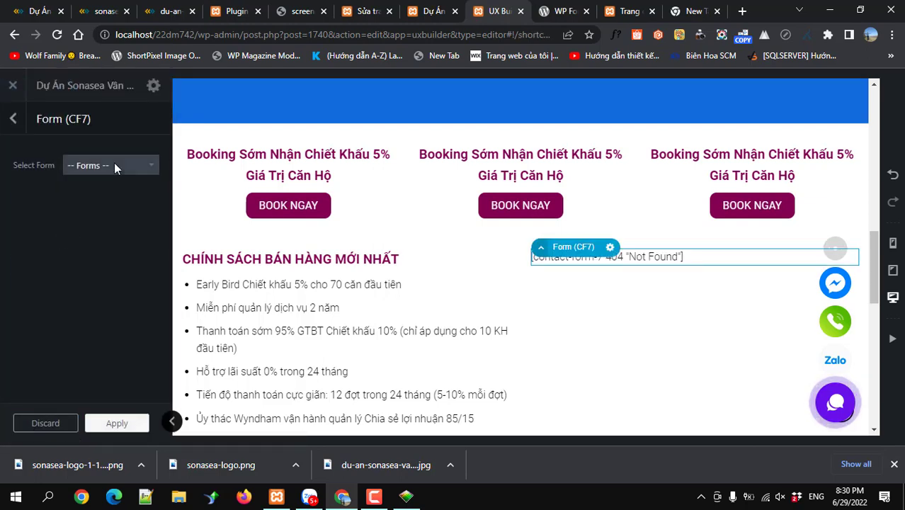
left_click(114, 165)
left_click(116, 205)
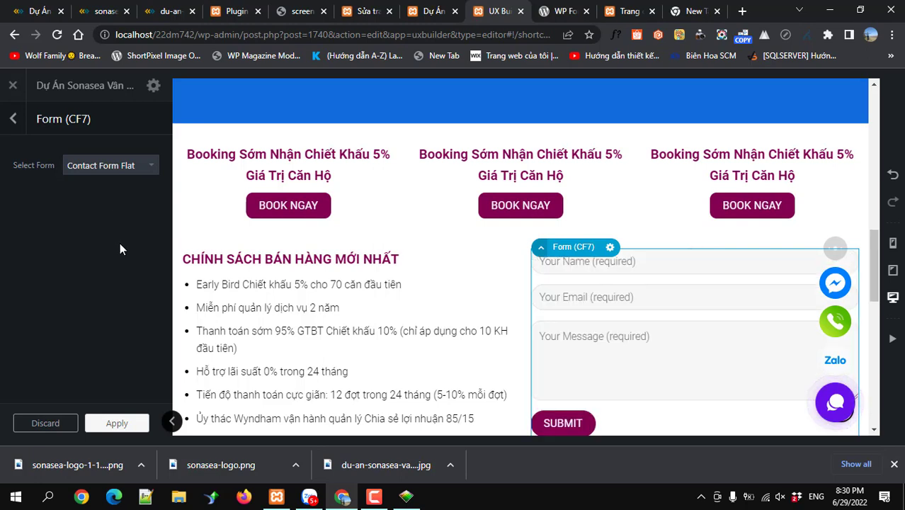
left_click(117, 423)
left_click(97, 425)
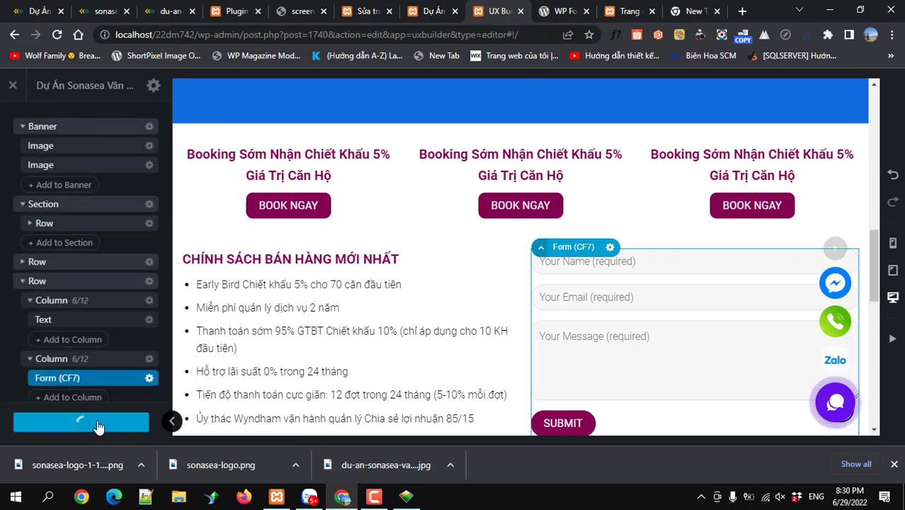
Step: Add a new Section below the form row and drag the sales-policy row into it
left_click(23, 282)
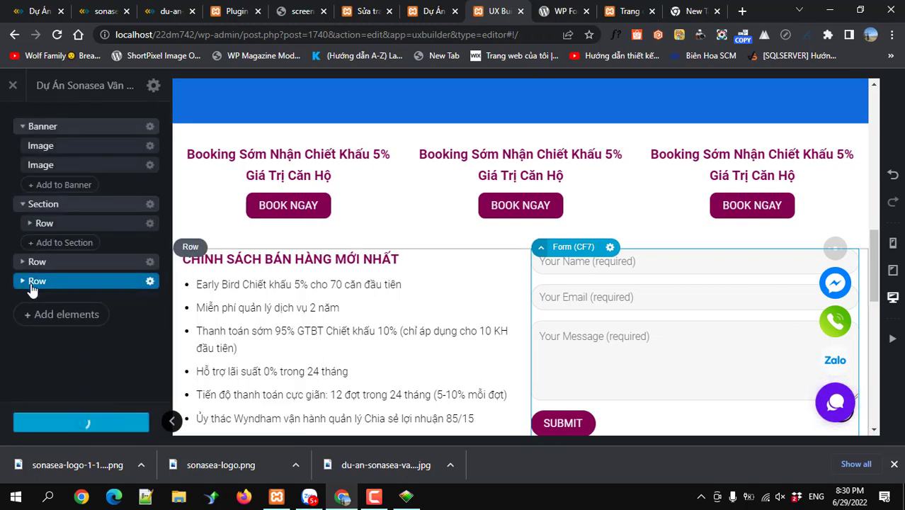
left_click(81, 316)
type("se")
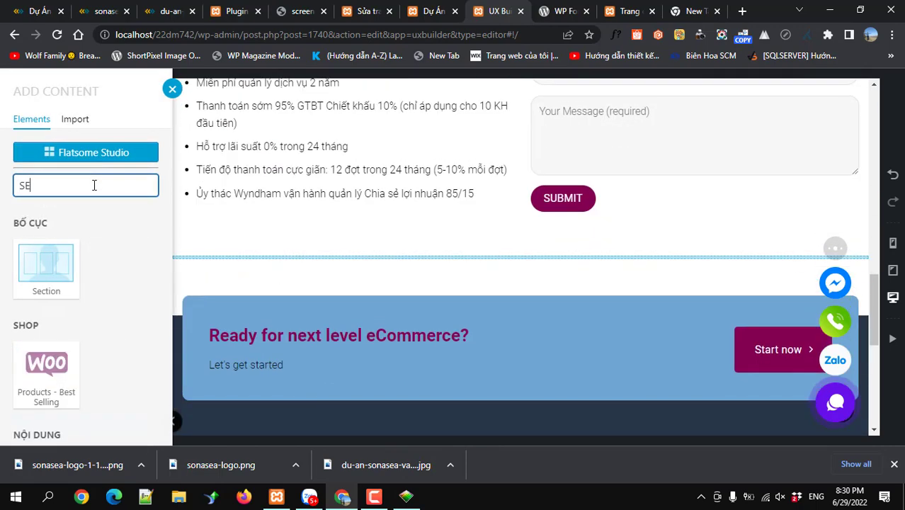
left_click(43, 268)
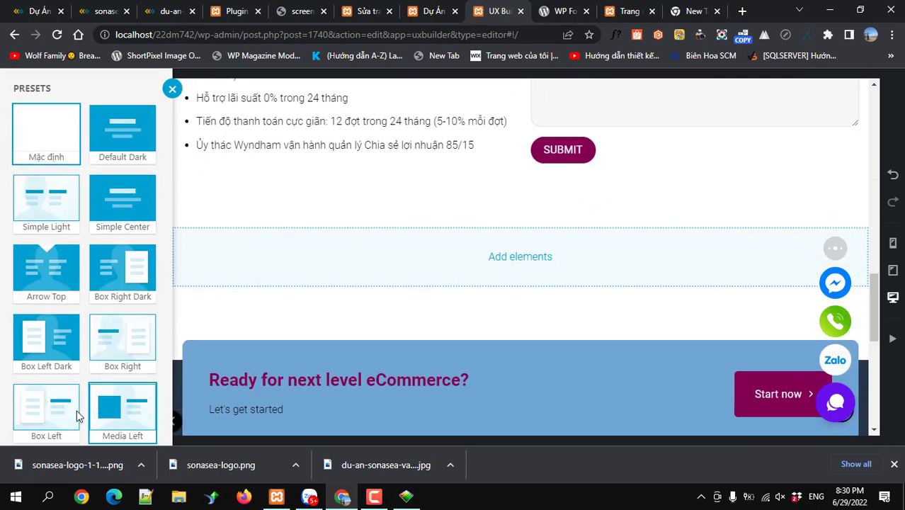
scroll(68, 425, "down", 4)
left_click(78, 432)
left_click(78, 423)
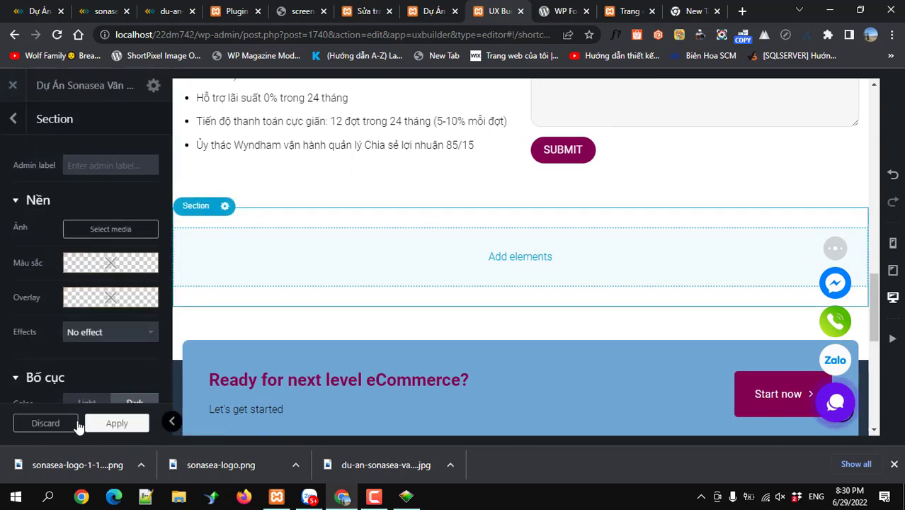
left_click(101, 424)
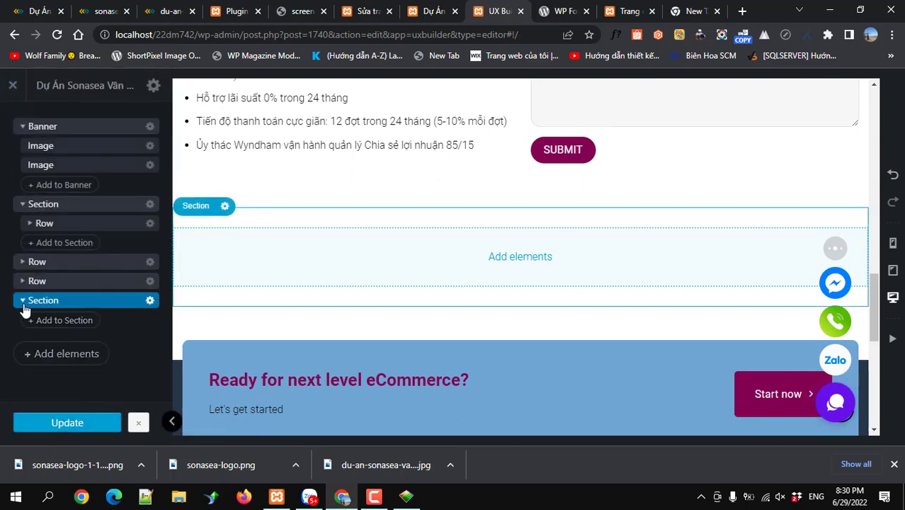
left_click_drag(36, 286, 61, 316)
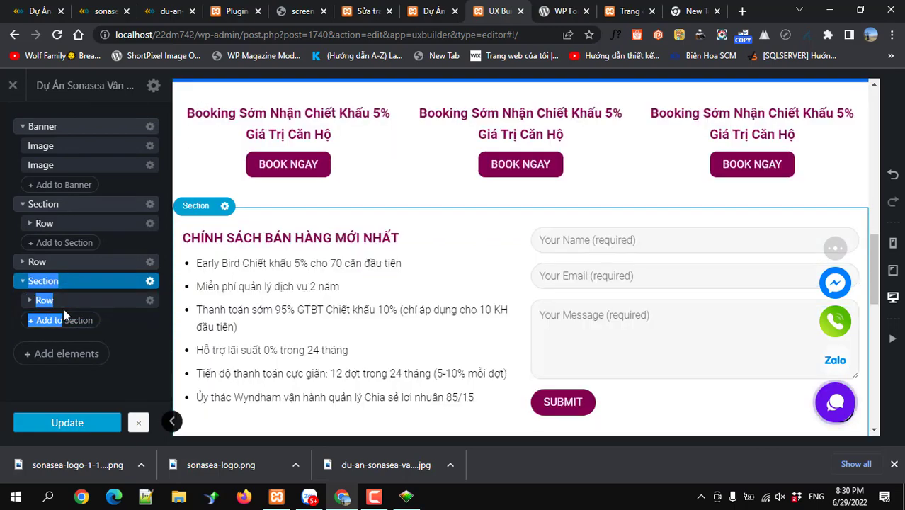
Step: Try a magenta background on the row's columns, then revert it
left_click(152, 301)
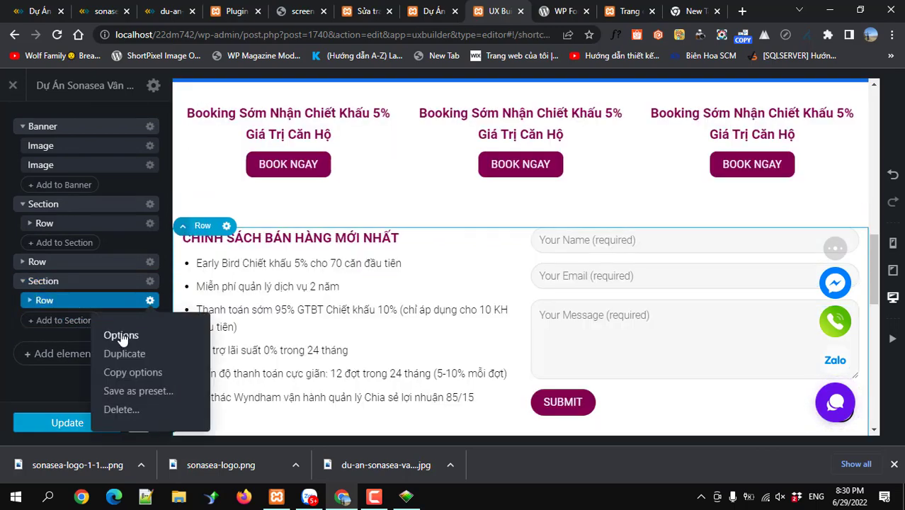
left_click(121, 336)
left_click(121, 336)
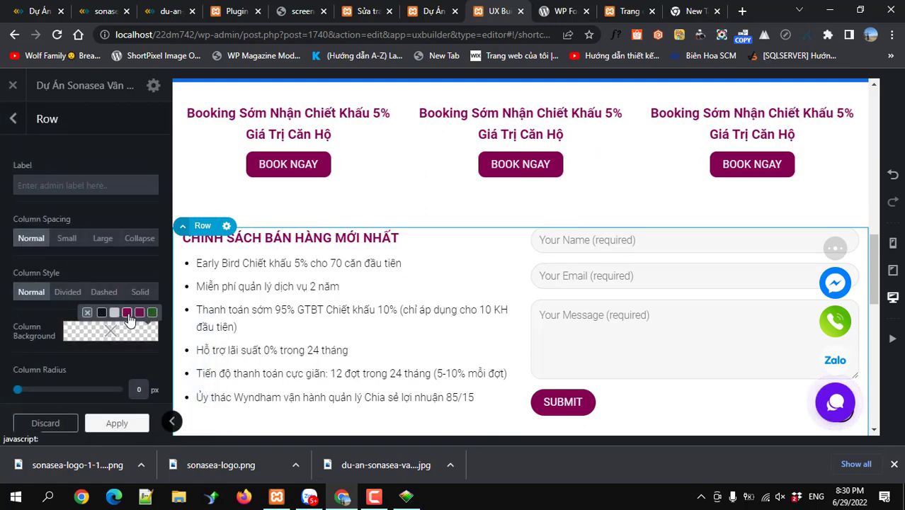
left_click(127, 314)
scroll(145, 293, "down", 1)
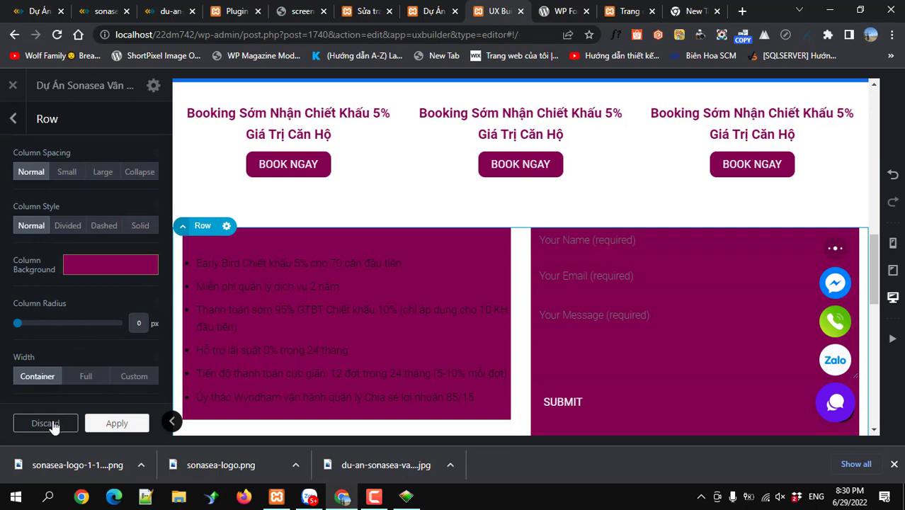
left_click(45, 423)
Step: Give the section a magenta background, Light text colour and Arrow mask, then apply and update
left_click(149, 281)
left_click(121, 317)
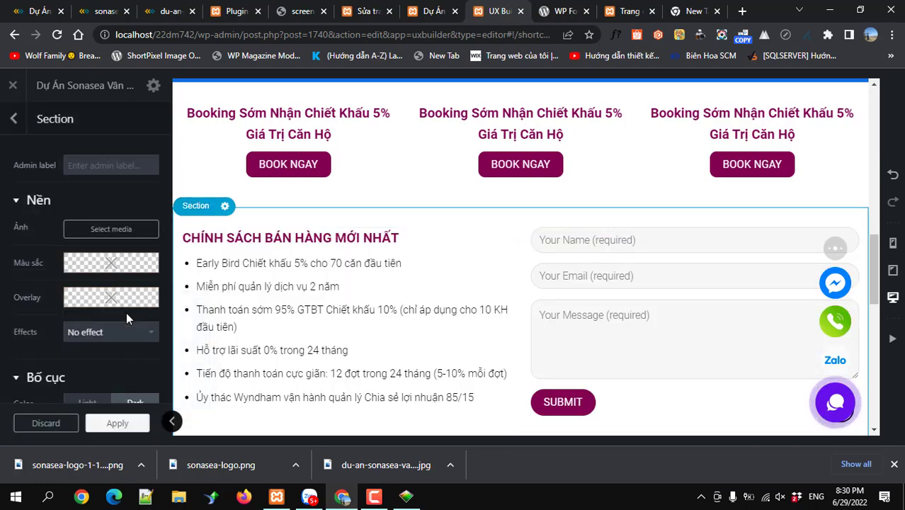
left_click(128, 245)
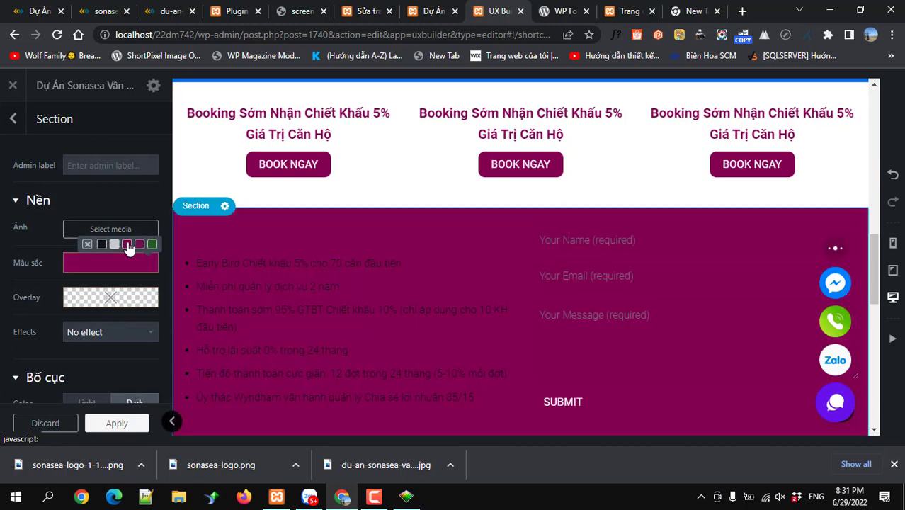
left_click(86, 402)
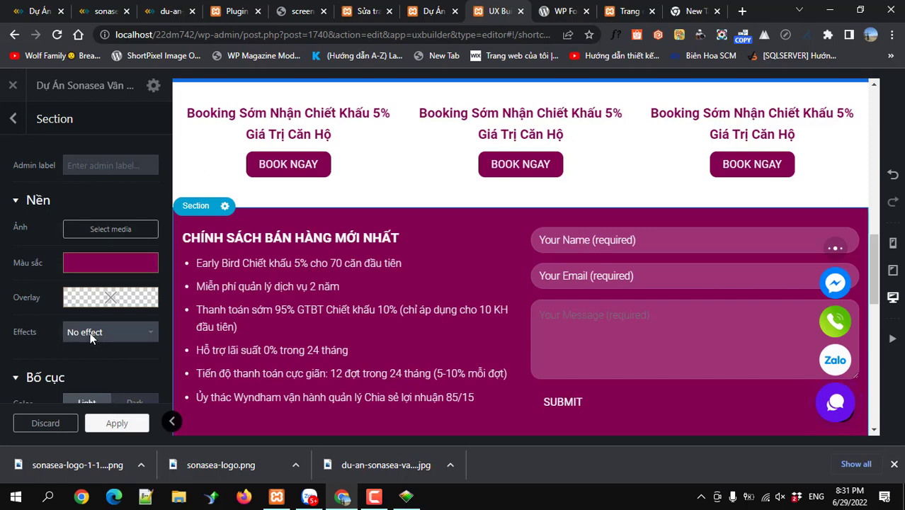
scroll(90, 332, "down", 5)
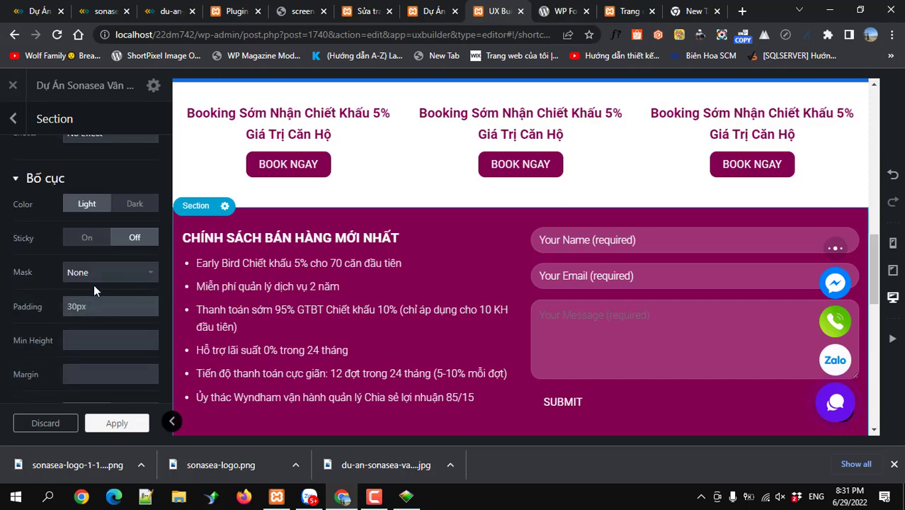
left_click(93, 274)
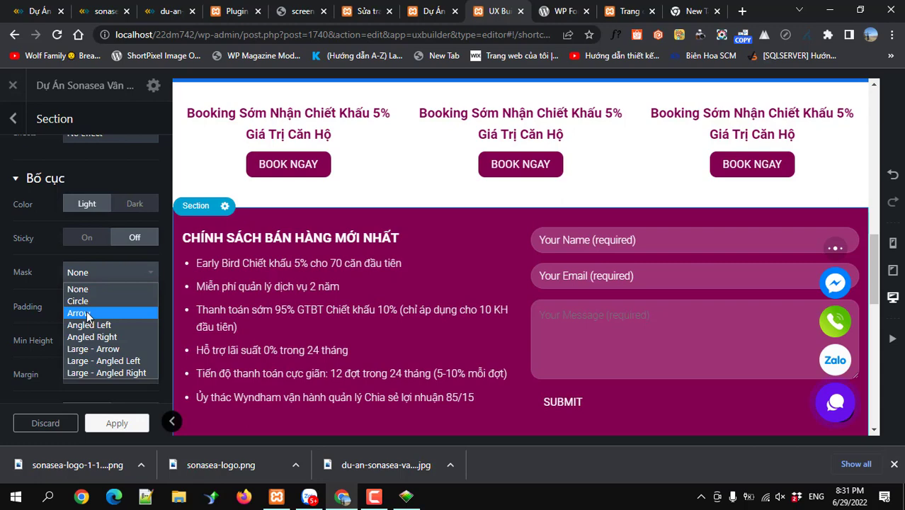
left_click(88, 314)
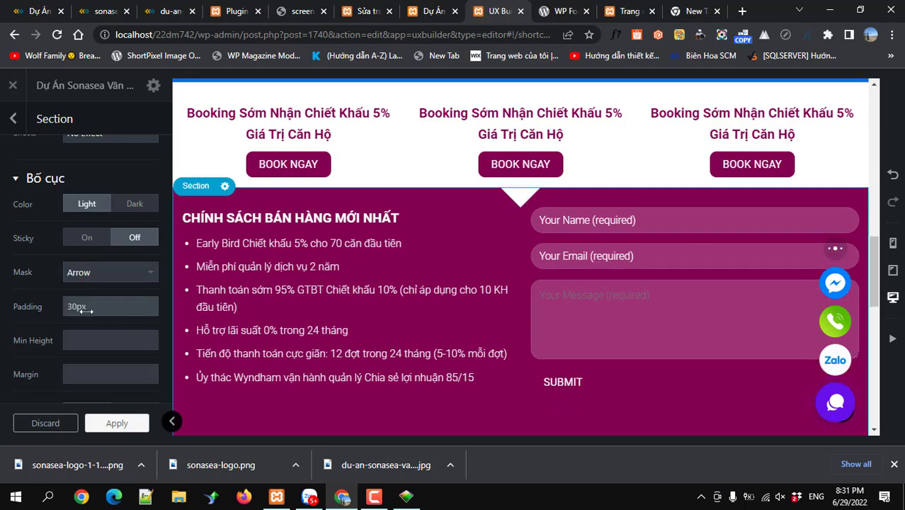
left_click(101, 423)
left_click(95, 424)
scroll(411, 323, "down", 1)
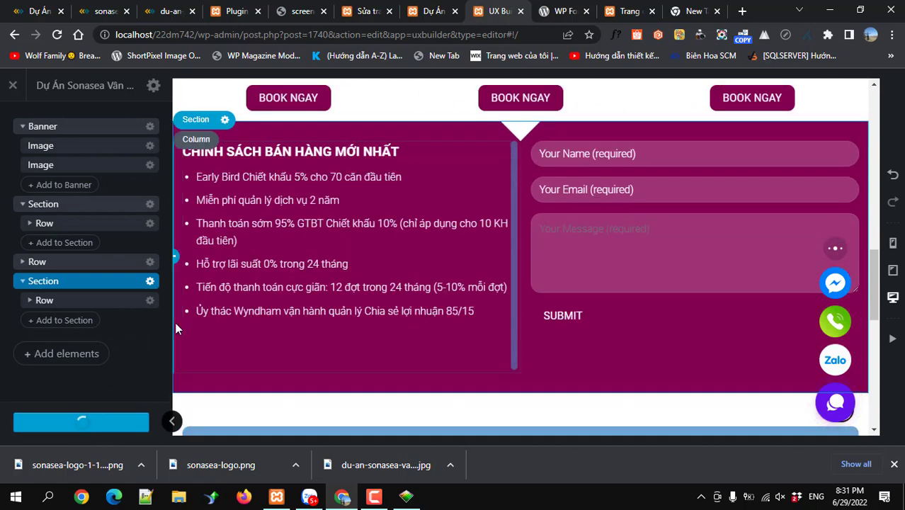
Step: Insert a Gap element into the magenta section below the sales-policy row
left_click(67, 299)
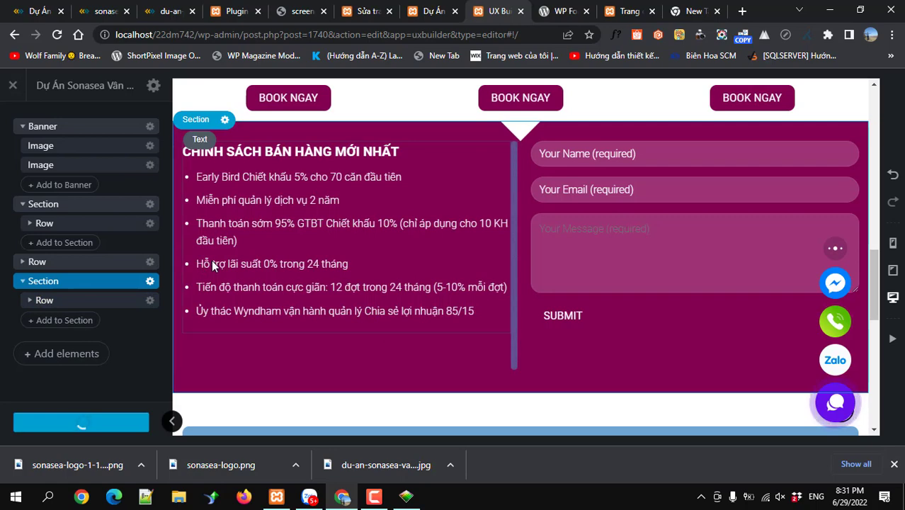
left_click(51, 321)
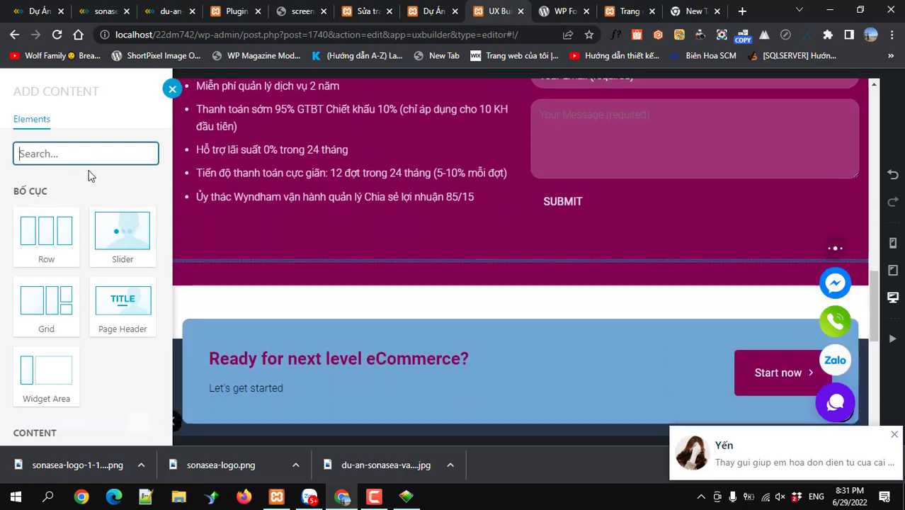
type("GAP")
left_click(49, 244)
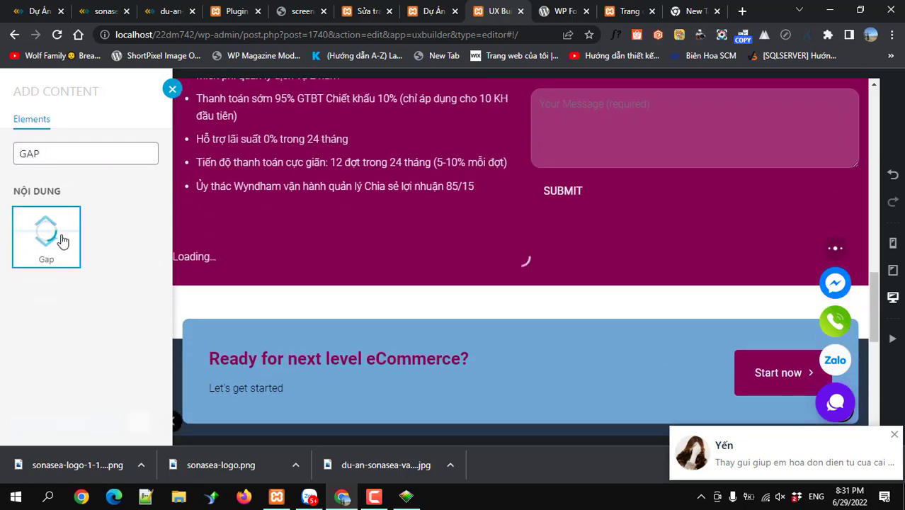
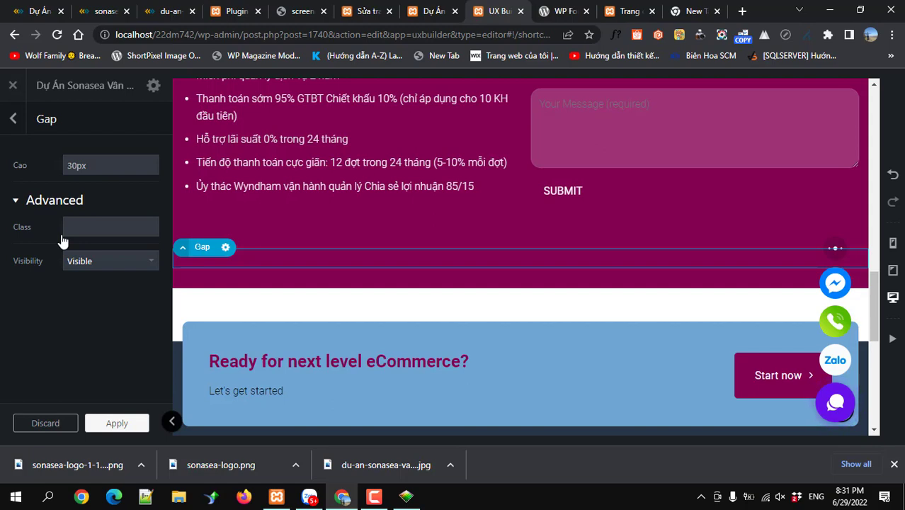
Step: Move the 30px Gap above the Row in the sales-policy section's layer tree
left_click(75, 229)
left_click(109, 424)
left_click_drag(69, 320, 79, 290)
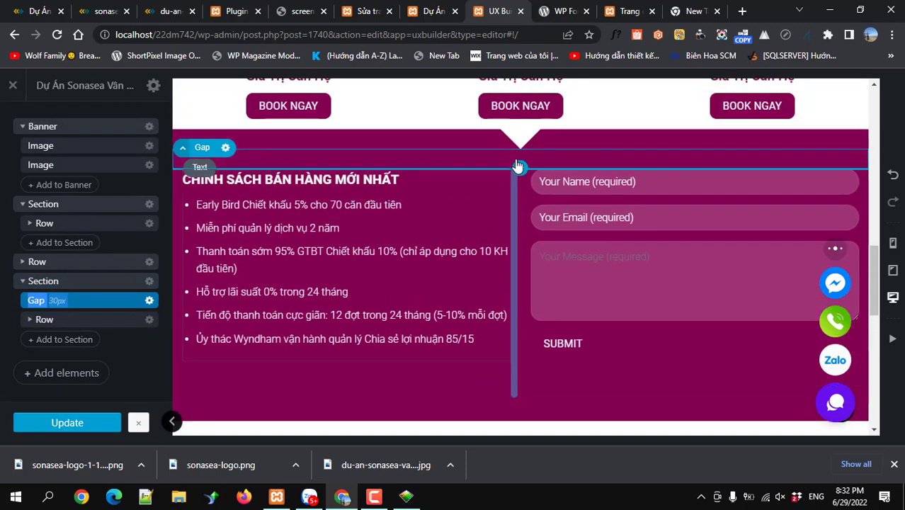
Step: Save the page with Update and bring up the live Sonasea project page
left_click(78, 424)
scroll(615, 295, "up", 10)
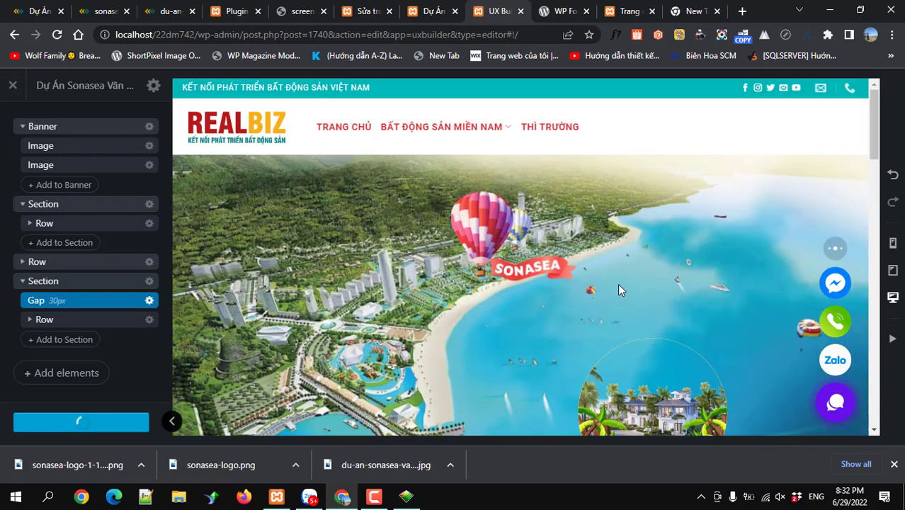
scroll(618, 283, "down", 10)
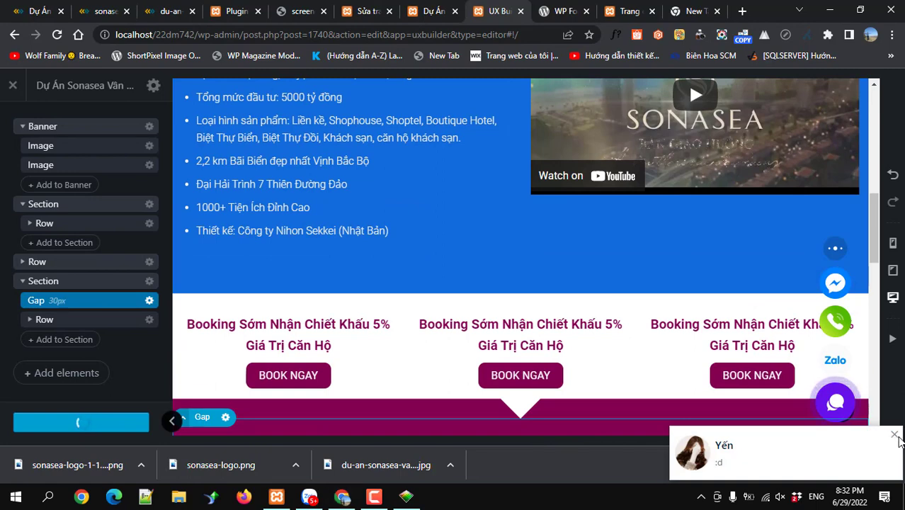
left_click(894, 435)
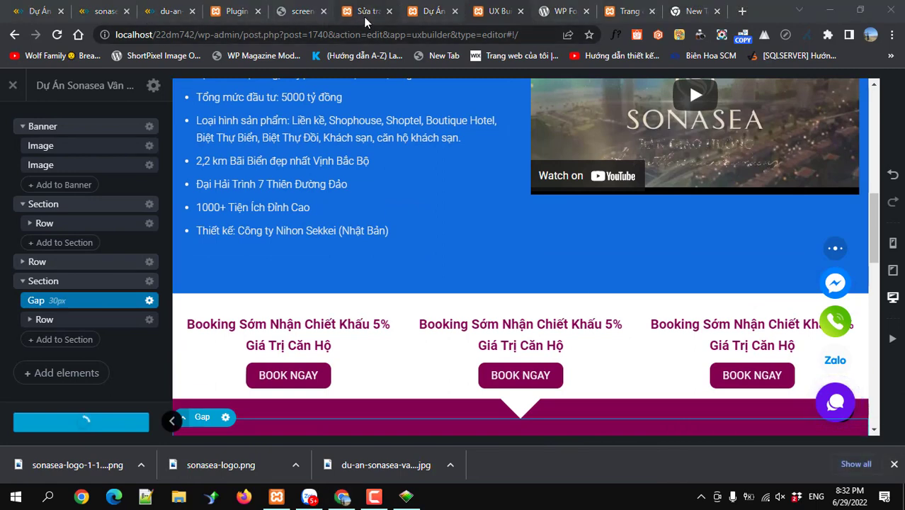
left_click(432, 11)
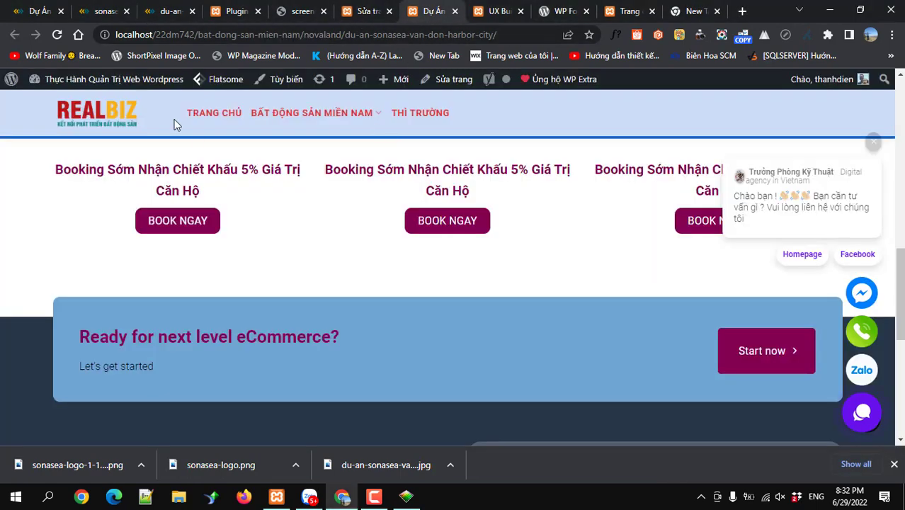
Step: Reload the Sonasea project page to check the new gap, then go to the TRANG CHỦ home page
left_click(56, 34)
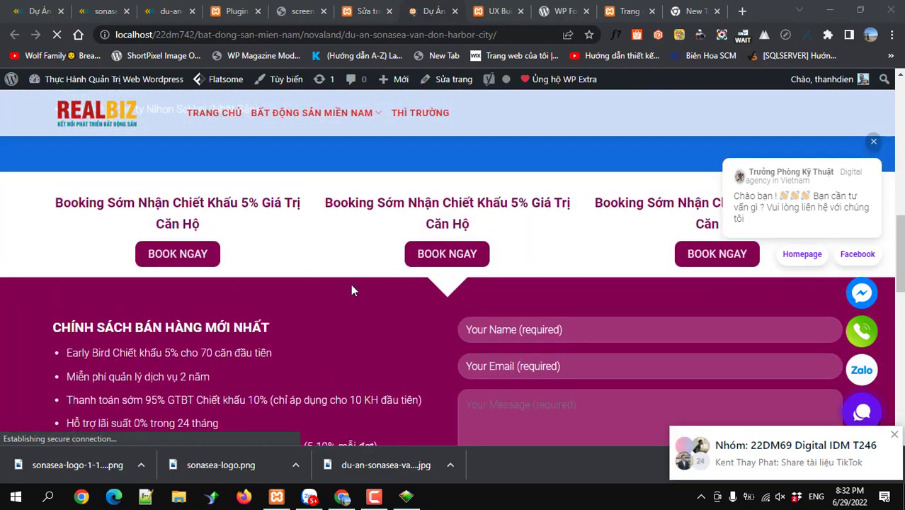
scroll(352, 290, "up", 15)
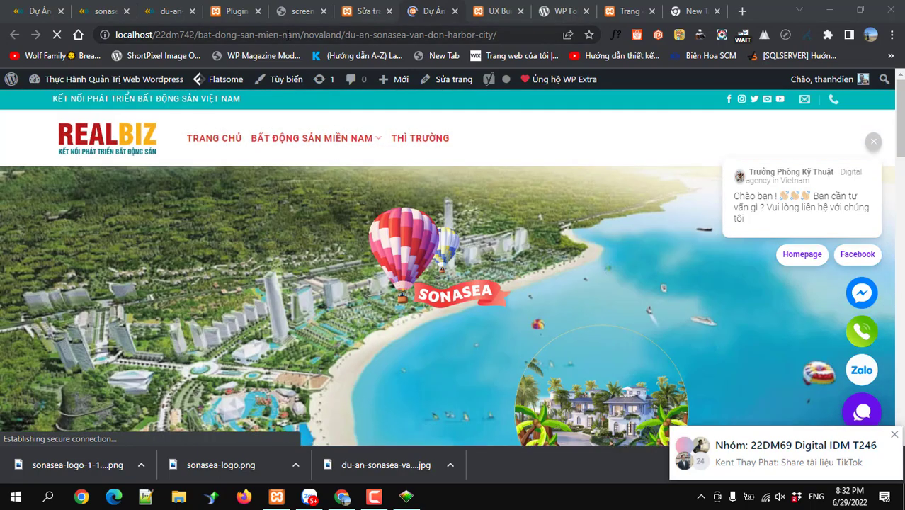
left_click(288, 35)
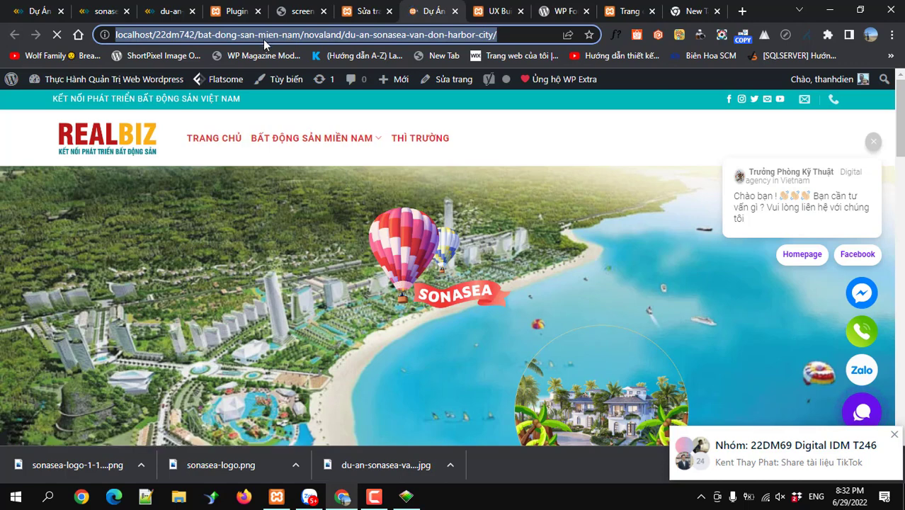
left_click(216, 139)
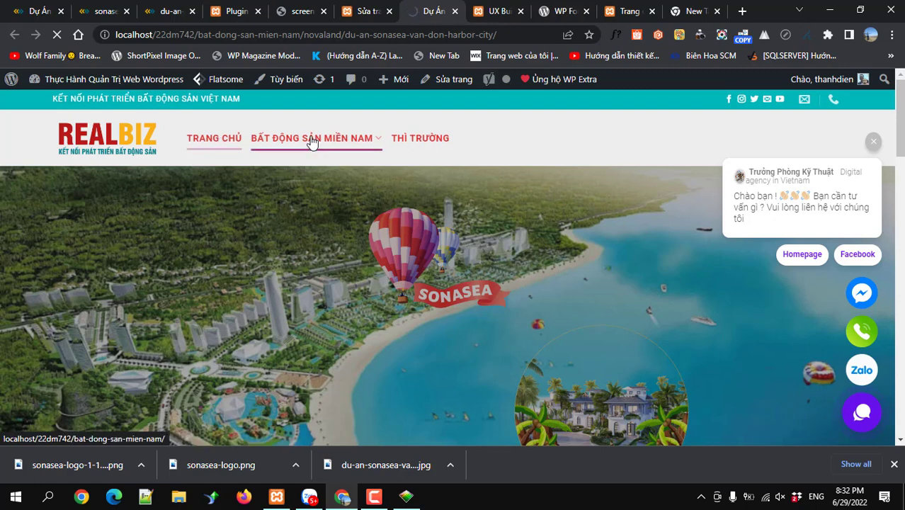
mouse_move(312, 142)
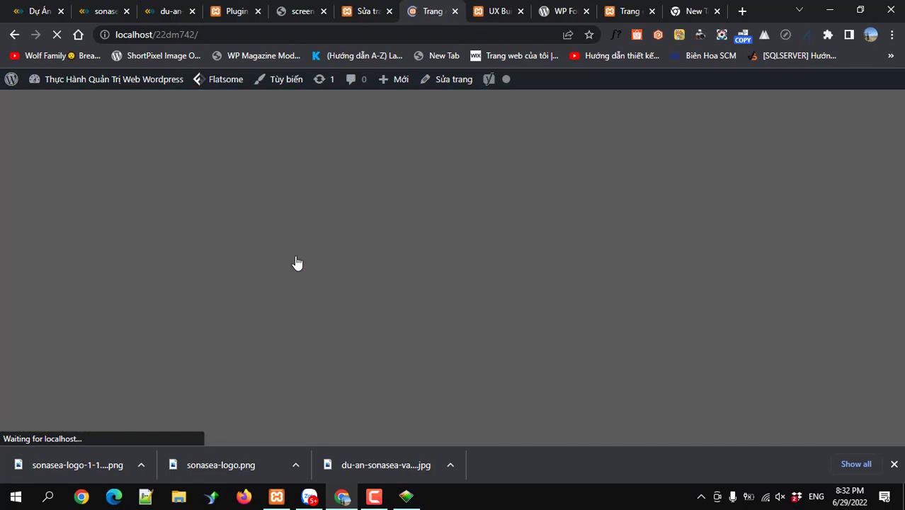
Step: Scroll the home page and reveal the Sửa trang edit options in the admin bar
scroll(297, 246, "down", 10)
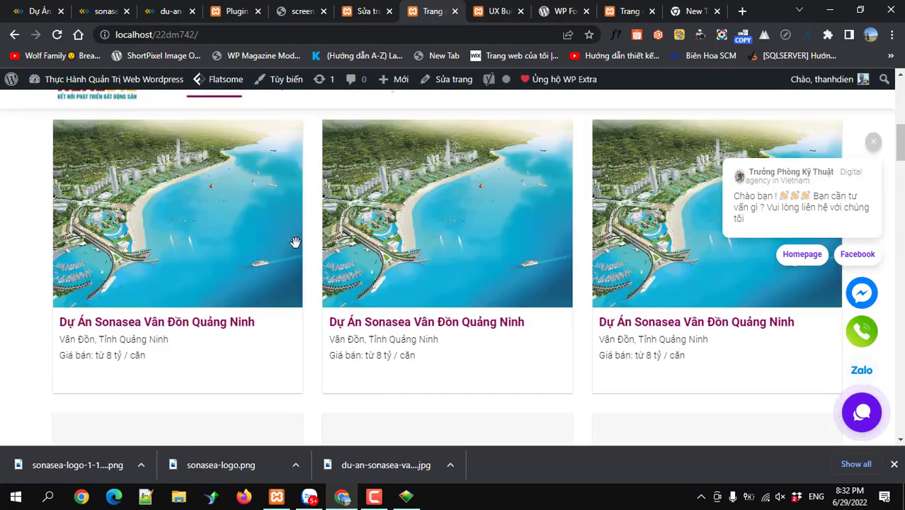
scroll(210, 280, "up", 4)
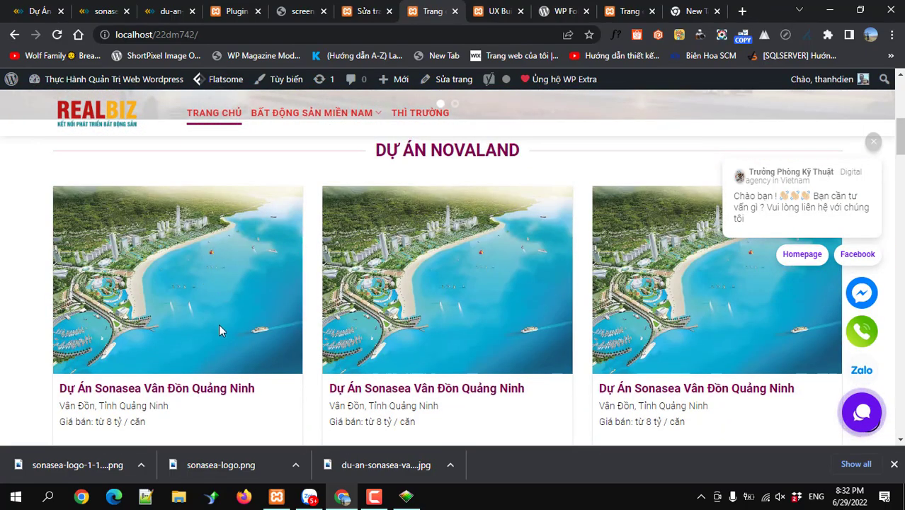
scroll(243, 261, "up", 2)
left_click(449, 104)
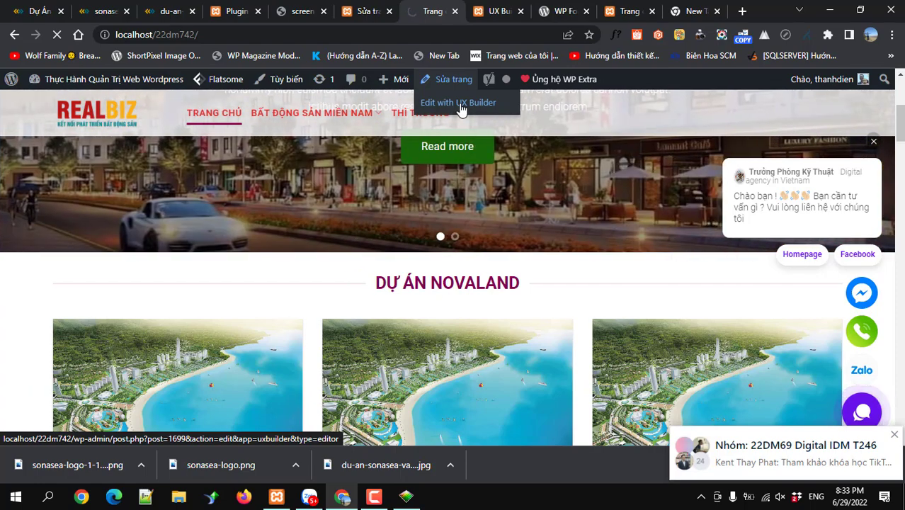
Step: Launch Edit with UX Builder on the home page and scroll to the DỰ ÁN NOVALAND project cards
left_click(460, 106)
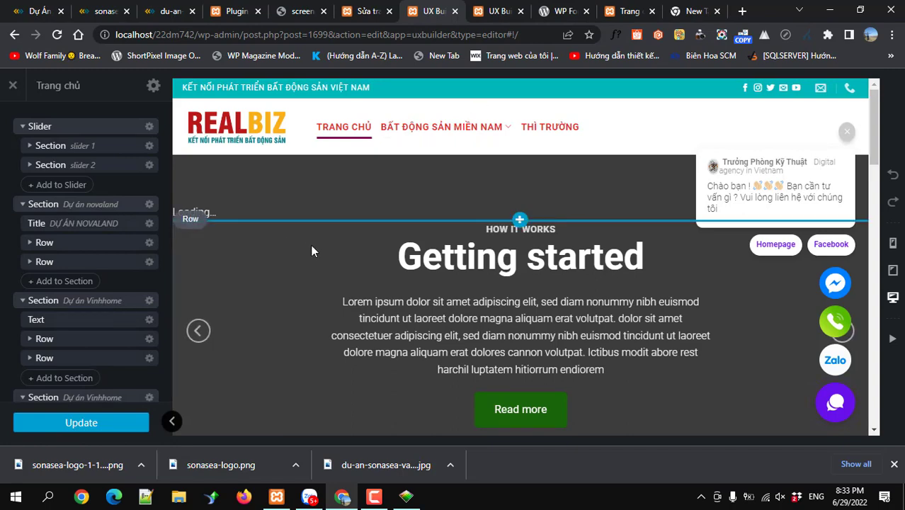
scroll(366, 290, "down", 4)
scroll(366, 290, "down", 2)
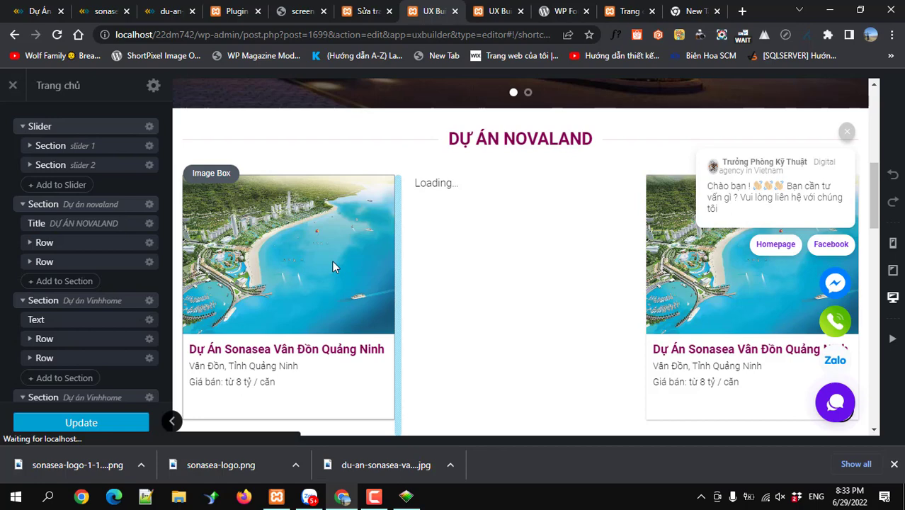
Step: Paste the Sonasea project page URL into the first card's Image Box Liên kết field and apply
left_click(329, 297)
scroll(82, 297, "down", 3)
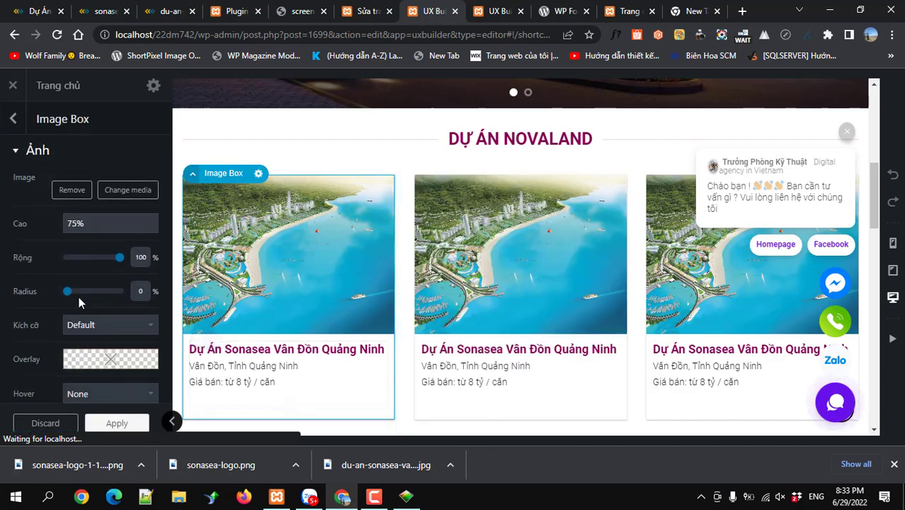
scroll(79, 298, "down", 3)
left_click(87, 261)
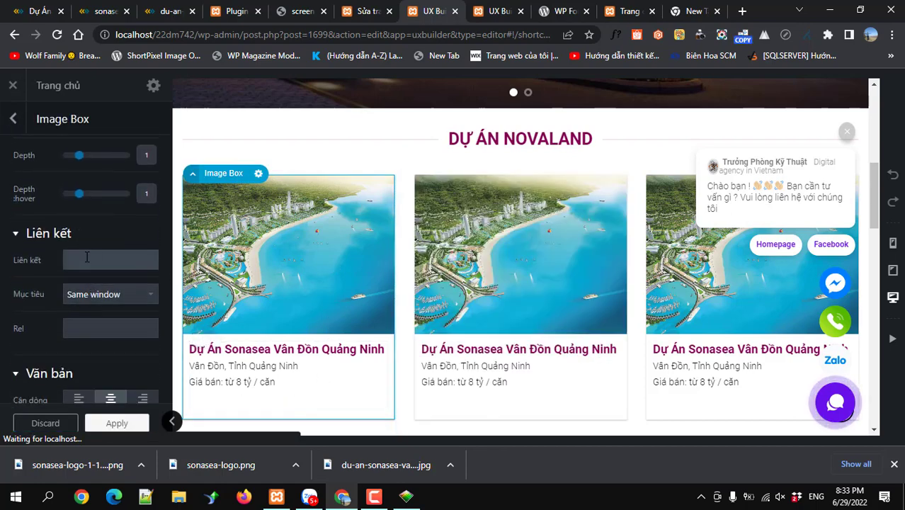
key("ctrl+v")
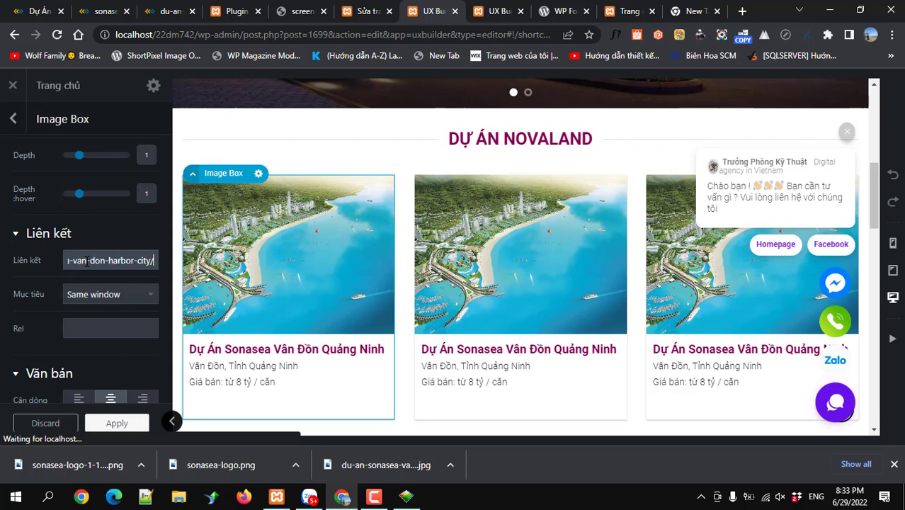
left_click(116, 422)
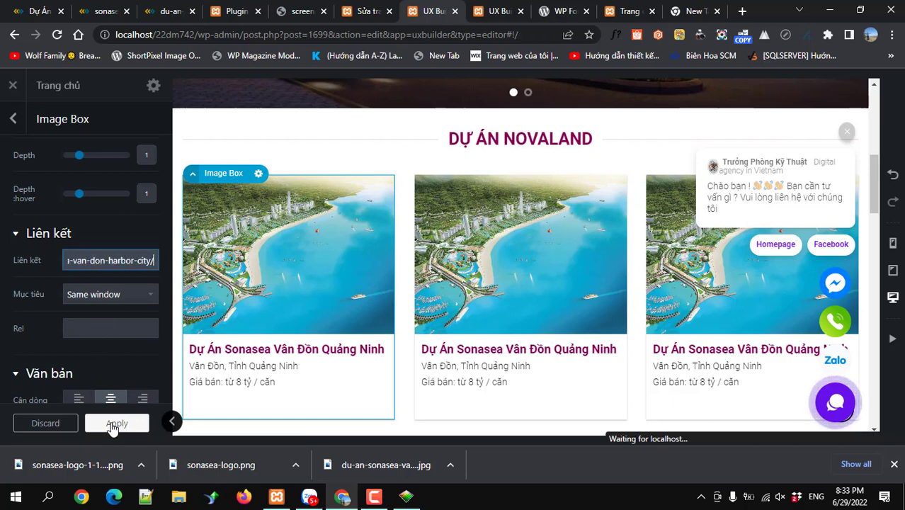
Step: Link the Dự Án Sonasea Vân Đồn Quảng Ninh heading to the same project page URL
double_click(264, 356)
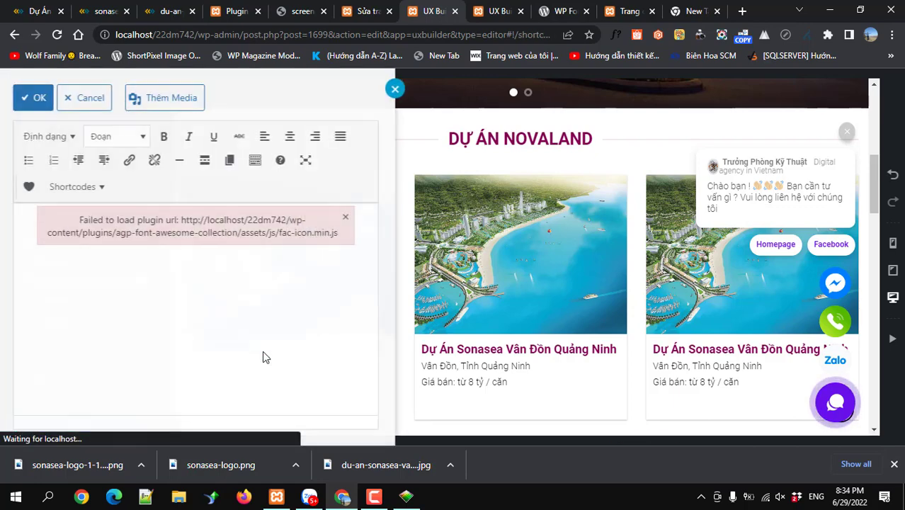
left_click(347, 219)
left_click_drag(261, 226, 19, 226)
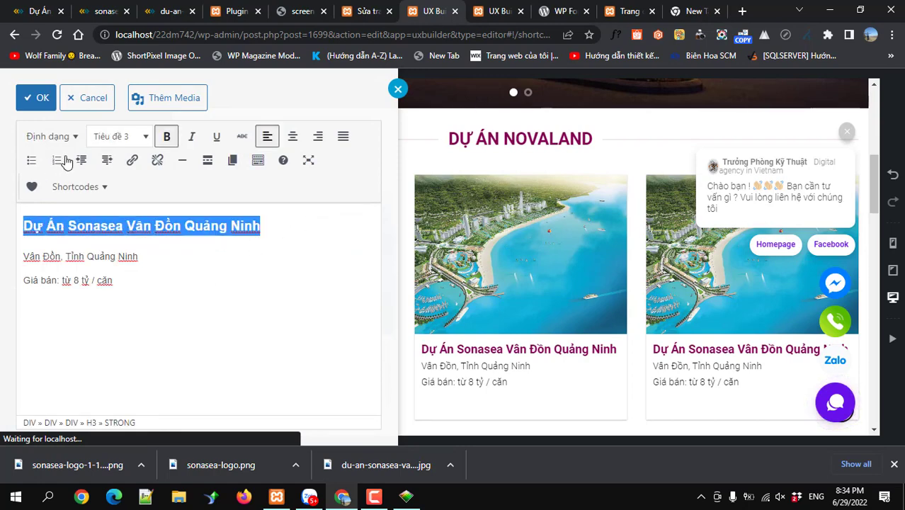
left_click(131, 161)
key("ctrl+v")
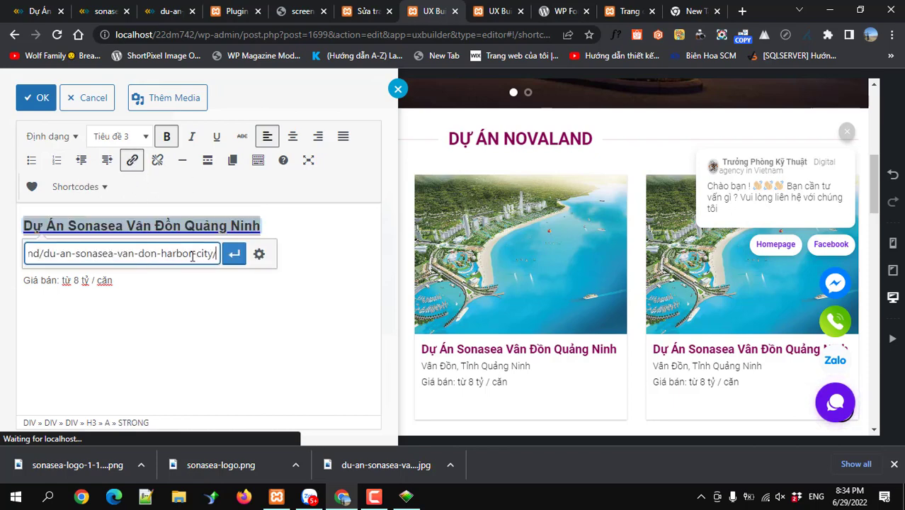
left_click(233, 254)
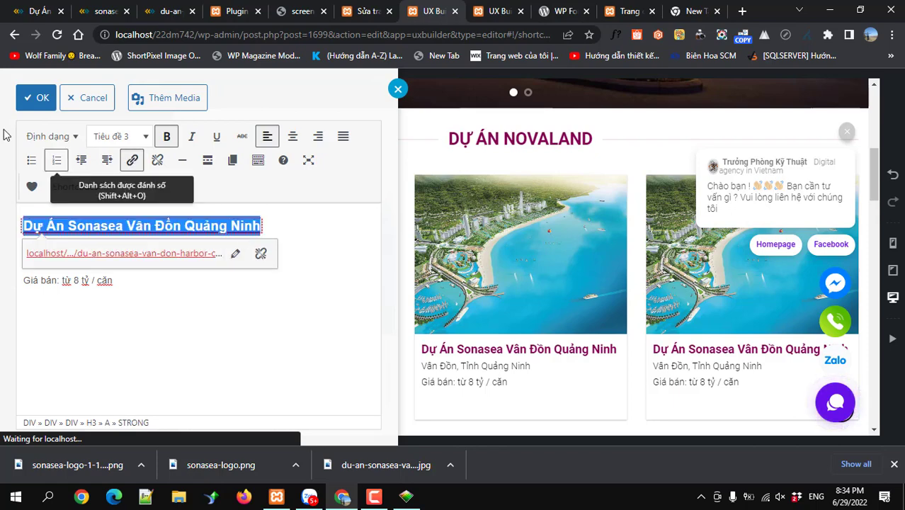
left_click(37, 105)
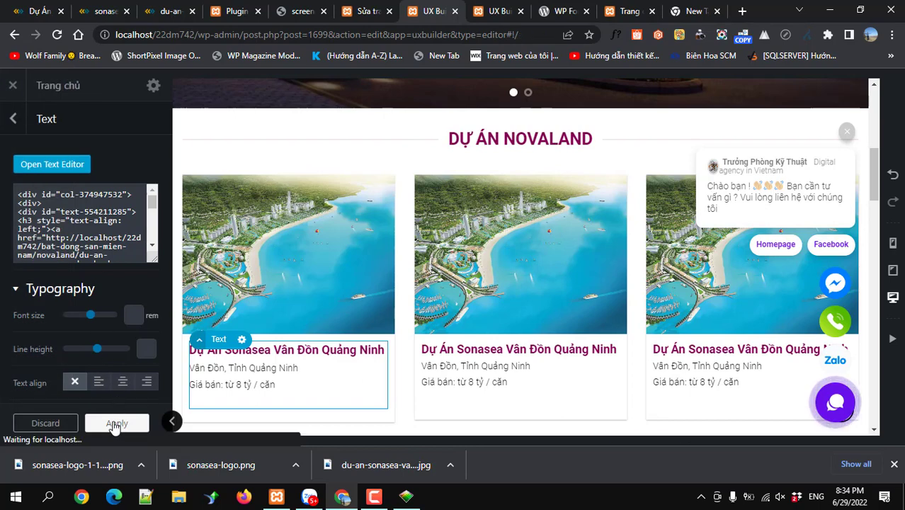
left_click(89, 423)
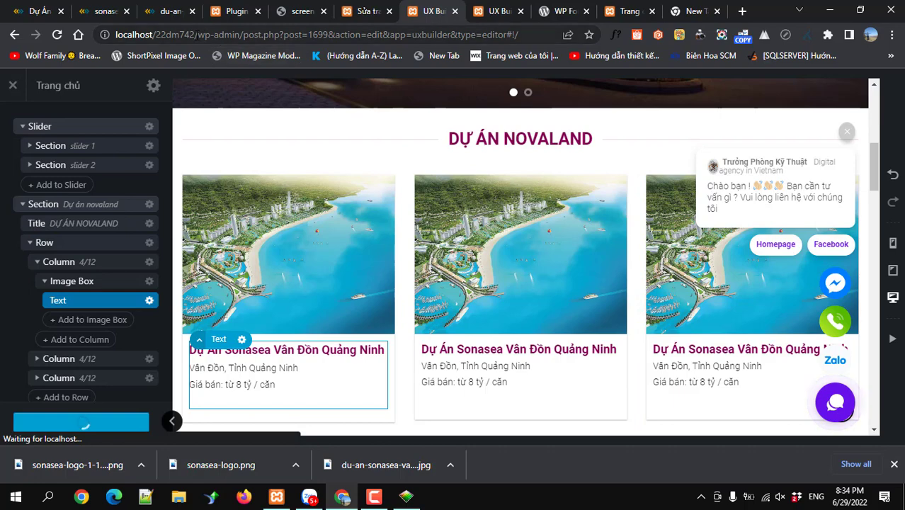
Step: Copy the base address localhost/22dm742/ and load it in a new browser tab
left_click_drag(199, 34, 116, 34)
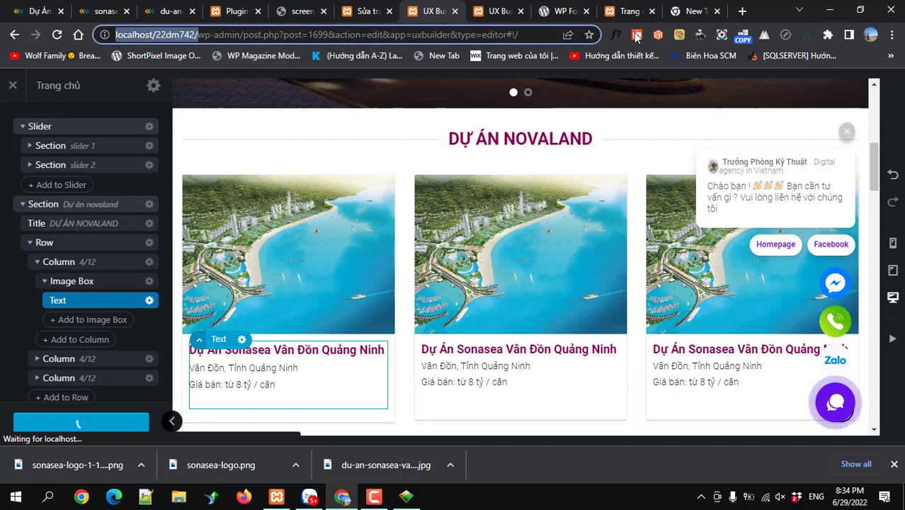
key("ctrl+c")
left_click(743, 11)
key("ctrl+v")
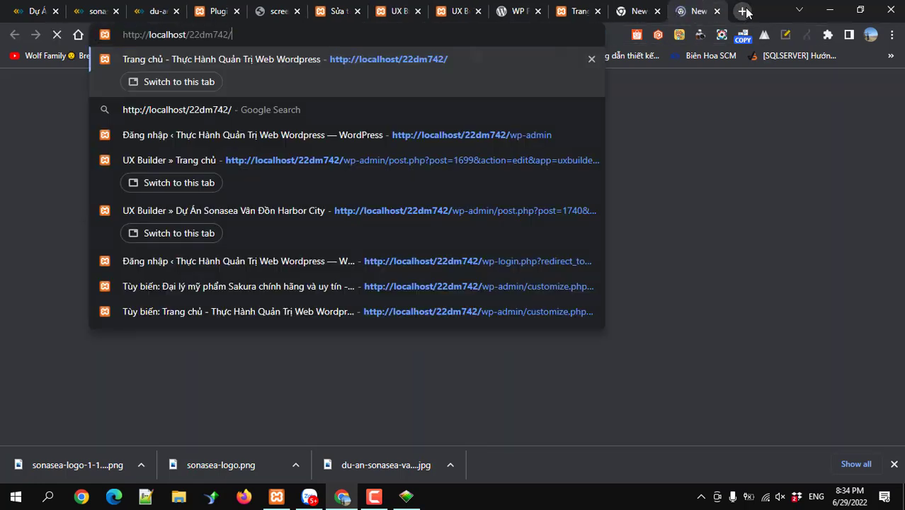
key("Return")
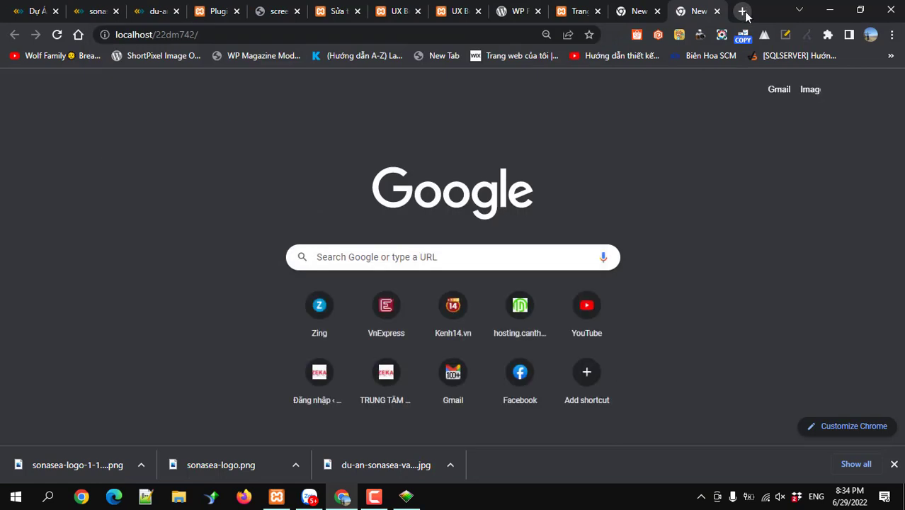
left_click(211, 36)
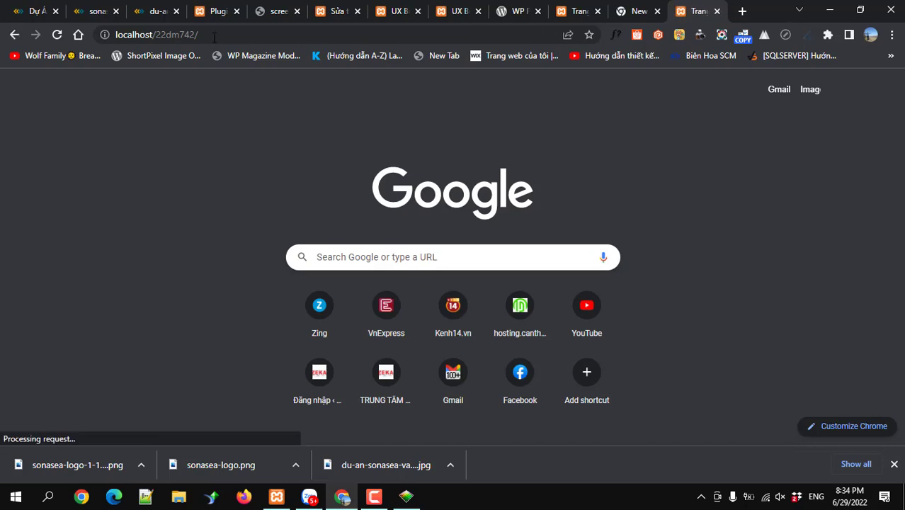
Step: Load the local home page, scroll to DỰ ÁN NOVALAND, and click the first Sonasea card
left_click(206, 35)
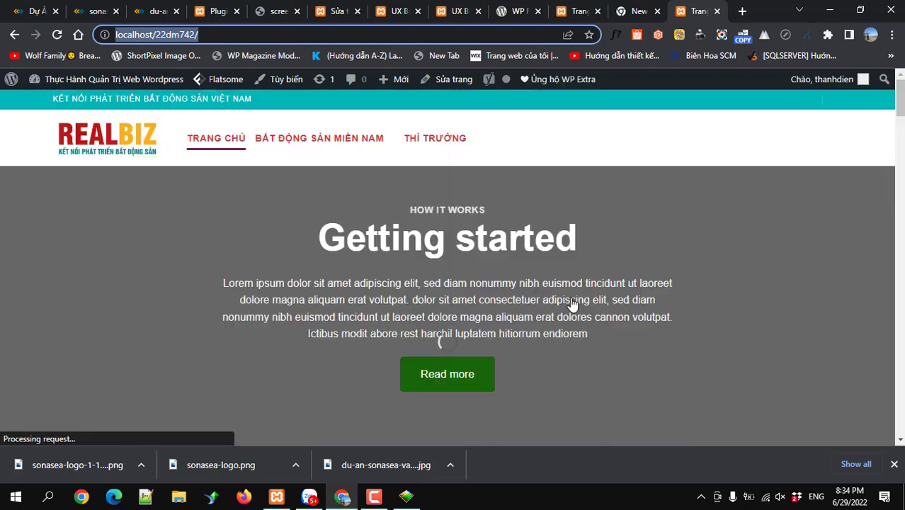
scroll(572, 298, "down", 3)
scroll(572, 298, "down", 5)
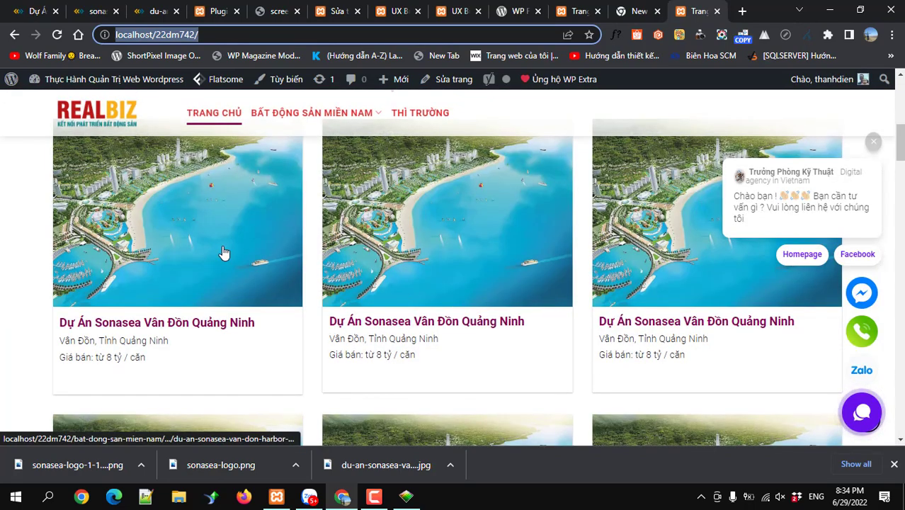
scroll(235, 305, "down", 3)
scroll(234, 308, "down", 5)
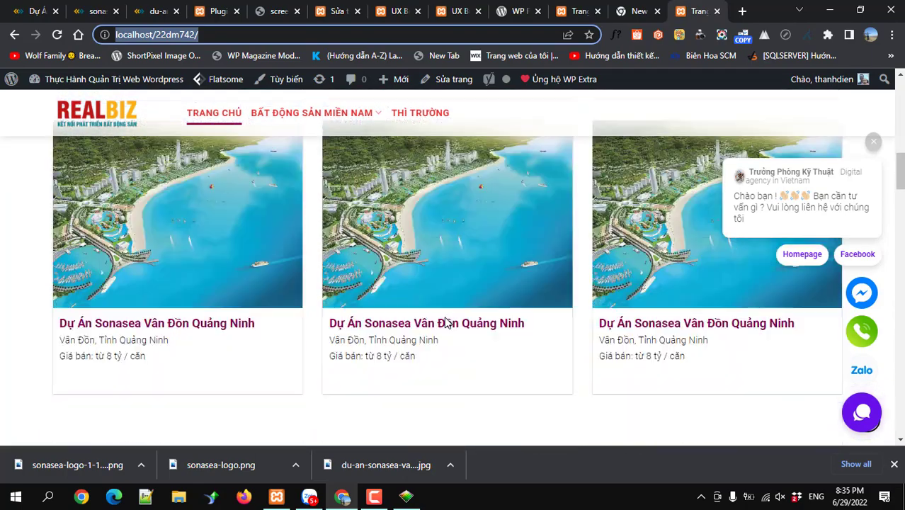
scroll(285, 294, "down", 3)
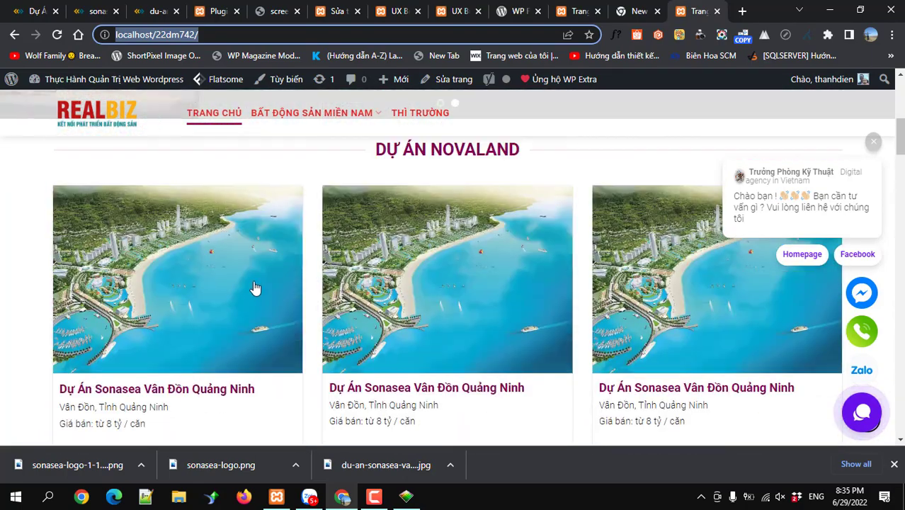
left_click(232, 271)
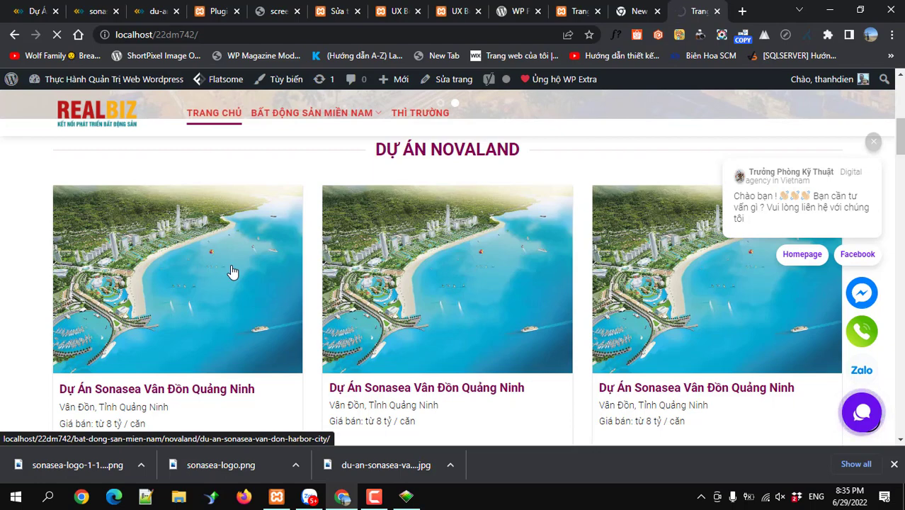
Step: Follow the Sonasea card to the du-an-sonasea-van-don-harbor-city page, confirming the link works
left_click(233, 272)
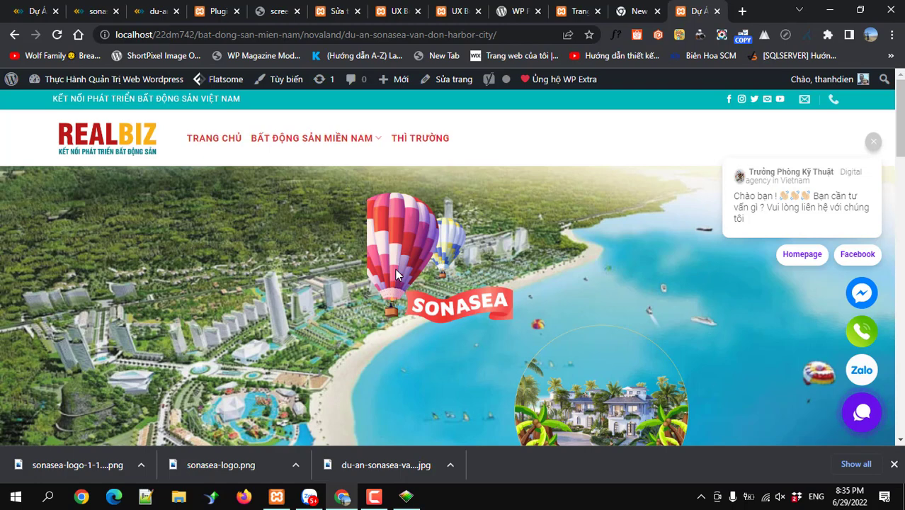
scroll(420, 239, "down", 3)
scroll(285, 250, "up", 3)
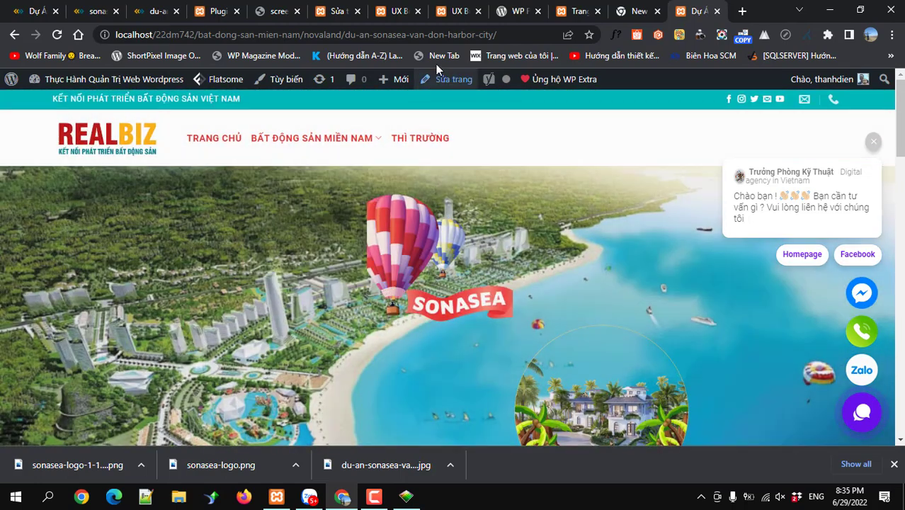
mouse_move(446, 80)
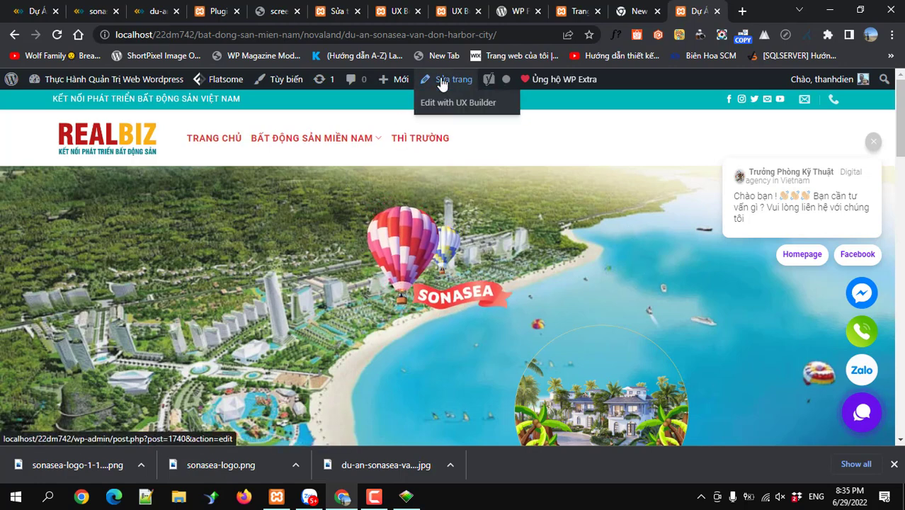
Step: Scroll down to the footer contact form and click into its Name and Message fields
scroll(572, 263, "down", 5)
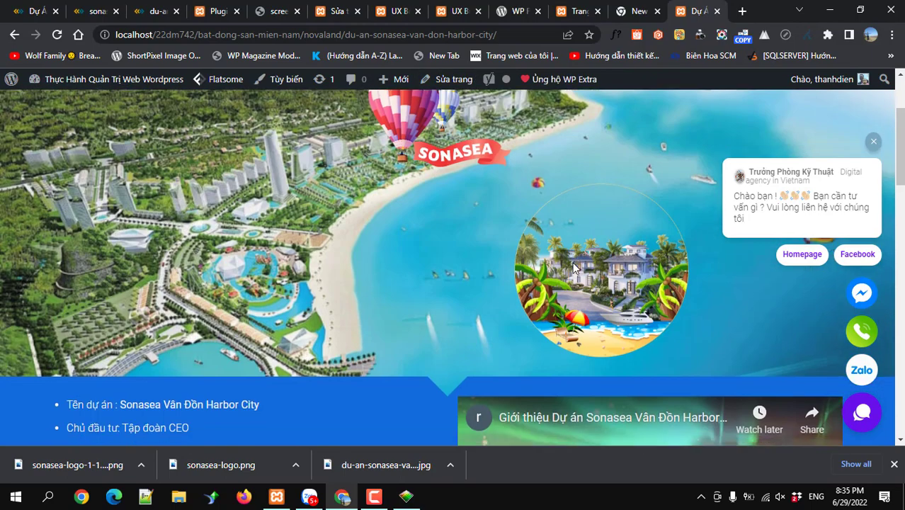
scroll(572, 262, "down", 10)
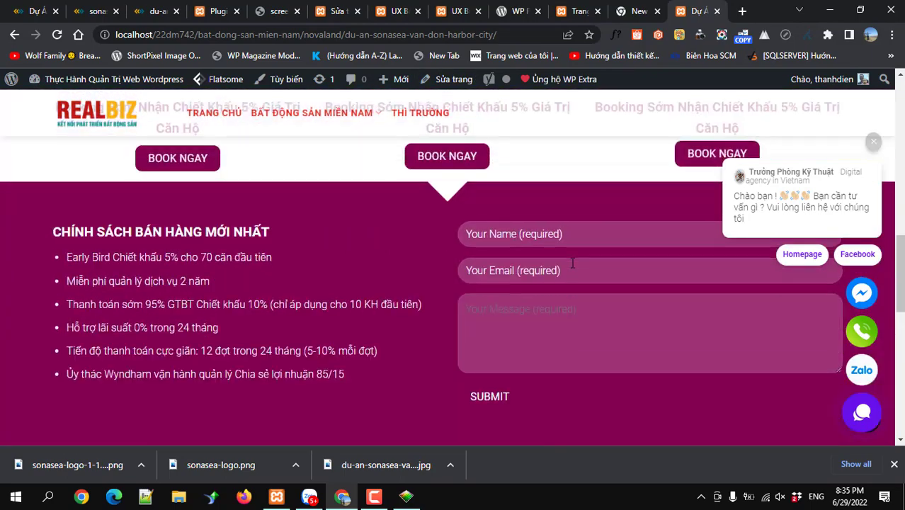
scroll(572, 265, "up", 6)
scroll(572, 265, "down", 4)
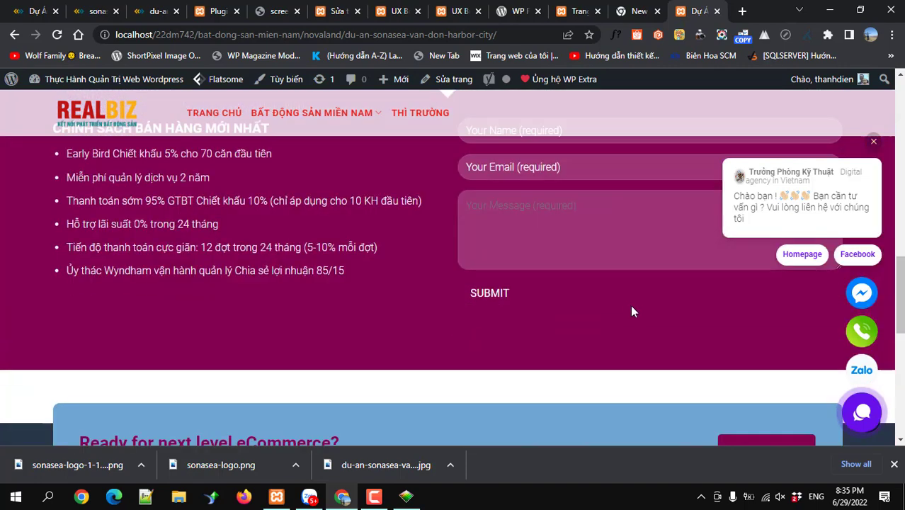
scroll(538, 252, "up", 2)
left_click(521, 262)
left_click(485, 352)
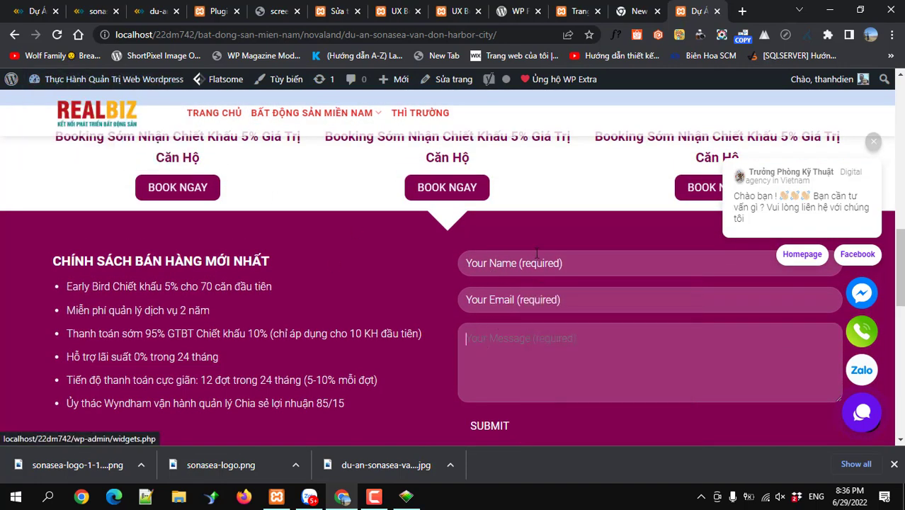
Step: Go from the Bảng tin dashboard to Form liên hệ > Danh sách Form and edit Contact Form Flat
mouse_move(57, 88)
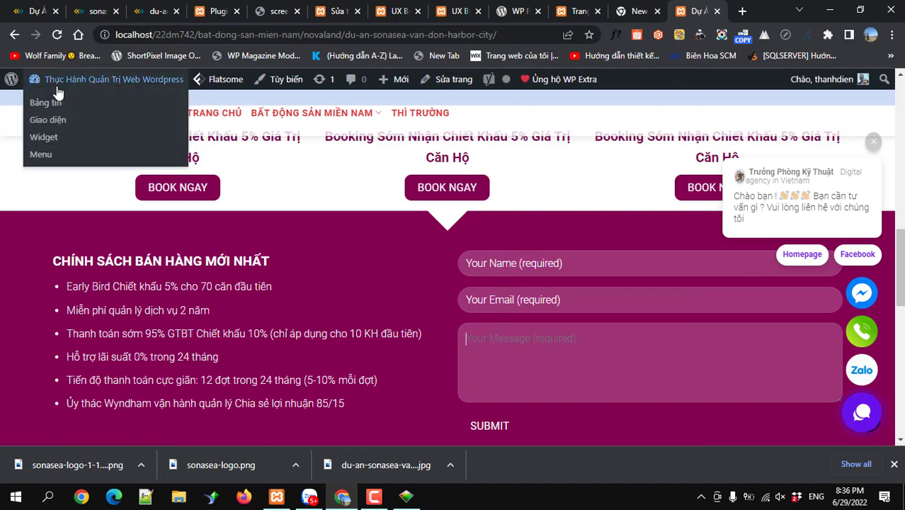
left_click(47, 103)
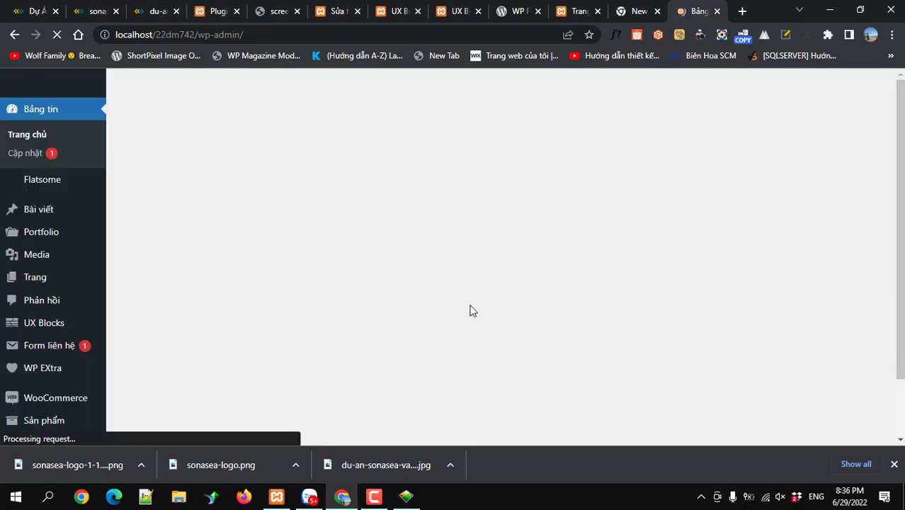
scroll(46, 326, "down", 1)
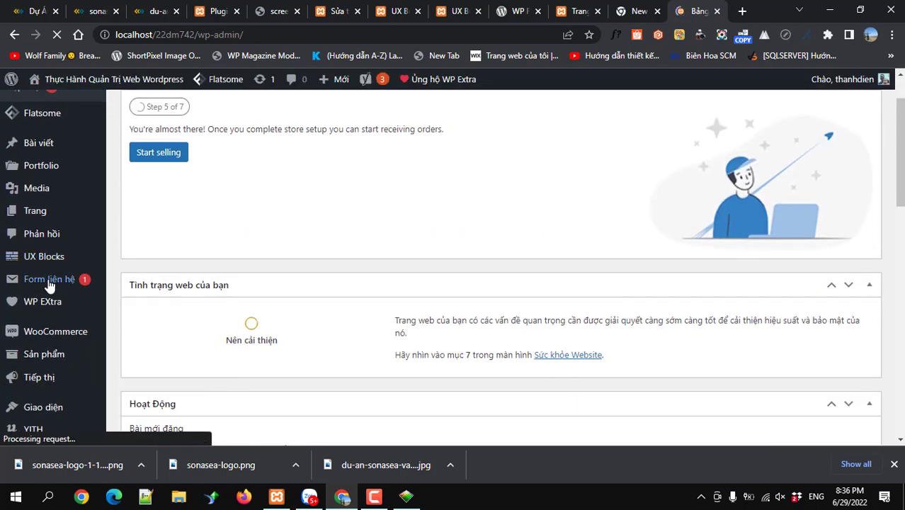
mouse_move(49, 284)
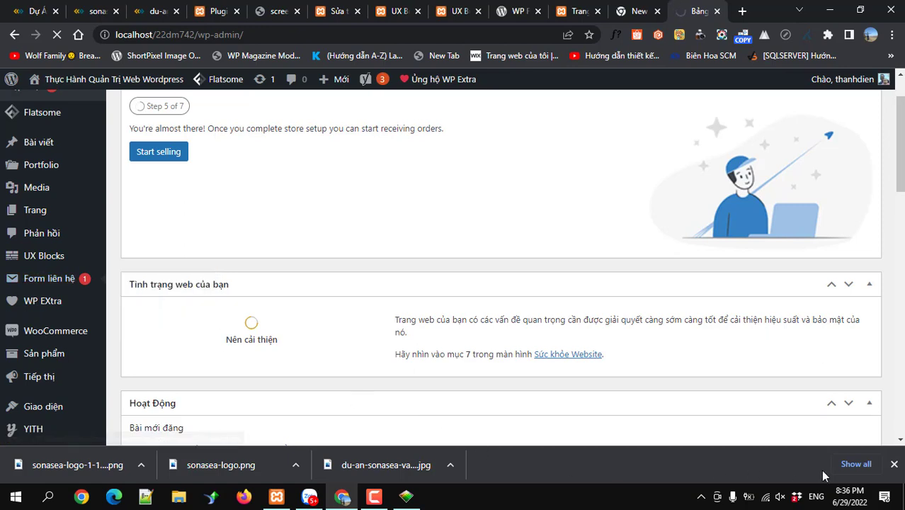
left_click(894, 464)
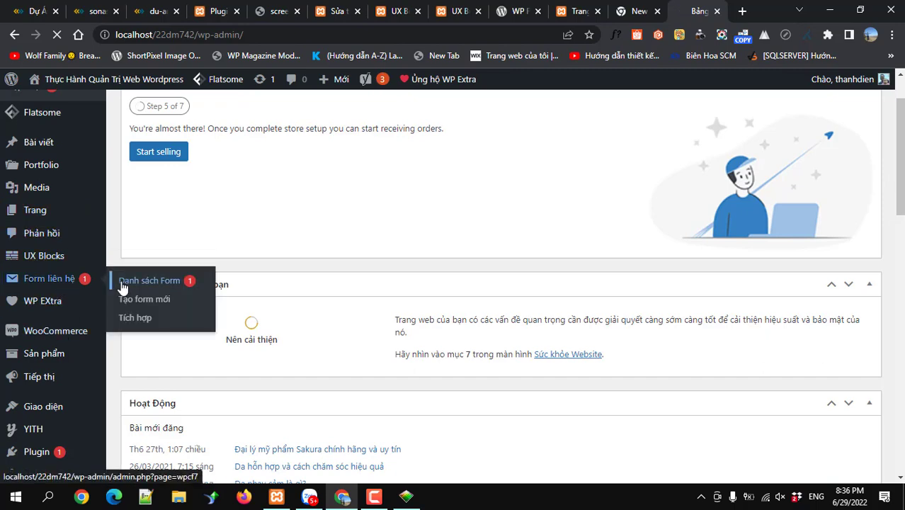
scroll(282, 327, "down", 4)
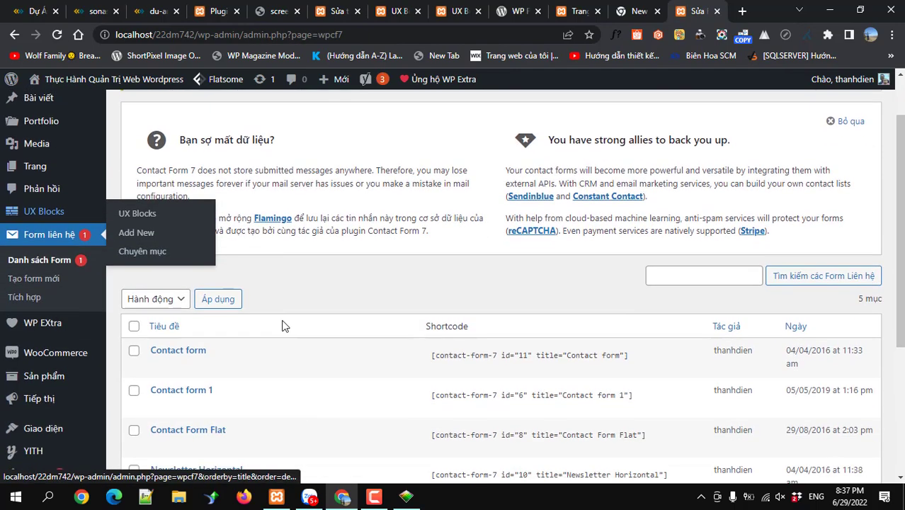
left_click(210, 234)
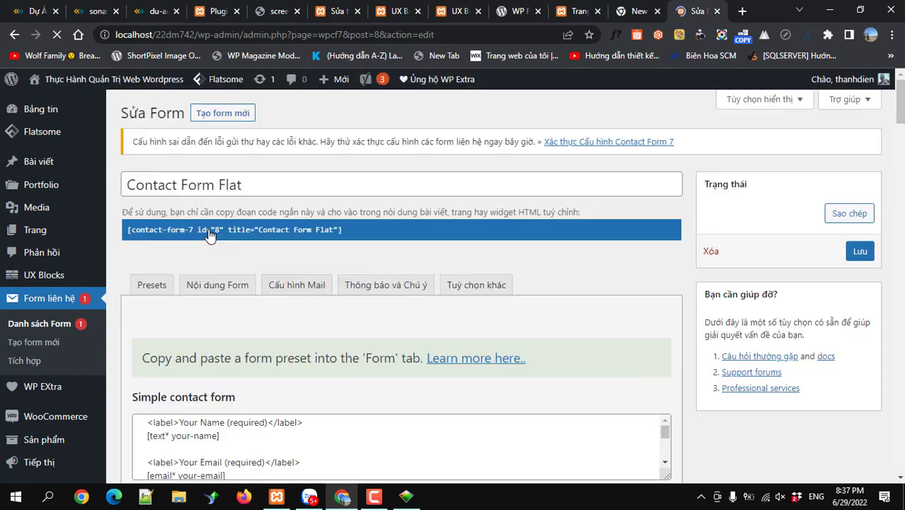
scroll(247, 299, "down", 1)
left_click(281, 219)
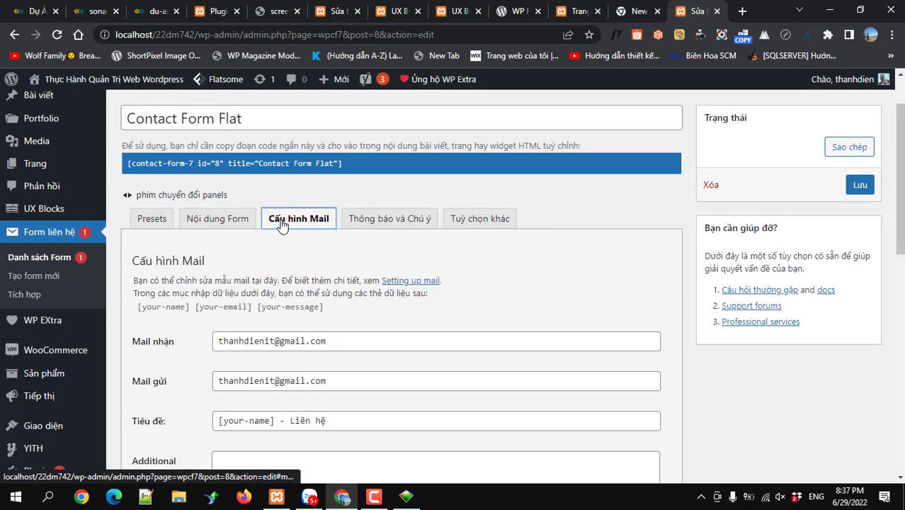
scroll(303, 344, "down", 1)
scroll(303, 345, "down", 3)
scroll(303, 345, "up", 3)
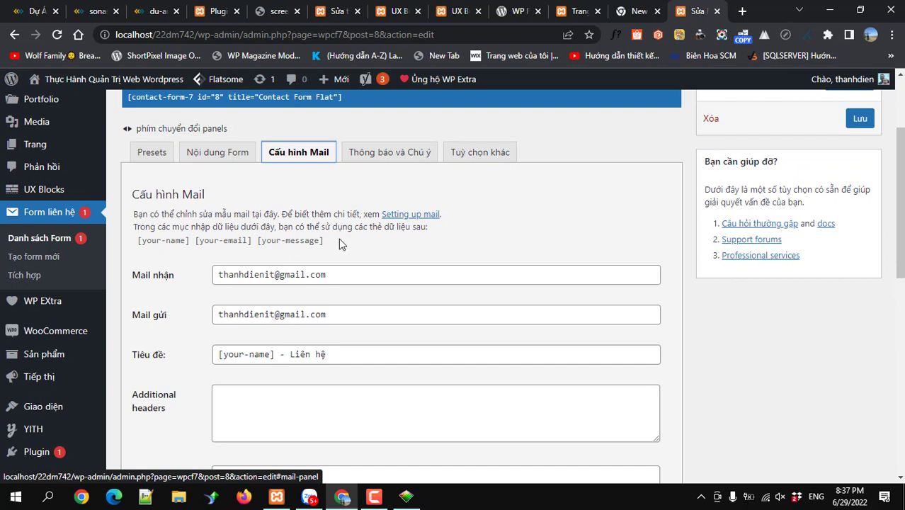
left_click_drag(325, 274, 214, 275)
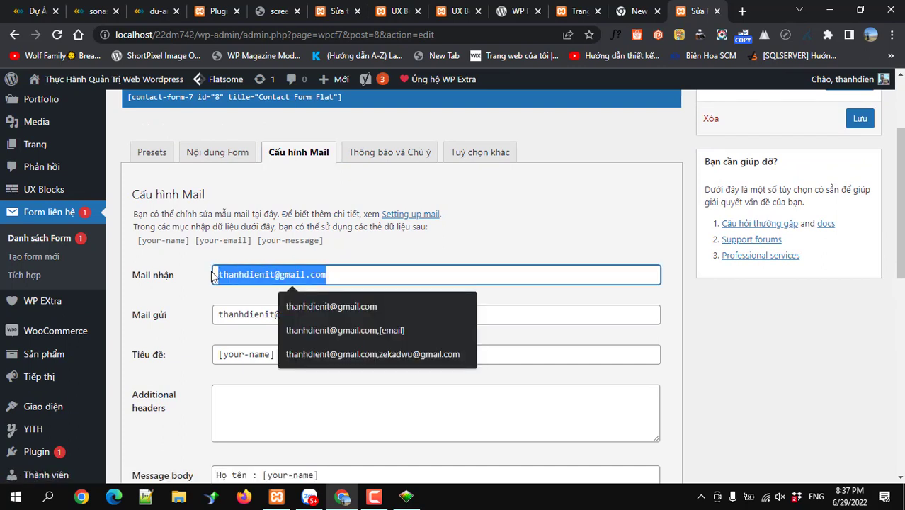
left_click(323, 275)
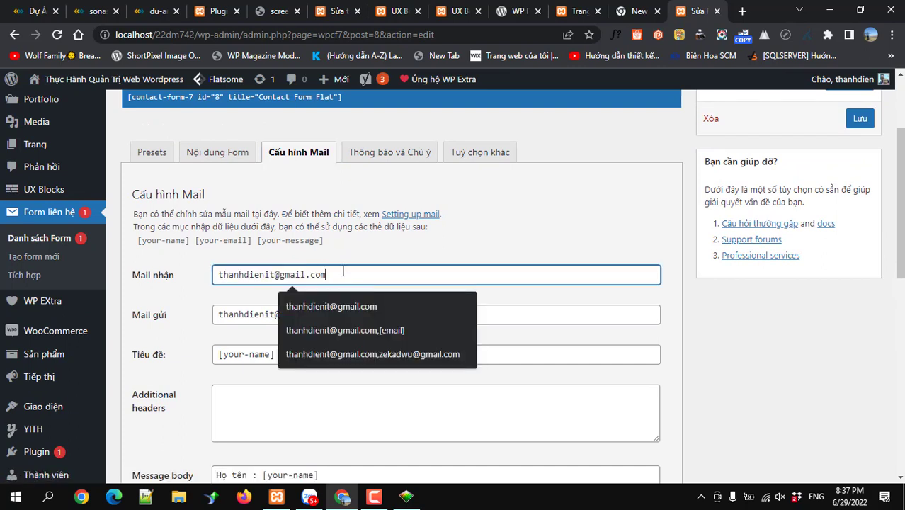
left_click(223, 319)
left_click_drag(337, 354, 200, 357)
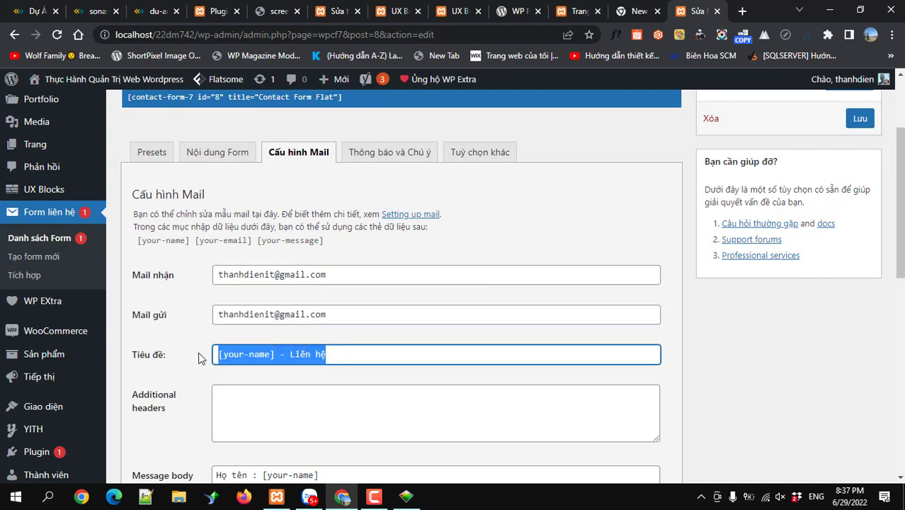
left_click(246, 357)
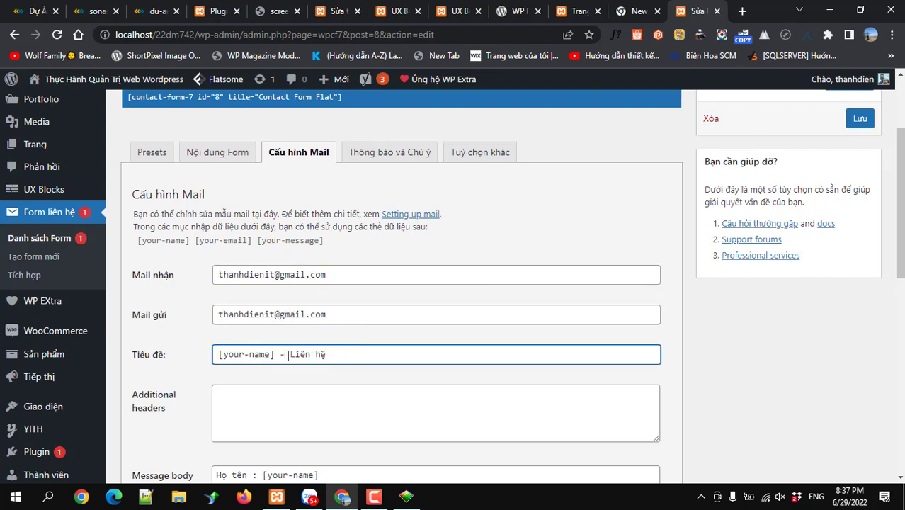
scroll(286, 356, "down", 1)
left_click_drag(287, 289, 323, 277)
scroll(336, 295, "down", 2)
left_click(253, 277)
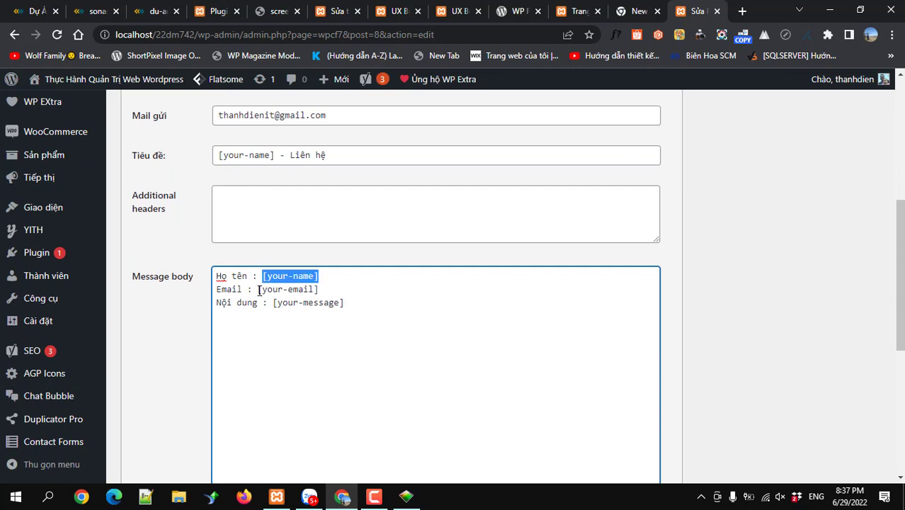
left_click_drag(259, 289, 342, 291)
left_click_drag(269, 305, 368, 303)
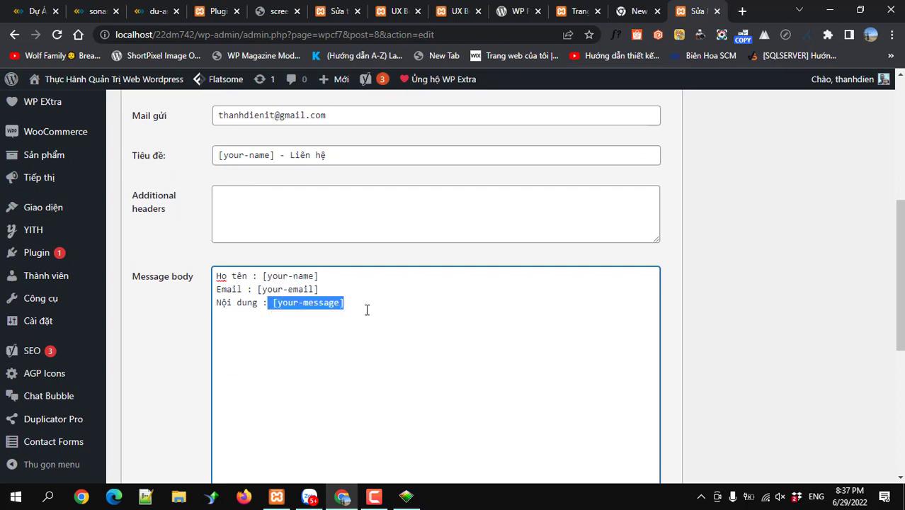
scroll(363, 312, "up", 1)
left_click_drag(276, 223, 213, 224)
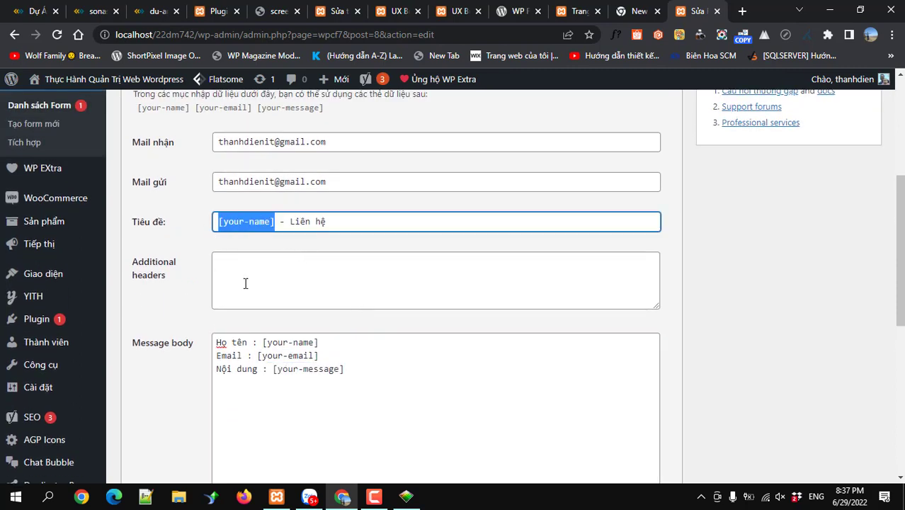
scroll(289, 336, "down", 2)
scroll(289, 335, "up", 1)
scroll(289, 335, "up", 1)
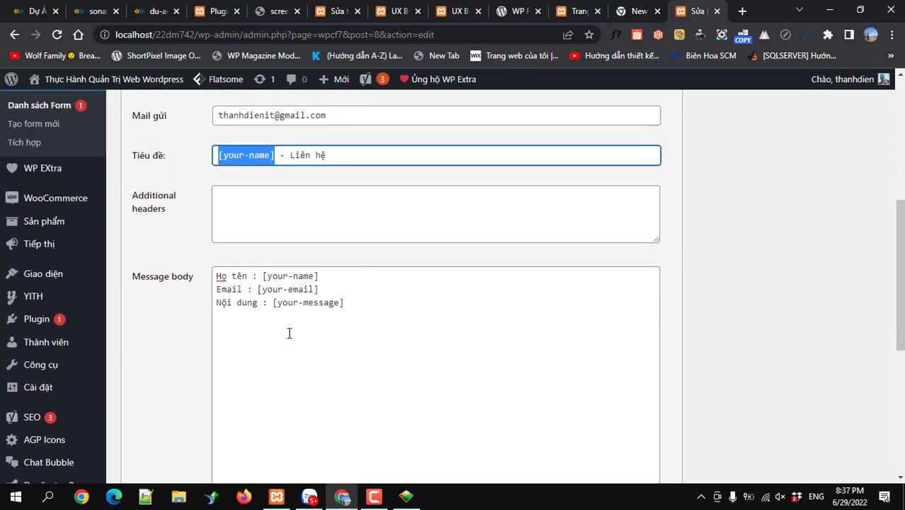
scroll(289, 333, "down", 4)
scroll(289, 338, "up", 7)
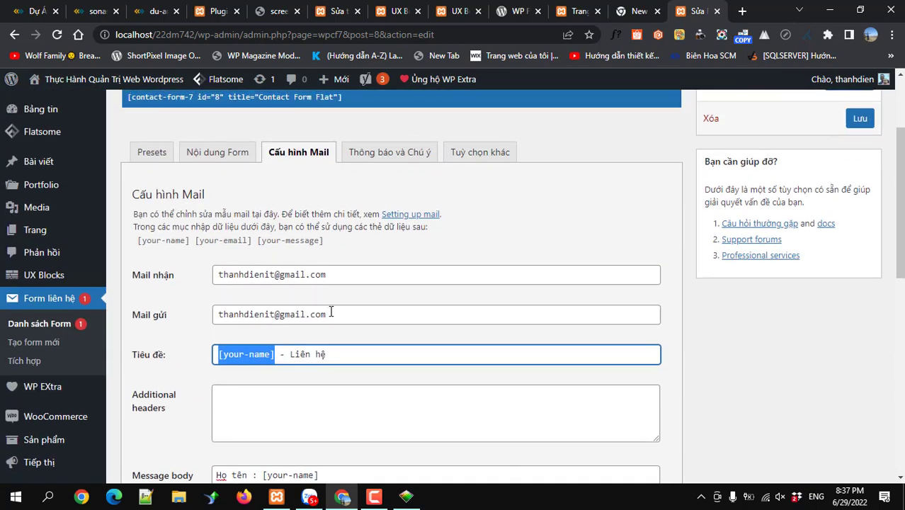
left_click_drag(331, 313, 216, 306)
left_click_drag(326, 275, 205, 273)
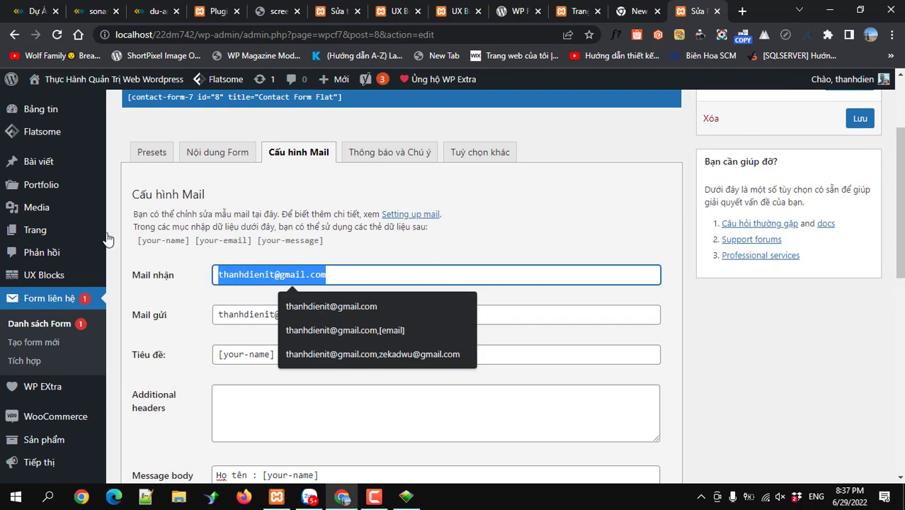
mouse_move(64, 276)
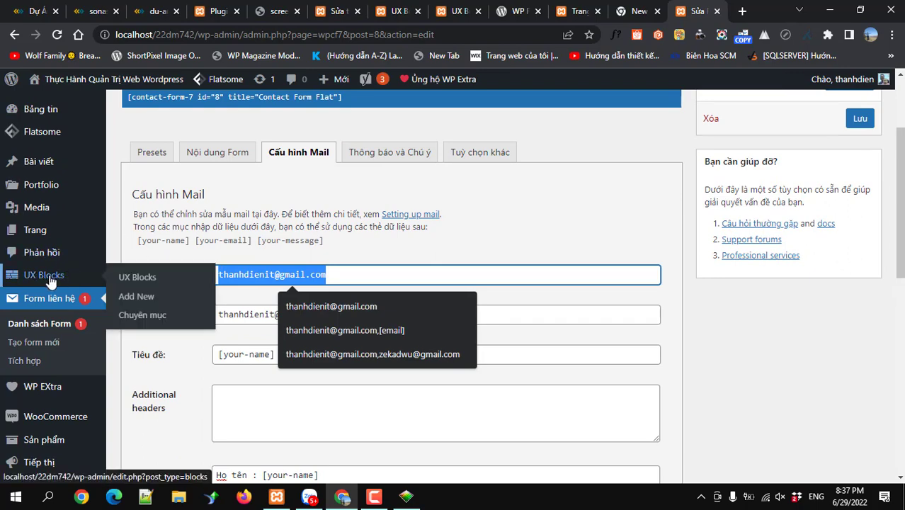
scroll(47, 282, "up", 1)
scroll(46, 282, "up", 1)
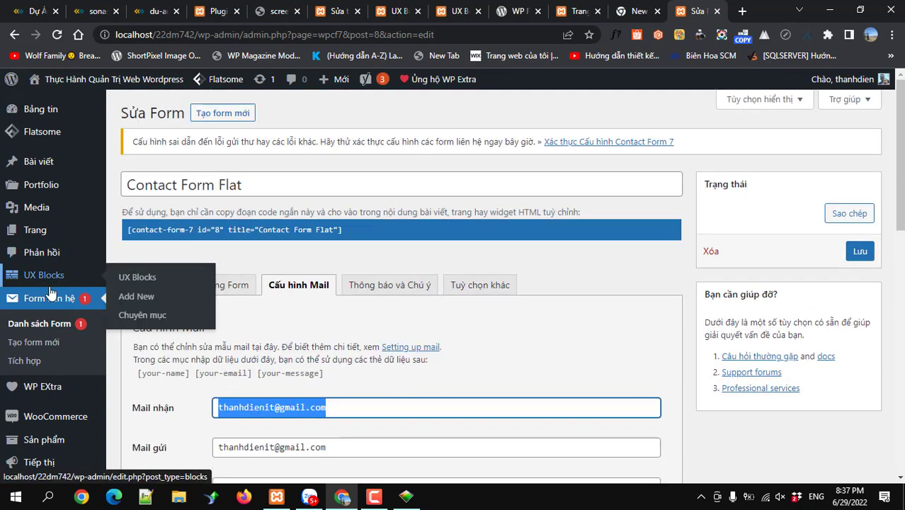
left_click(45, 390)
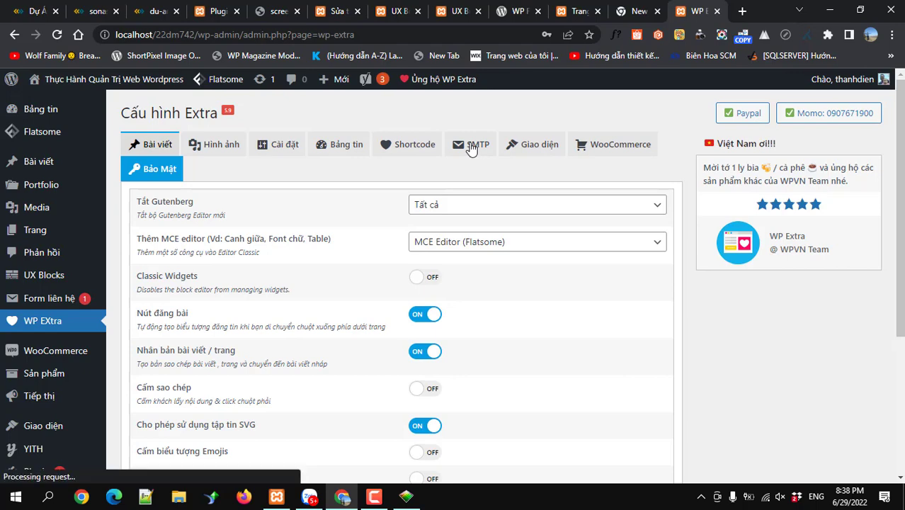
Step: Inspect the WP Extra SMTP settings: TLS encryption type, SMTP username and password
left_click(470, 145)
scroll(514, 327, "down", 1)
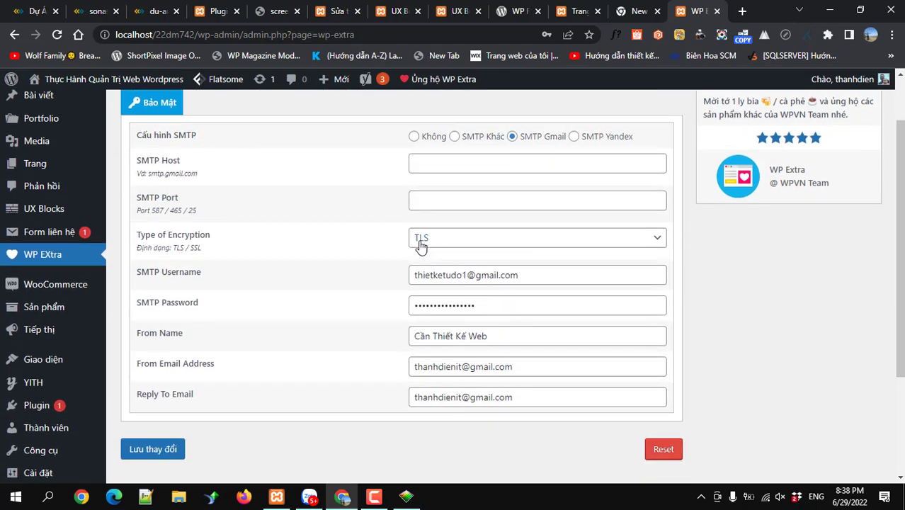
double_click(193, 235)
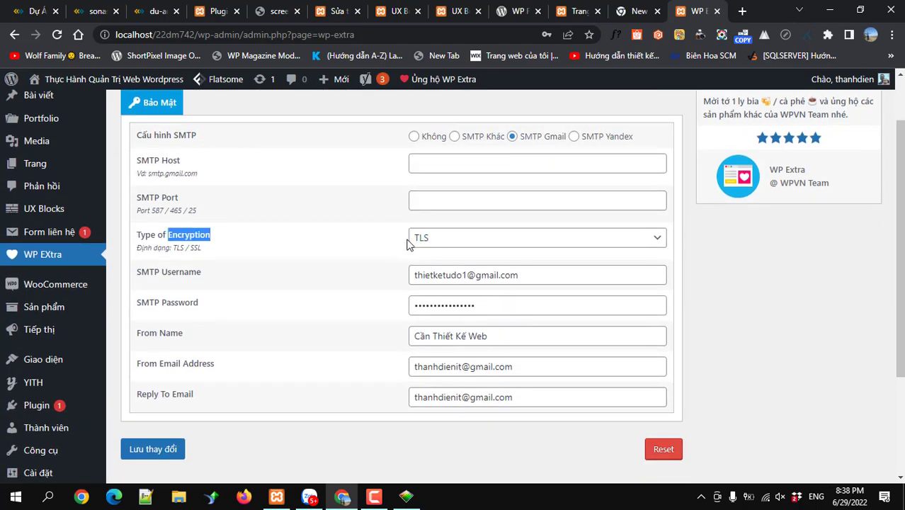
left_click_drag(524, 276, 418, 276)
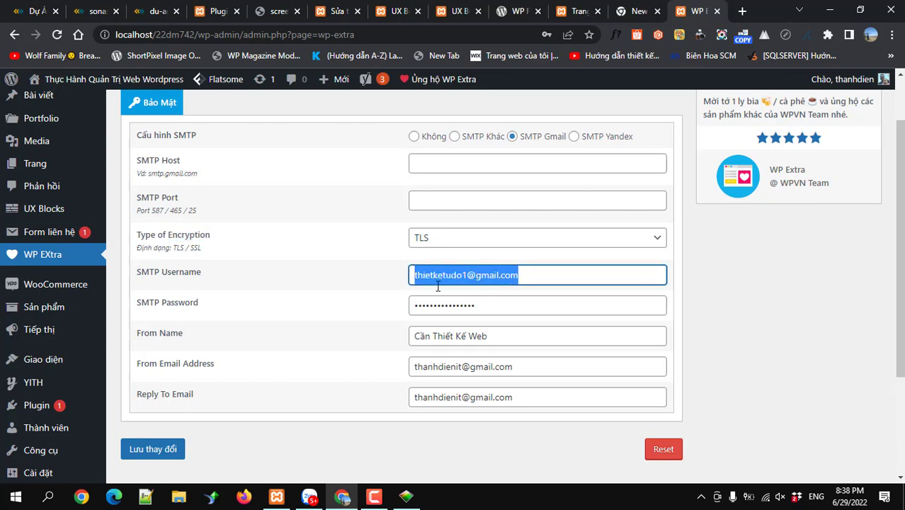
left_click_drag(495, 308, 403, 307)
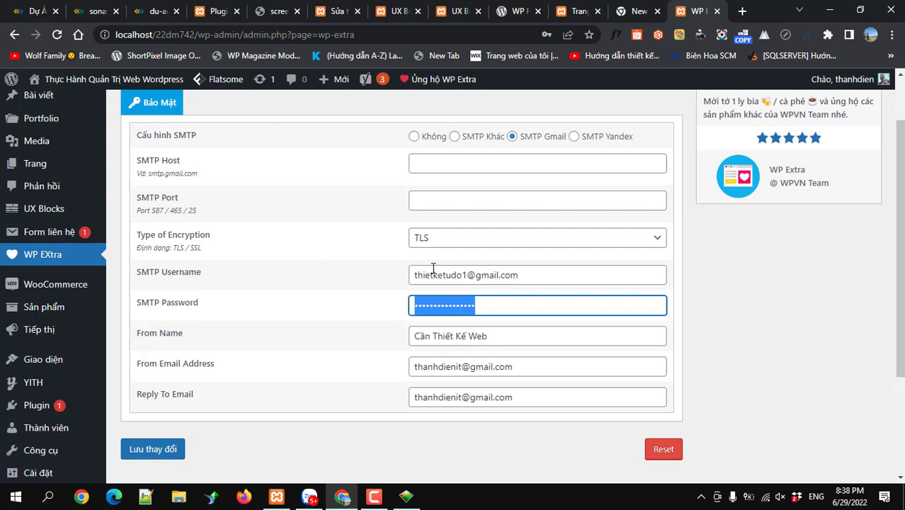
left_click_drag(521, 277, 411, 274)
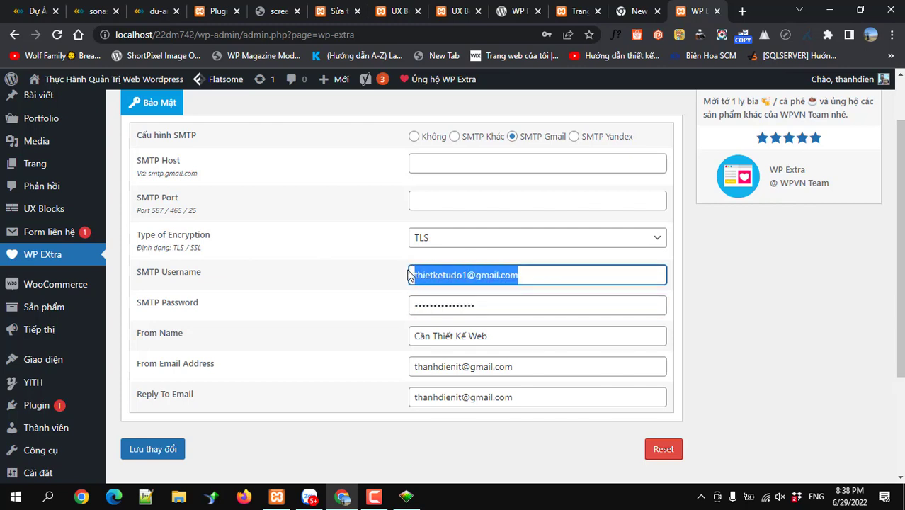
left_click_drag(494, 303, 395, 305)
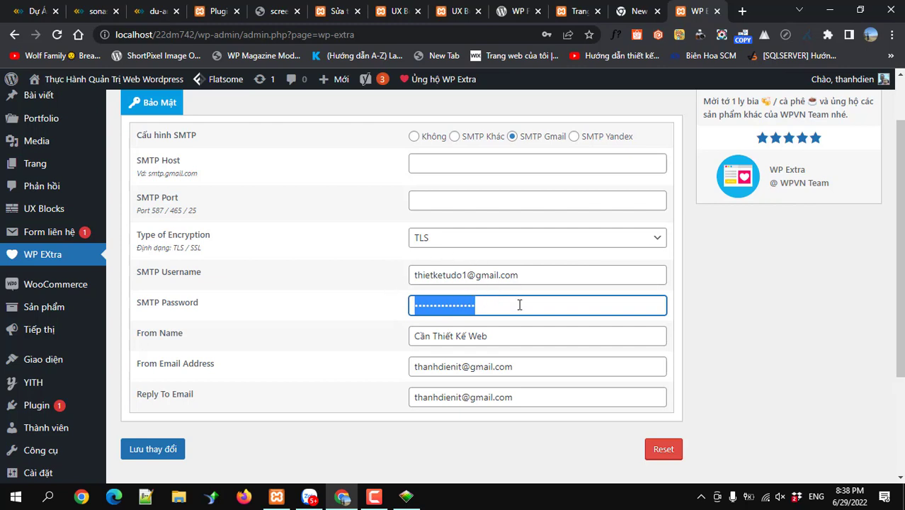
Step: Recheck the SMTP username and password, From Name, From Email and Reply To, then return to the home page
left_click(519, 304)
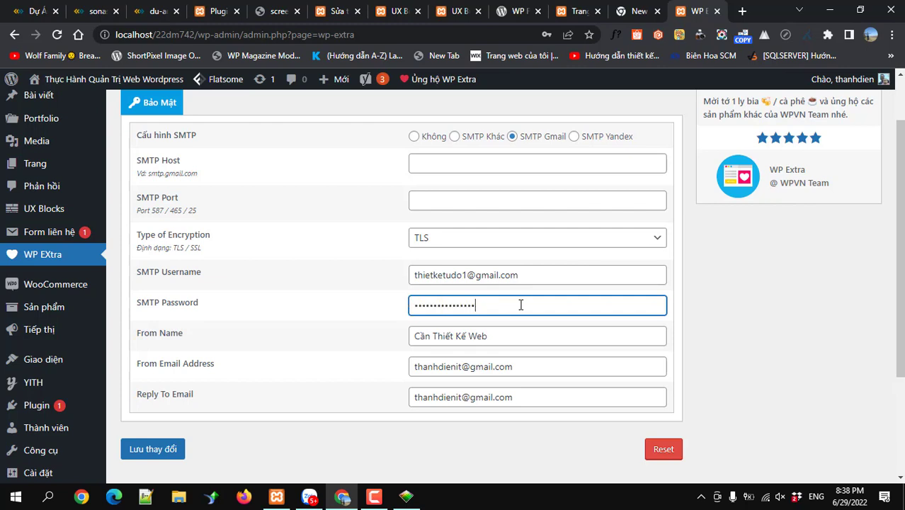
left_click_drag(521, 277, 398, 277)
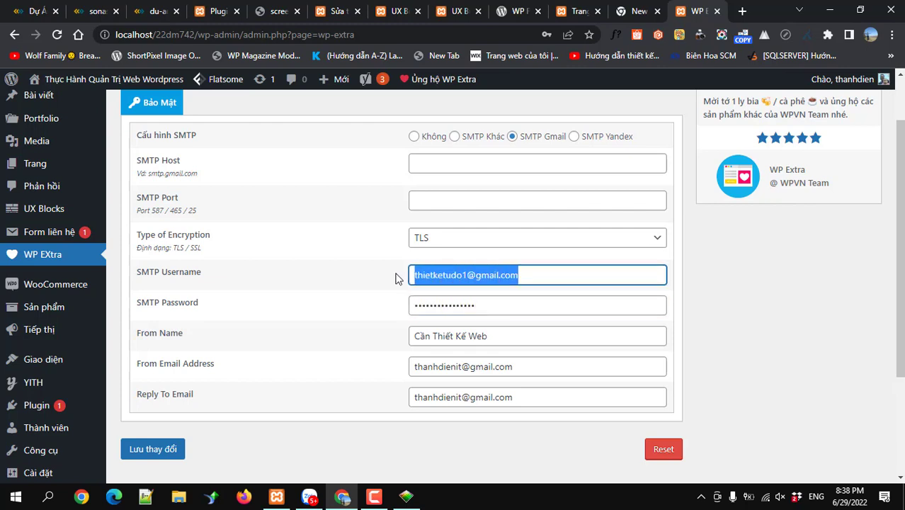
left_click(491, 310)
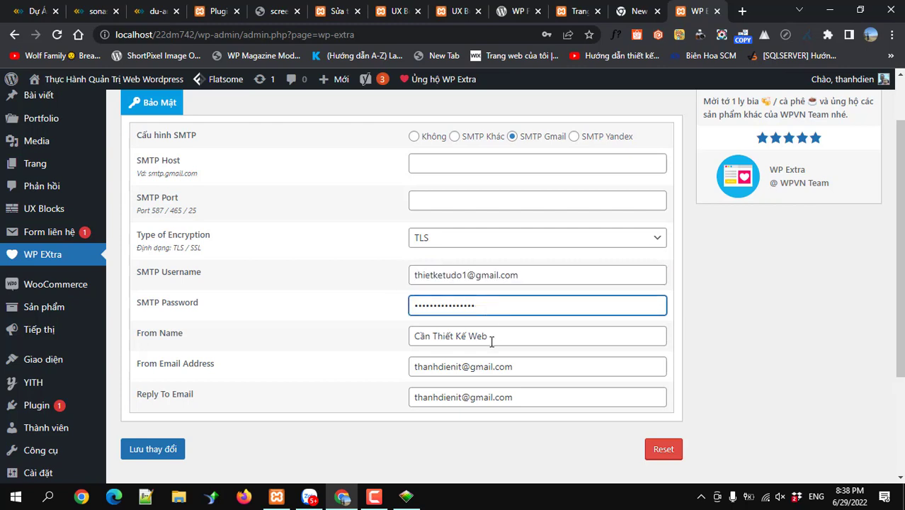
left_click_drag(491, 338, 387, 340)
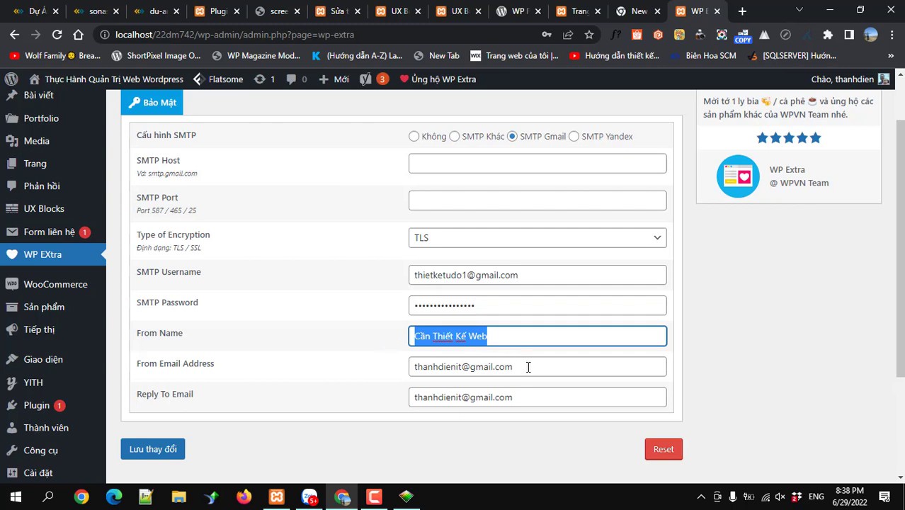
left_click_drag(529, 365, 386, 371)
left_click_drag(534, 400, 397, 400)
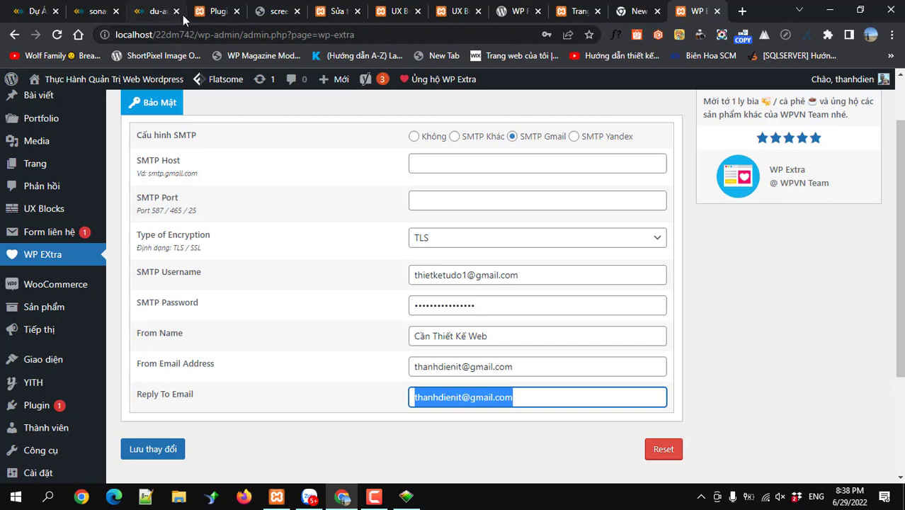
left_click(577, 11)
Step: Reload the home page and open the Sonasea Vân Đồn Quảng Ninh project page
scroll(216, 233, "up", 2)
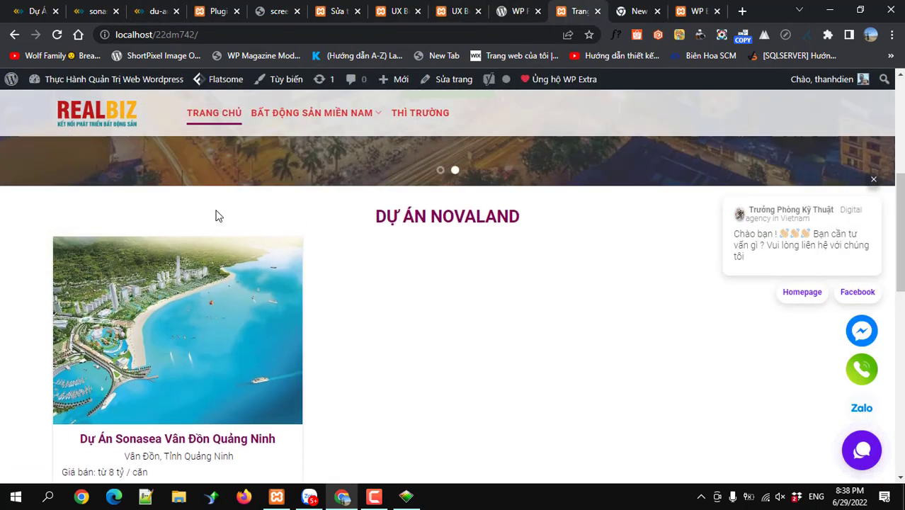
left_click(56, 34)
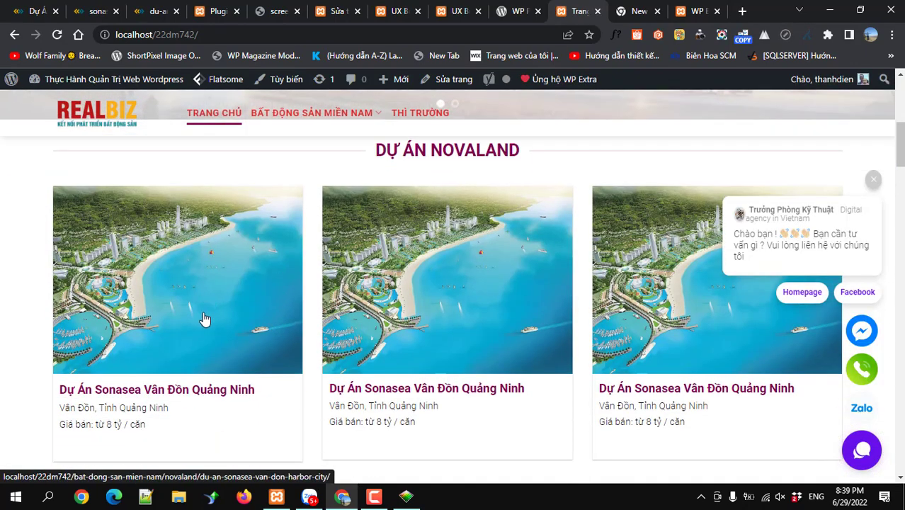
left_click(202, 307)
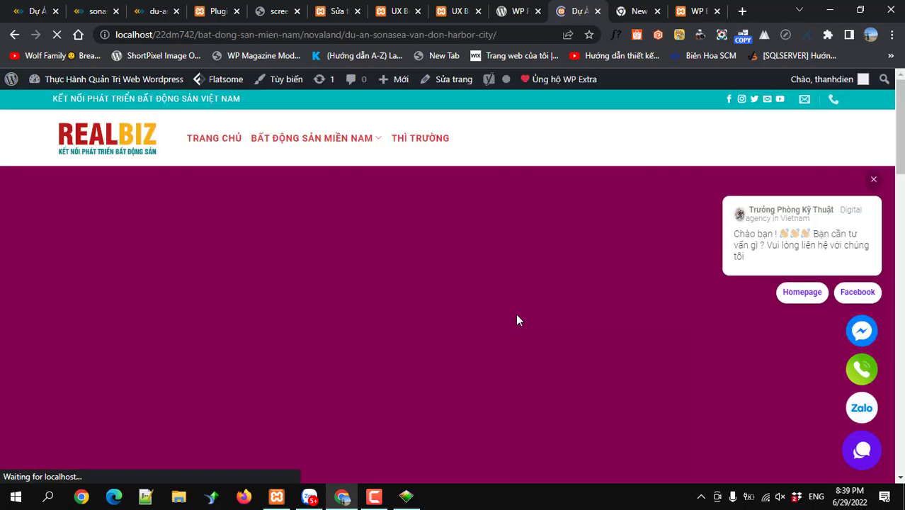
scroll(517, 320, "down", 5)
scroll(515, 313, "down", 10)
scroll(516, 313, "up", 5)
Step: Fill the contact form with the saved name and e-mail and the message 'TEST GỬI', then submit it
left_click(515, 329)
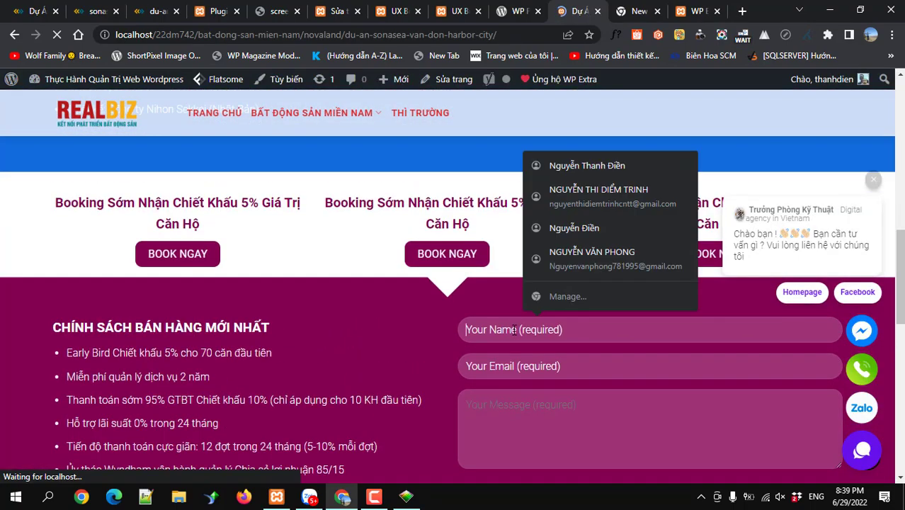
left_click(584, 166)
left_click(529, 362)
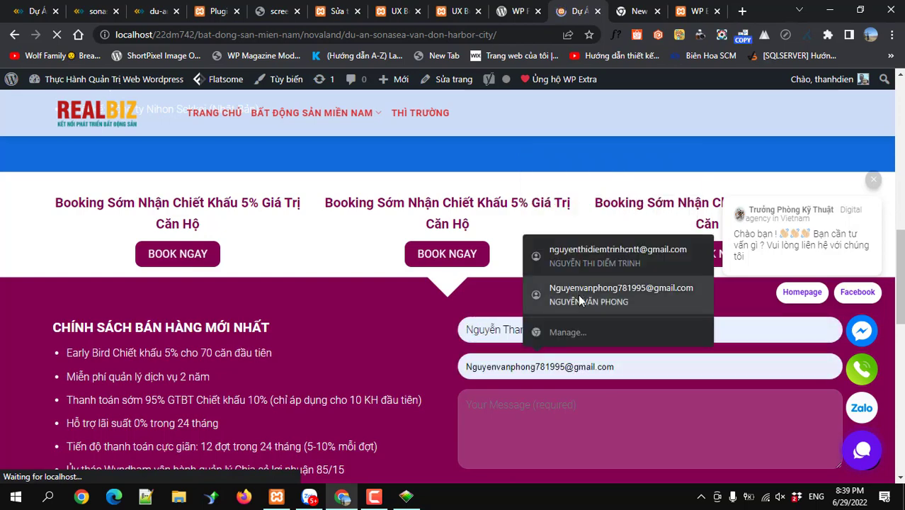
type("t")
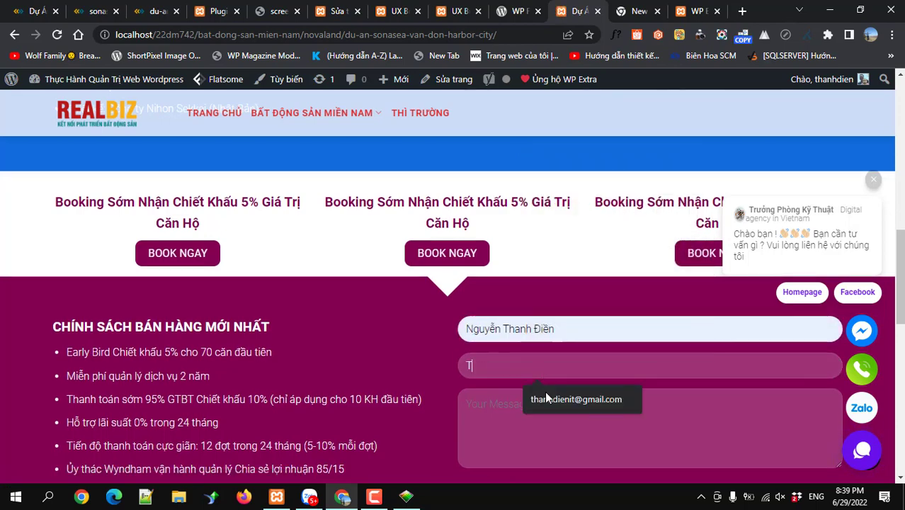
left_click(560, 397)
left_click(529, 414)
type("TEST")
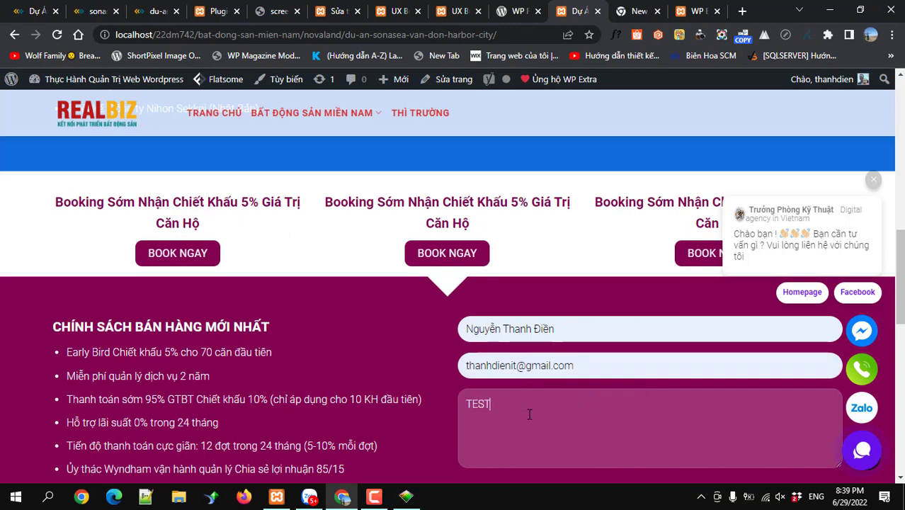
type(" GUIwr")
scroll(579, 418, "down", 2)
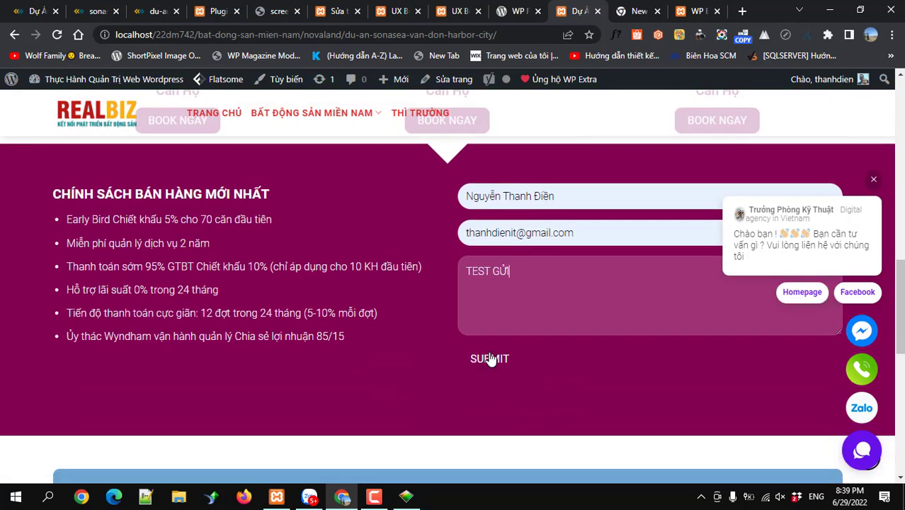
left_click(488, 359)
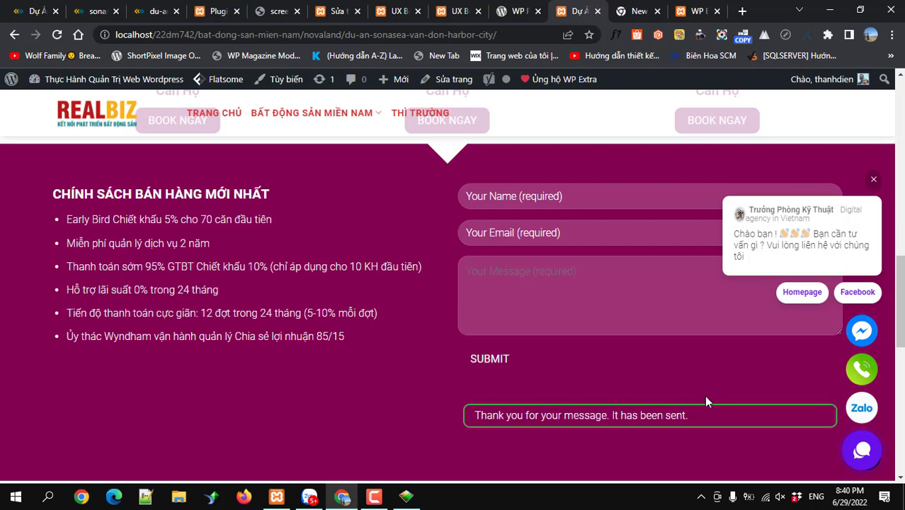
Step: Confirm the message-sent notice, then switch to the WordPress installed plugins list
left_click_drag(705, 416, 466, 423)
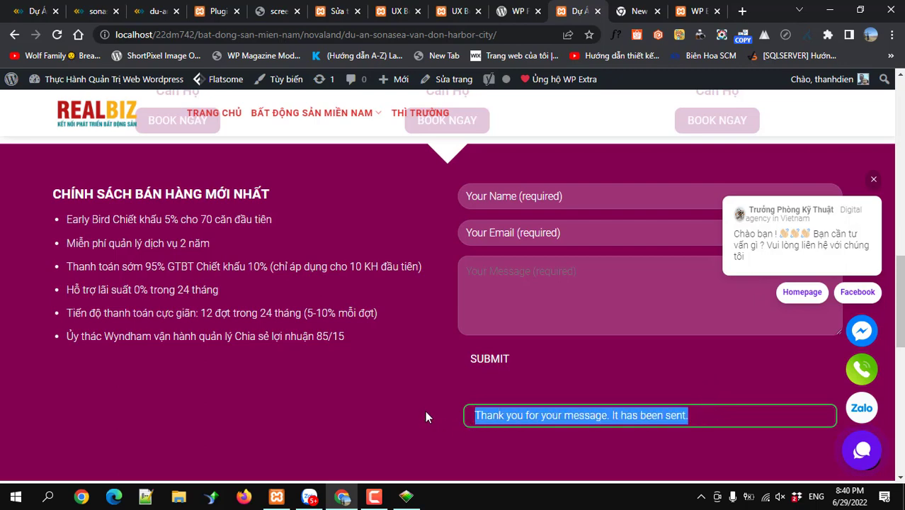
scroll(426, 415, "up", 3)
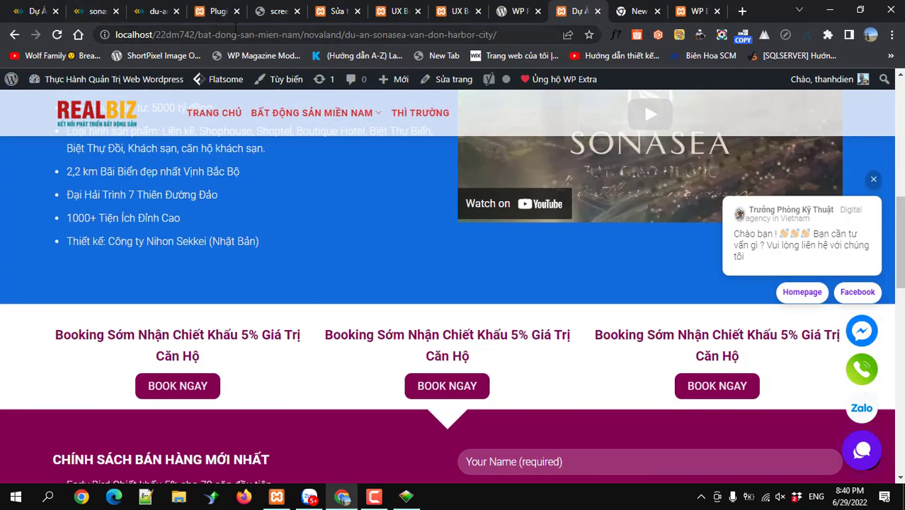
left_click(216, 12)
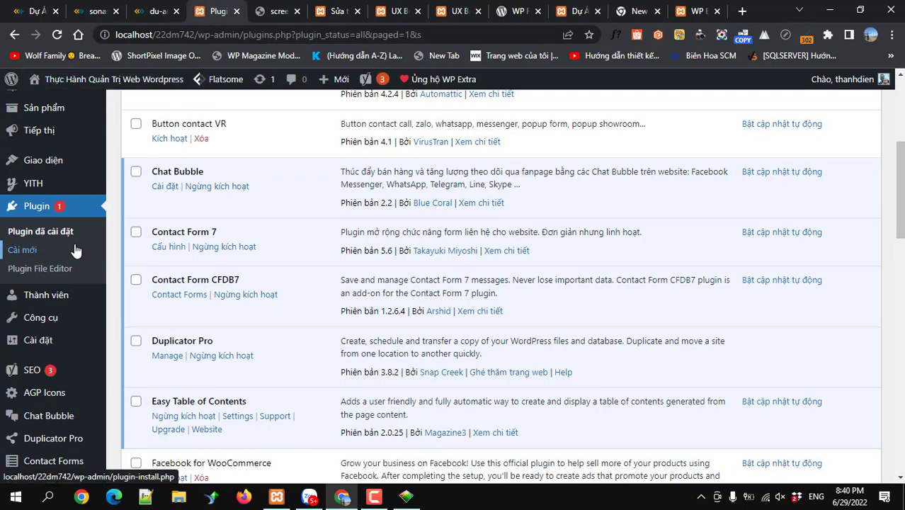
Step: Open CFDB7's stored-submissions forms list, check the Contact Form 7 forms, and return to the CFDB7 list
left_click_drag(241, 280, 150, 280)
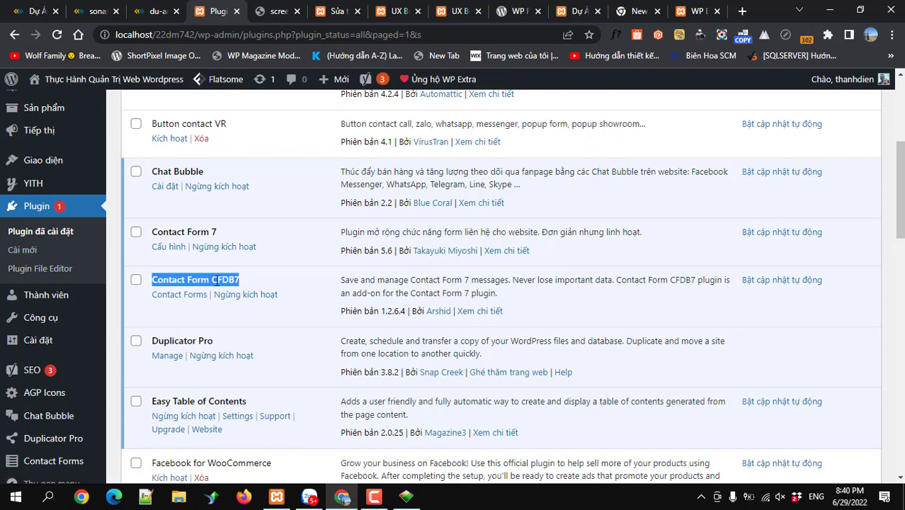
left_click(187, 297)
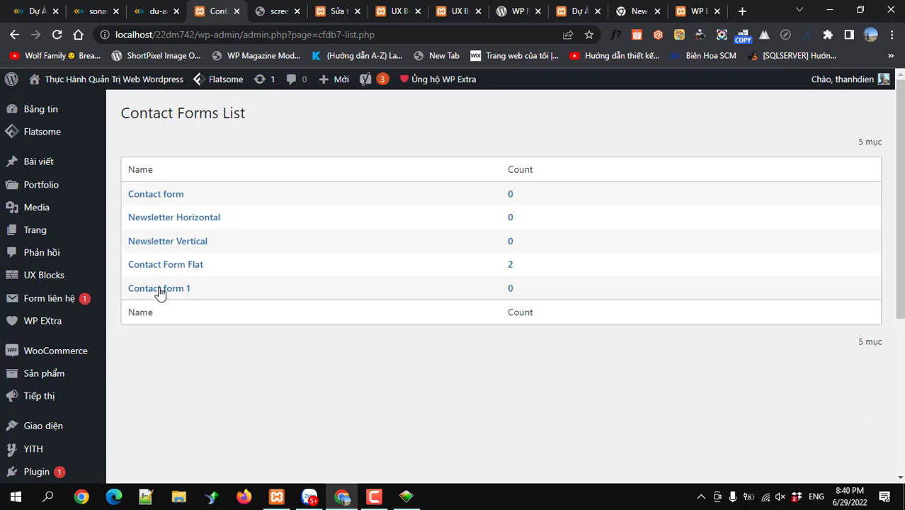
left_click_drag(194, 290, 130, 284)
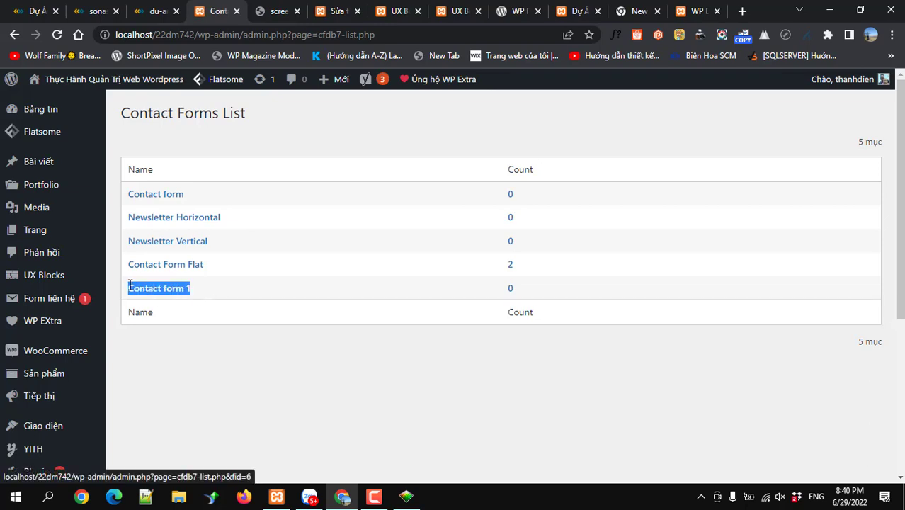
left_click(52, 298)
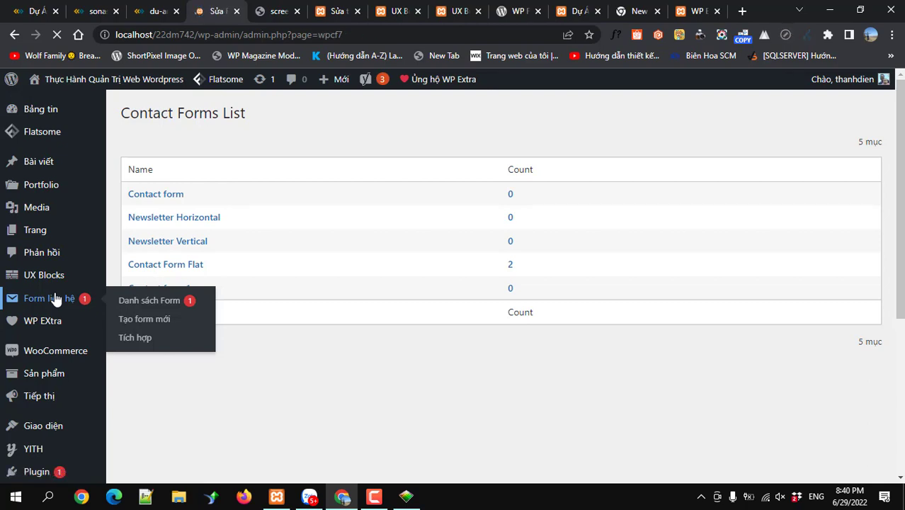
scroll(383, 303, "down", 6)
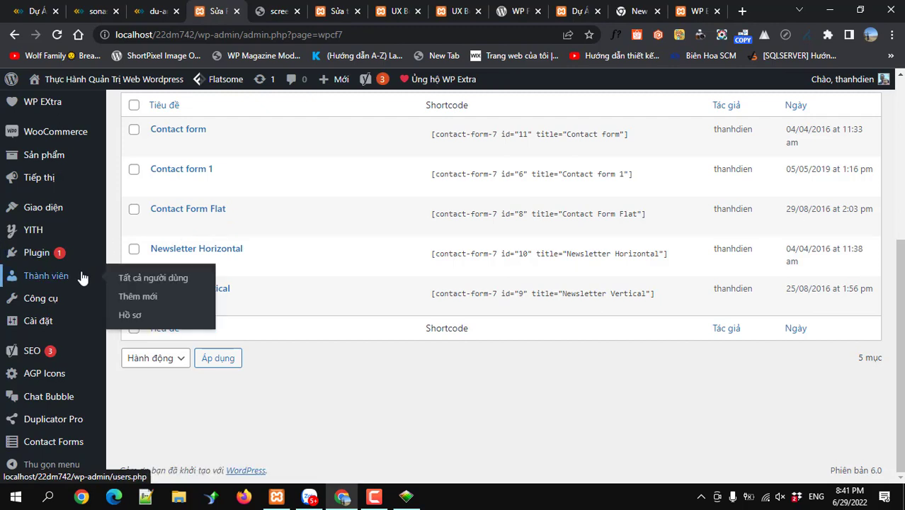
mouse_move(80, 305)
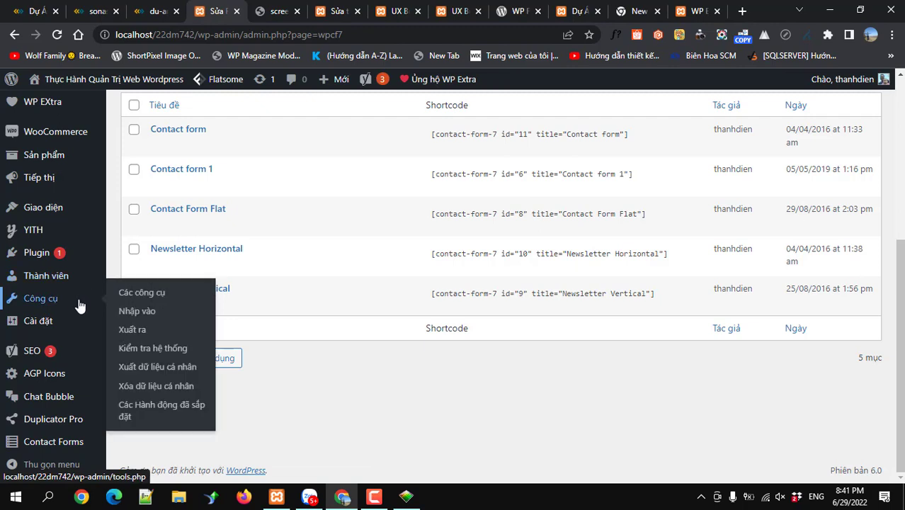
left_click(55, 447)
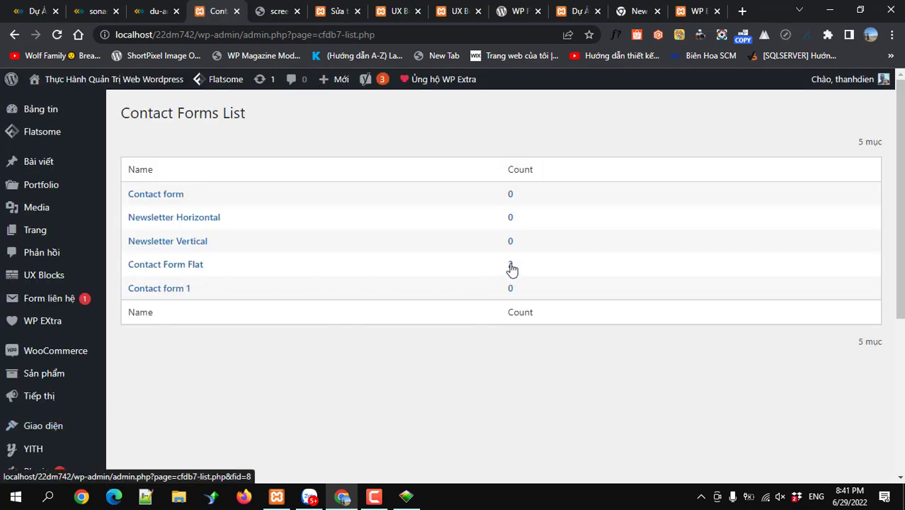
Step: View Contact Form Flat's 2 stored entries, including 'TEST GỬI', then bring Zalo to the front
left_click(193, 270)
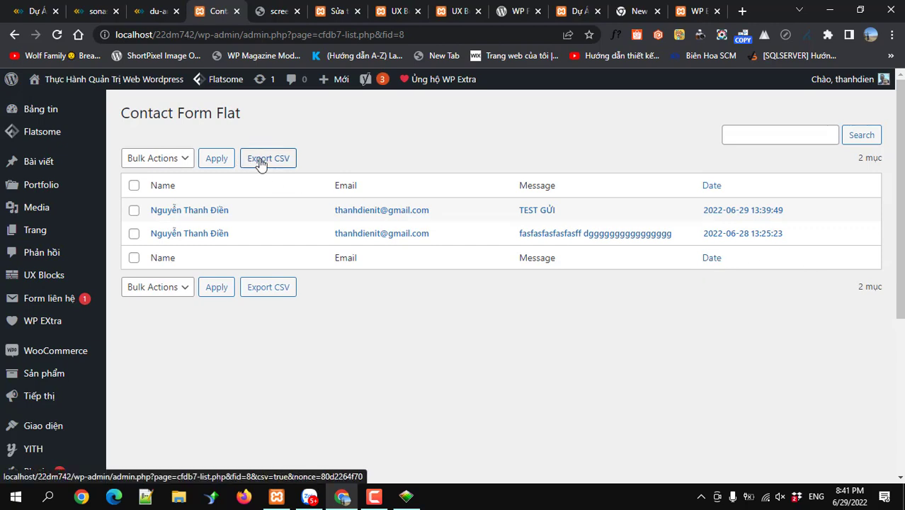
left_click(308, 497)
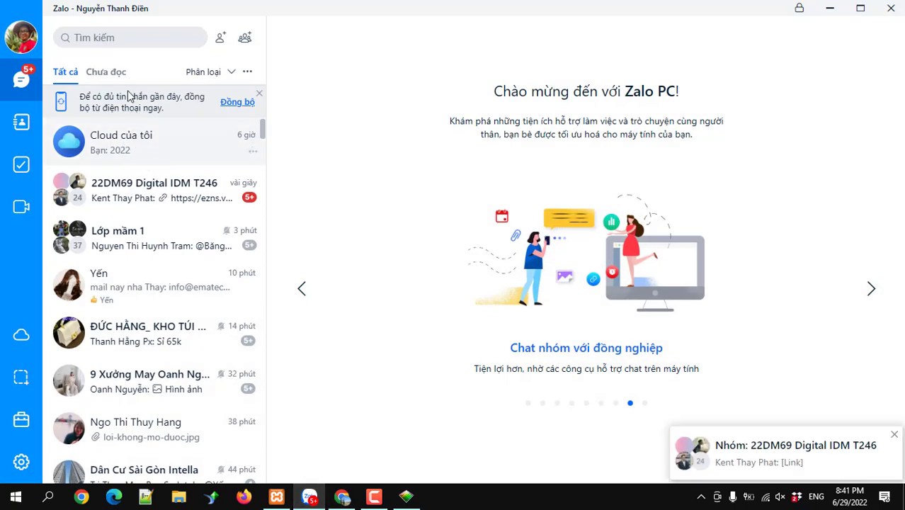
Step: Search '22DM' to open the 22DM72 group chat and open its lesson 1 YouTube playlist link
left_click(118, 42)
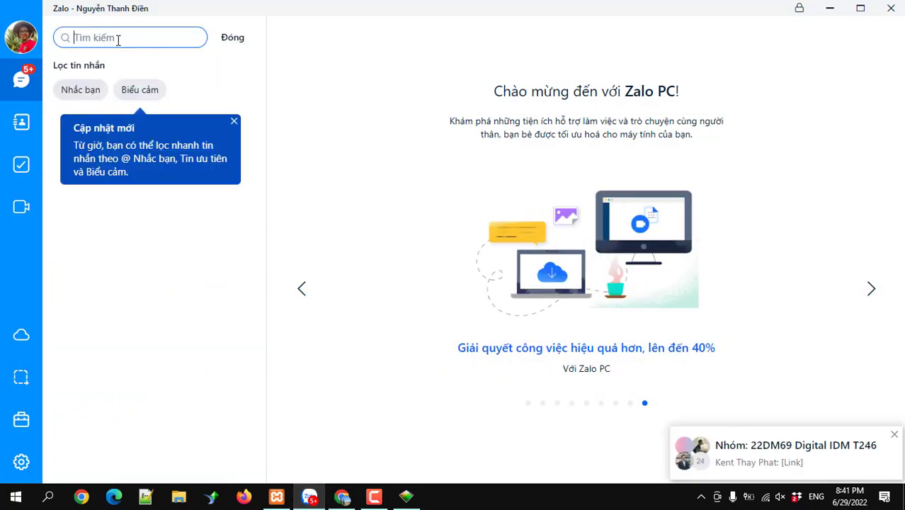
type("22DM")
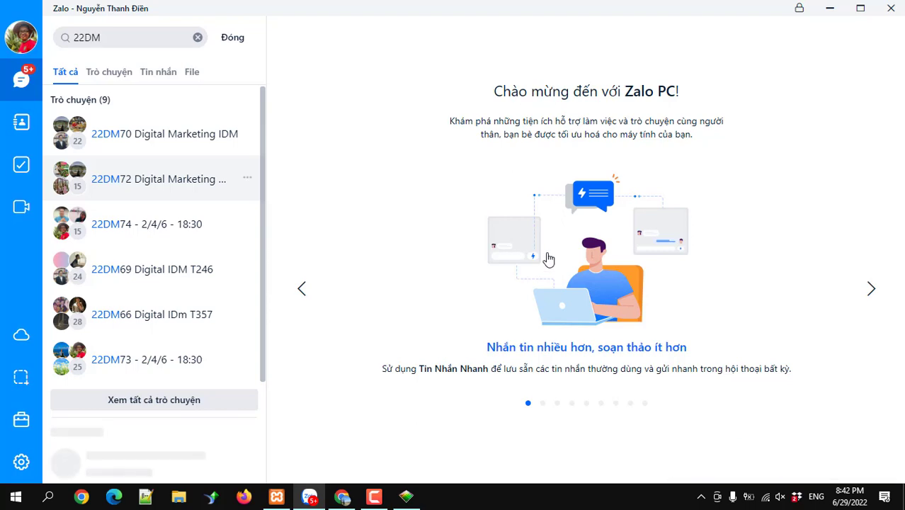
key("Return")
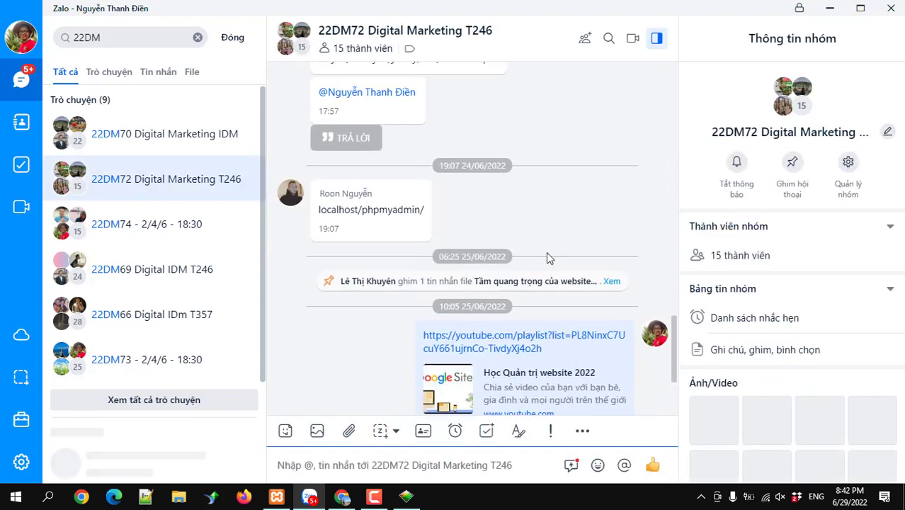
scroll(546, 257, "up", 10)
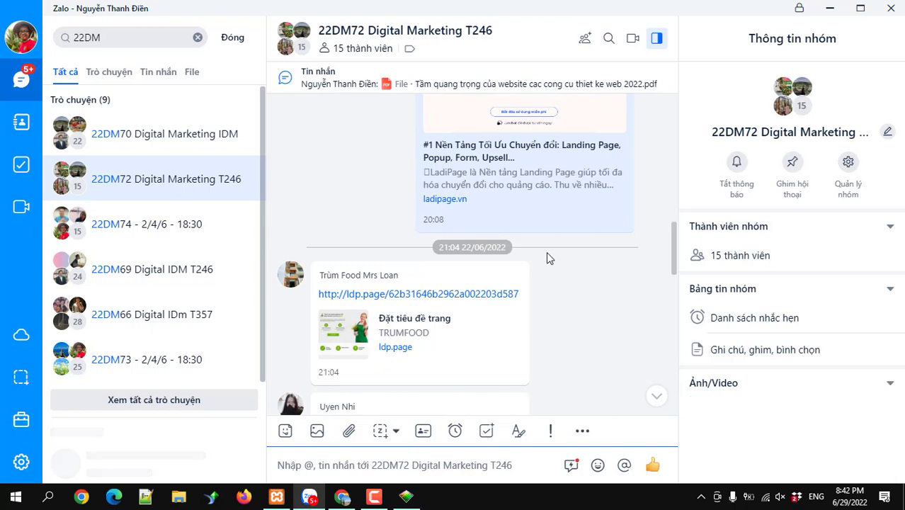
scroll(546, 258, "up", 6)
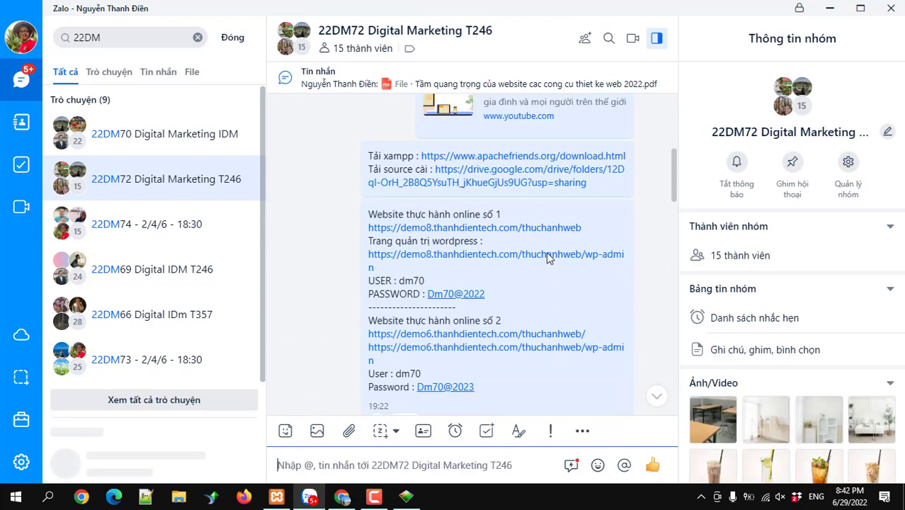
scroll(548, 258, "up", 5)
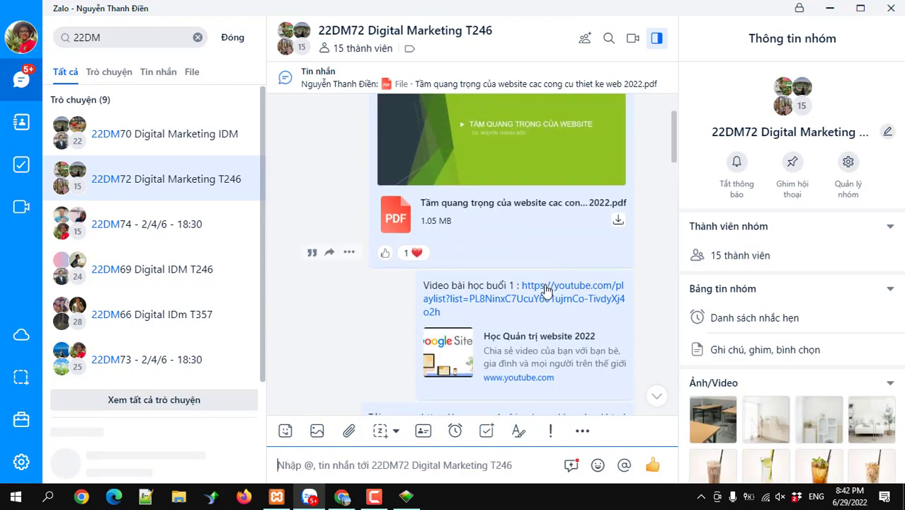
left_click(546, 290)
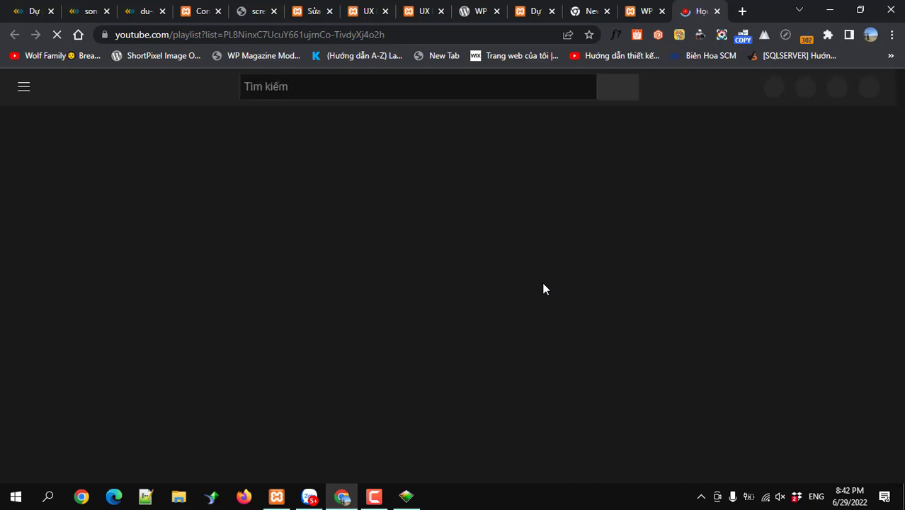
Step: Browse the 18 videos of the 'Học Quản trị website 2022' playlist, then minimize the browser
scroll(543, 286, "down", 3)
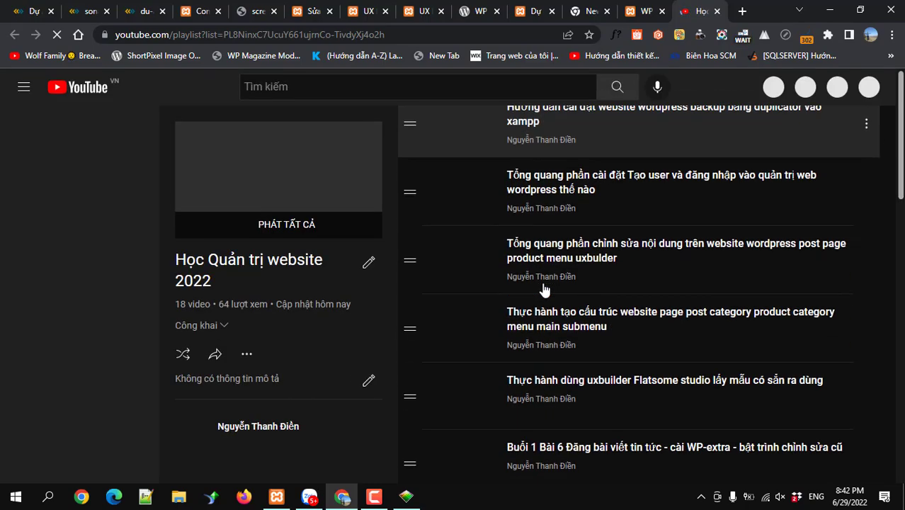
scroll(540, 285, "down", 1)
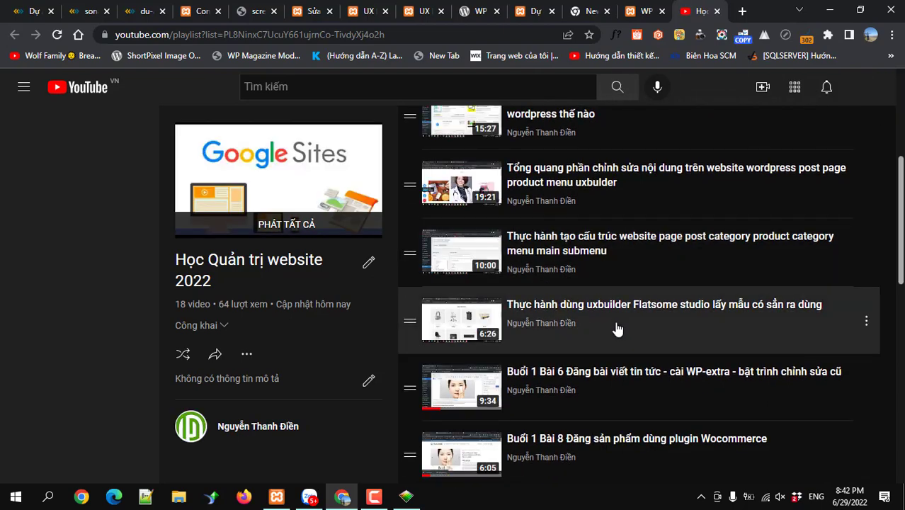
scroll(617, 329, "down", 4)
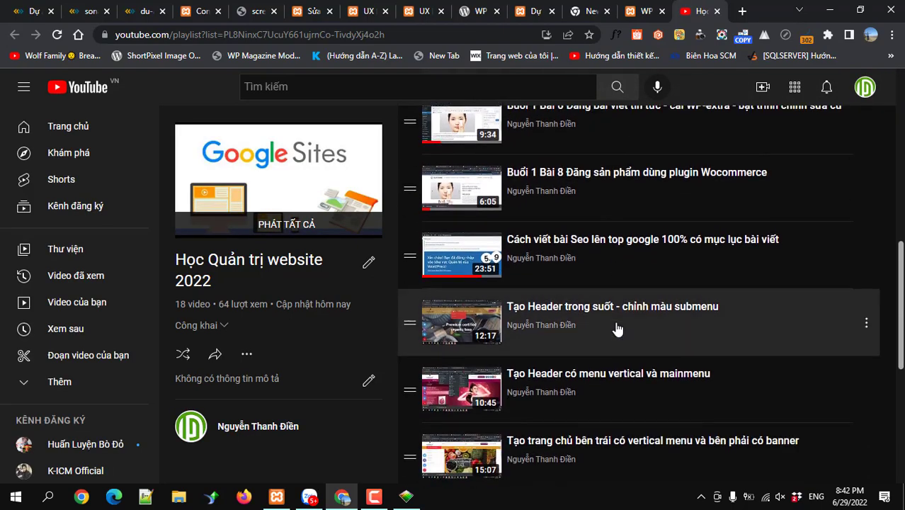
scroll(617, 329, "down", 5)
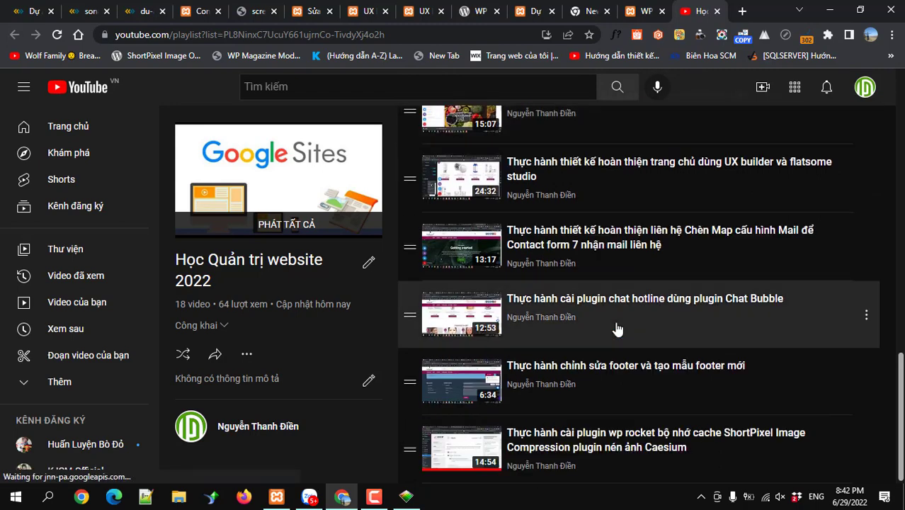
scroll(617, 329, "up", 1)
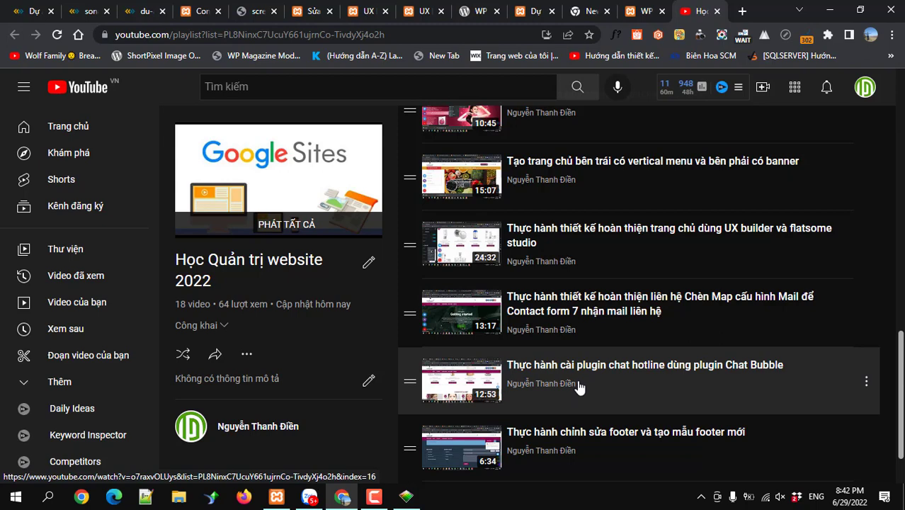
scroll(578, 387, "down", 1)
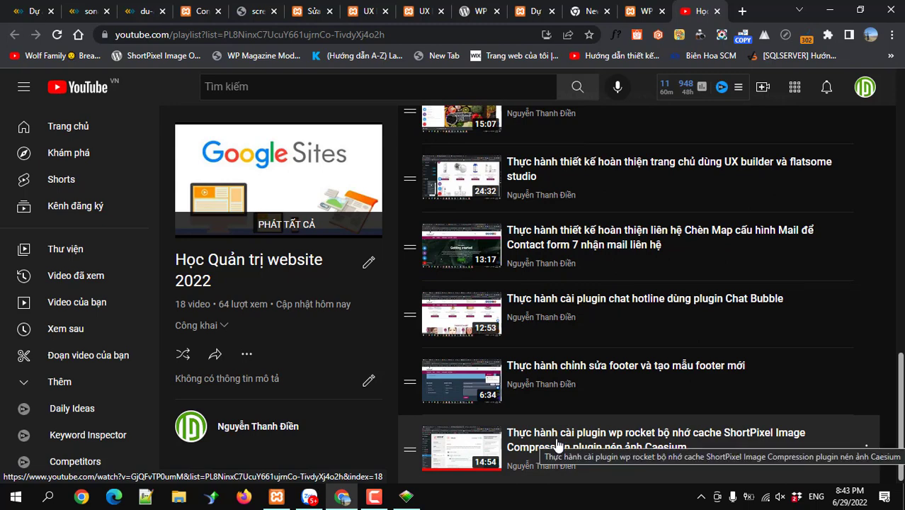
left_click(551, 433)
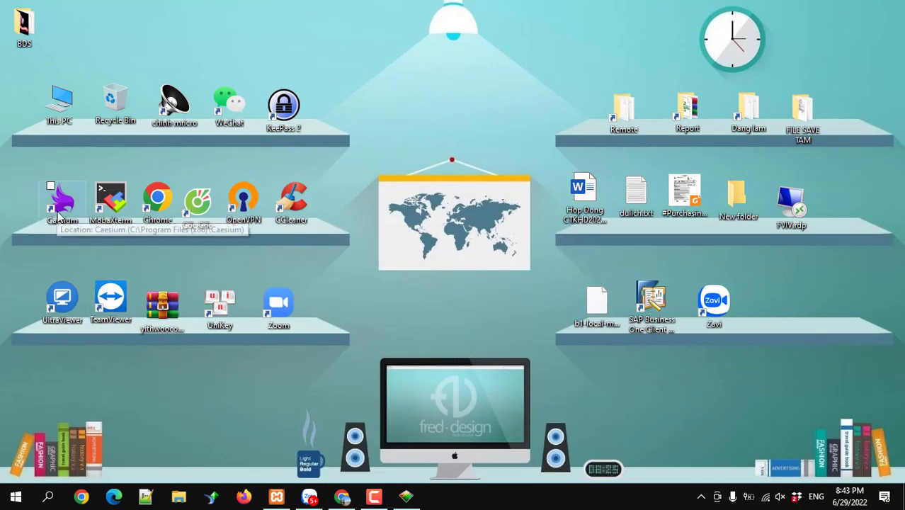
left_click(61, 221)
left_click(61, 221)
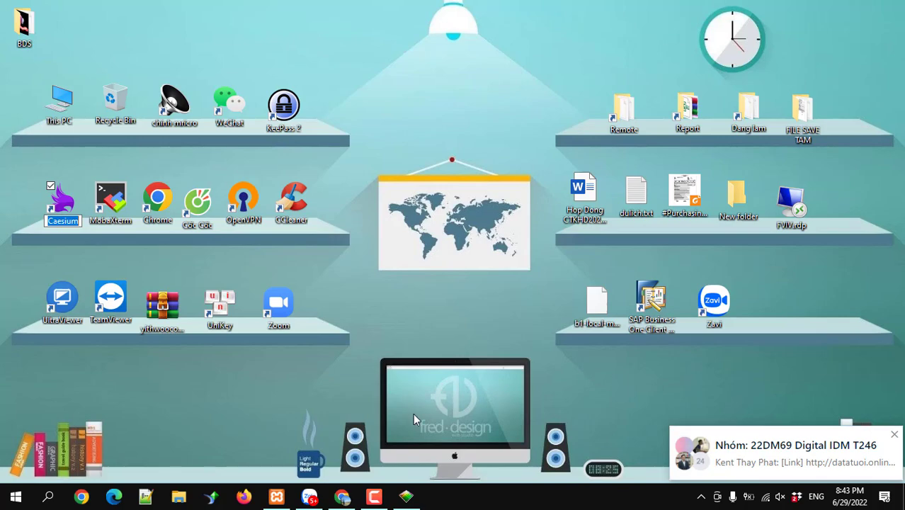
left_click(341, 496)
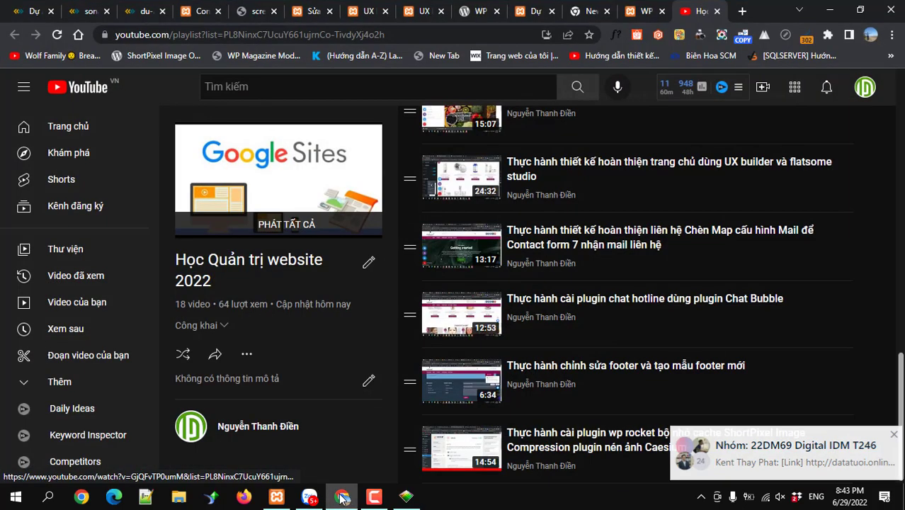
left_click(374, 496)
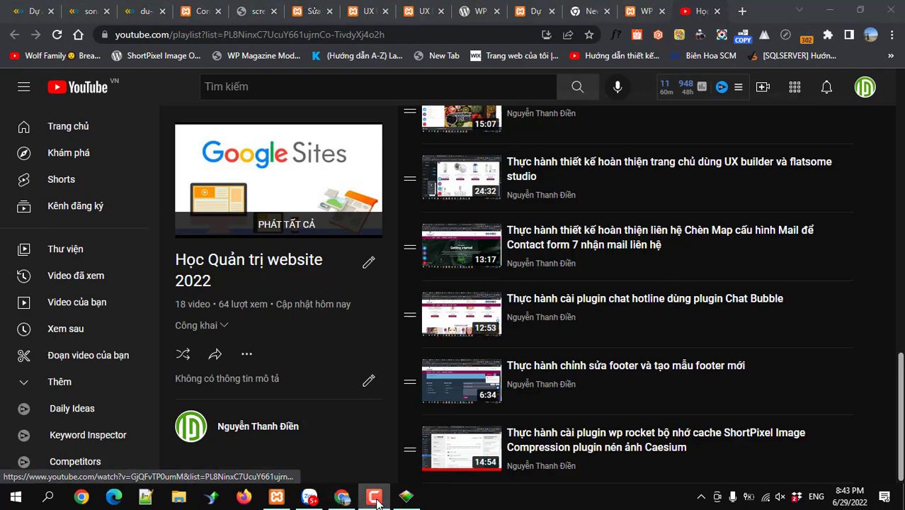